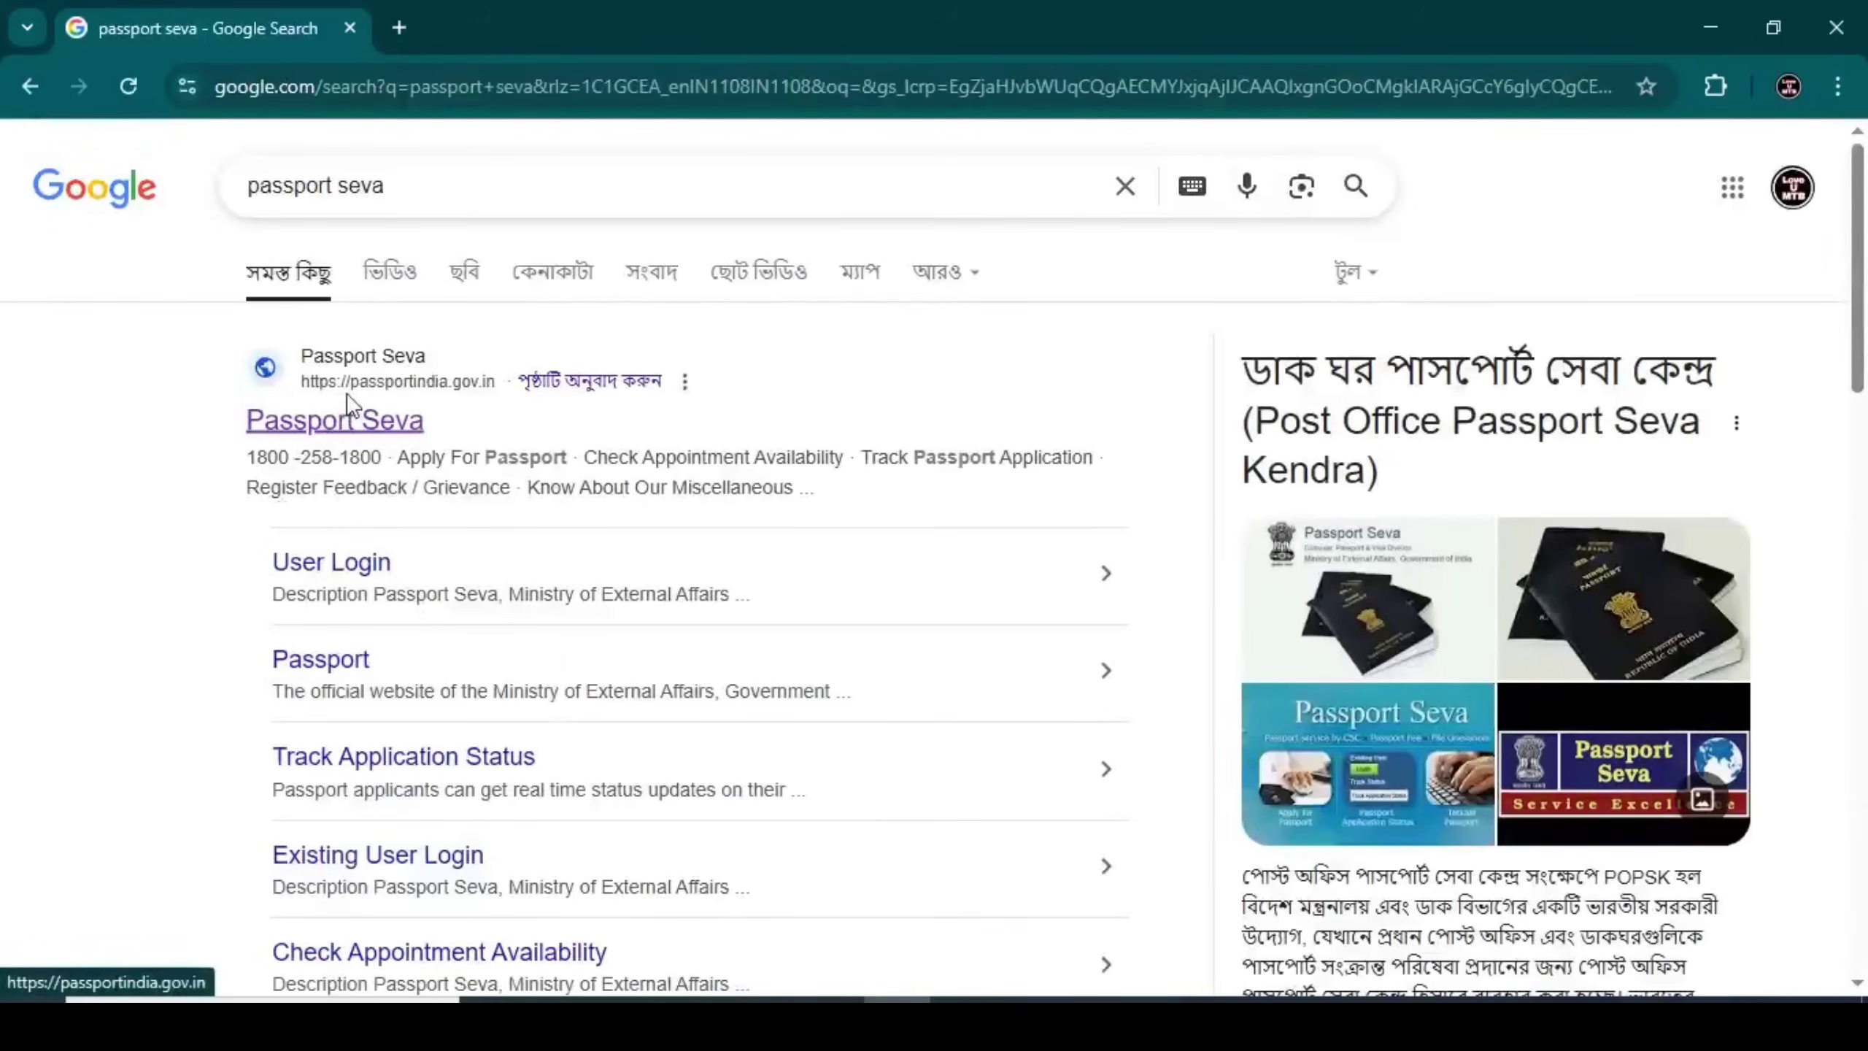
Open the official Passport Seva site, close the Tatkaal advisory, and bring up User Registration
click(333, 425)
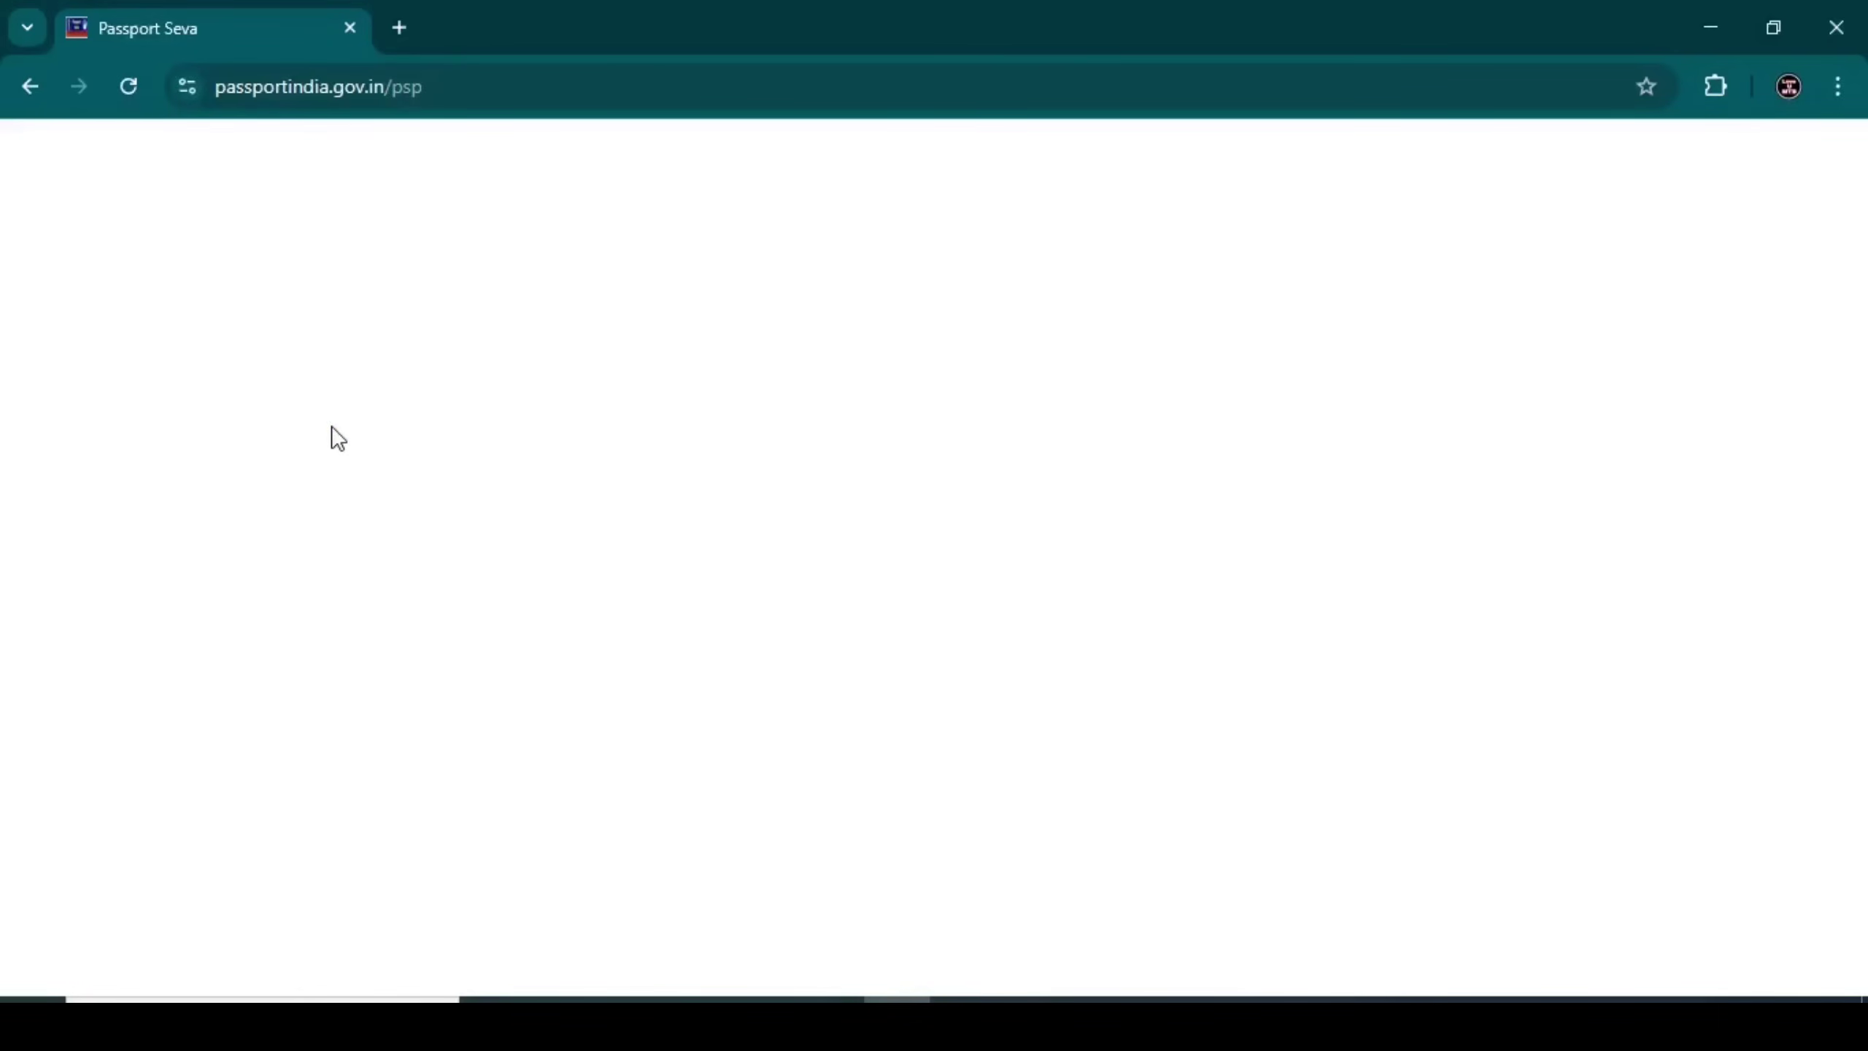
click(127, 86)
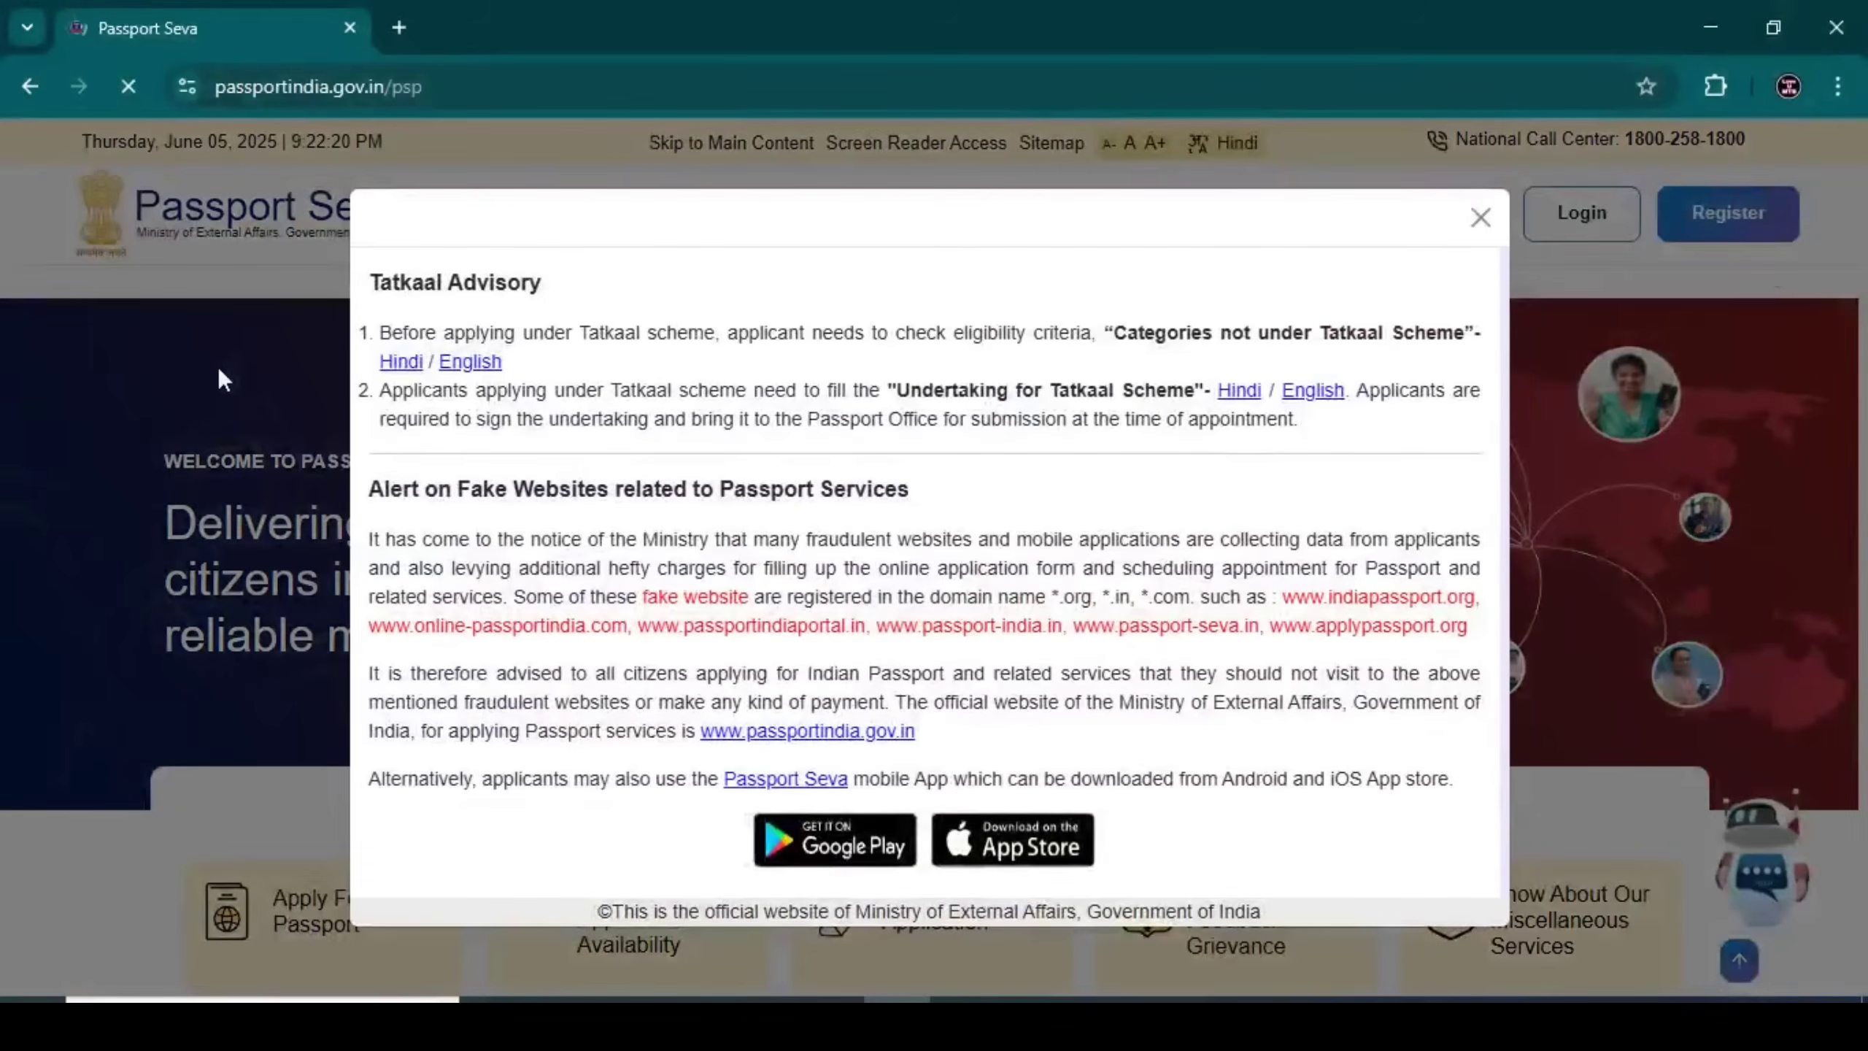
click(1495, 221)
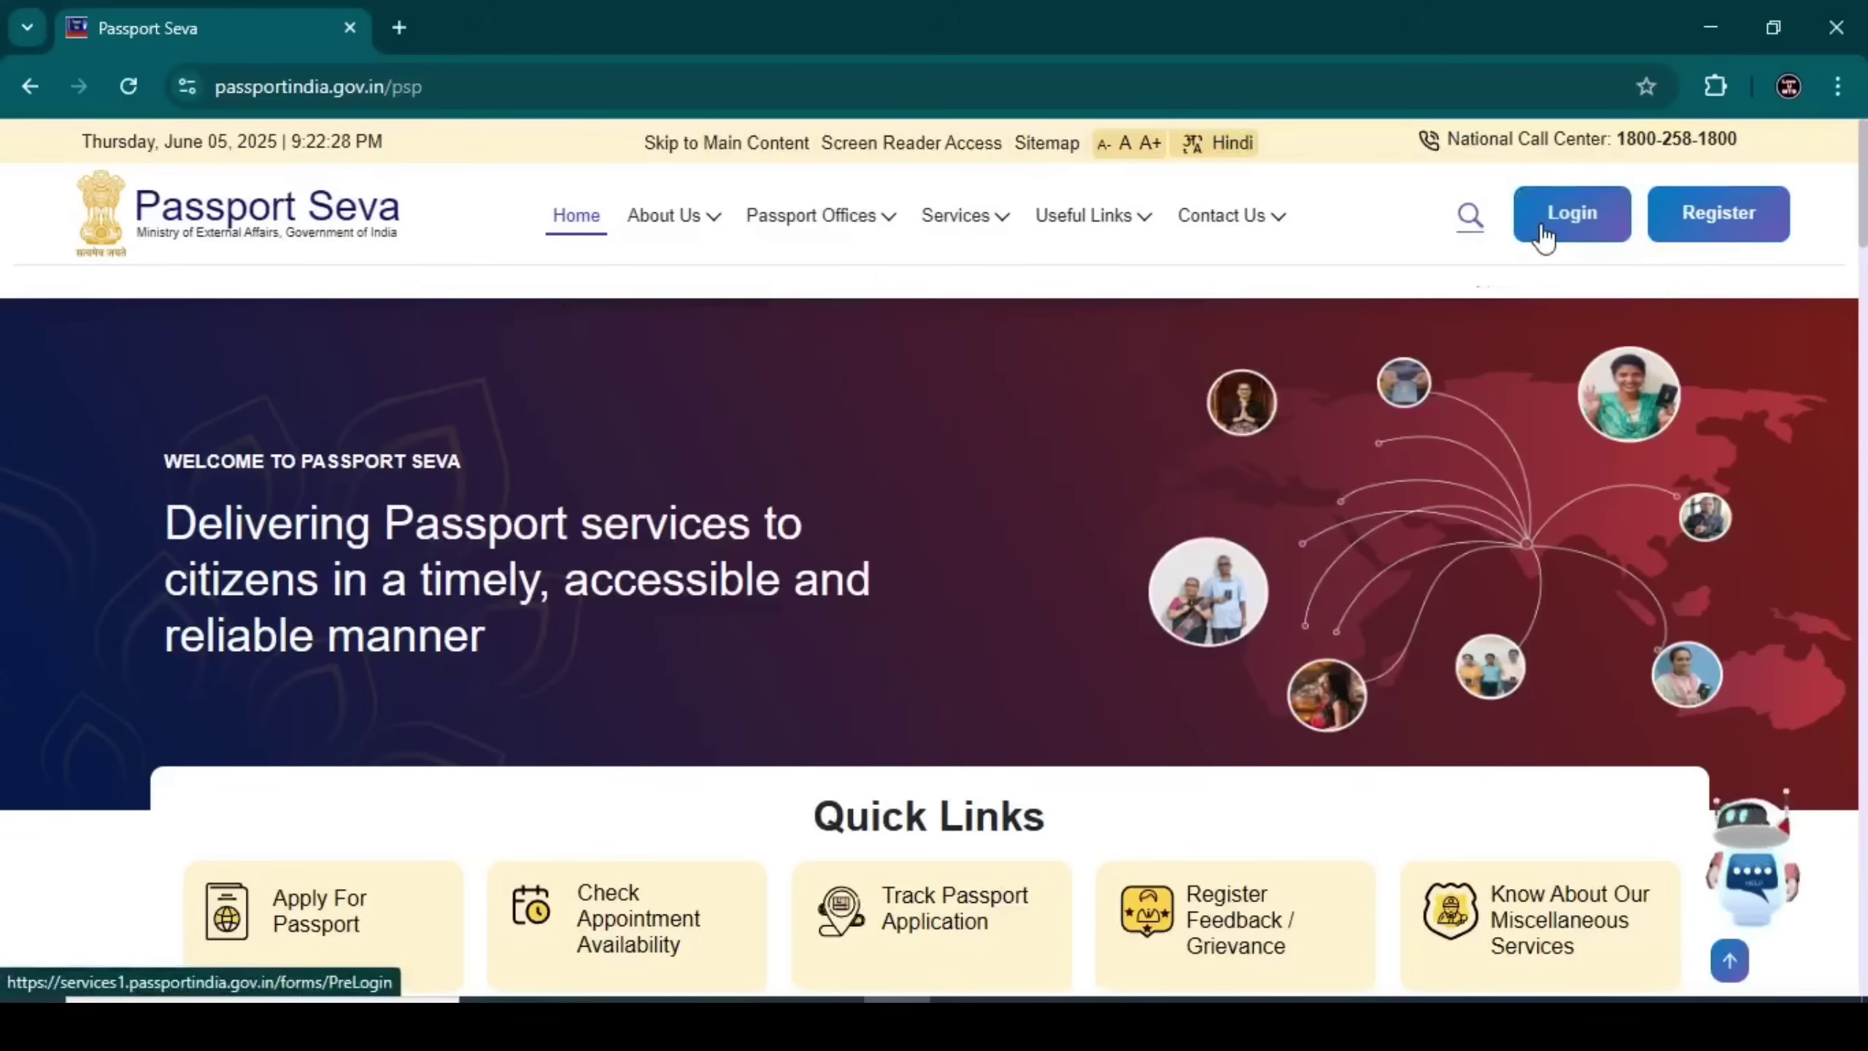
click(1721, 221)
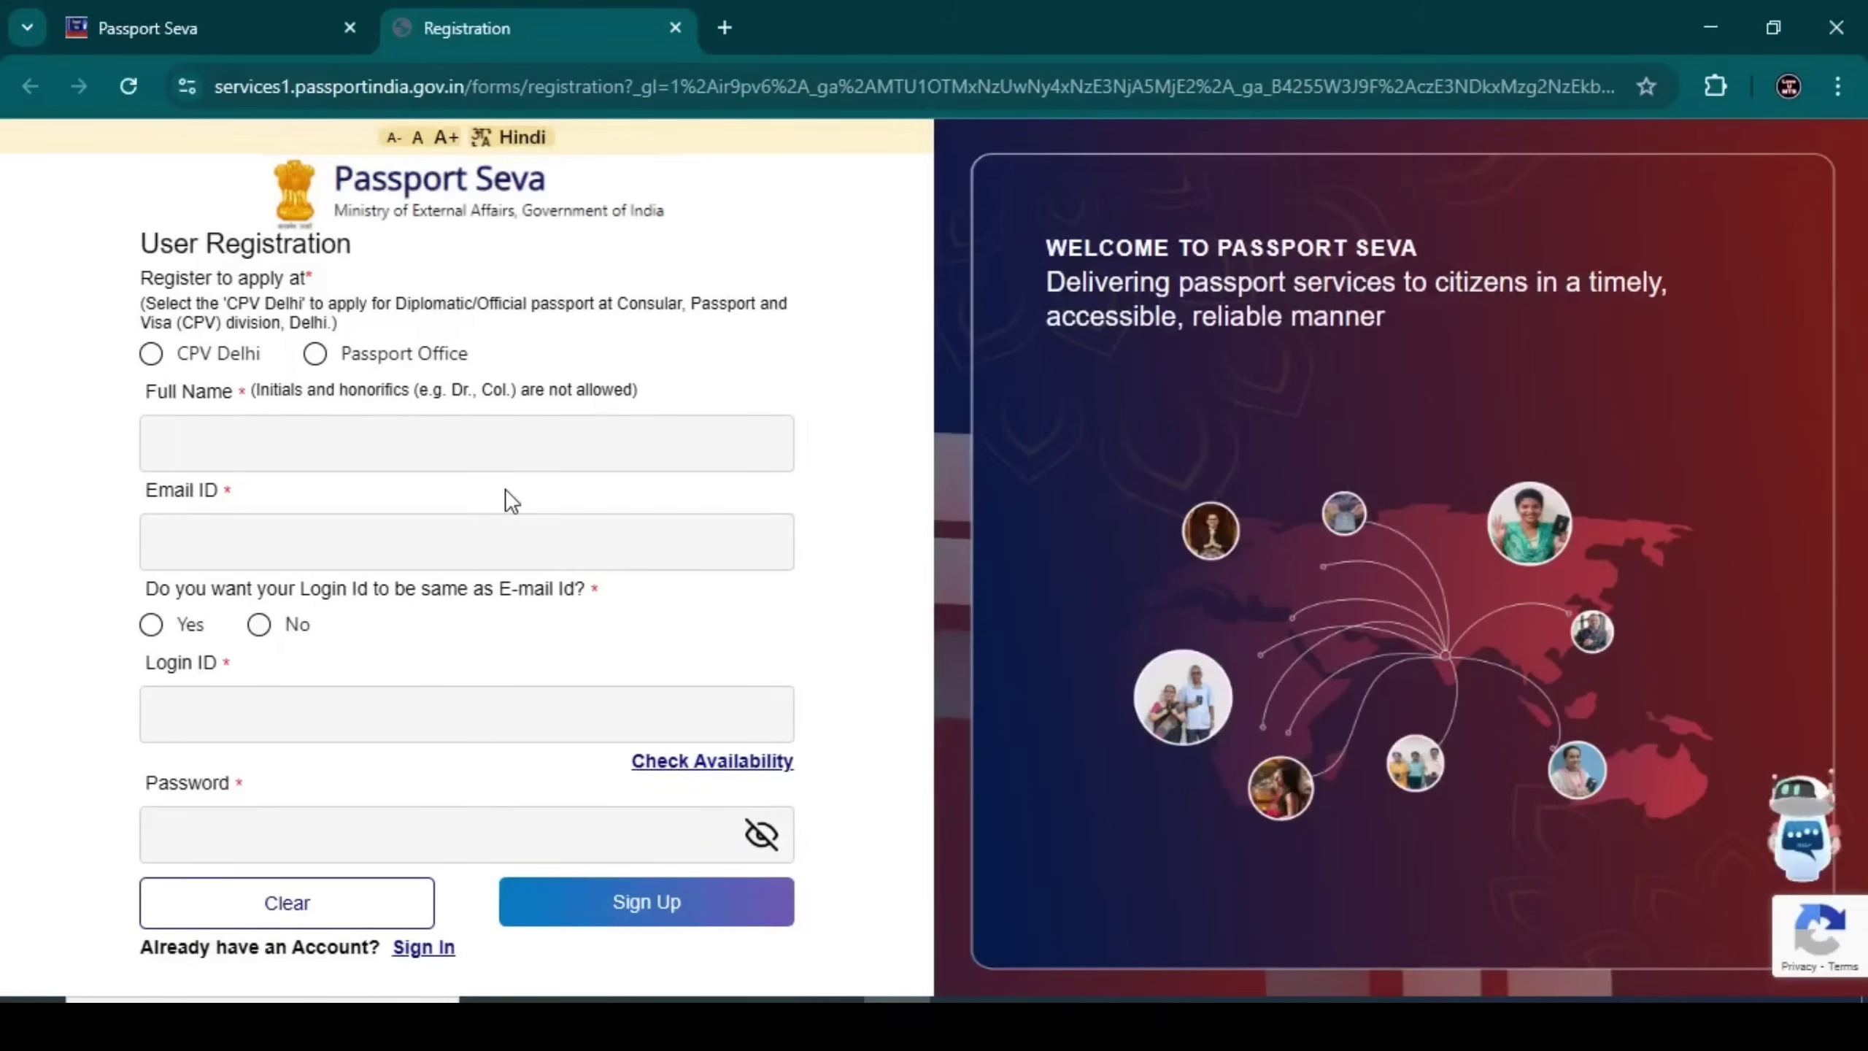
Register at a regular Passport Office and choose Kolkata as the office
click(314, 354)
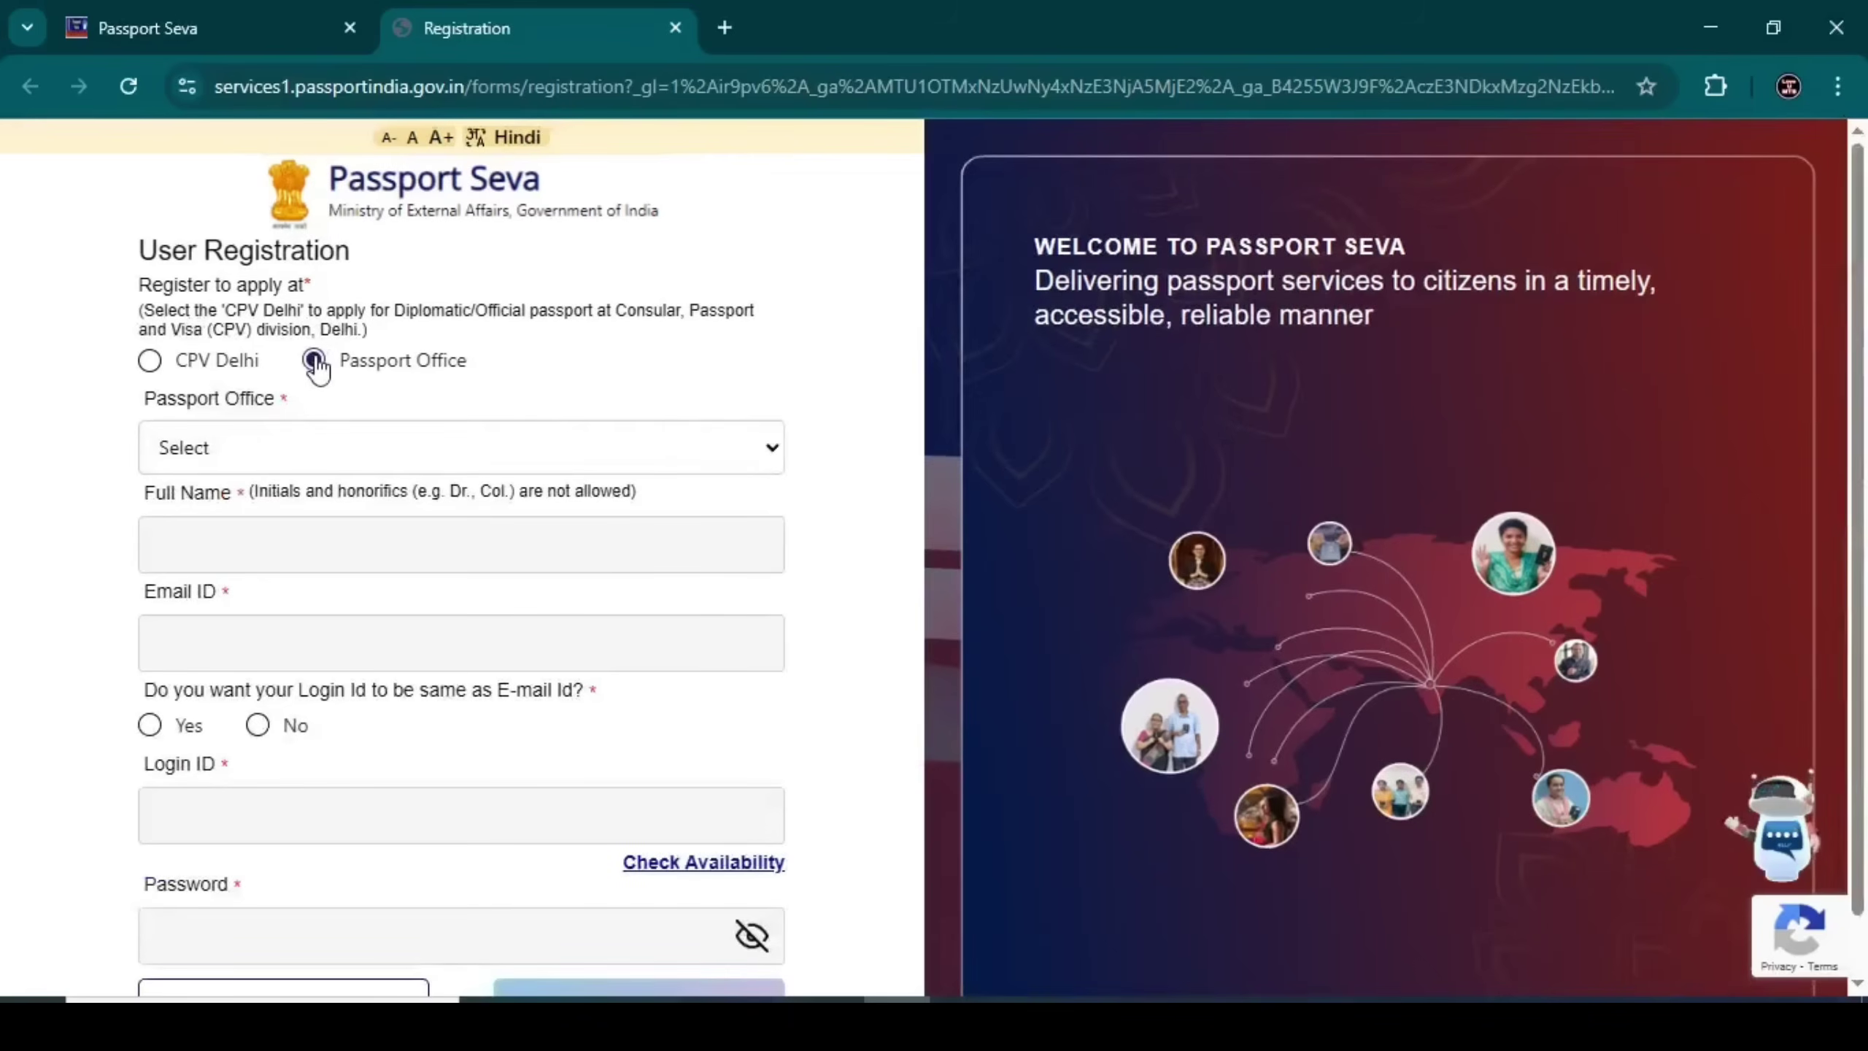
click(328, 447)
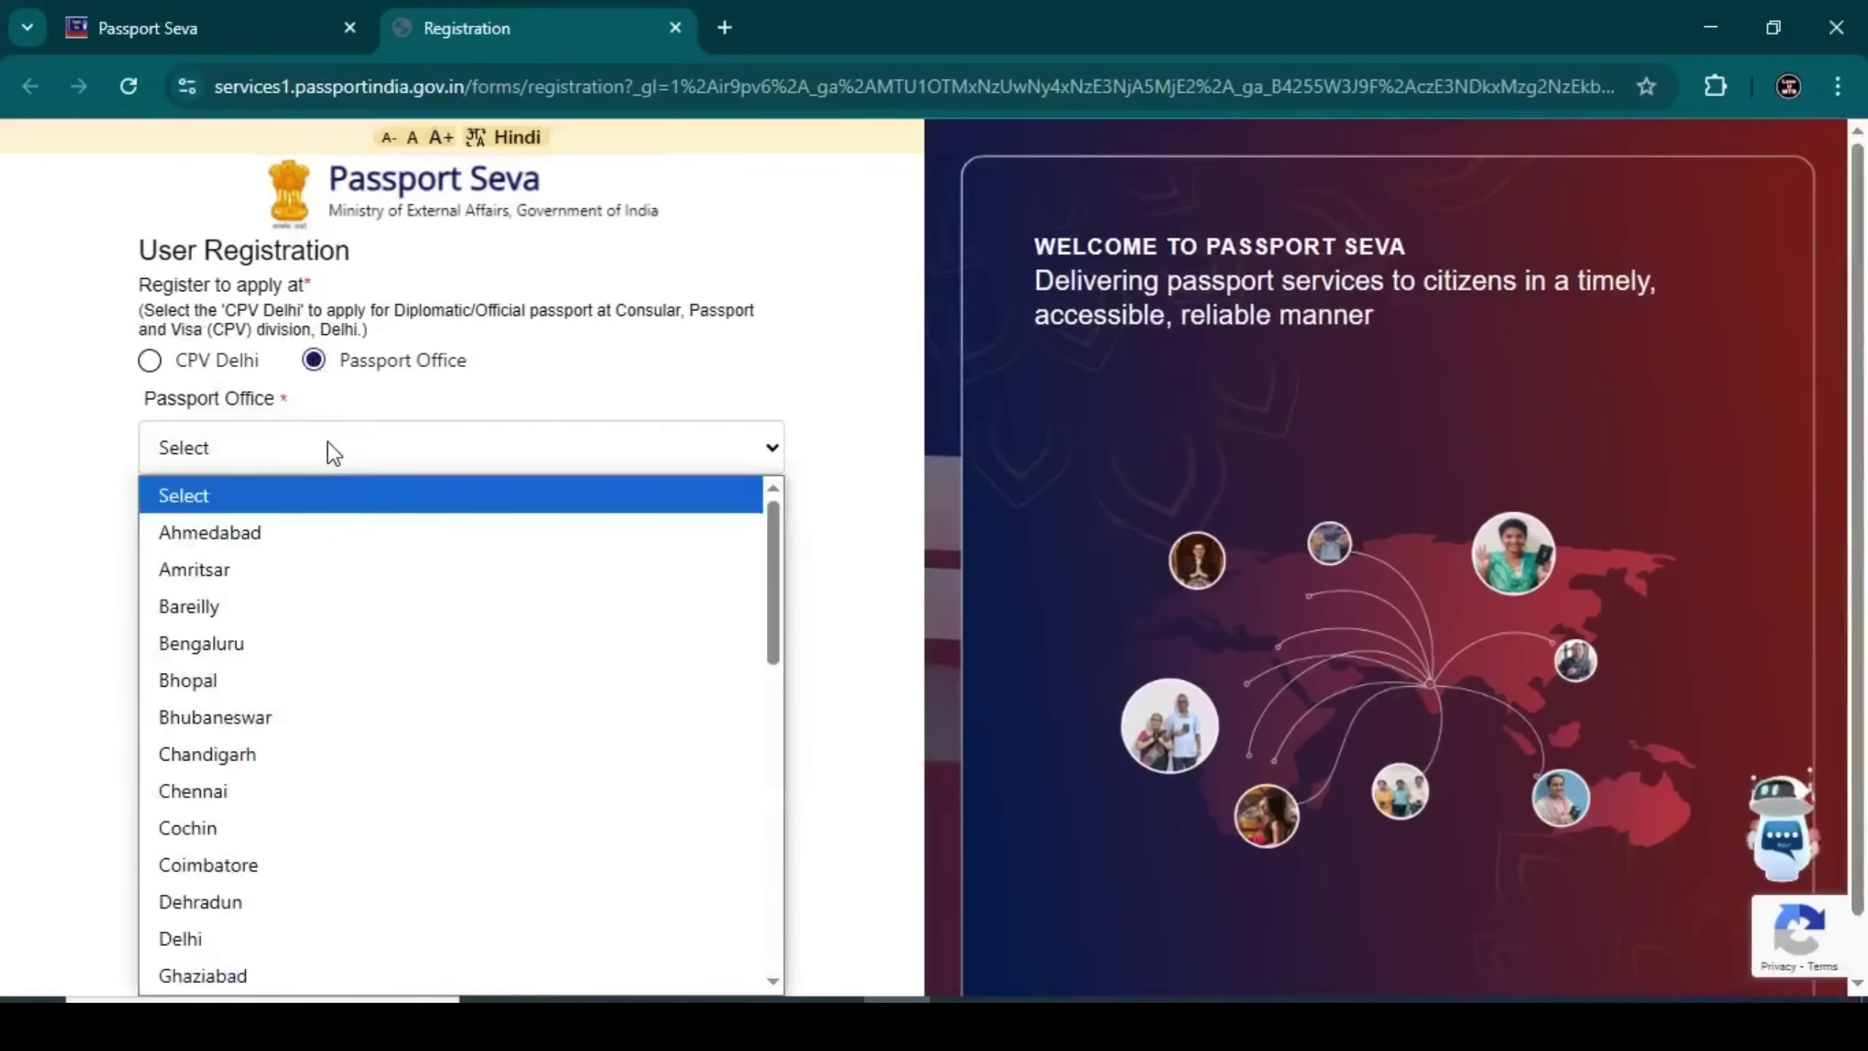
scroll(326, 581, down, 5)
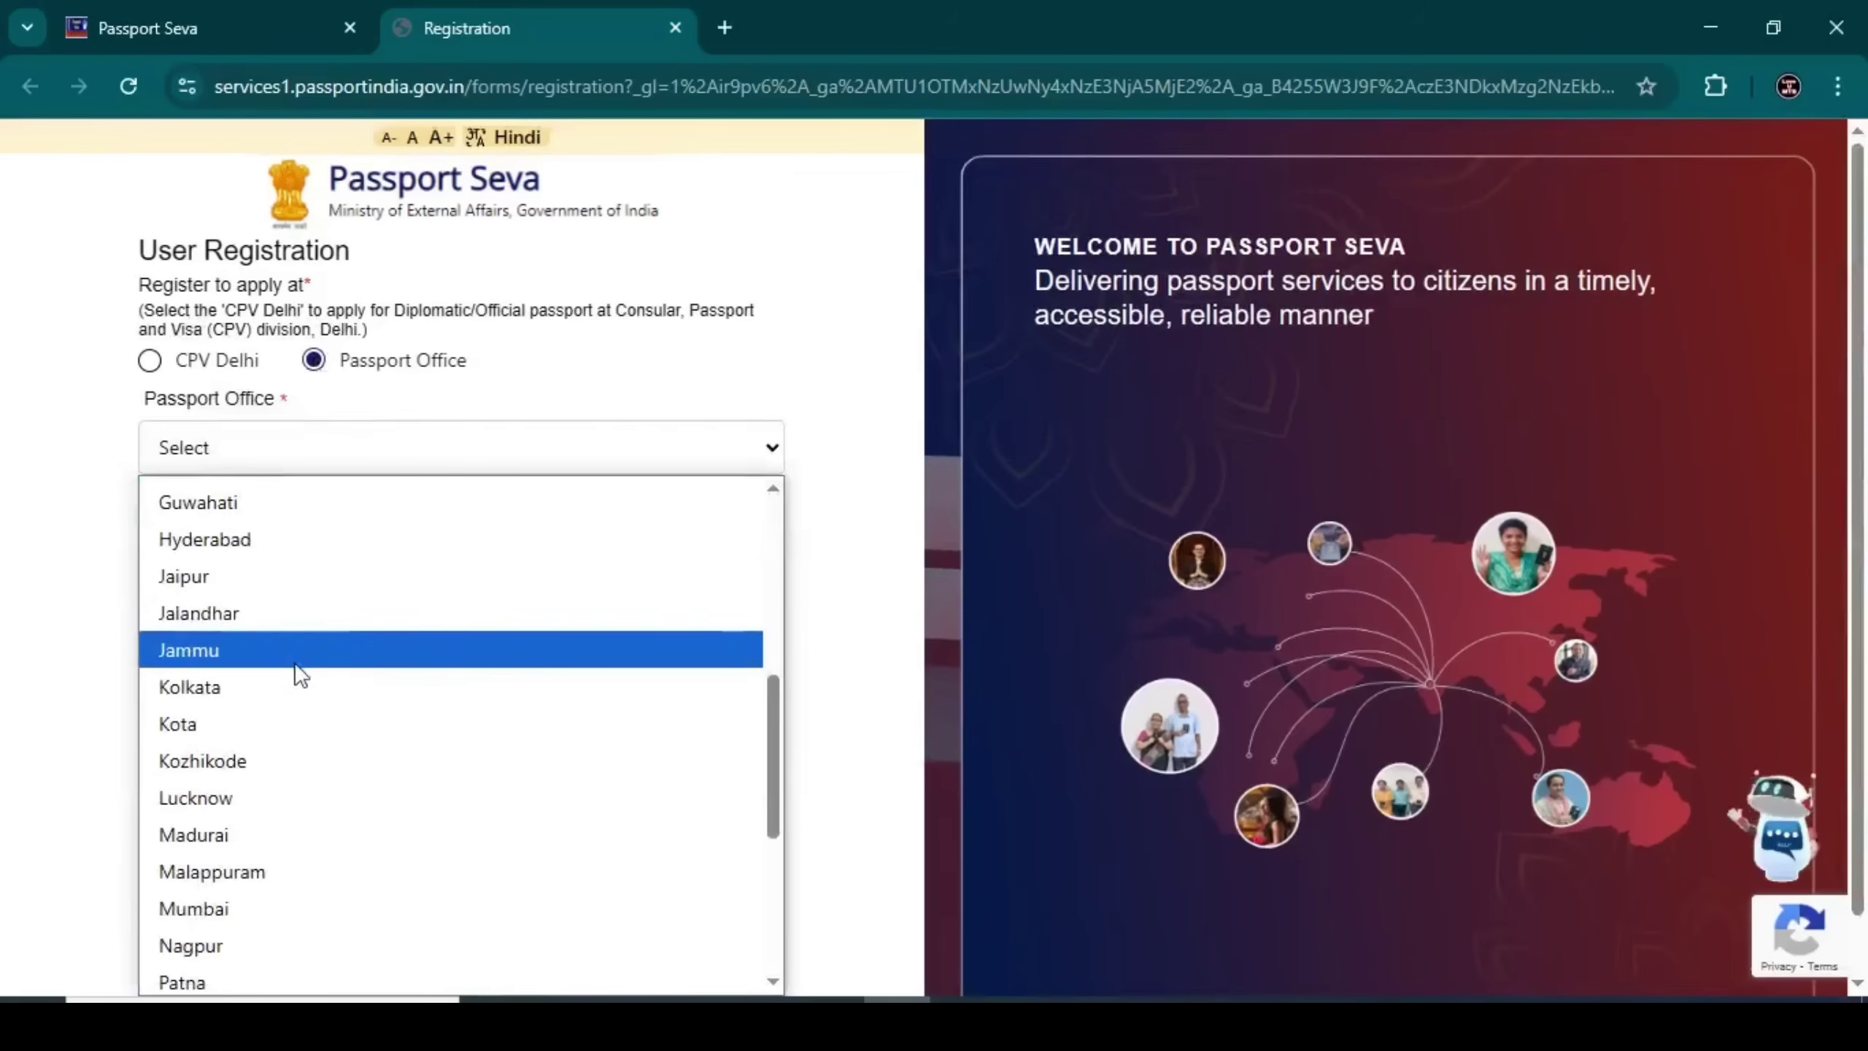
click(230, 690)
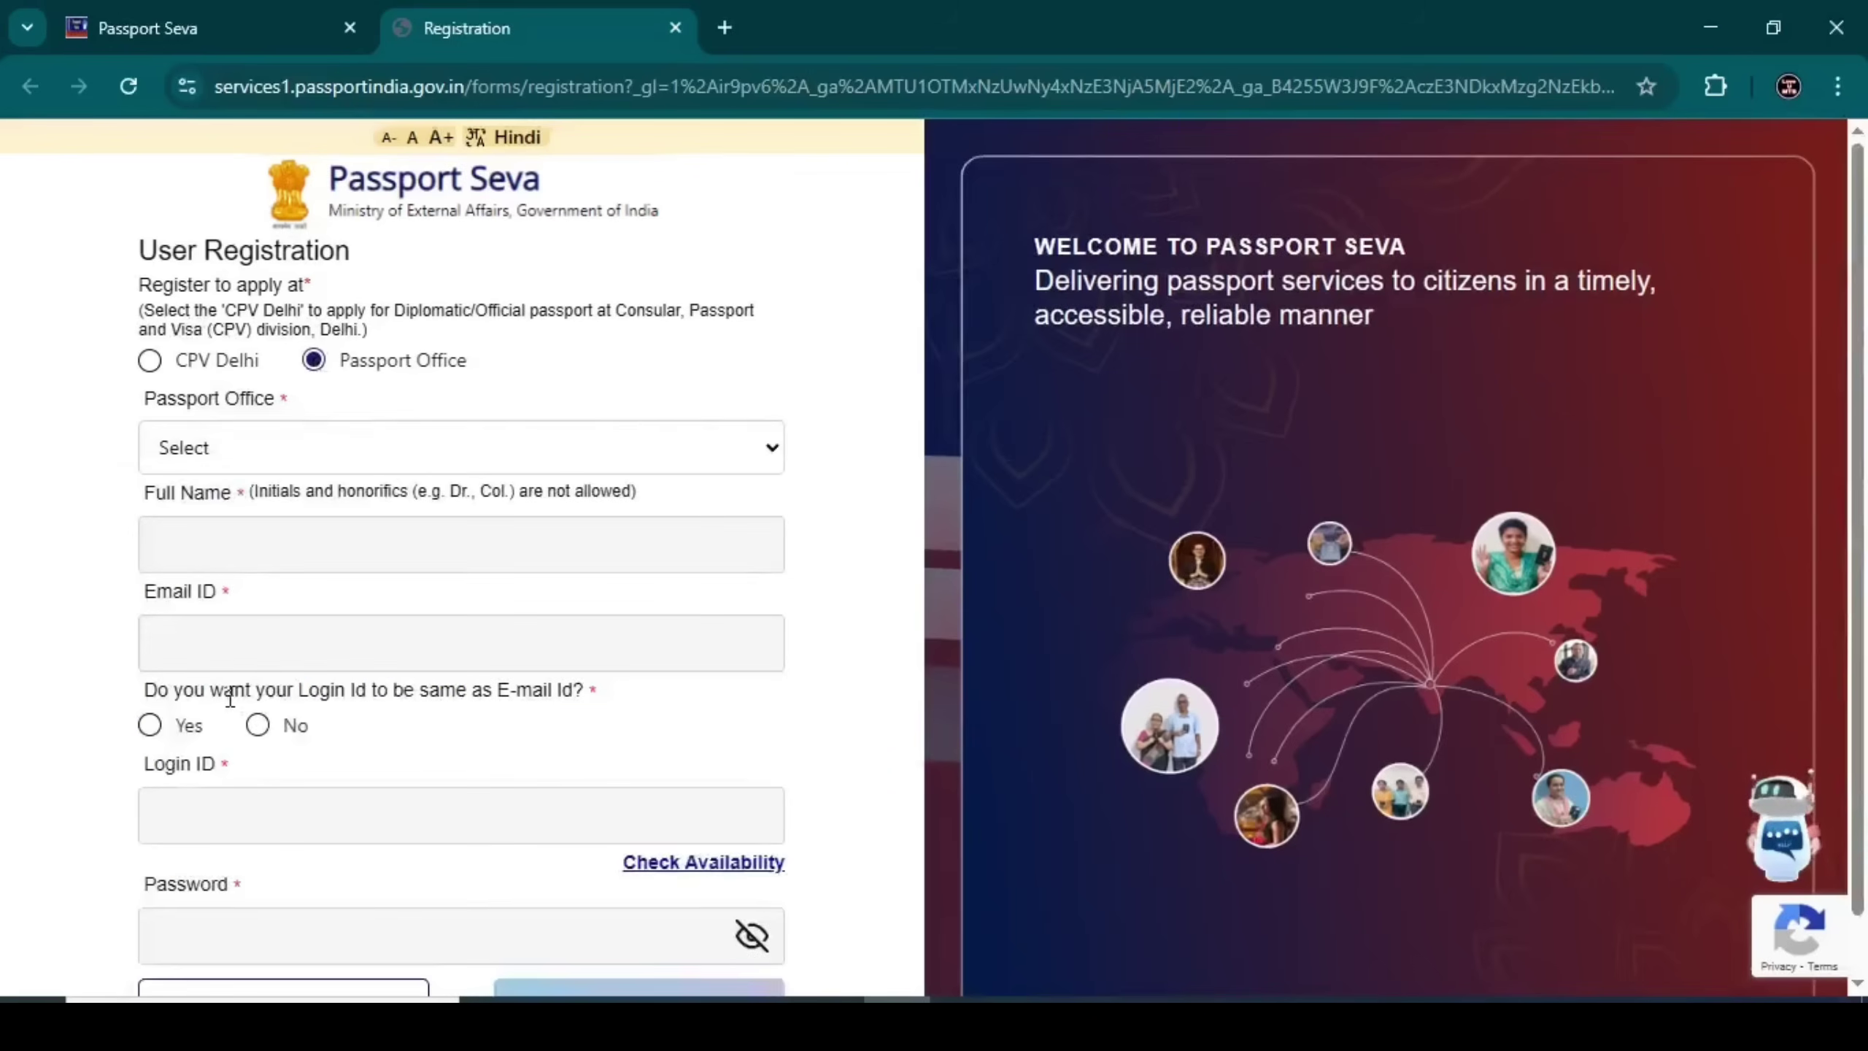
Enter the applicant's full name and e-mail address in the registration form
click(211, 538)
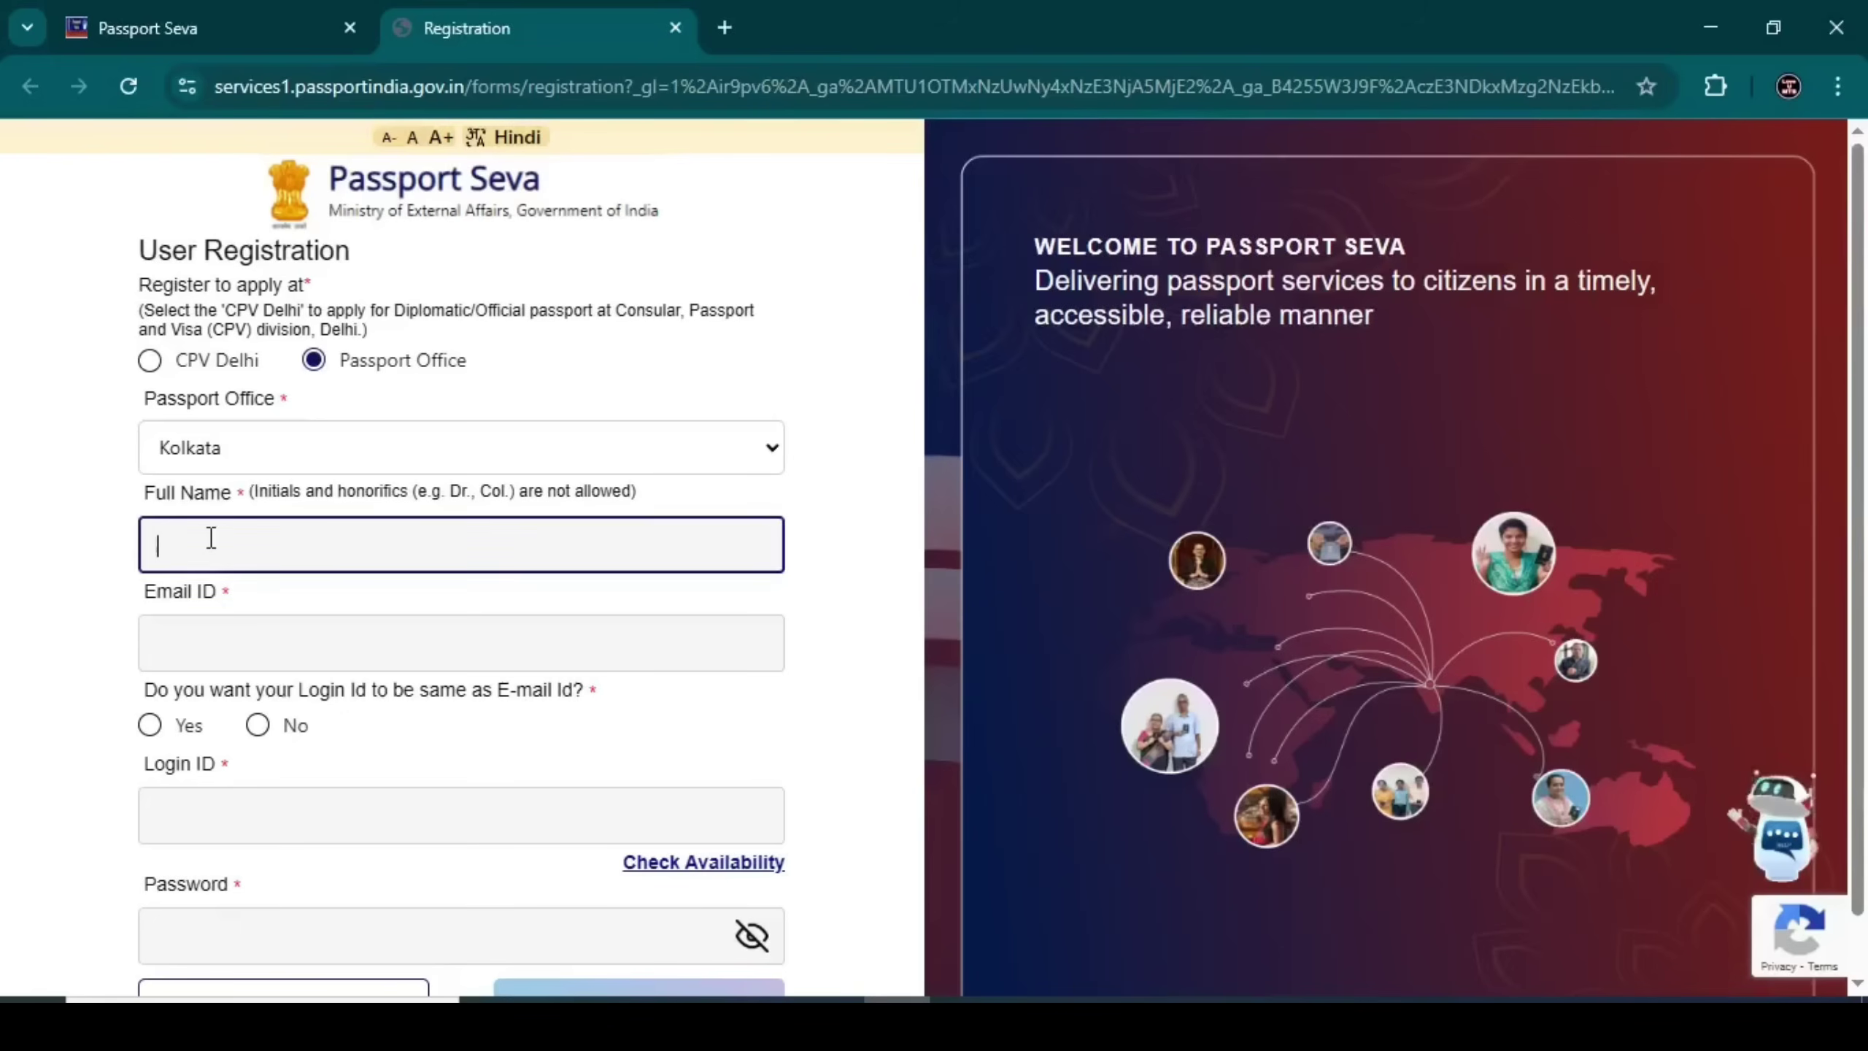
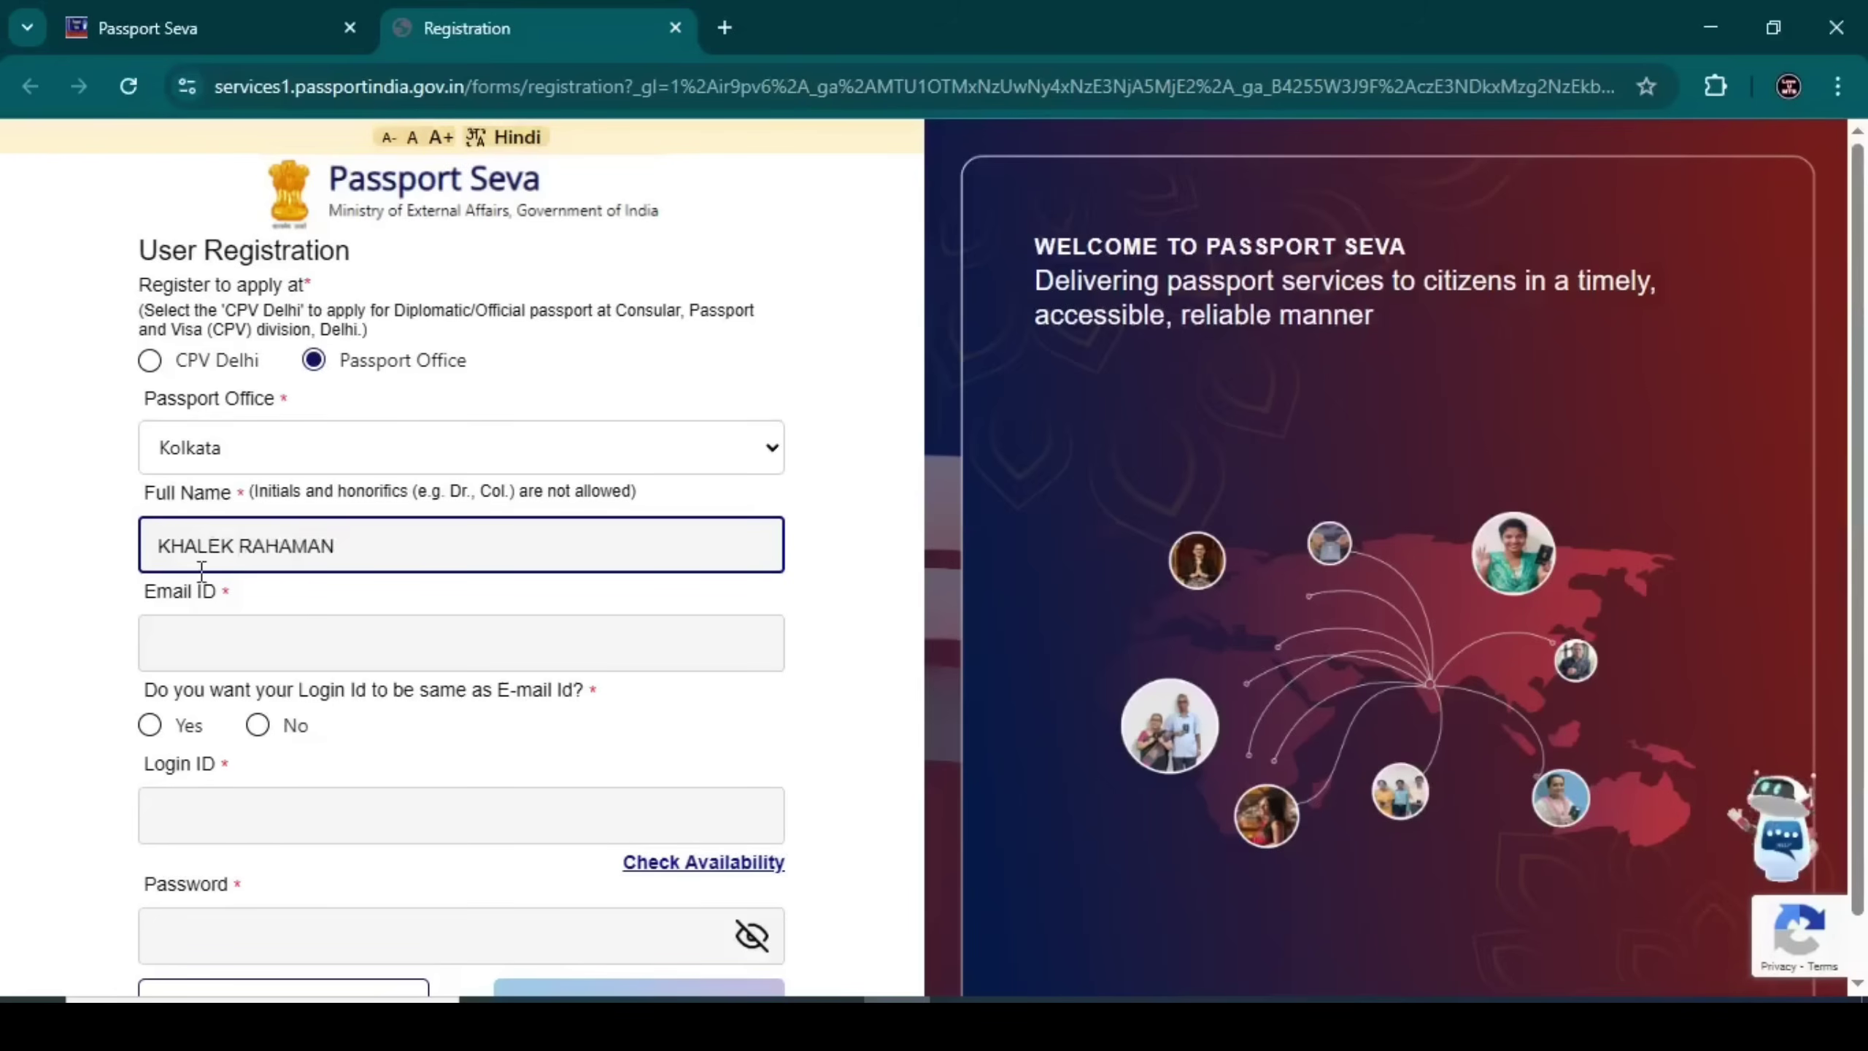
click(197, 647)
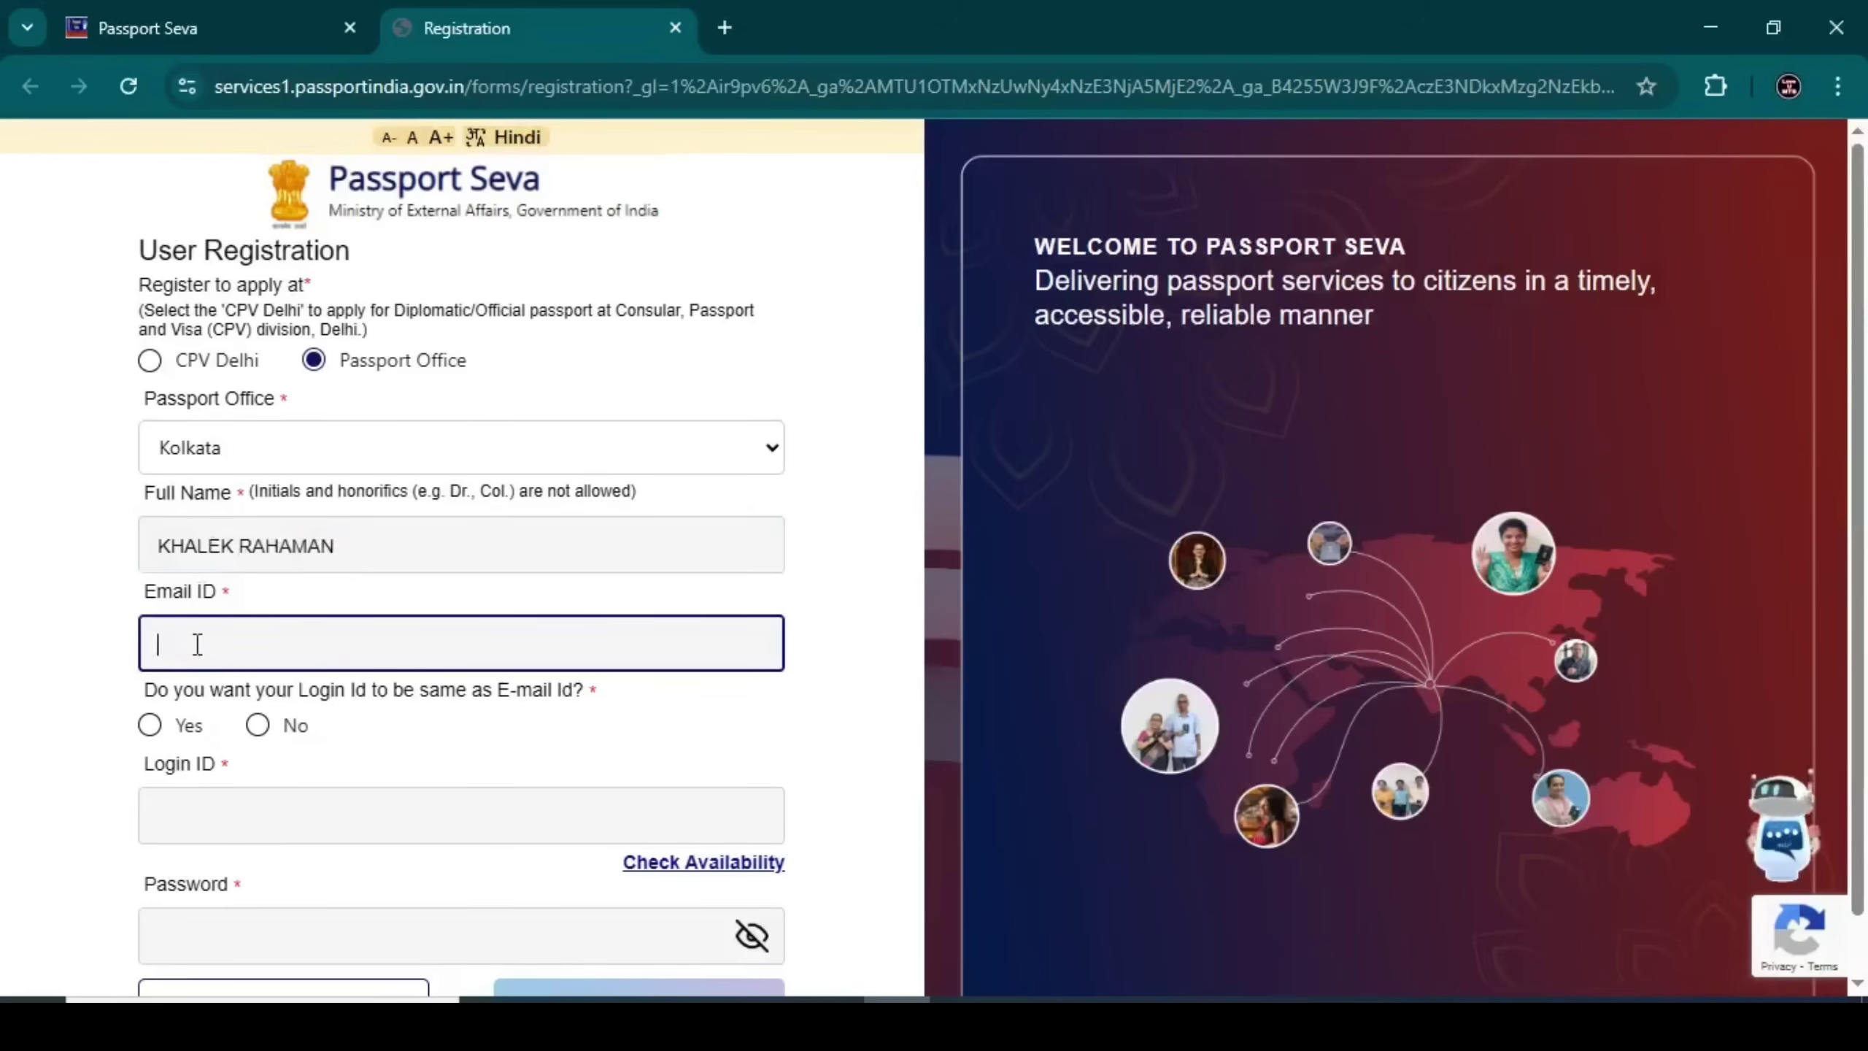
text(RA)
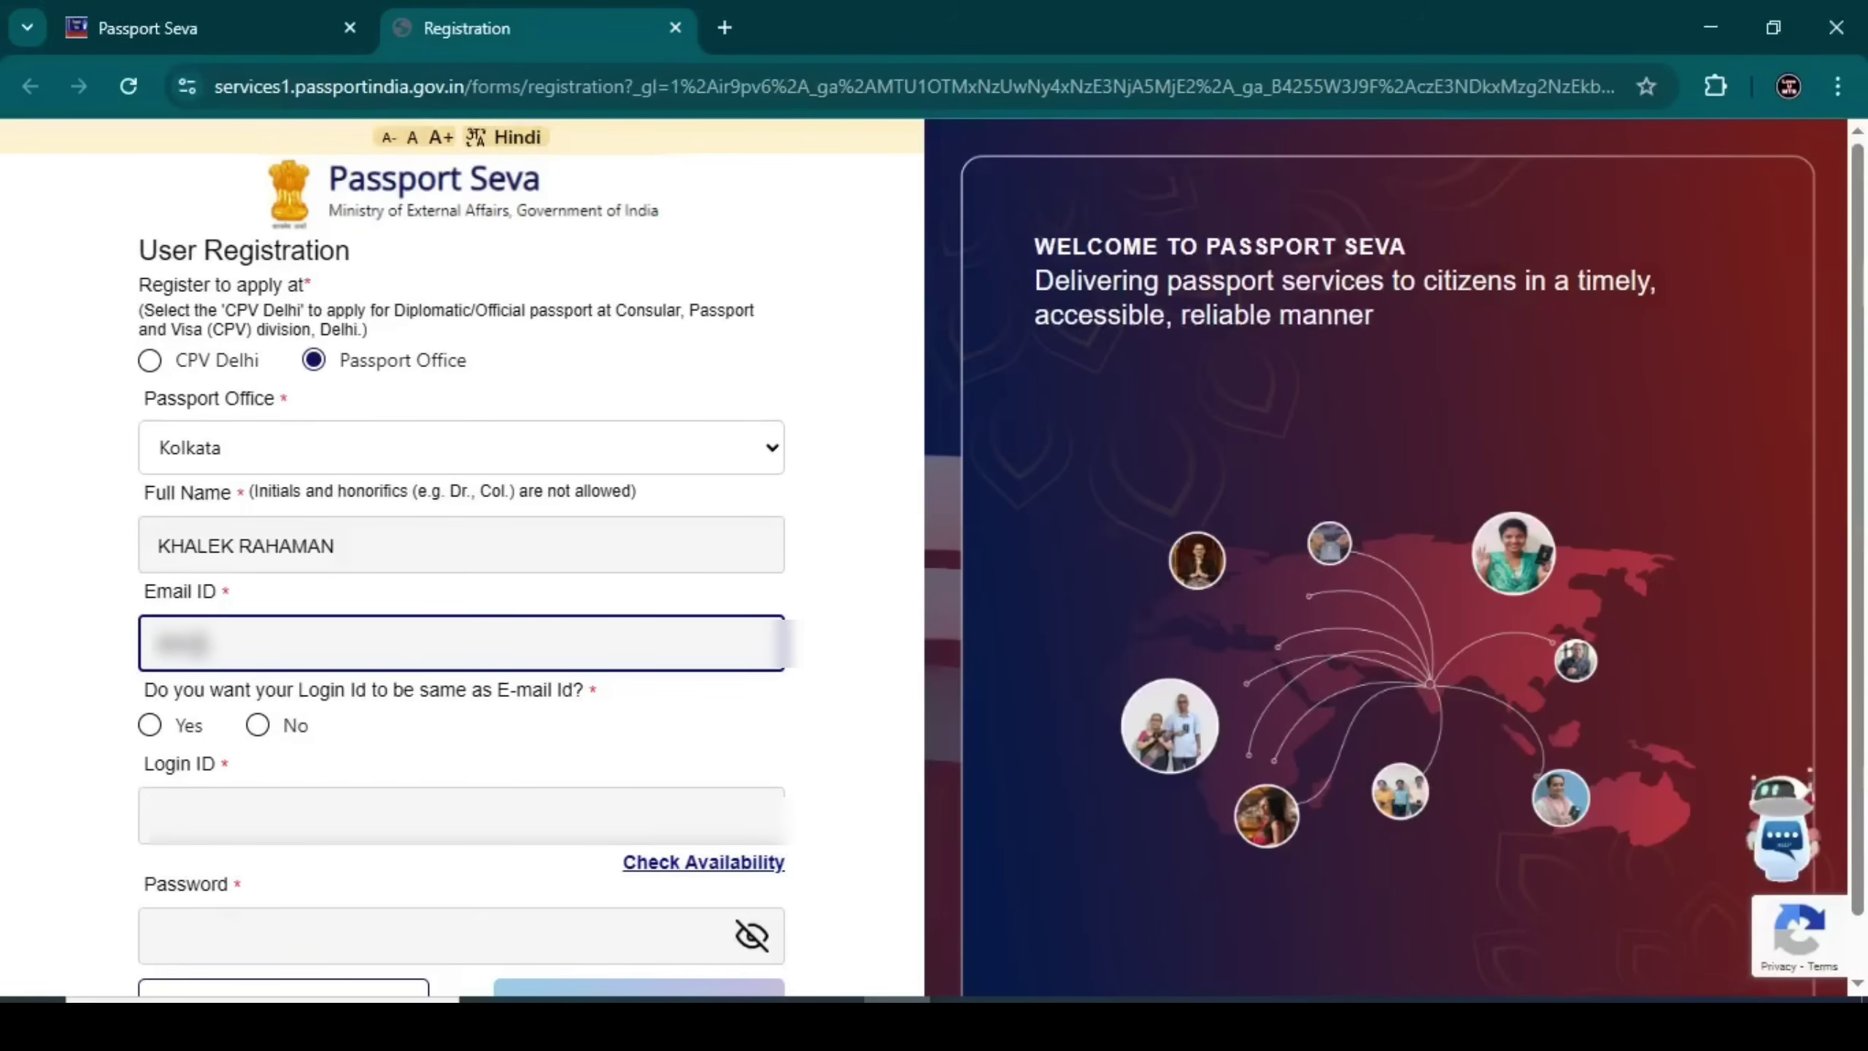
text(@gmail)
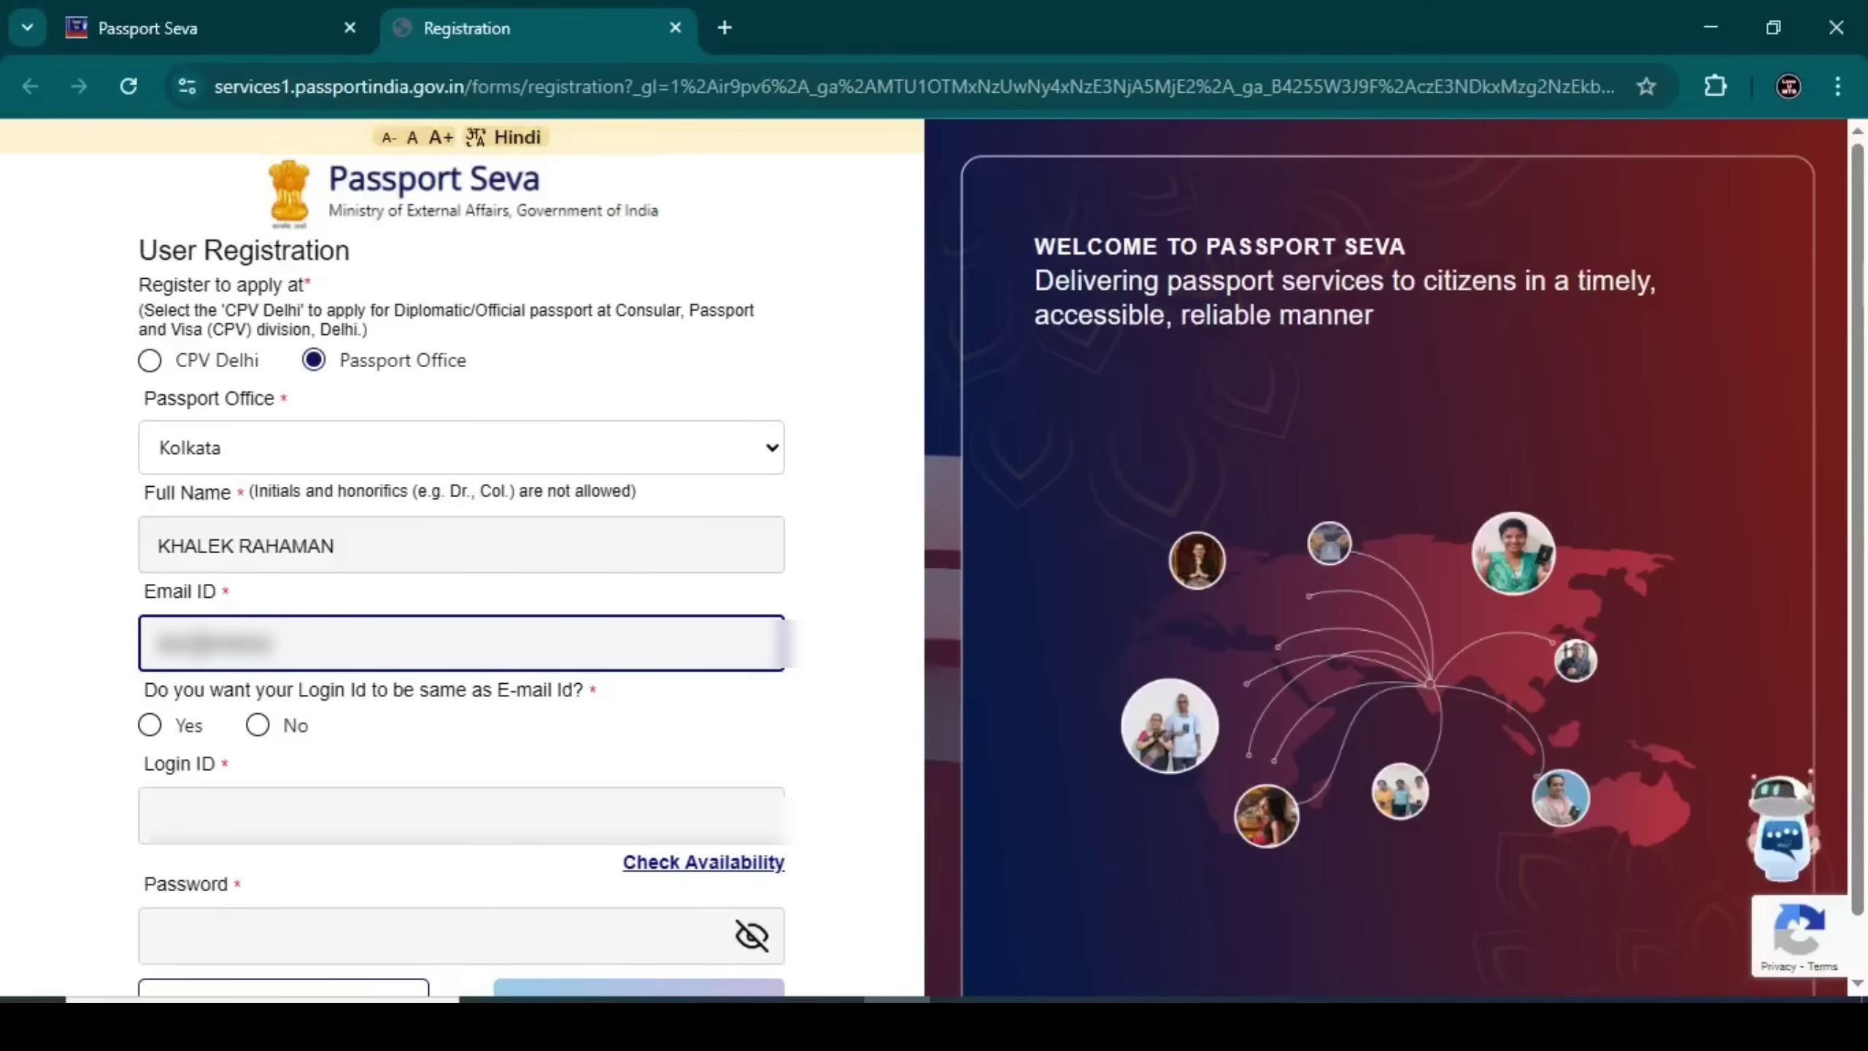
drag(139, 690, 627, 705)
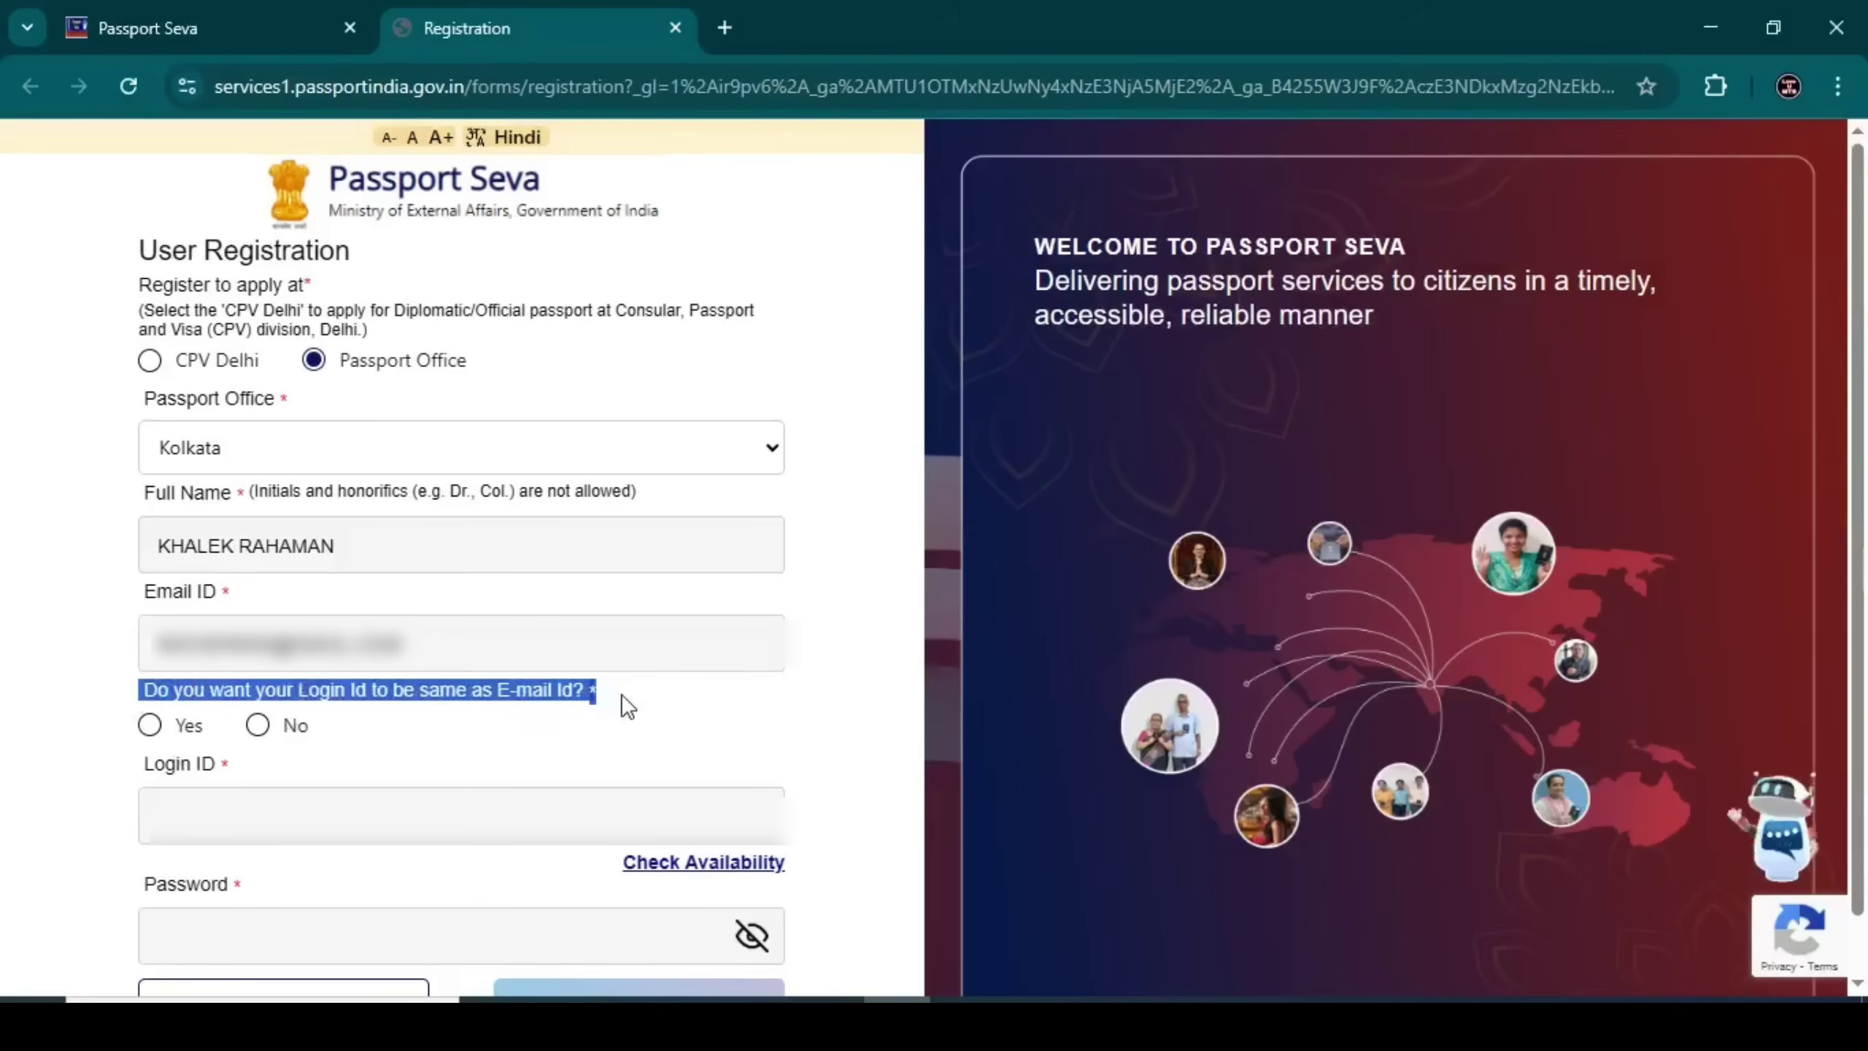
Make the login ID the e-mail, confirm it's available, paste the password and sign up
click(622, 694)
click(151, 725)
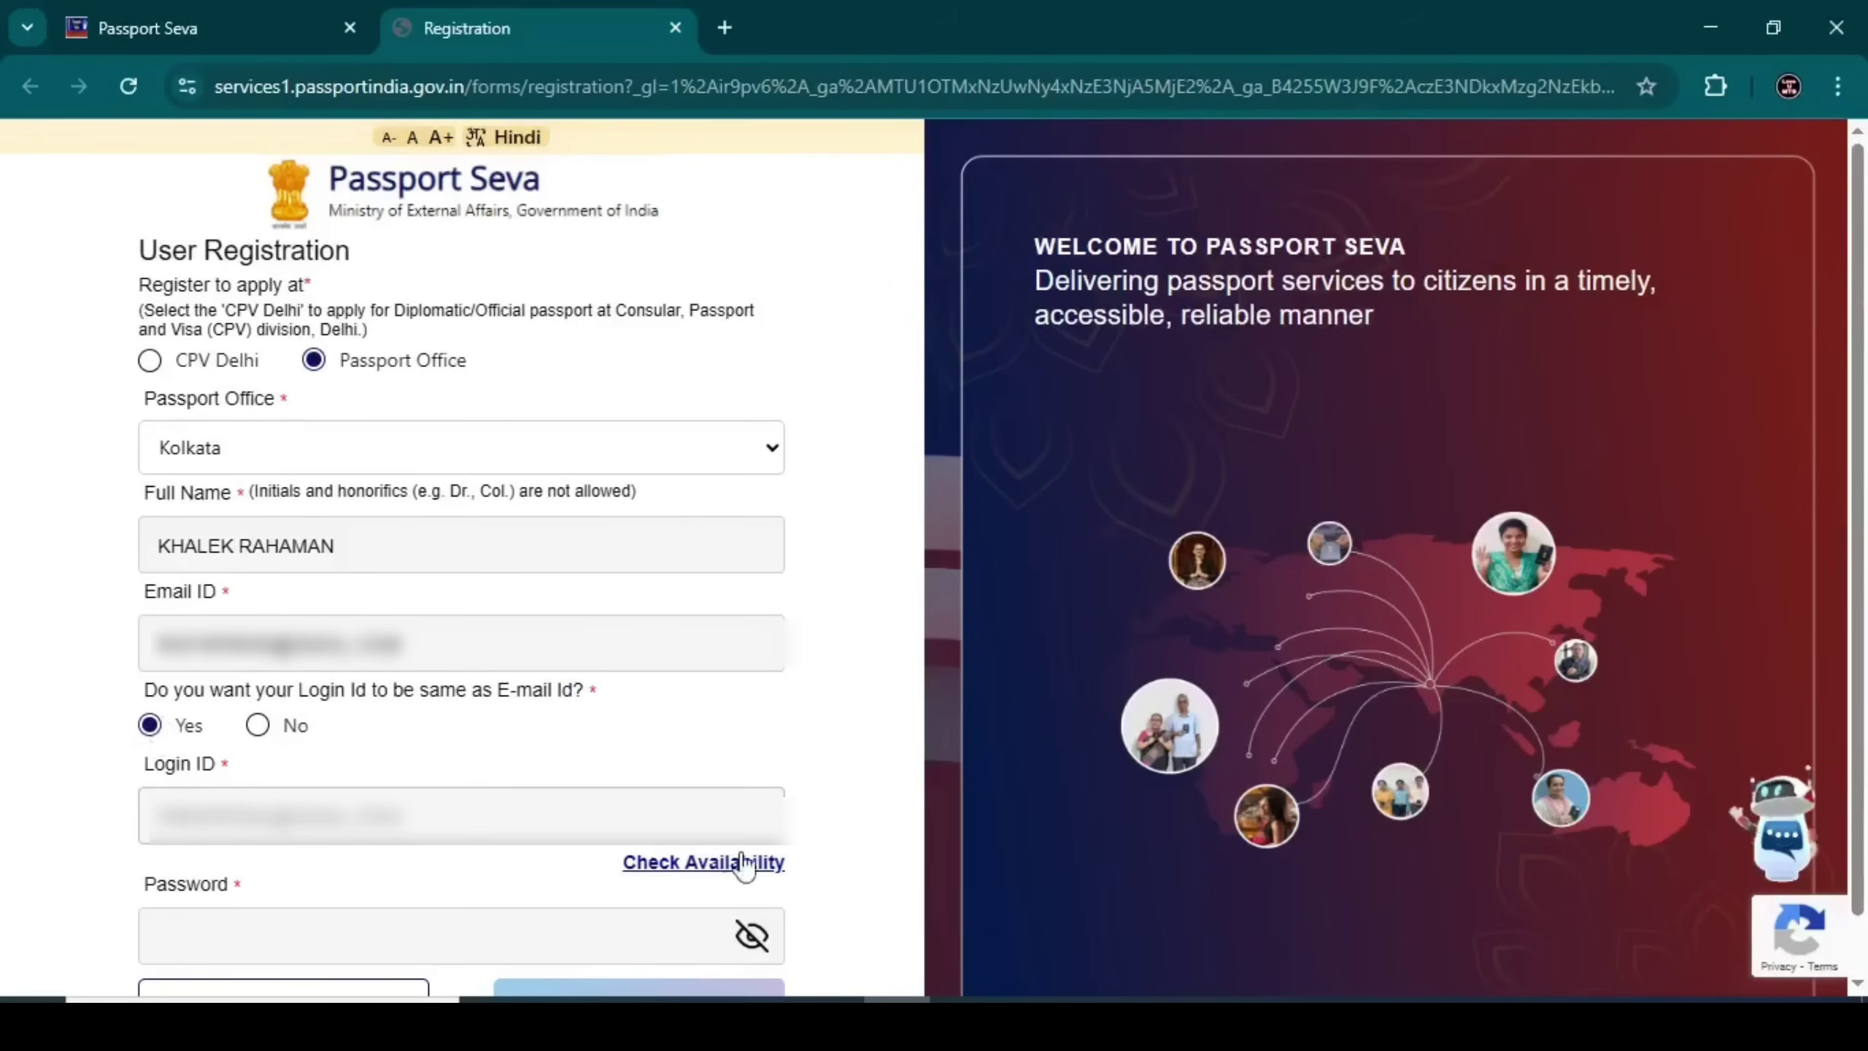
click(710, 875)
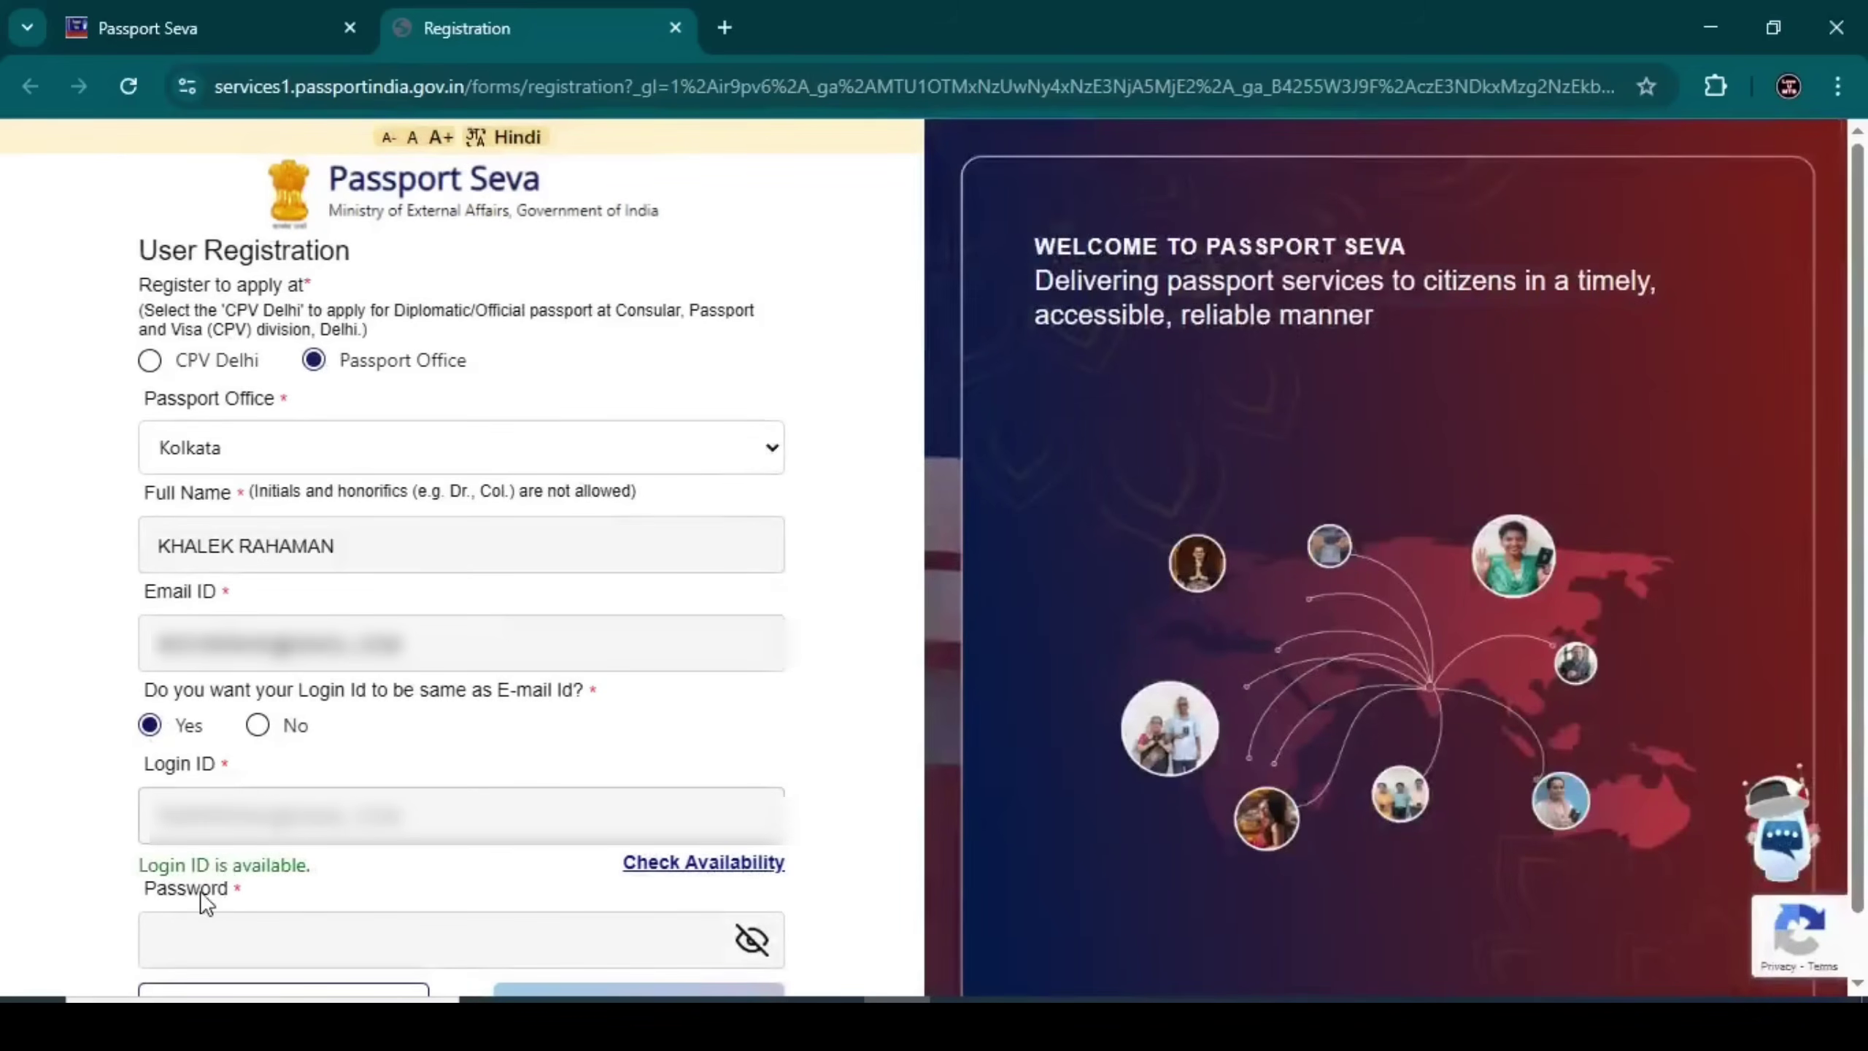
scroll(563, 756, down, 1)
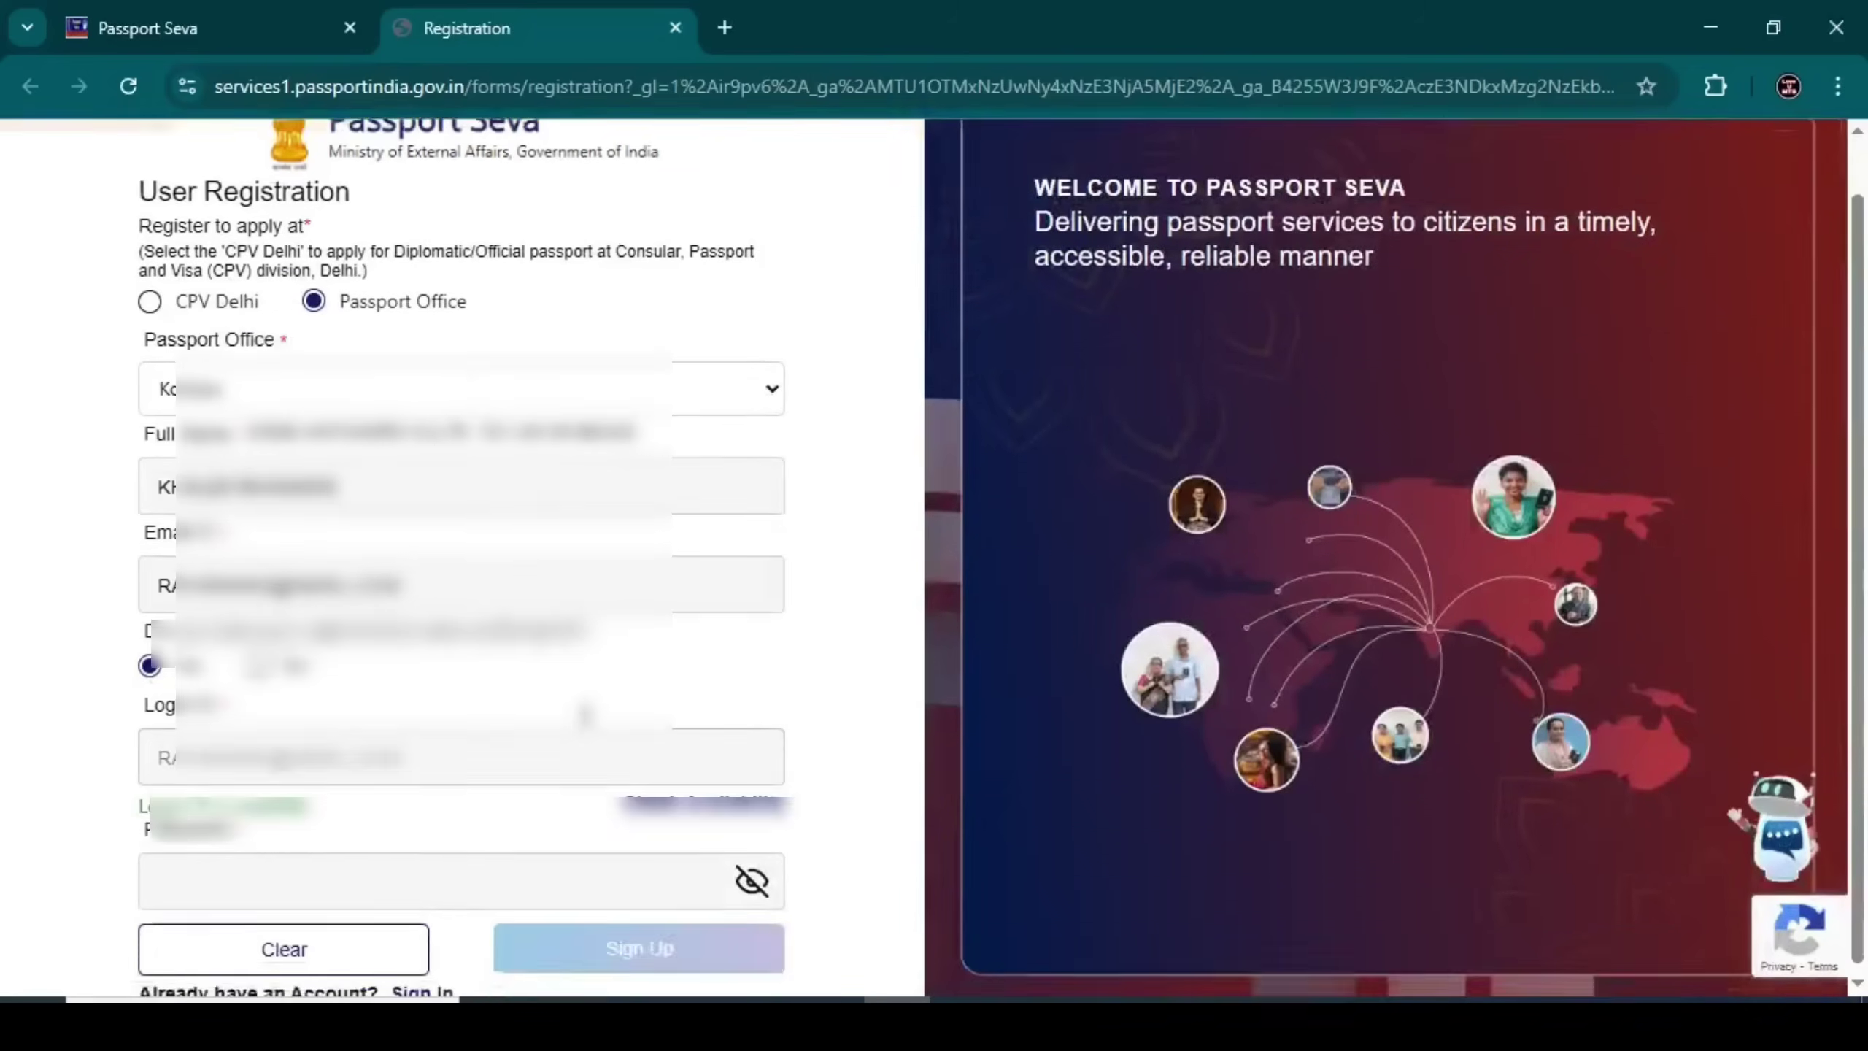
click(162, 881)
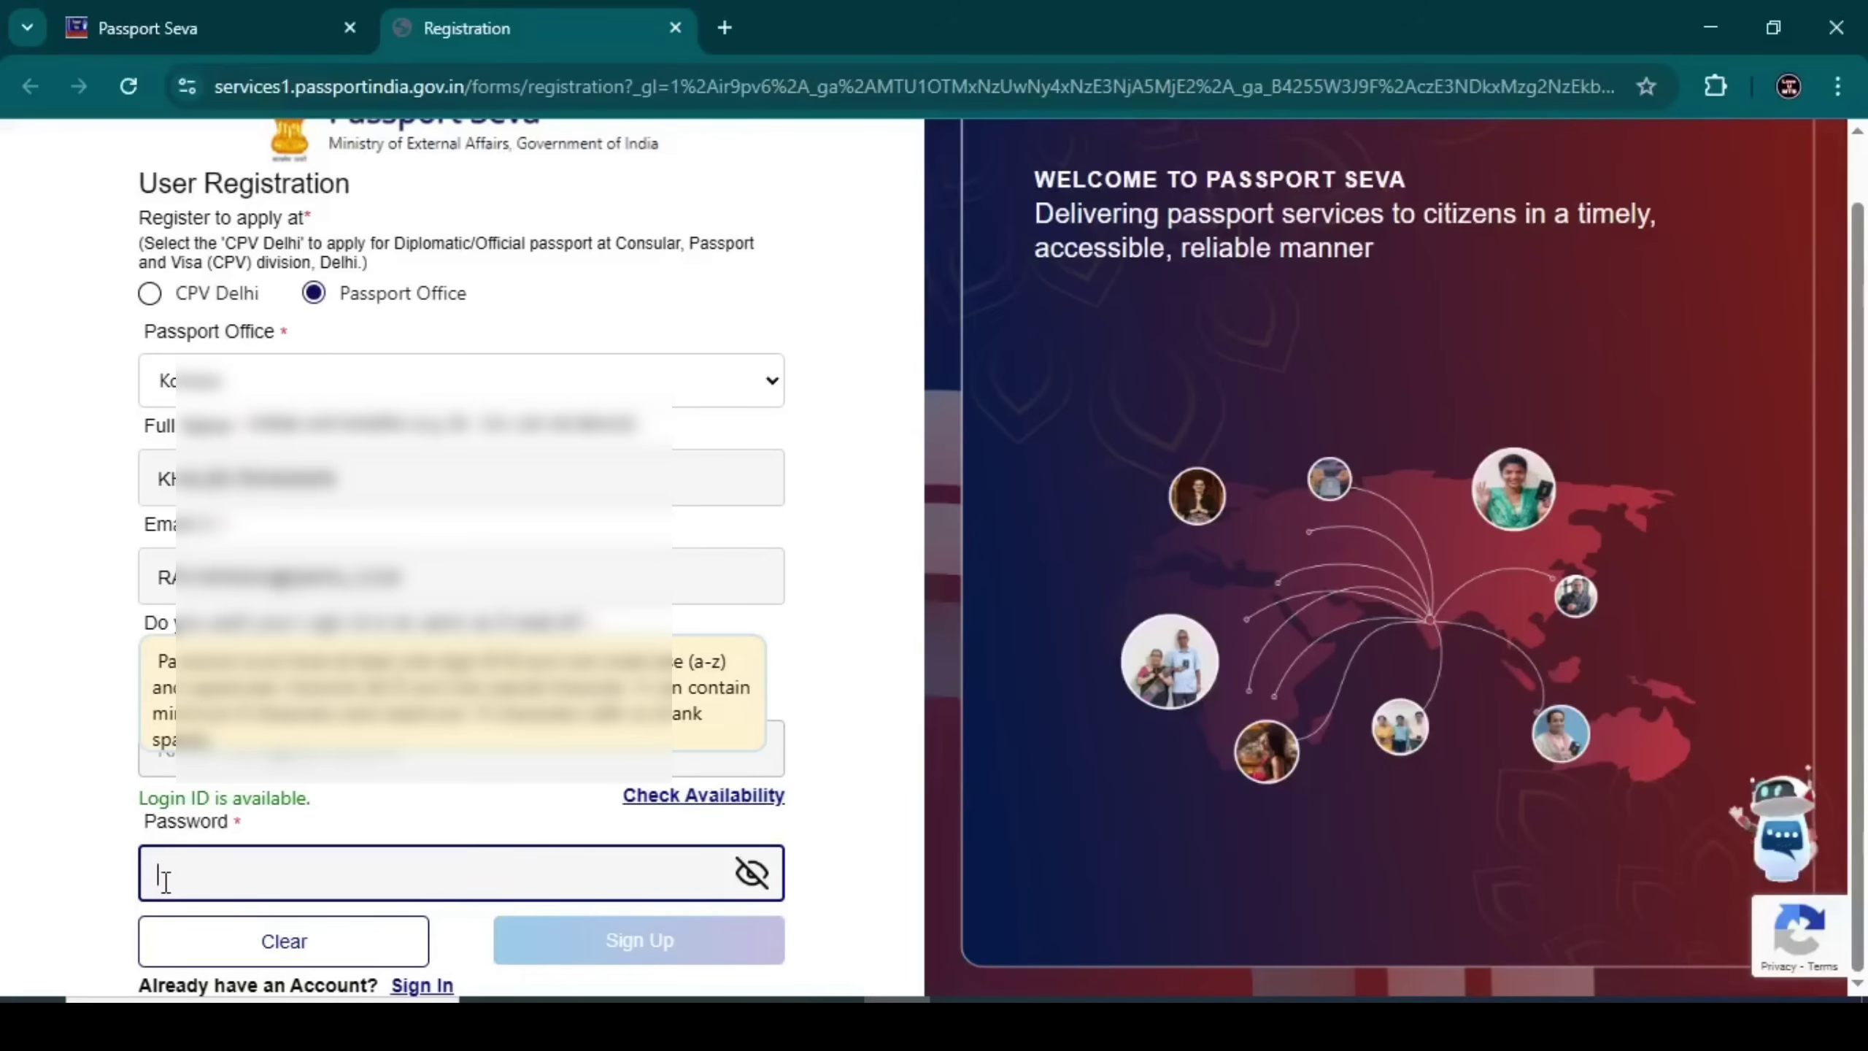
key(ctrl+v)
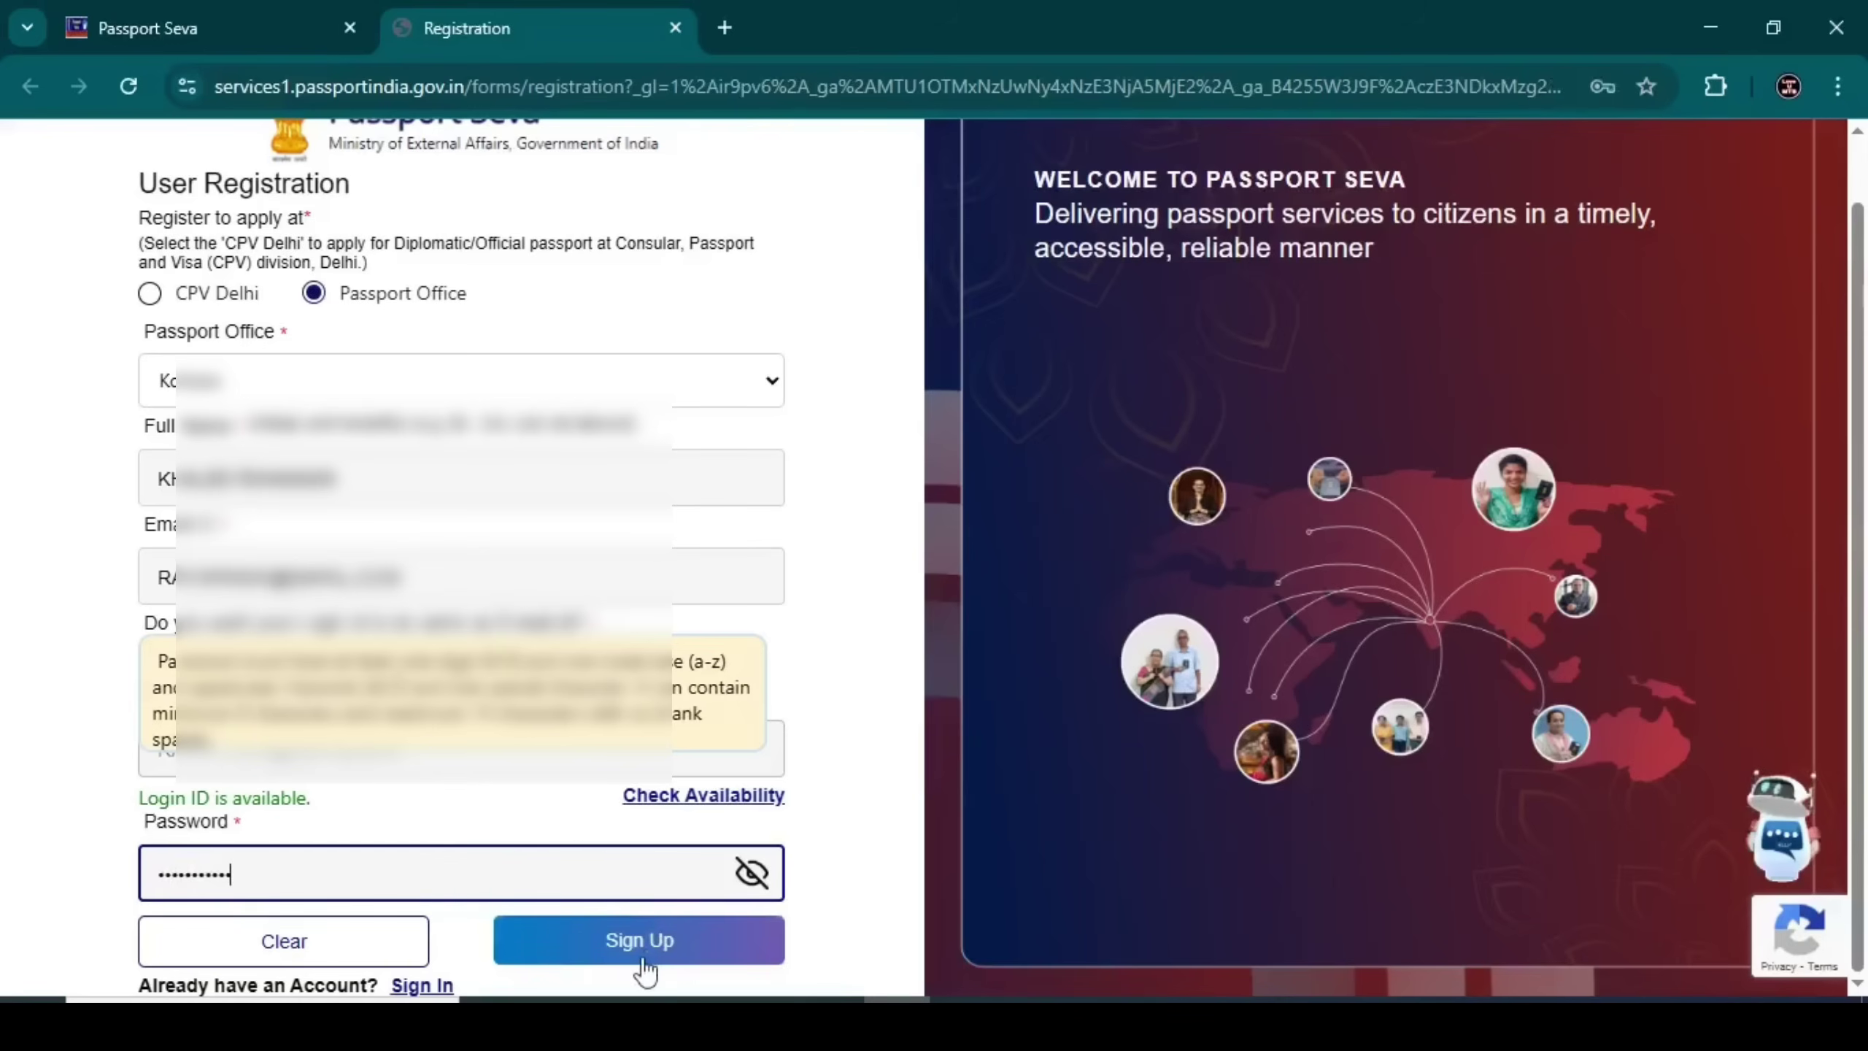
click(639, 947)
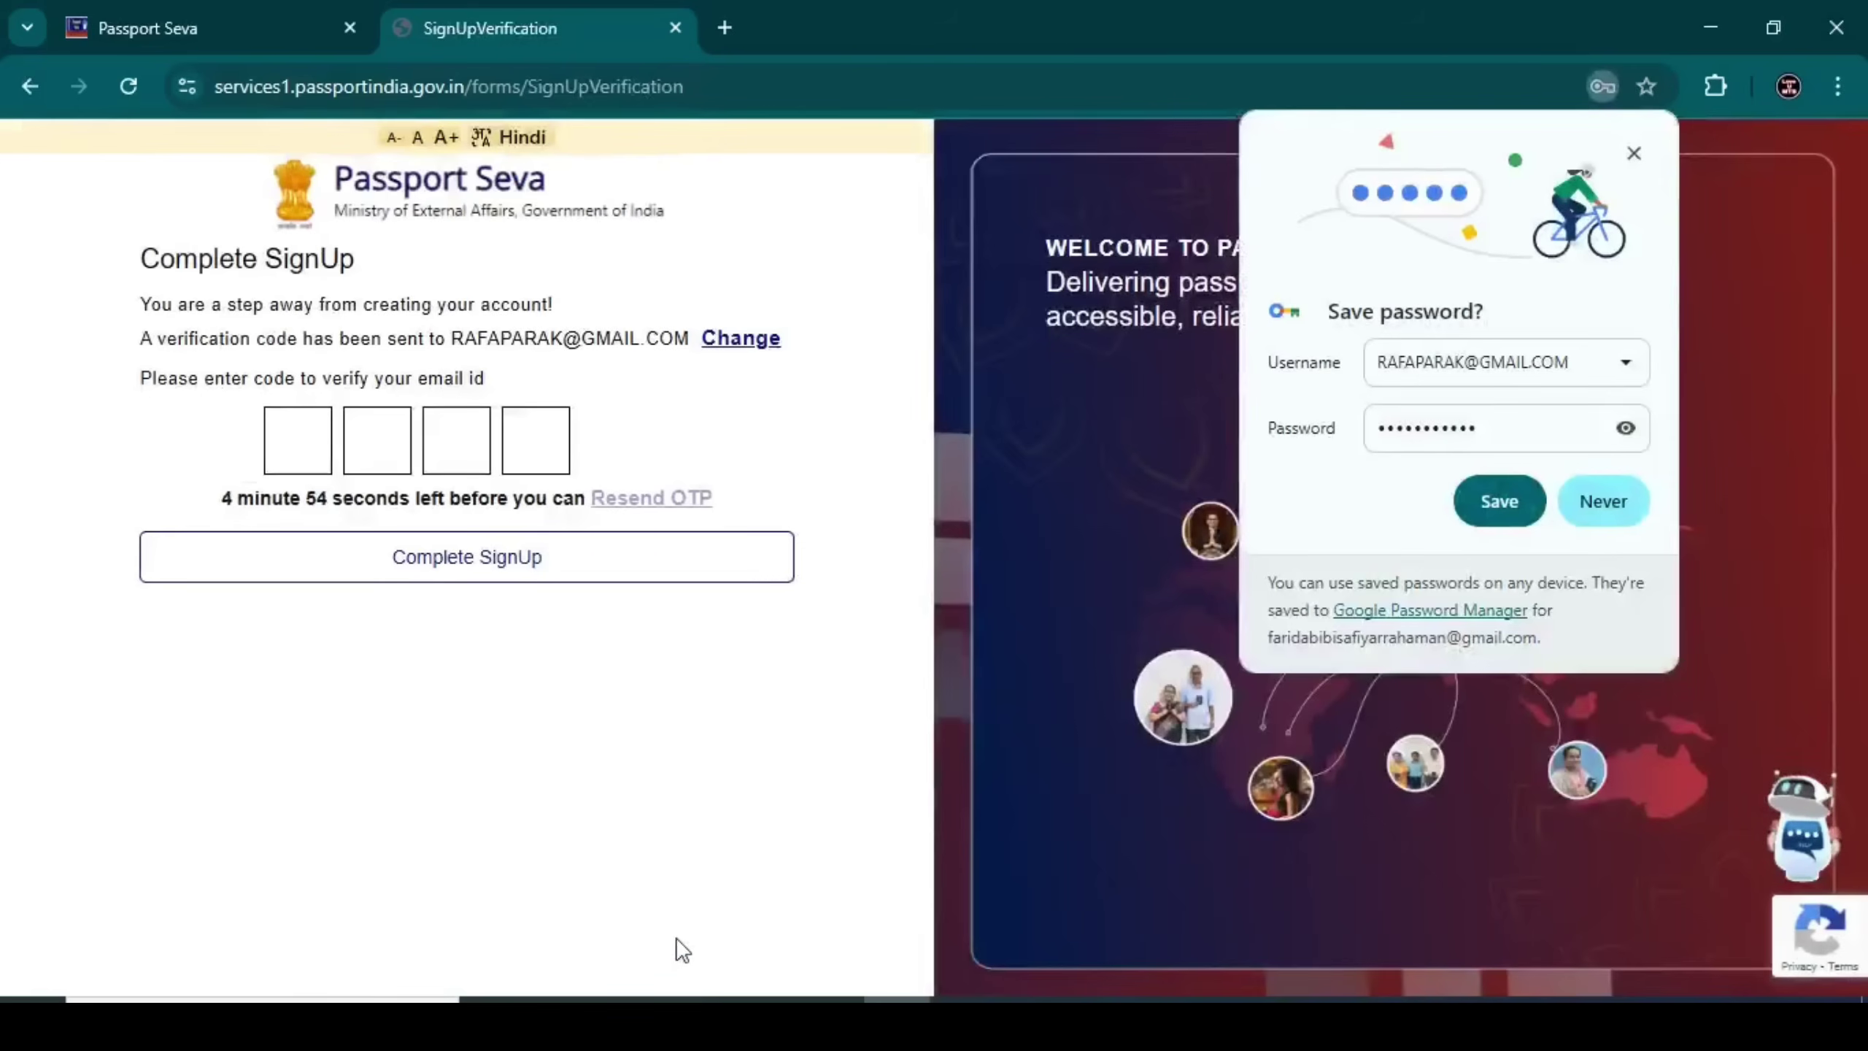
Decline Chrome's password save, complete sign-up with the verification code, and go back to login
click(1587, 503)
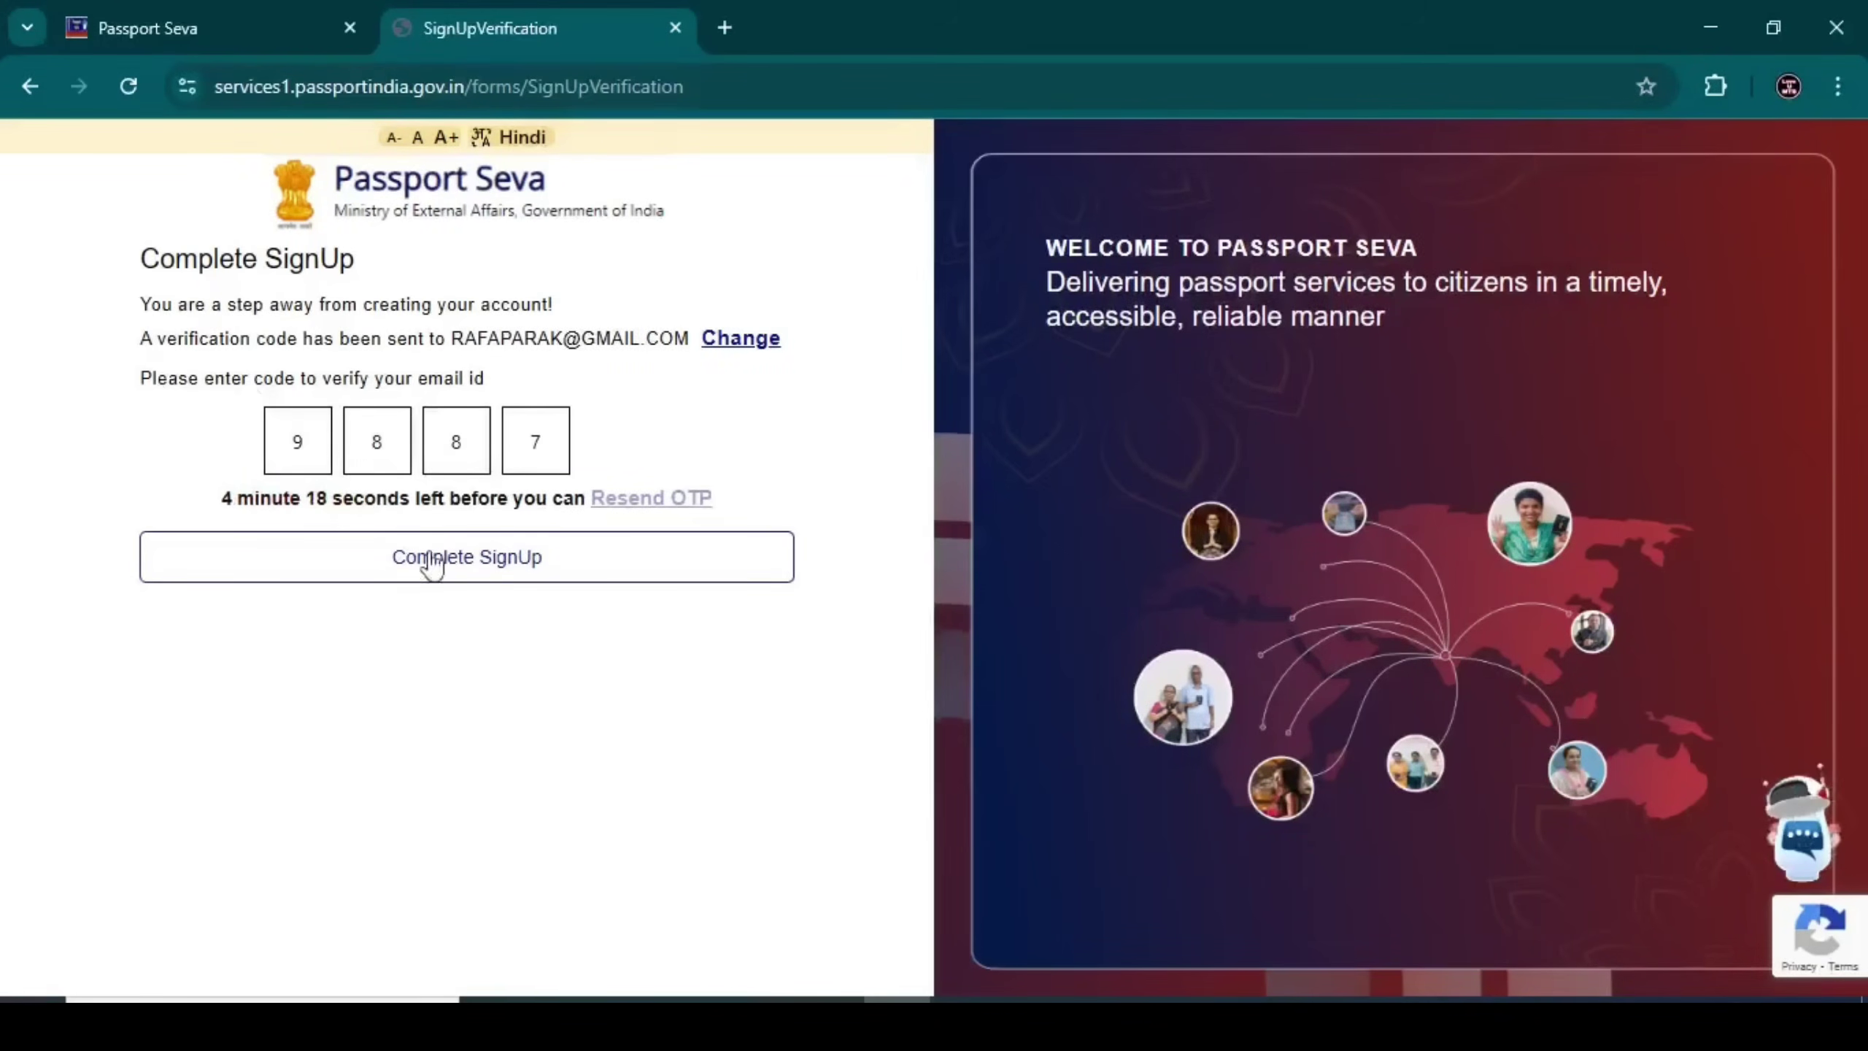
click(408, 571)
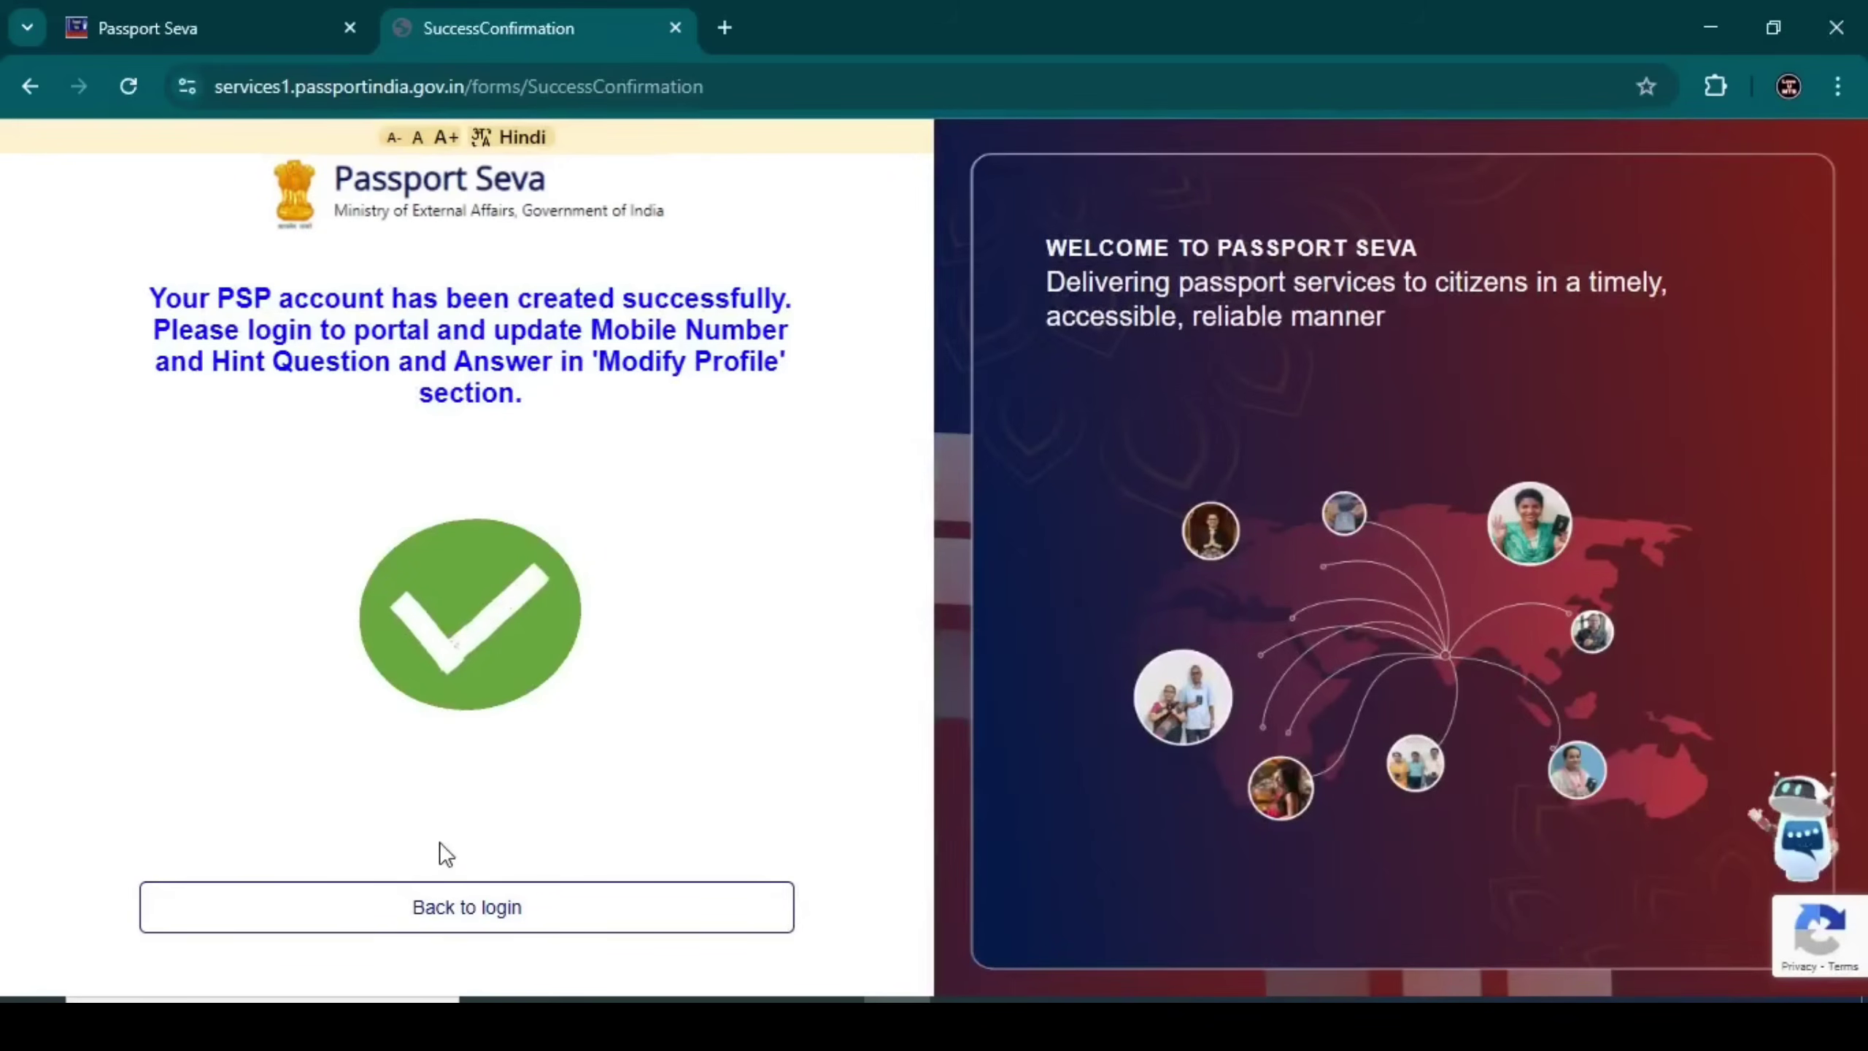
click(459, 909)
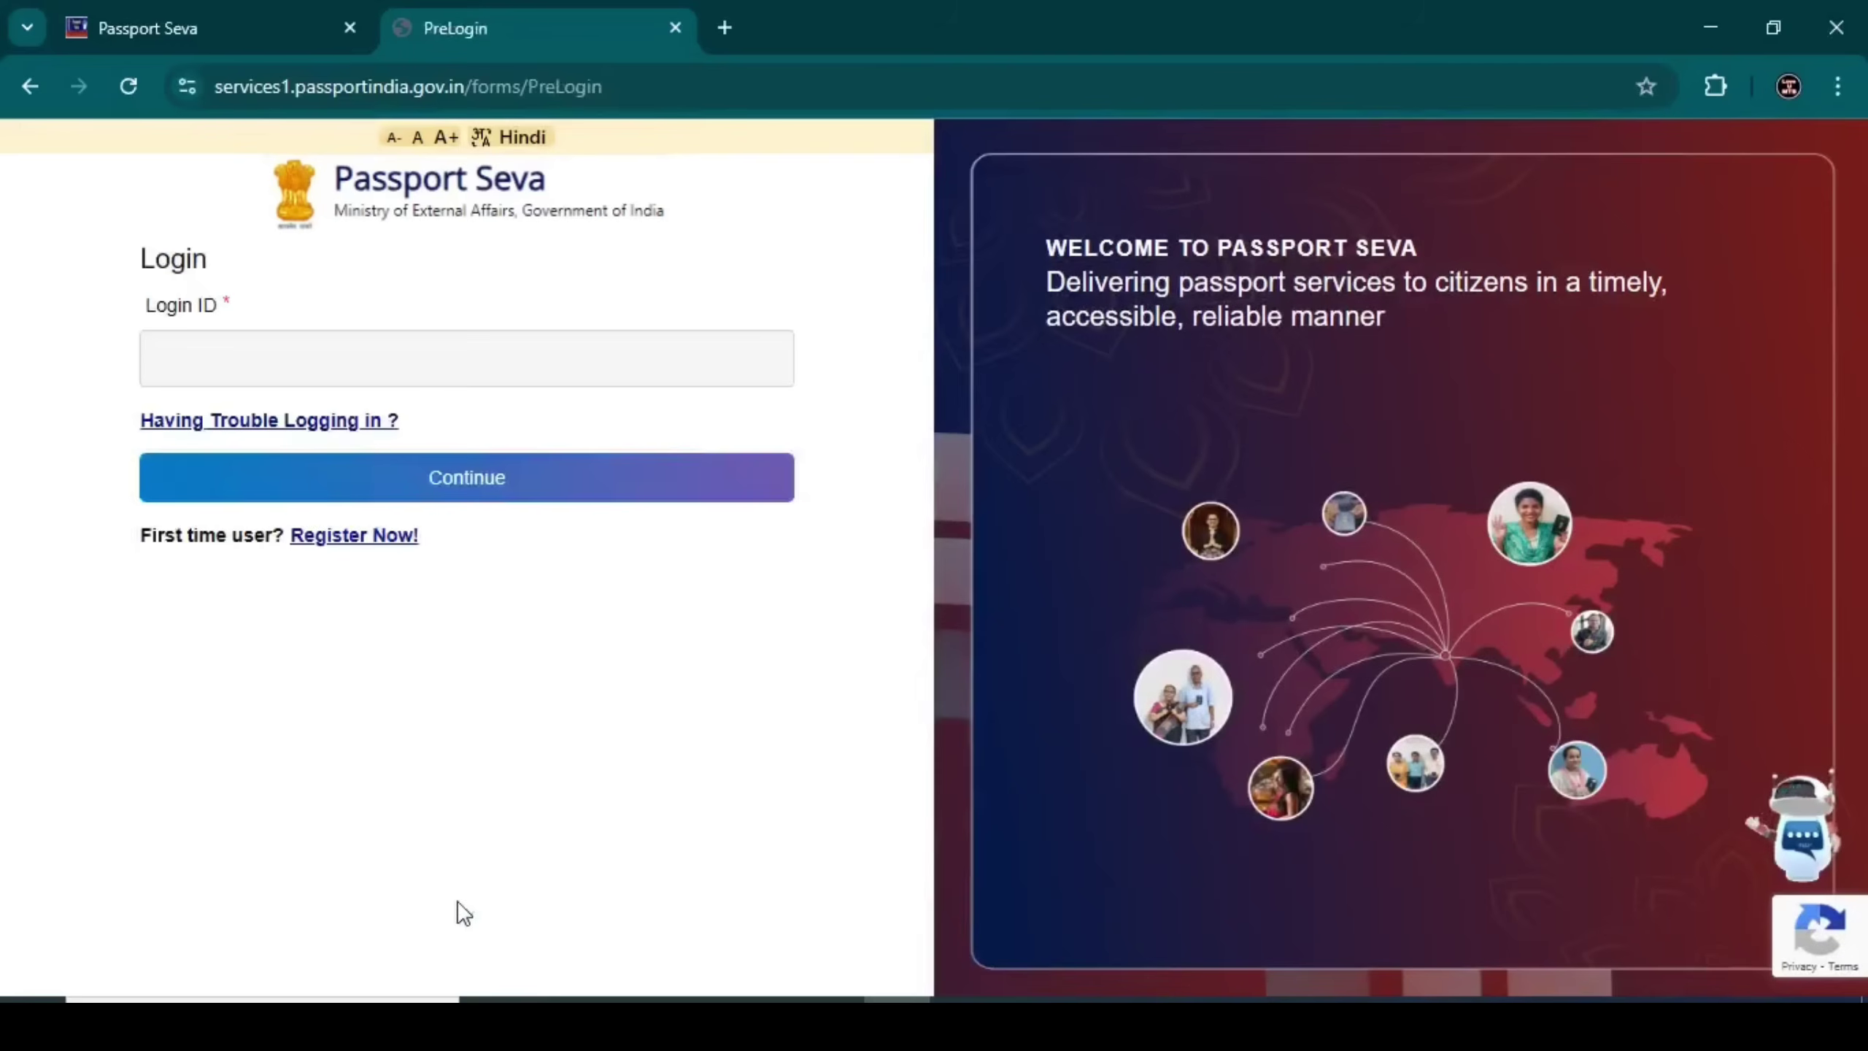
Sign in using the account's login ID and password option with the account password
click(263, 341)
text(abcde)
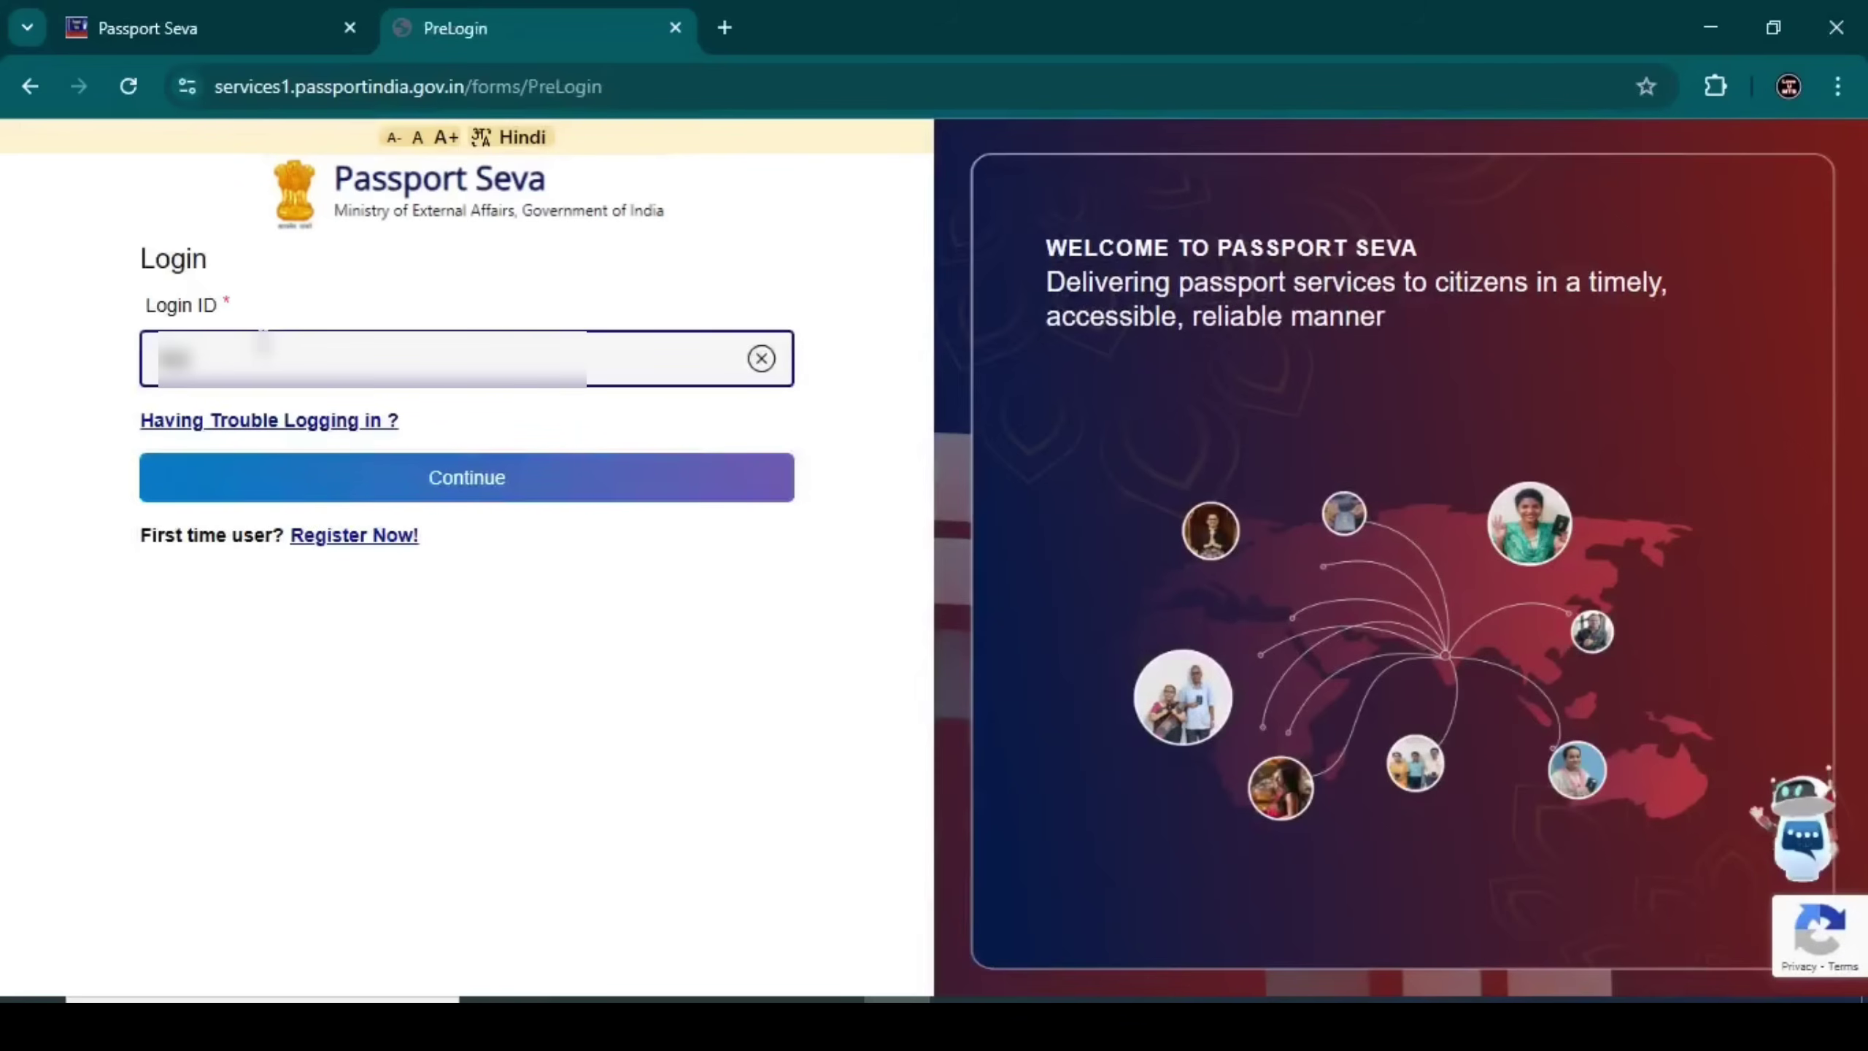
text(fghij)
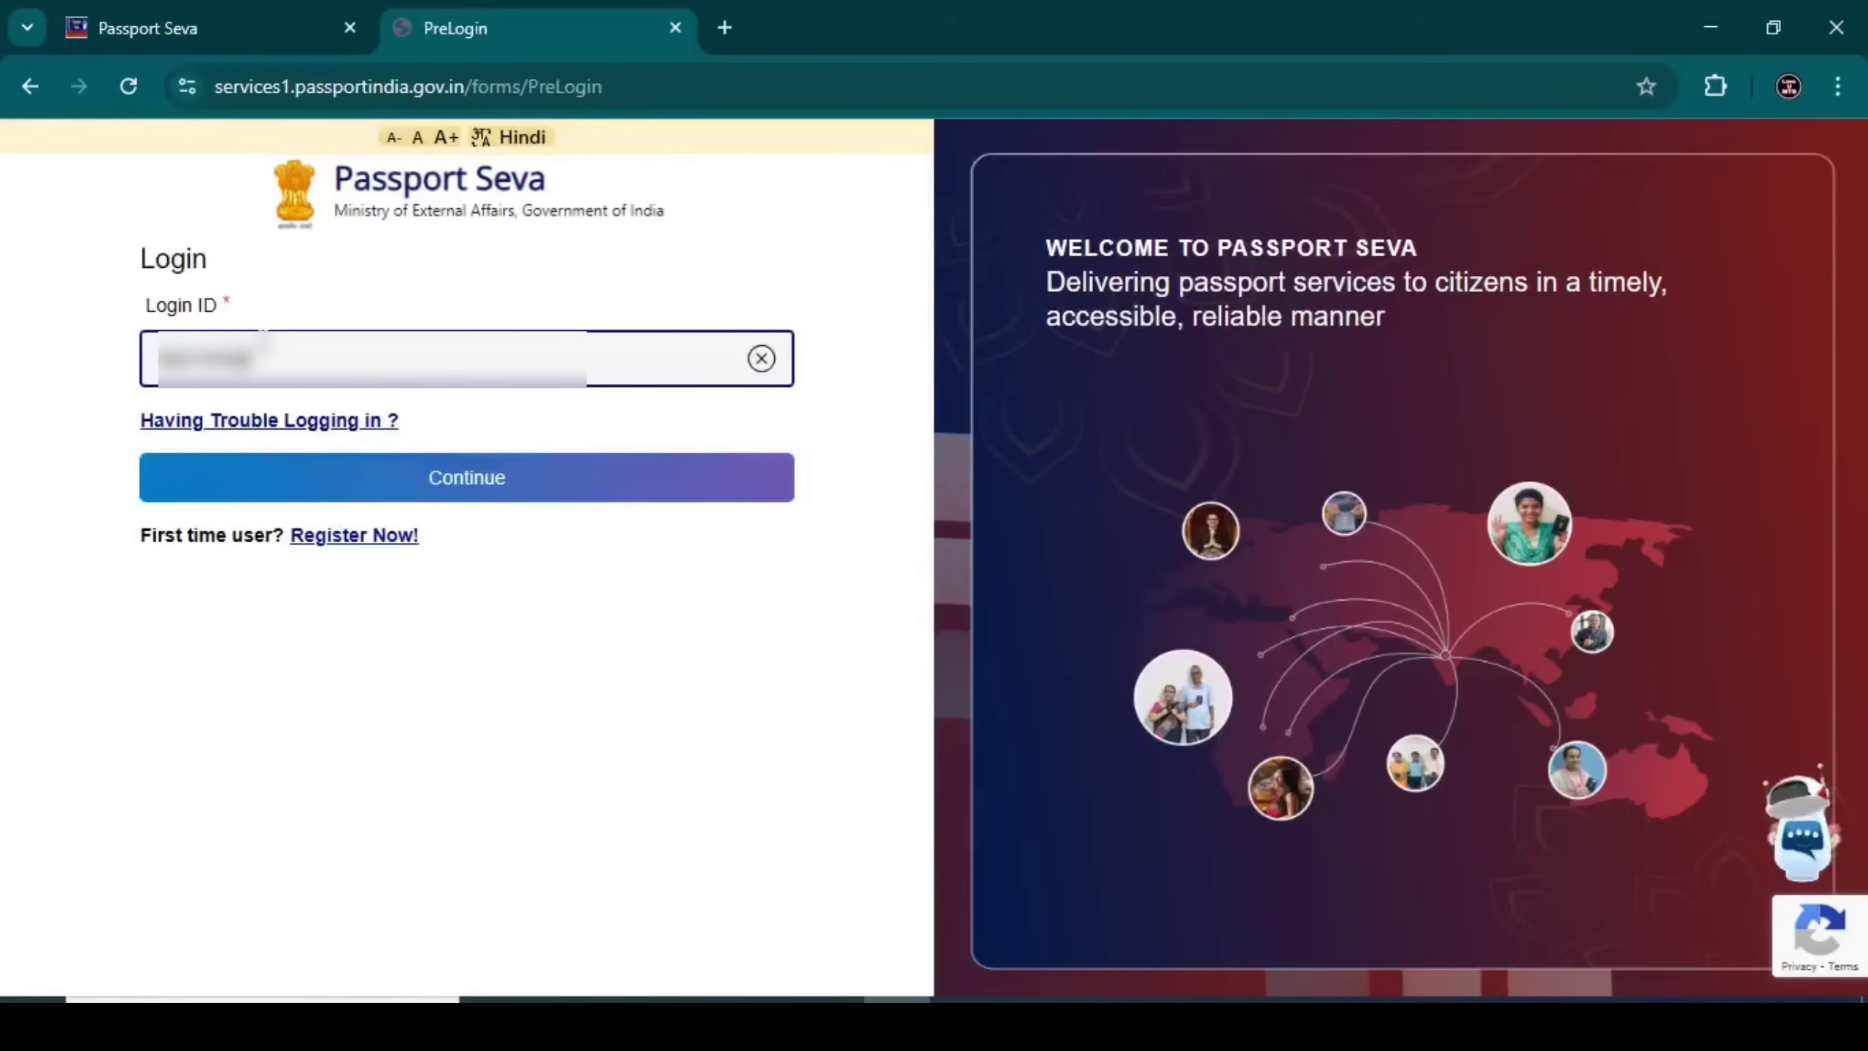
text(klmnop)
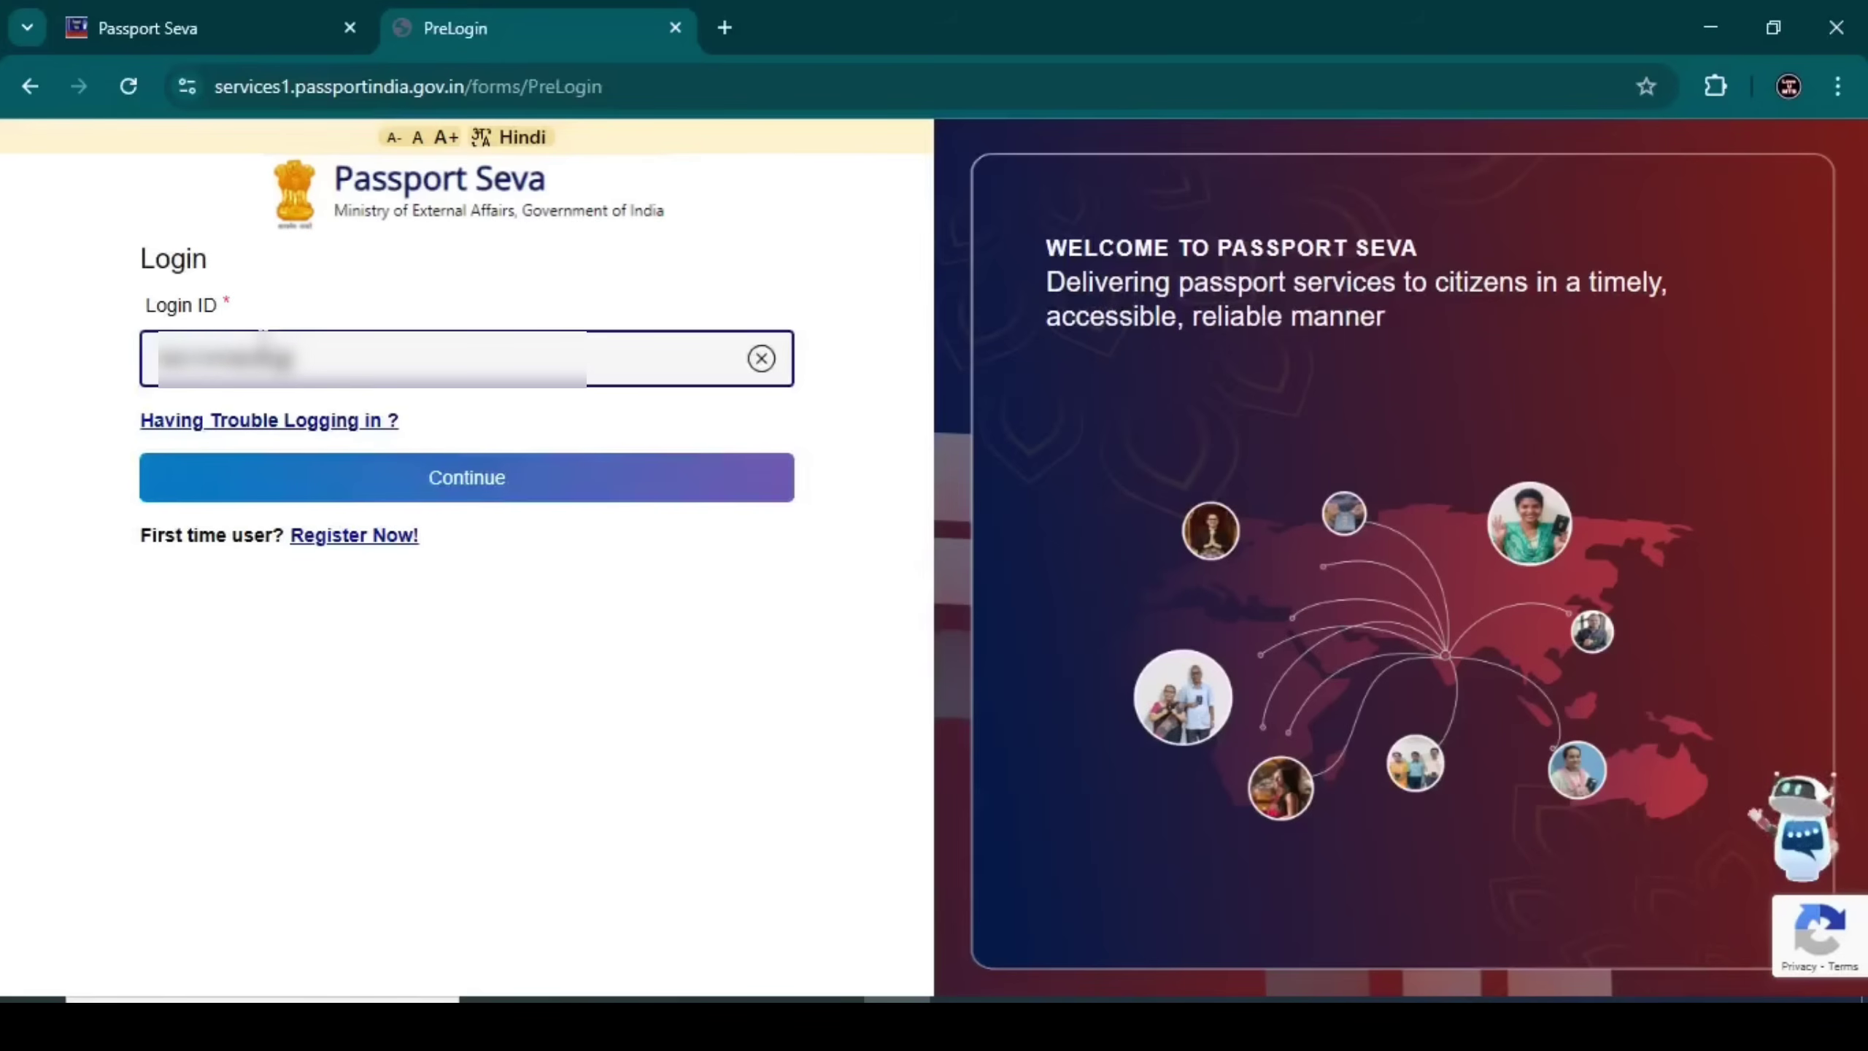
text(qr)
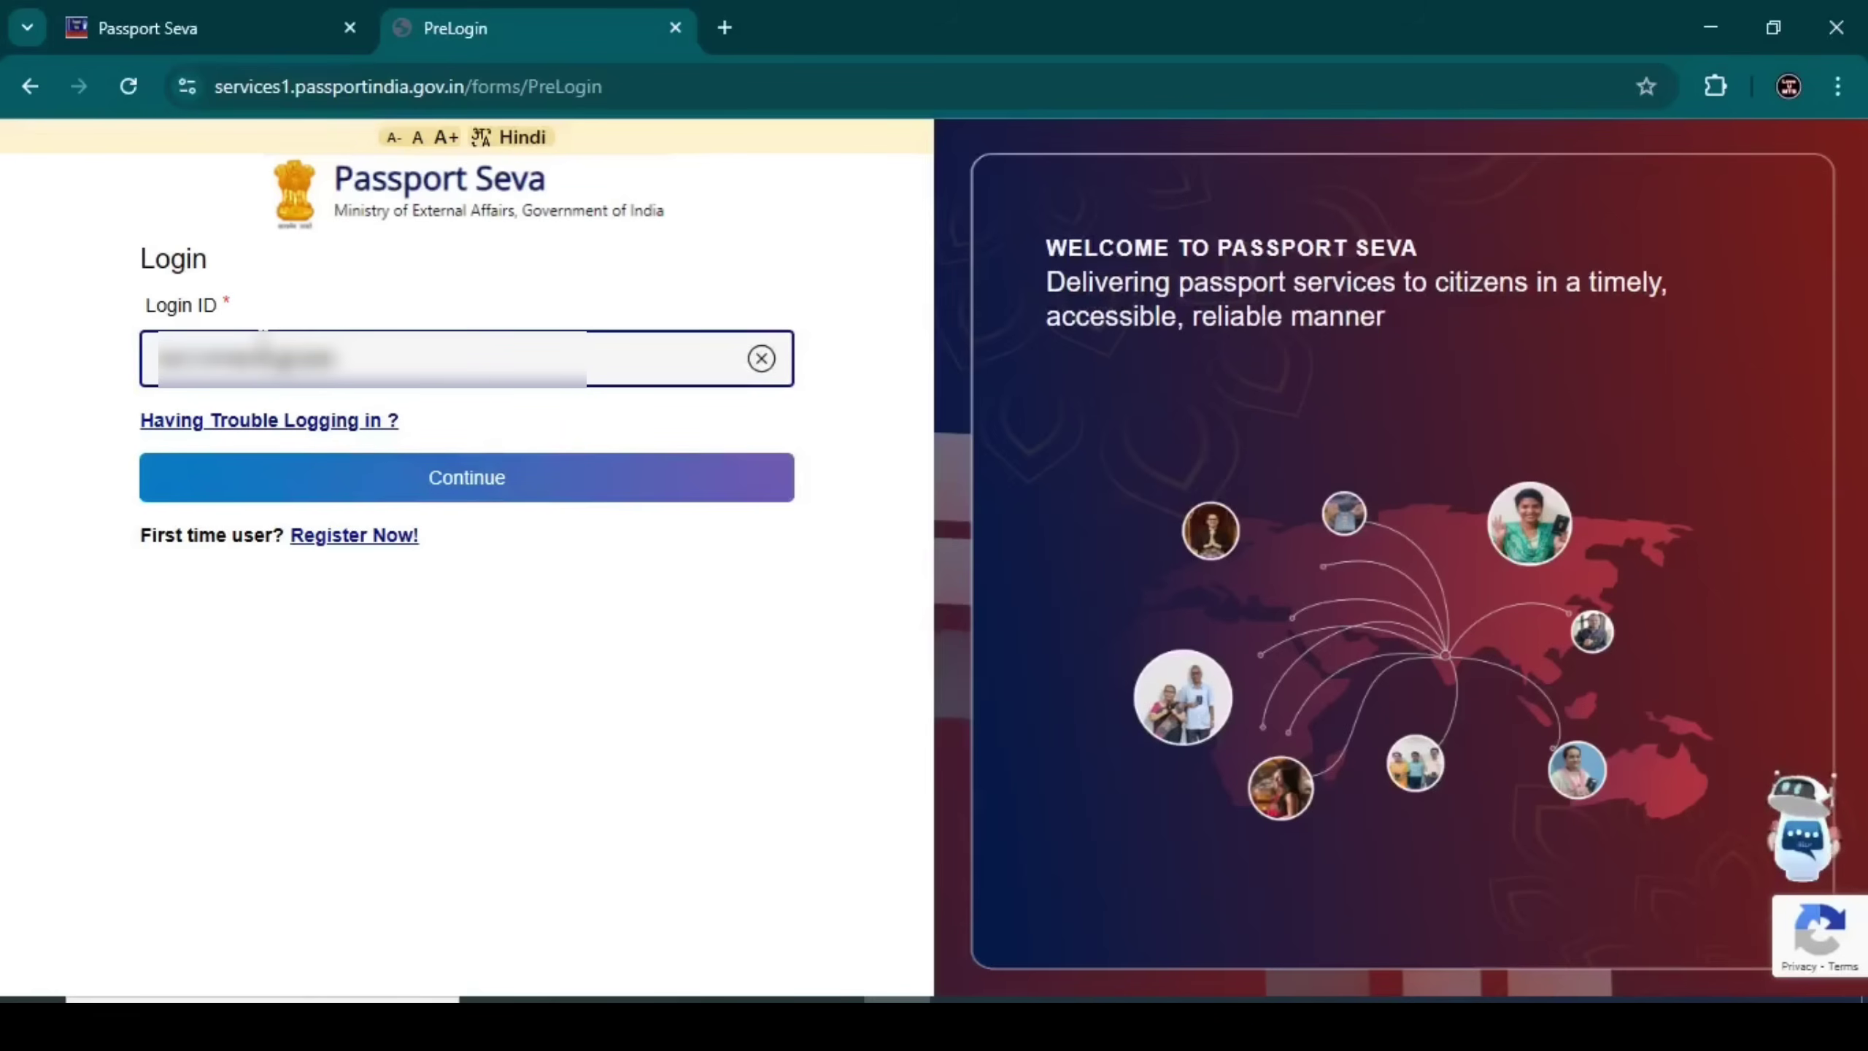
text(stuv)
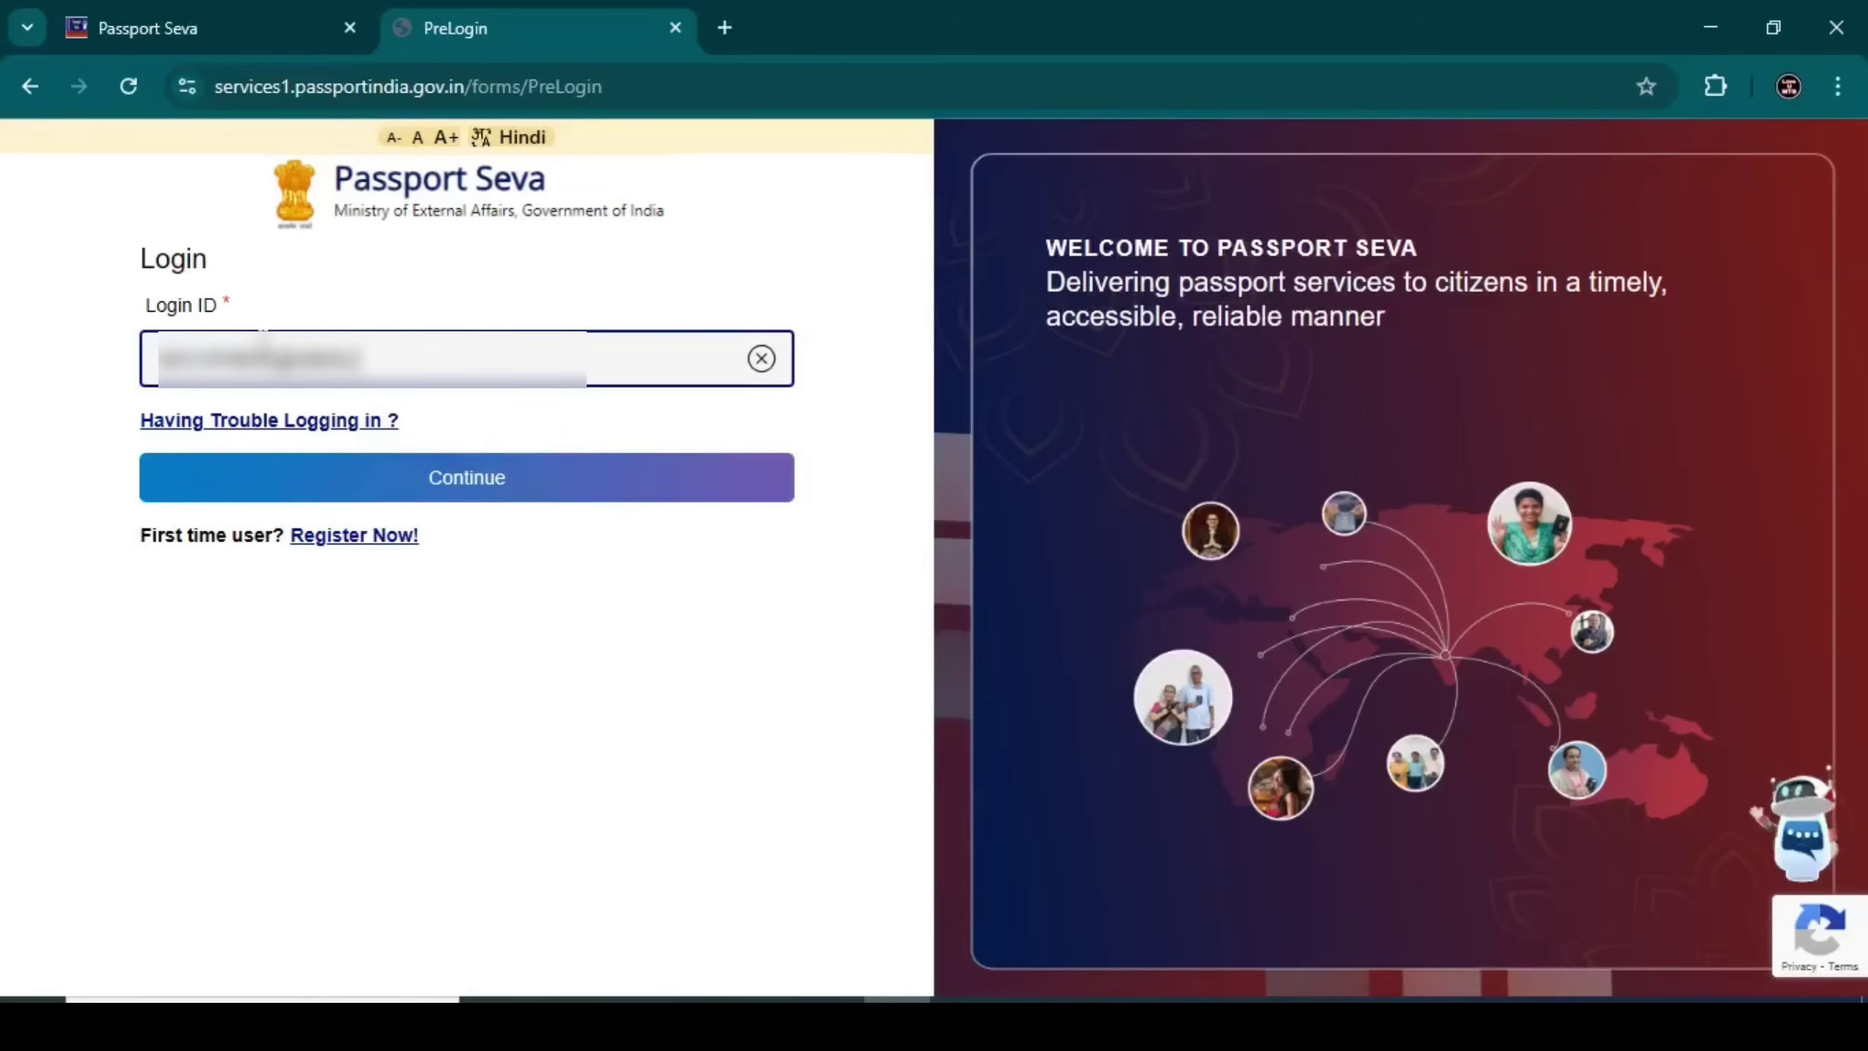
text(m)
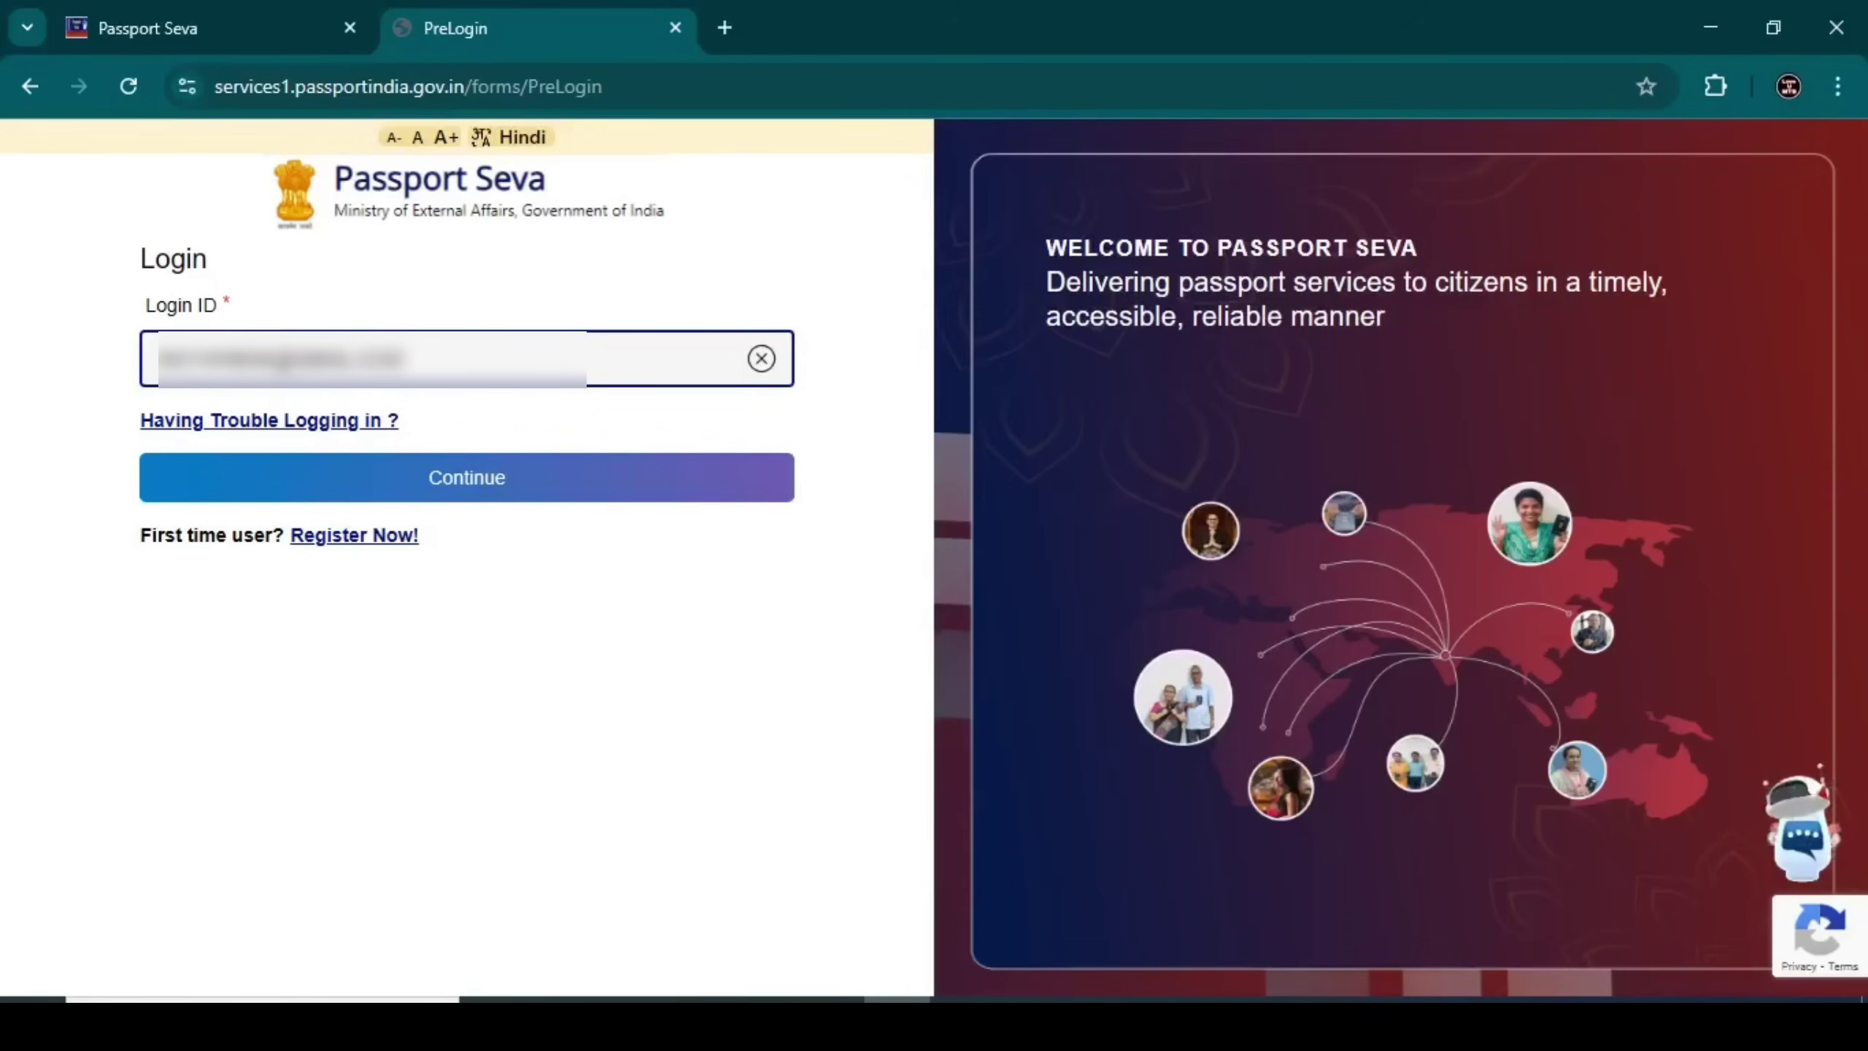
click(315, 474)
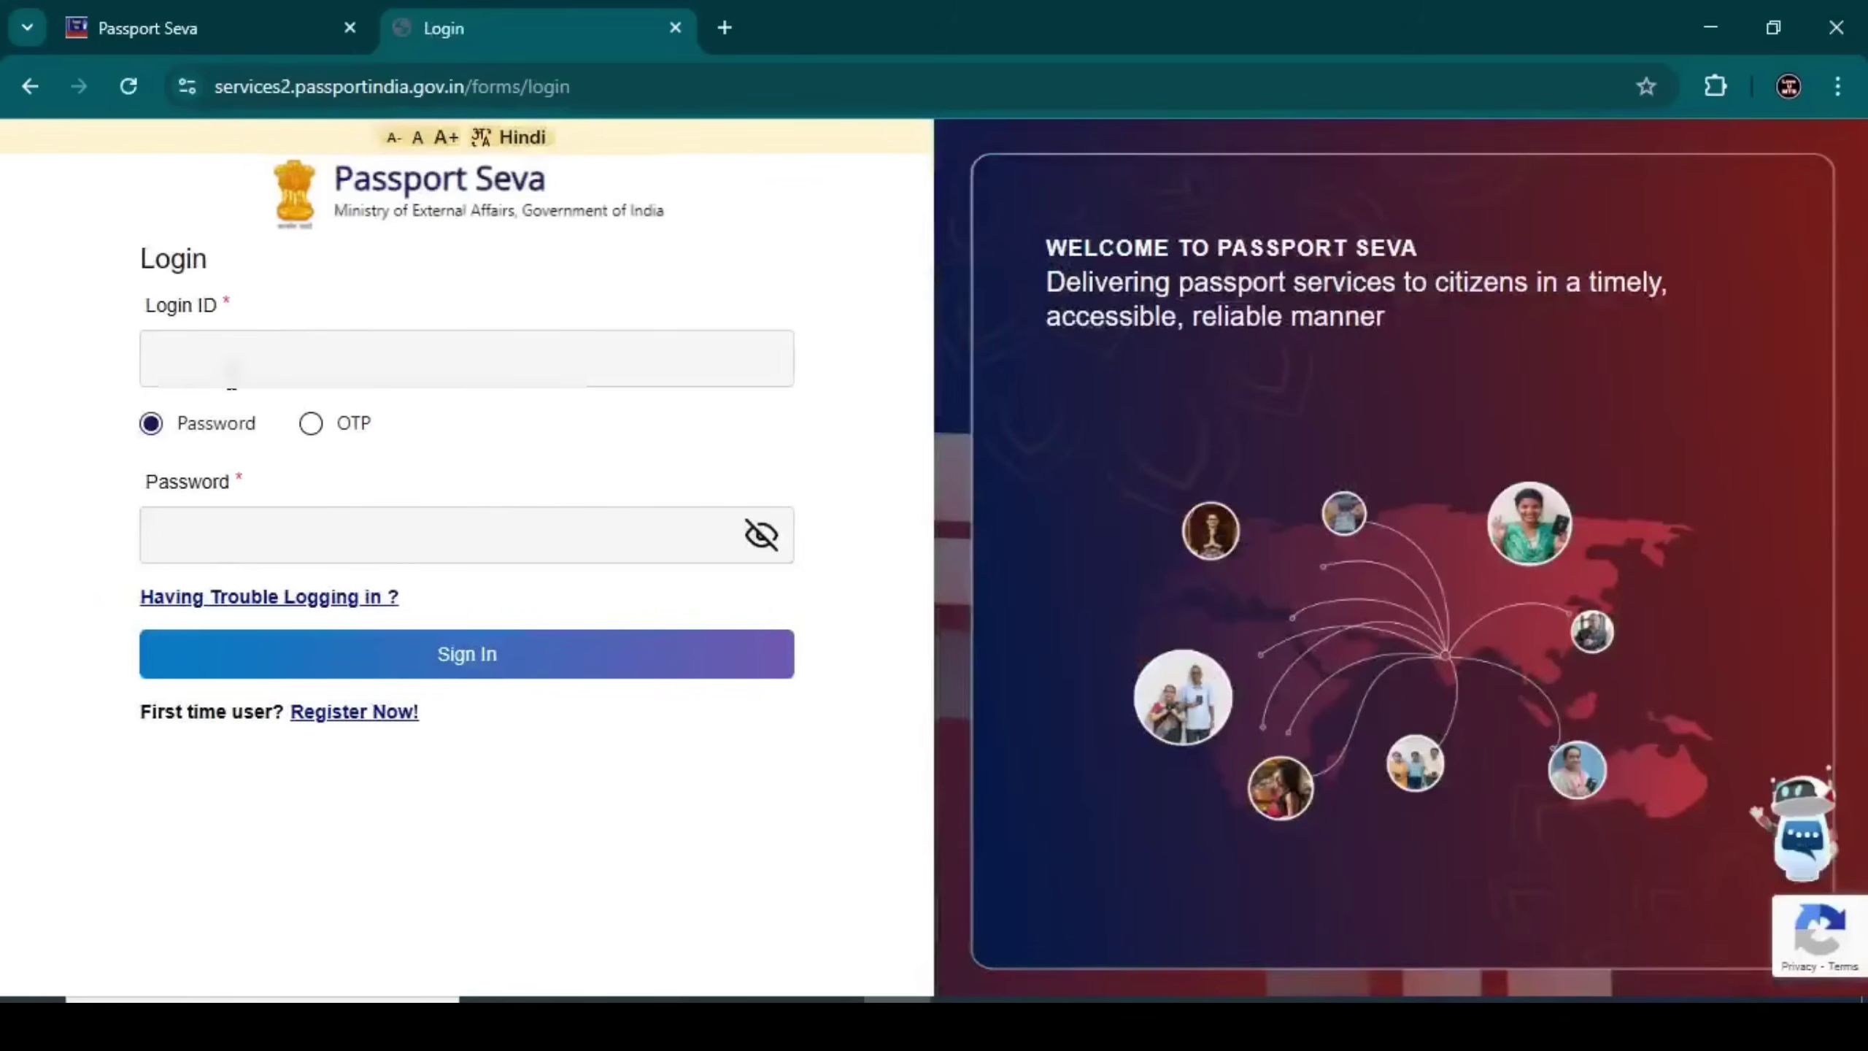
click(231, 367)
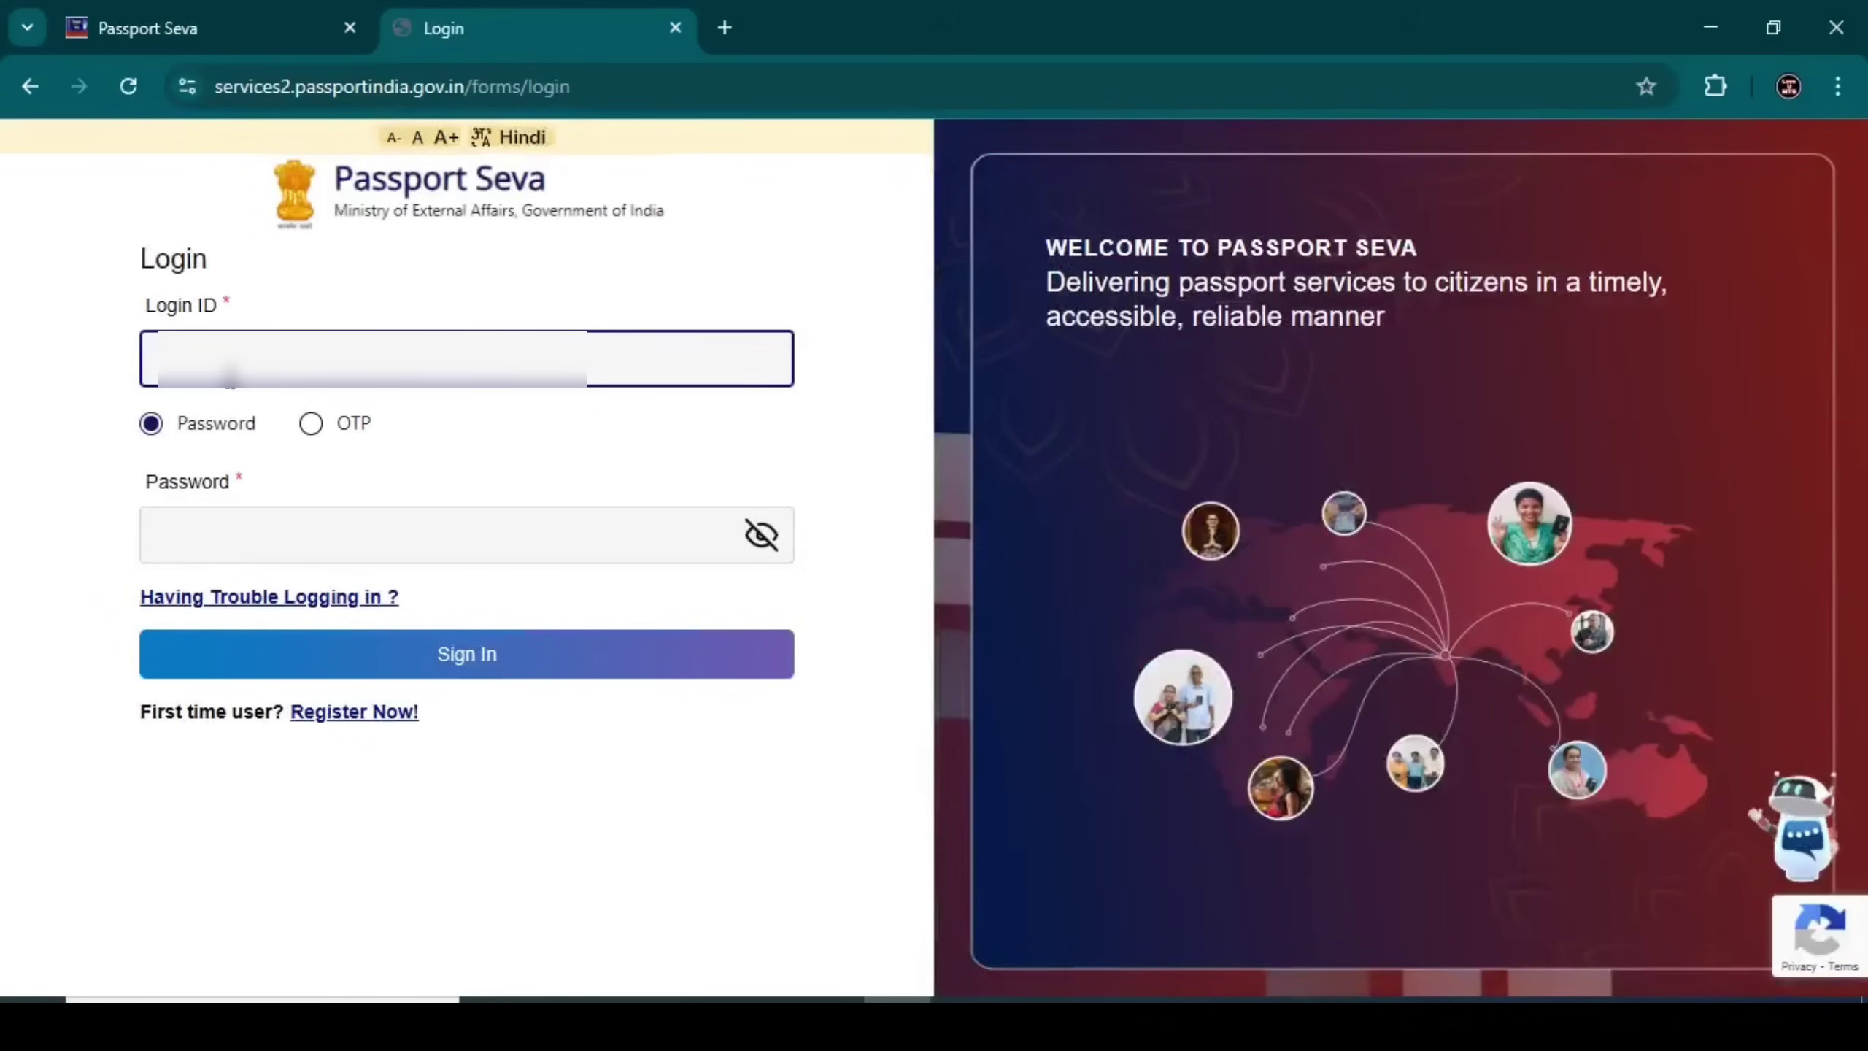
text(user)
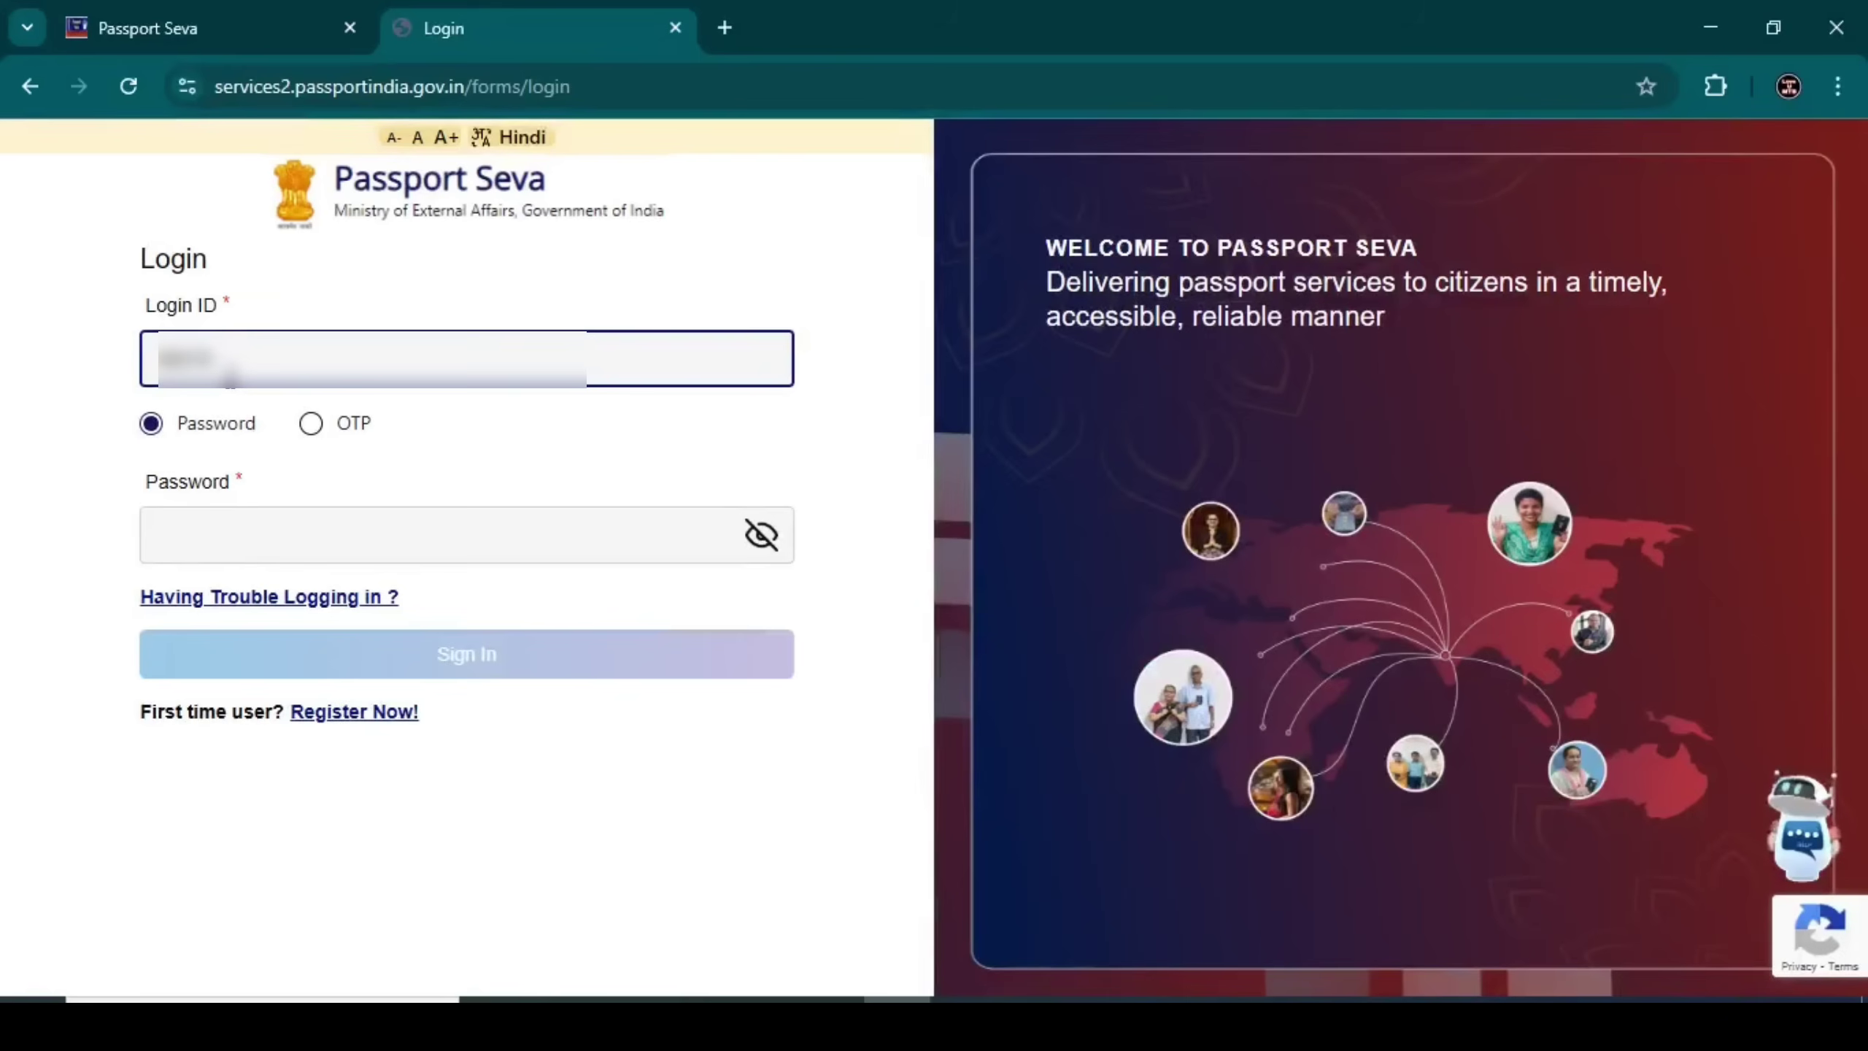
text(name)
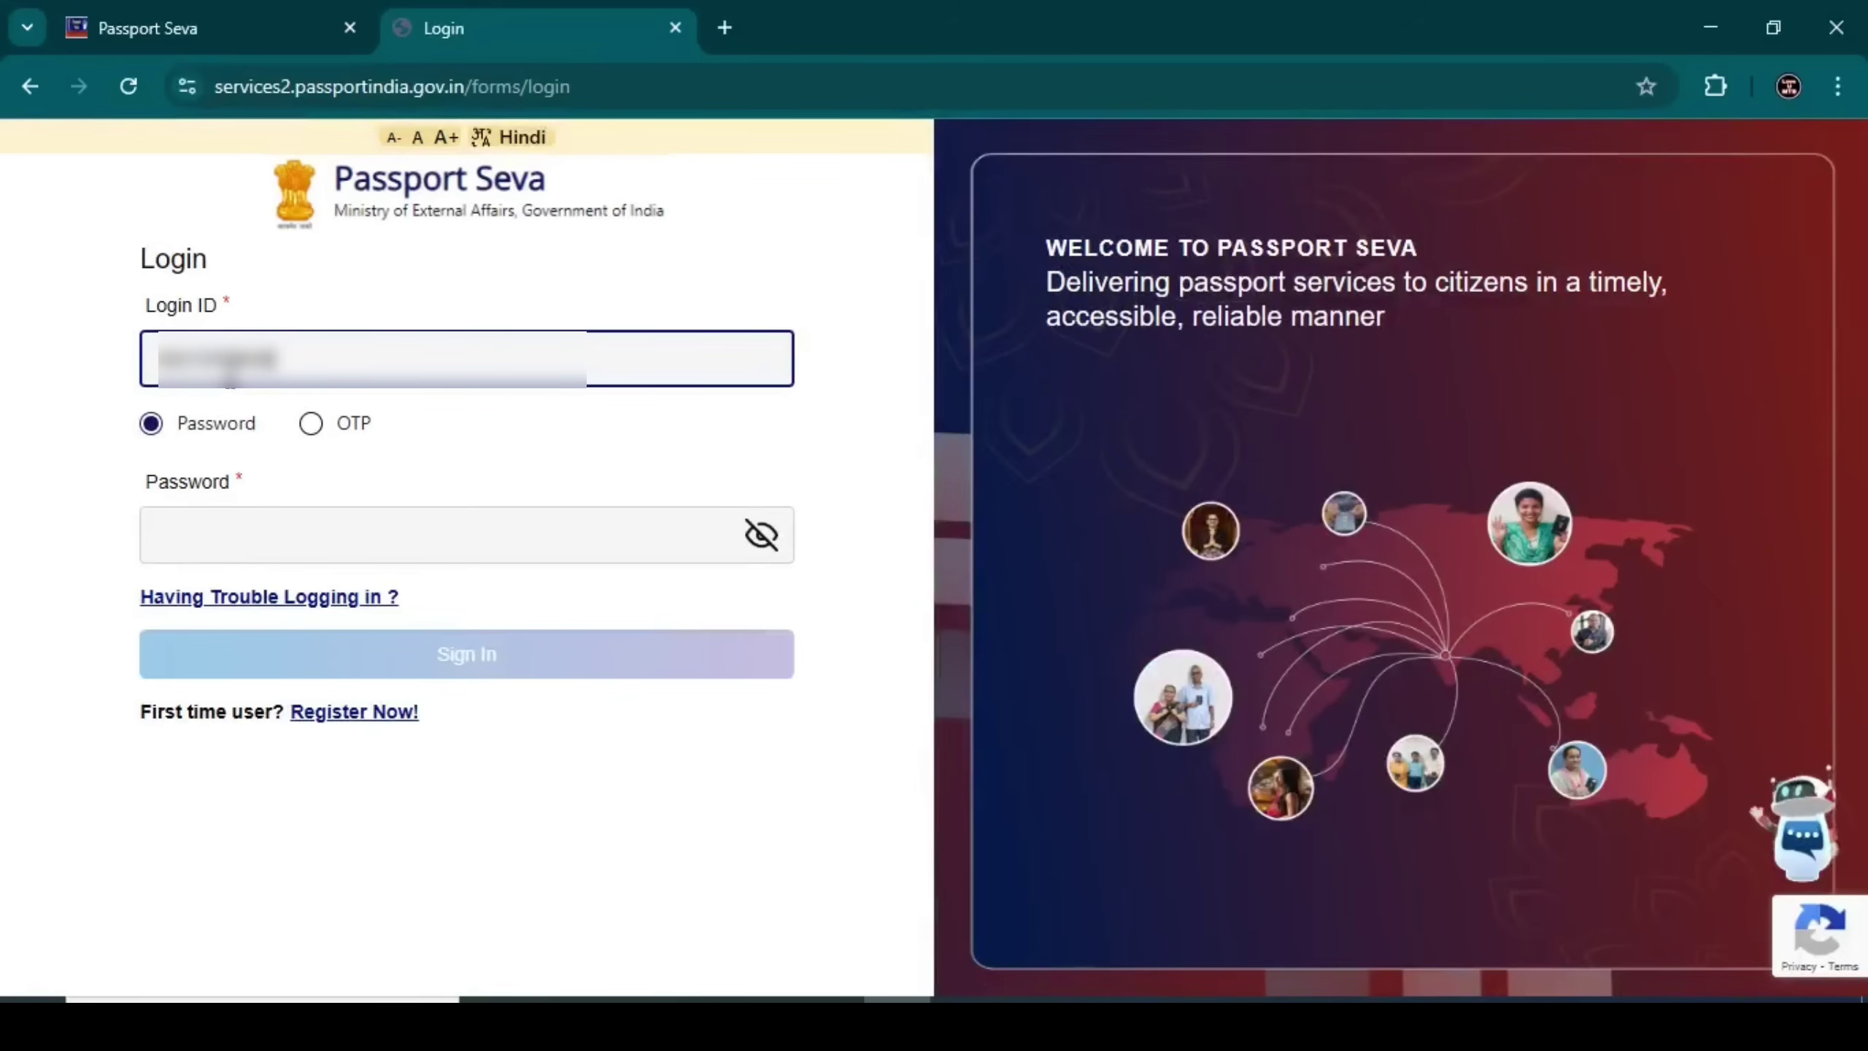
text(12)
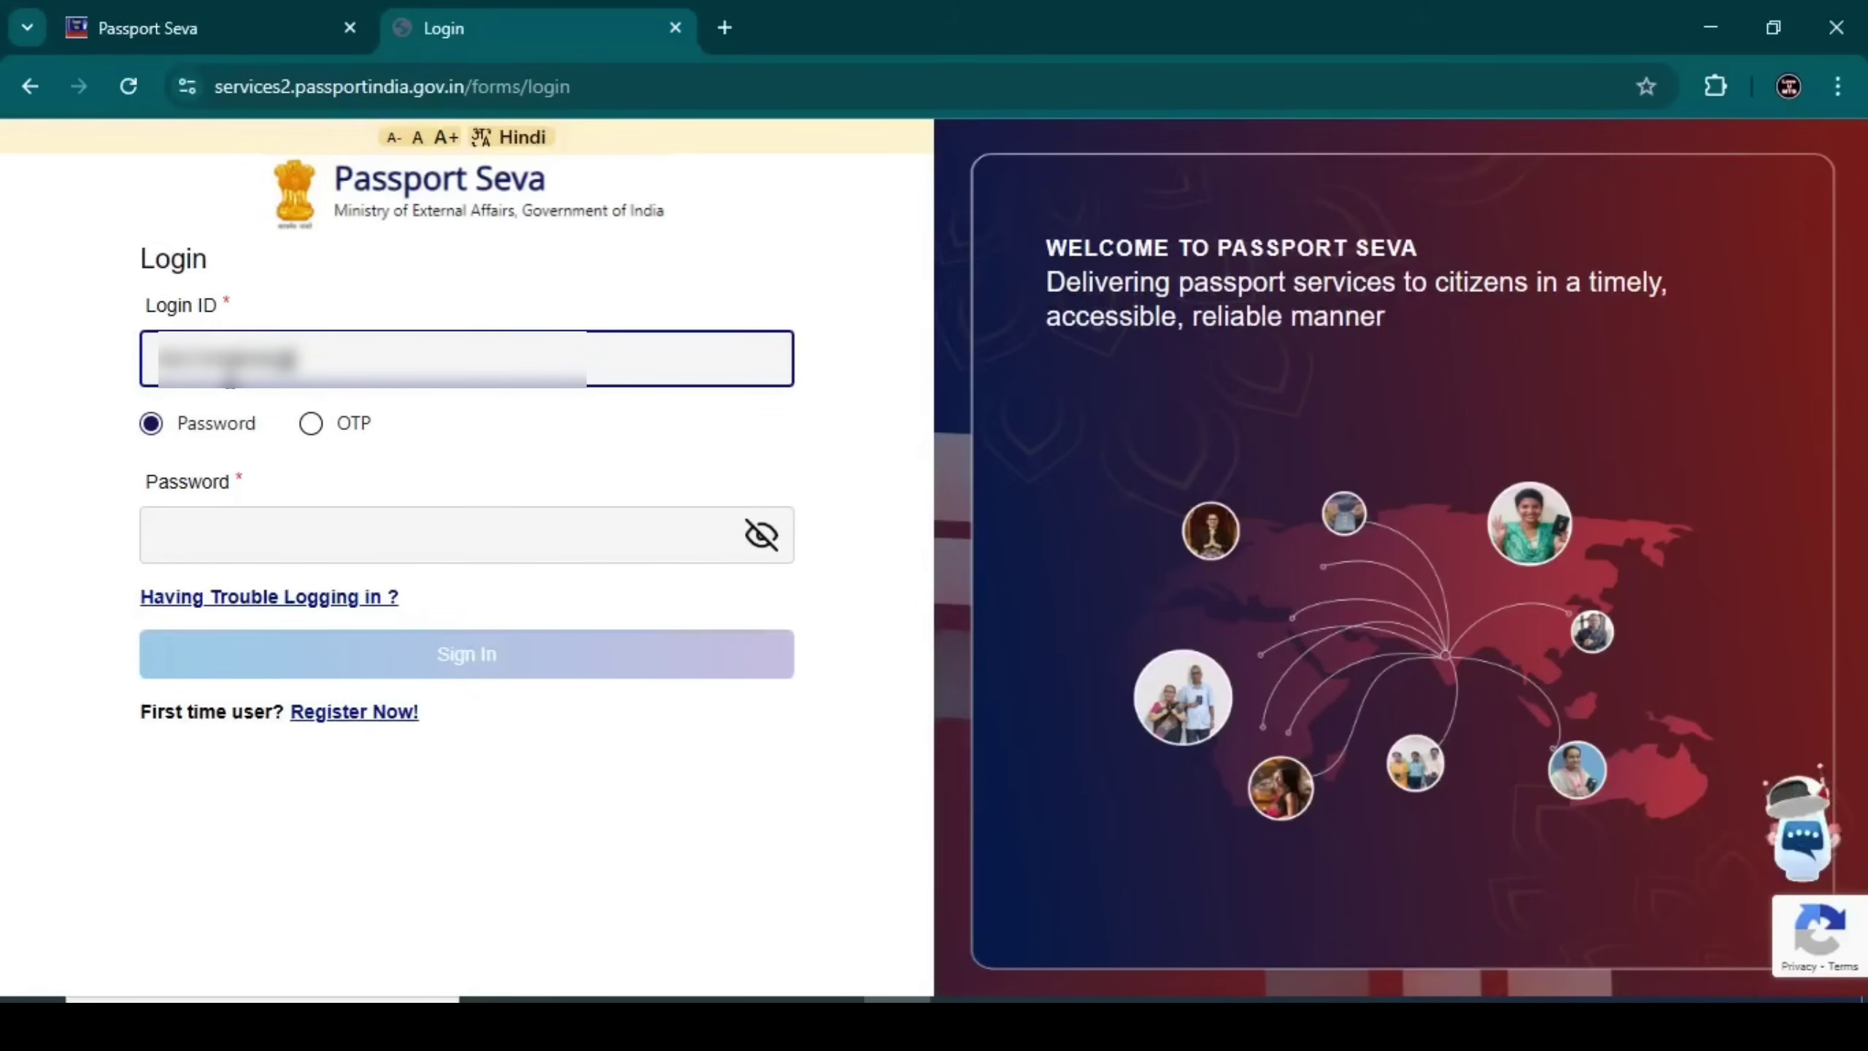
text(3456)
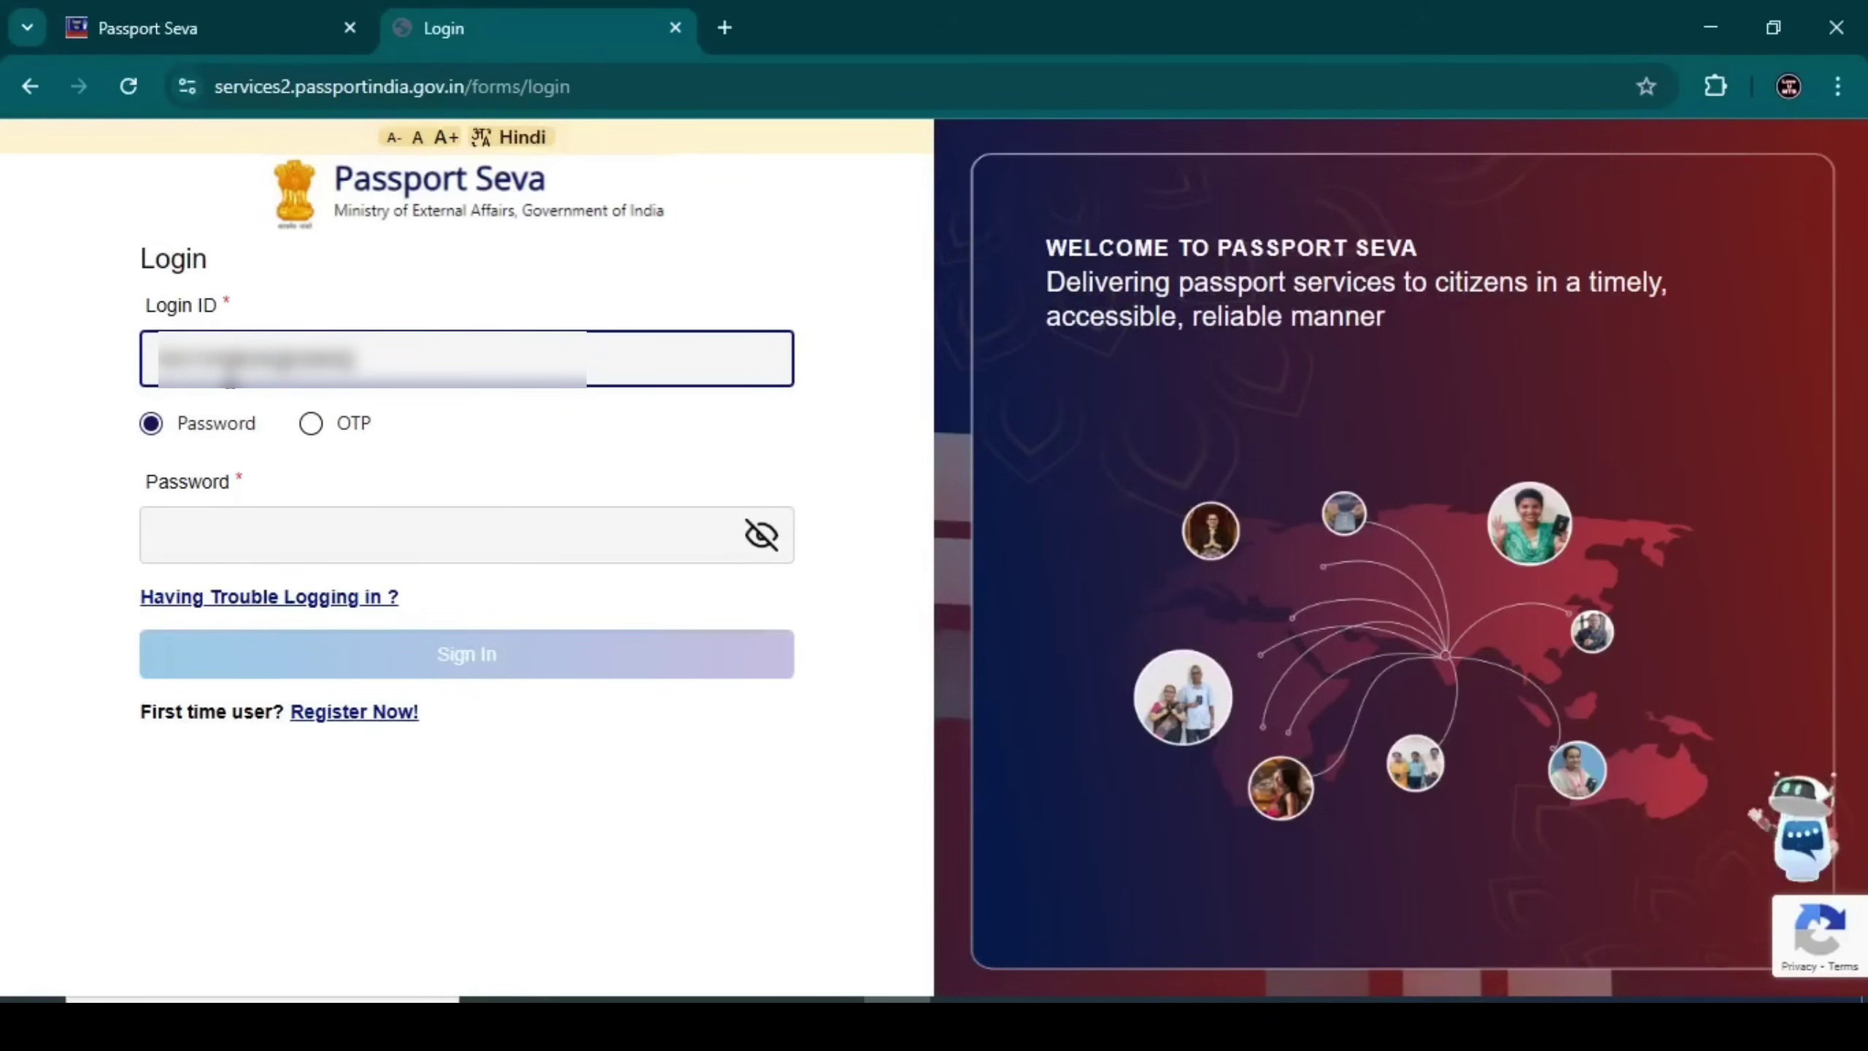
text(.com)
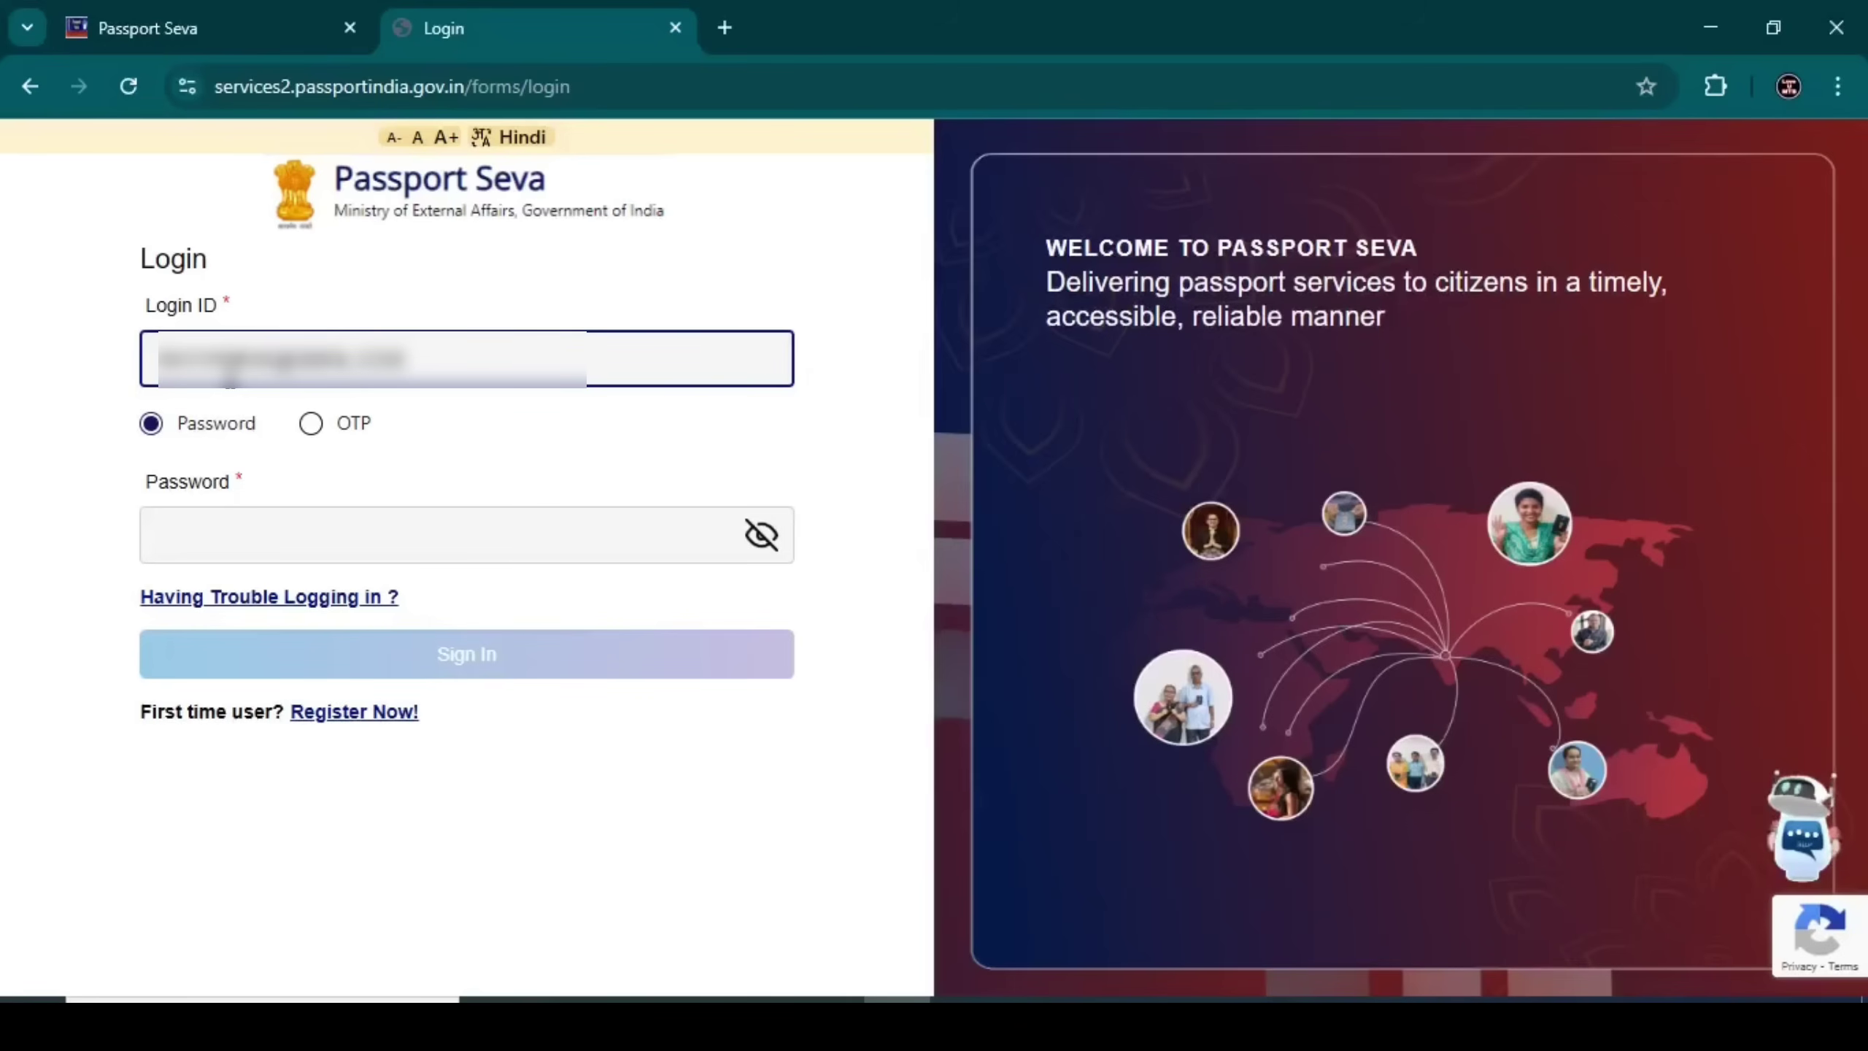
click(315, 427)
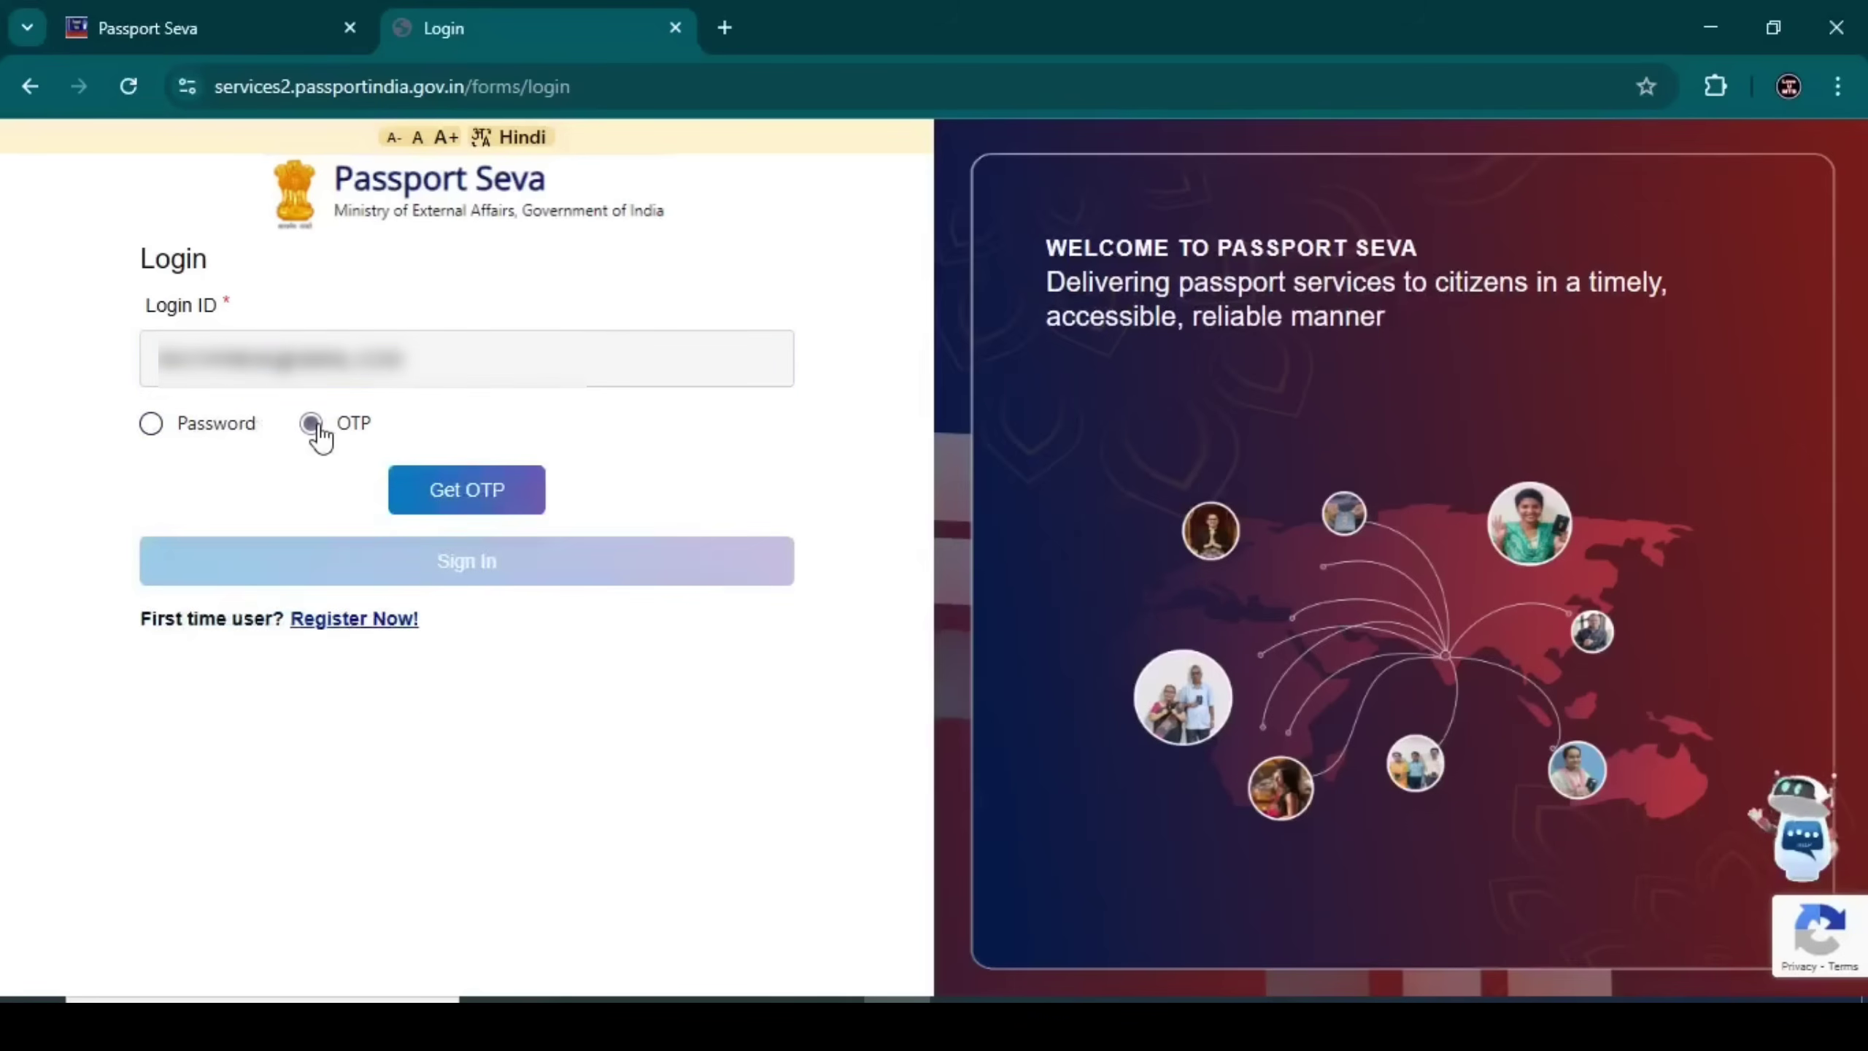
click(153, 426)
click(246, 533)
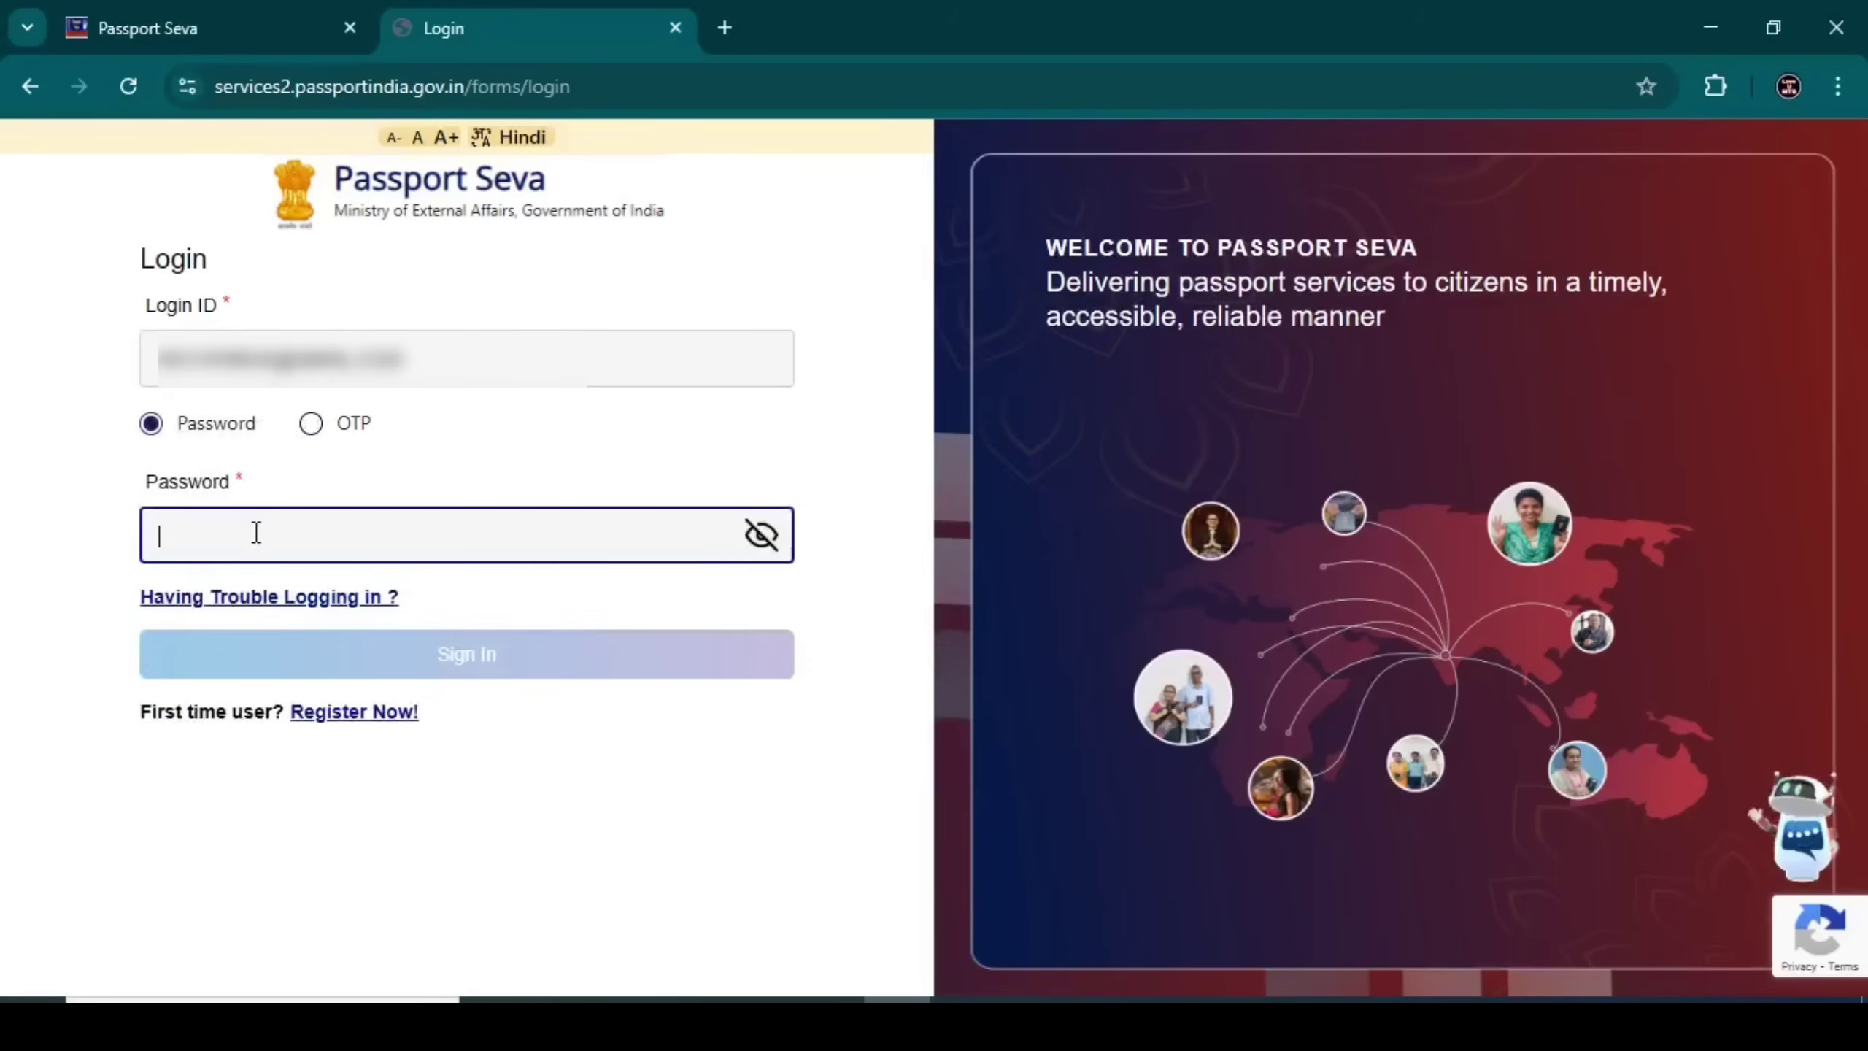
text(a)
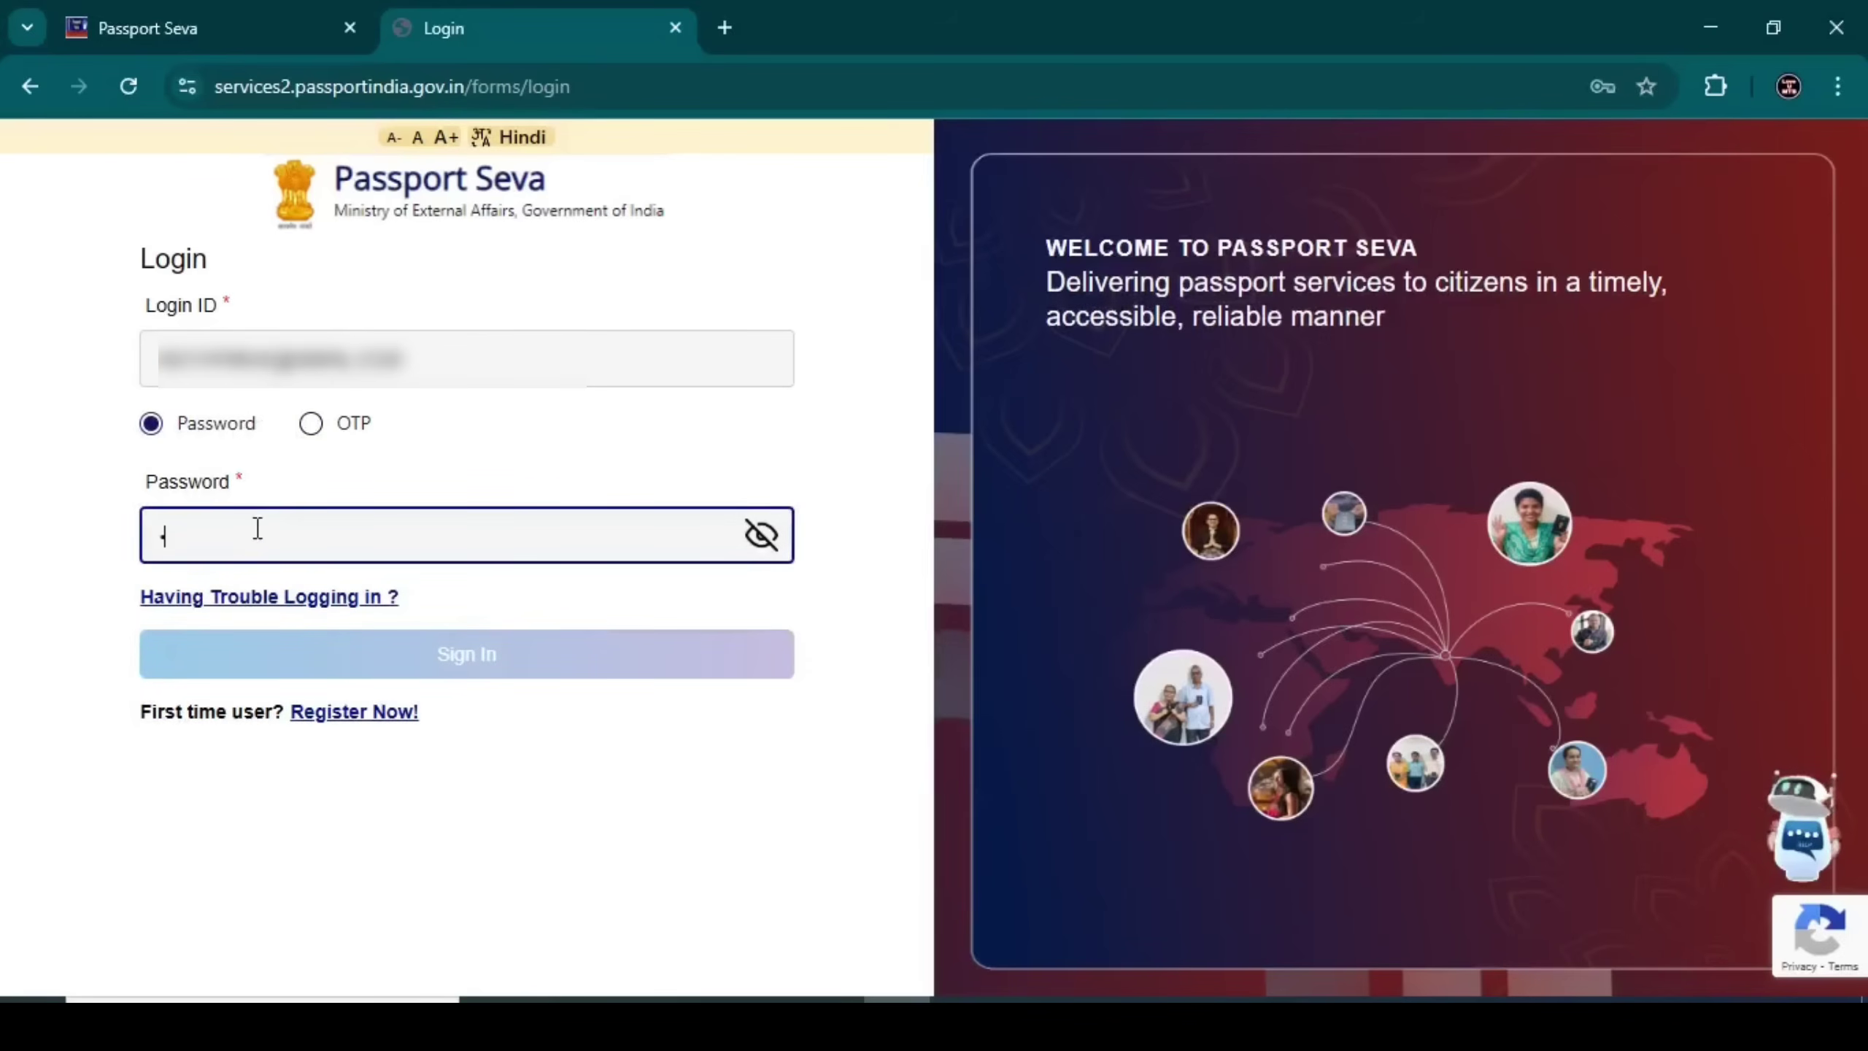
text(aa)
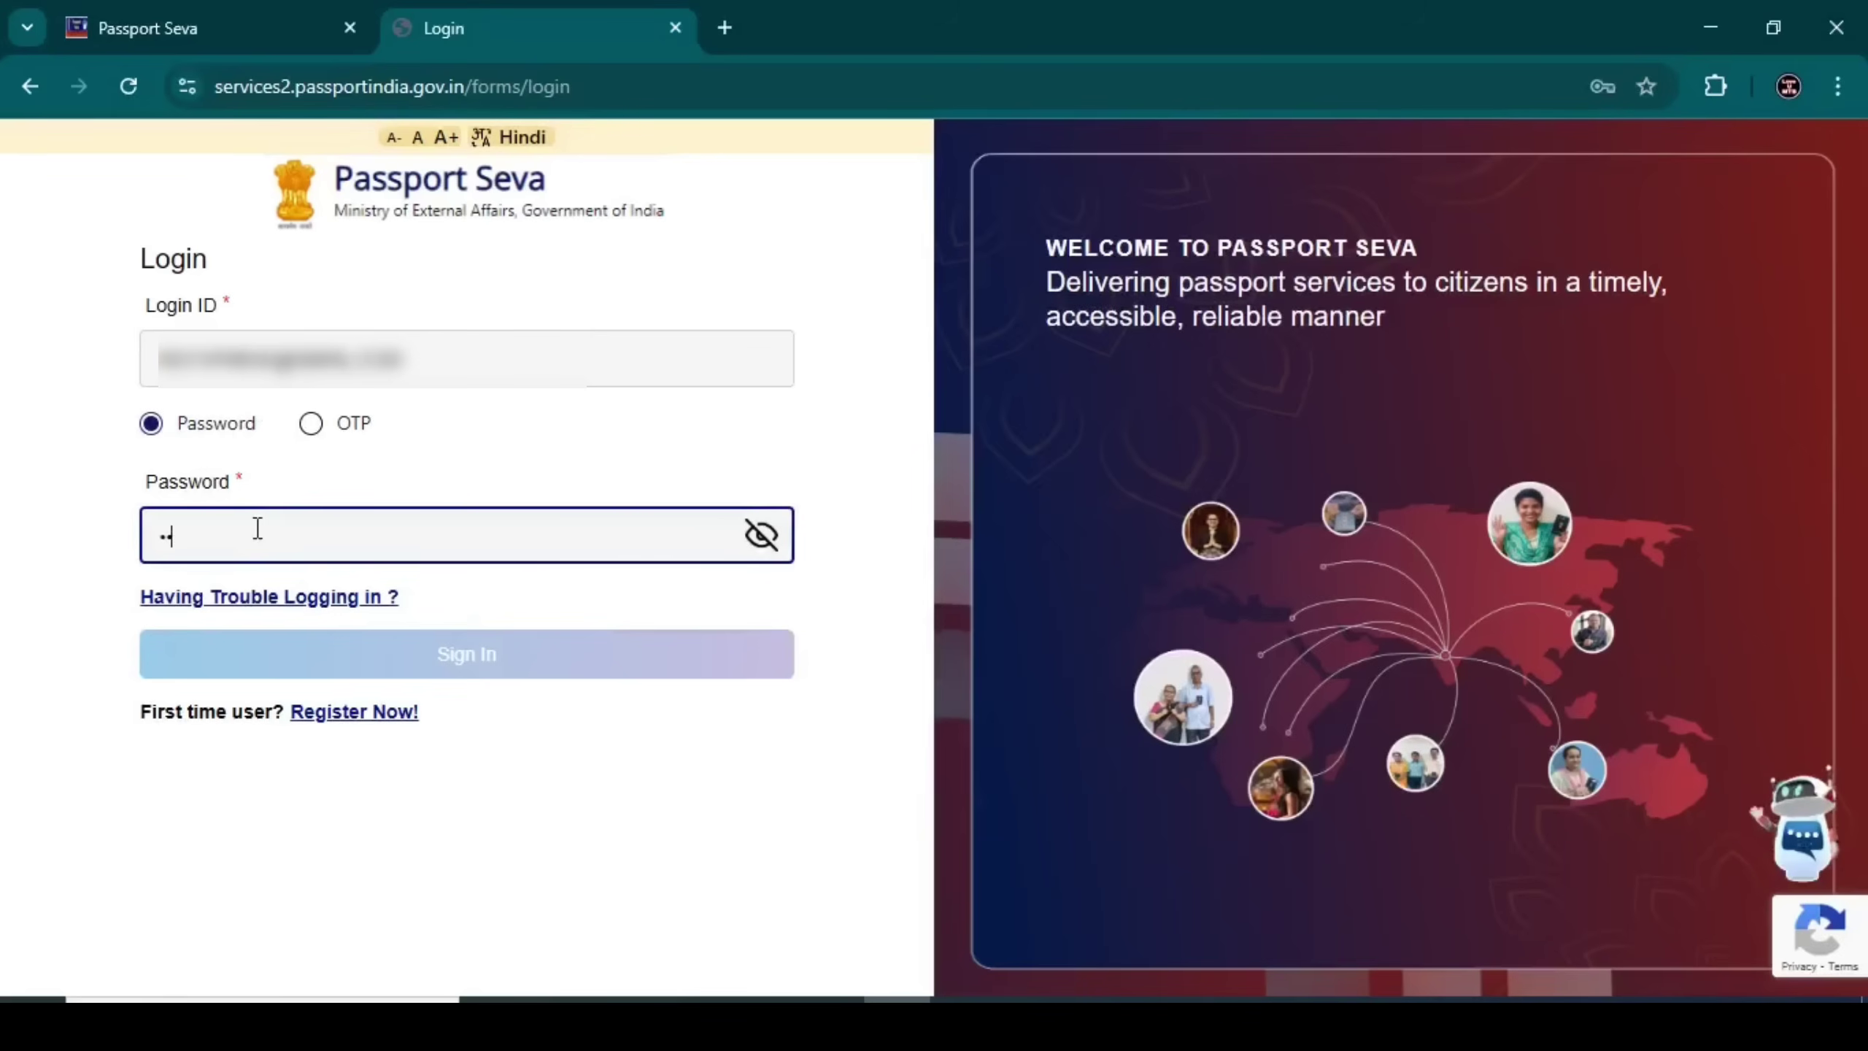
text(aaaa)
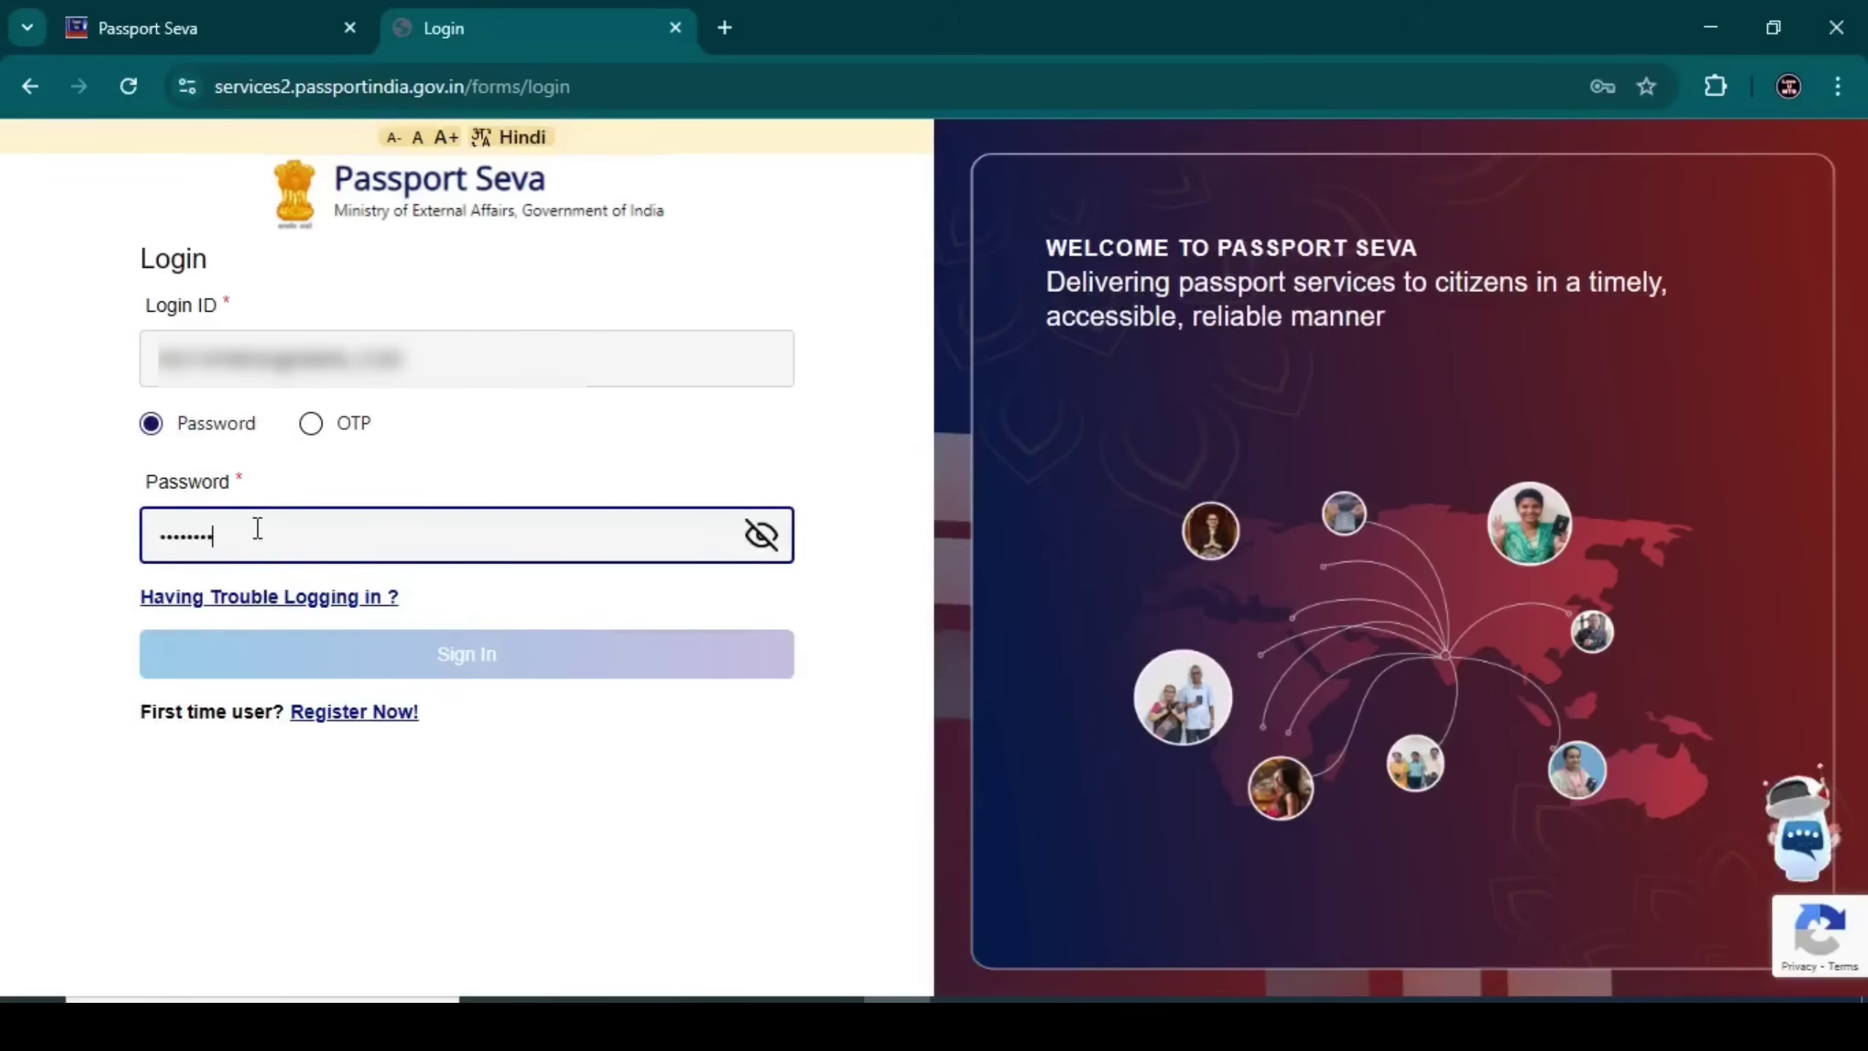
text(aaa)
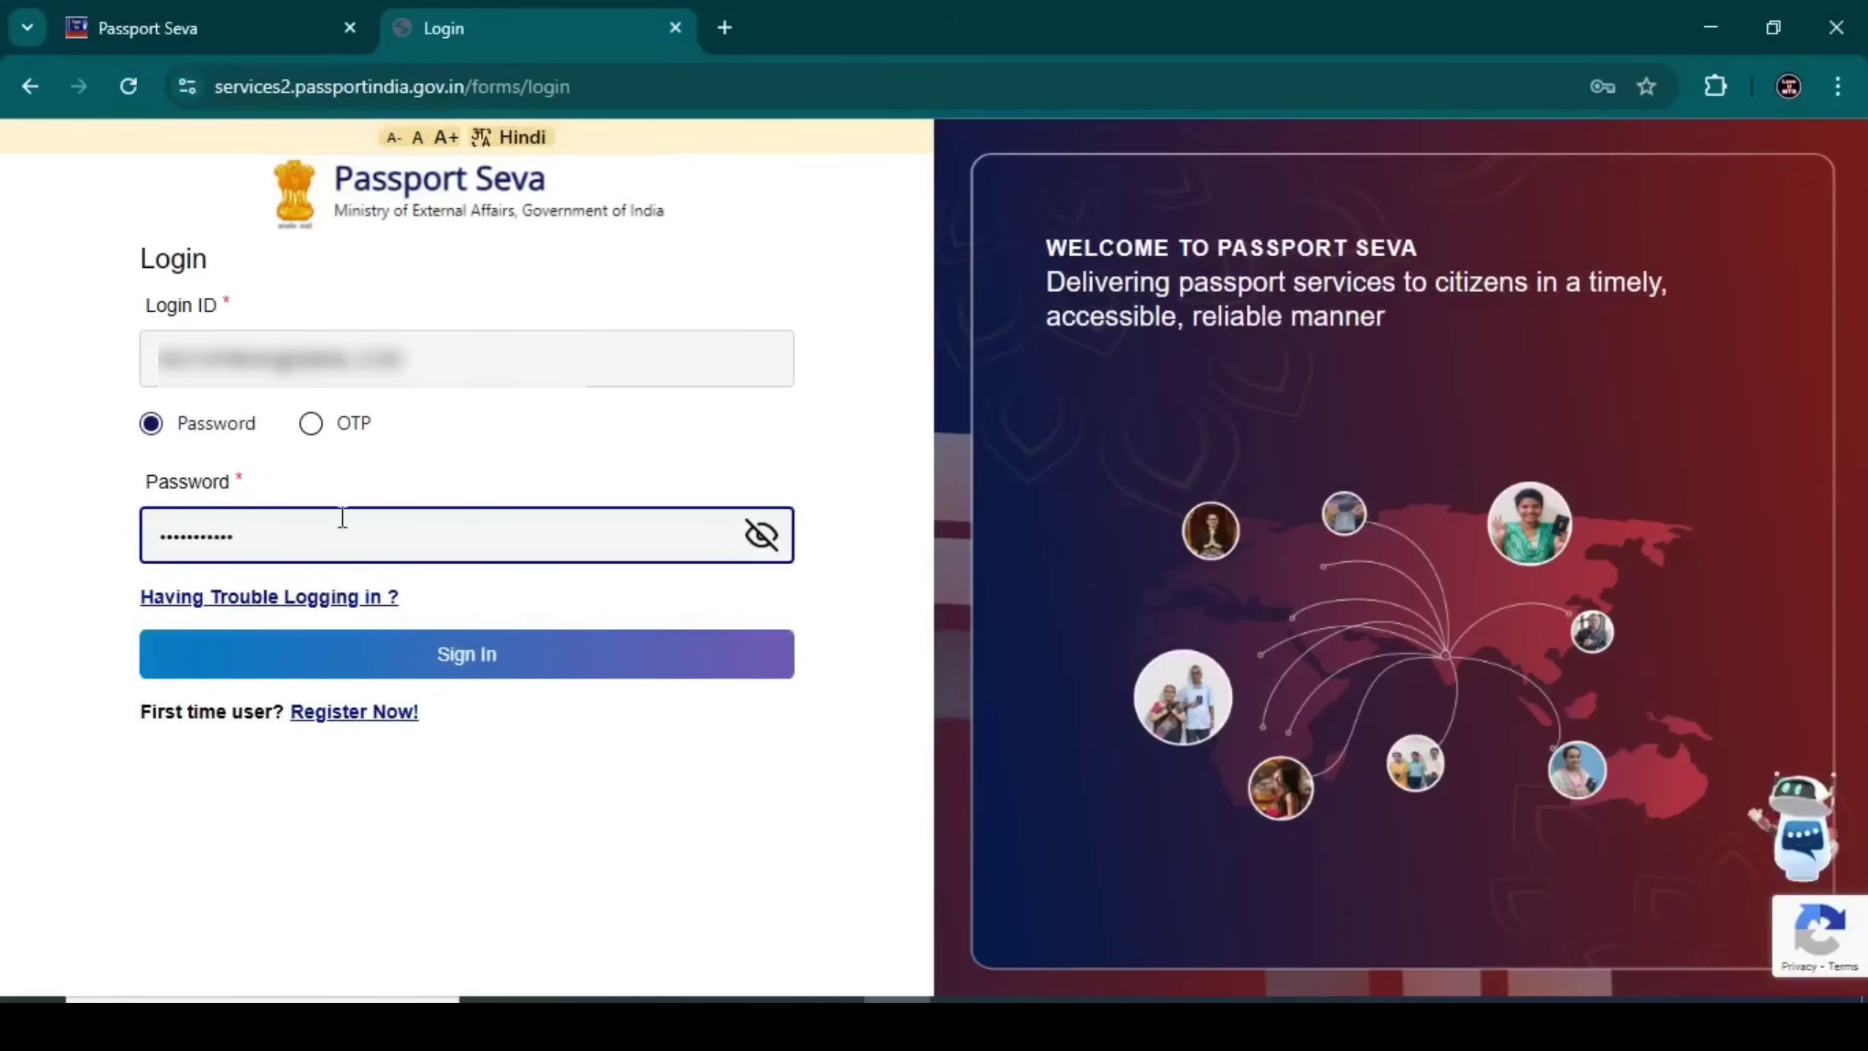
click(383, 670)
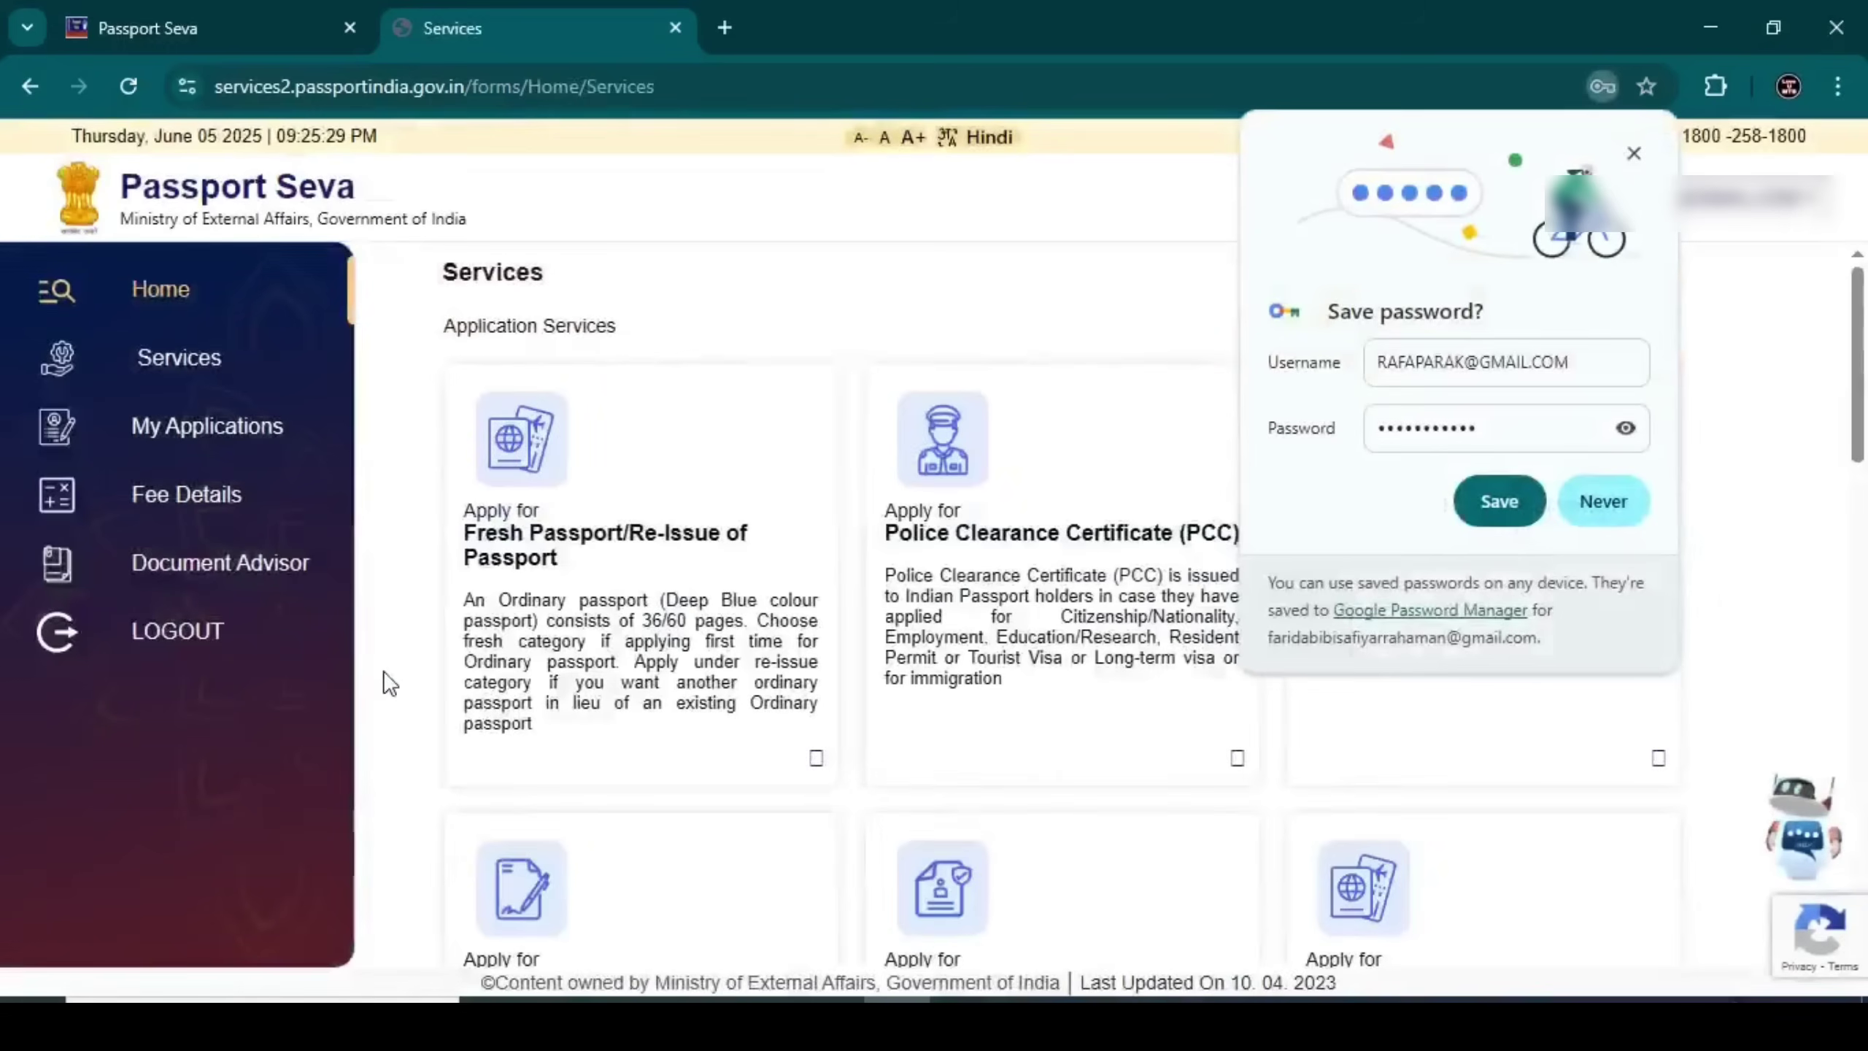
Start a Fresh Passport/Re-Issue application, skip prefilling, and keep Kolkata as the passport office
click(1602, 501)
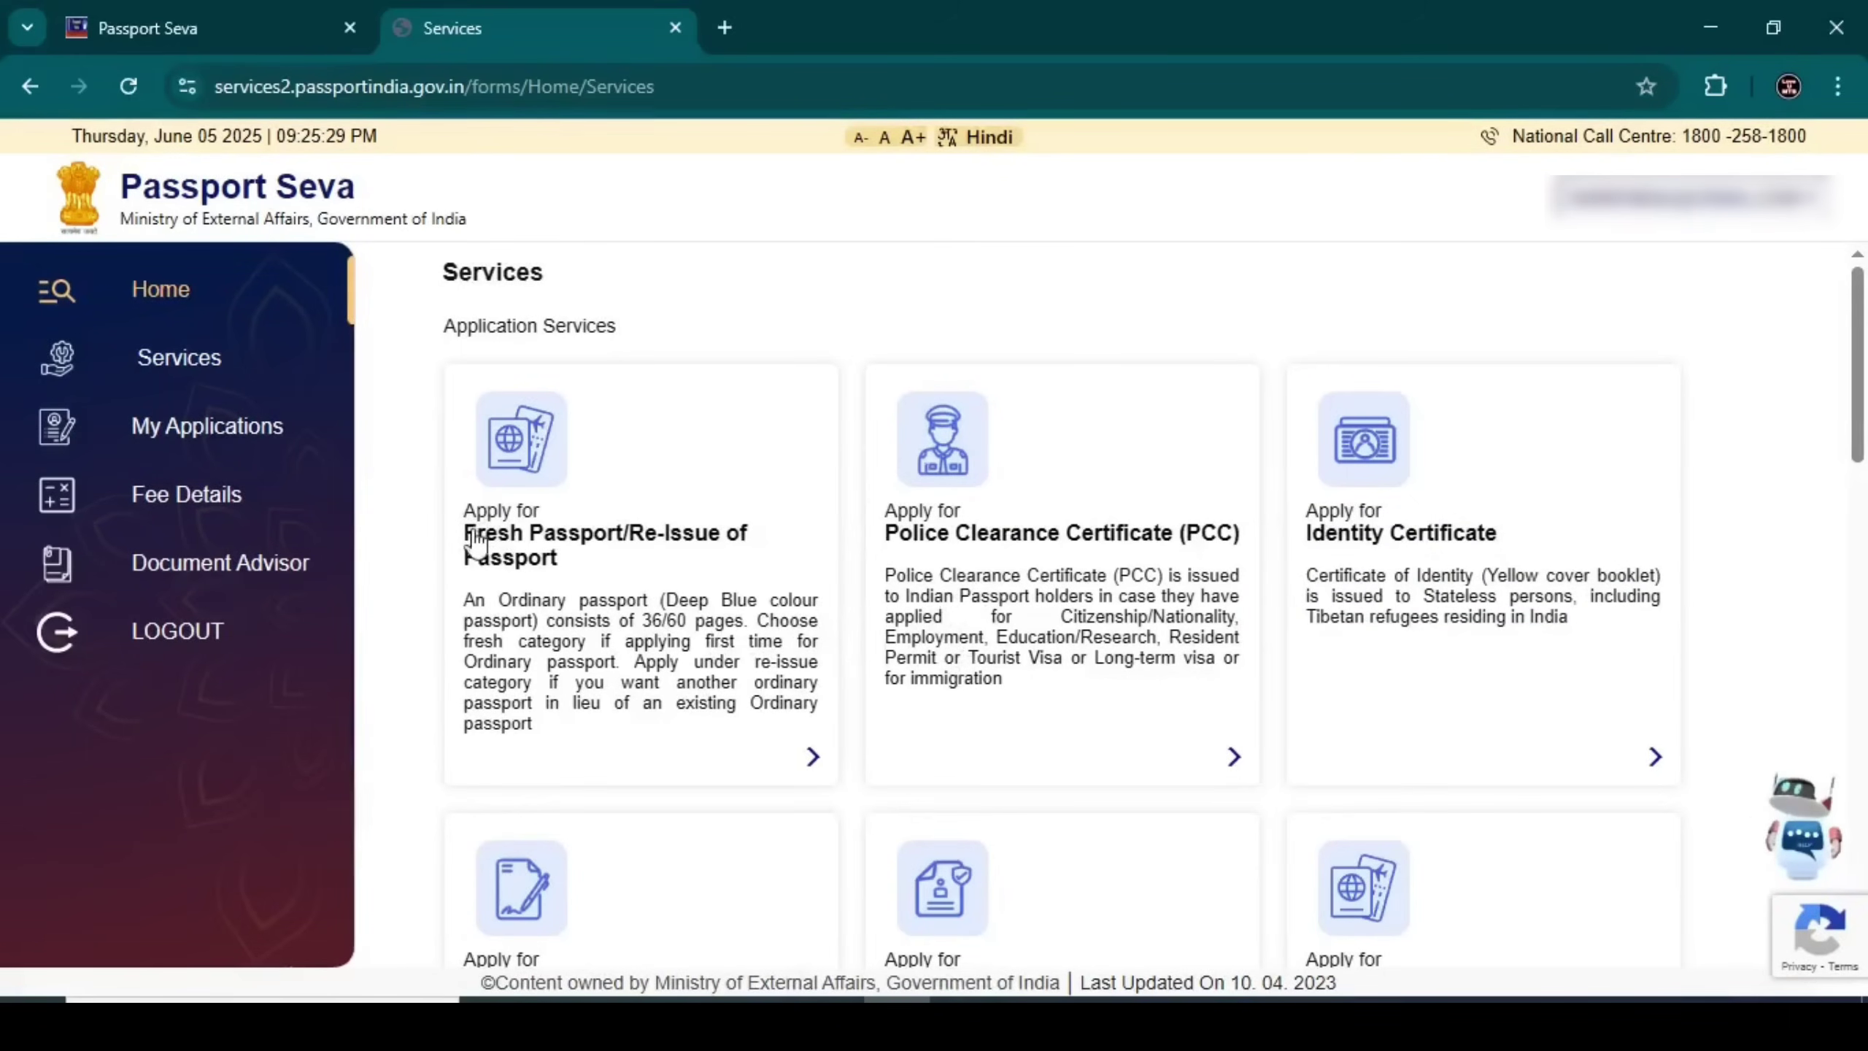
click(619, 565)
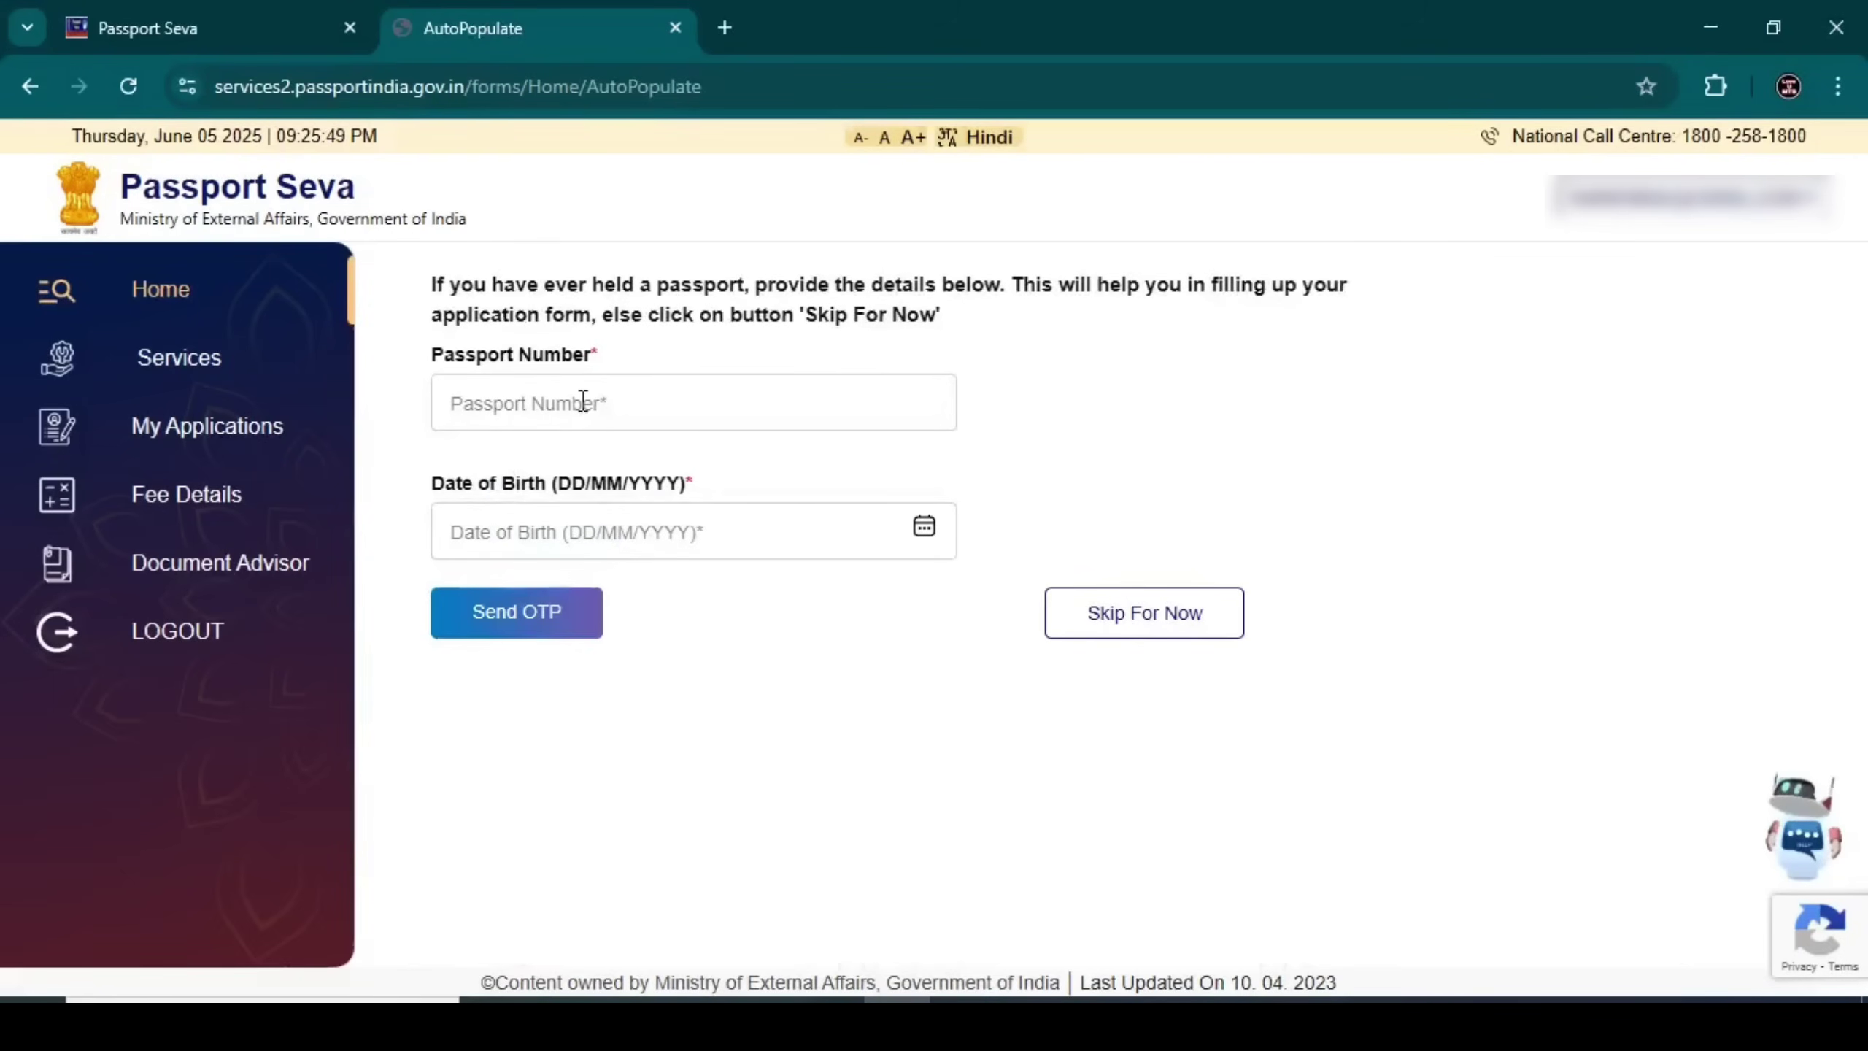
click(1142, 621)
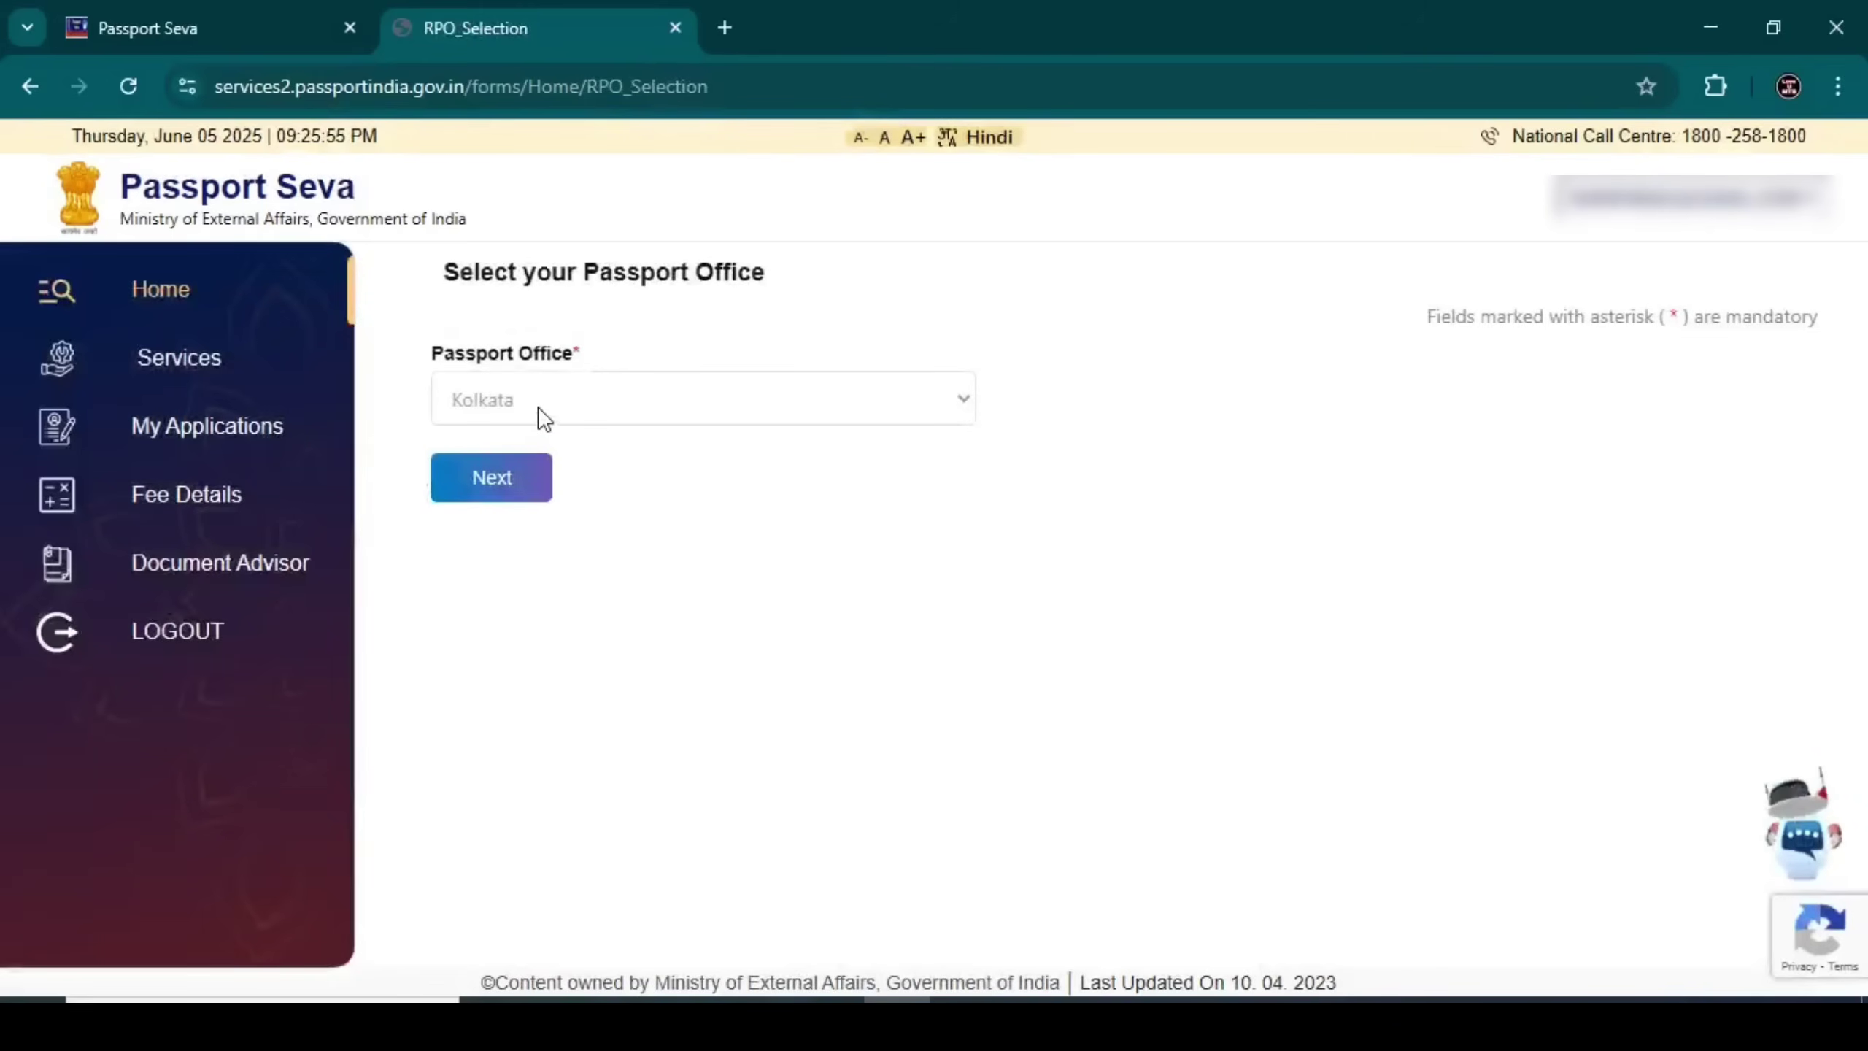
click(517, 474)
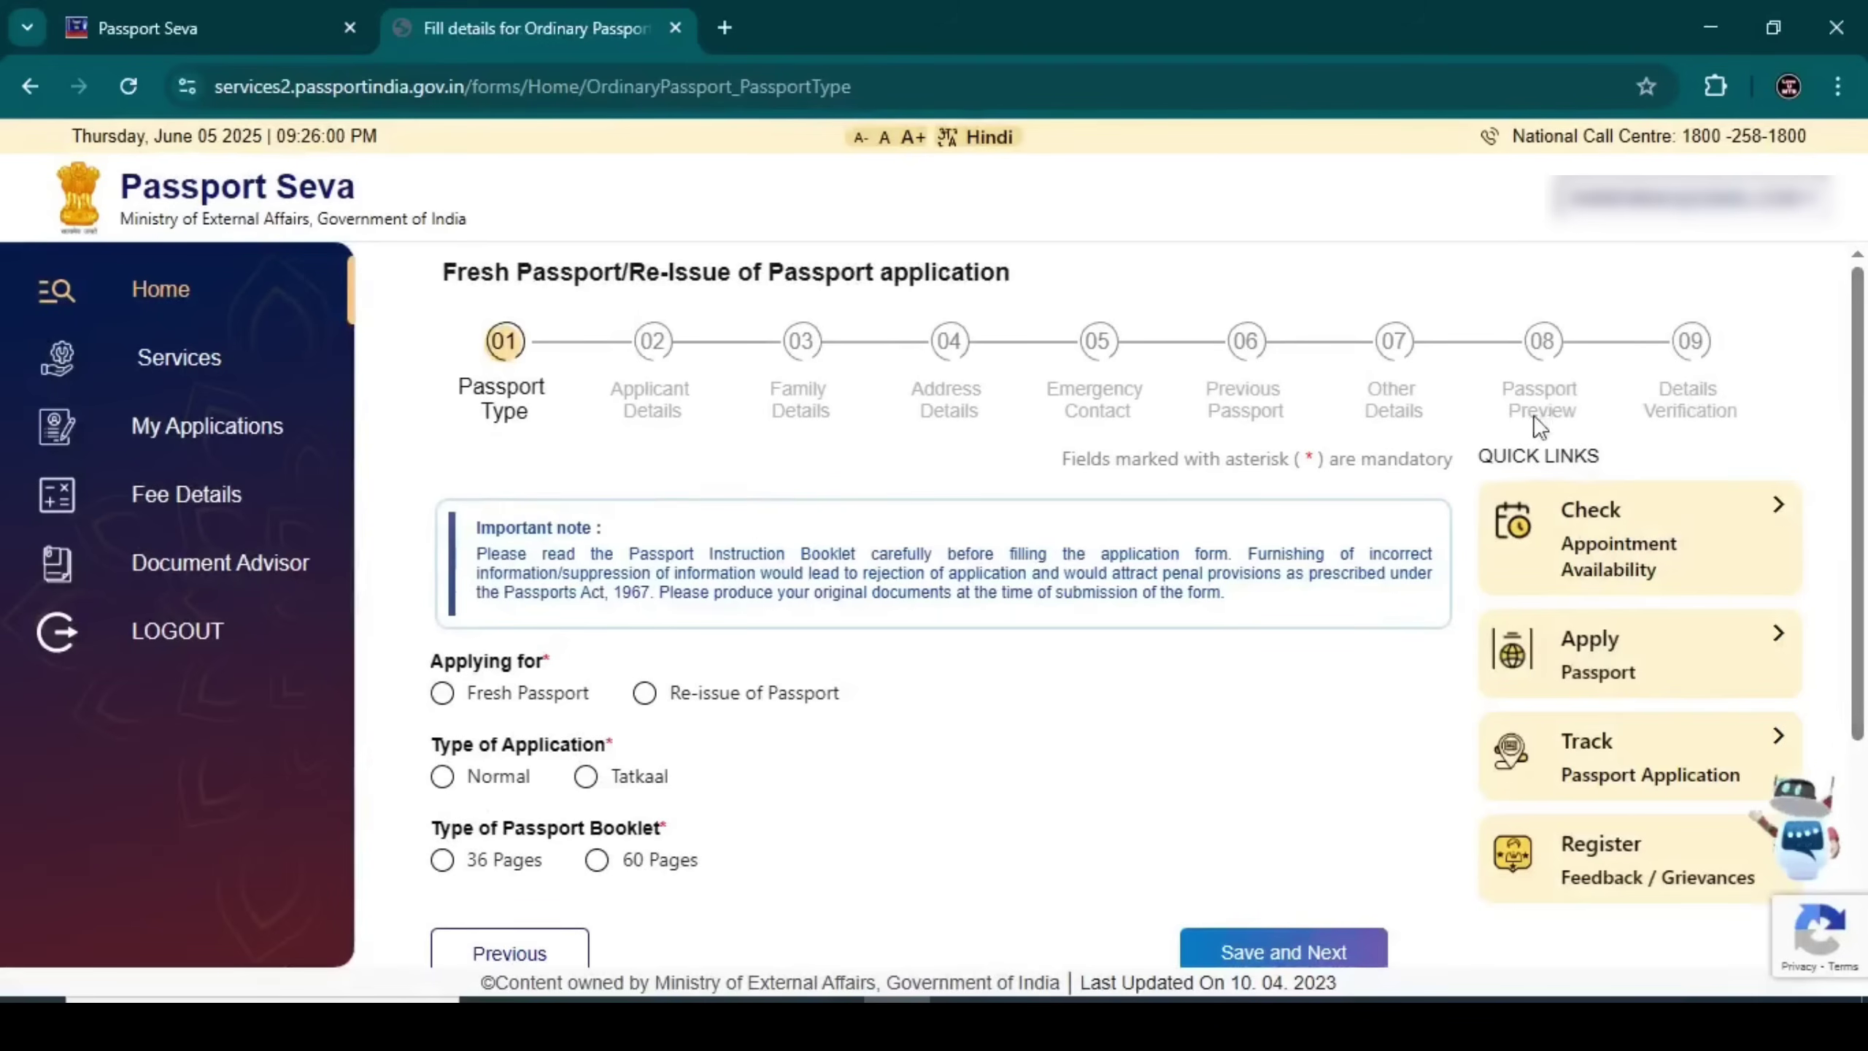
Choose Fresh Passport, Normal application type and 36 pages, then save the Passport Type step
scroll(1860, 386, down, 1)
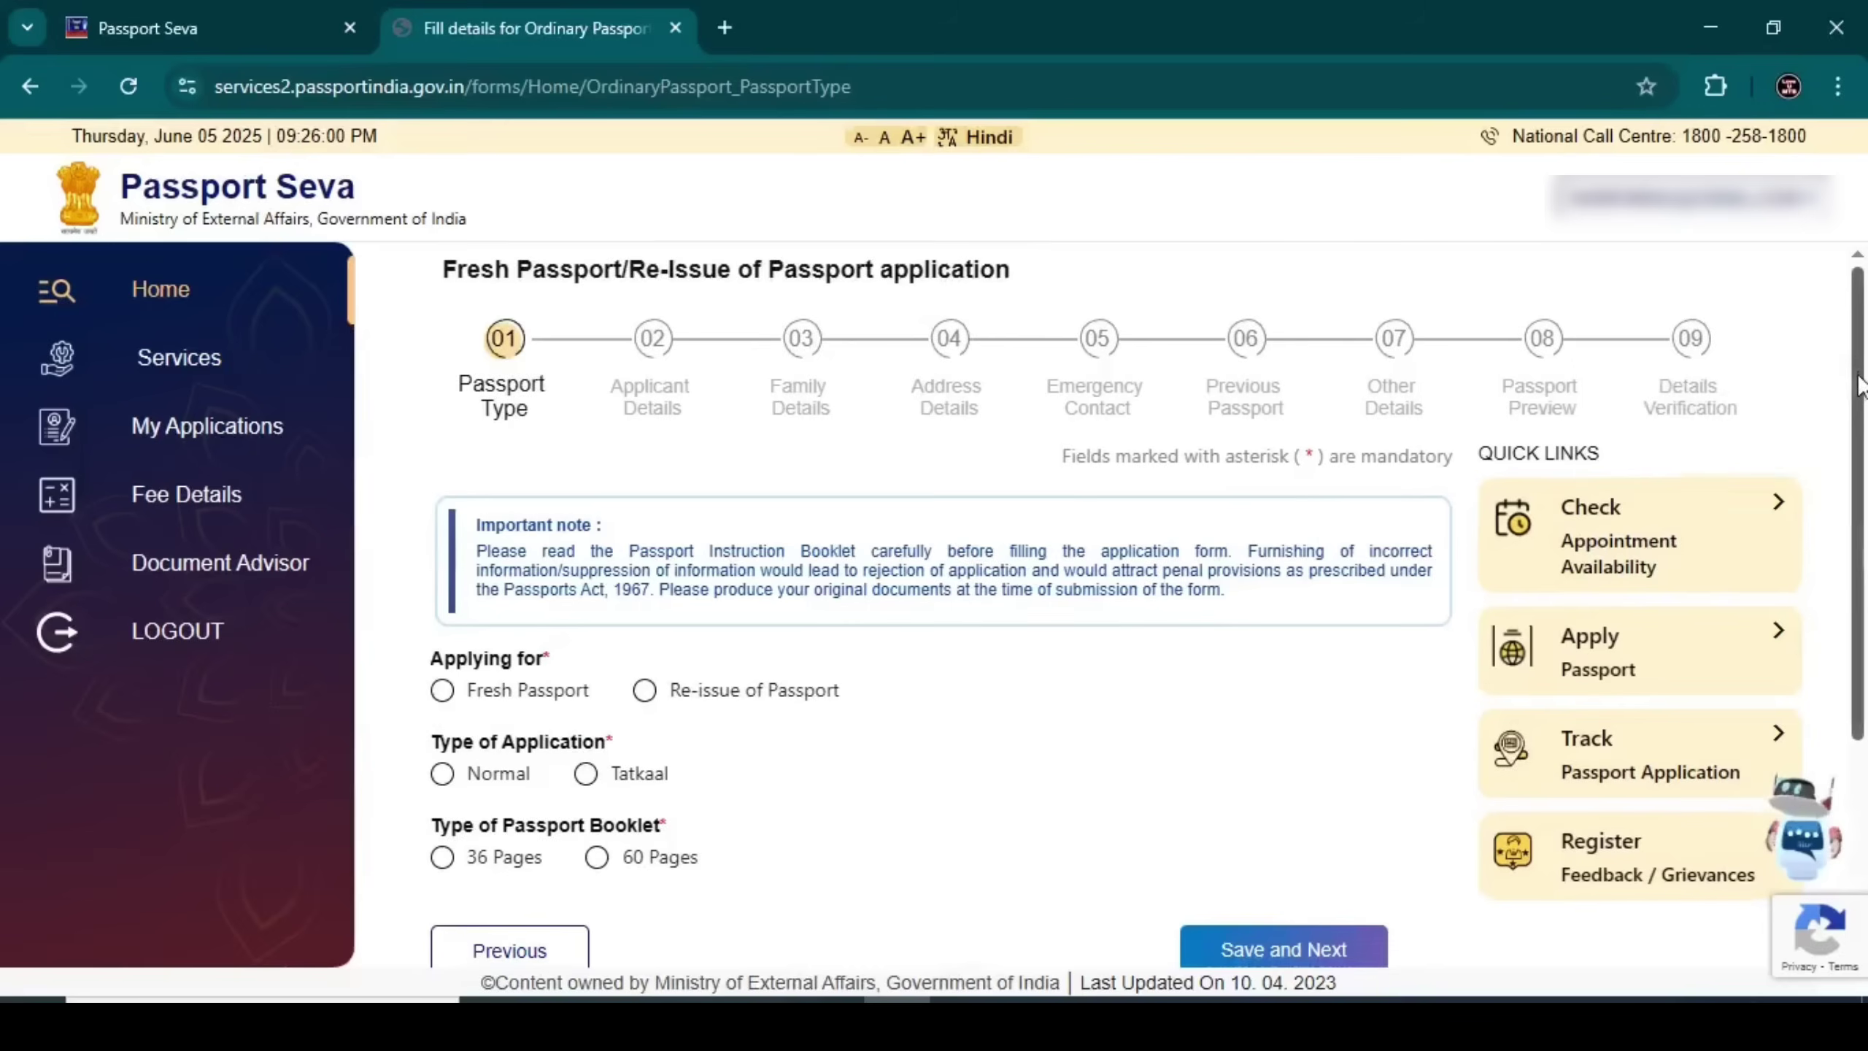
scroll(1860, 386, down, 4)
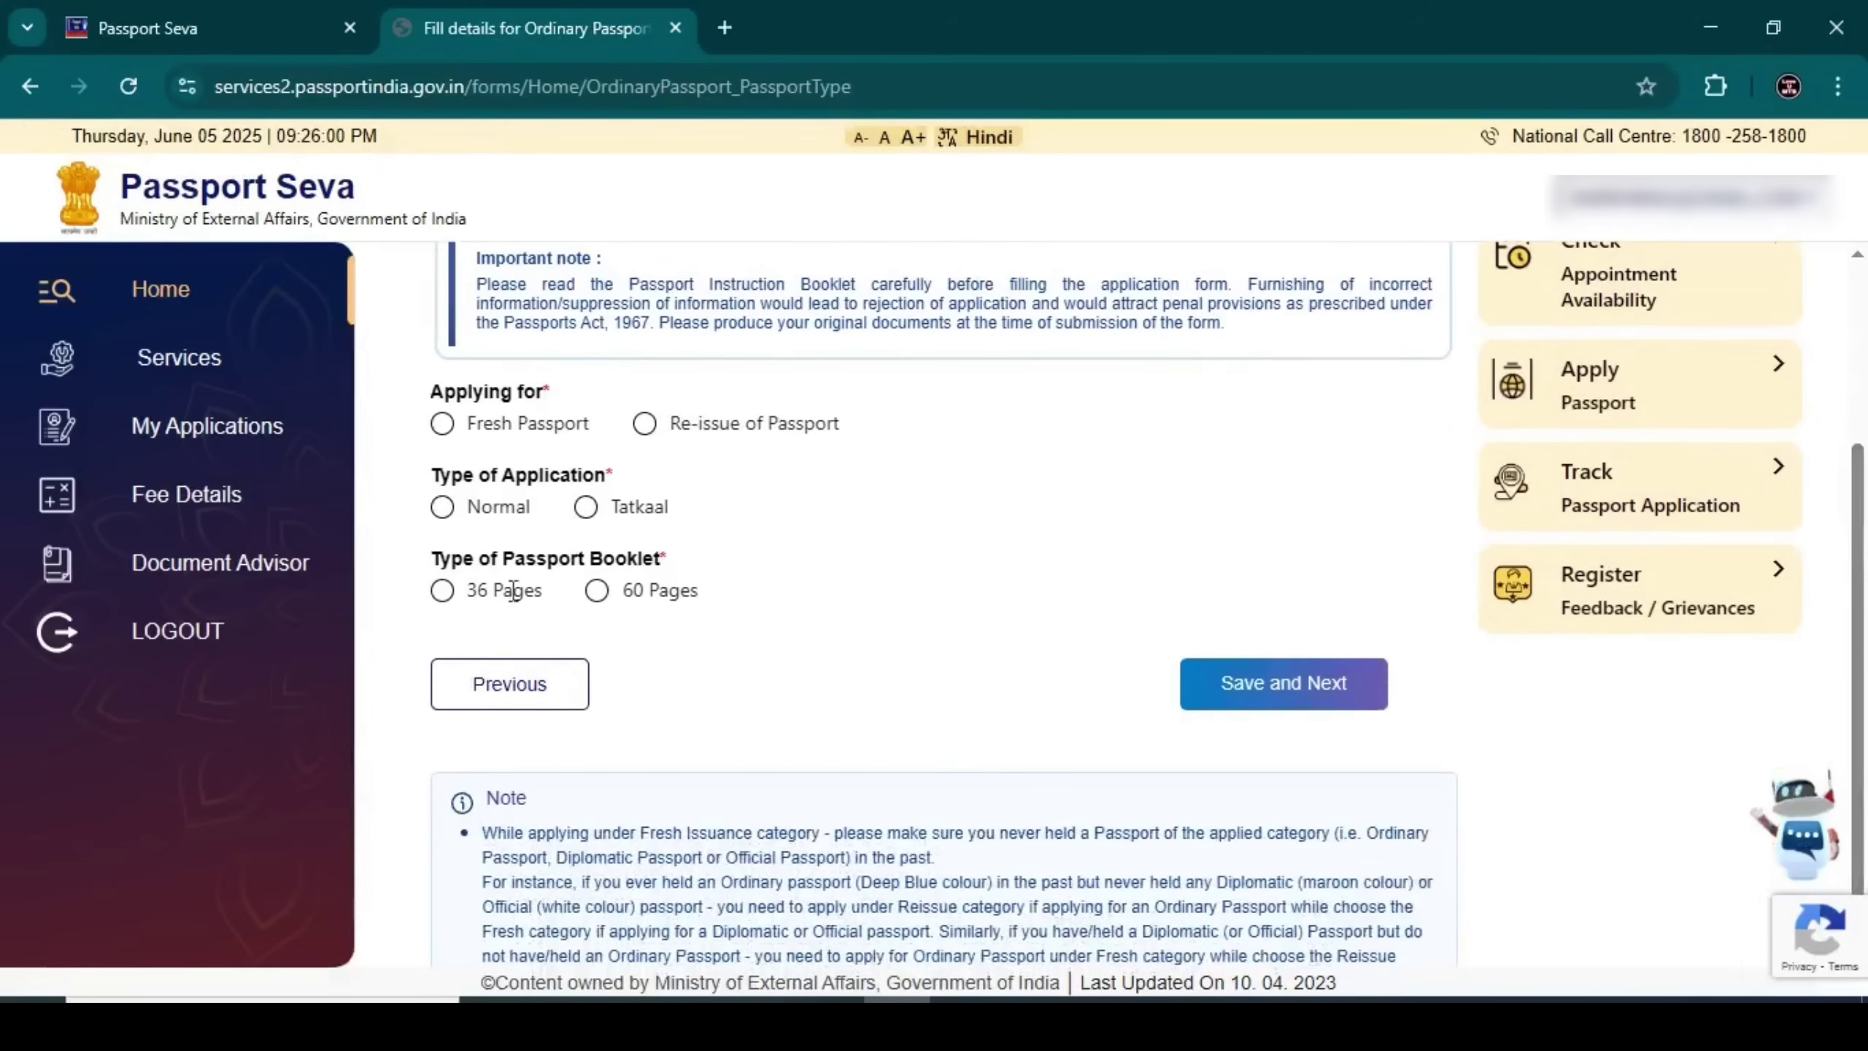
click(443, 425)
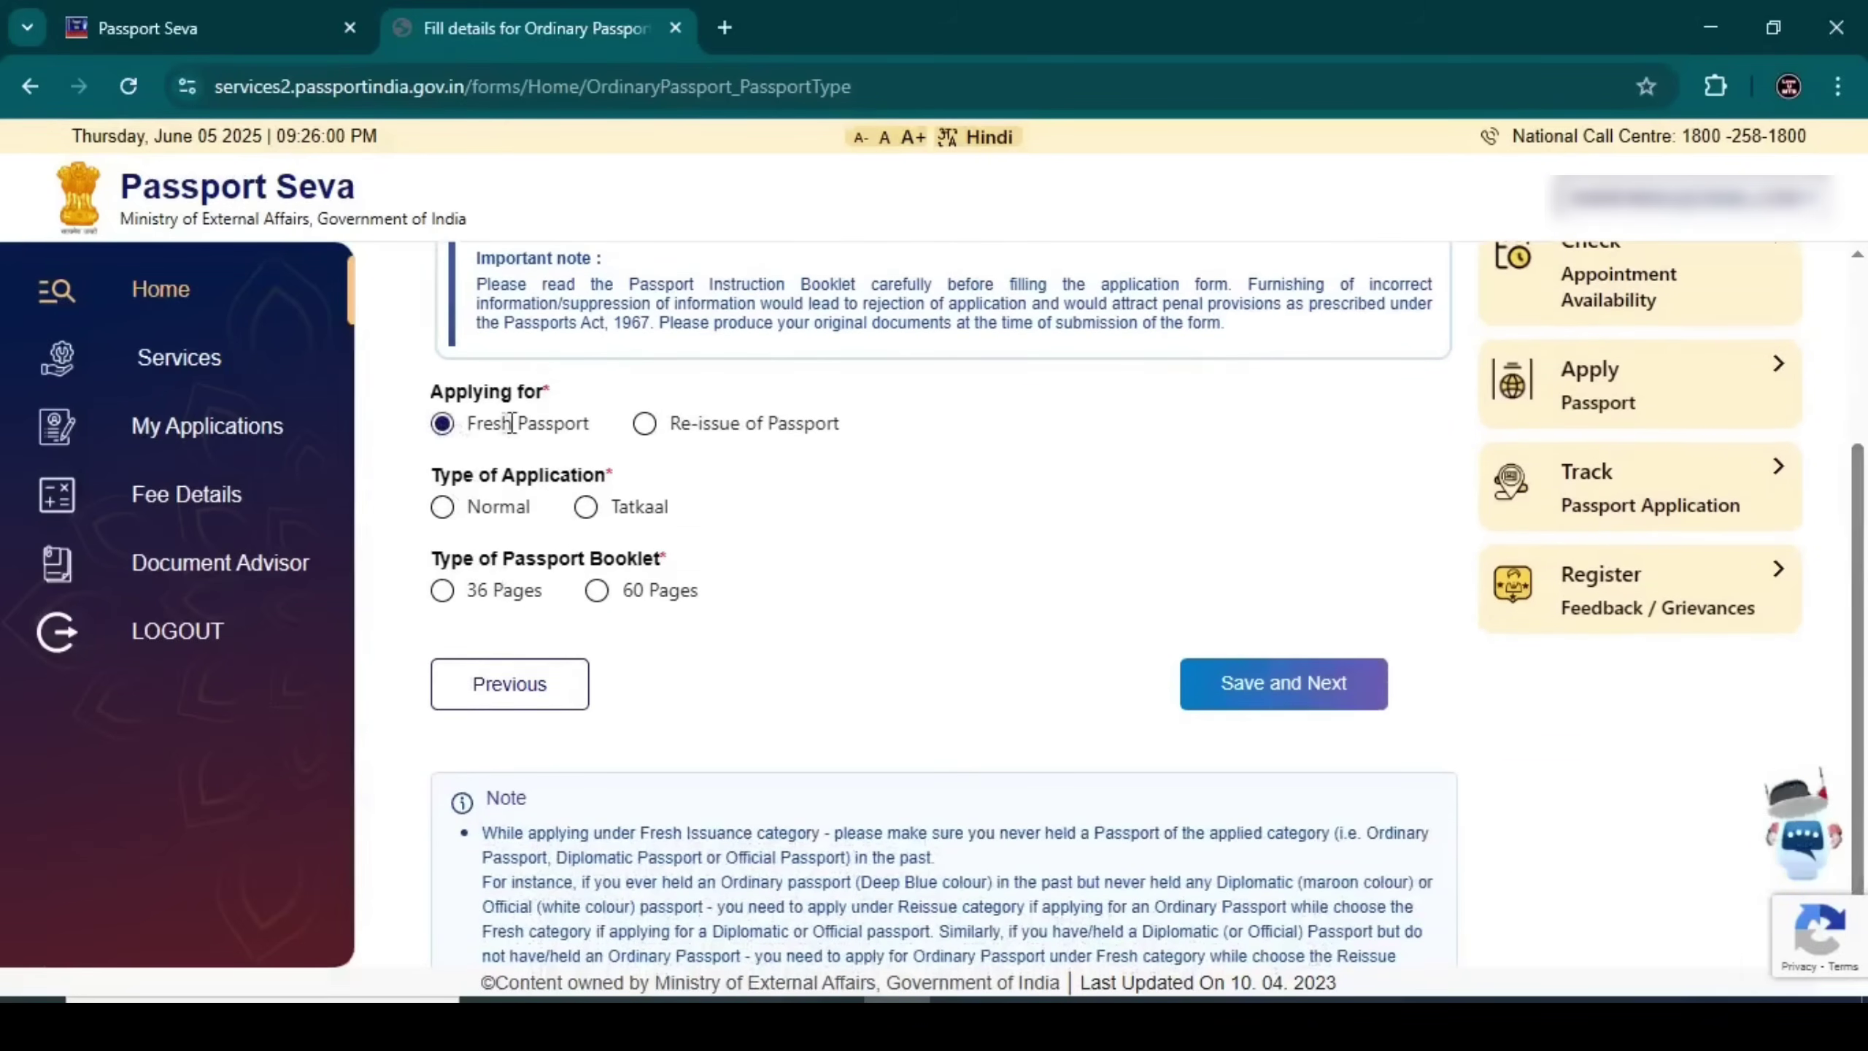
click(448, 511)
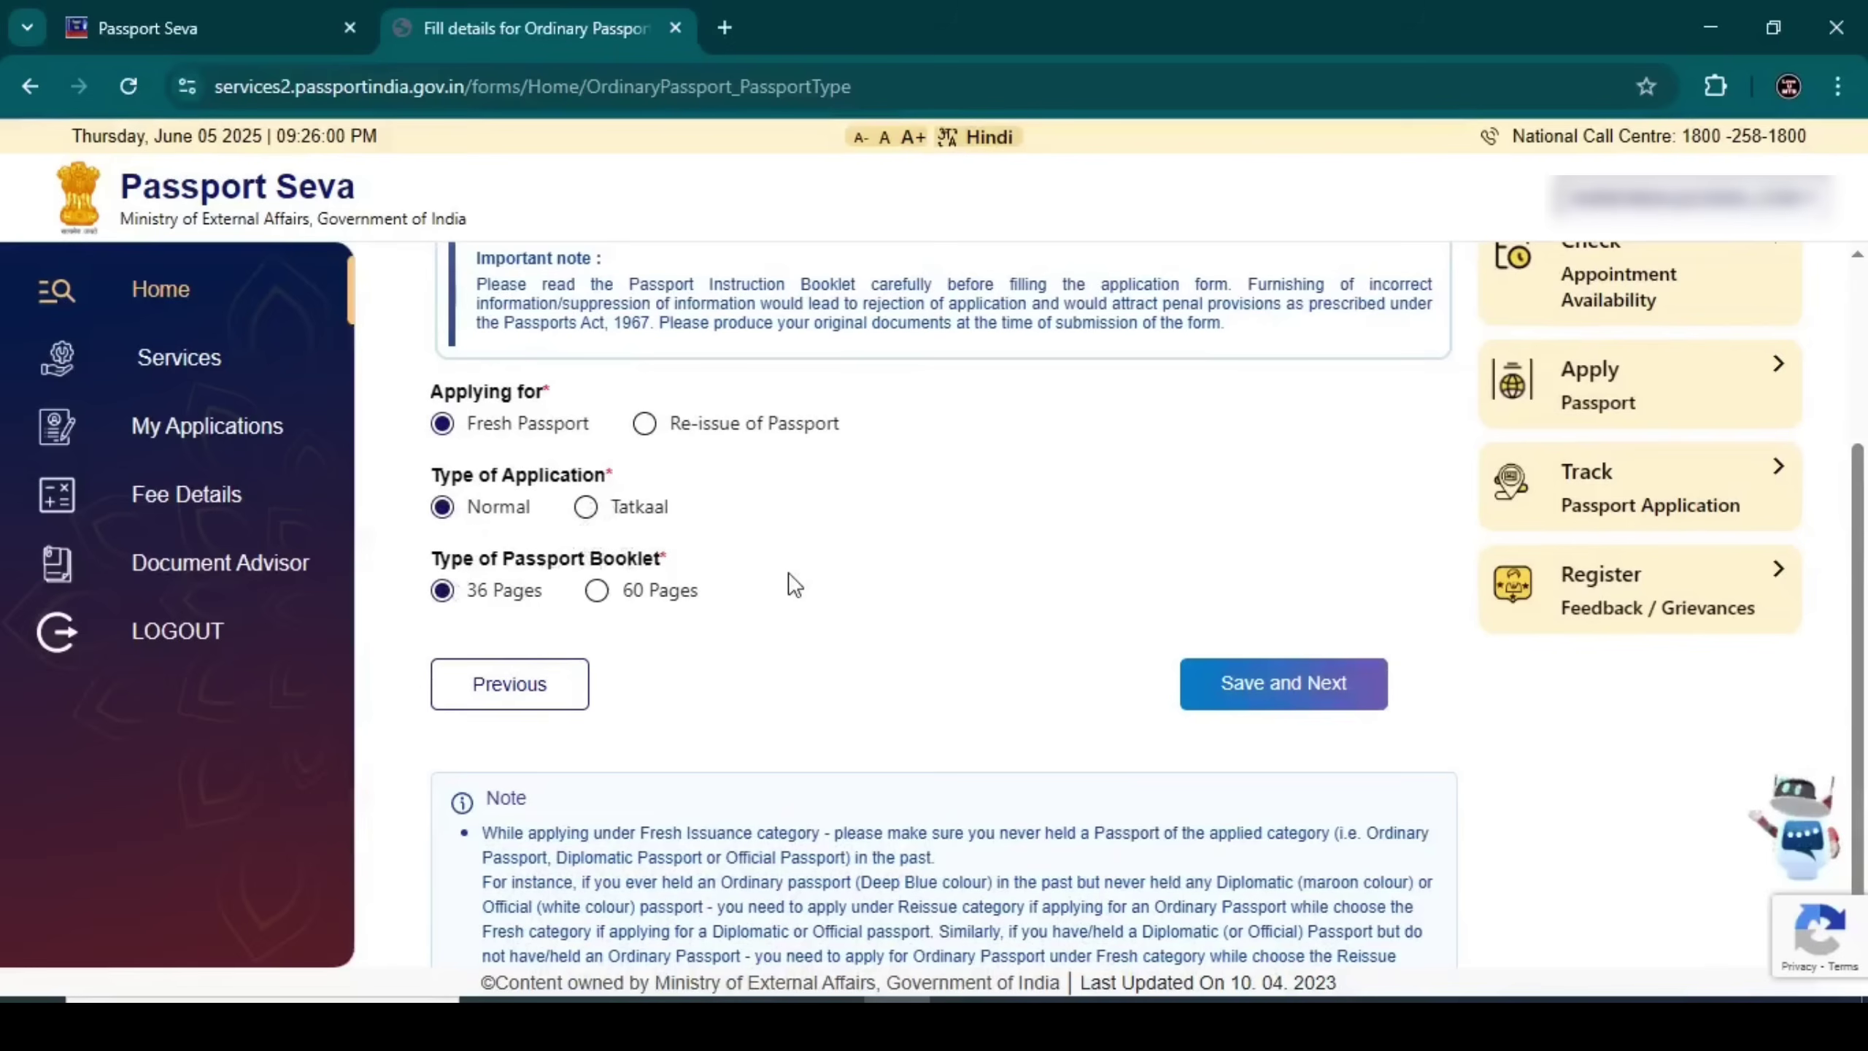
click(1328, 692)
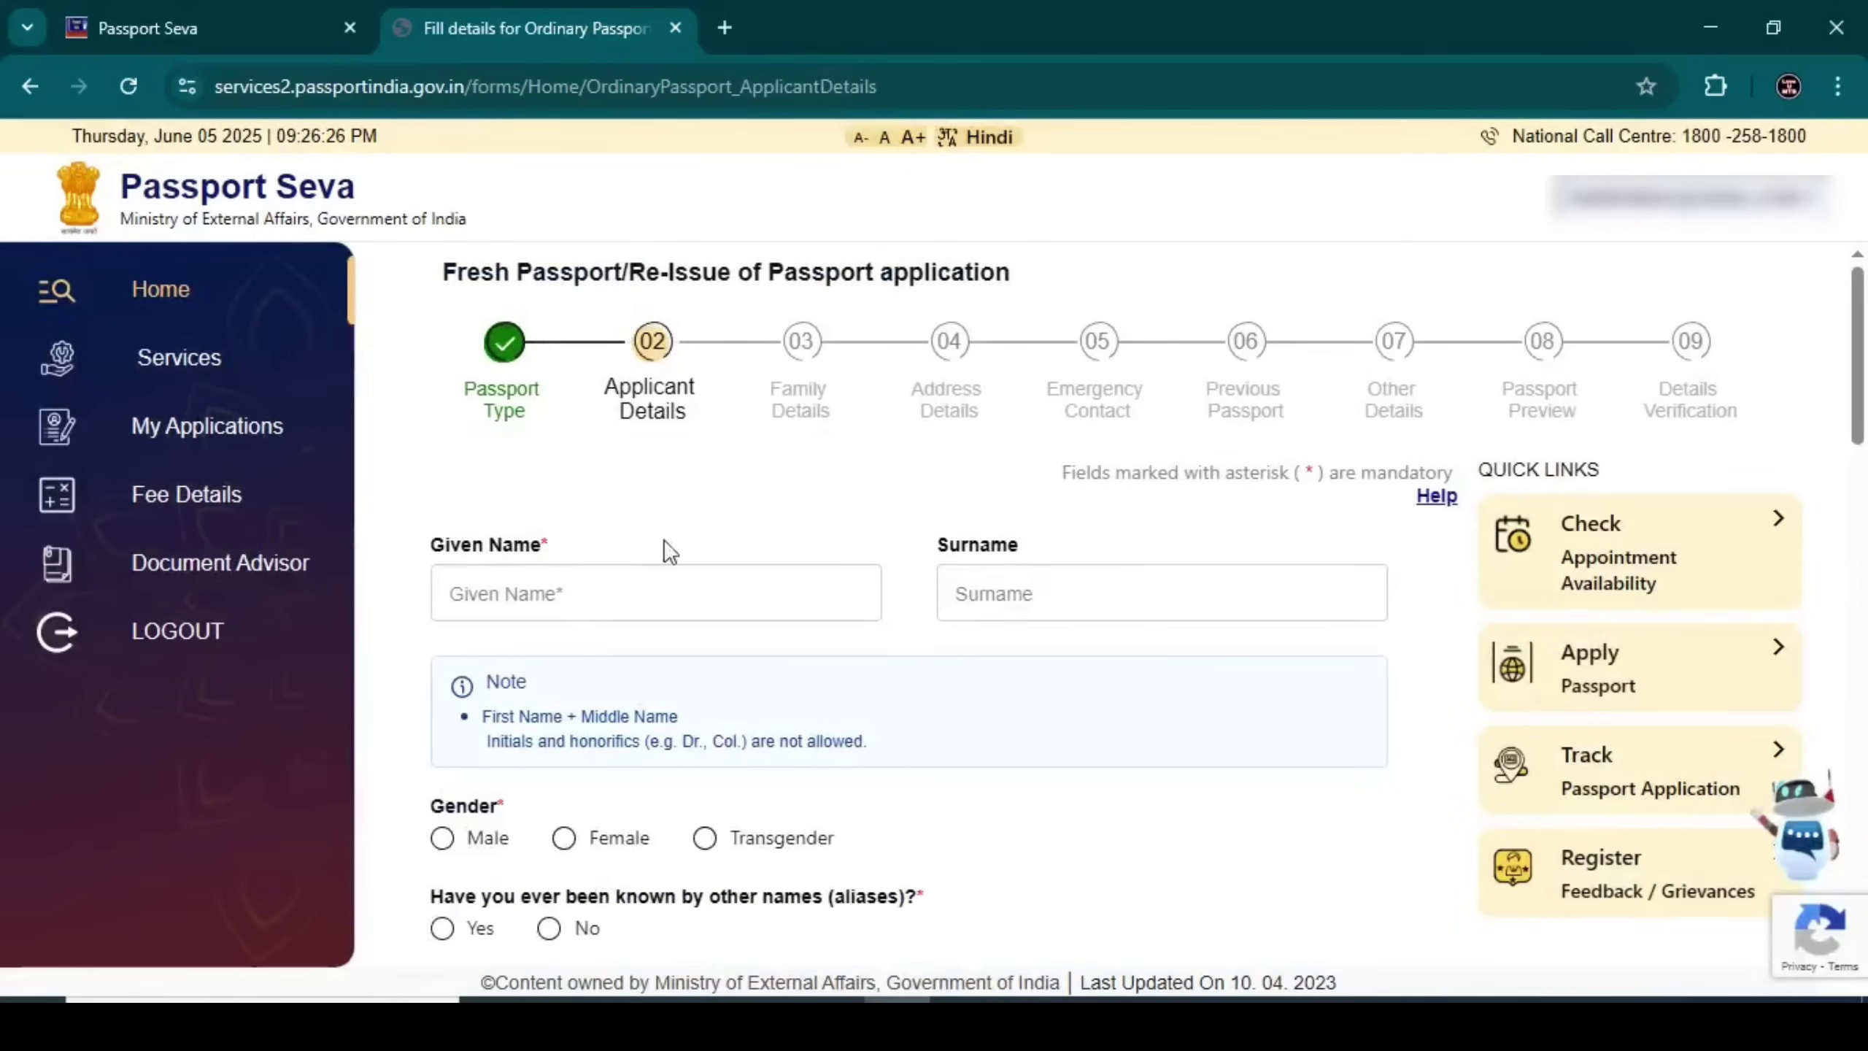
Enter the applicant's given name and surname in Applicant Details
scroll(684, 537, down, 2)
scroll(690, 531, up, 2)
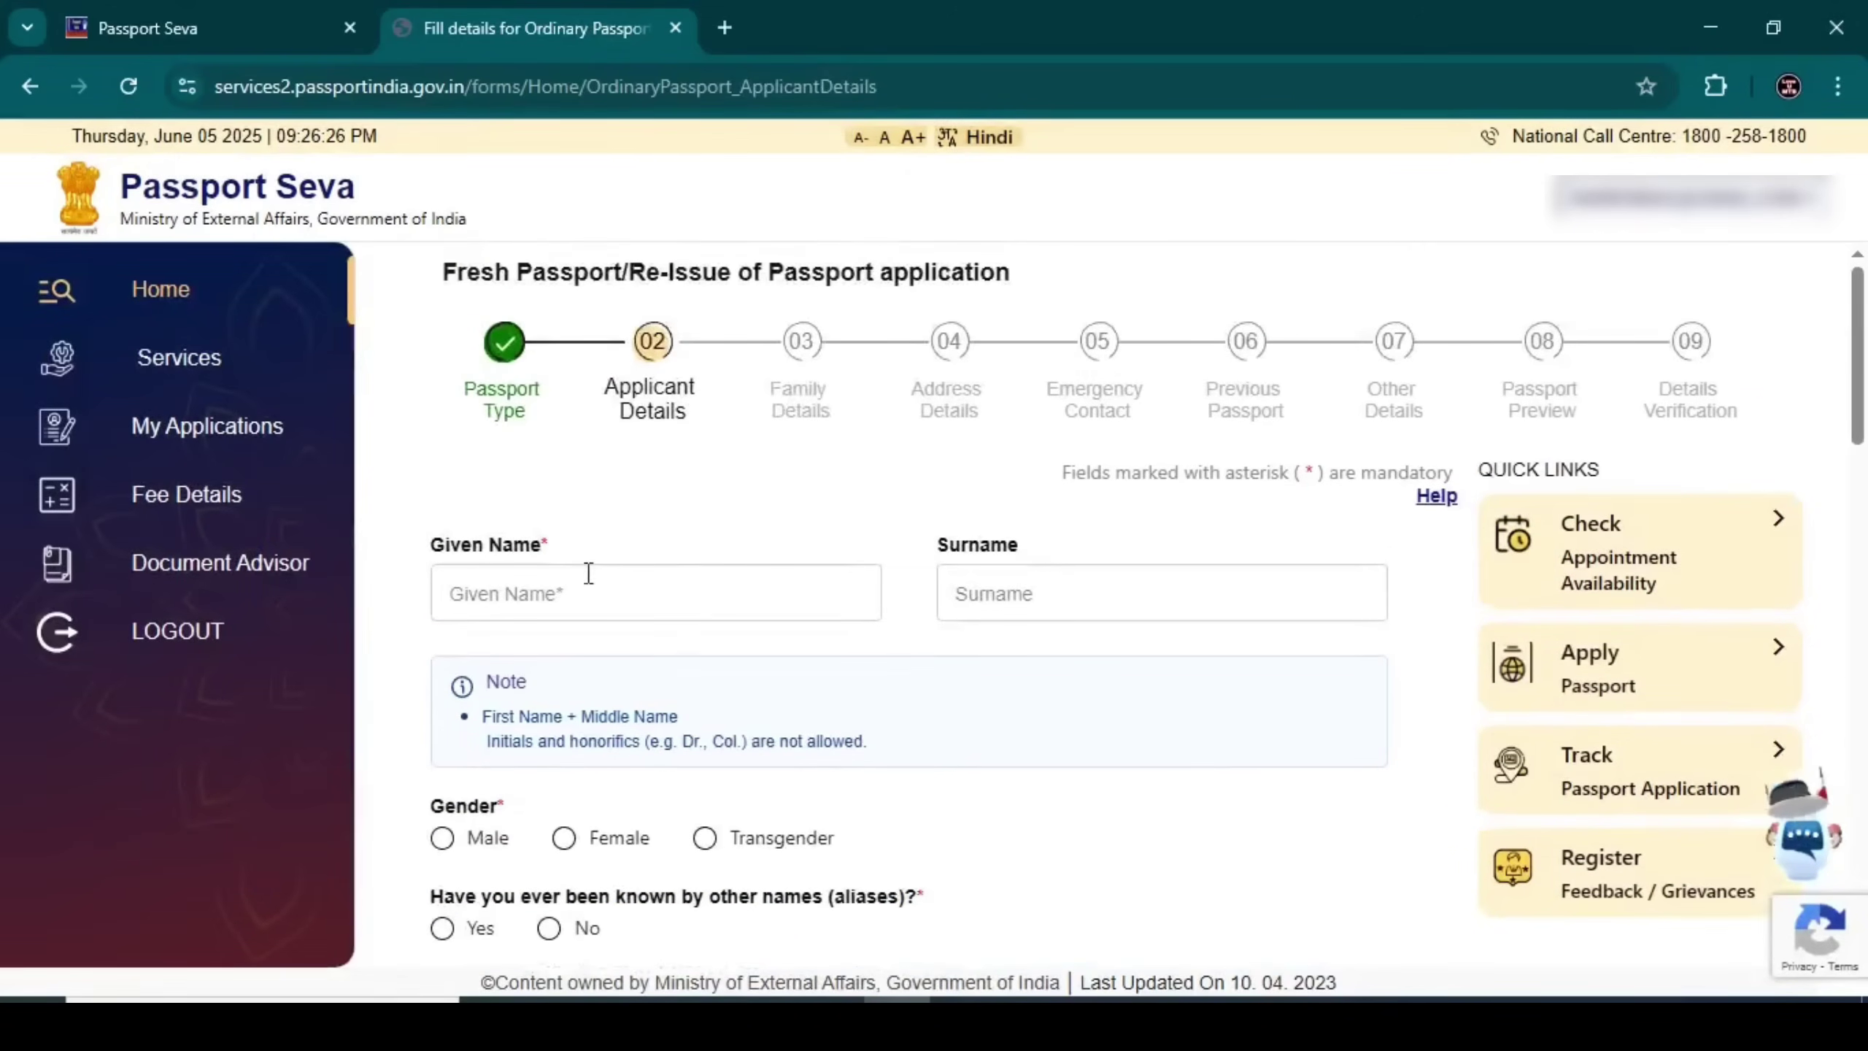
click(562, 598)
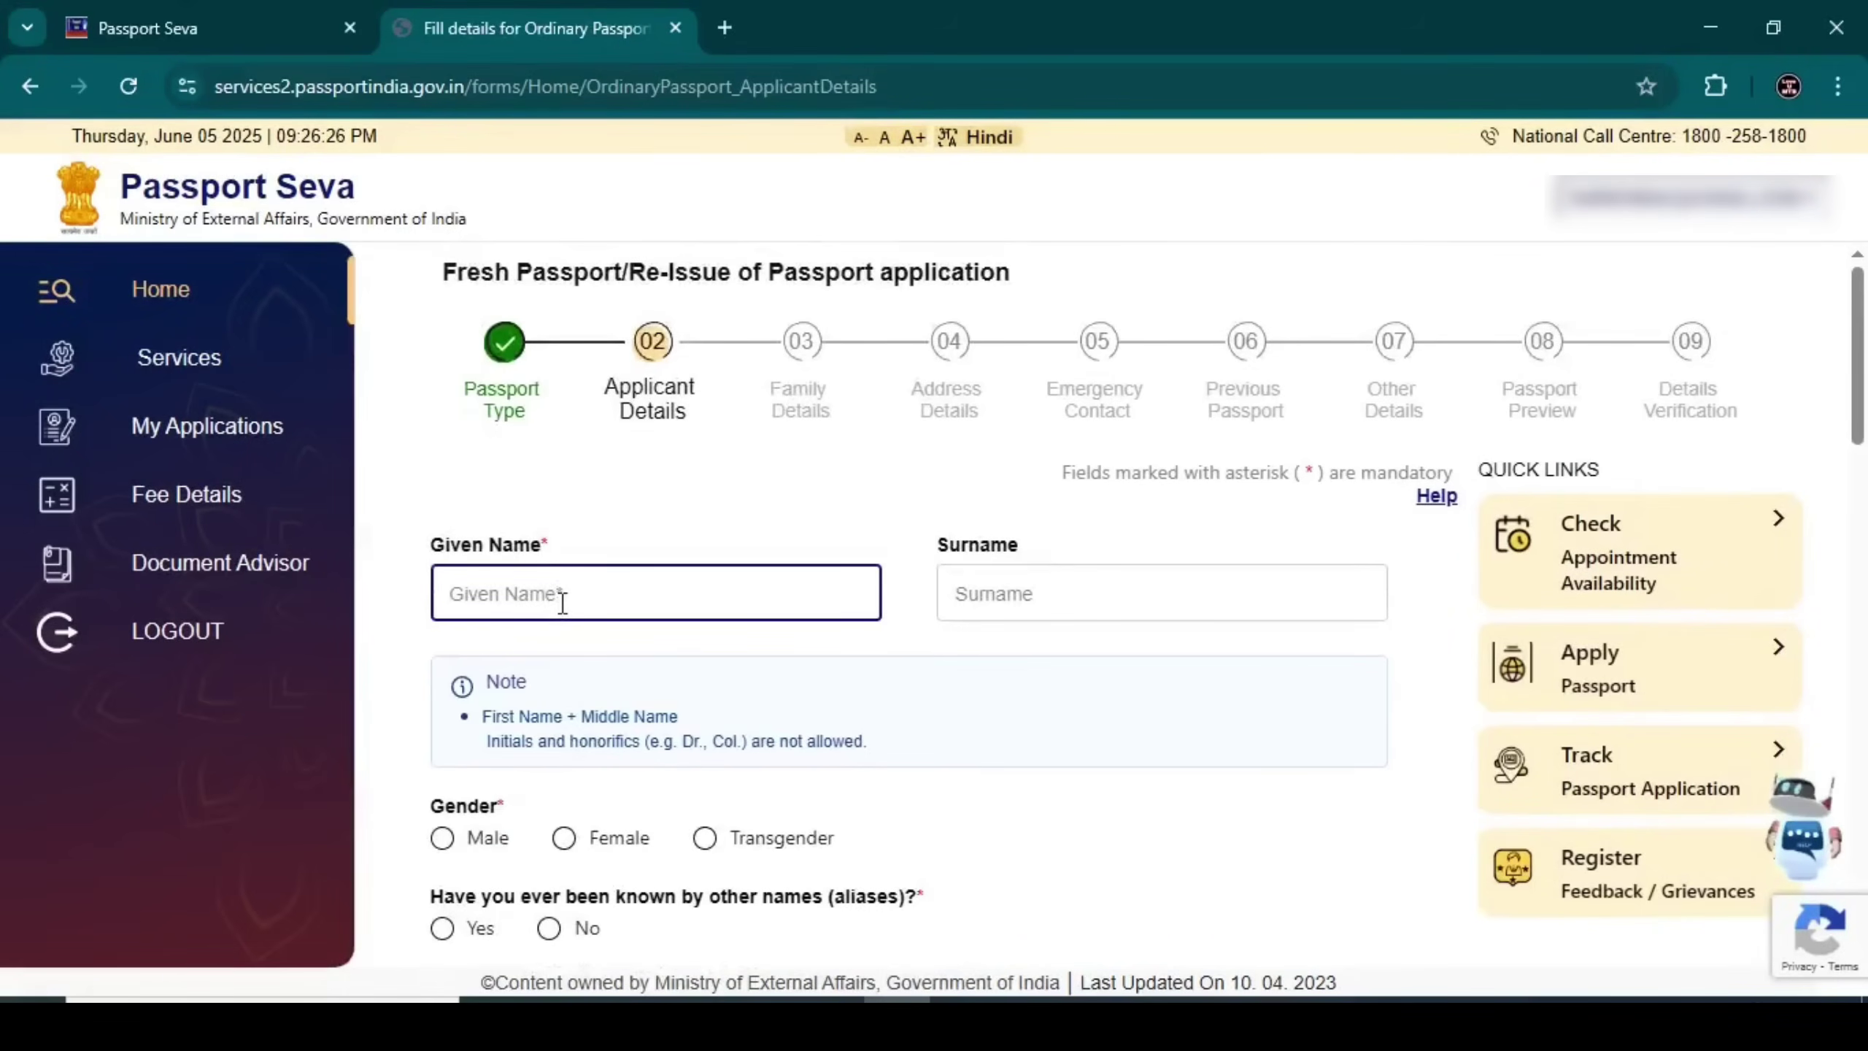
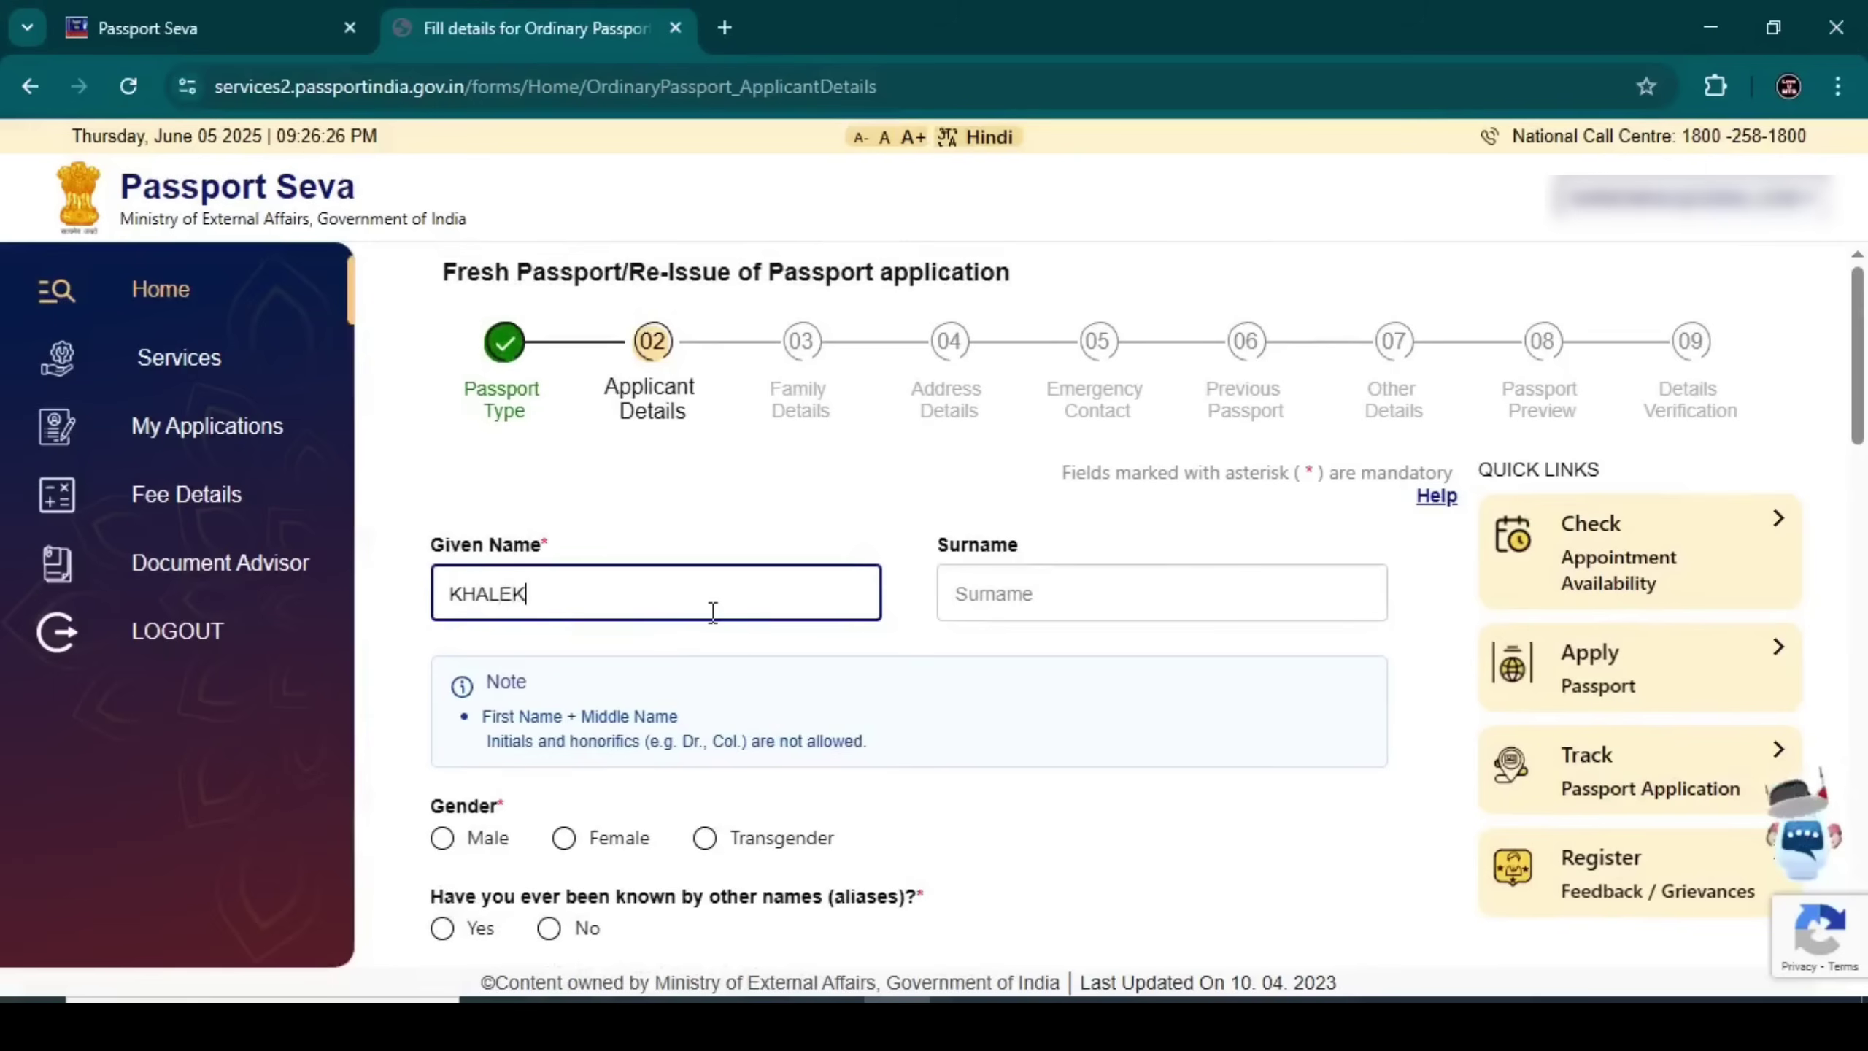
click(1009, 594)
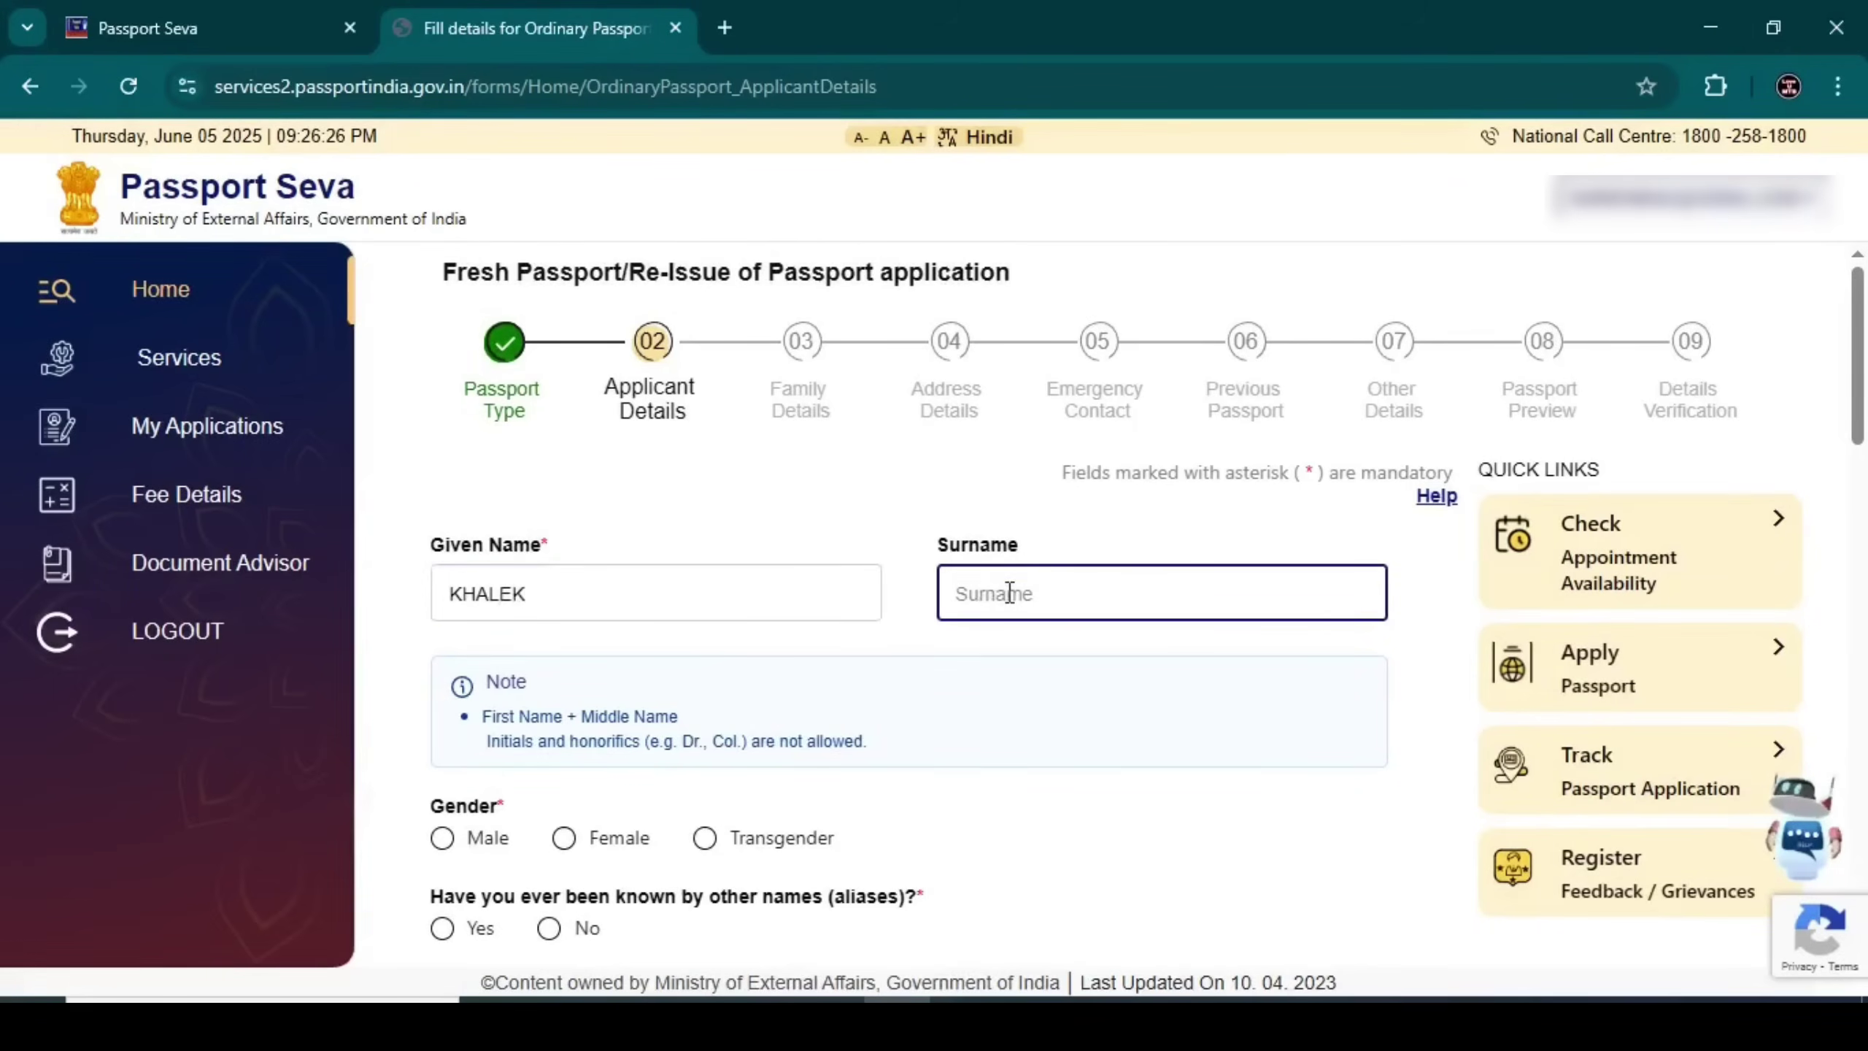
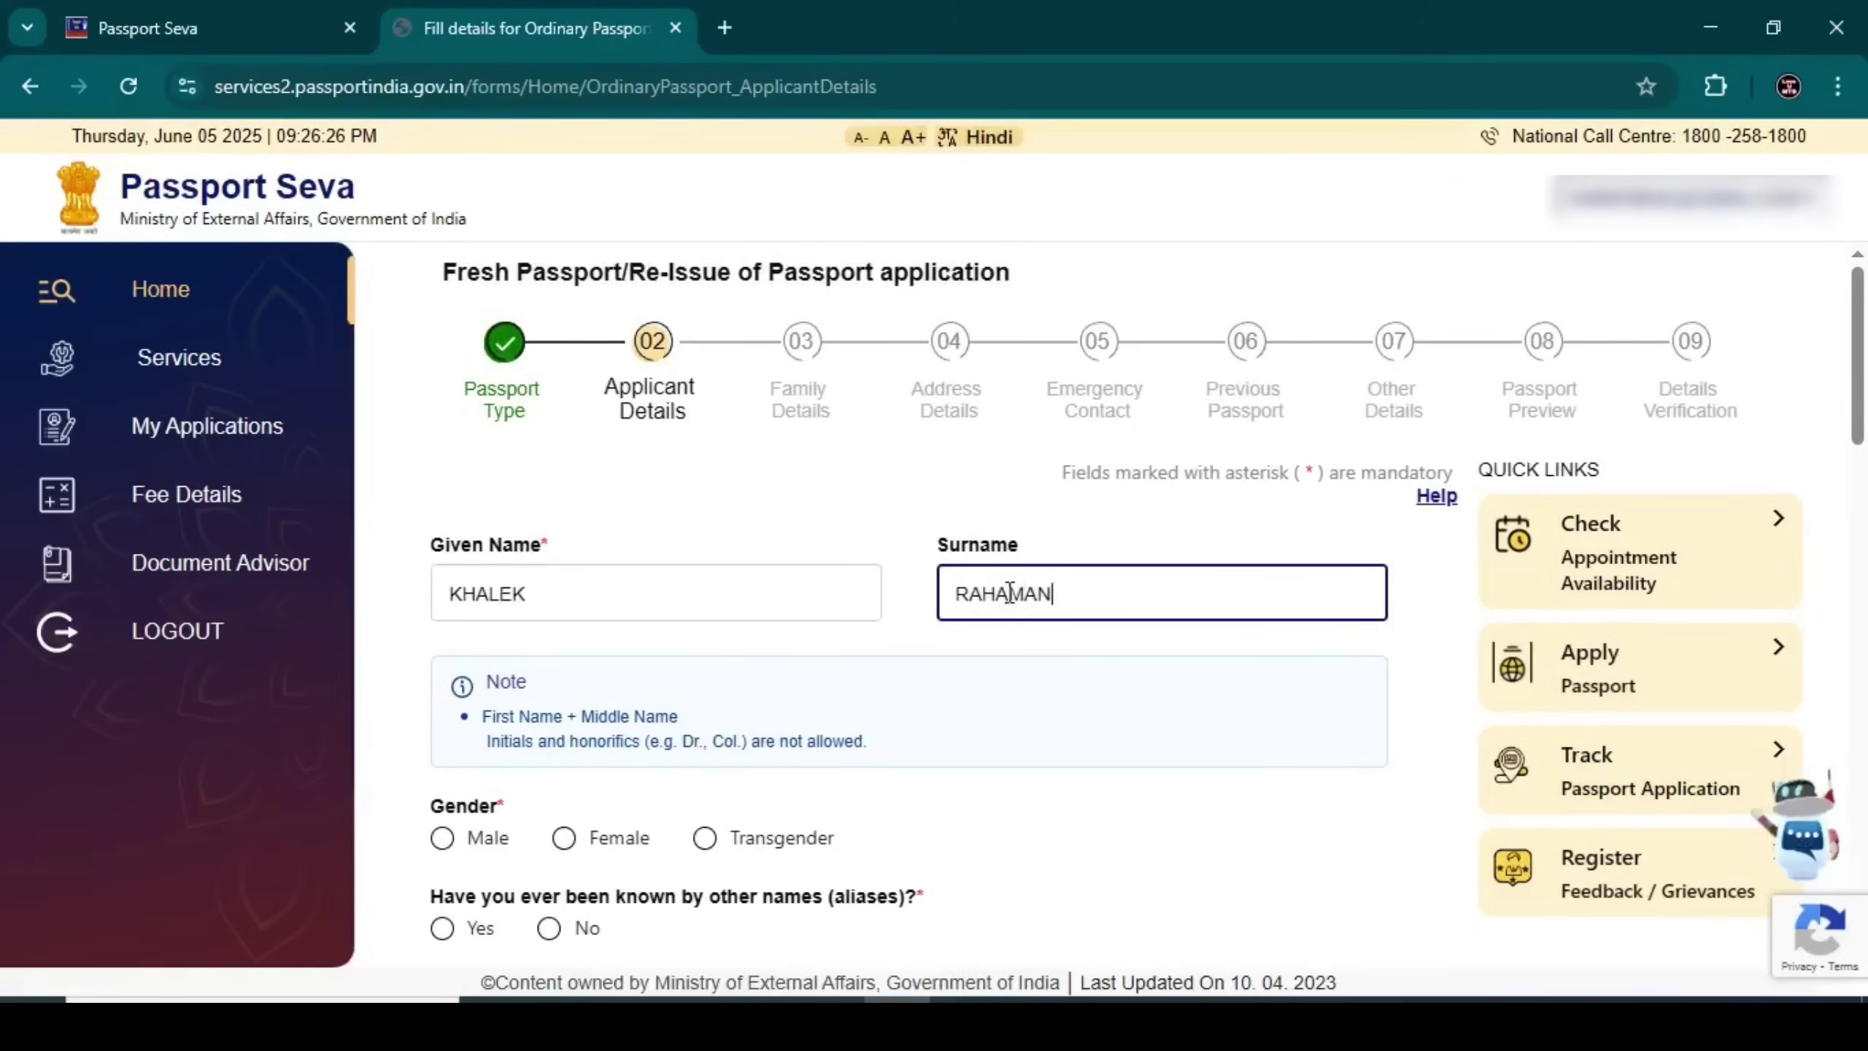
click(1028, 651)
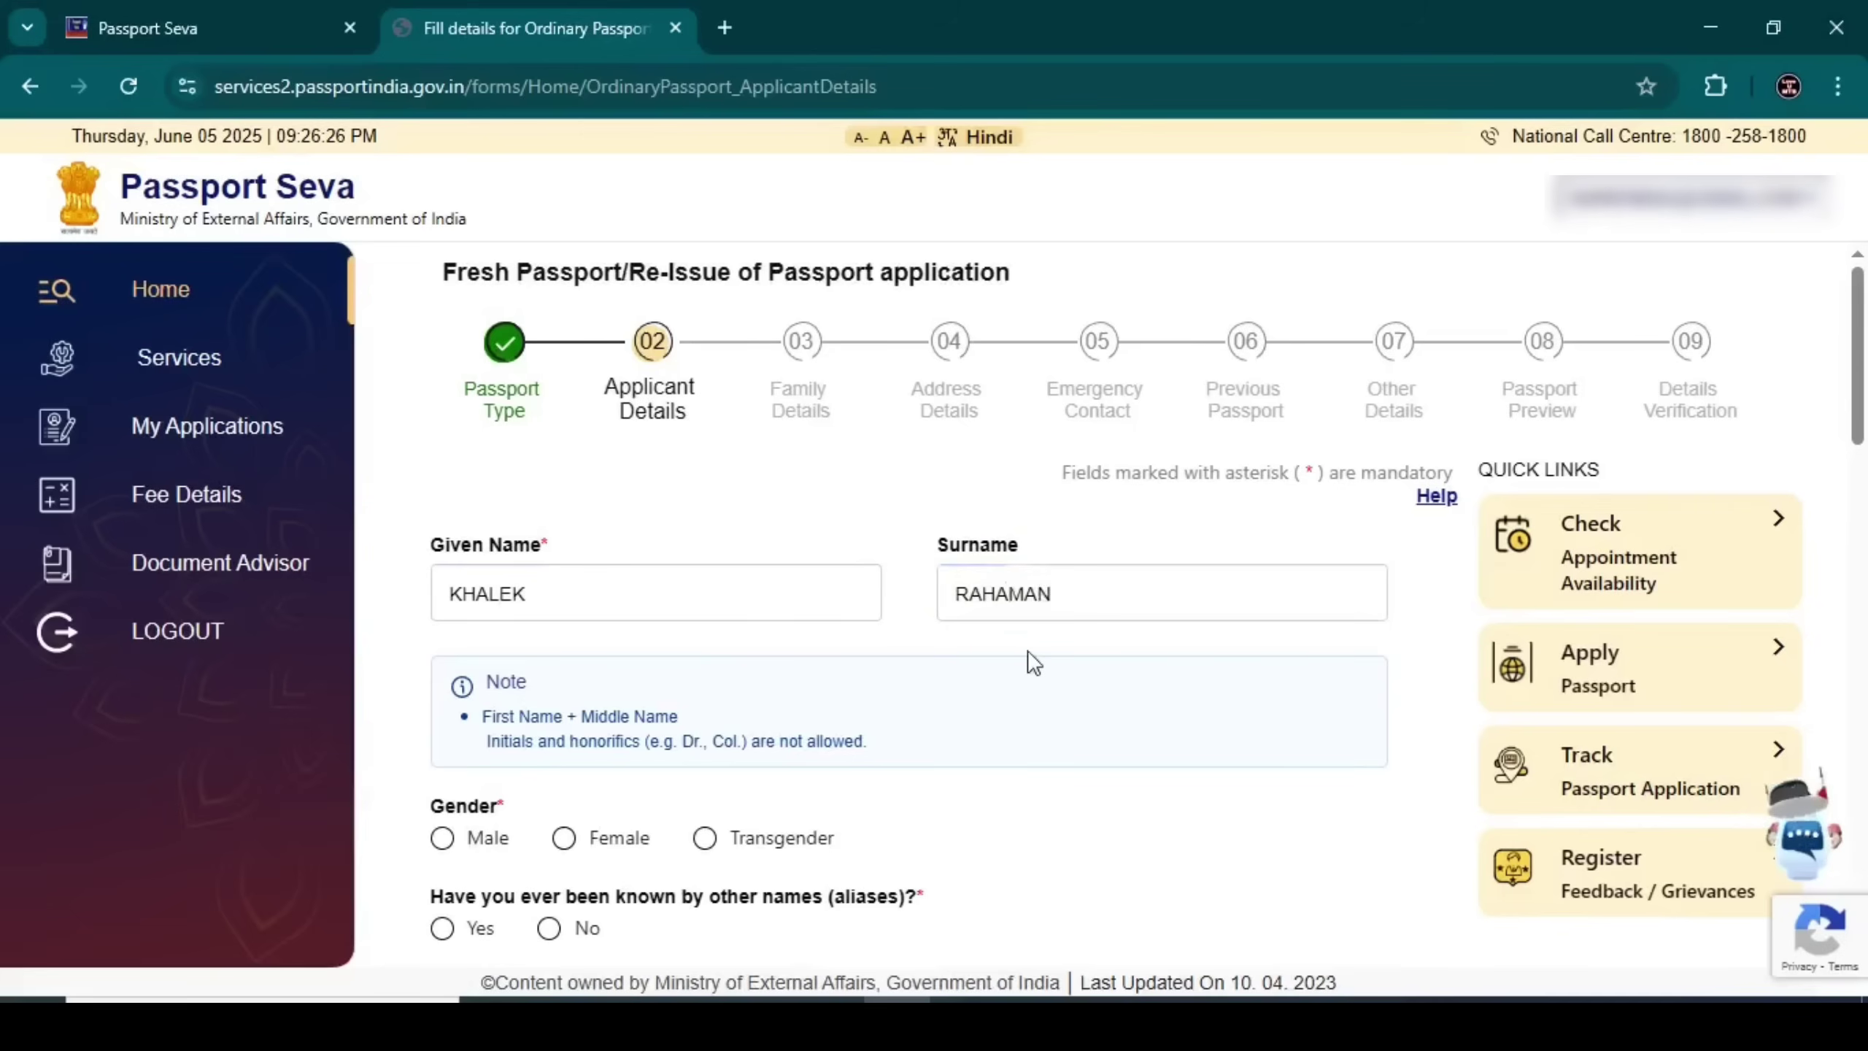
Set gender to Male and answer No to both alias-name and name-change questions
scroll(682, 657, down, 2)
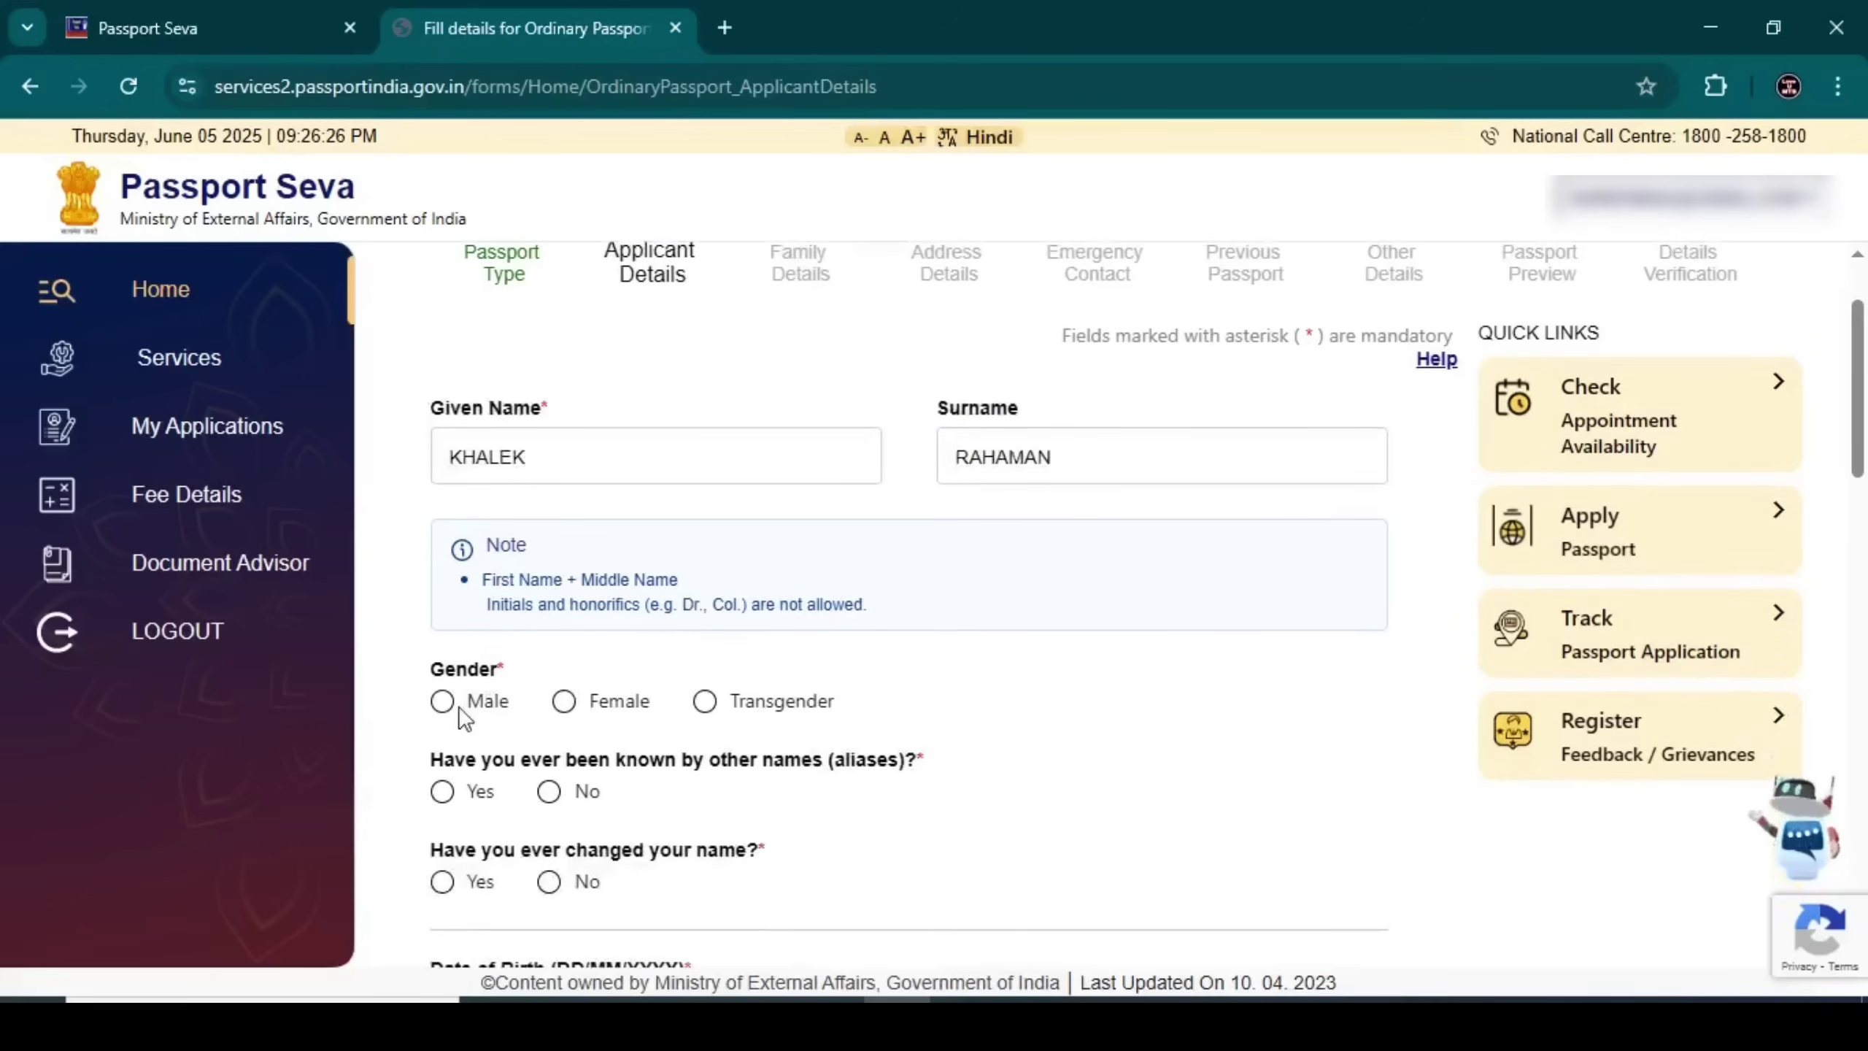
click(443, 702)
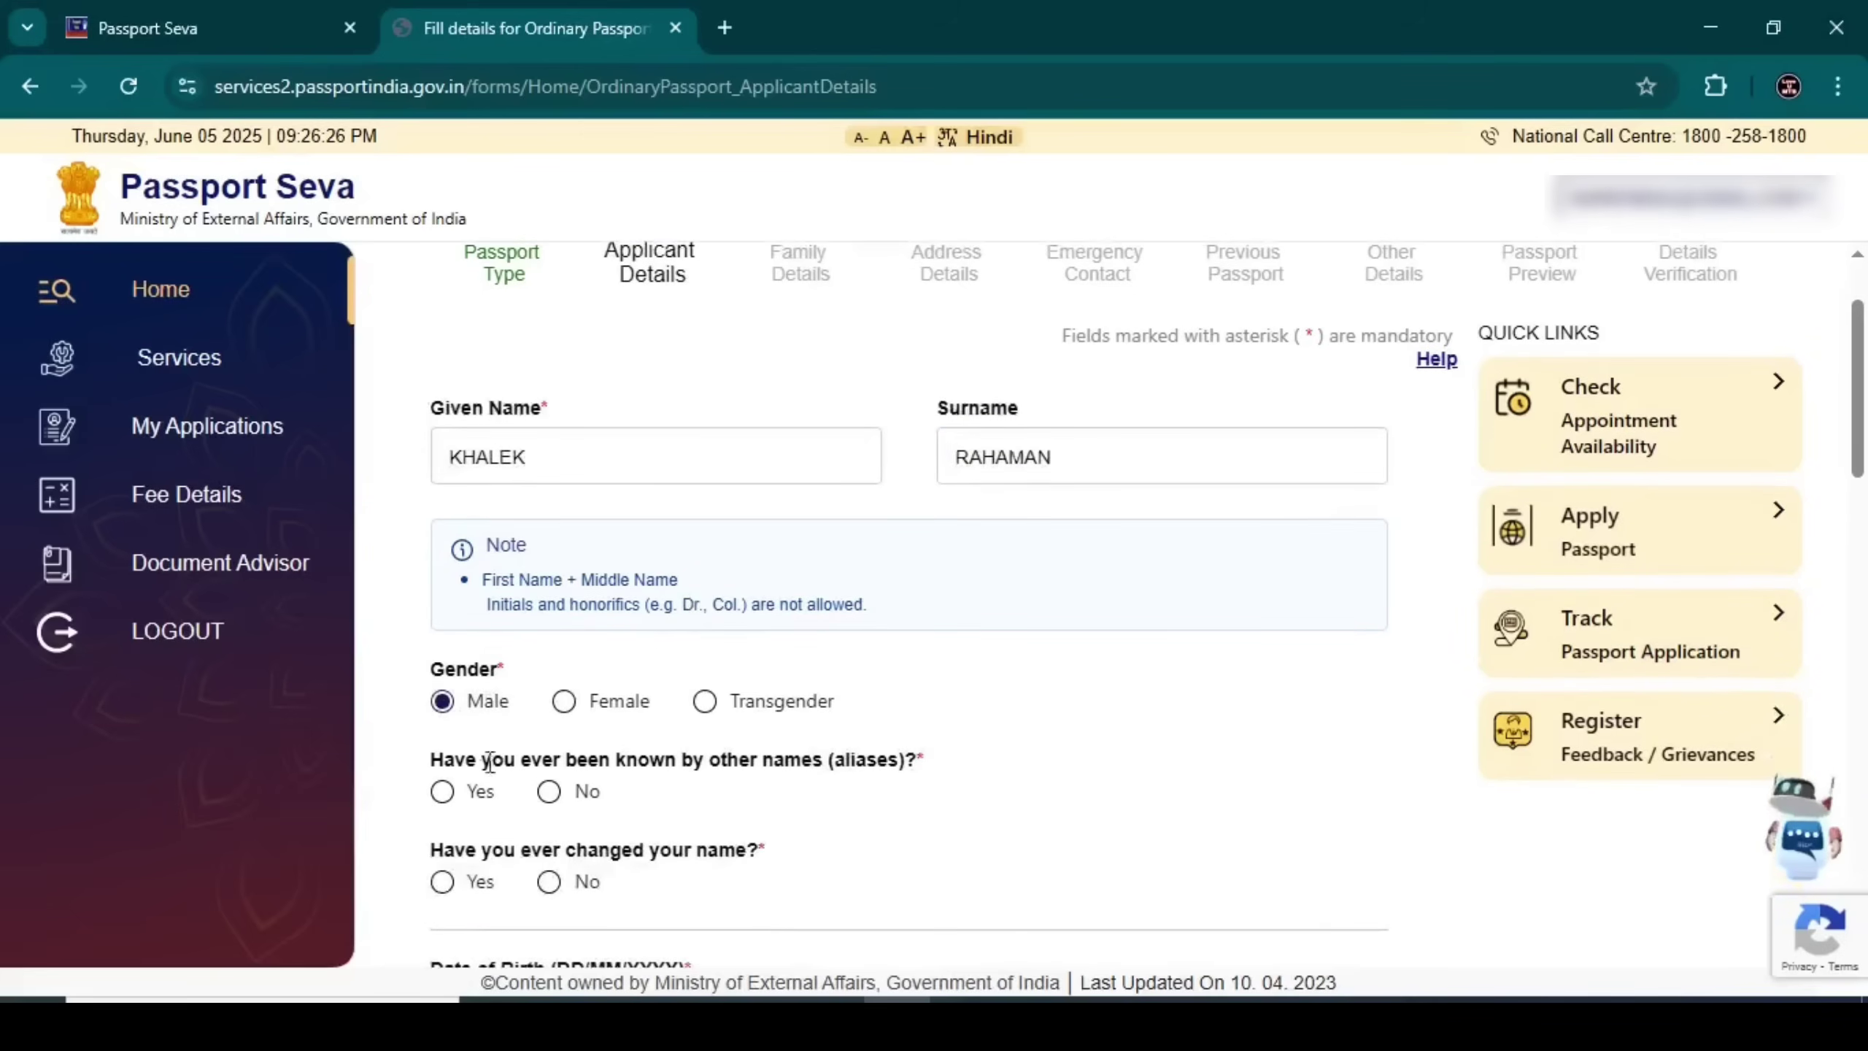
drag(433, 760, 802, 762)
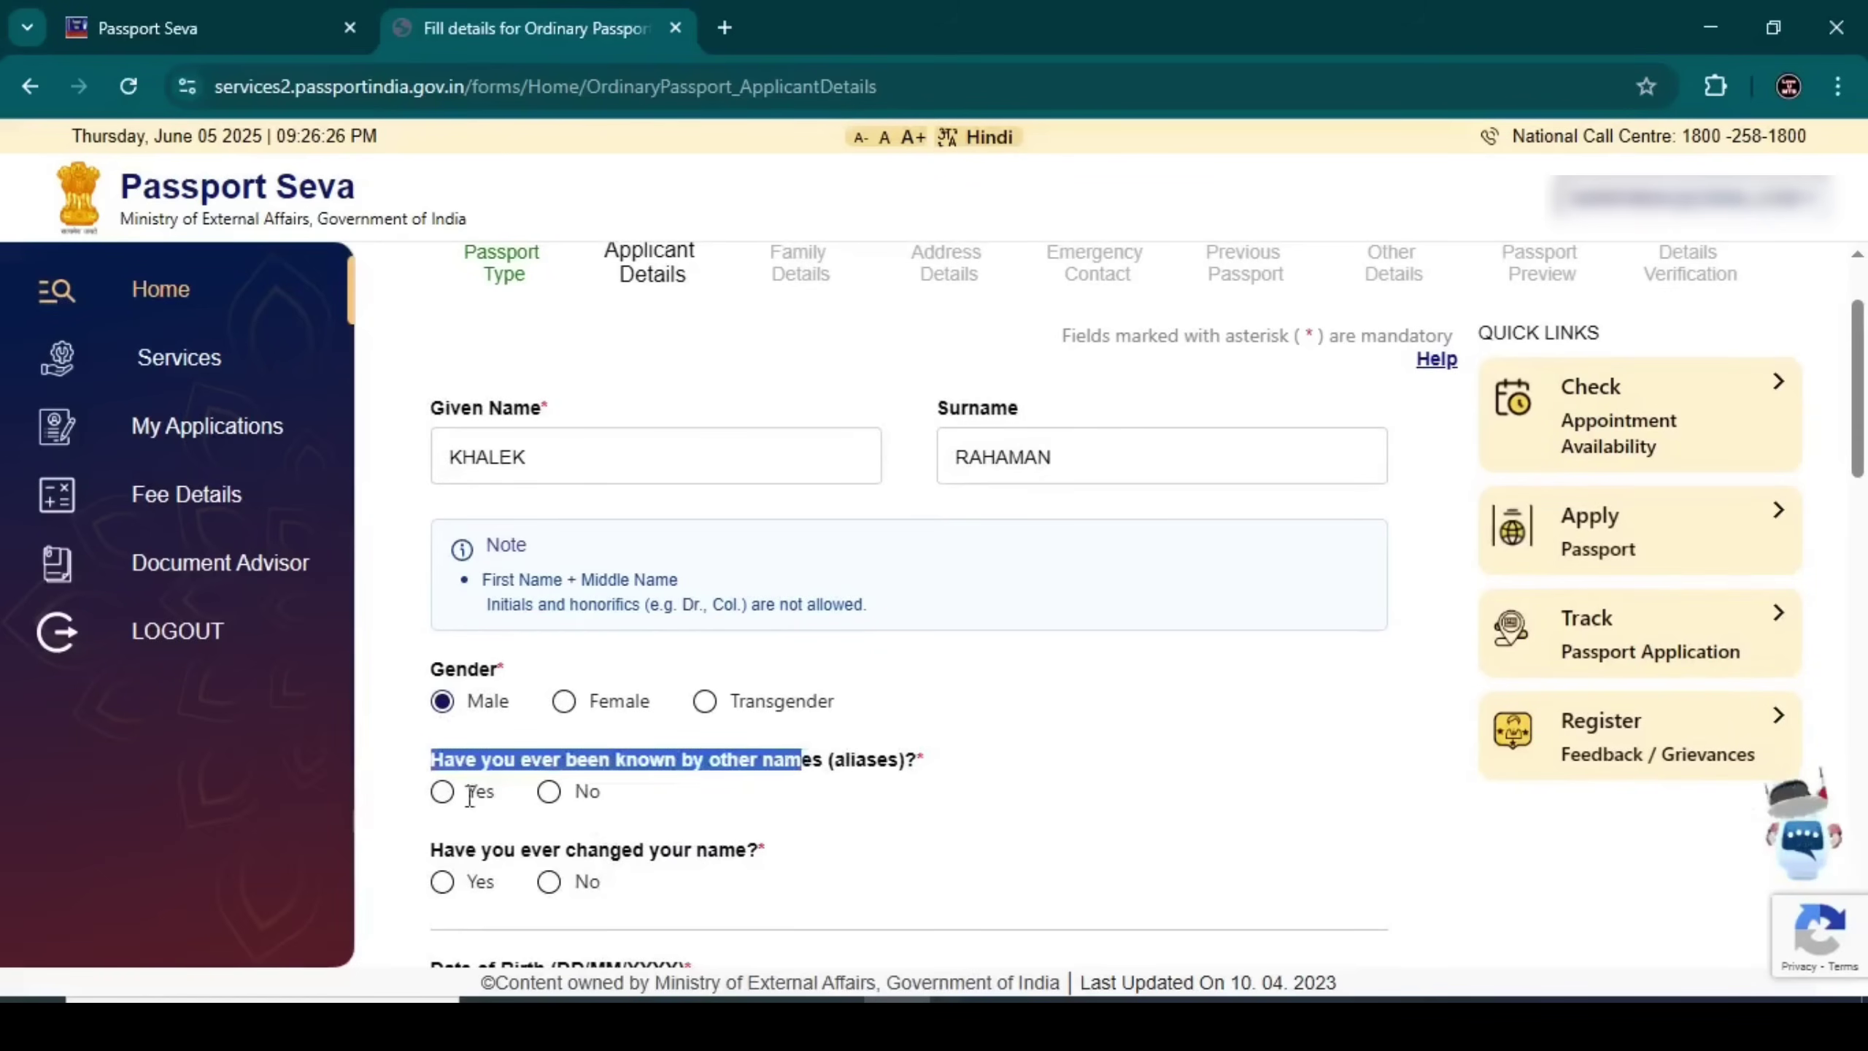
click(442, 793)
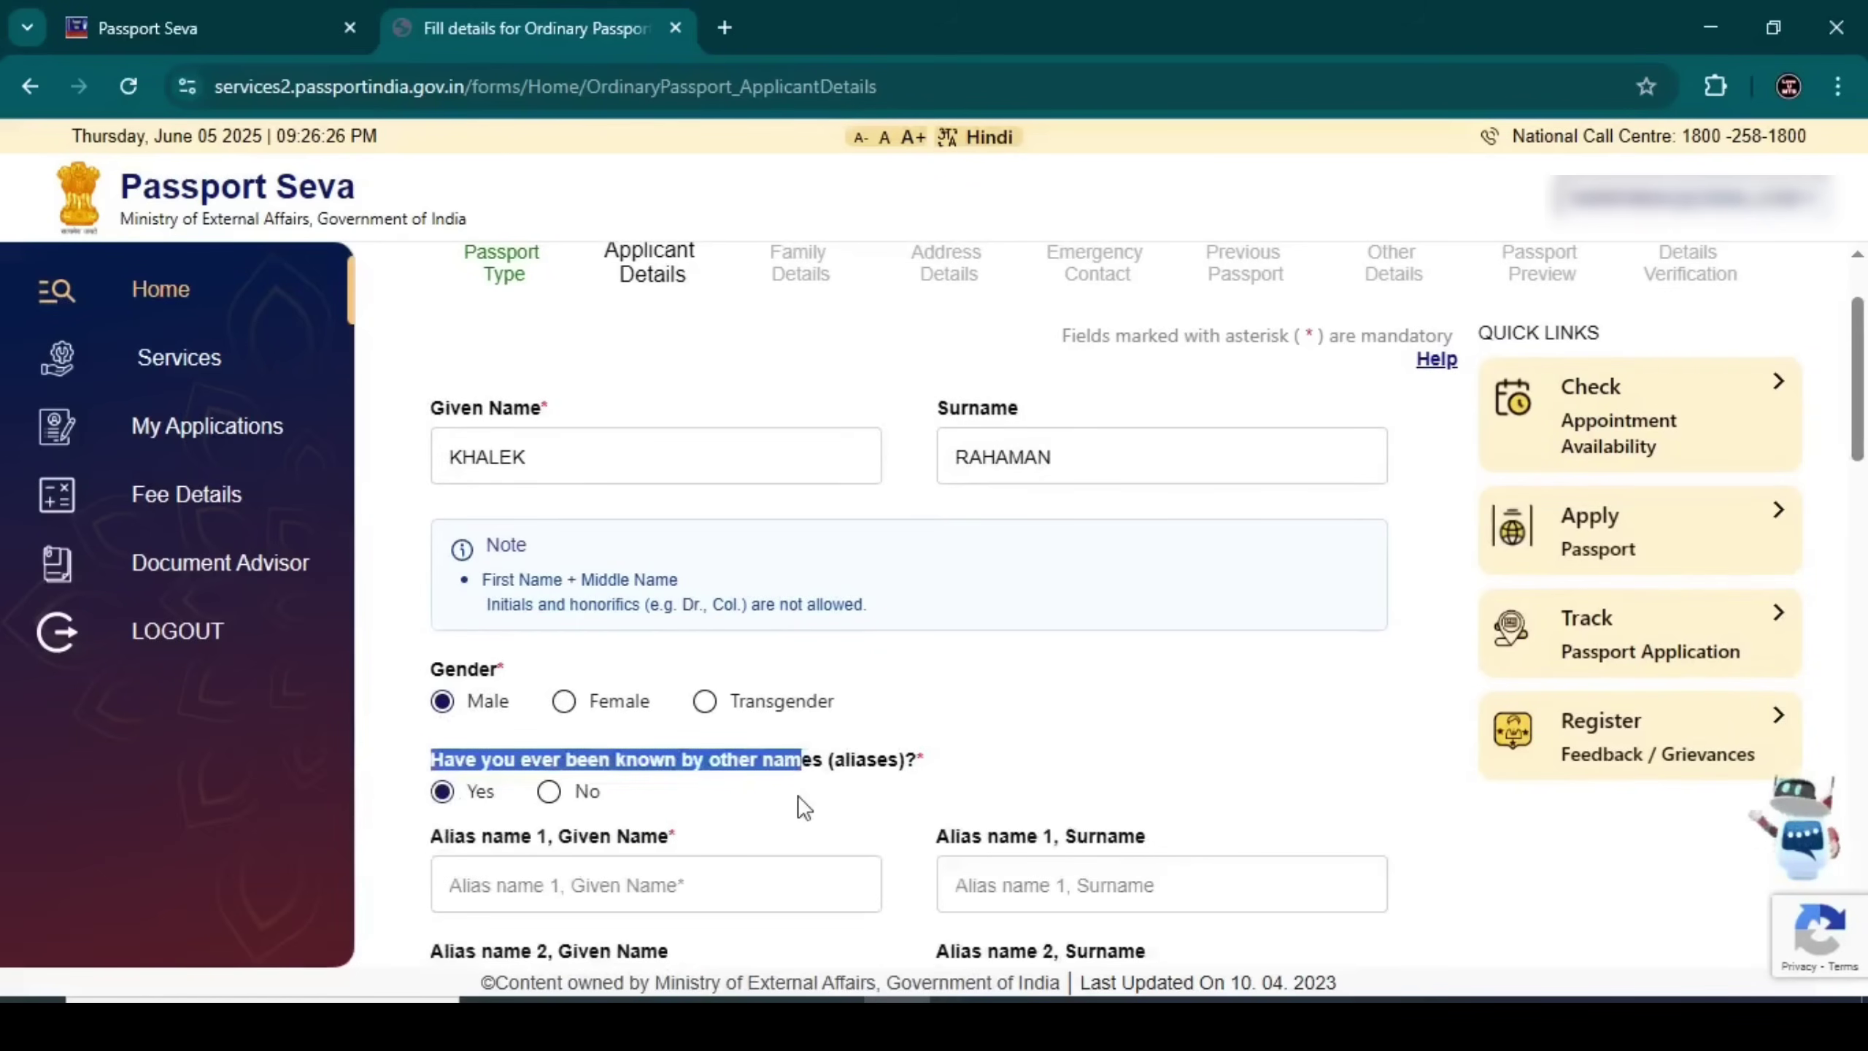
scroll(796, 780, down, 5)
scroll(797, 769, up, 1)
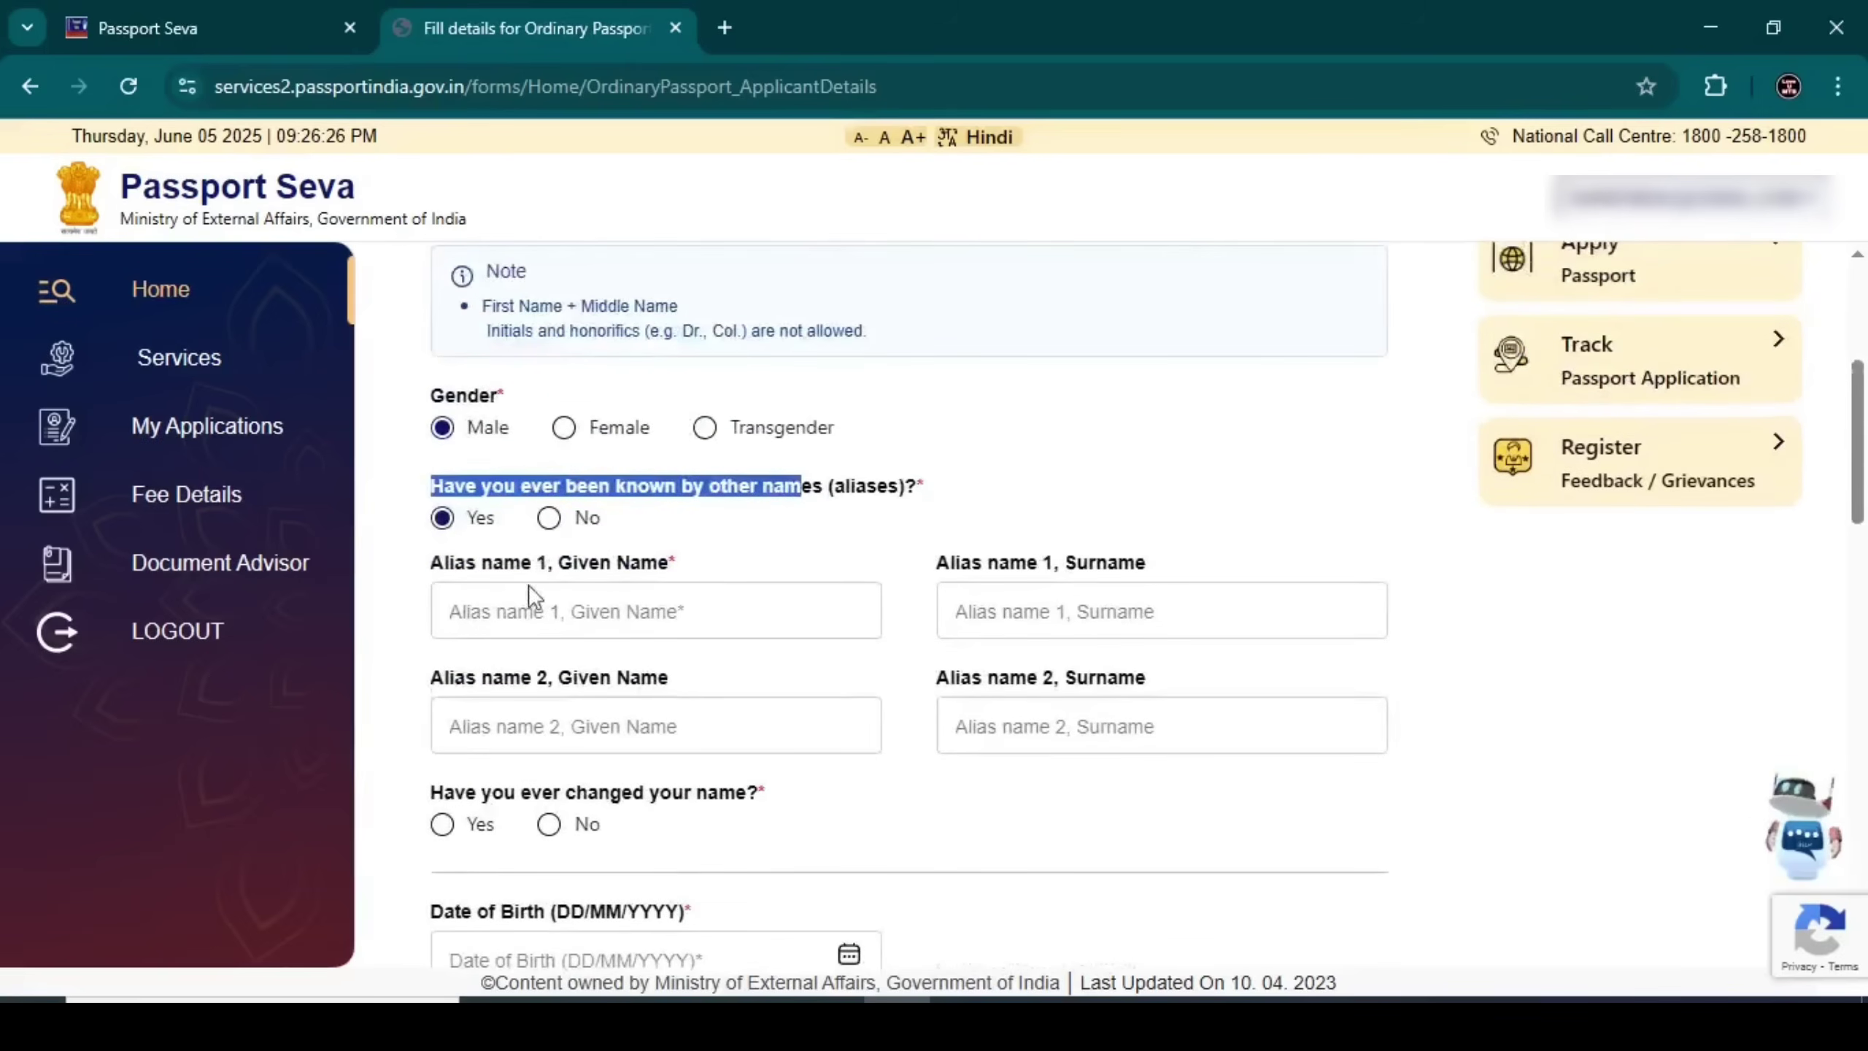
click(548, 521)
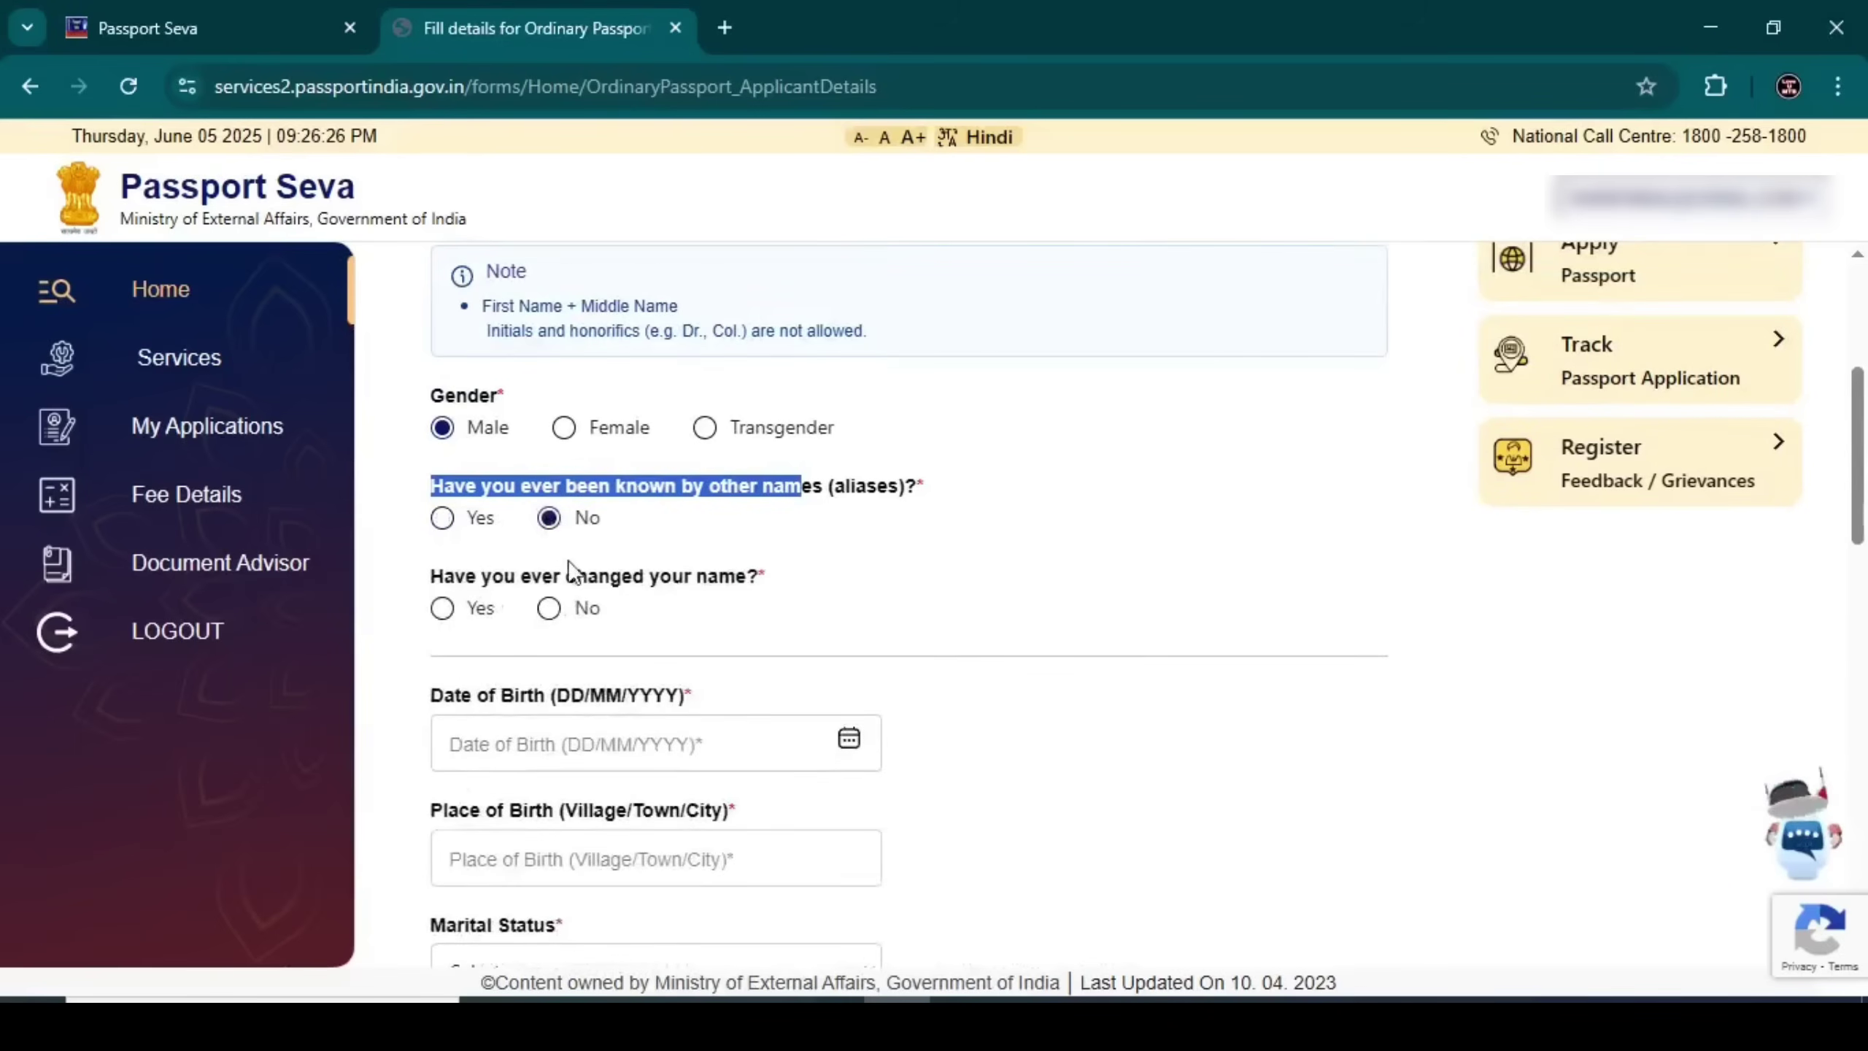
click(446, 612)
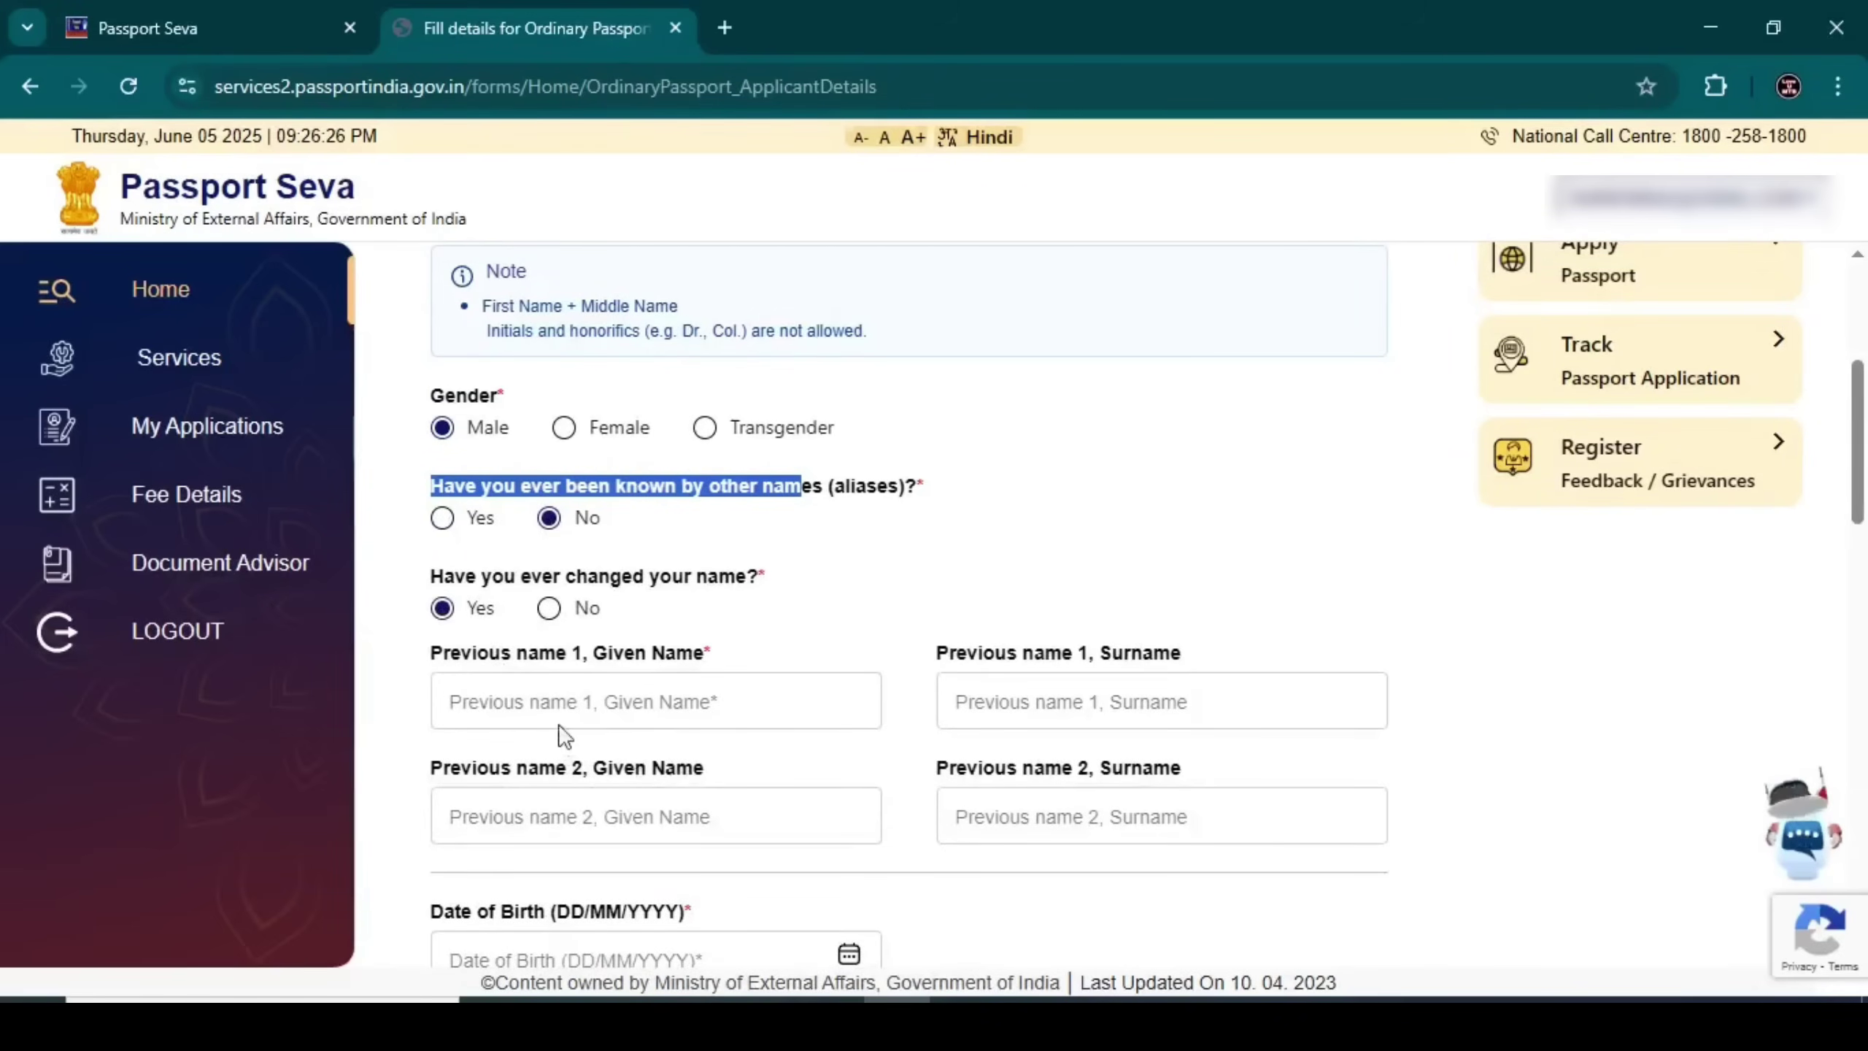
click(546, 612)
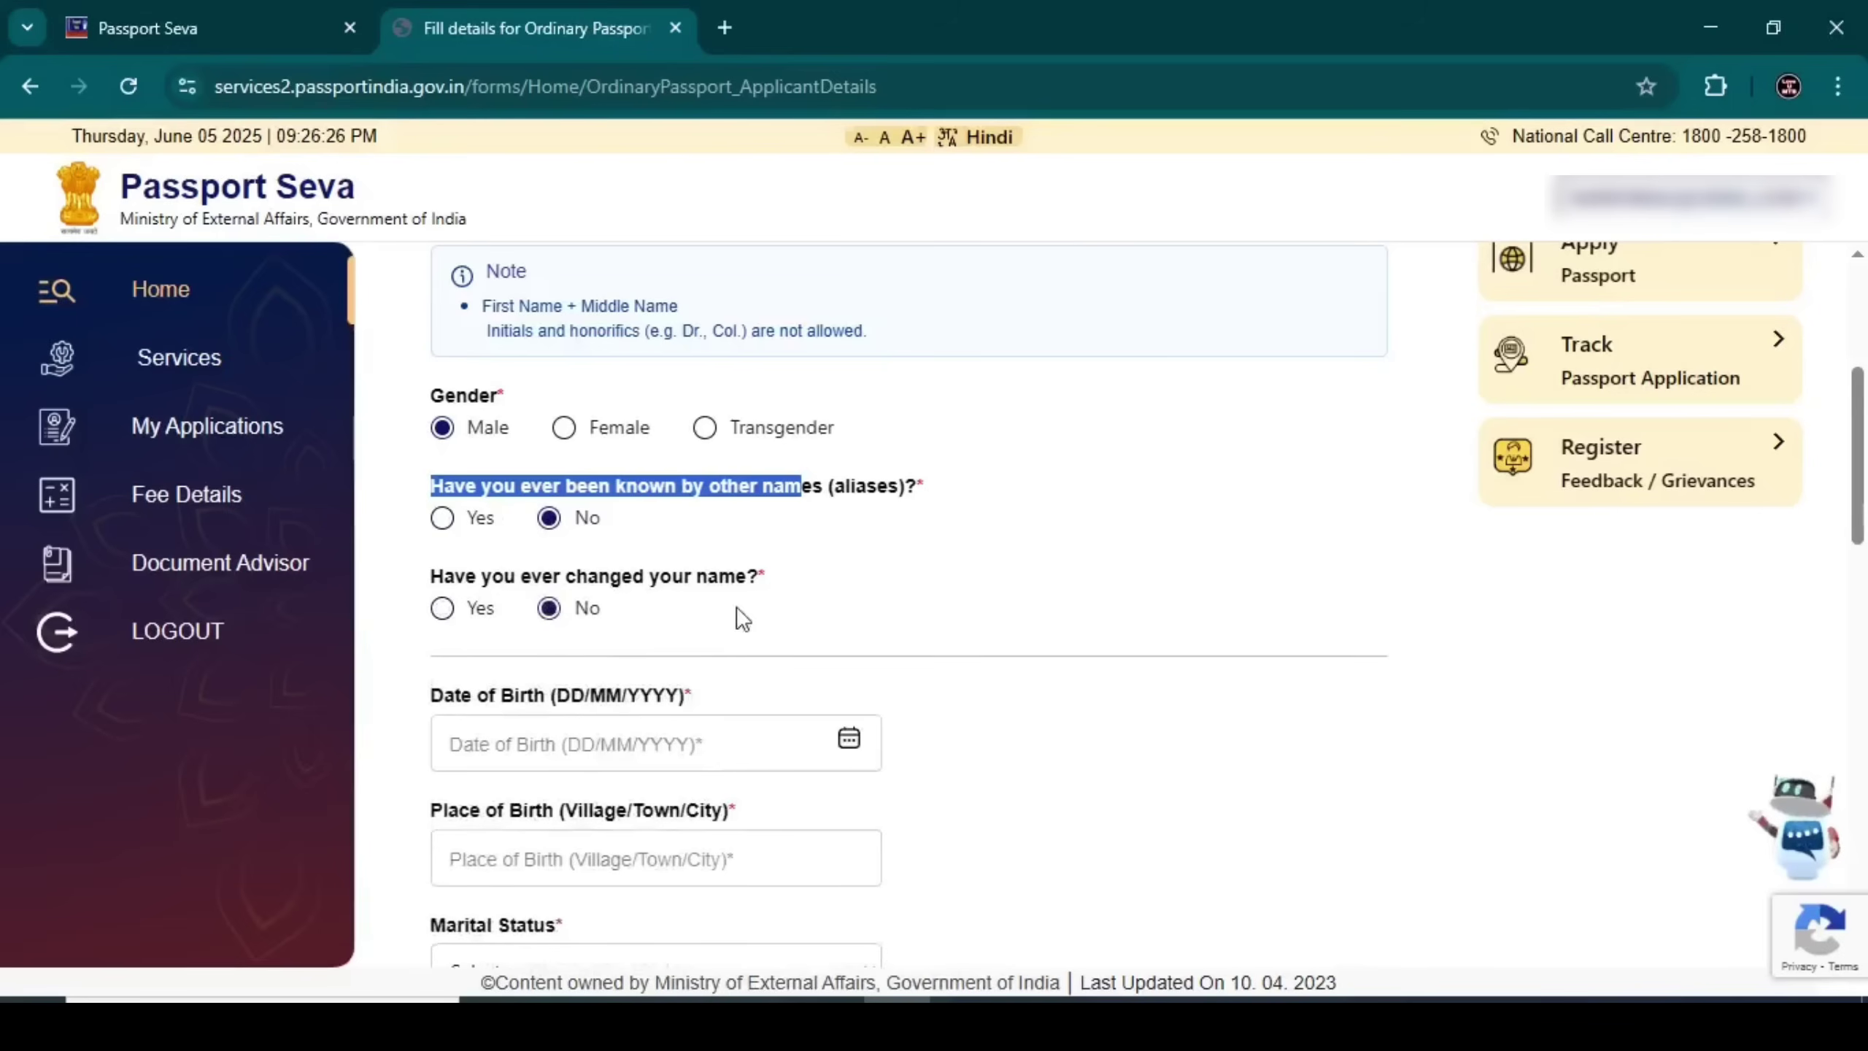
scroll(743, 603, down, 2)
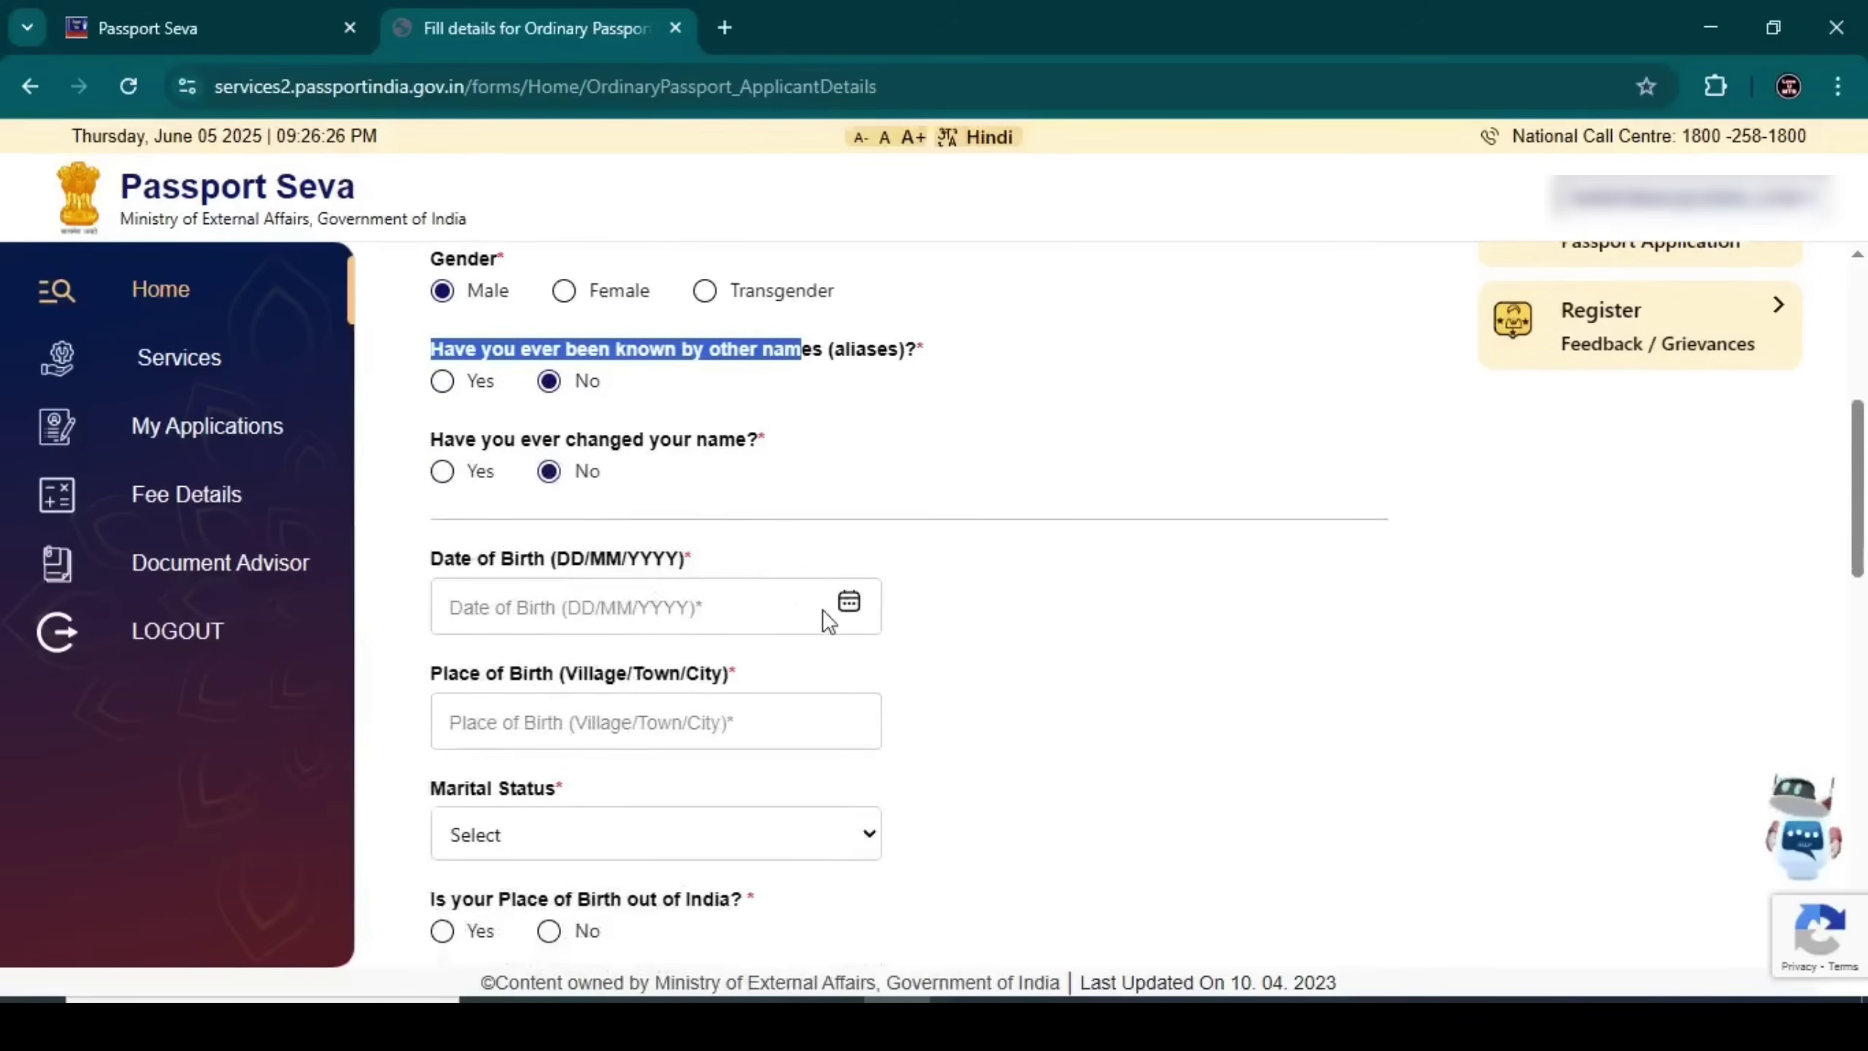
Pick the date of birth from the calendar and enter the place of birth
click(849, 605)
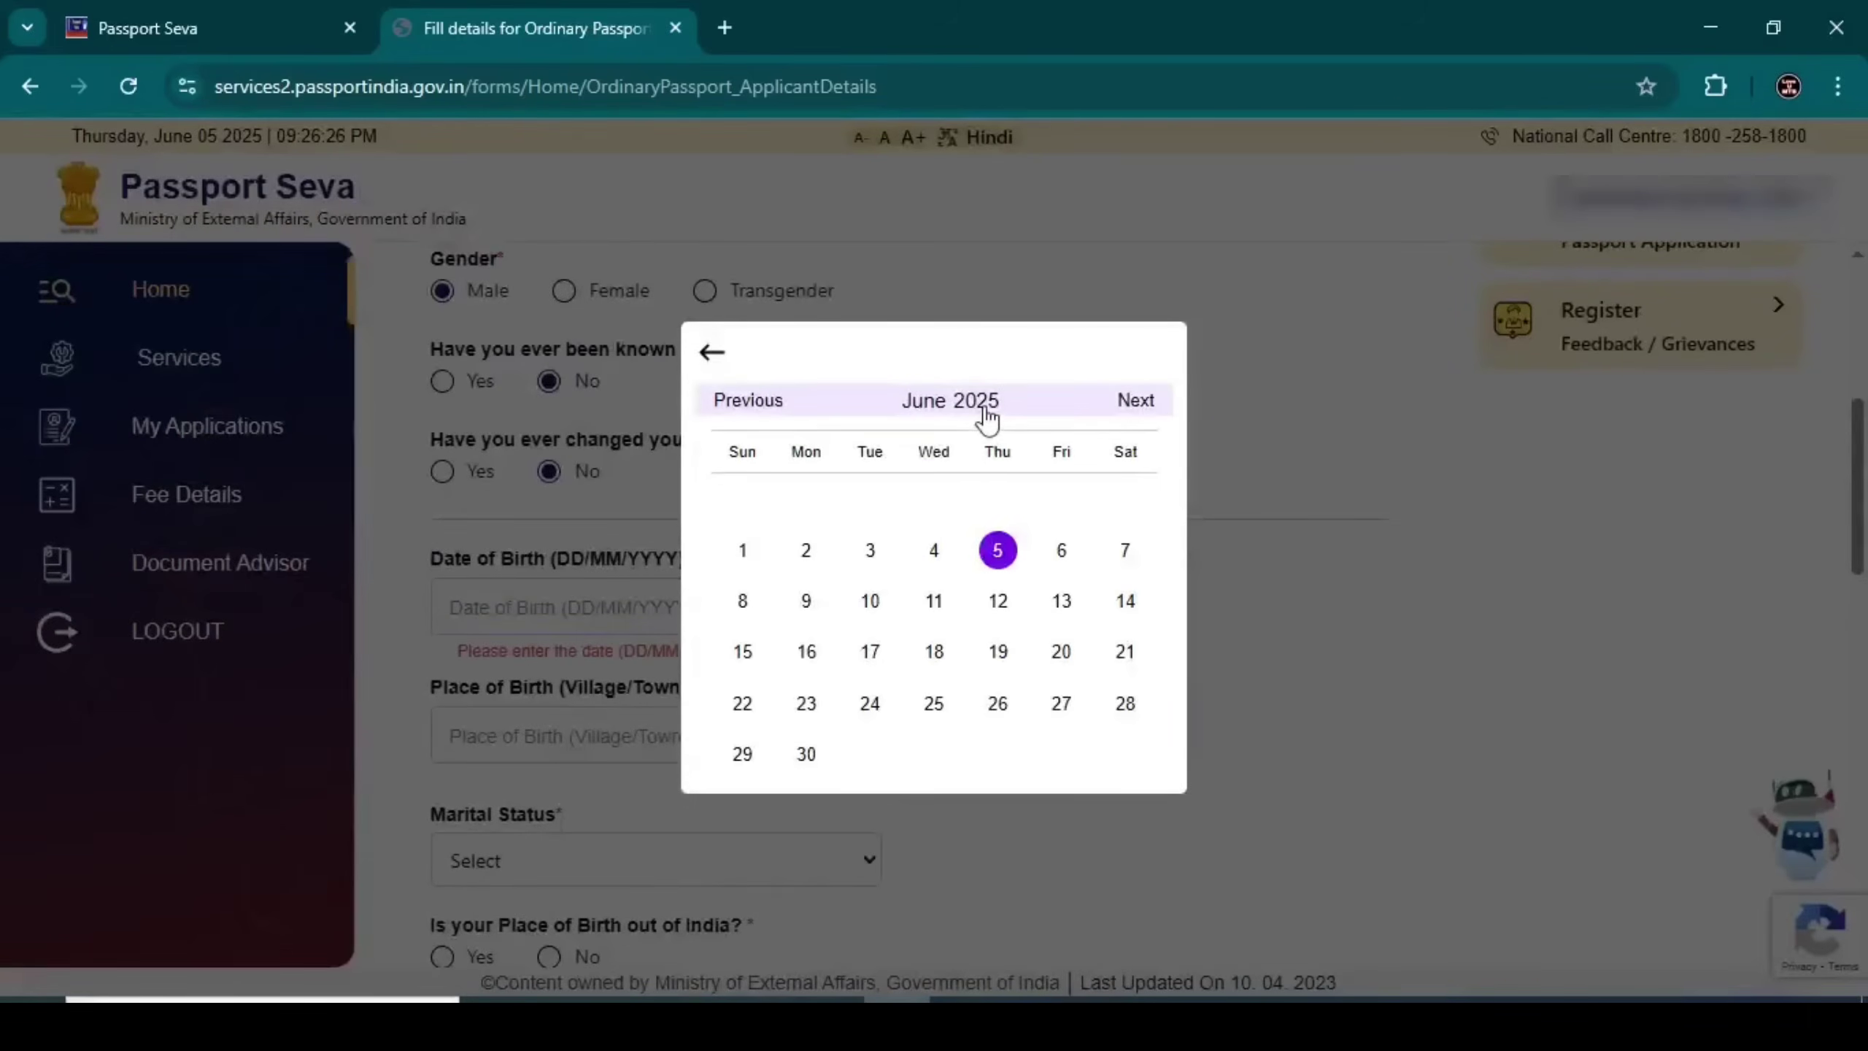
click(984, 405)
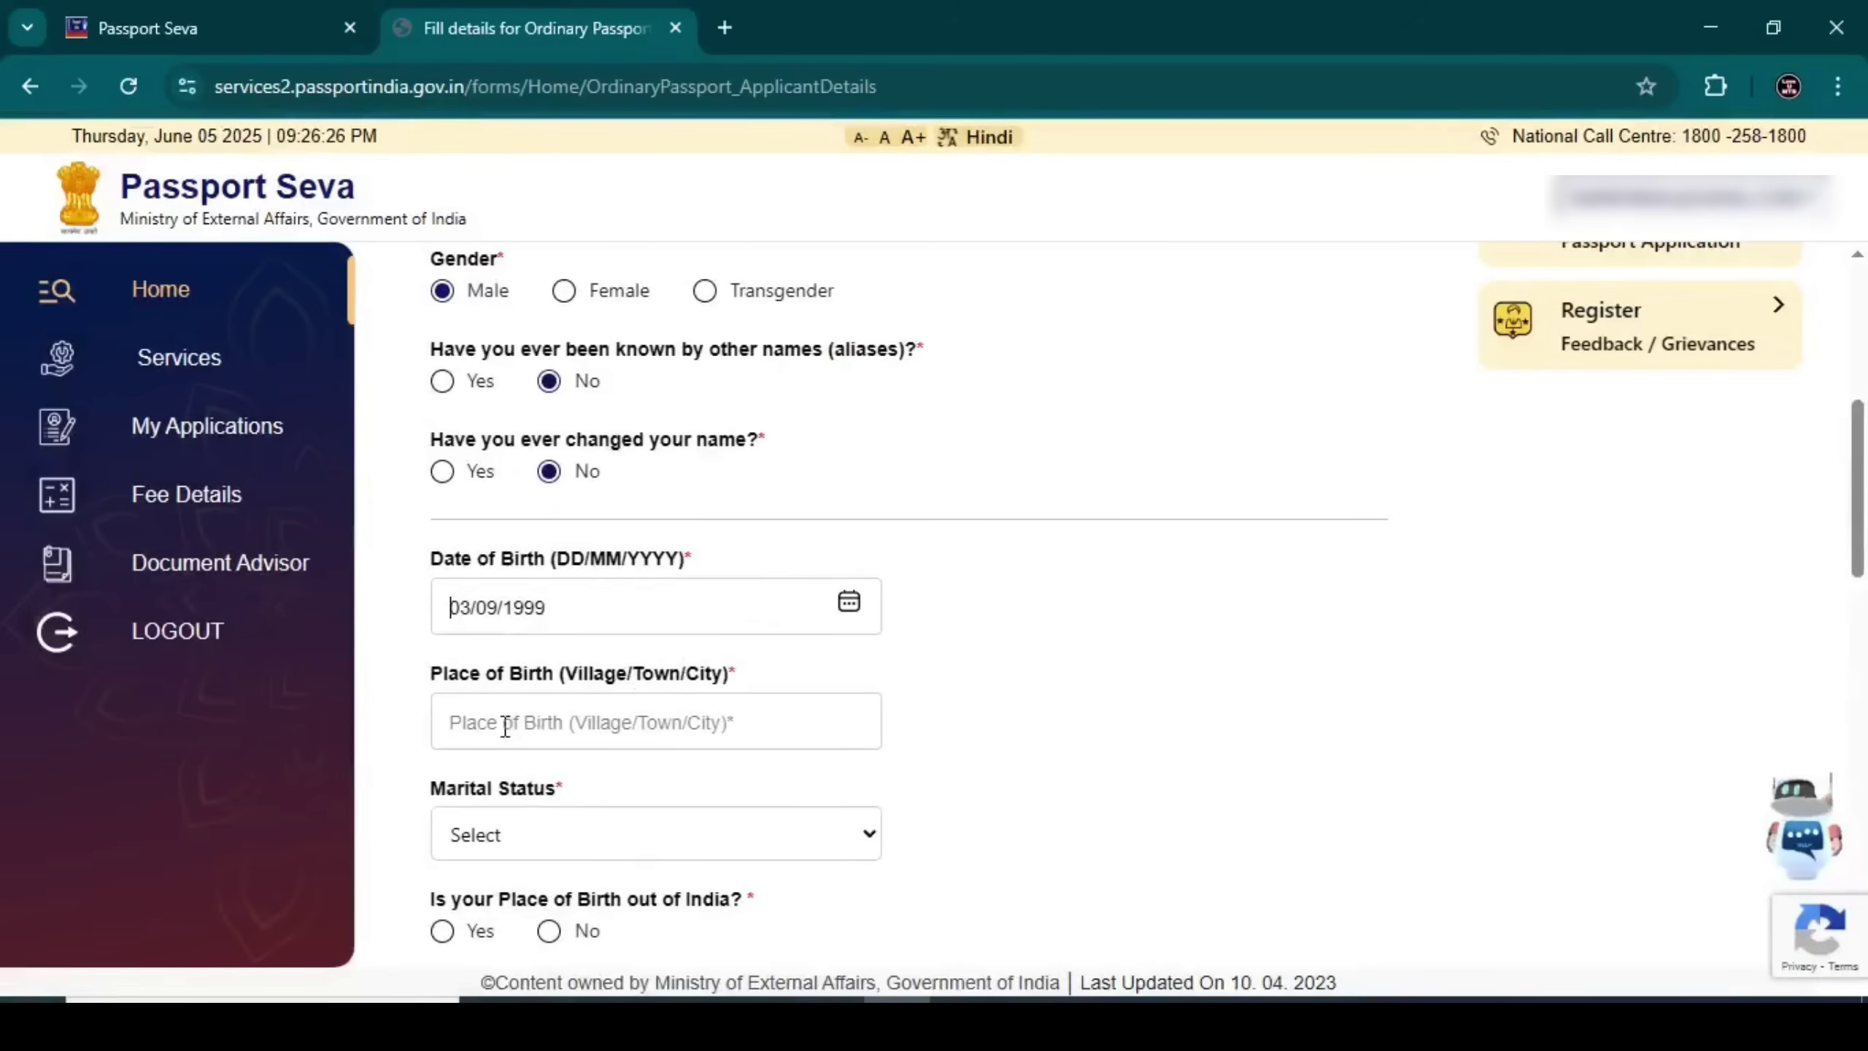
click(506, 727)
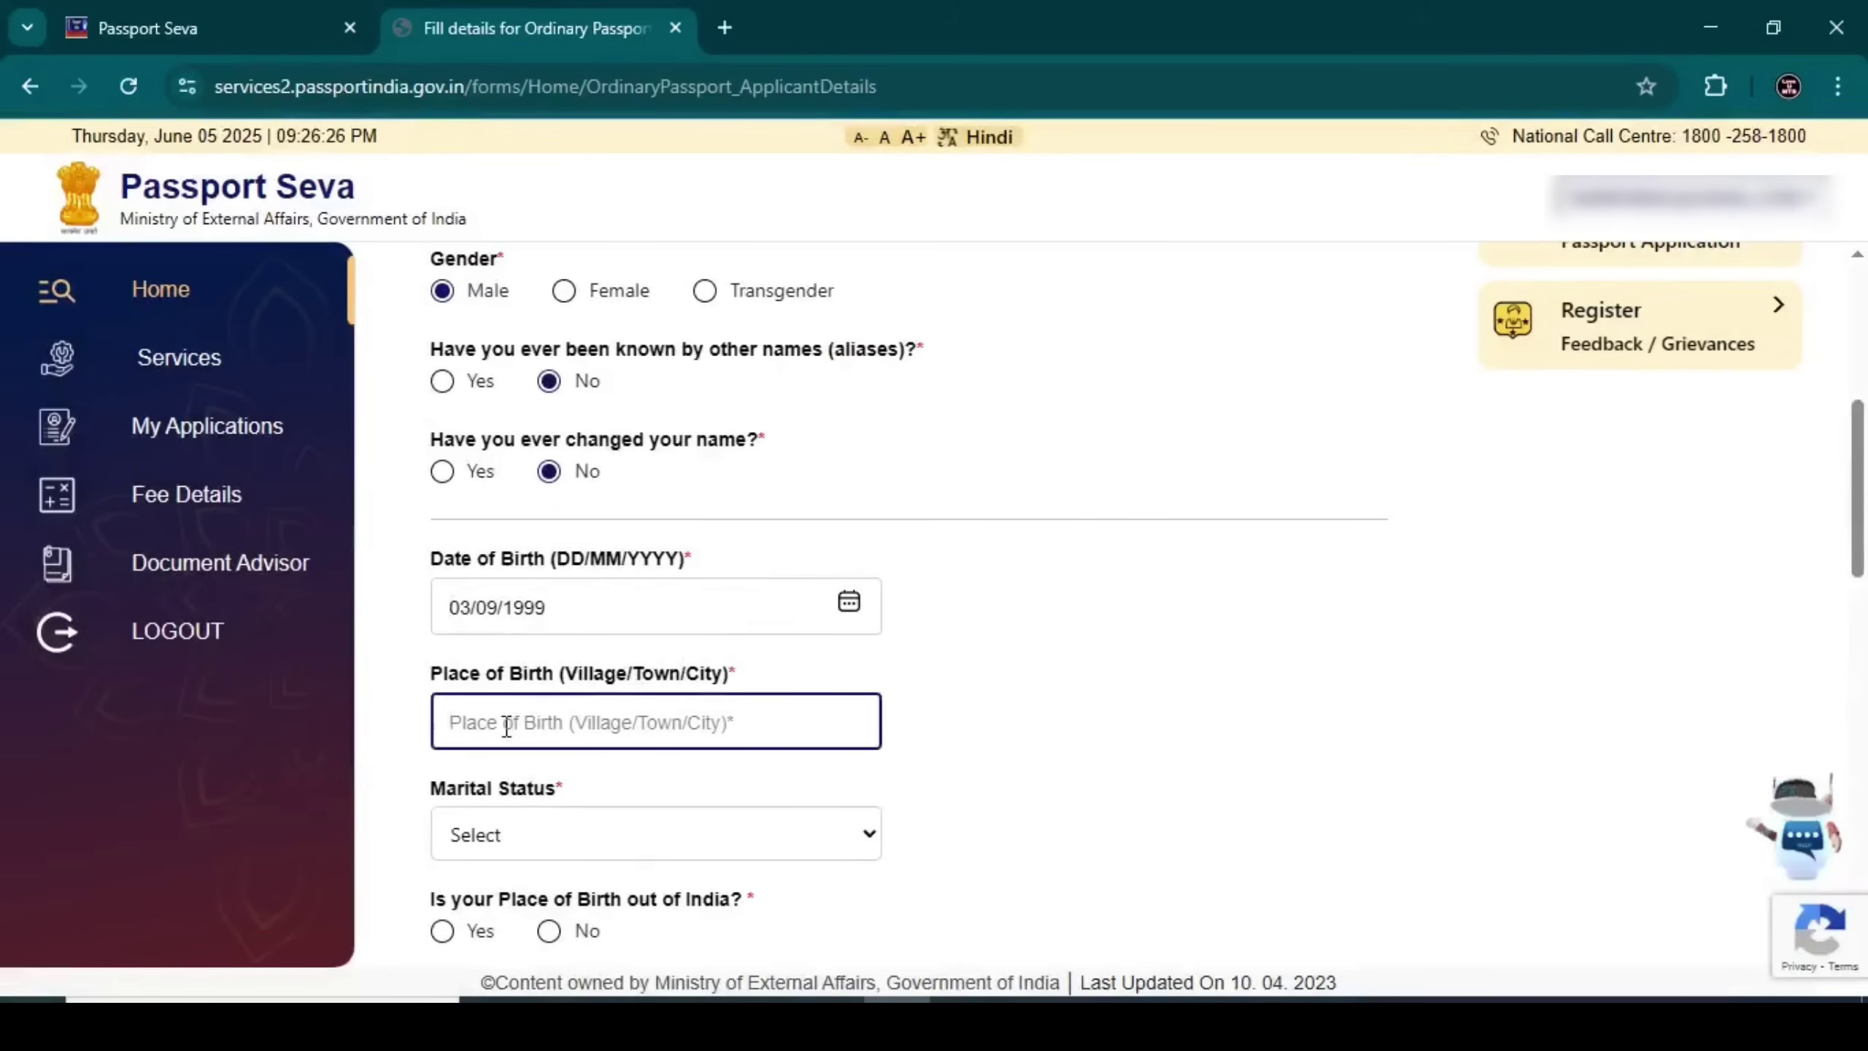
text(DAR)
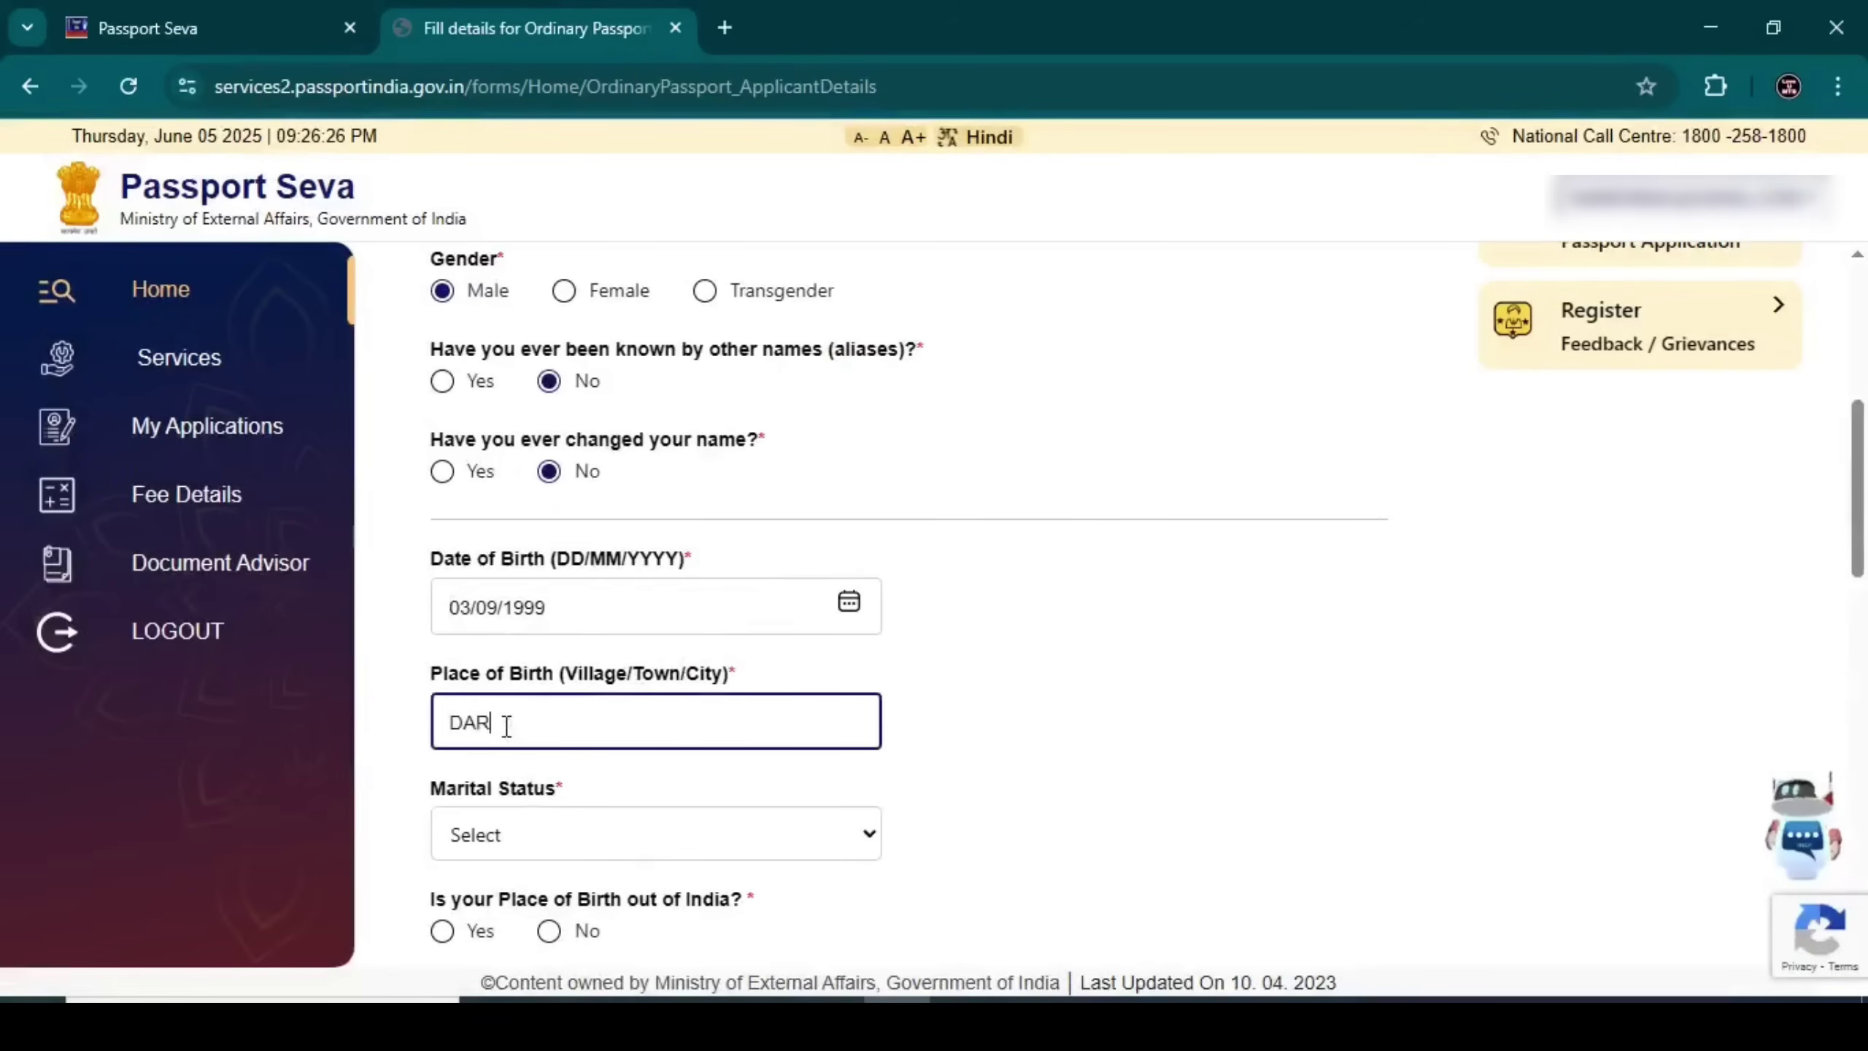
text(IBASH)
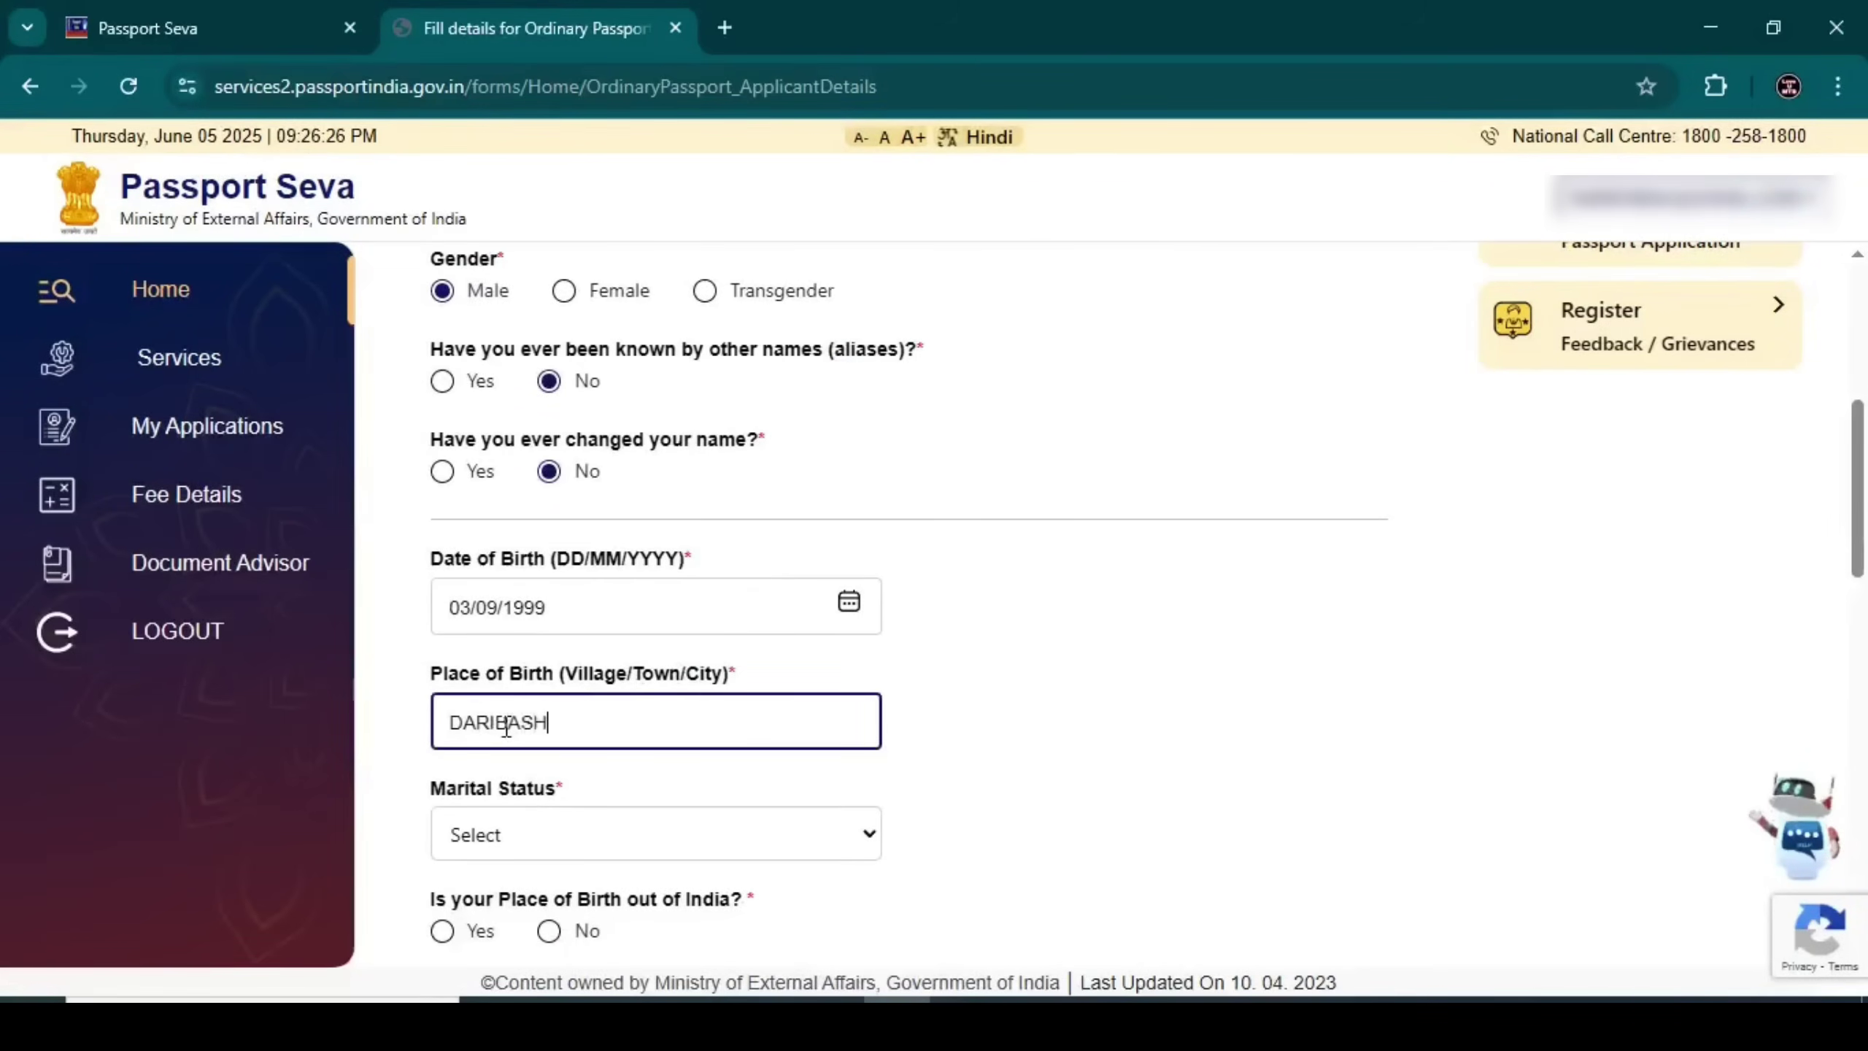
Set the marital status, settling on Married
click(516, 839)
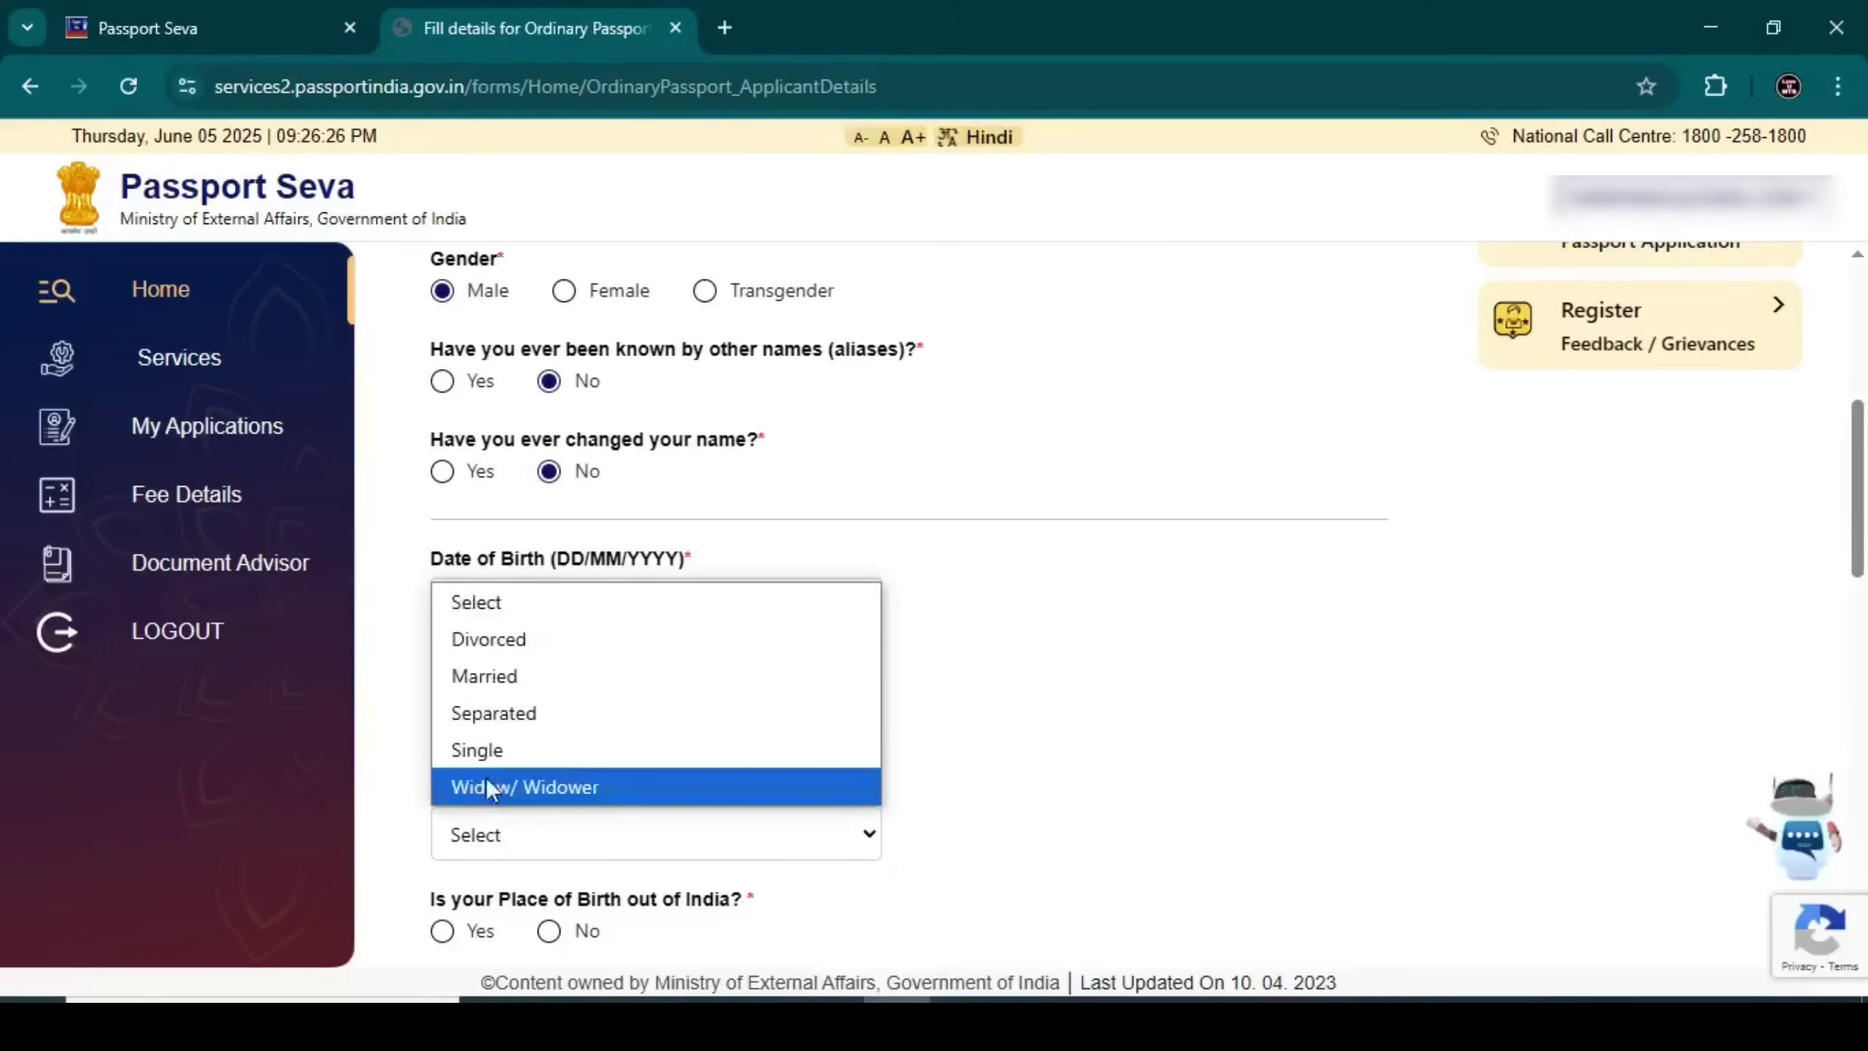
click(491, 752)
click(490, 839)
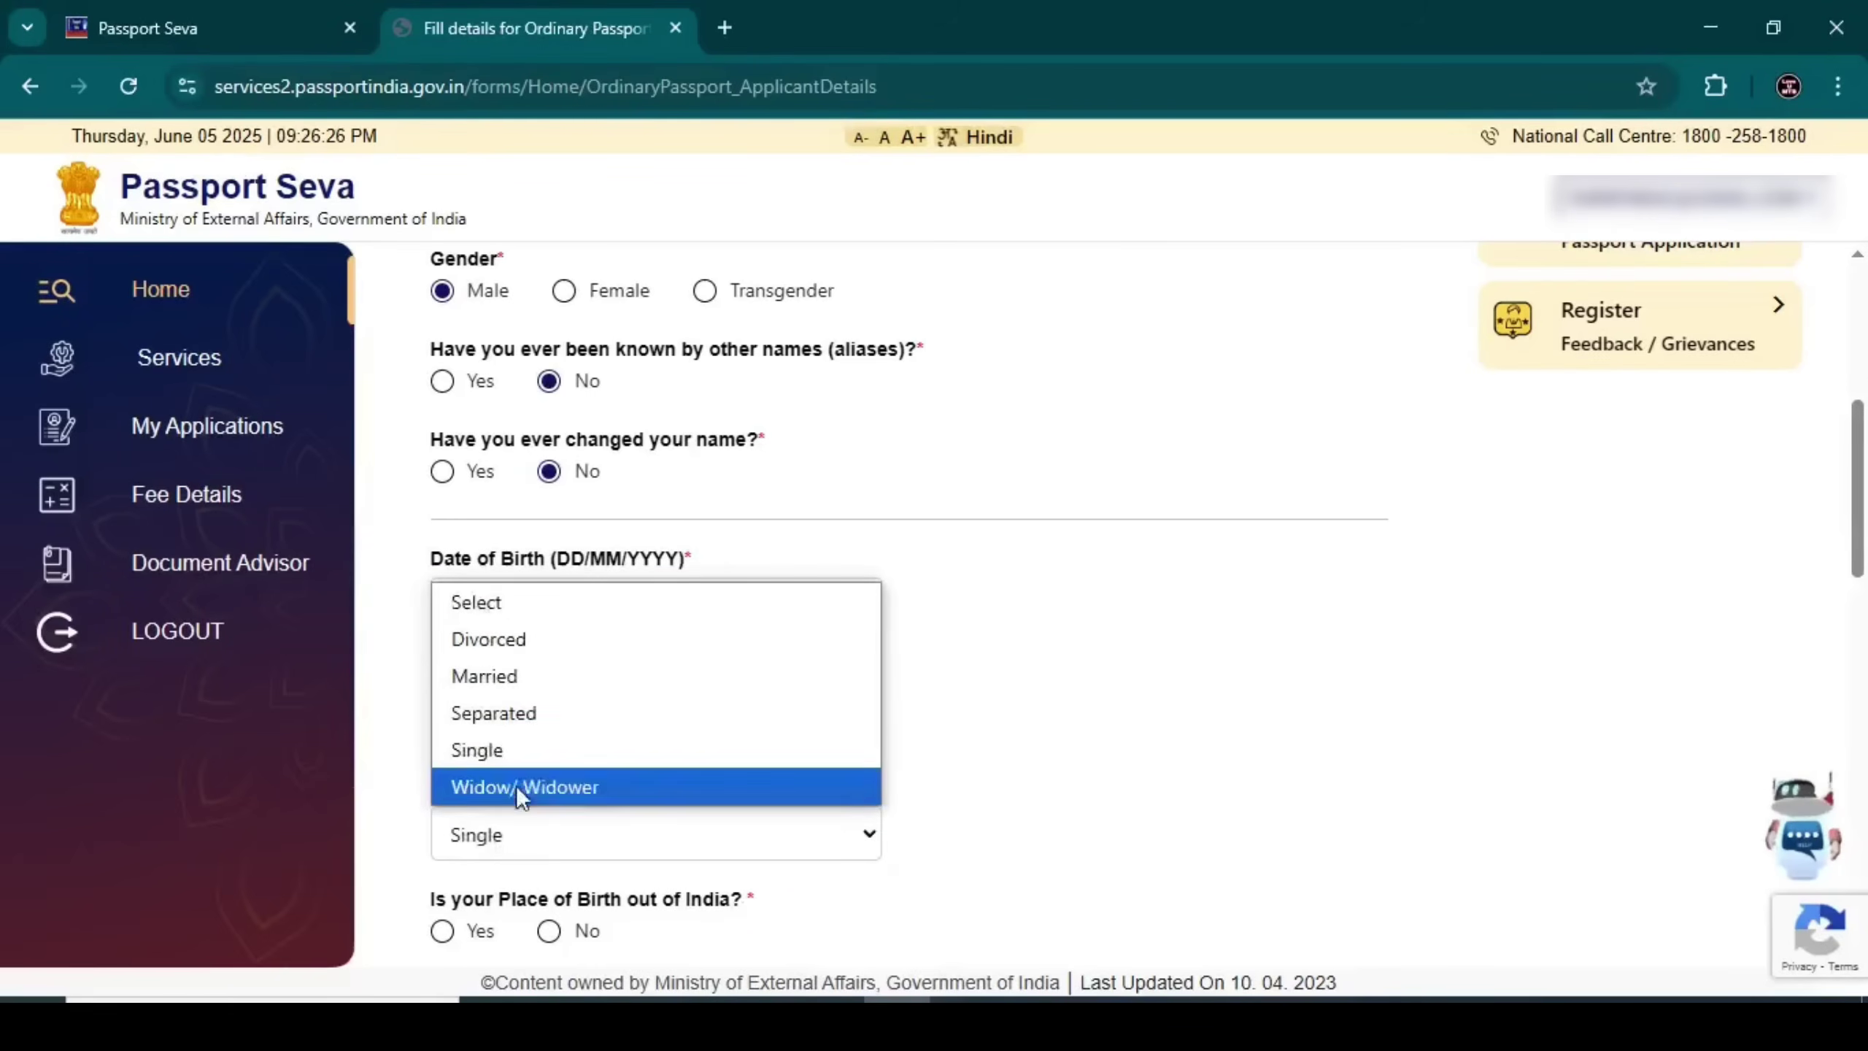
click(513, 681)
click(496, 835)
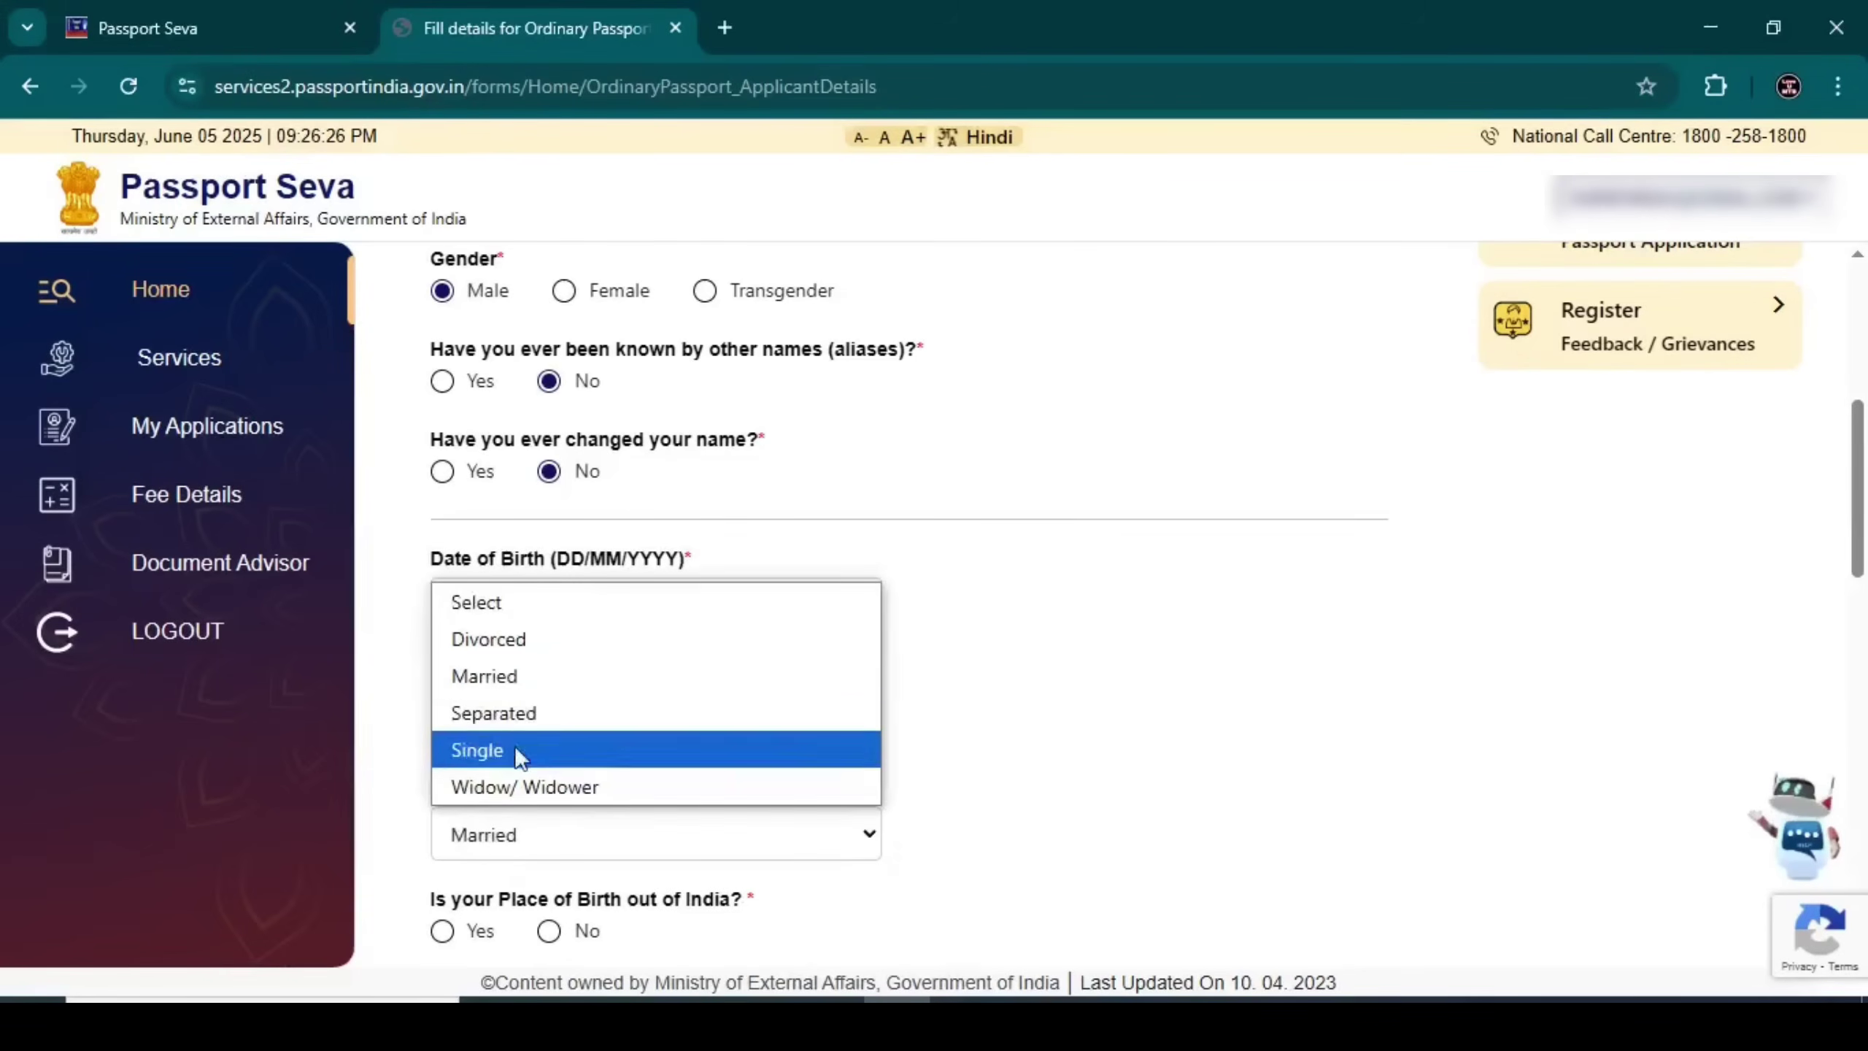
click(499, 644)
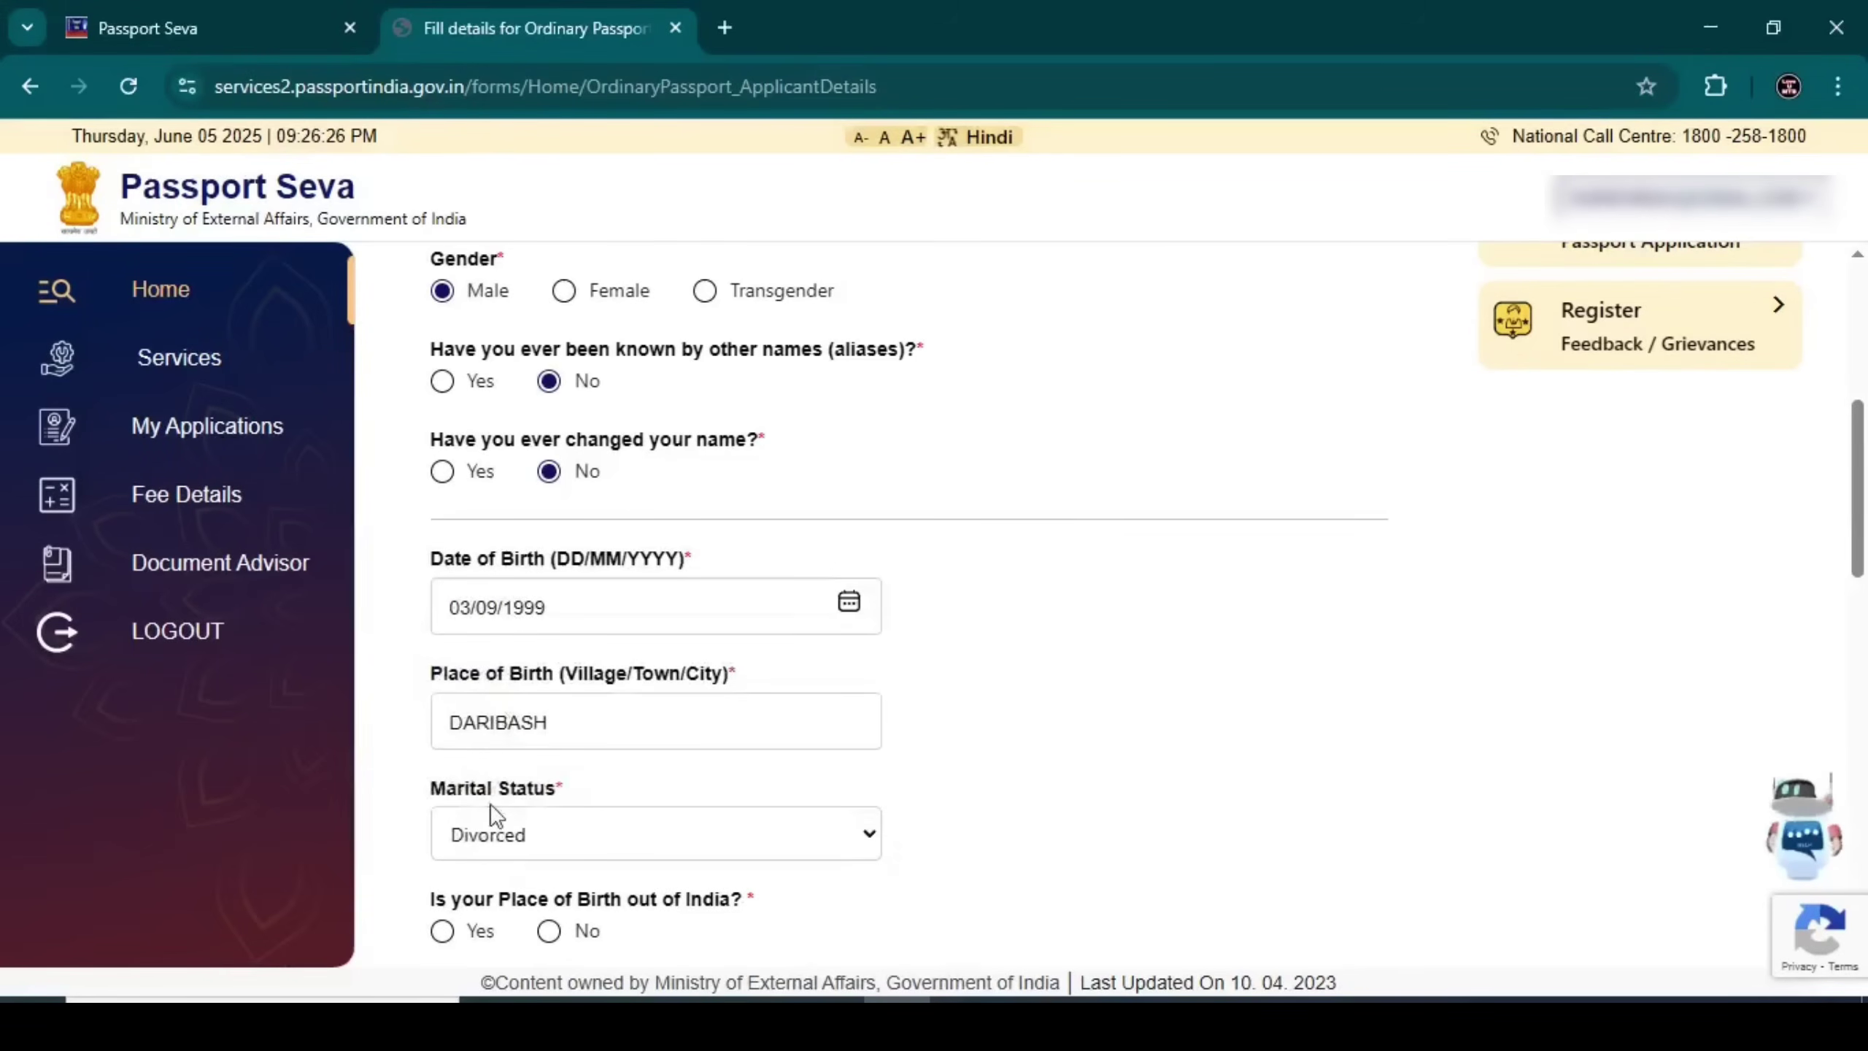
click(489, 851)
click(521, 680)
scroll(504, 717, down, 3)
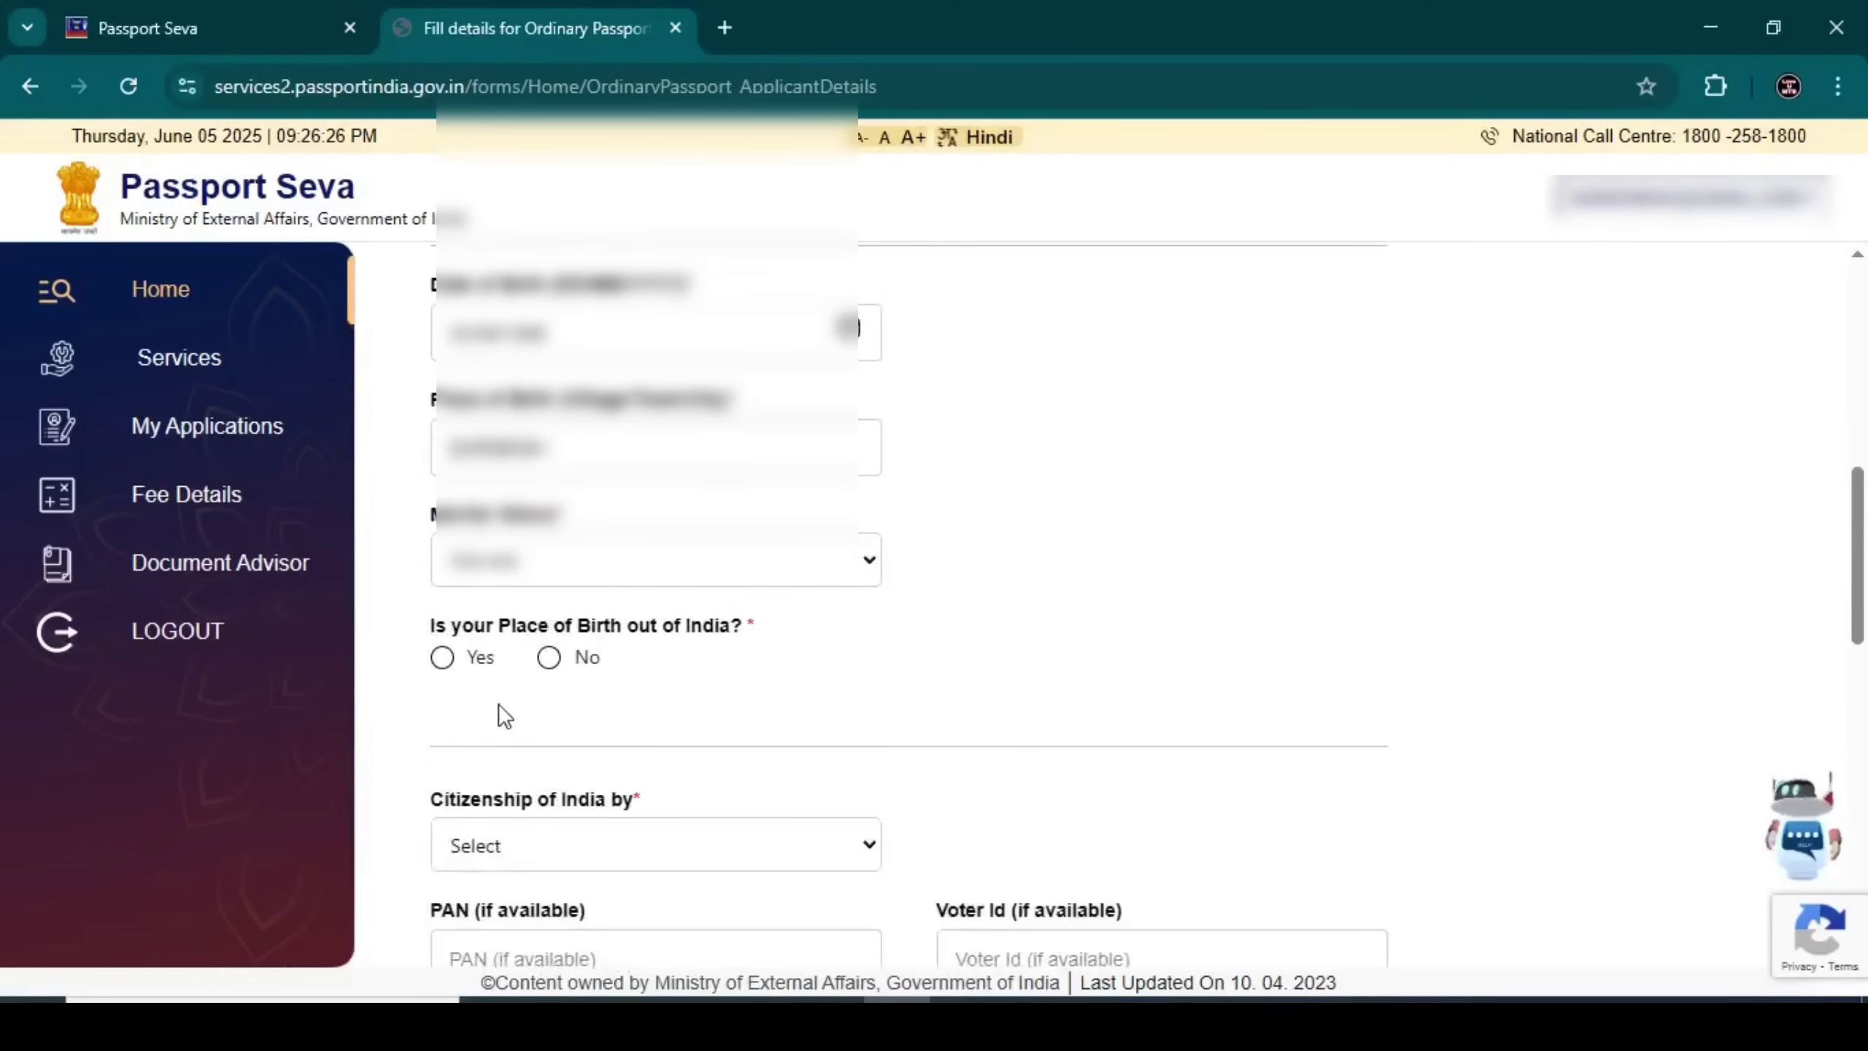
Answer No to birth outside India and choose West Bengal, district Cooch Behar
click(442, 658)
click(498, 766)
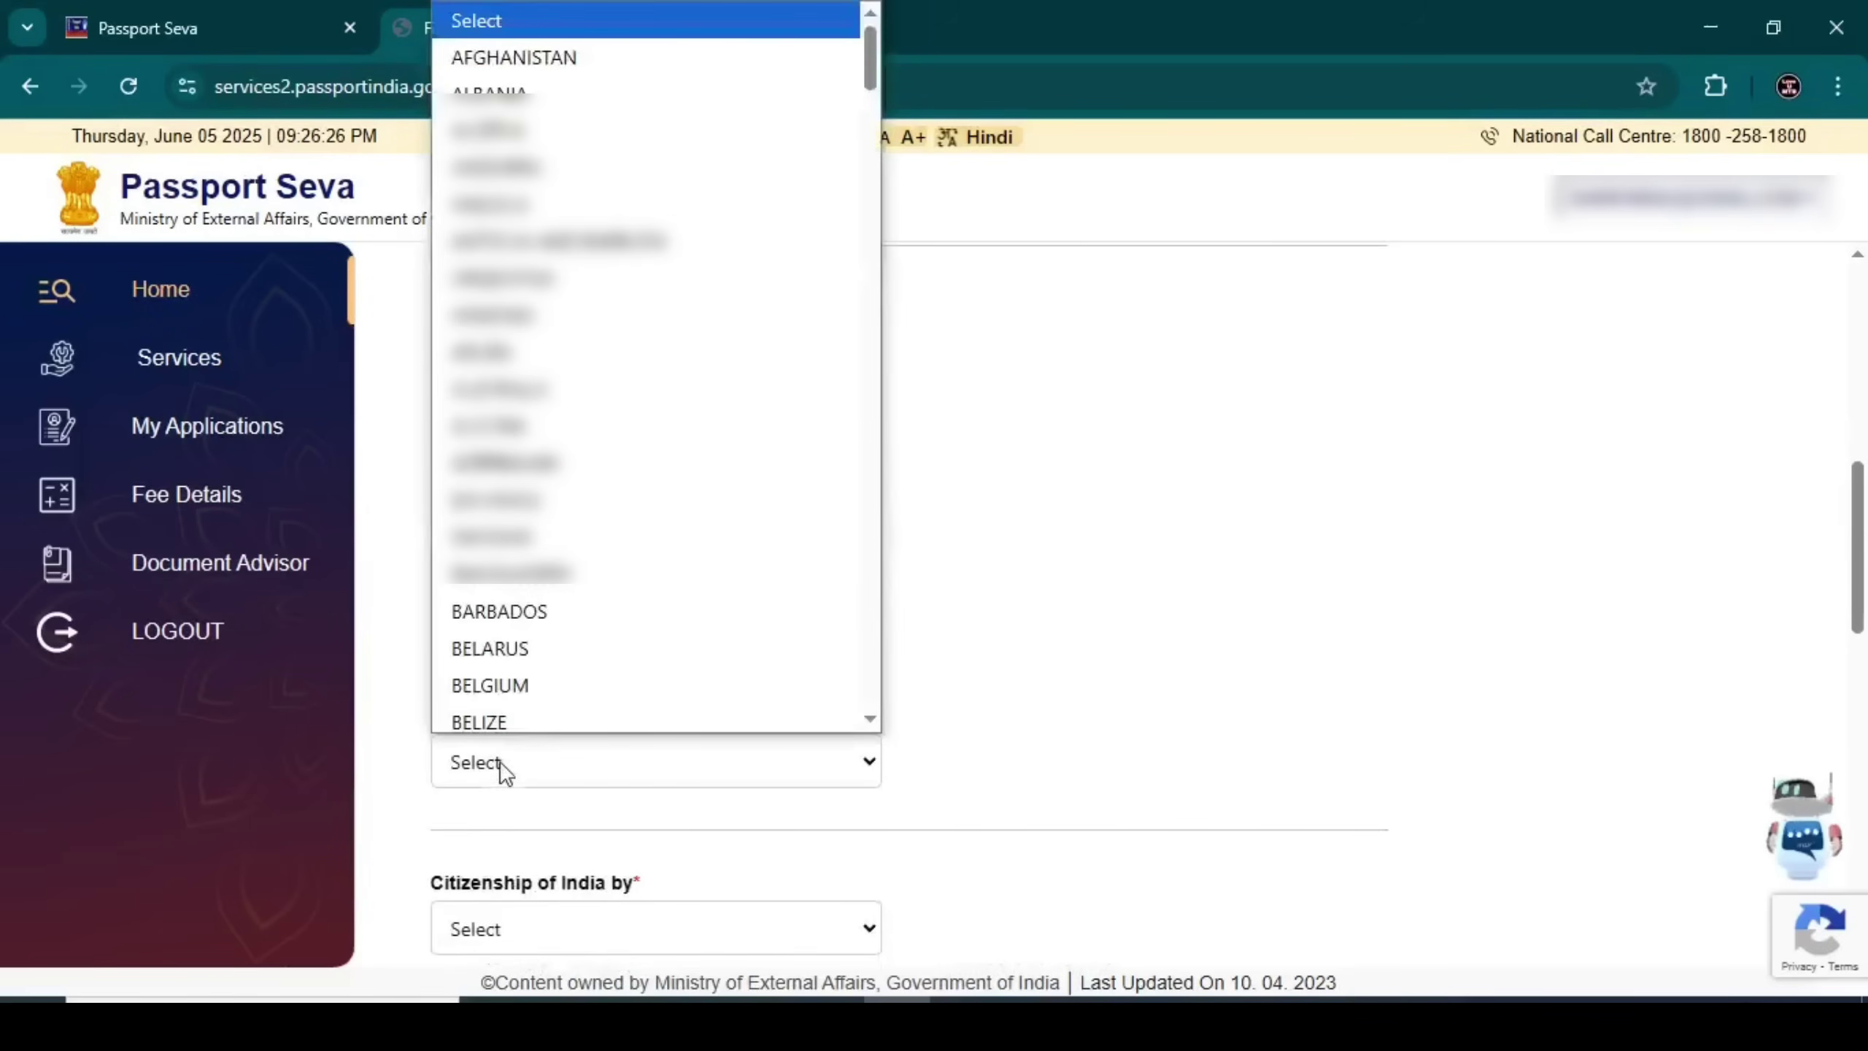
scroll(521, 714, down, 5)
click(424, 669)
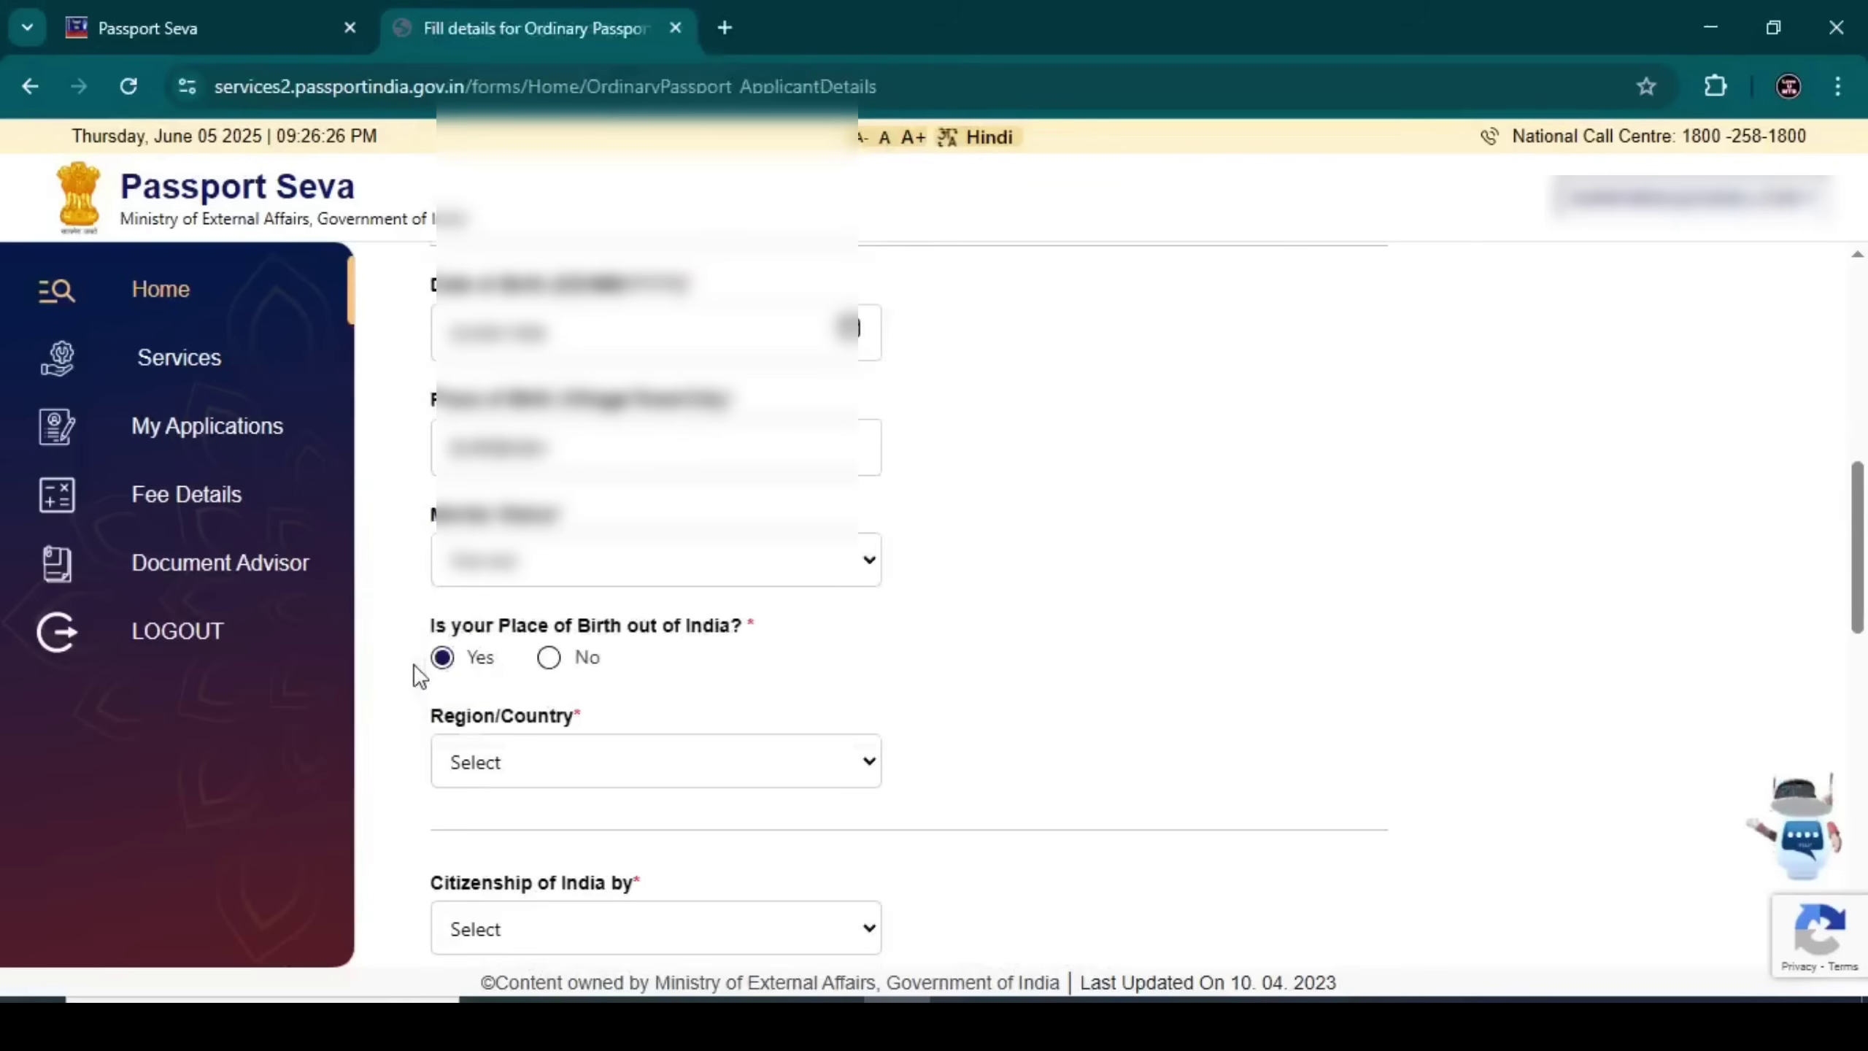
click(549, 662)
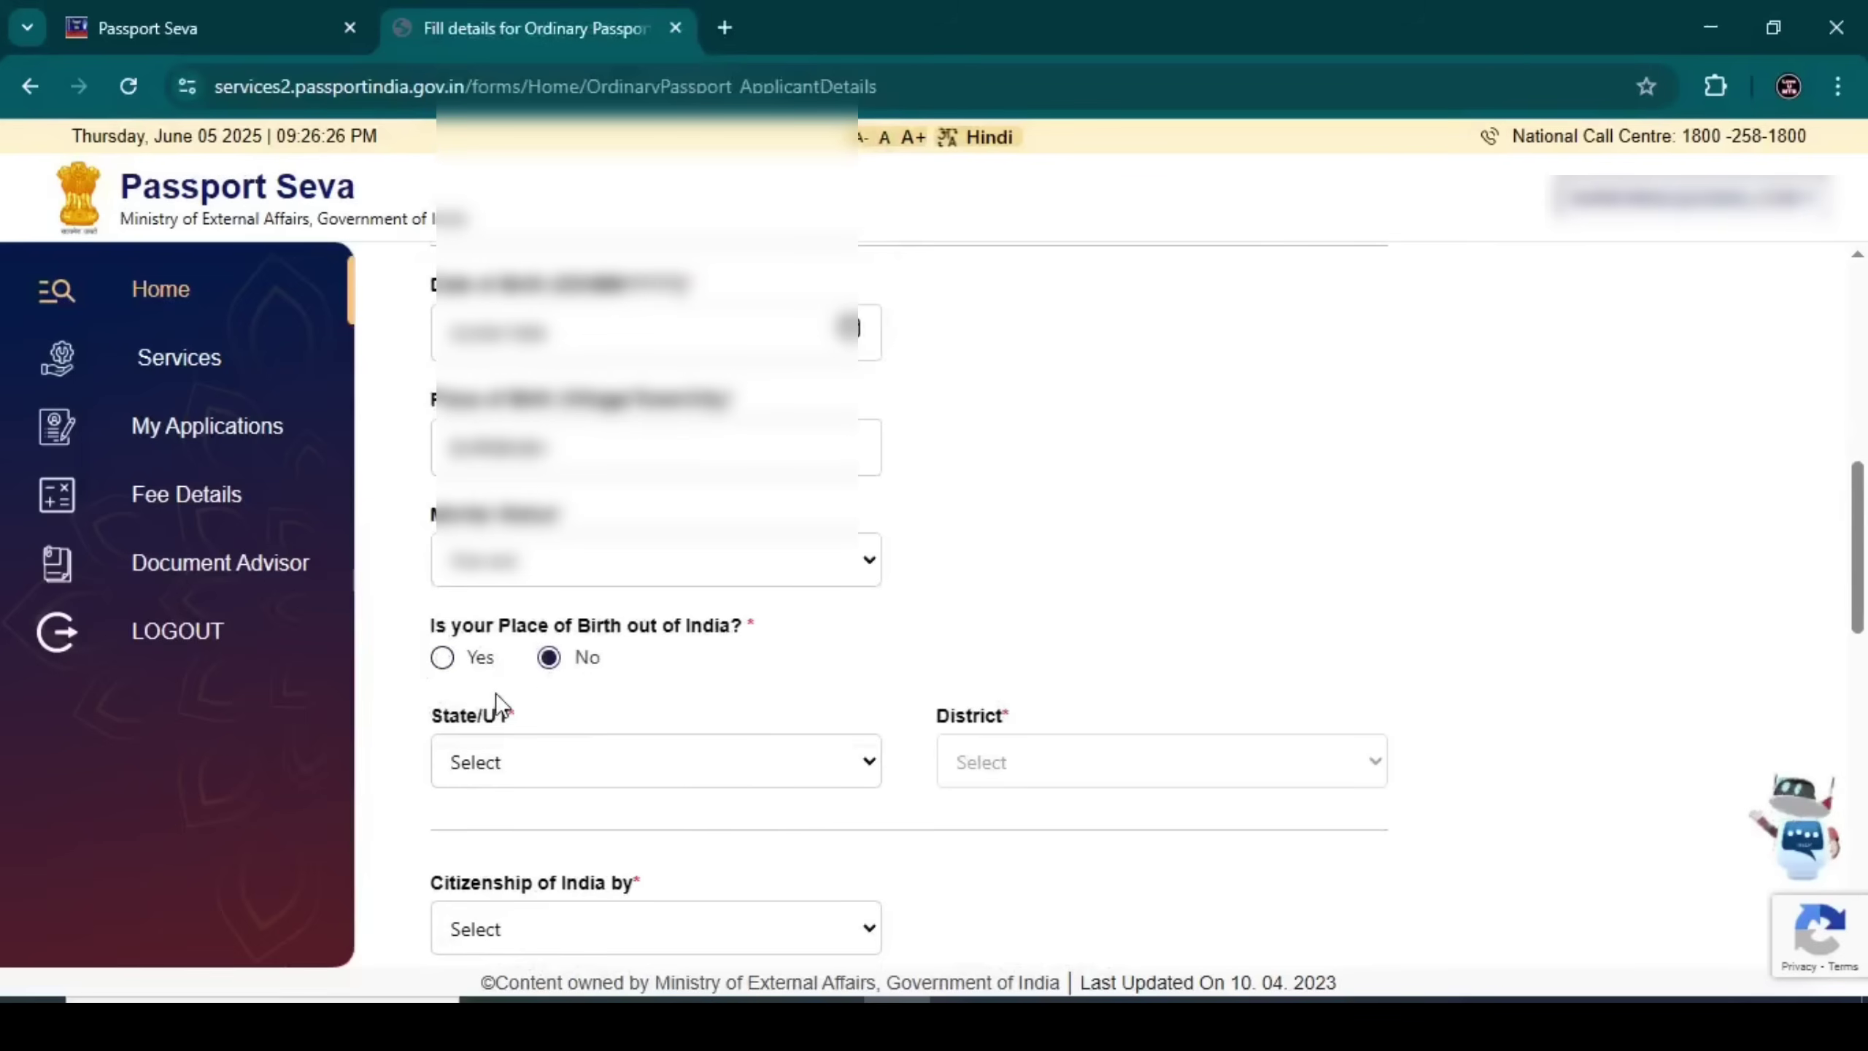
click(523, 760)
scroll(527, 699, down, 5)
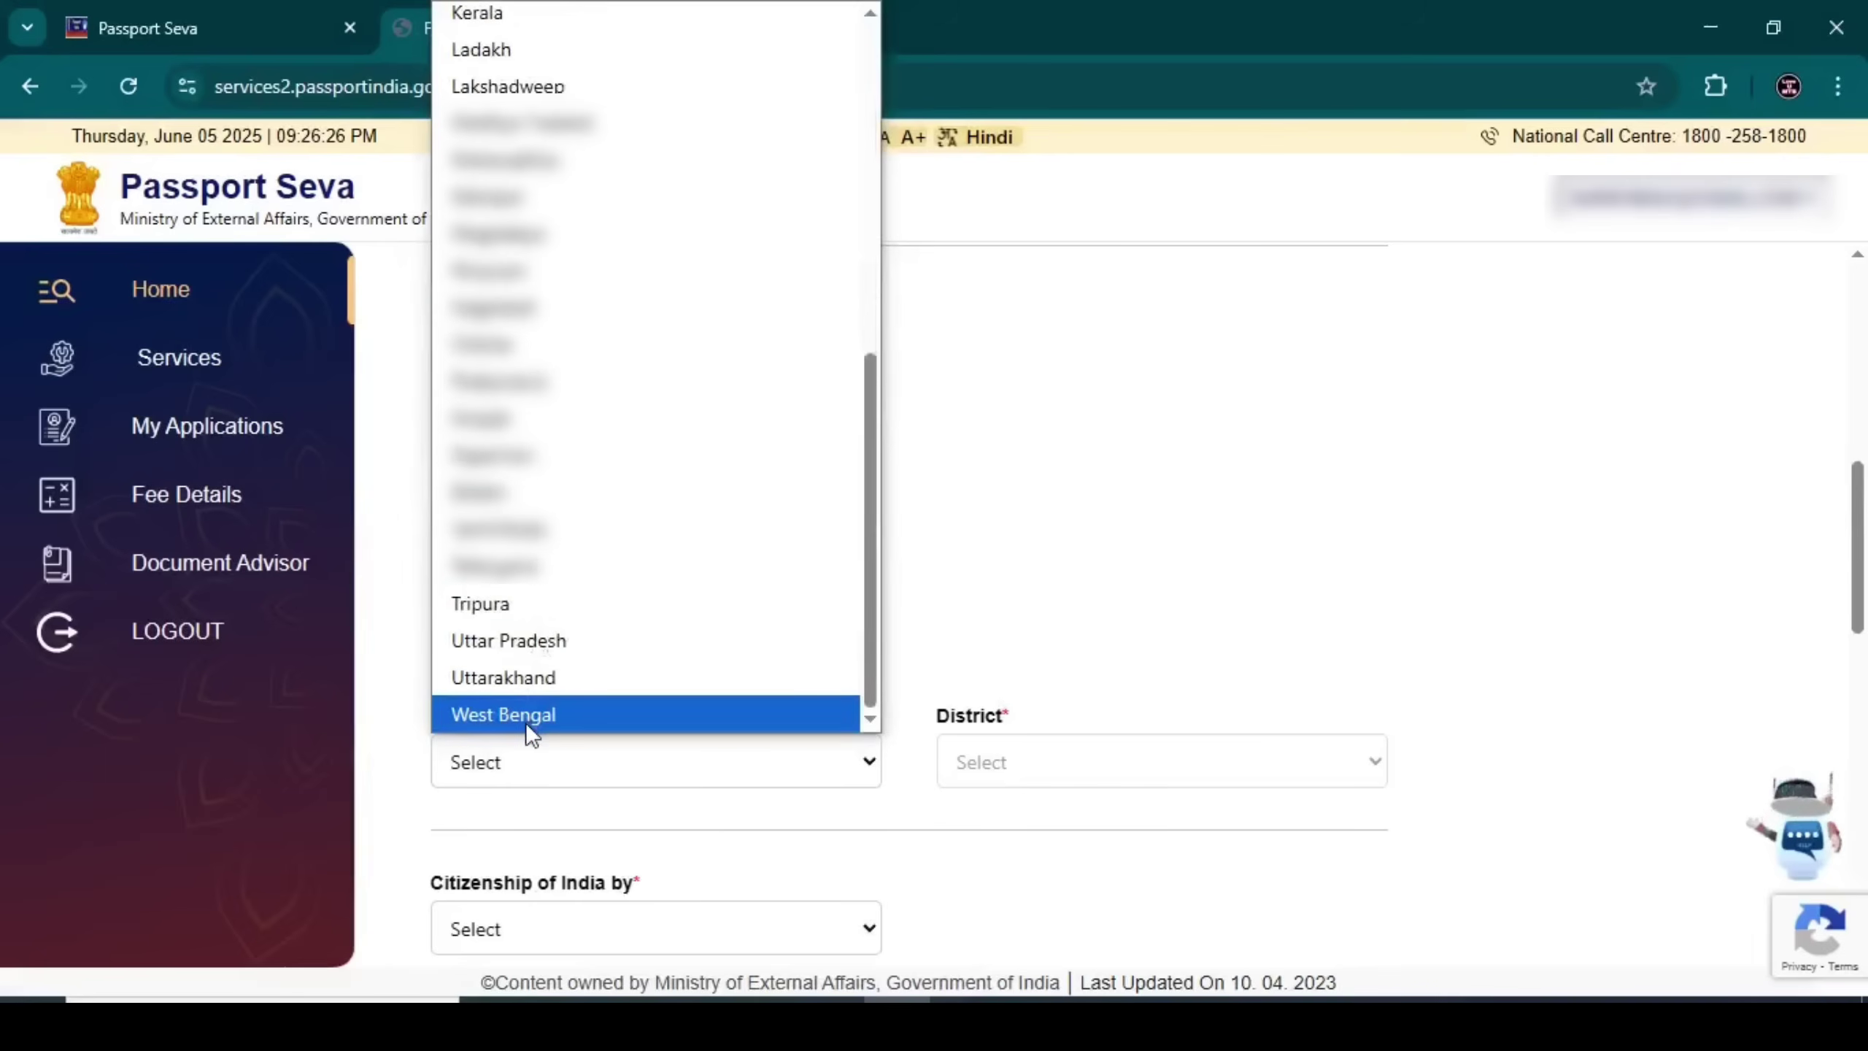
click(527, 720)
click(1028, 763)
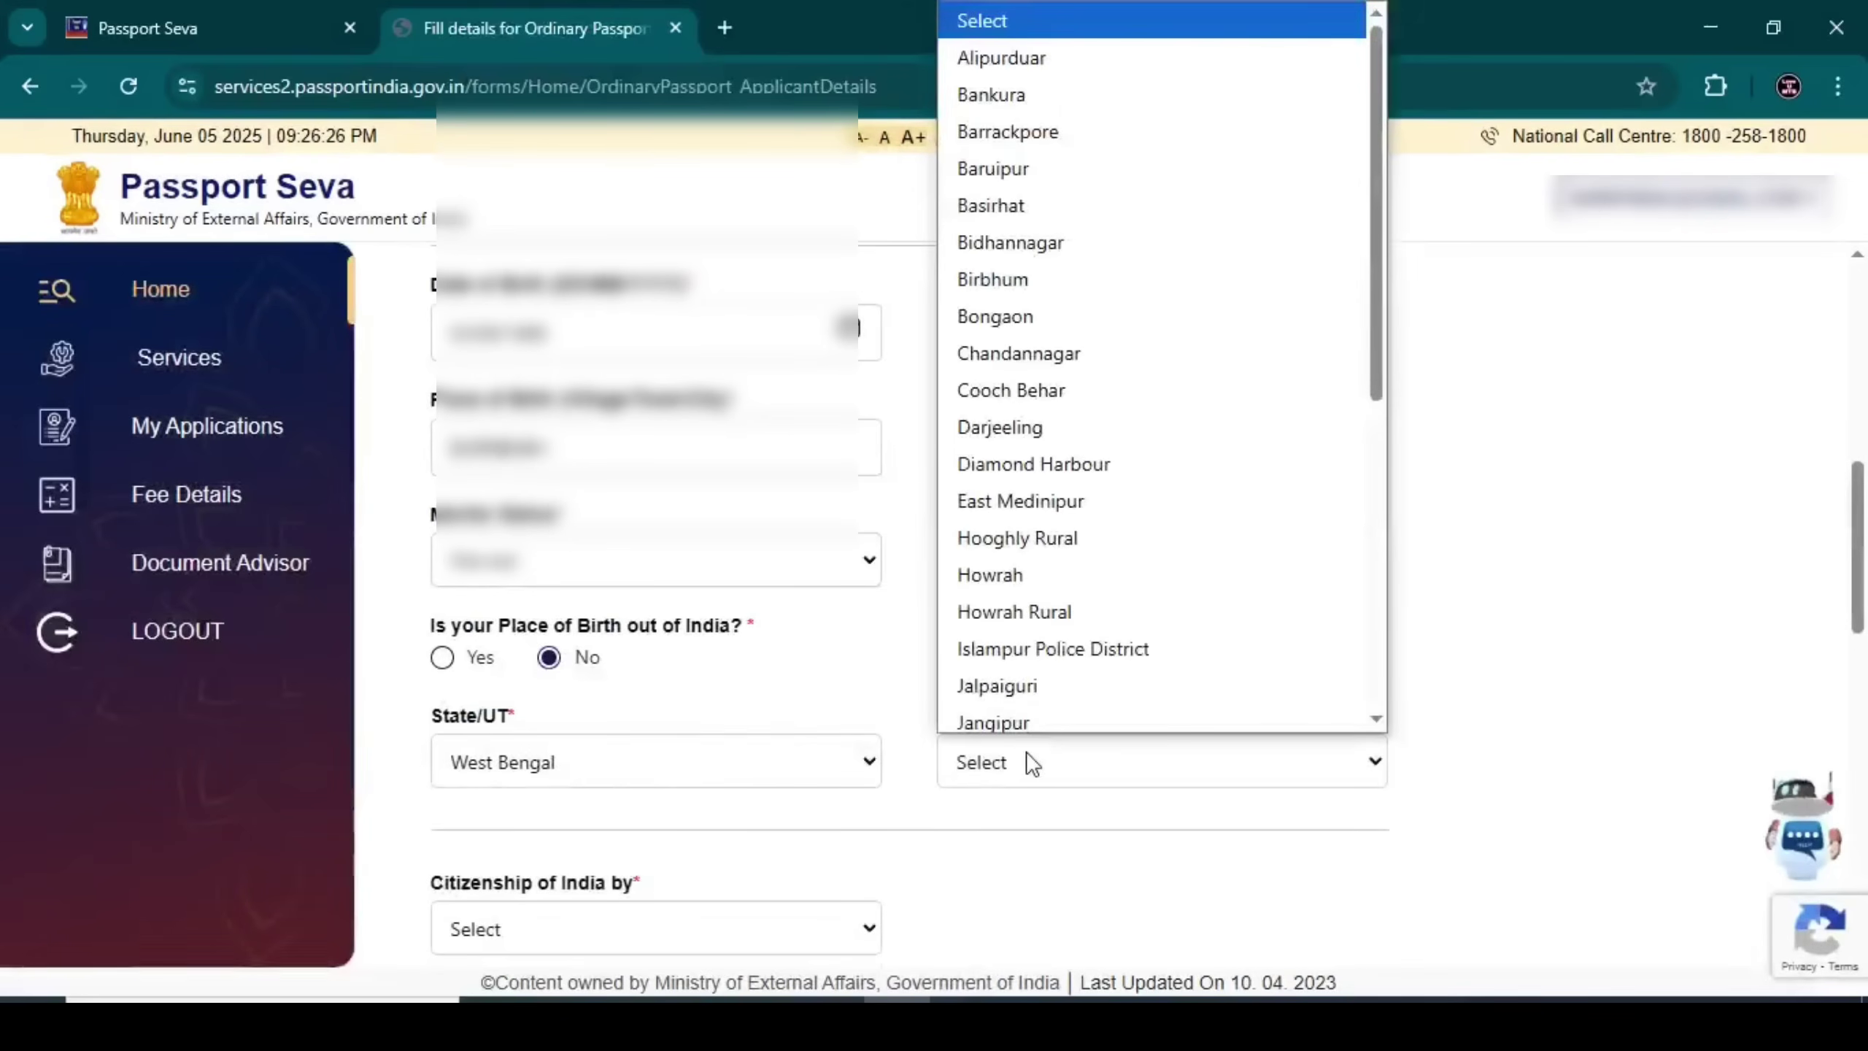
click(1036, 381)
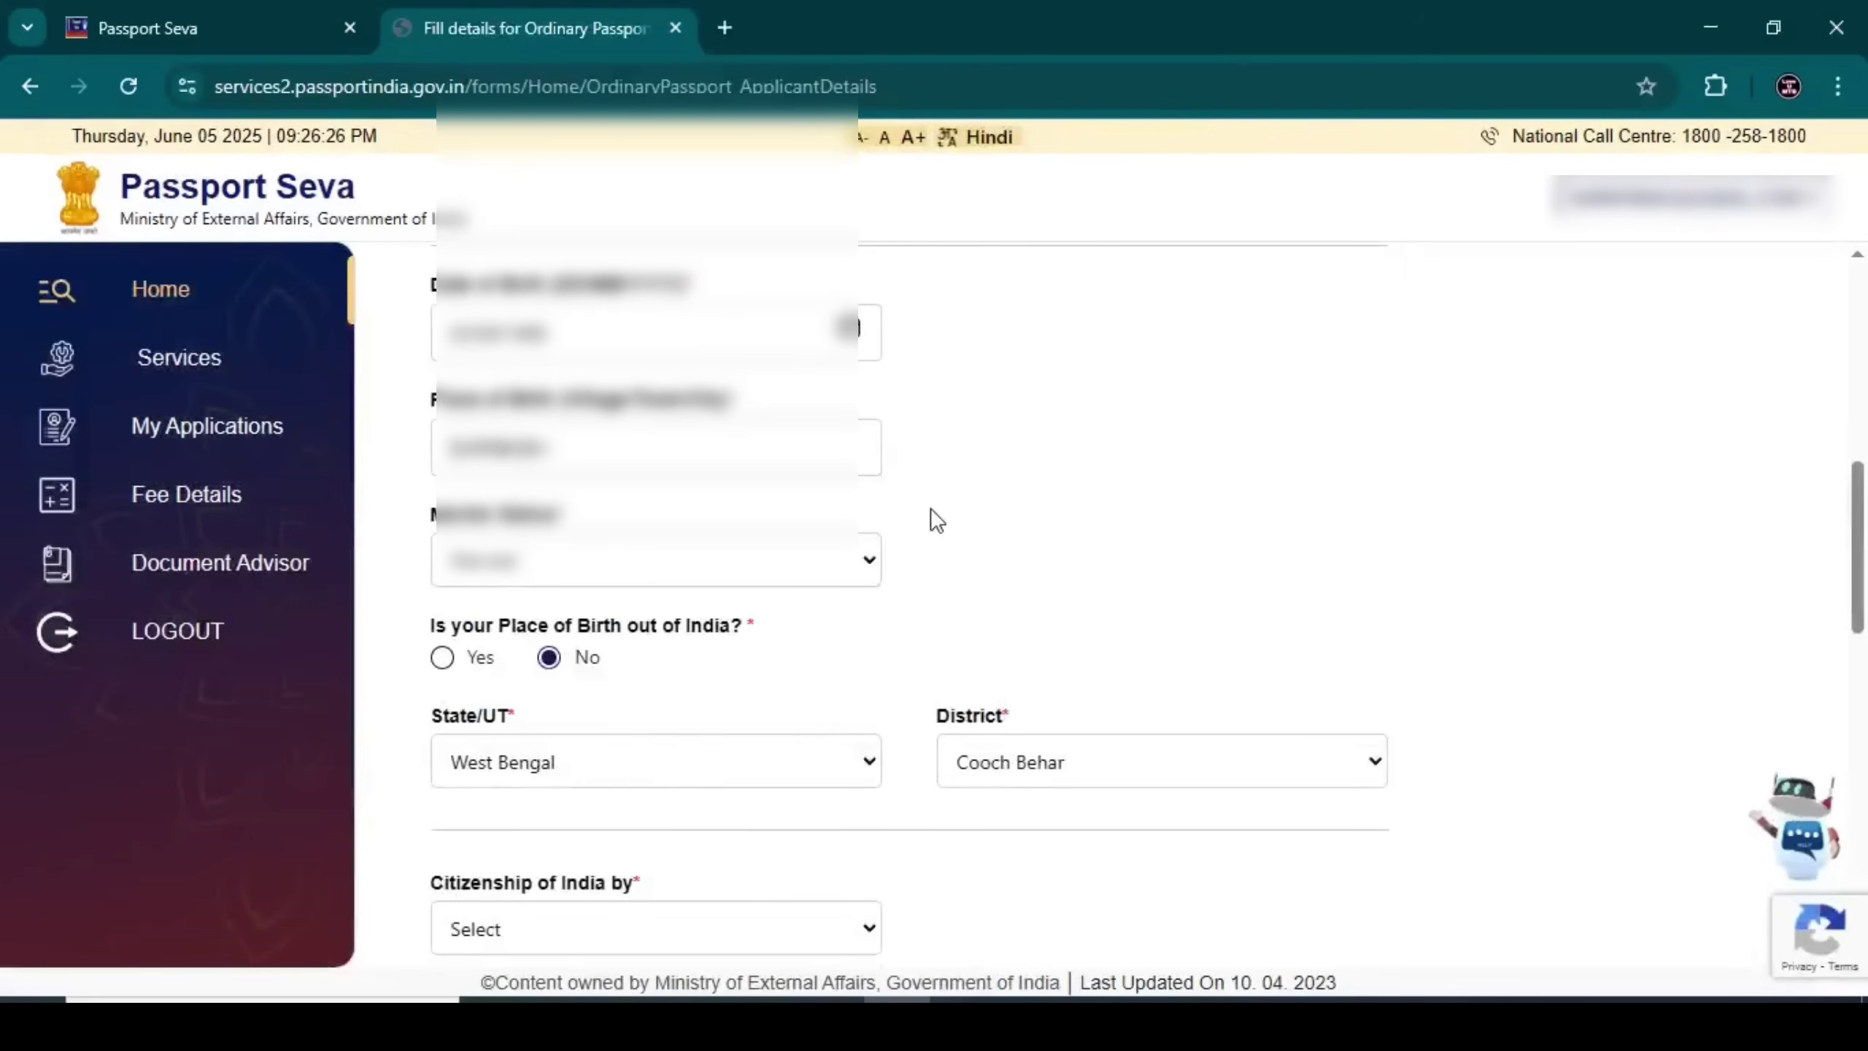
scroll(1528, 486, down, 5)
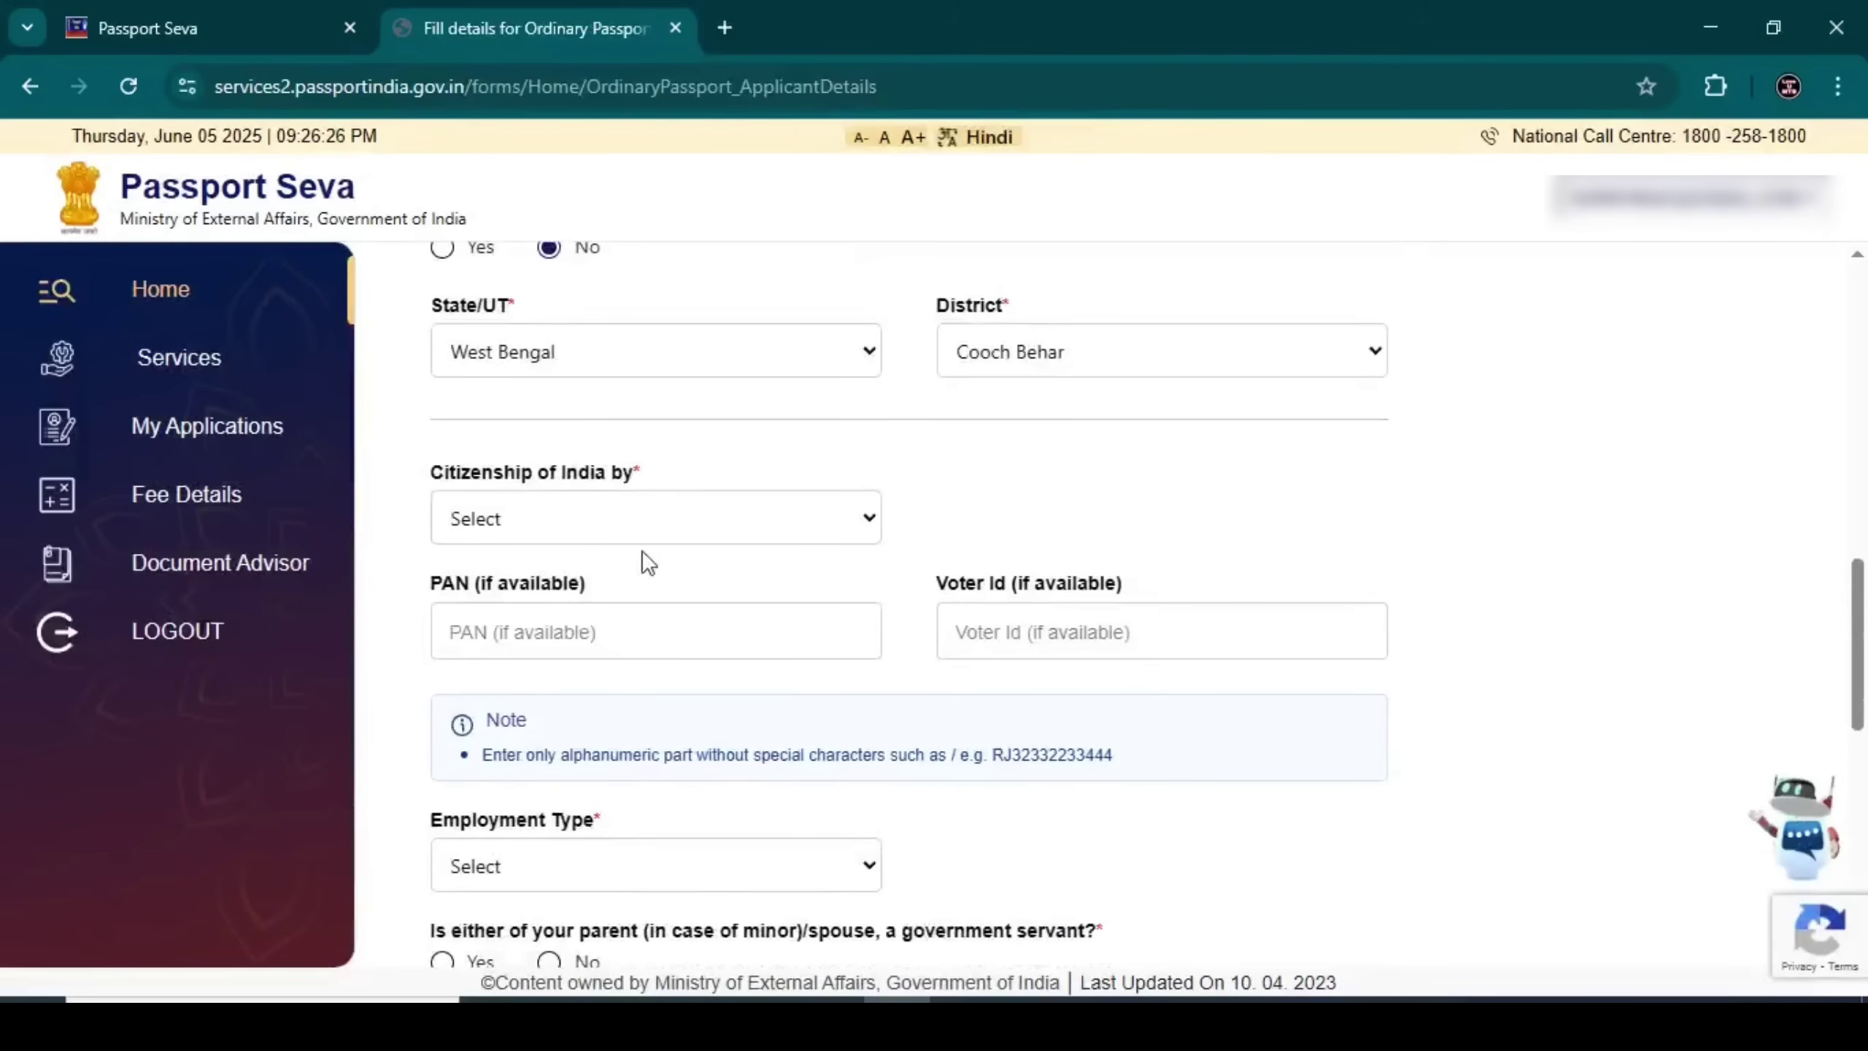
Set citizenship of India by Birth, leaving the PAN and Voter Id fields empty
click(518, 524)
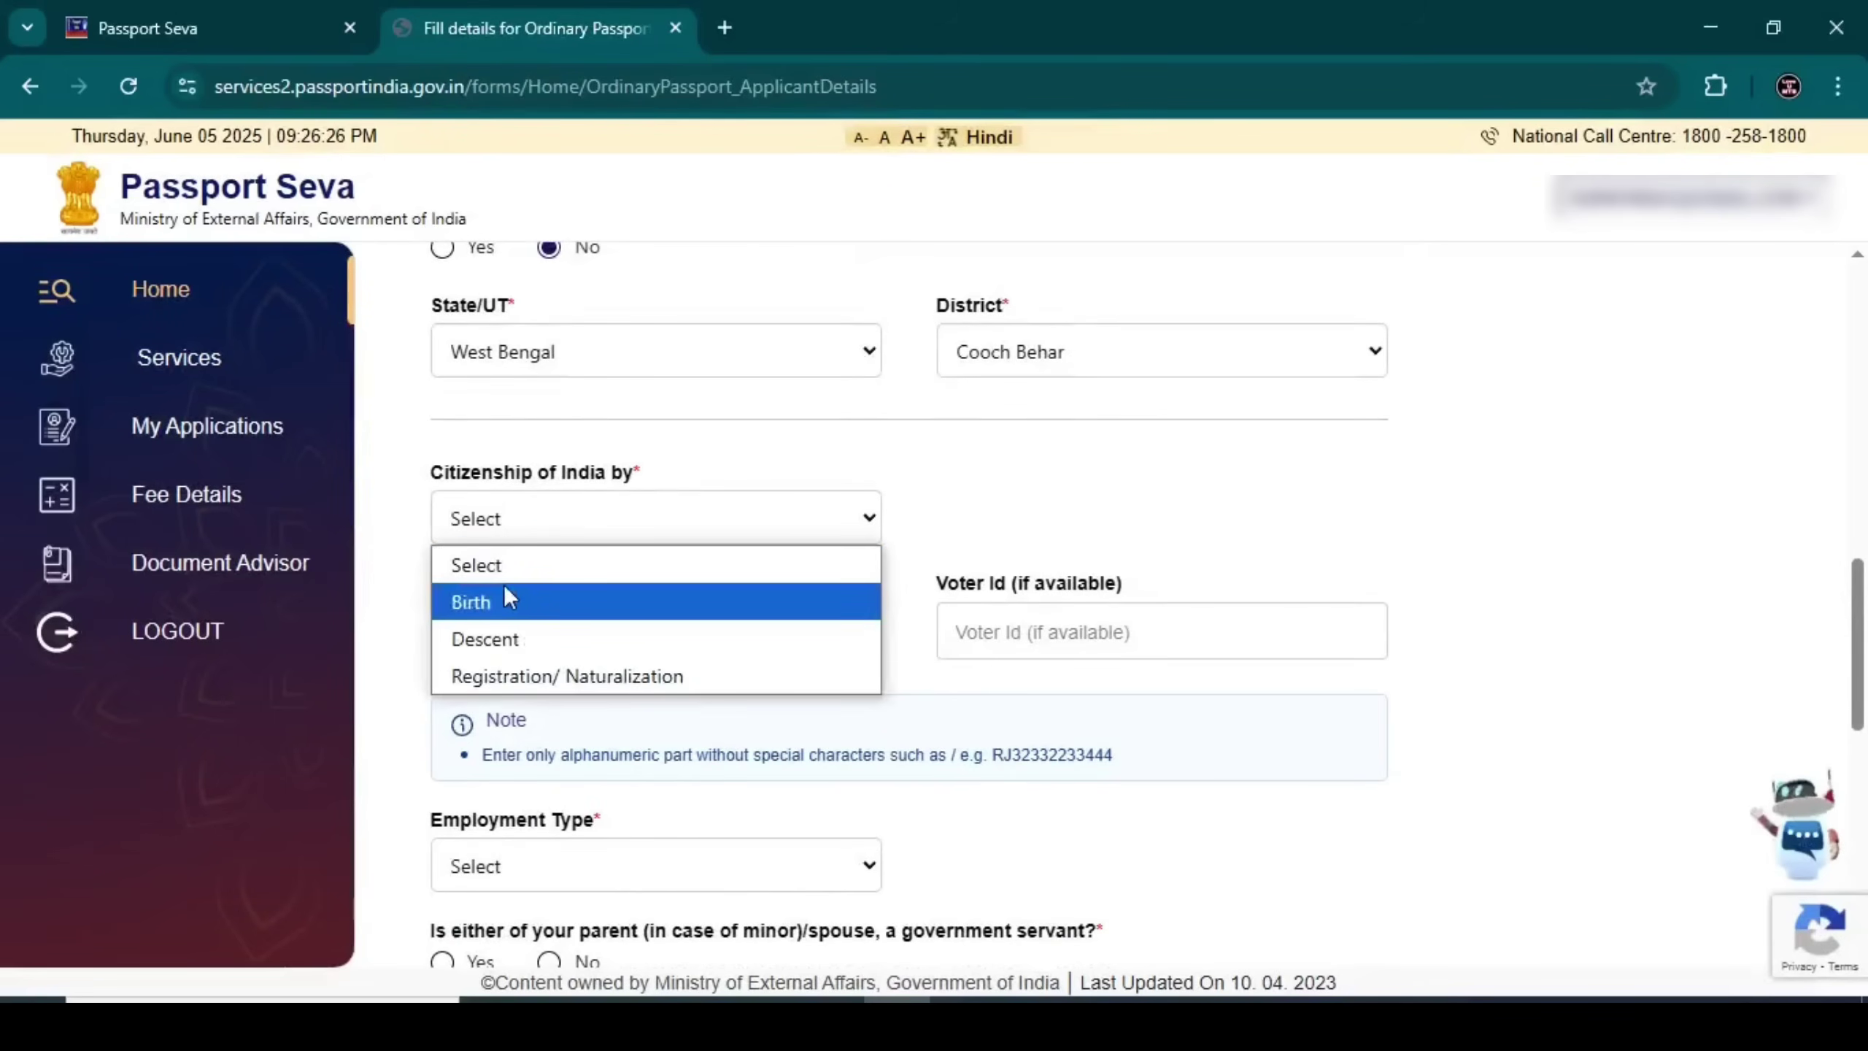
click(502, 605)
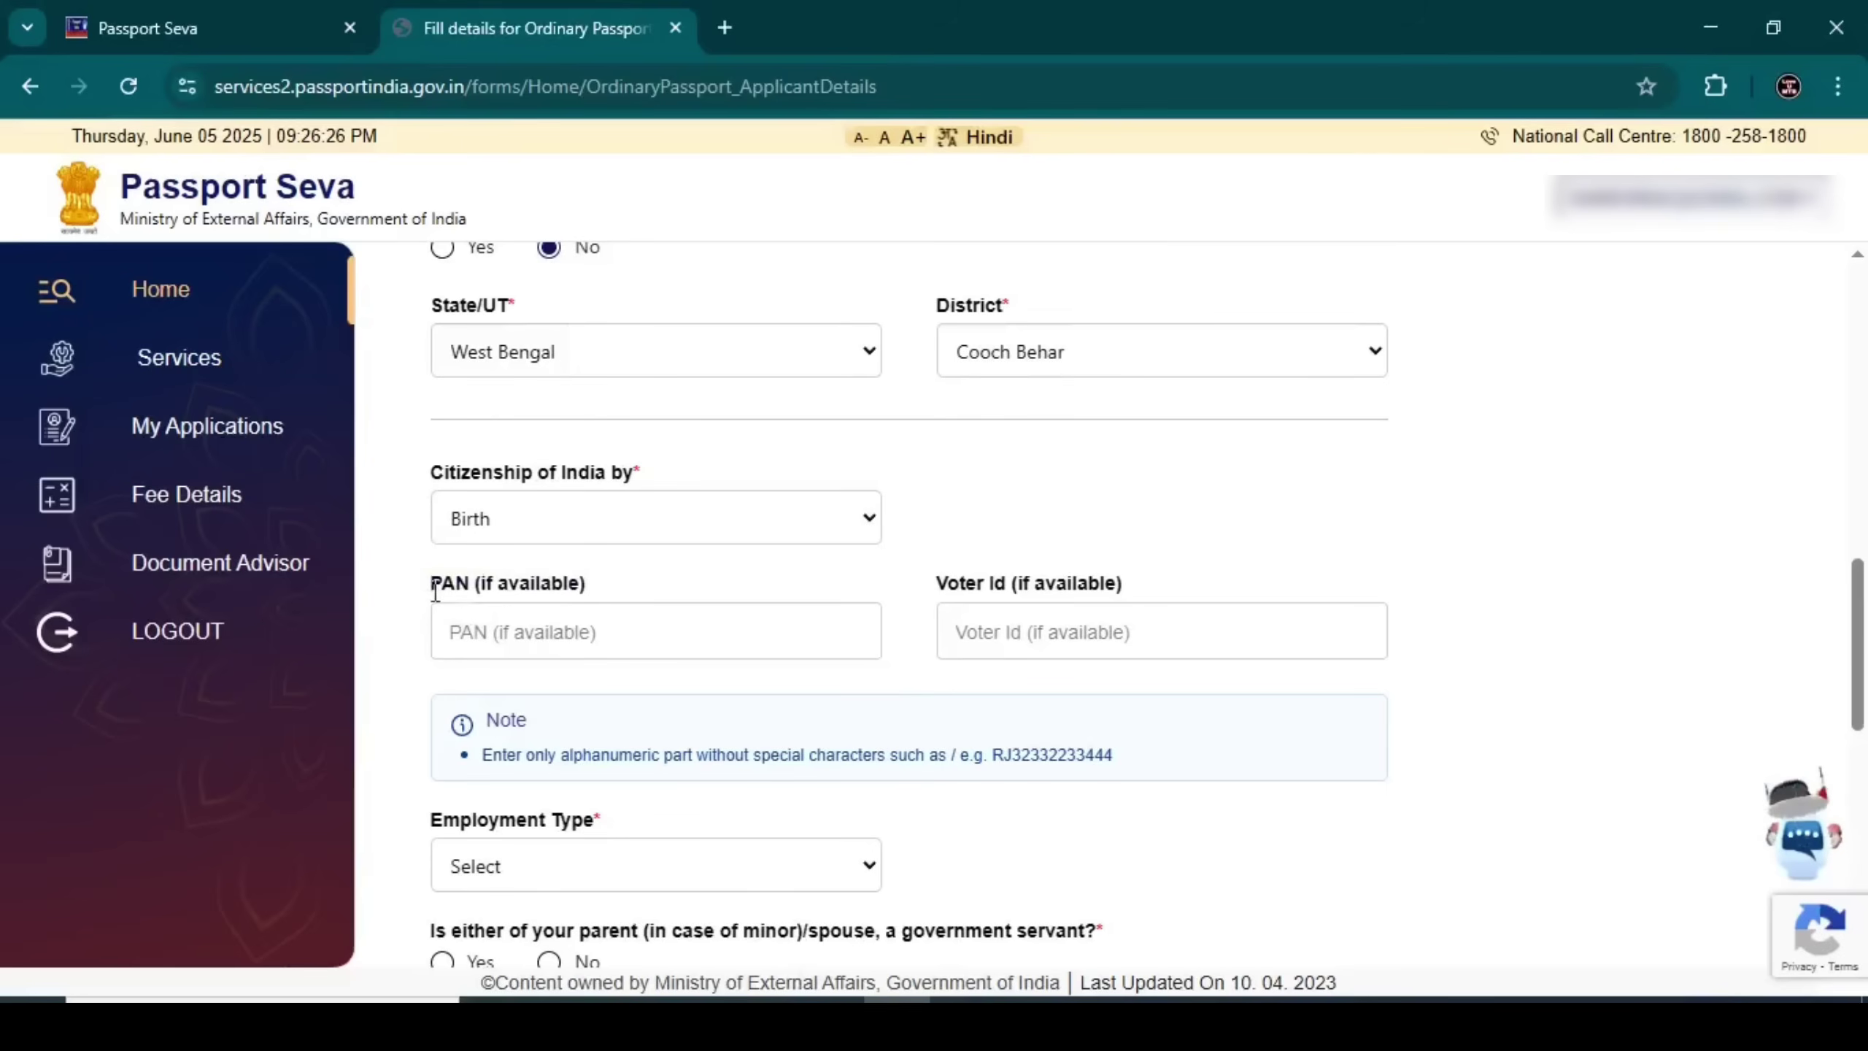
drag(433, 591, 589, 584)
click(588, 584)
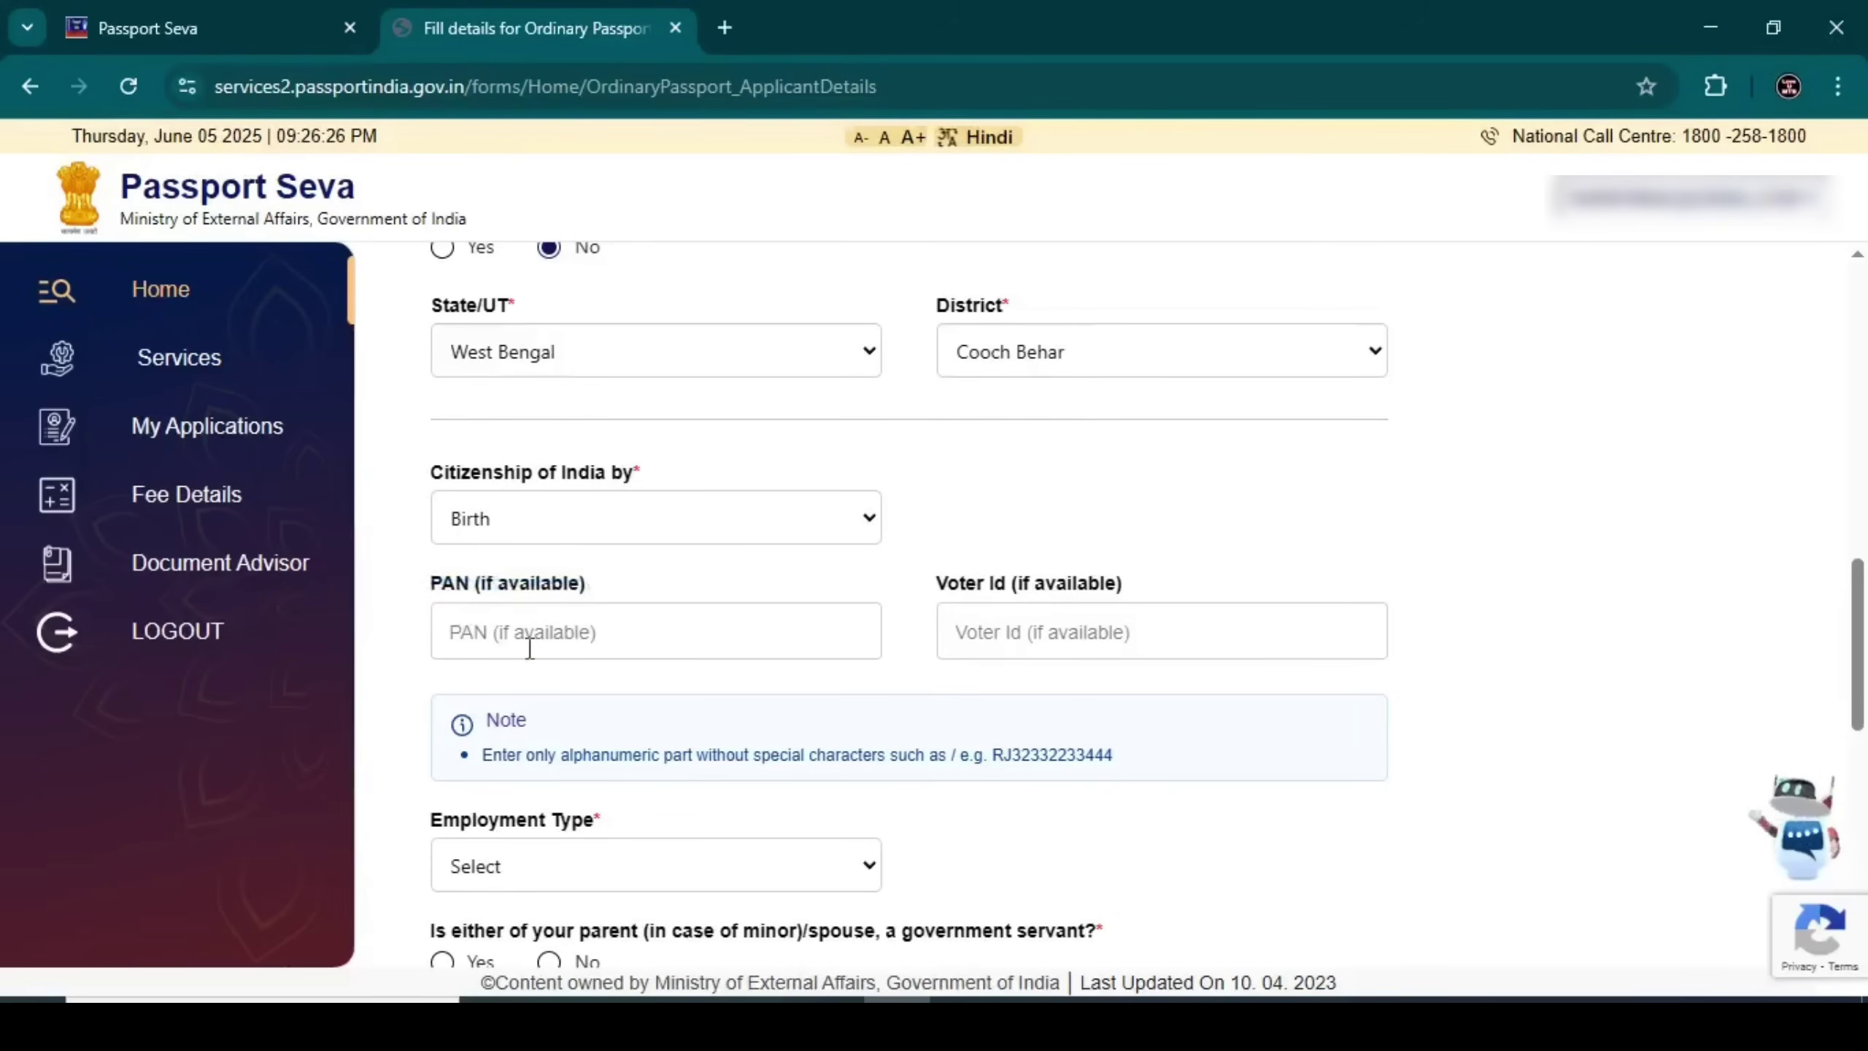
click(669, 629)
drag(934, 584, 1124, 584)
click(1076, 624)
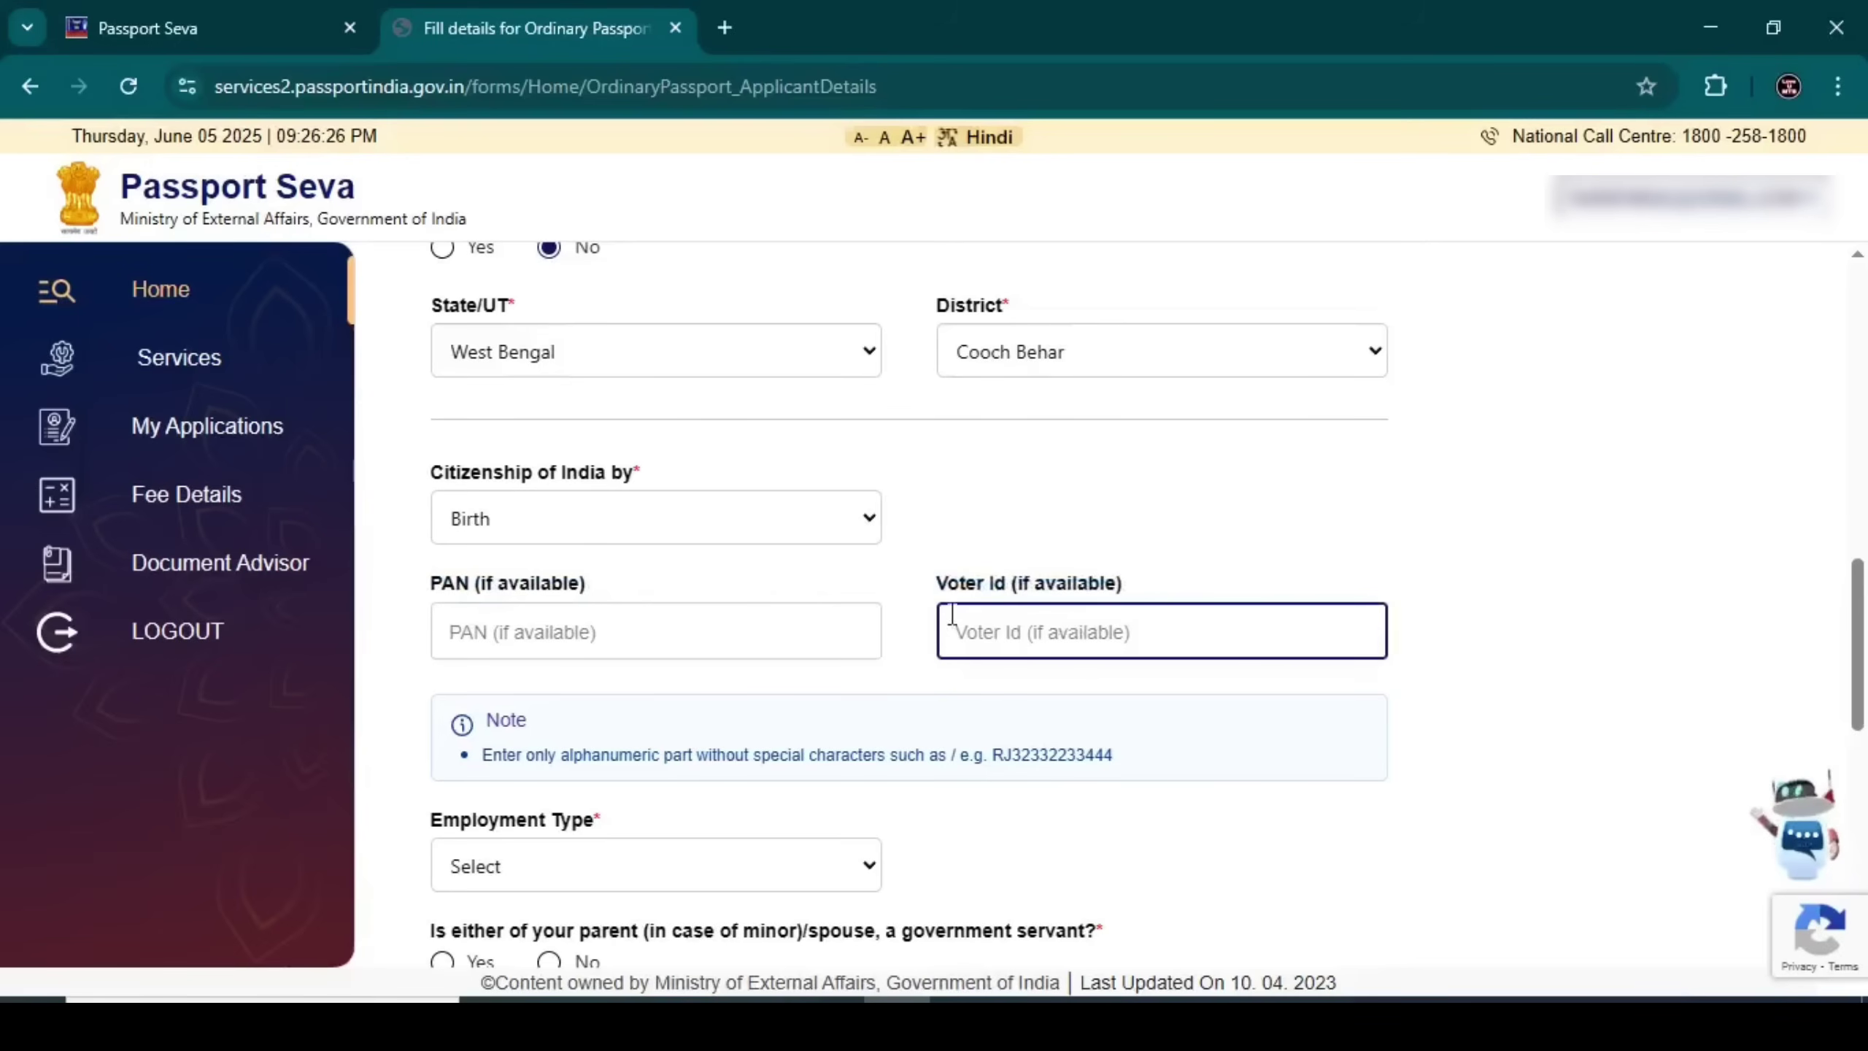
click(832, 613)
click(890, 596)
scroll(892, 595, down, 4)
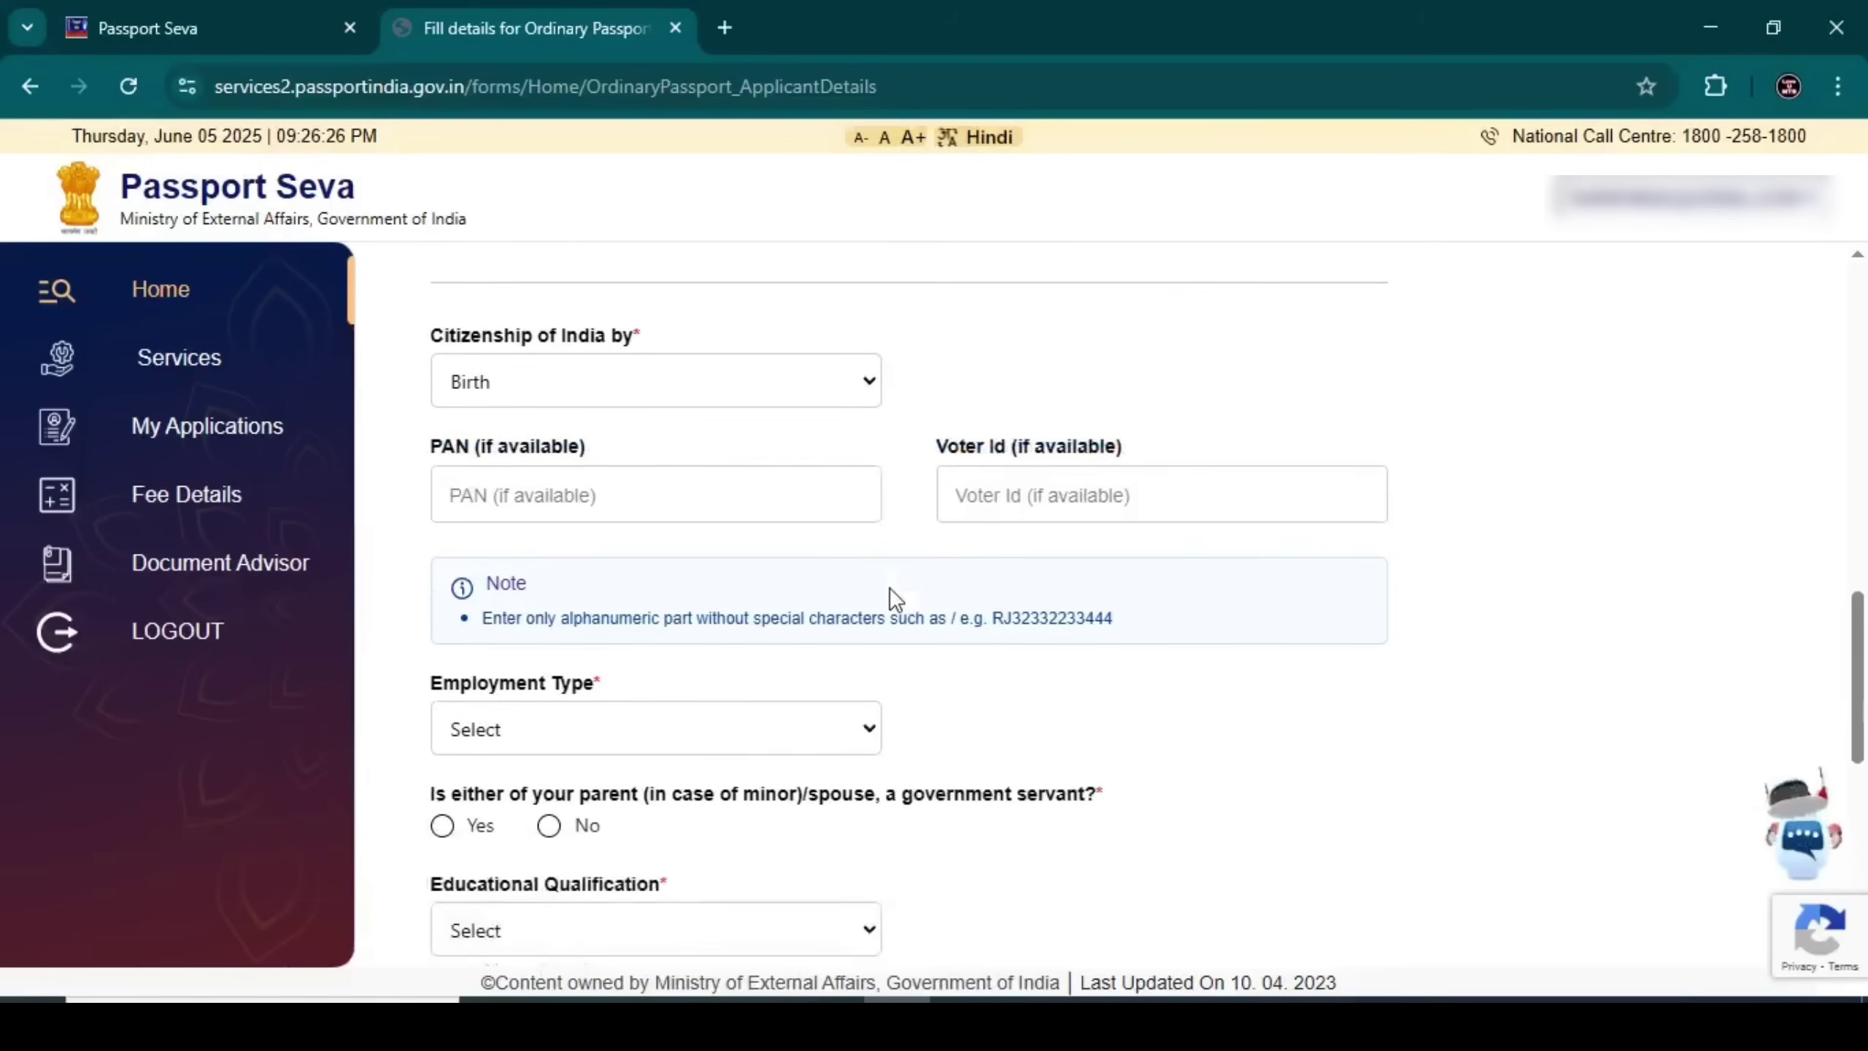
Set employment type to Self Employed and answer No to the parent/spouse government servant question
click(712, 595)
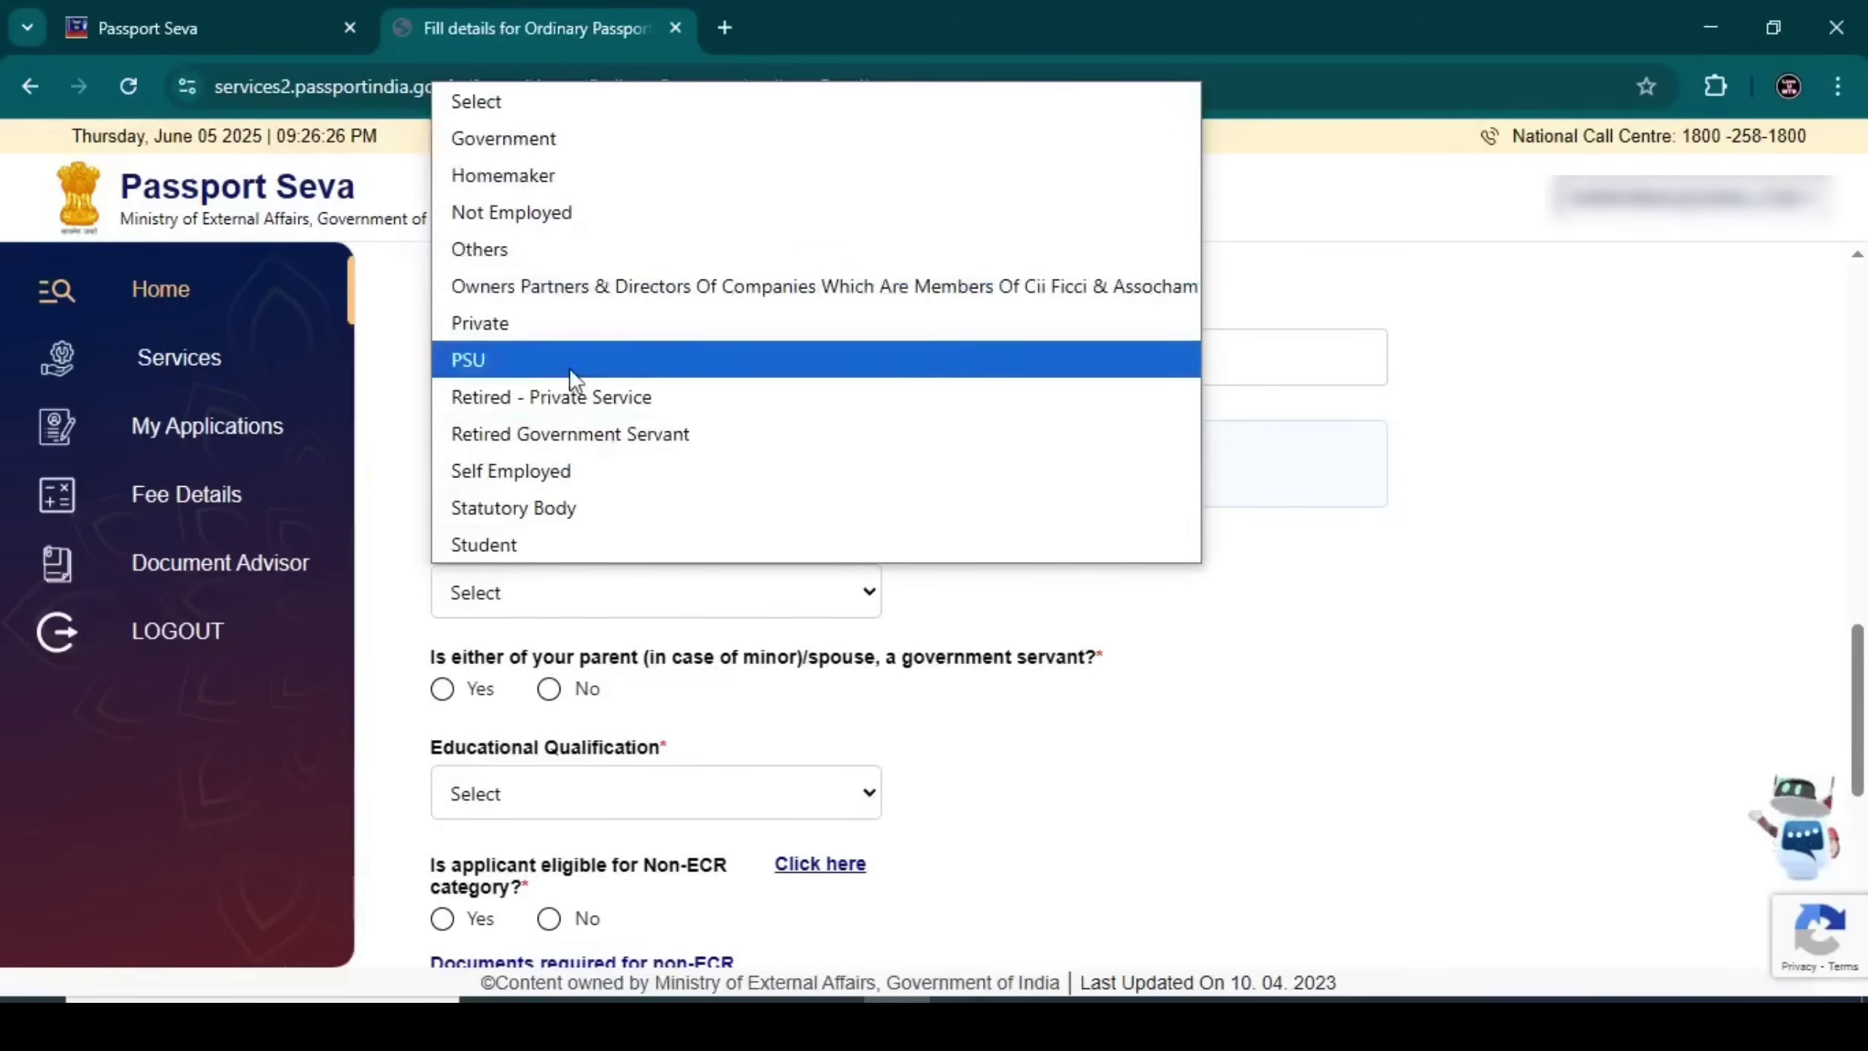
click(566, 470)
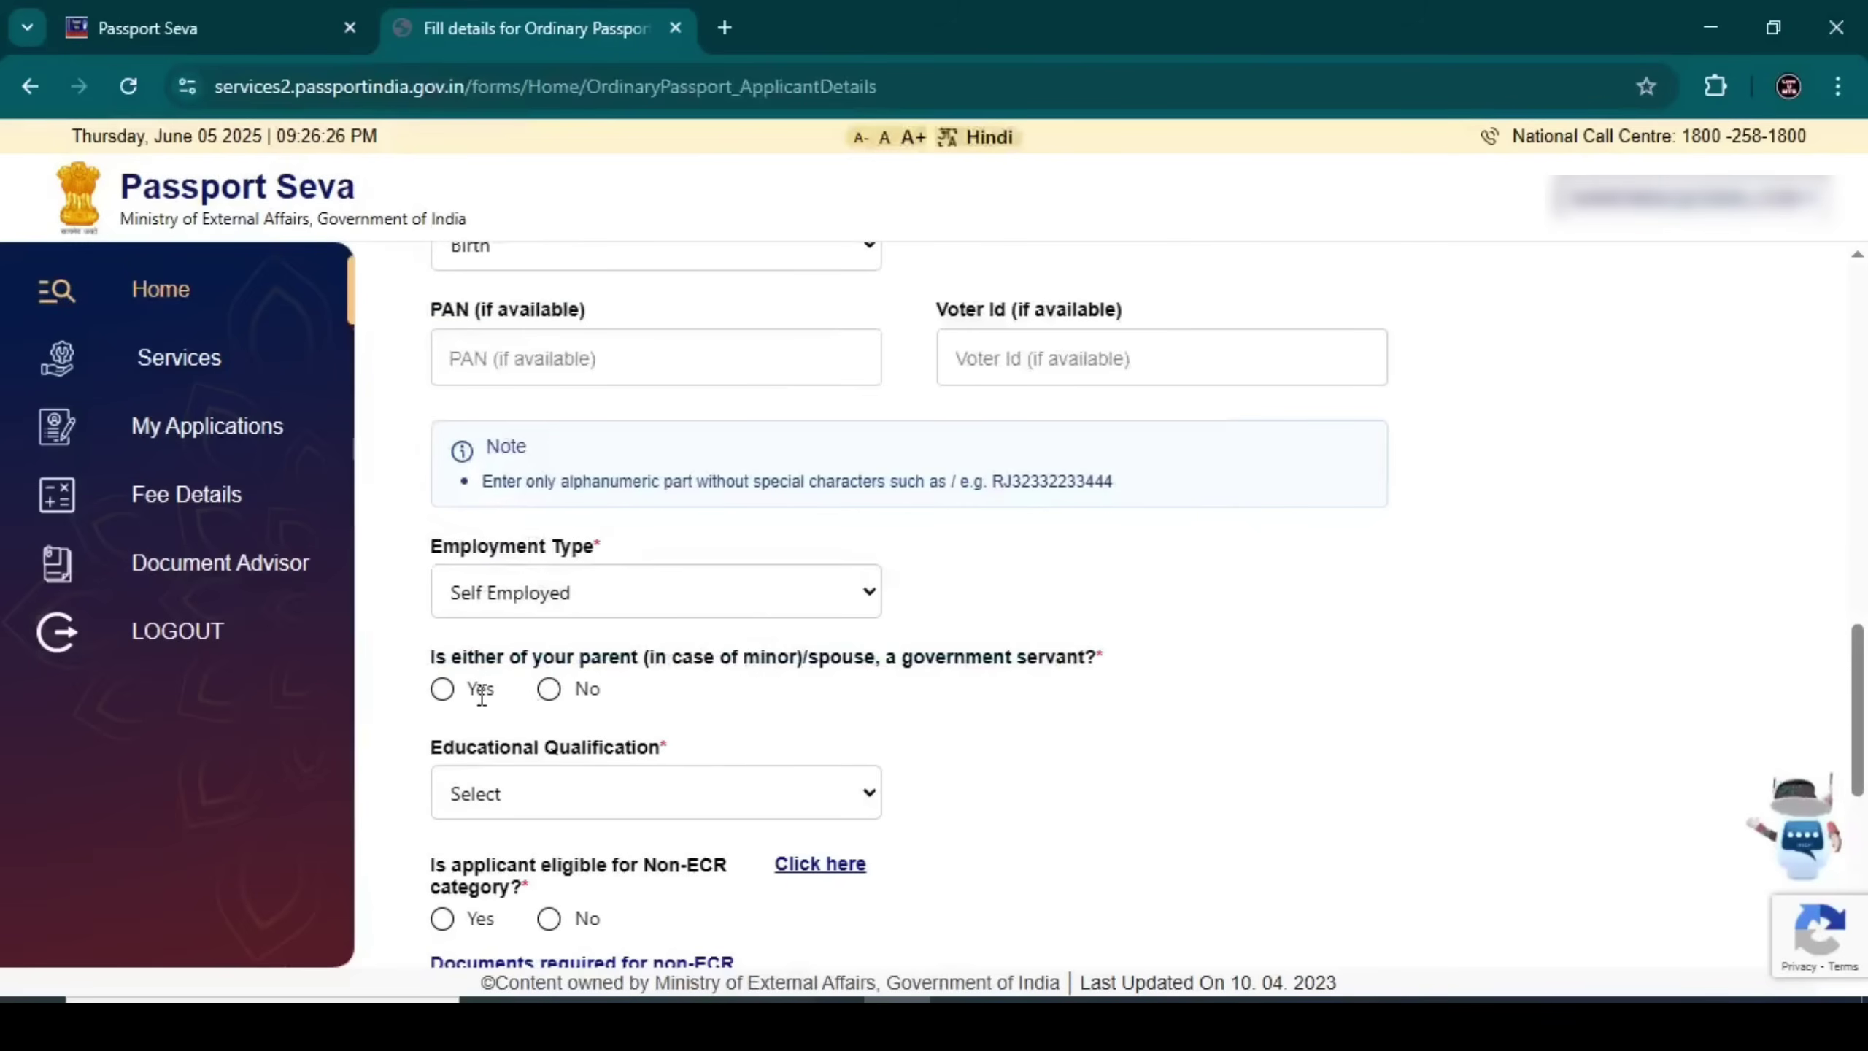
drag(431, 656, 1109, 662)
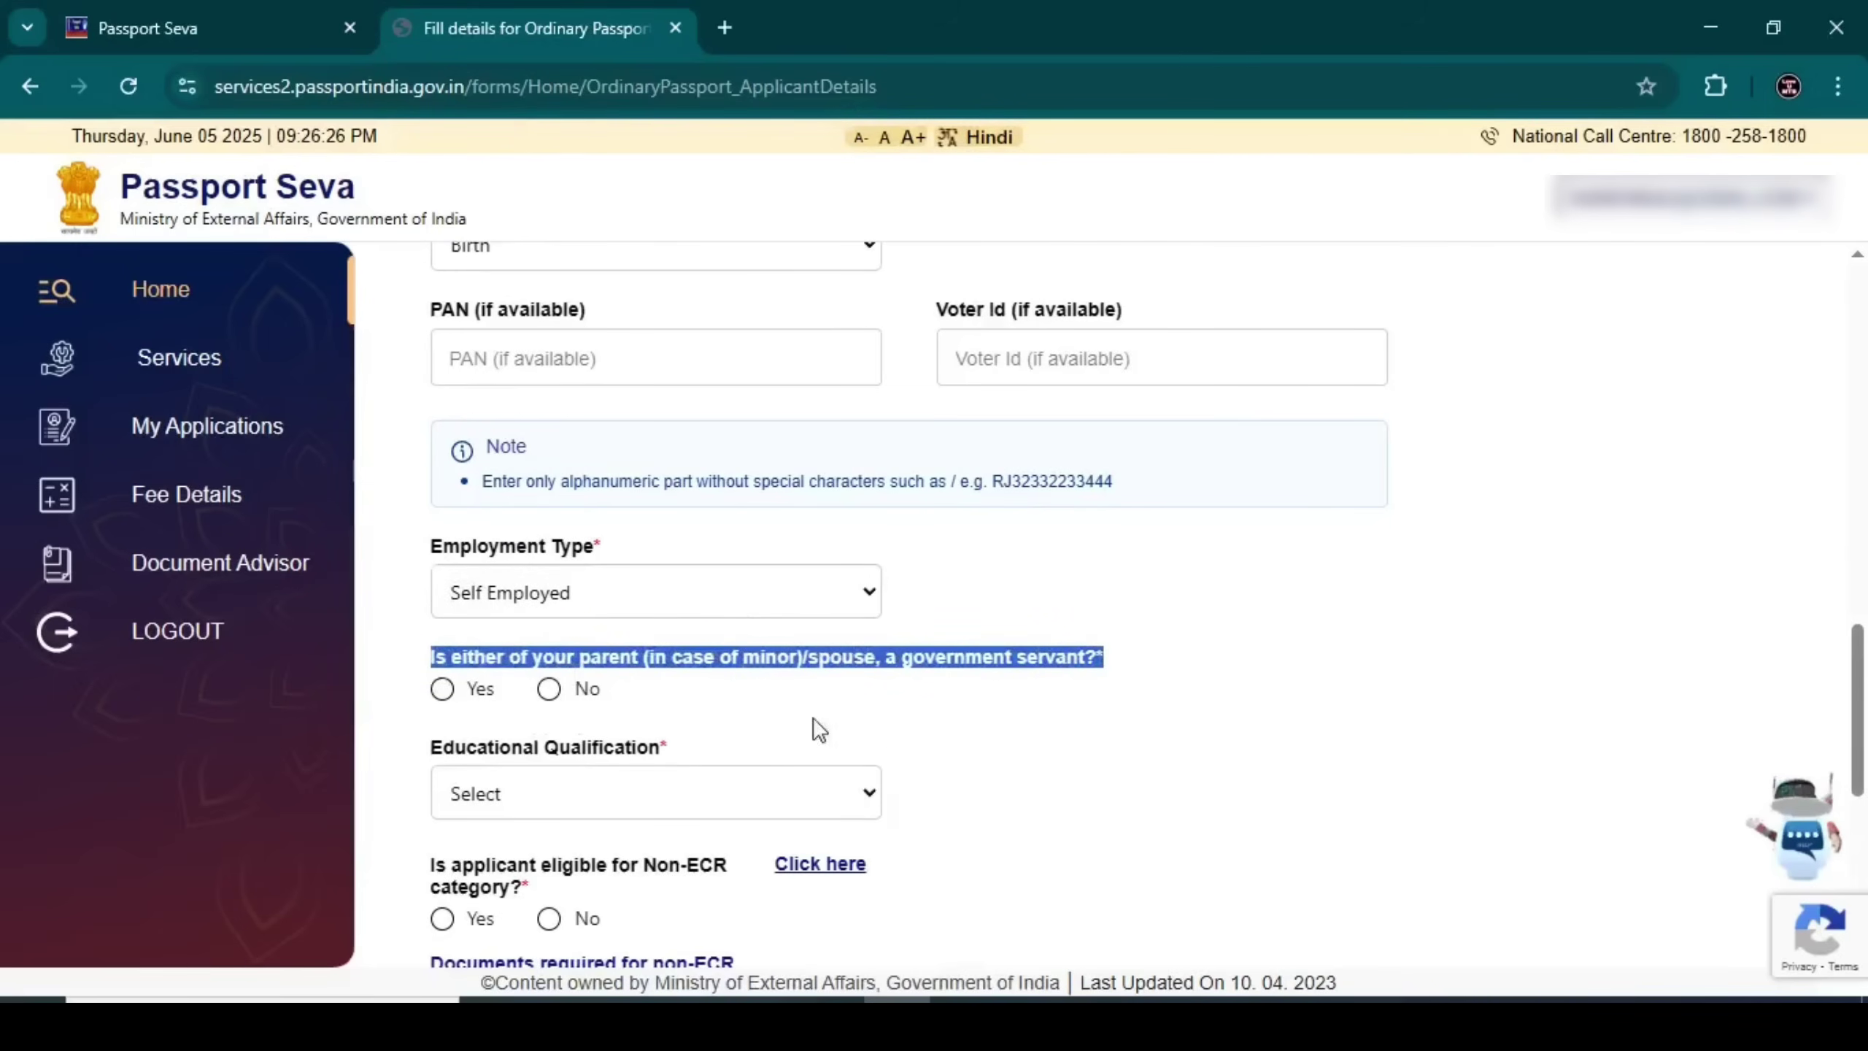
click(443, 692)
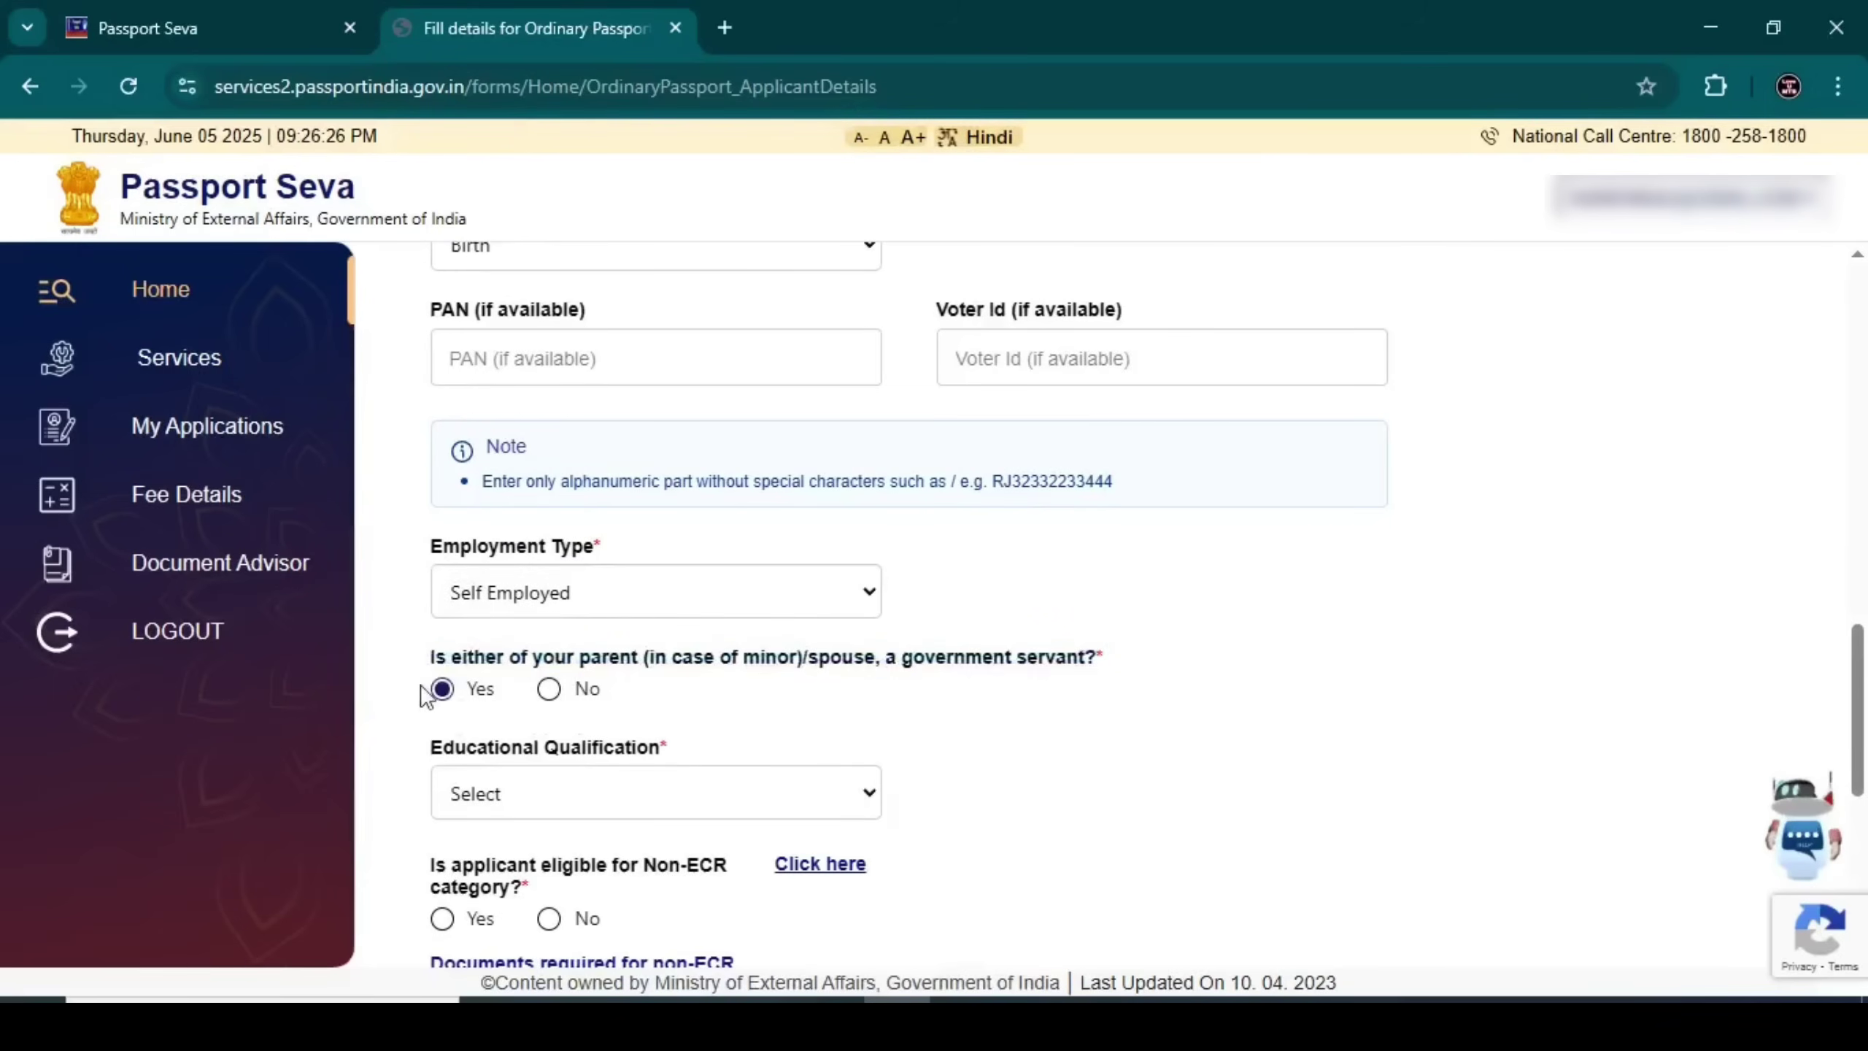
click(550, 690)
Try each Educational Qualification option, finally settling on 10th Pass And Above for Non-ECR eligibility
scroll(722, 660, down, 3)
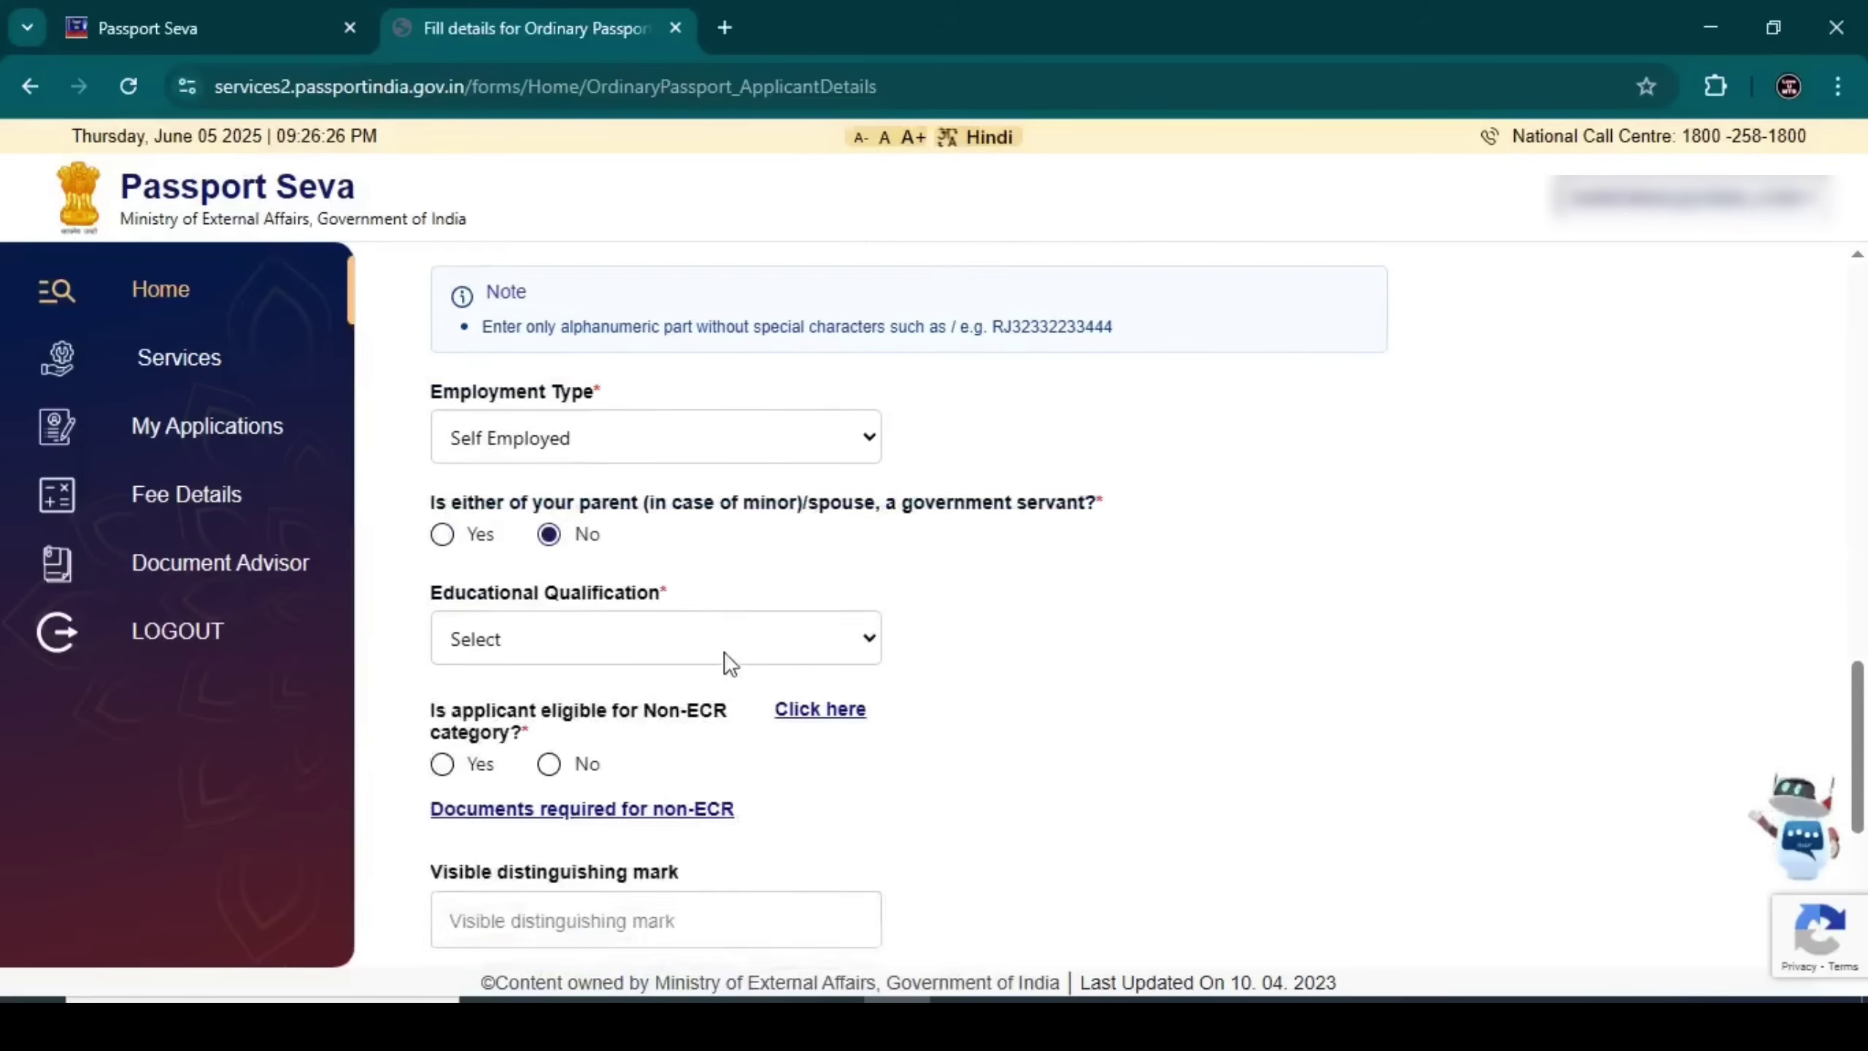
click(589, 516)
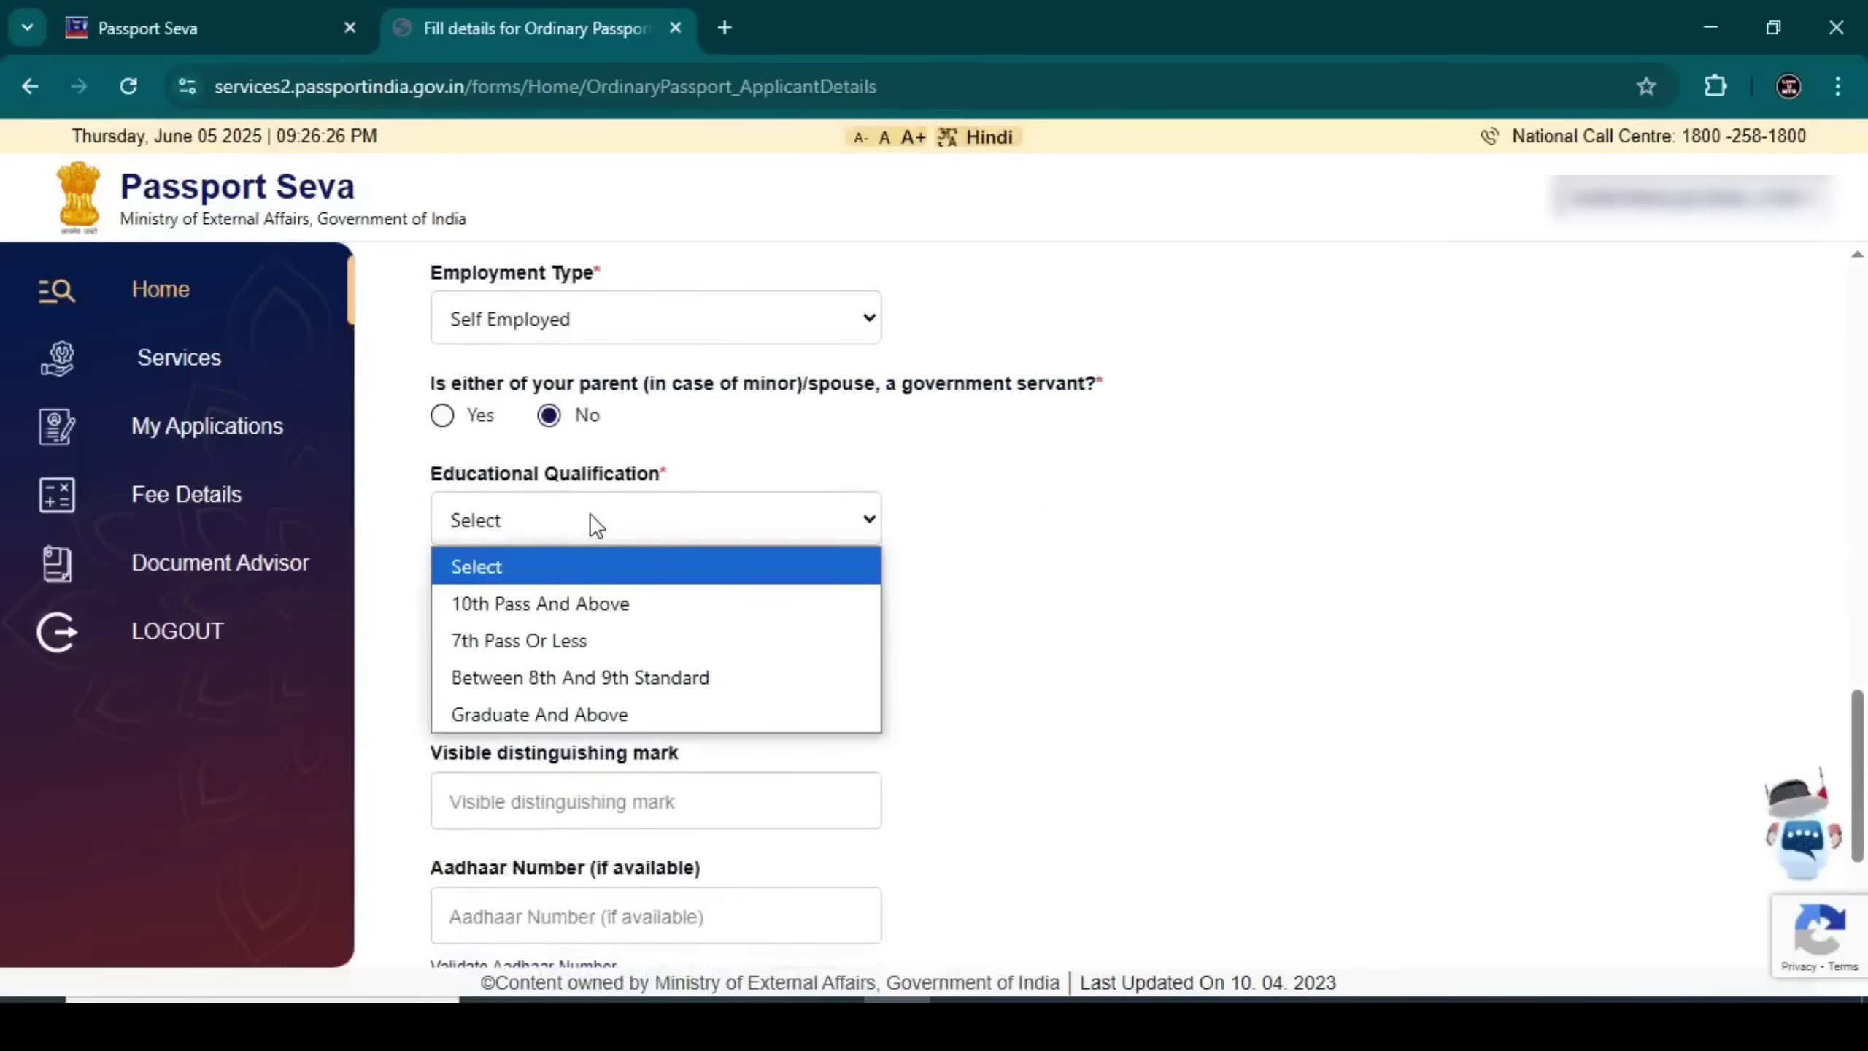
click(587, 602)
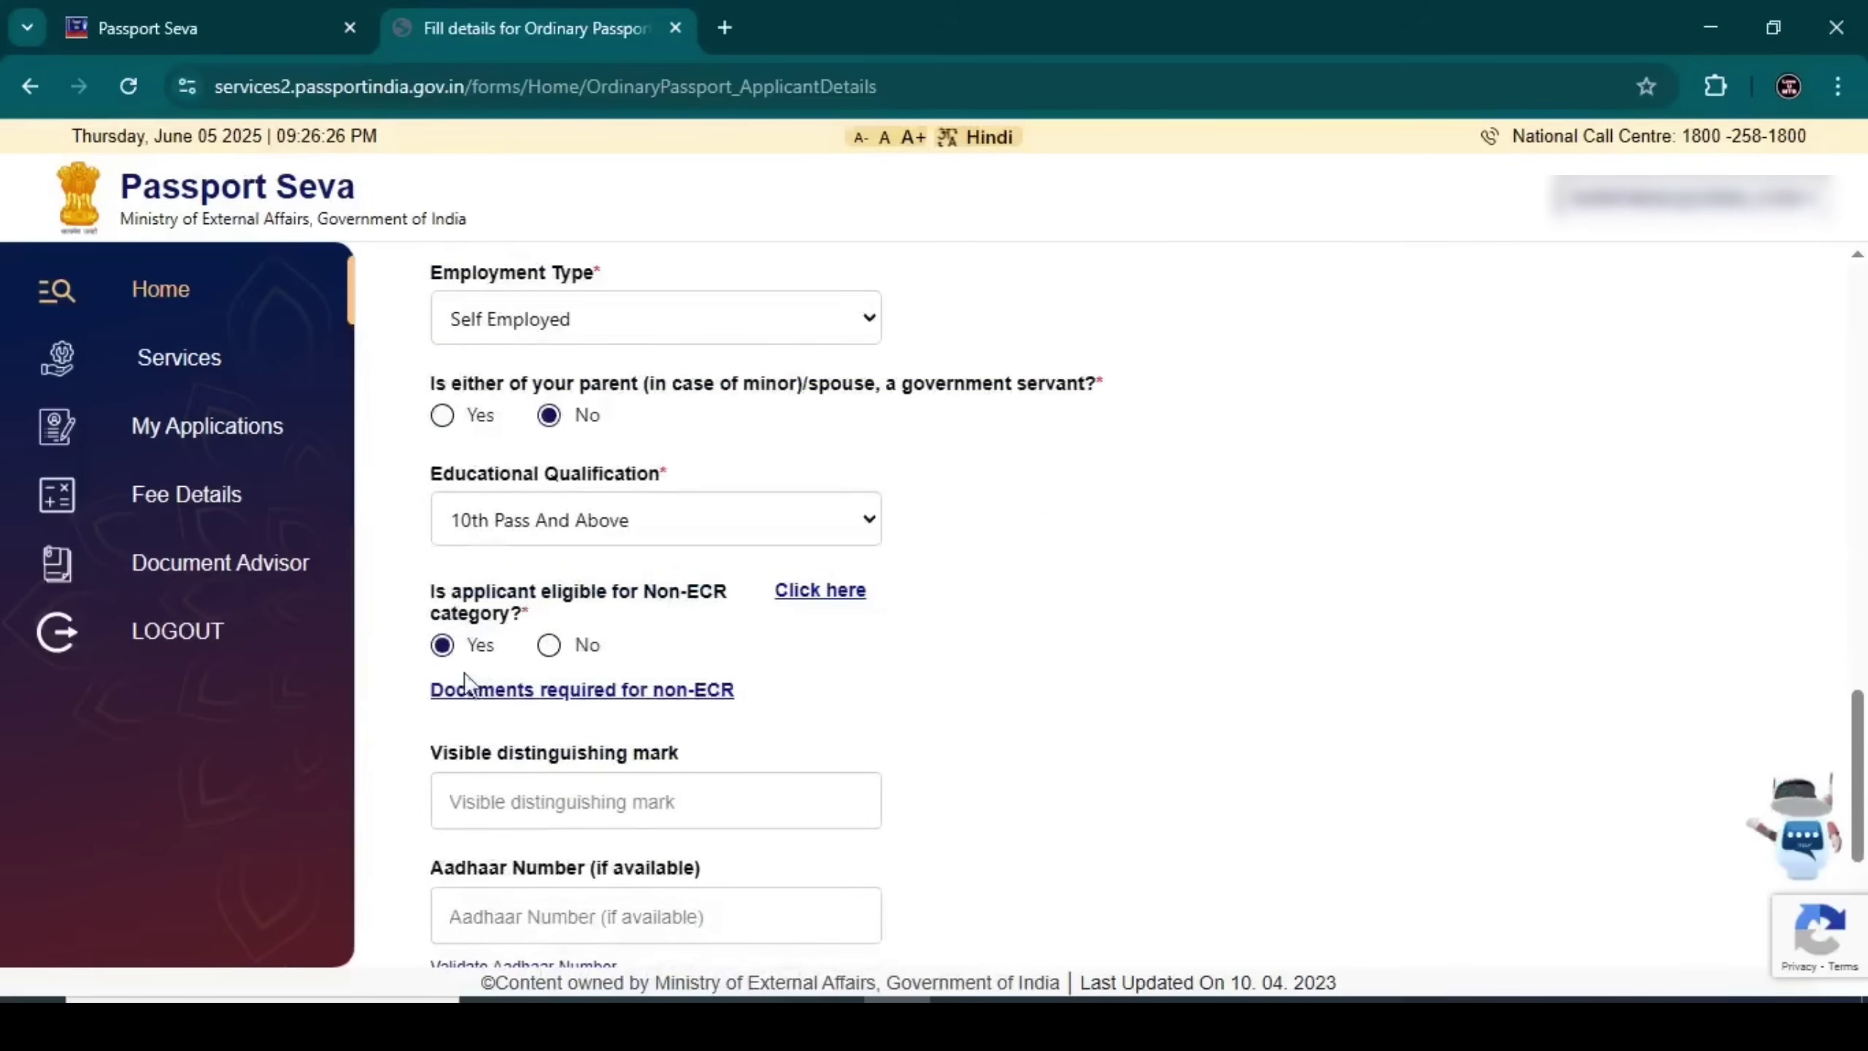
click(545, 524)
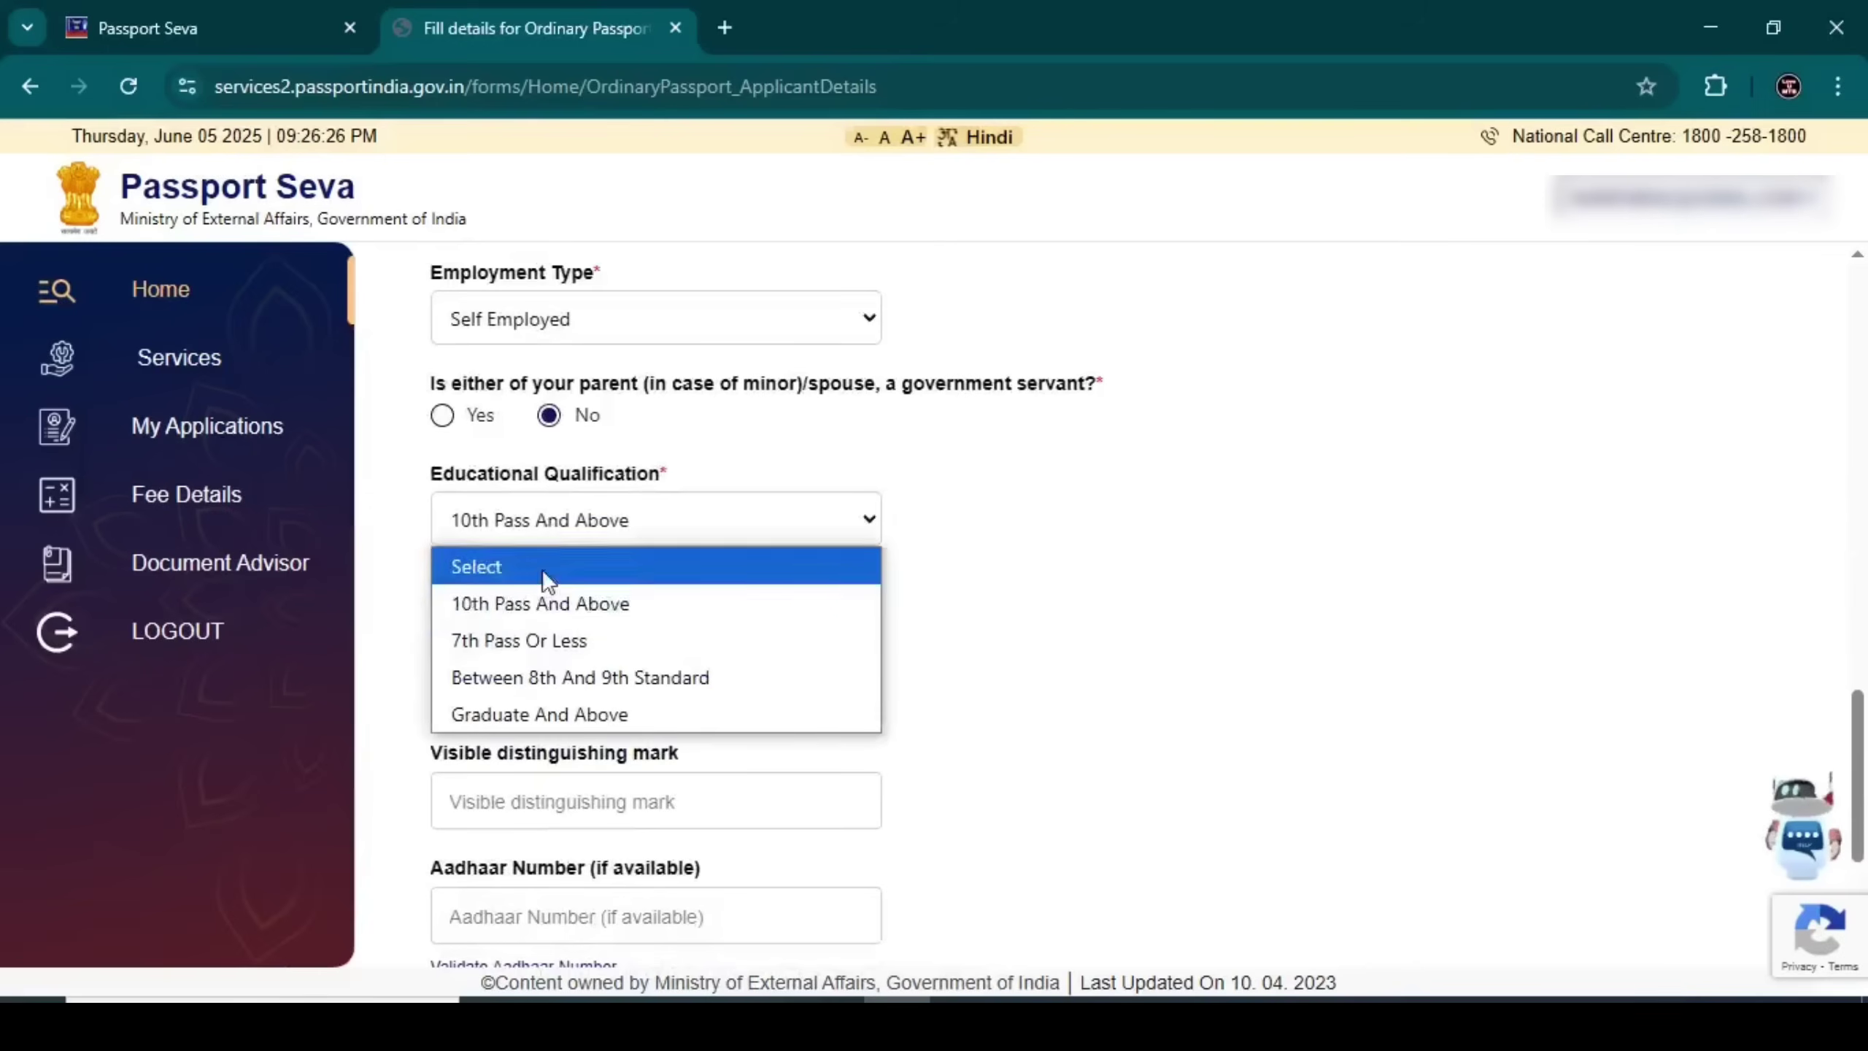
click(526, 639)
click(561, 512)
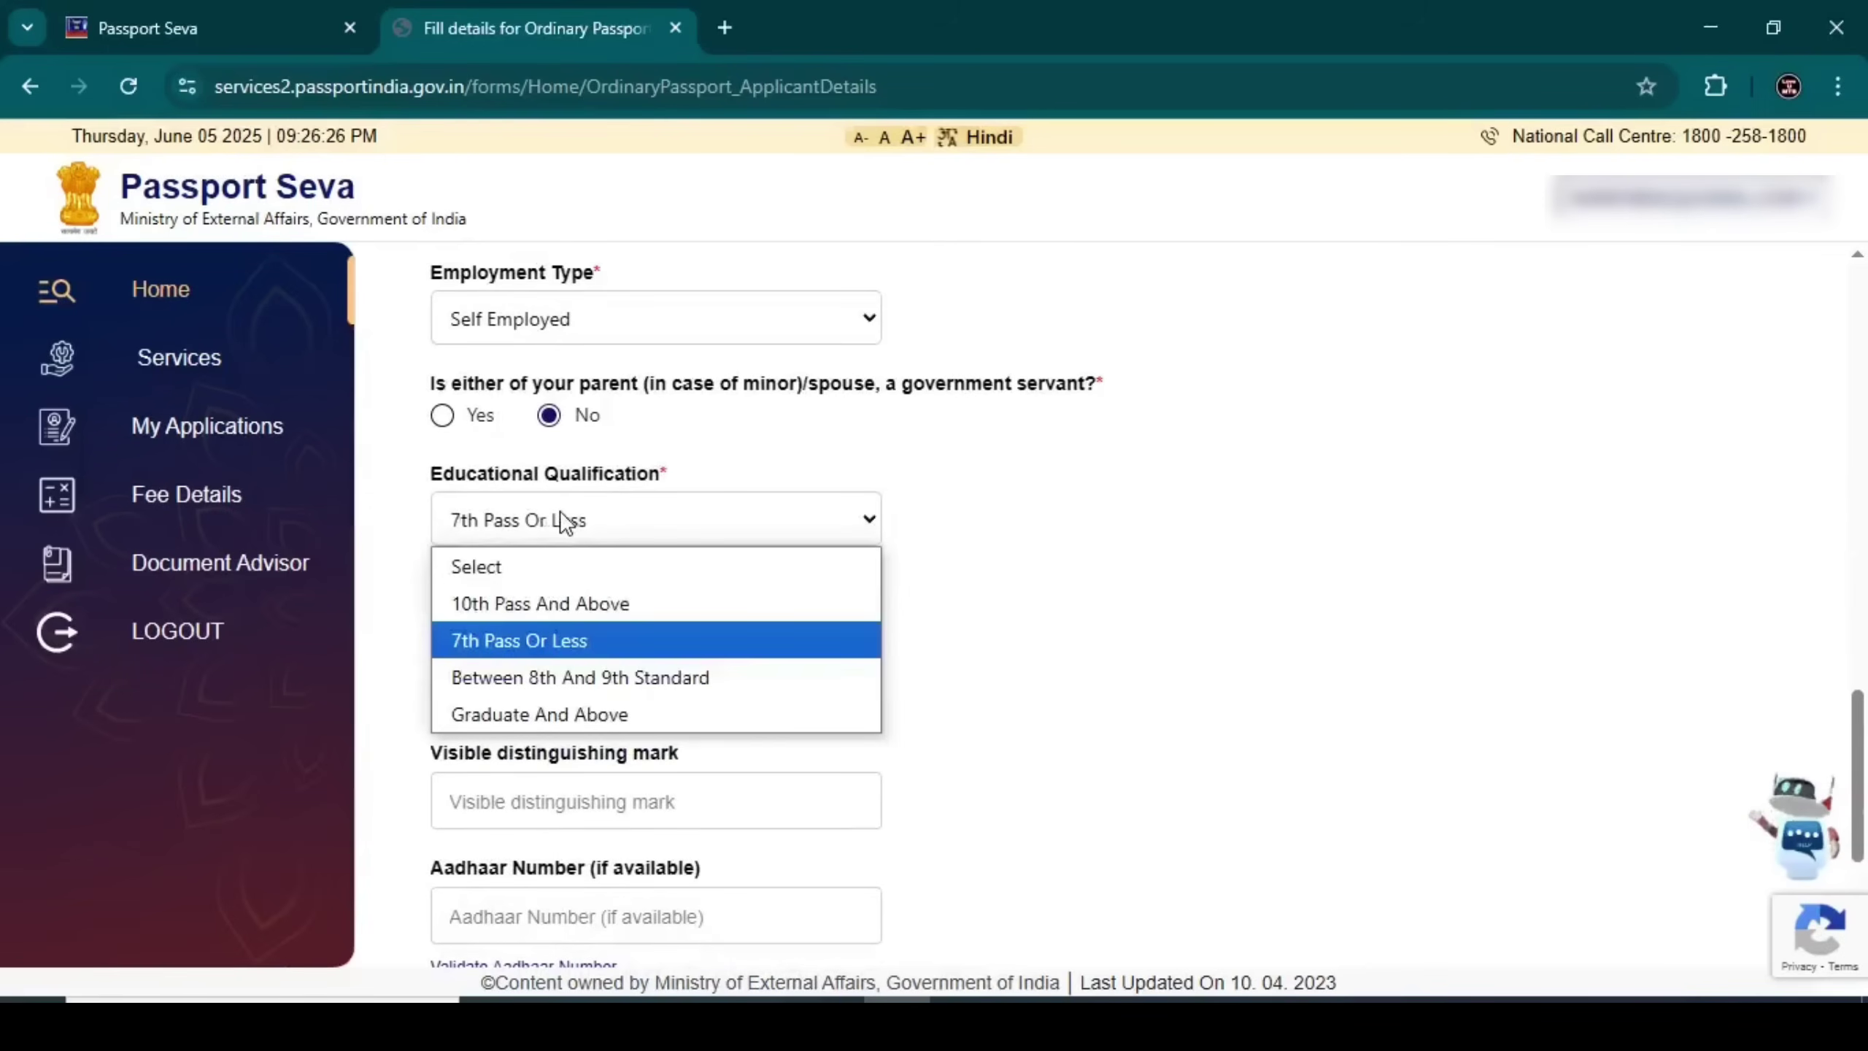
click(537, 679)
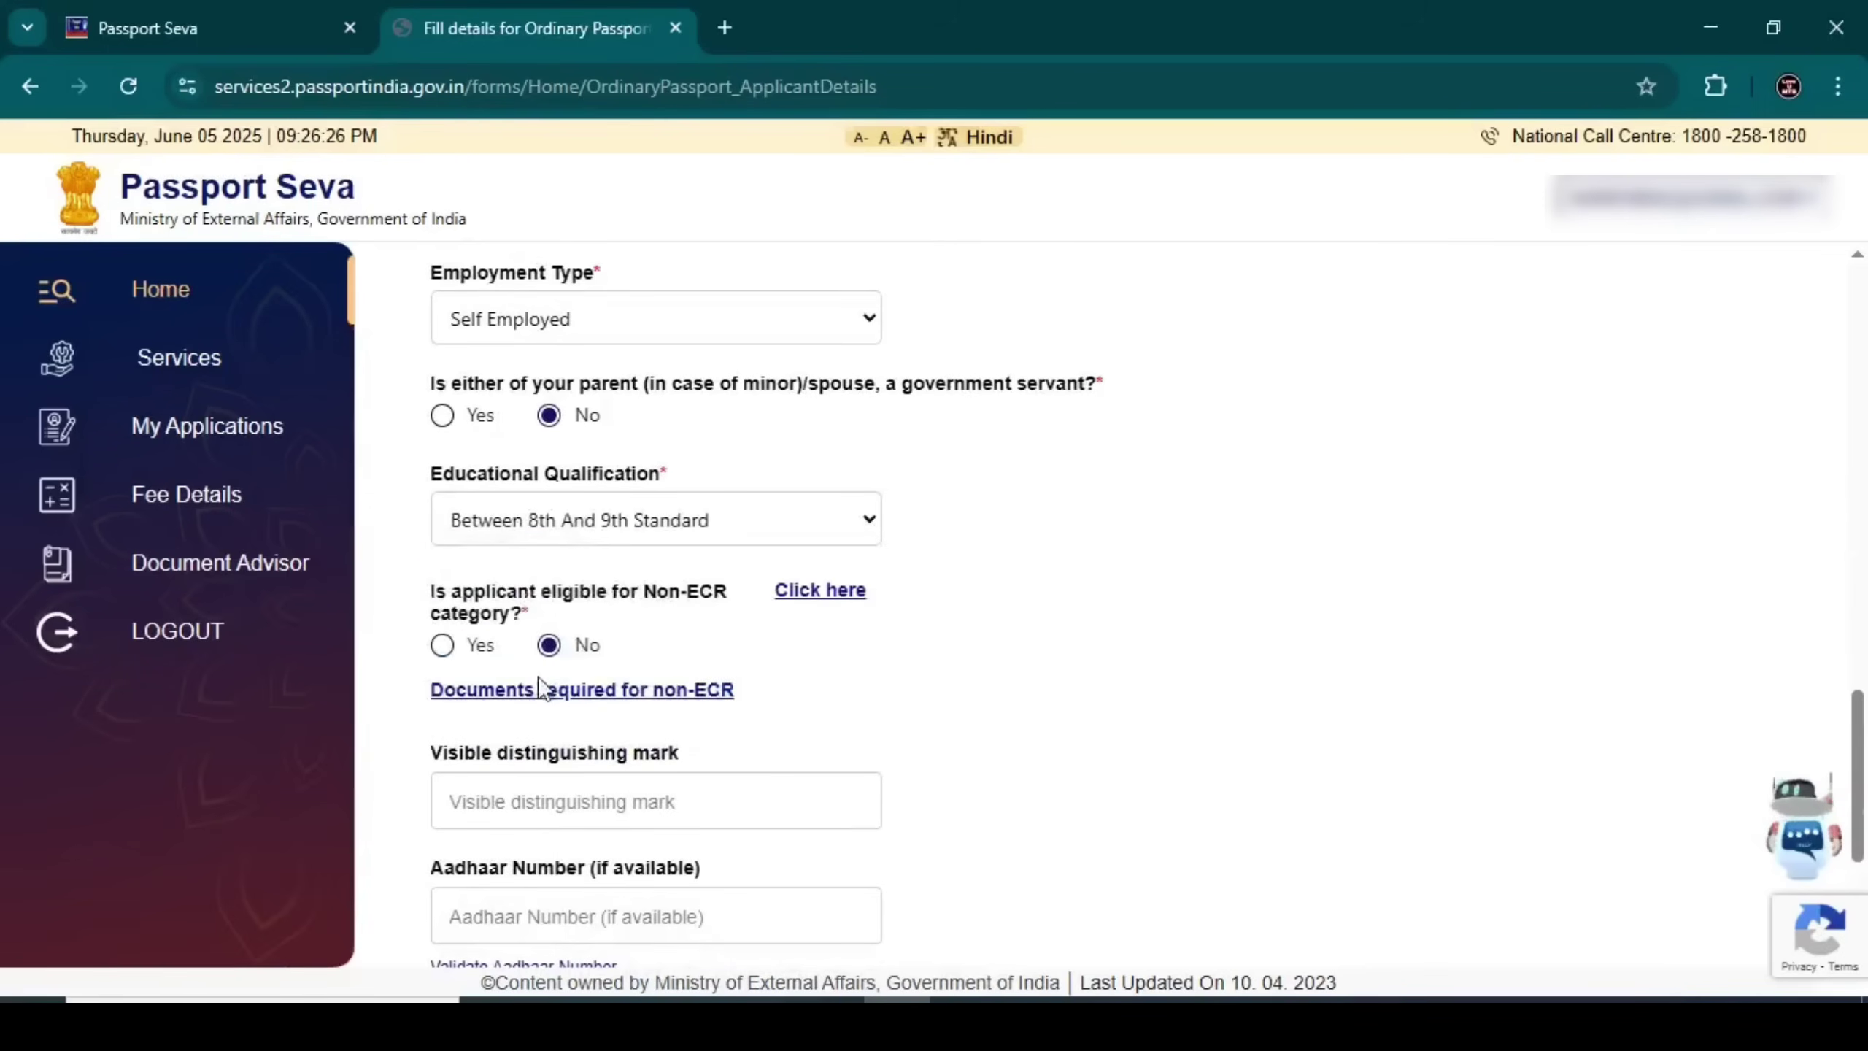
click(537, 522)
click(567, 709)
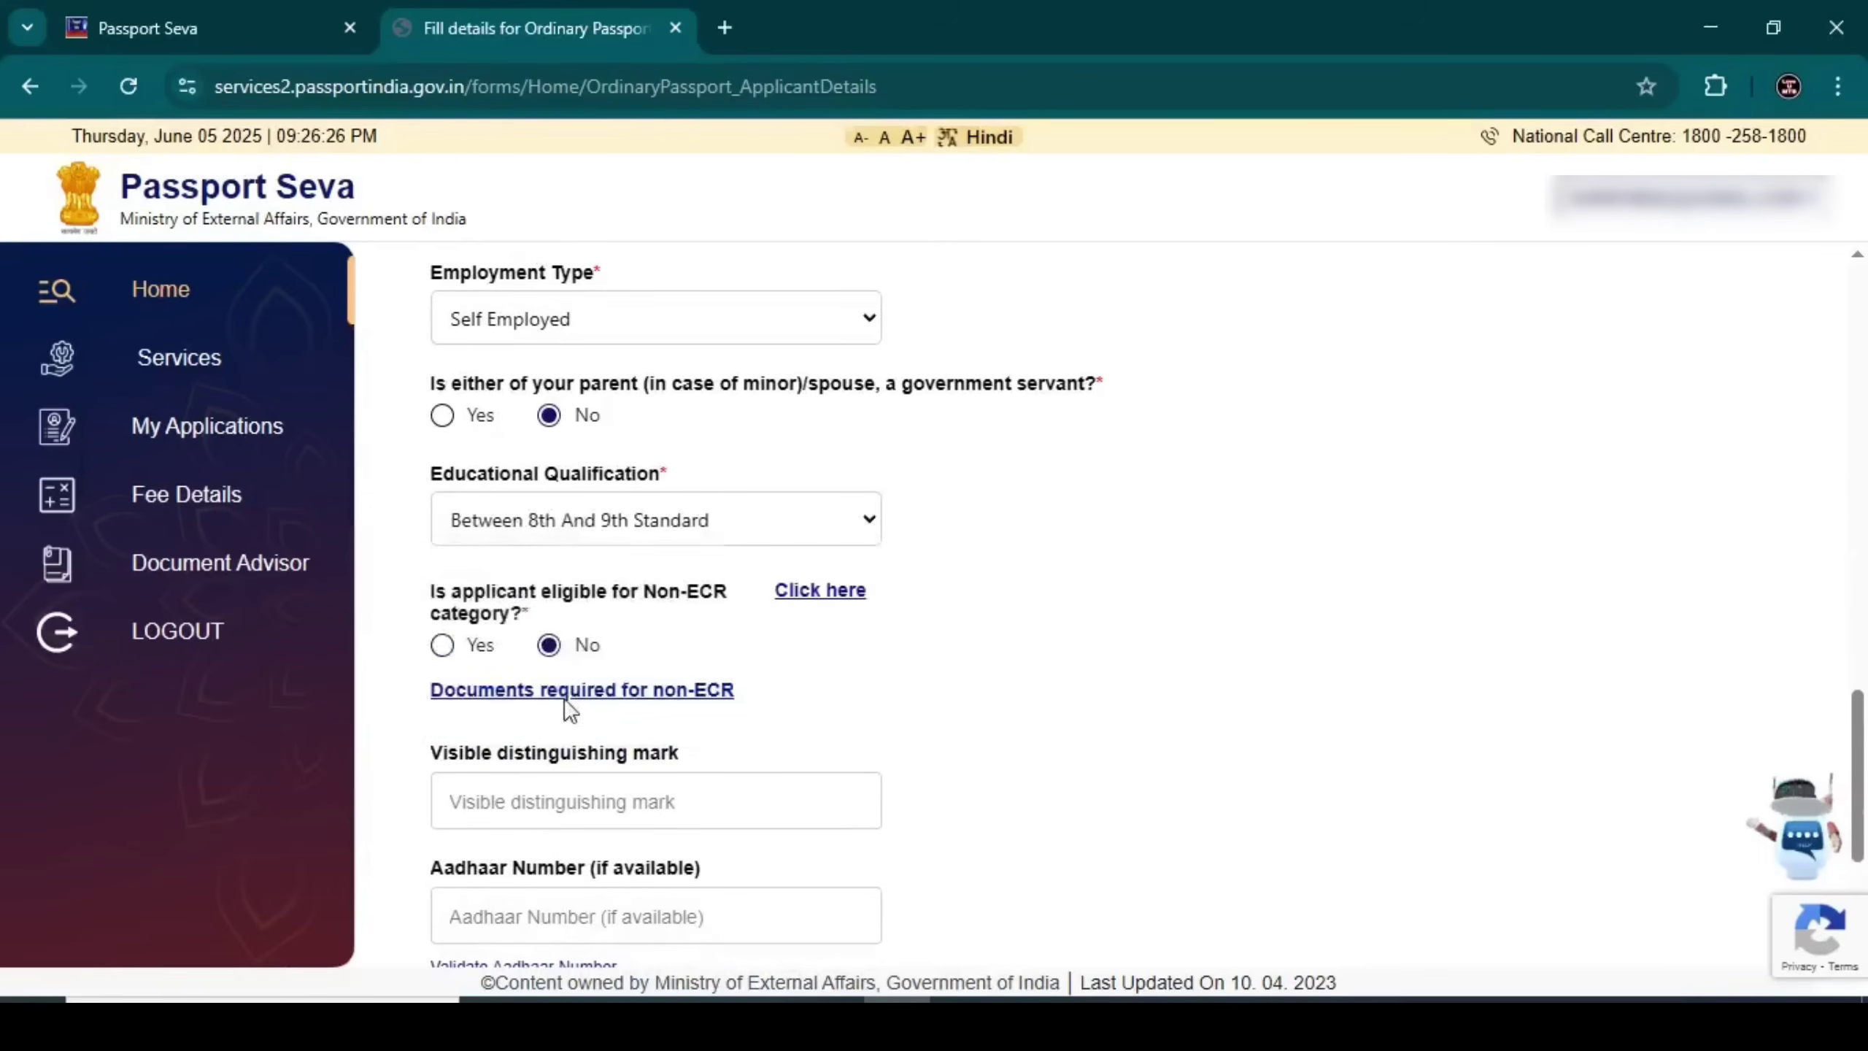
click(540, 526)
click(548, 616)
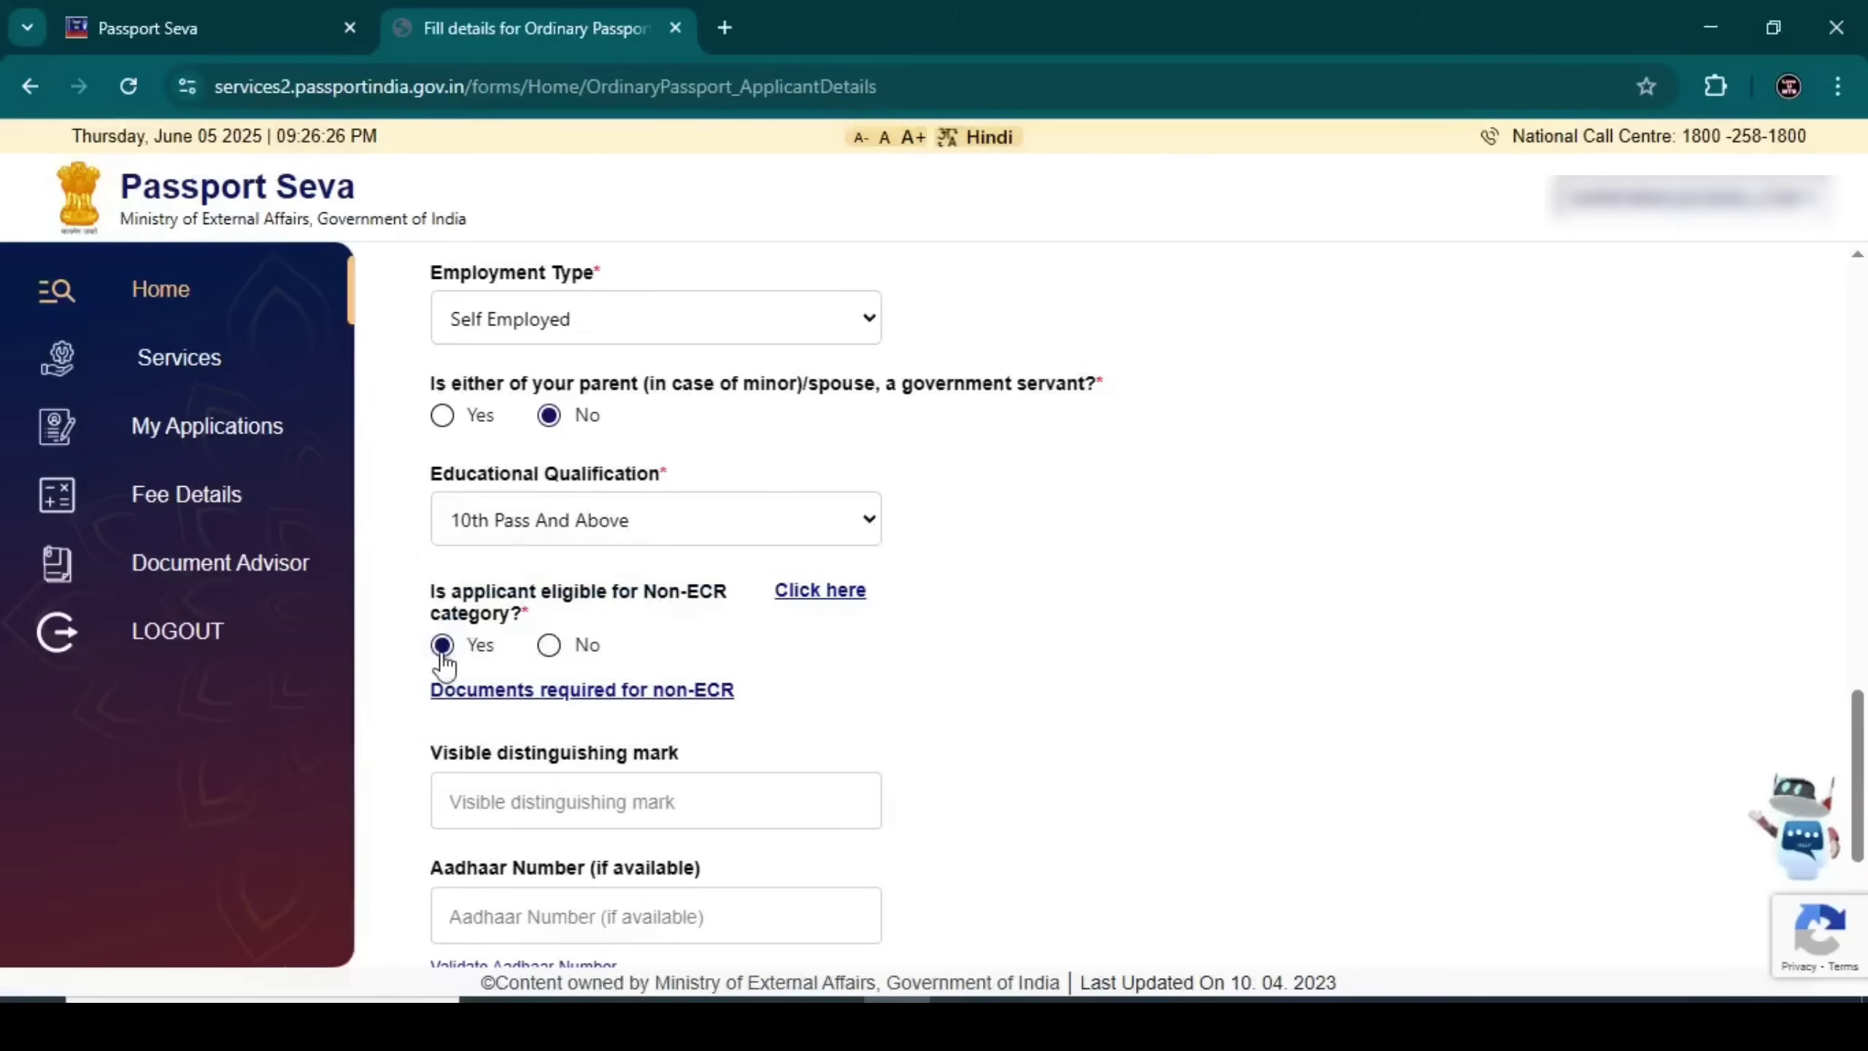
click(527, 522)
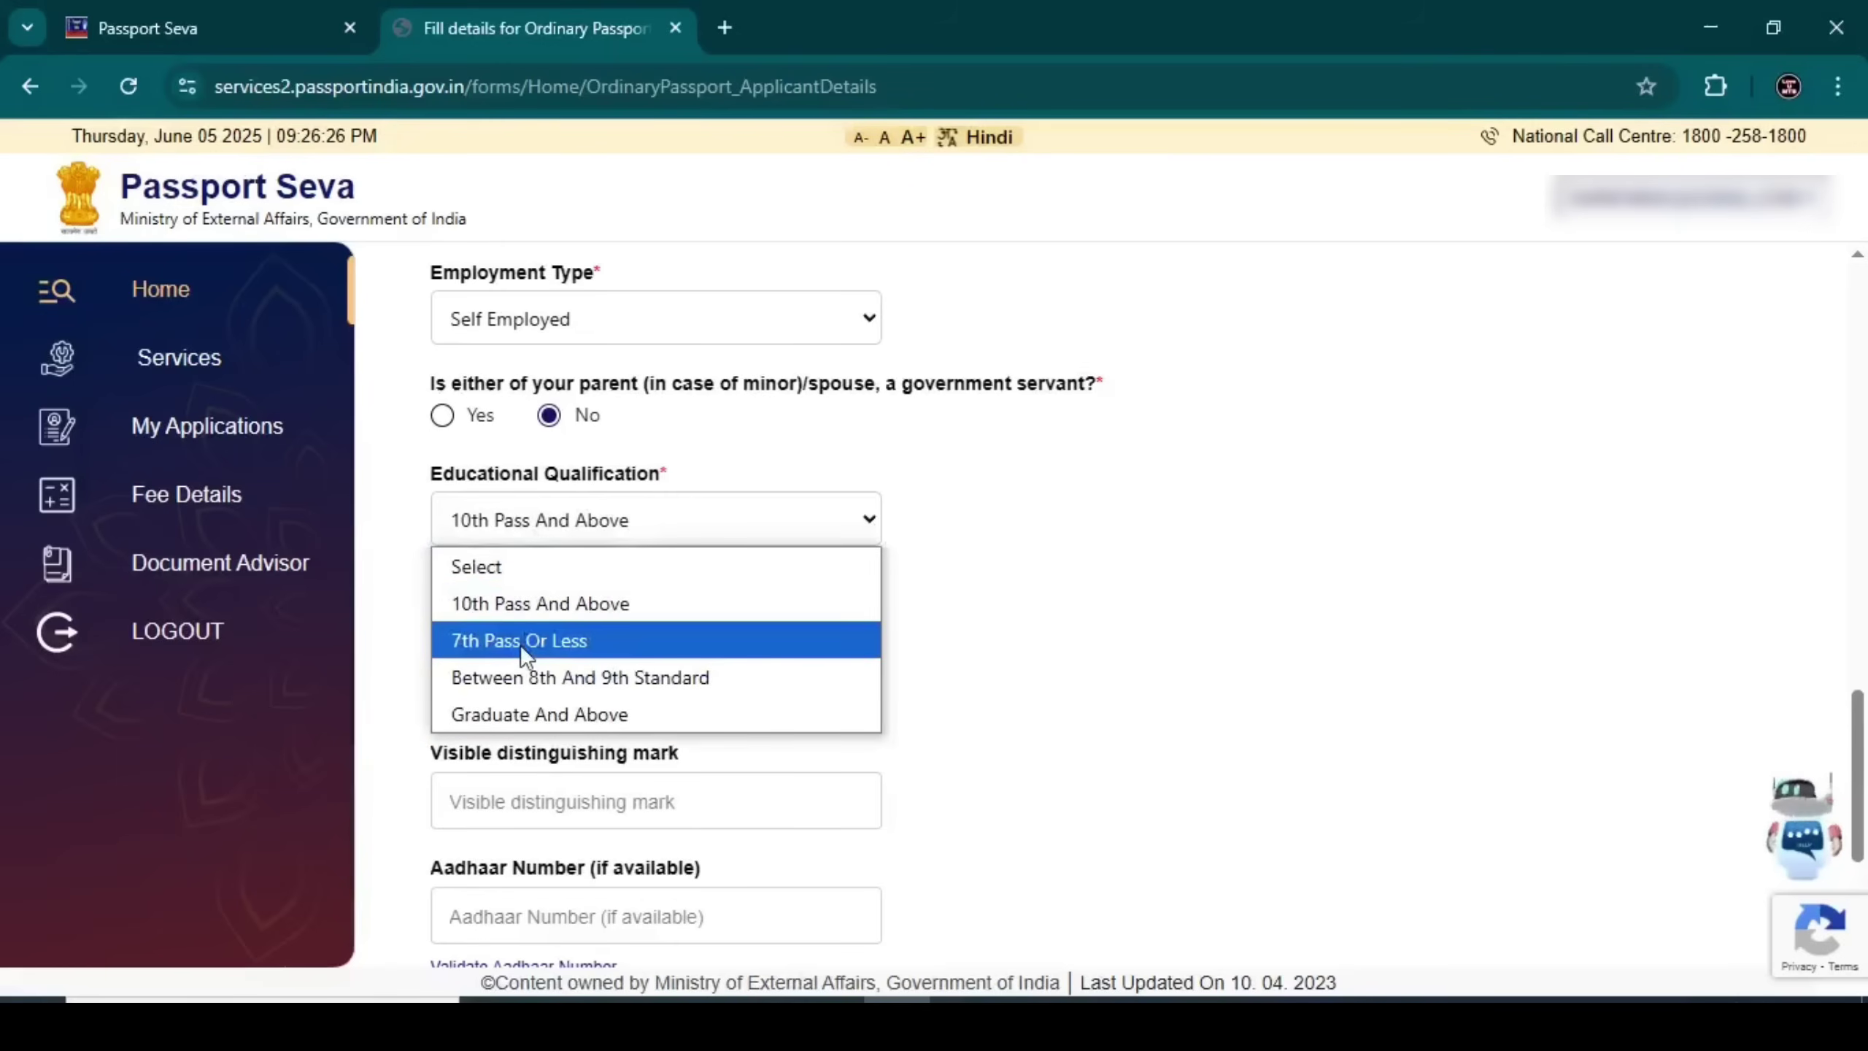
click(519, 640)
click(531, 534)
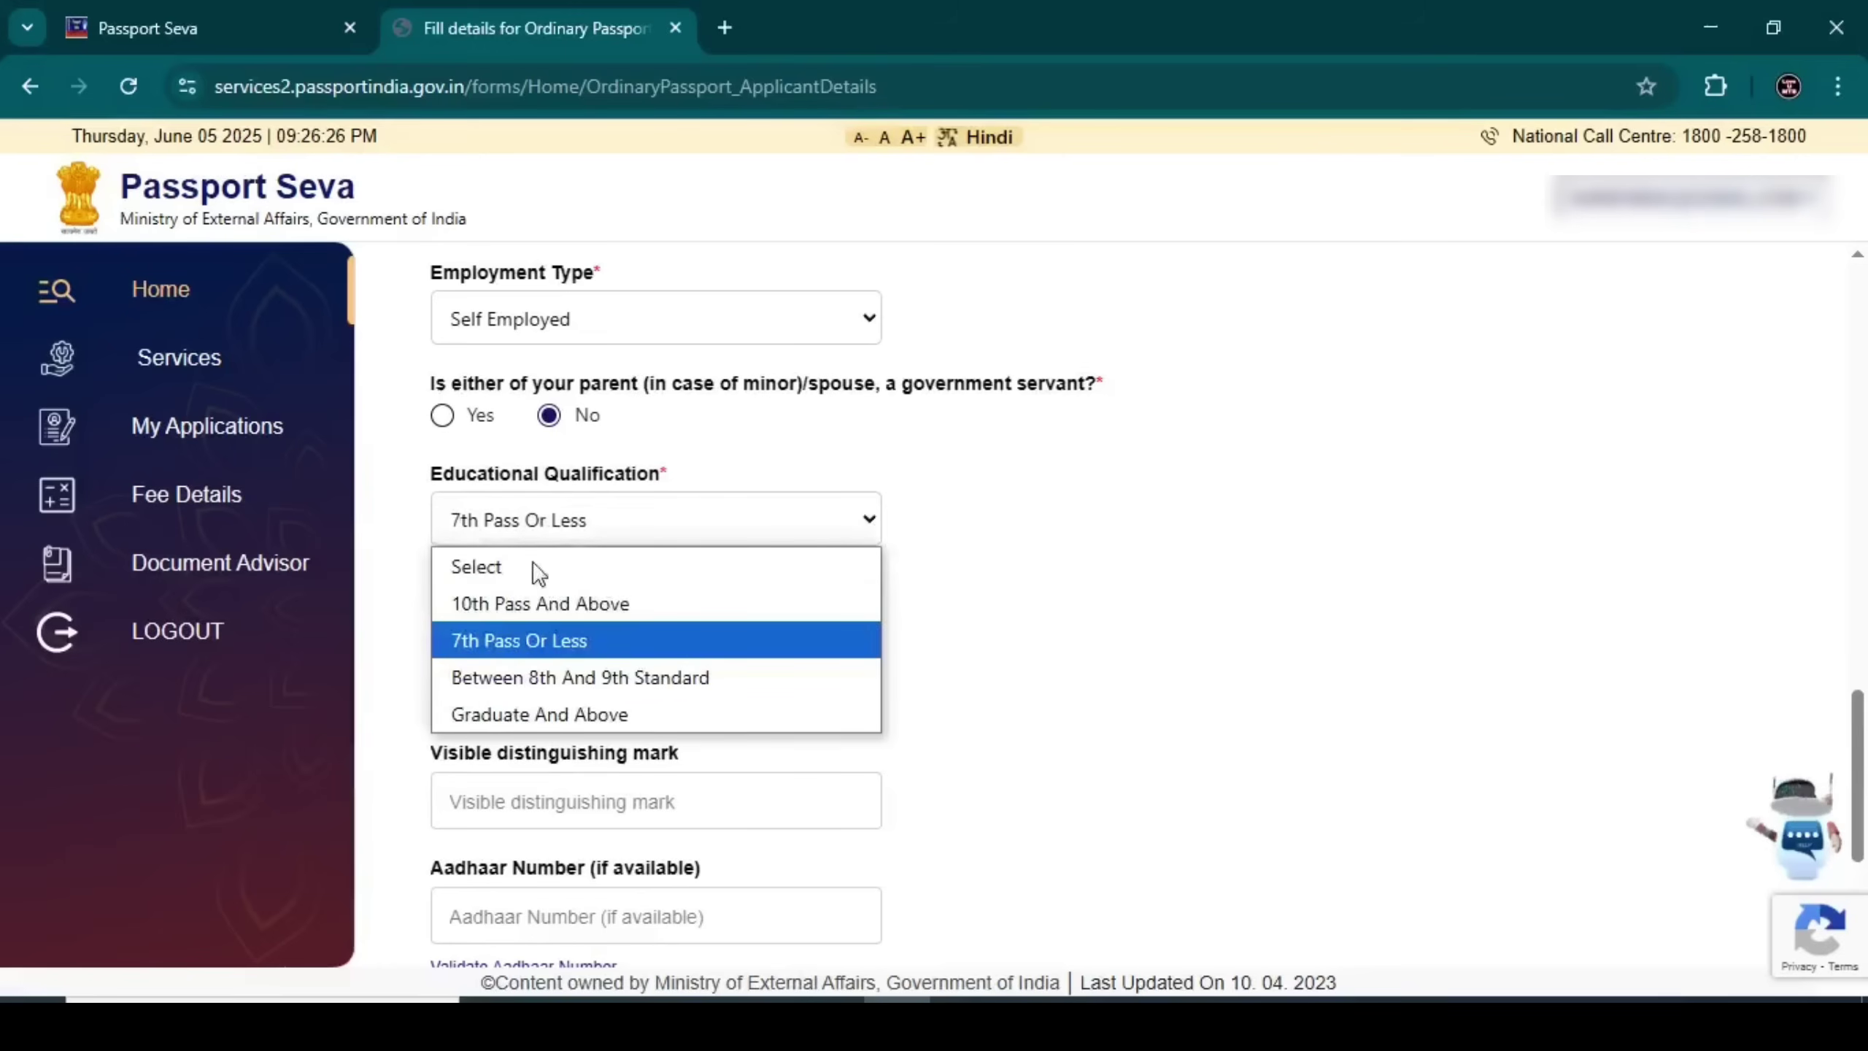
click(524, 602)
scroll(444, 620, down, 2)
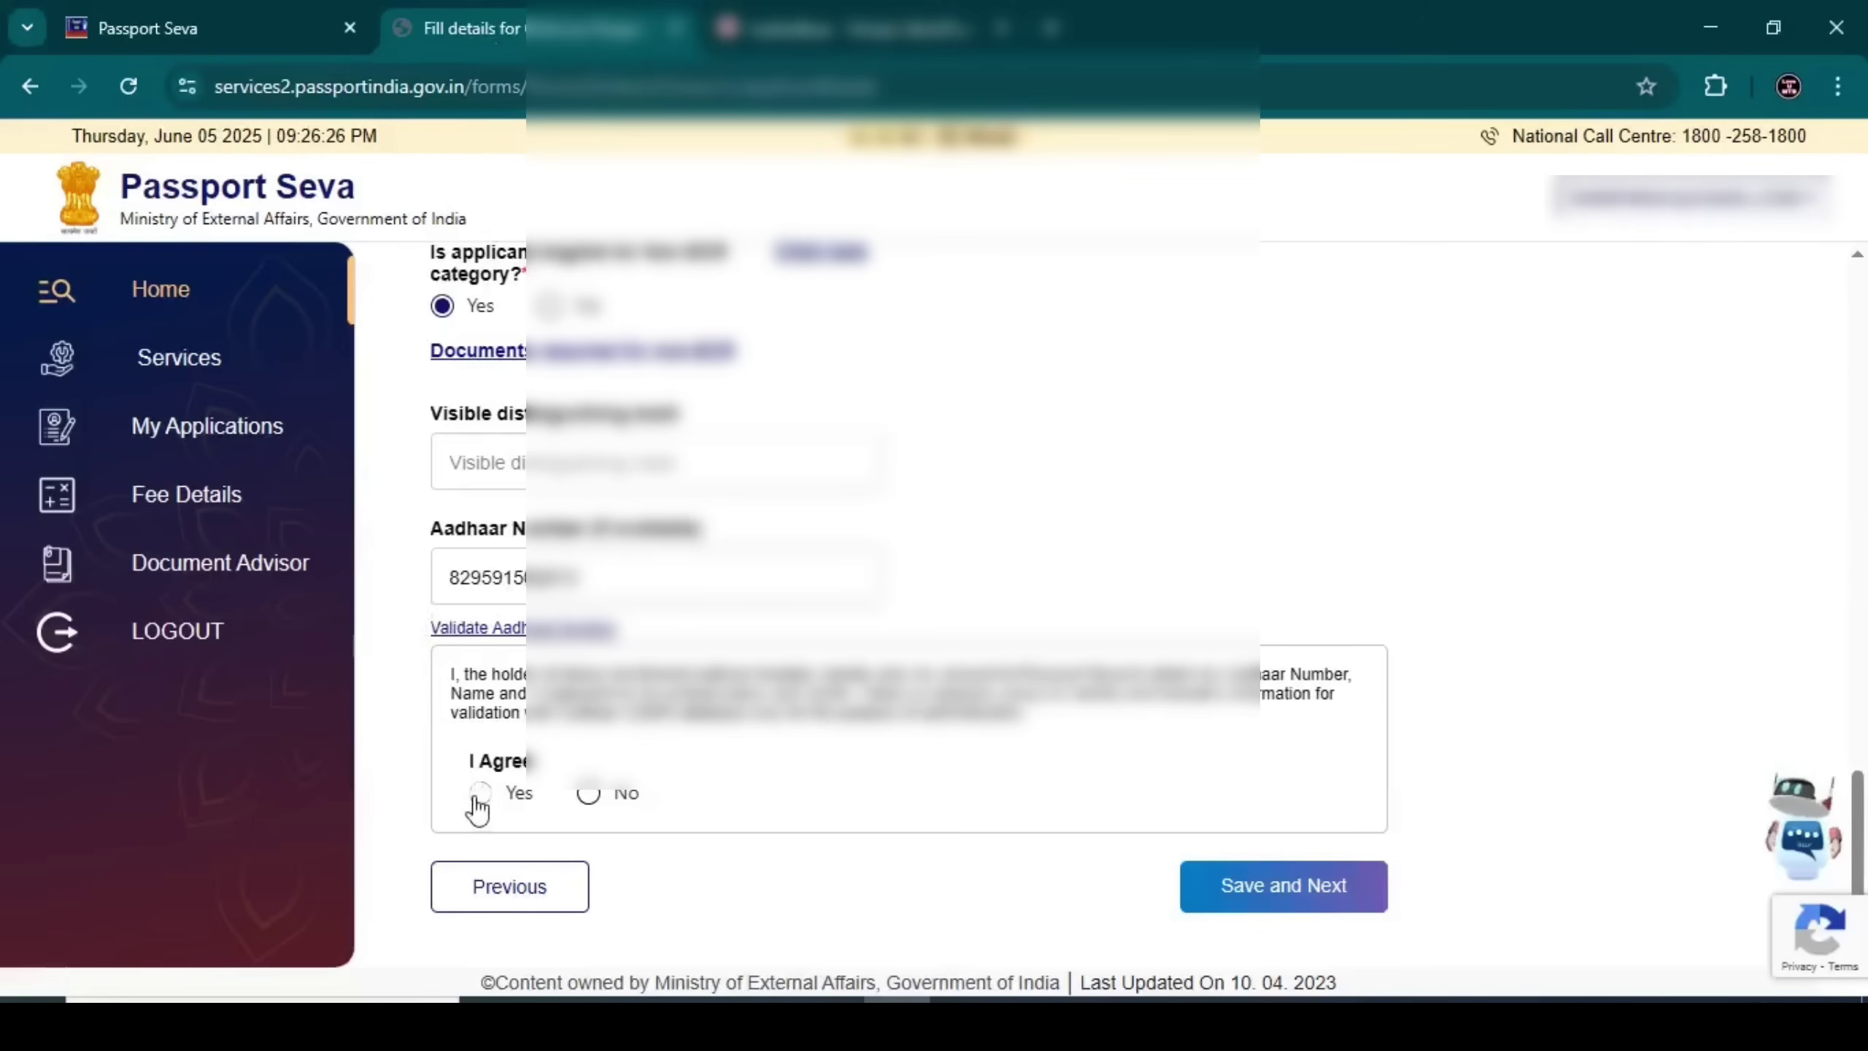
Consent Yes to Aadhaar authentication and save the applicant details
click(480, 792)
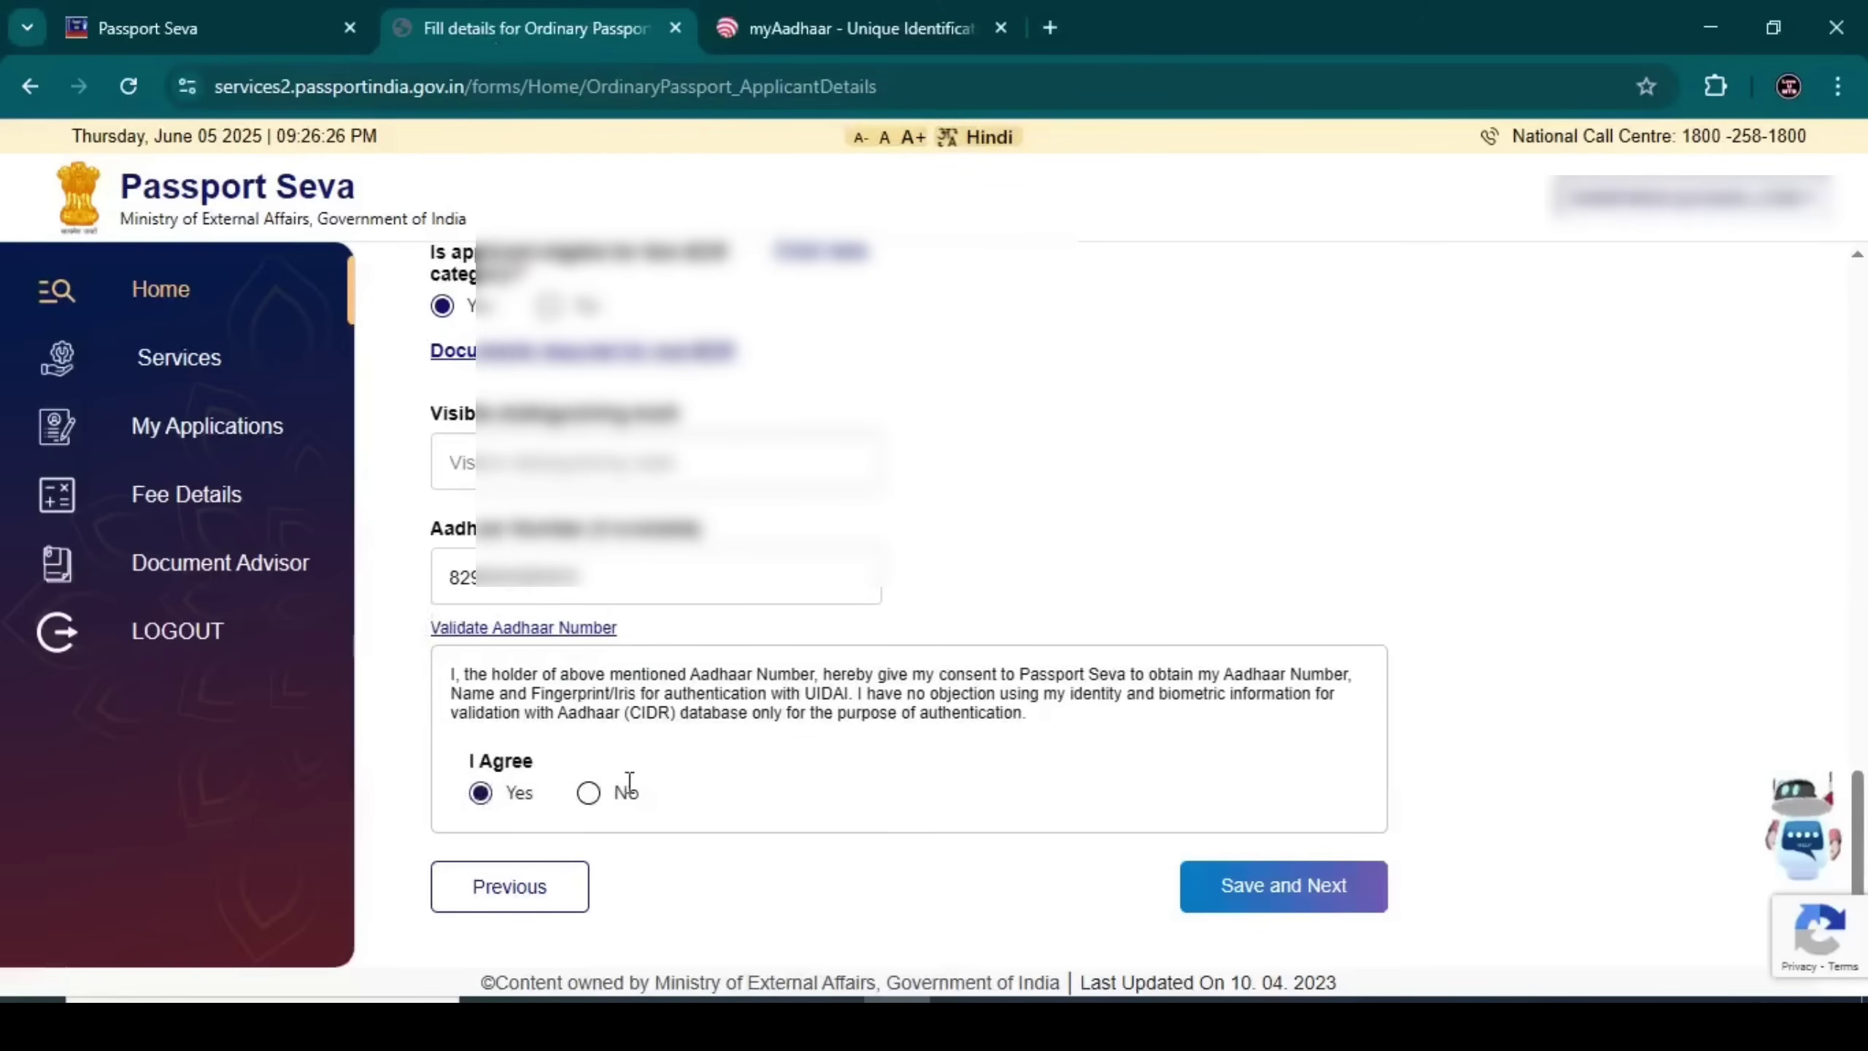
click(1239, 887)
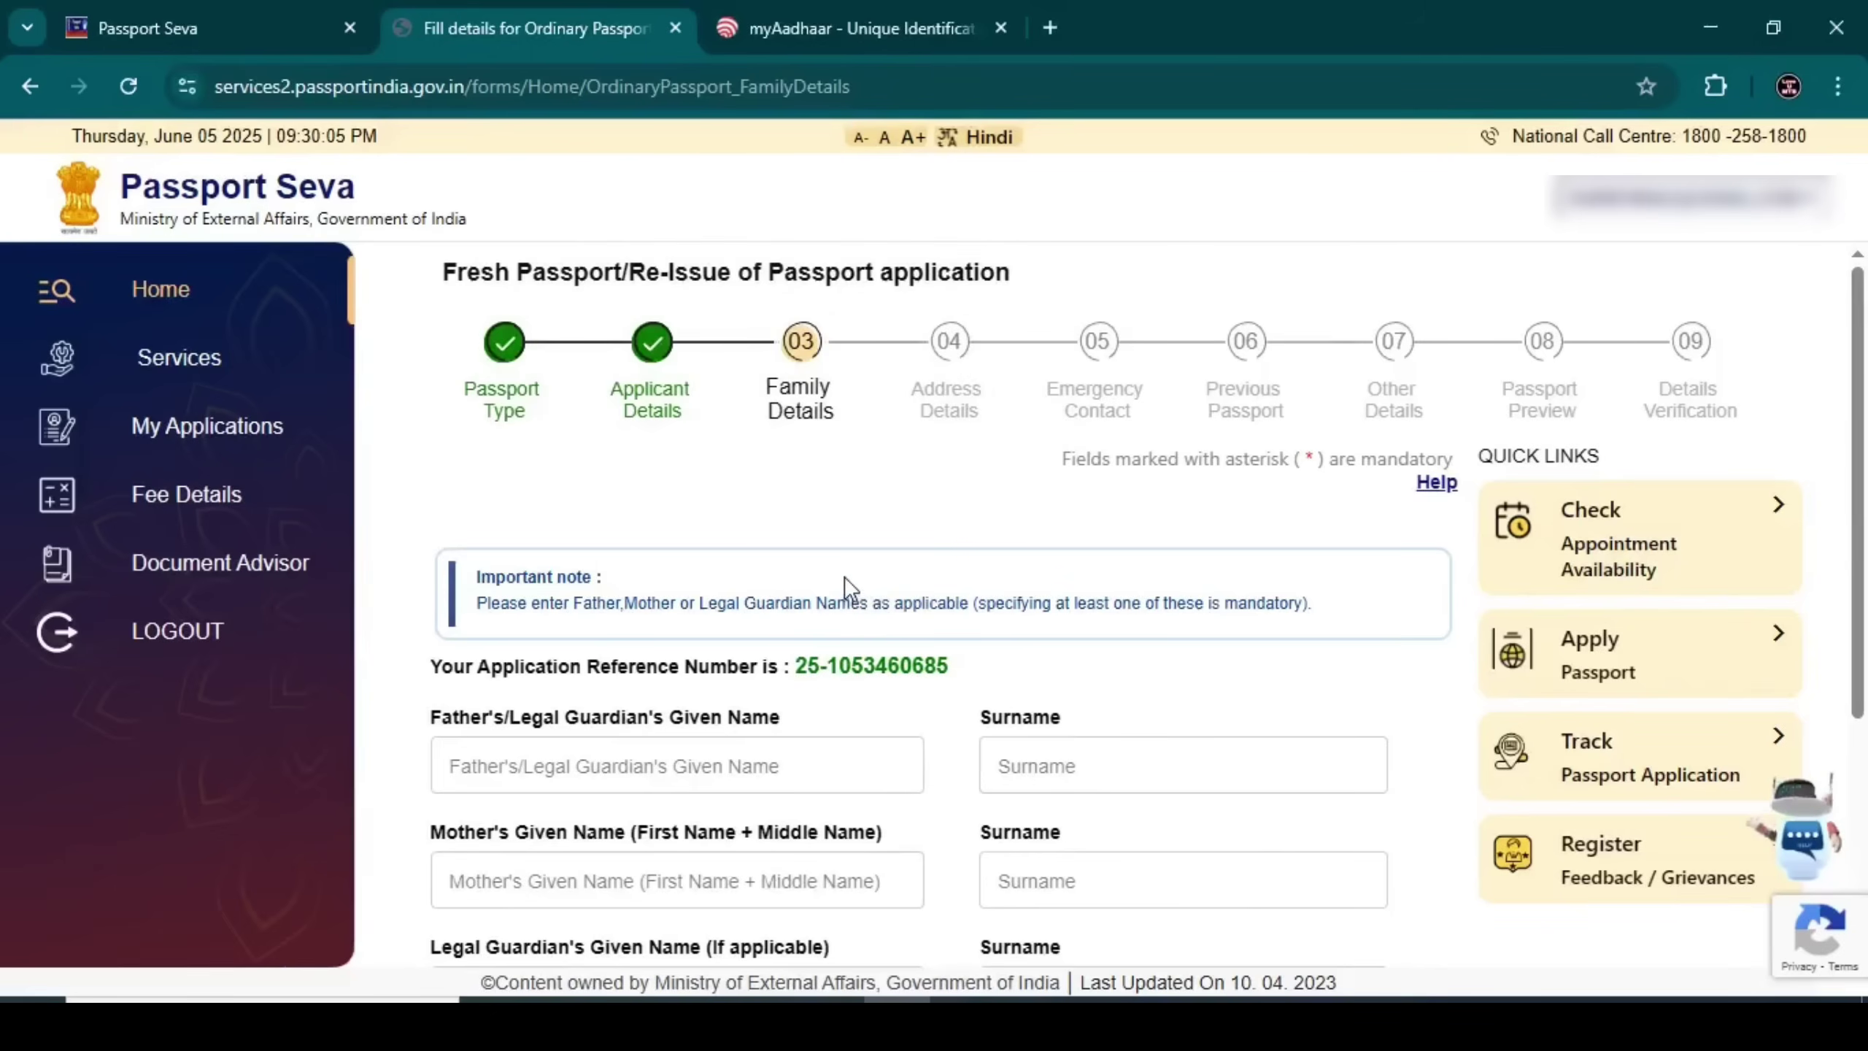
Enter the spouse's given name and surname, then save the Family Details
scroll(848, 566, down, 2)
scroll(1194, 474, up, 2)
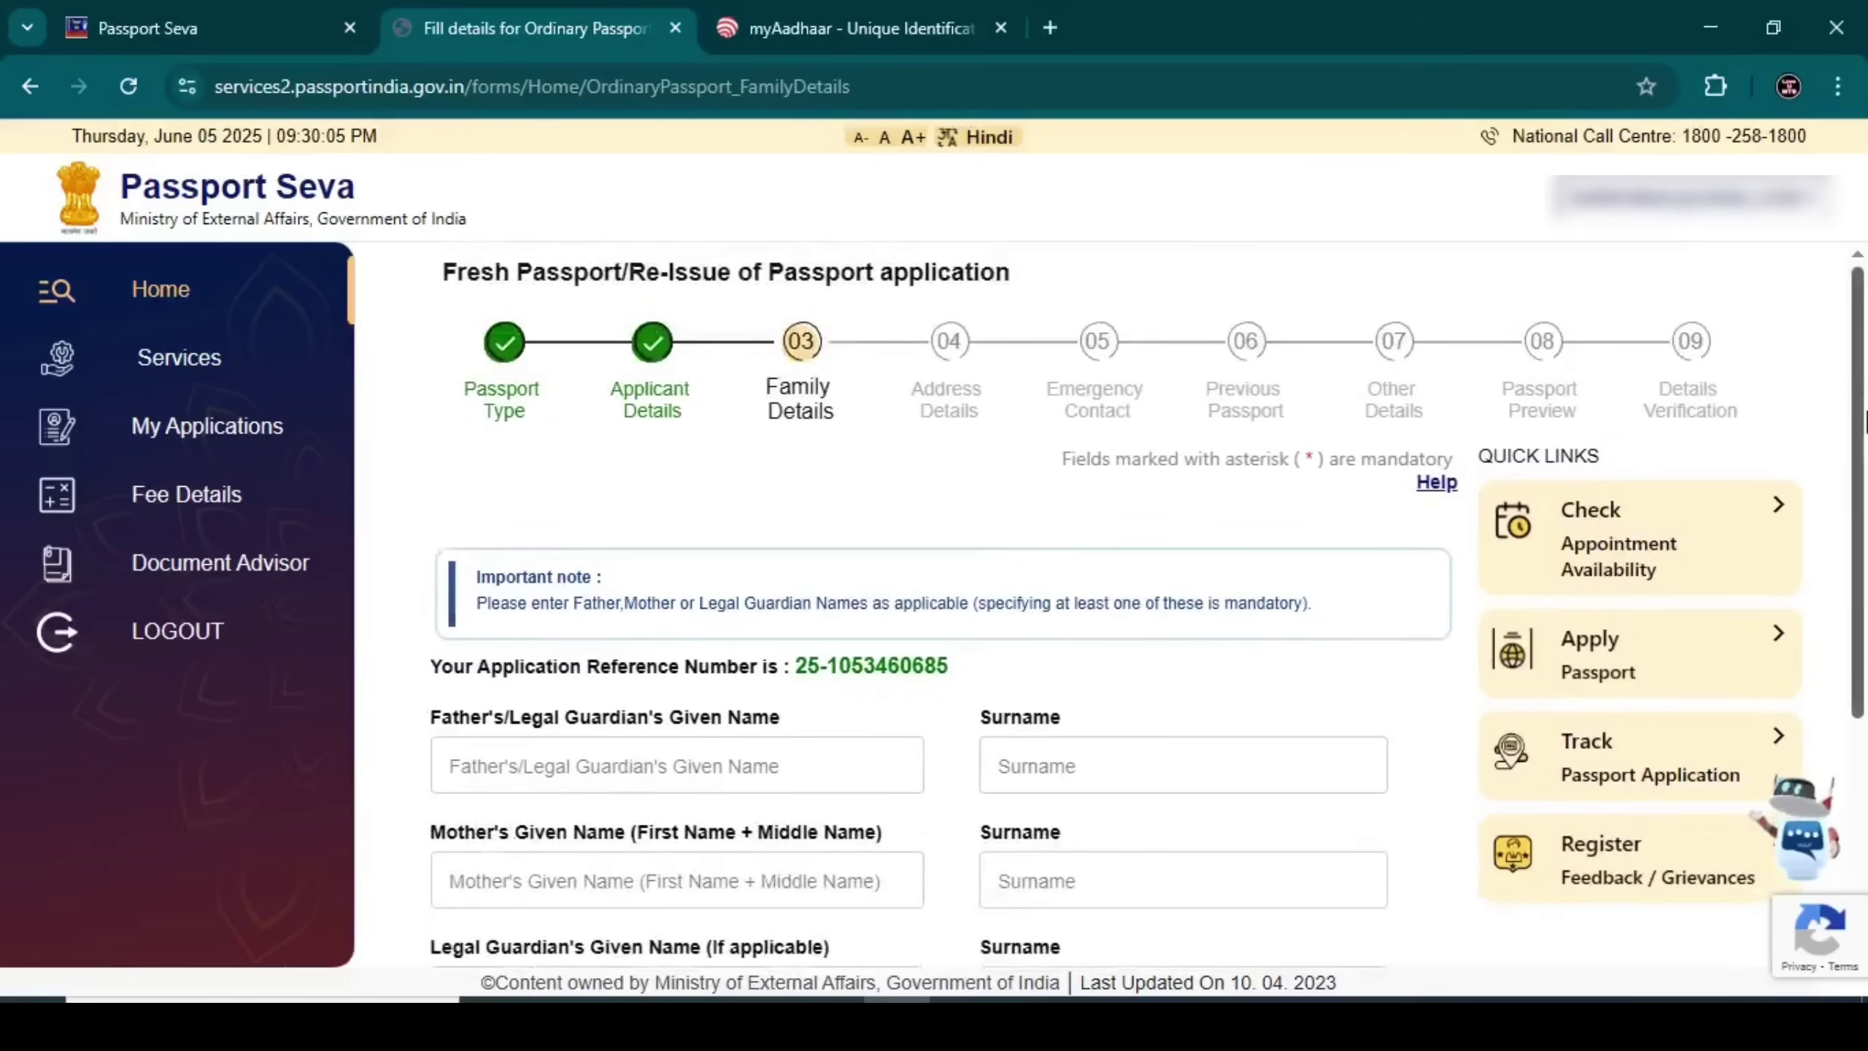
drag(1861, 425, 1865, 561)
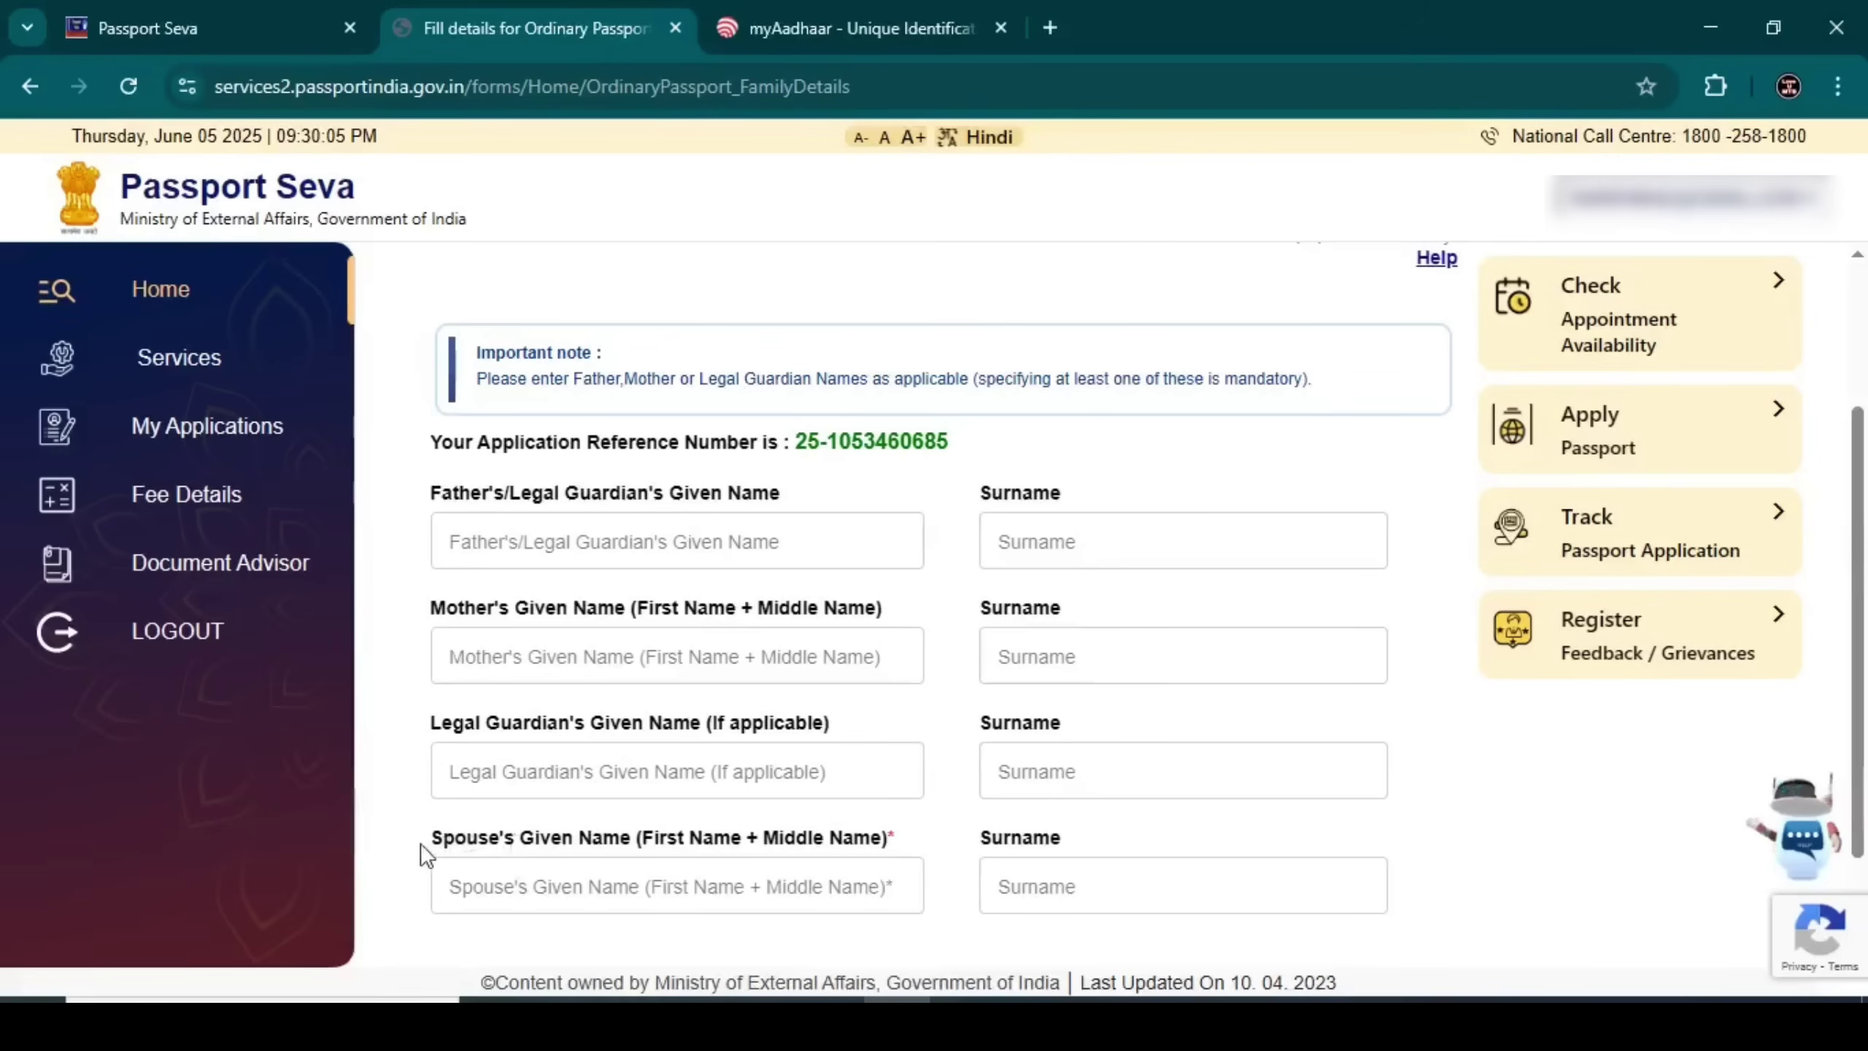
drag(421, 844, 618, 858)
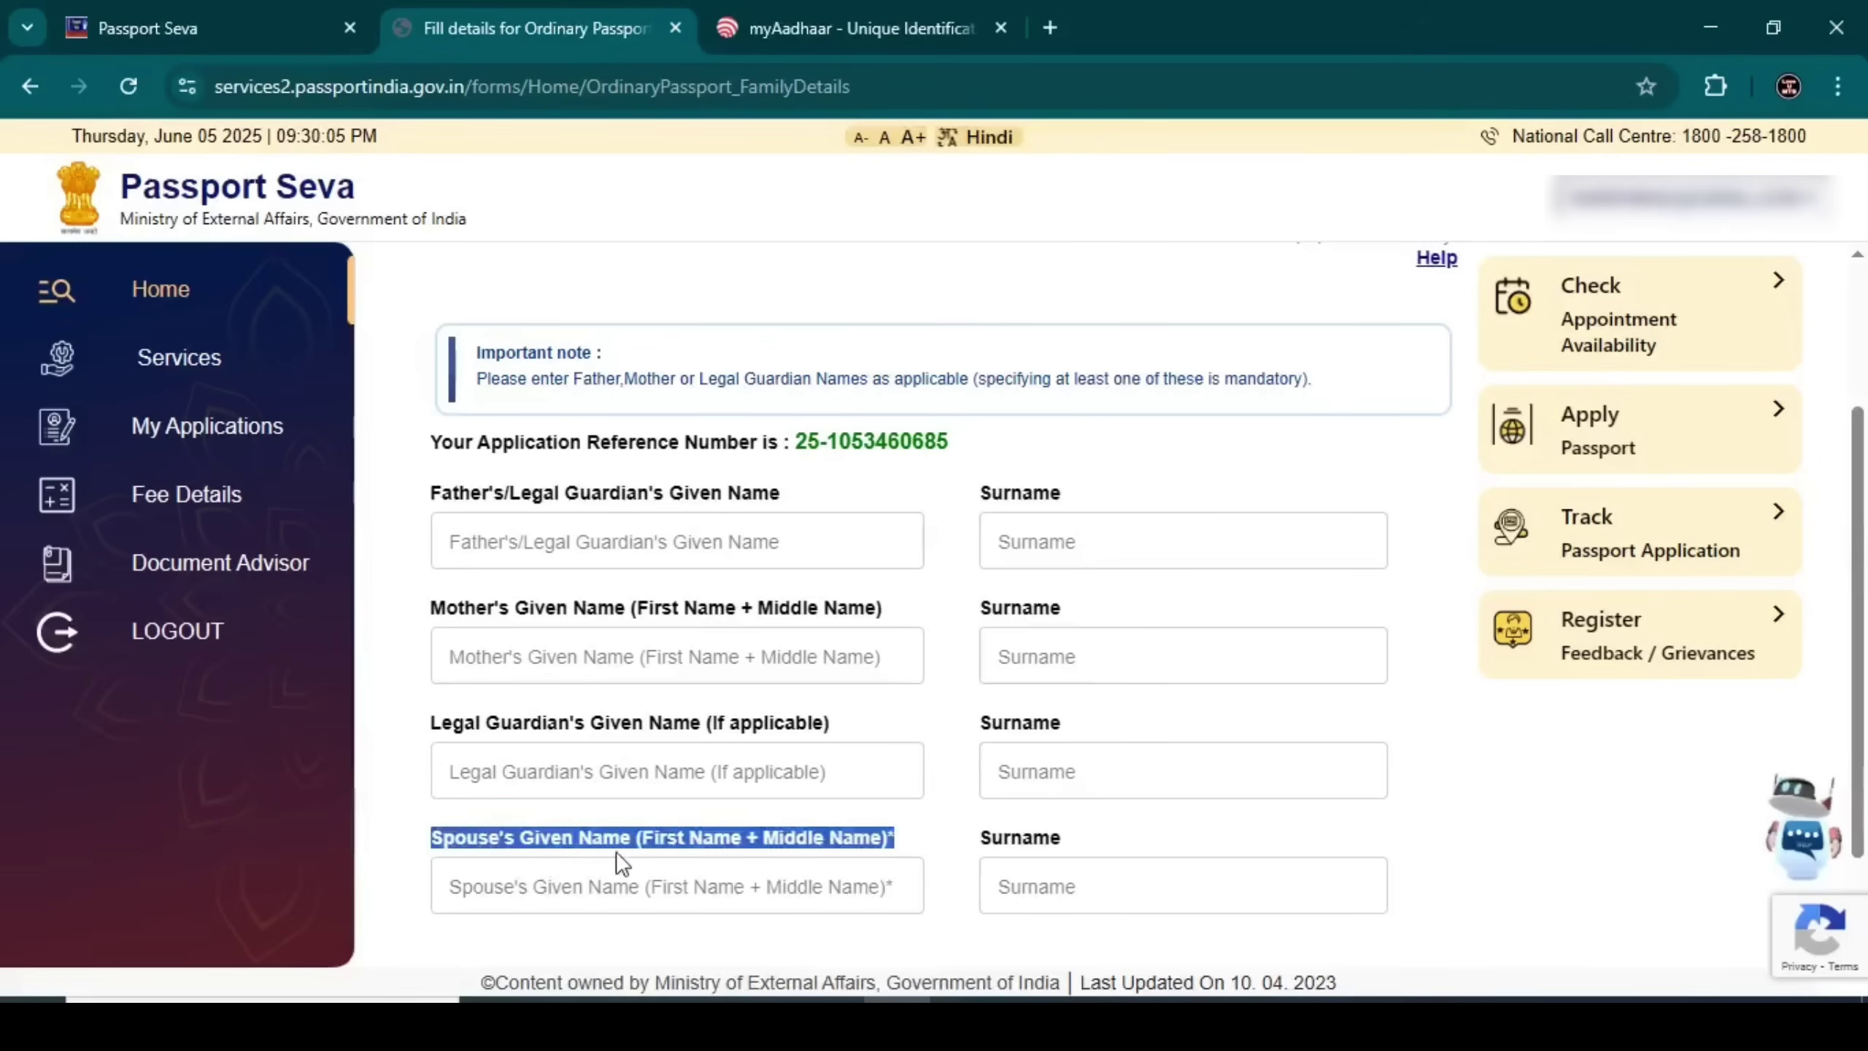
click(629, 904)
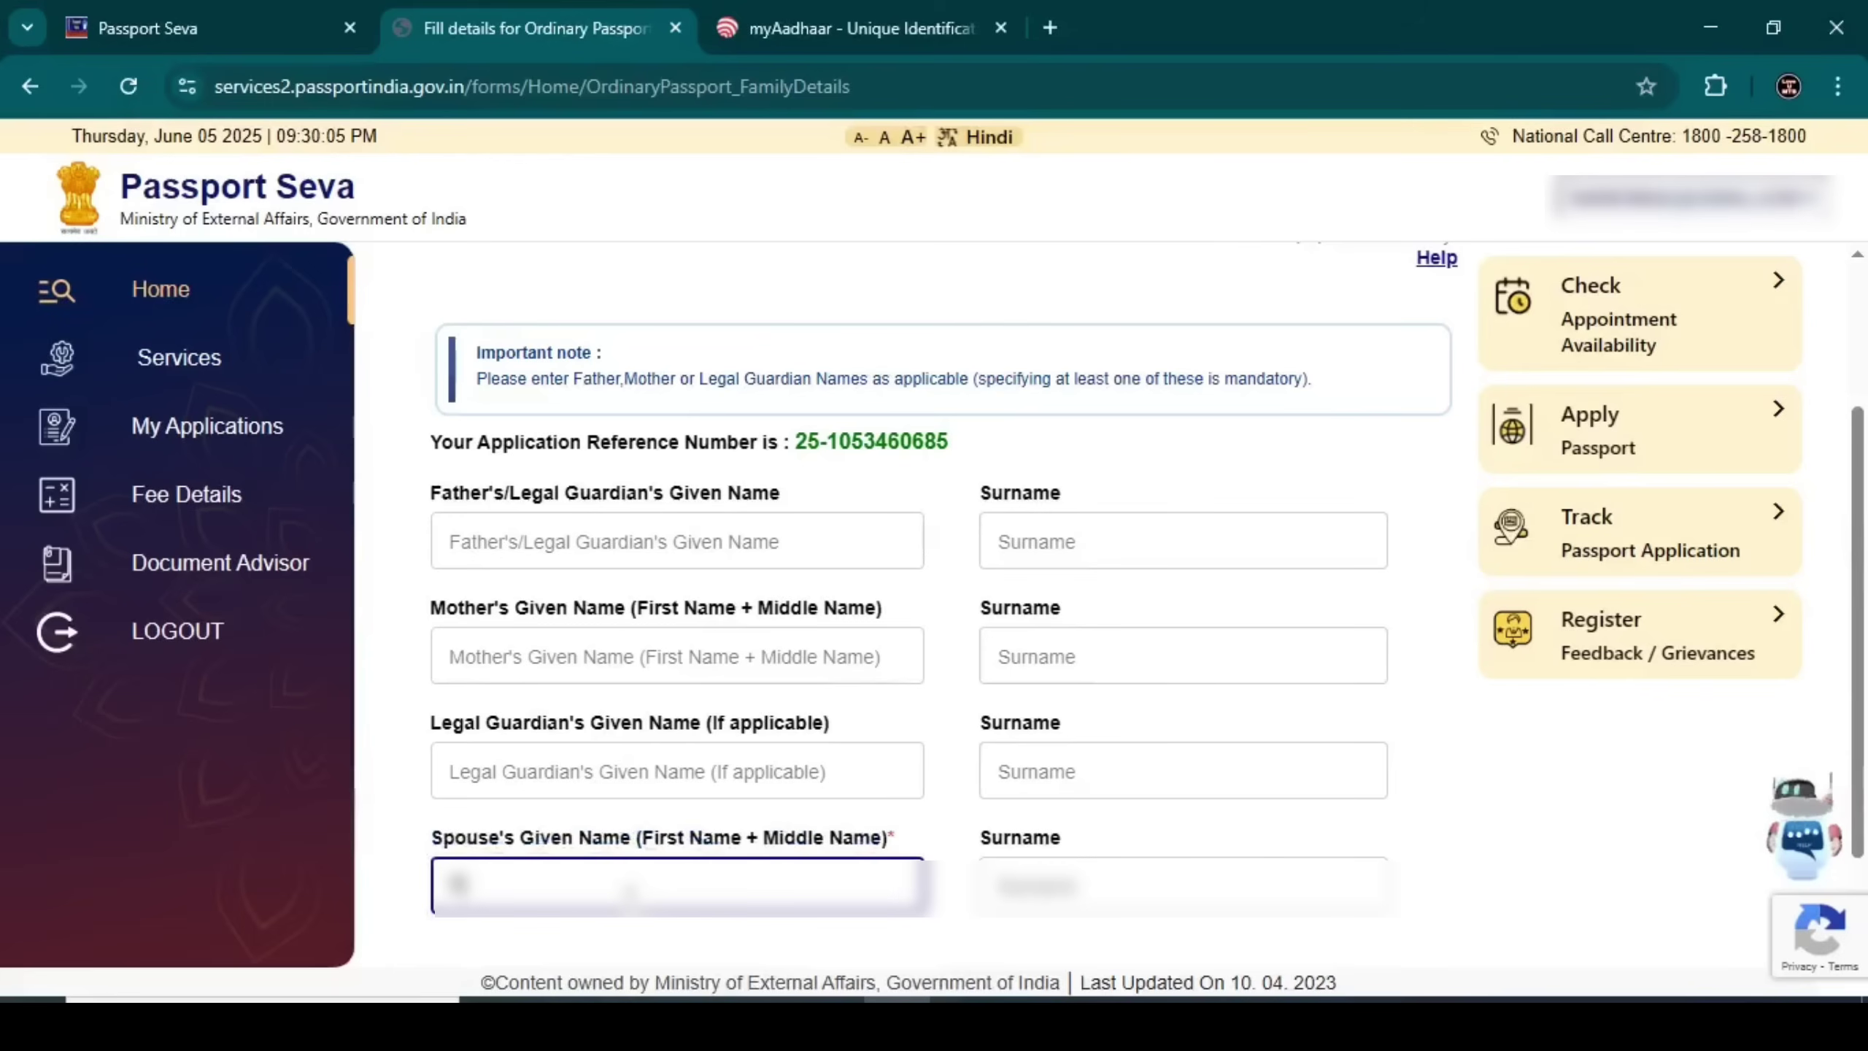
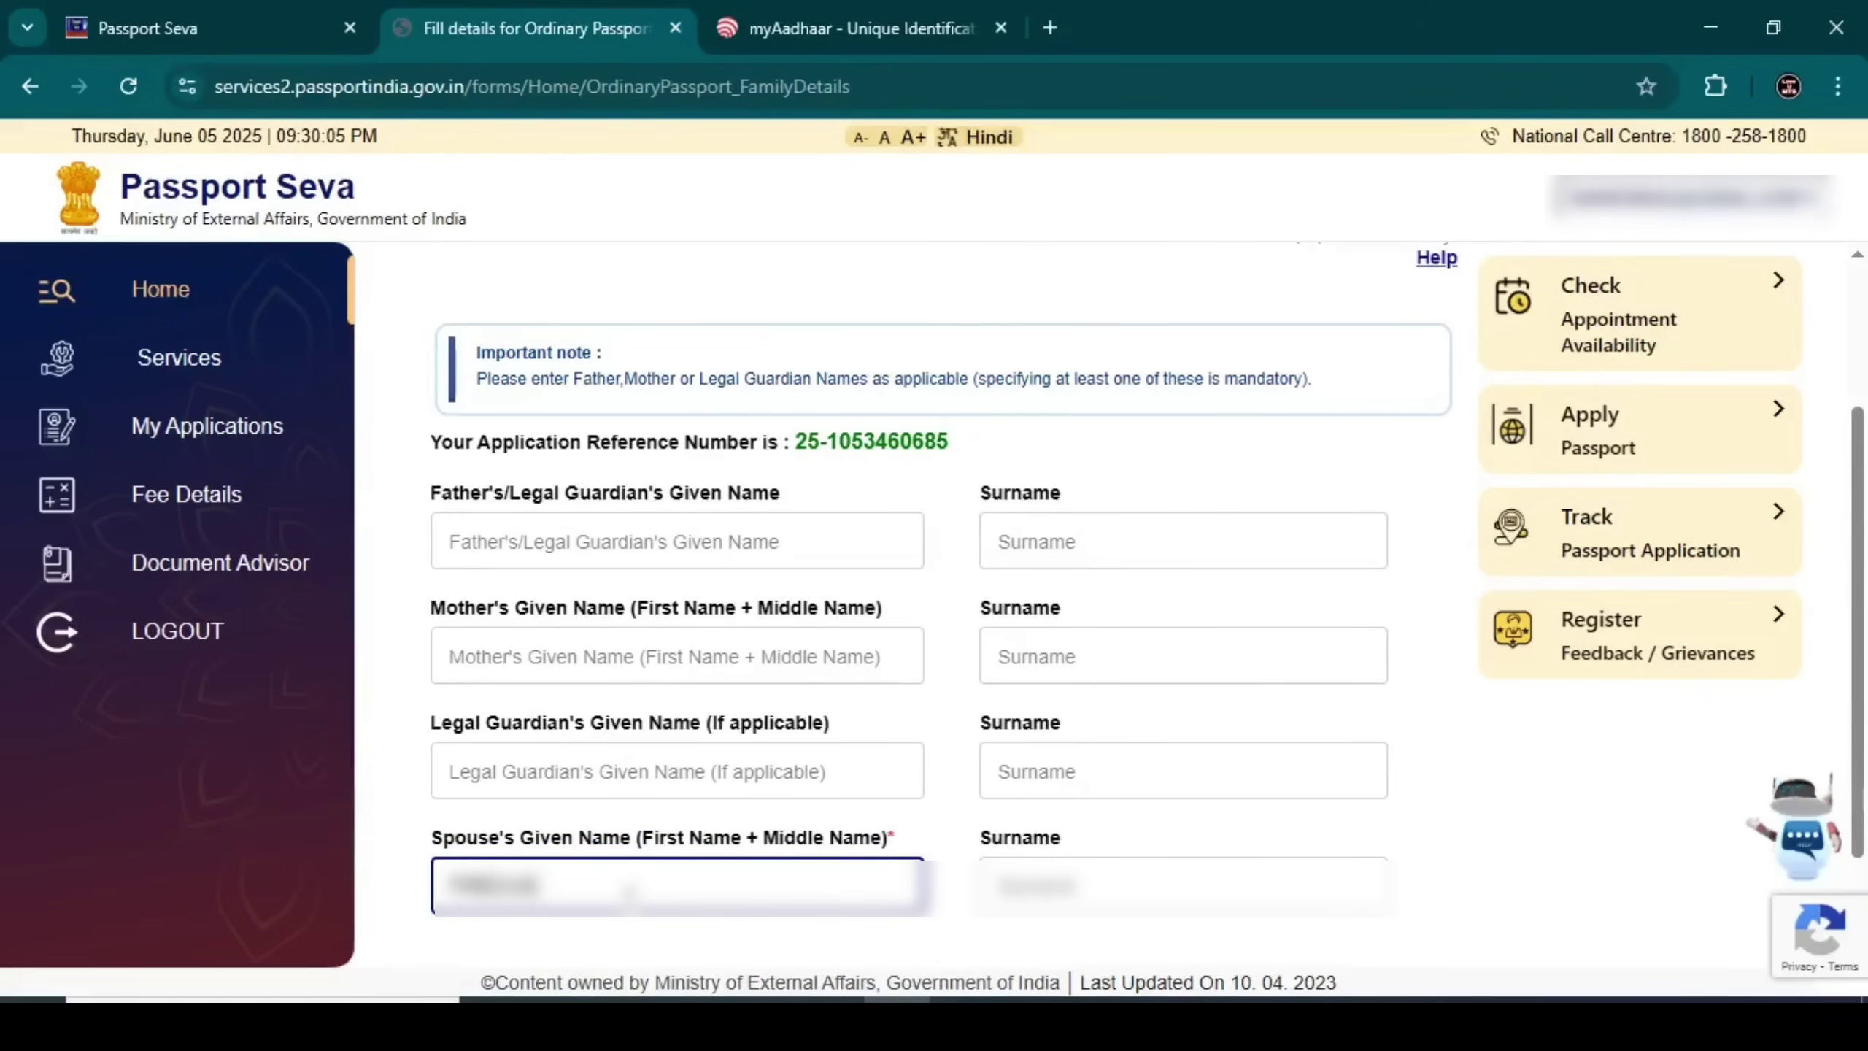
click(1157, 906)
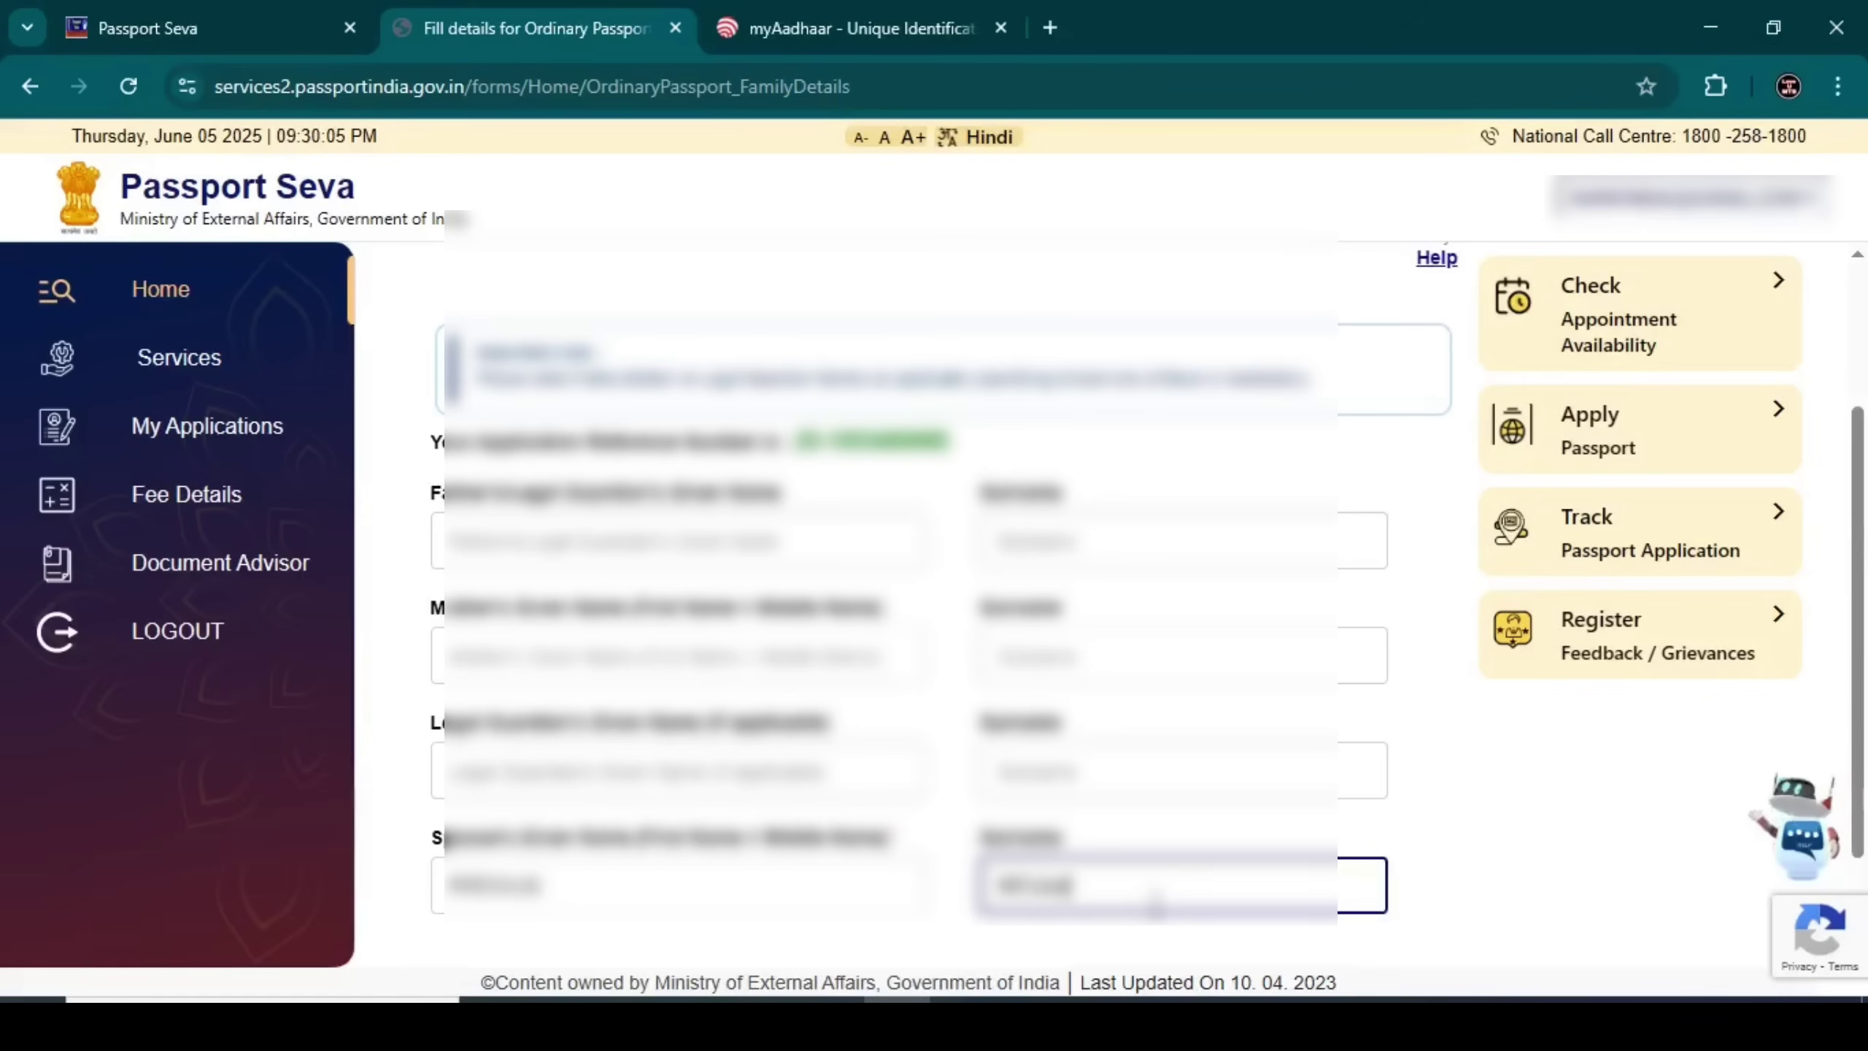
click(1471, 856)
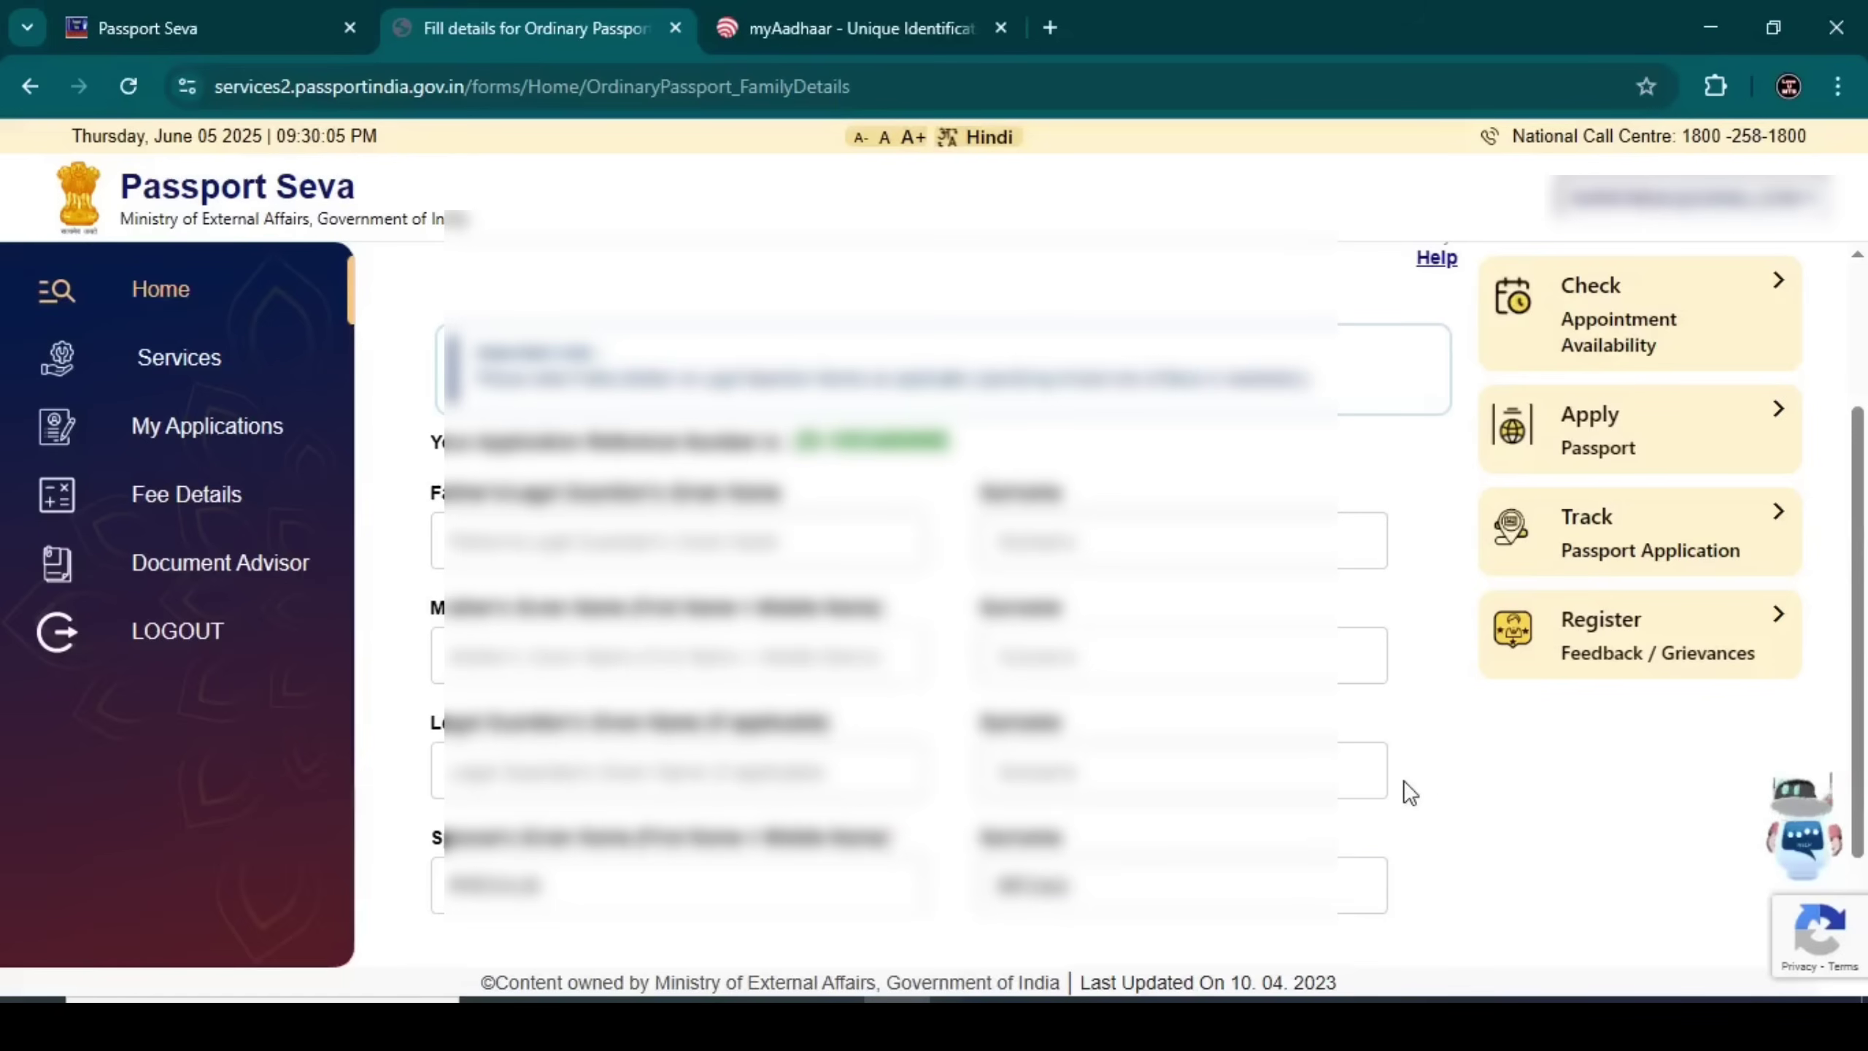
scroll(1405, 780, down, 2)
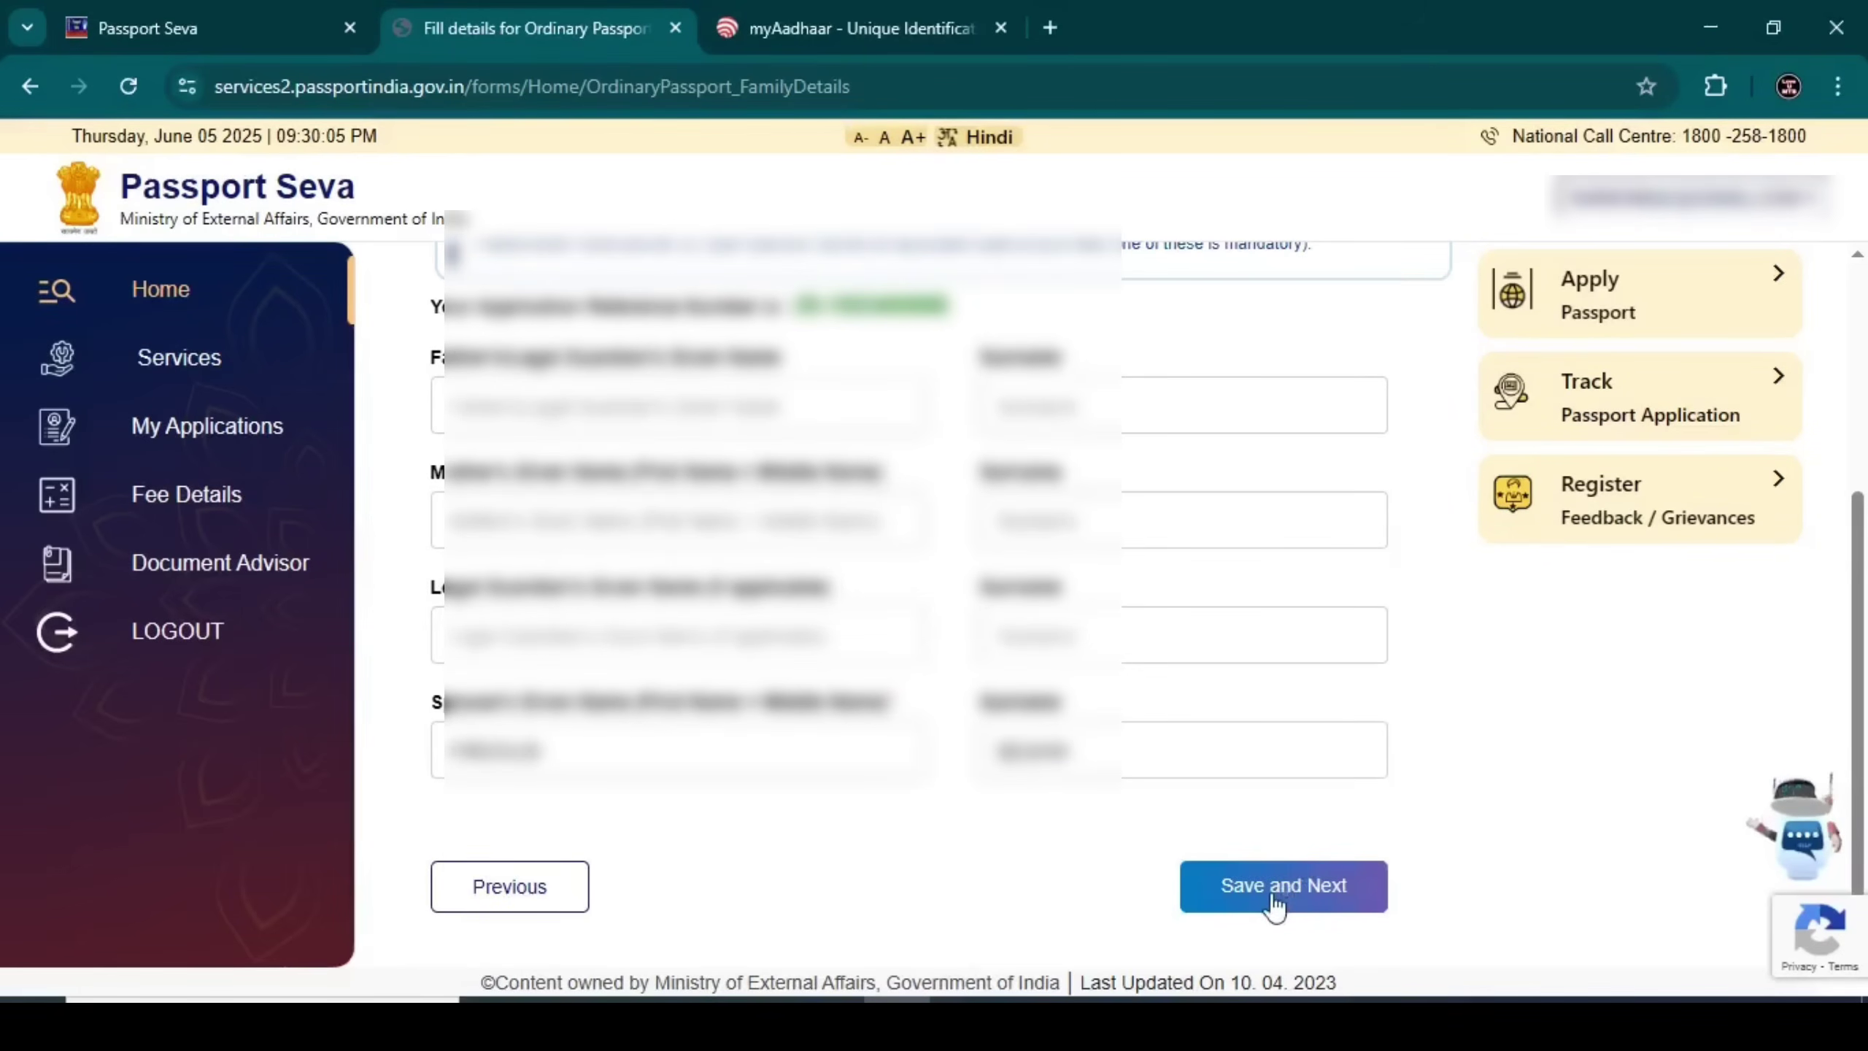
click(1284, 886)
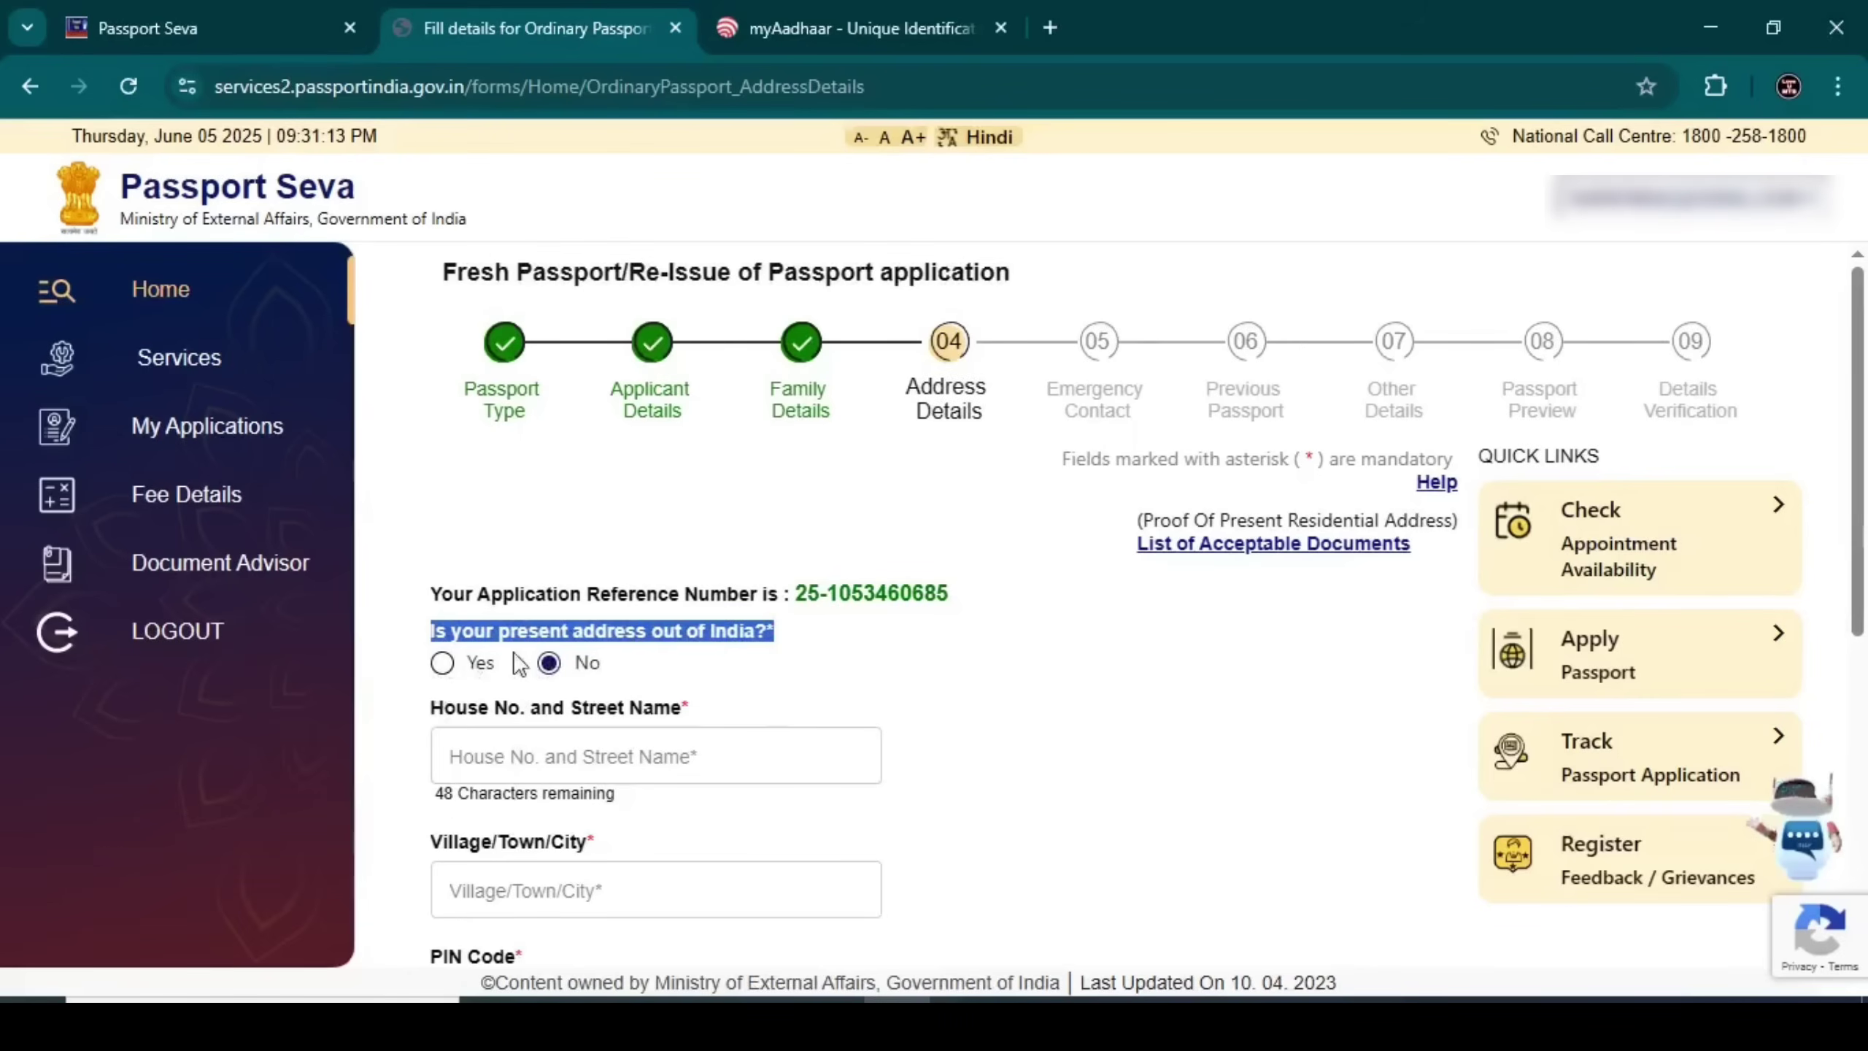
Enter the present address house number and street, and pick its police station
click(709, 651)
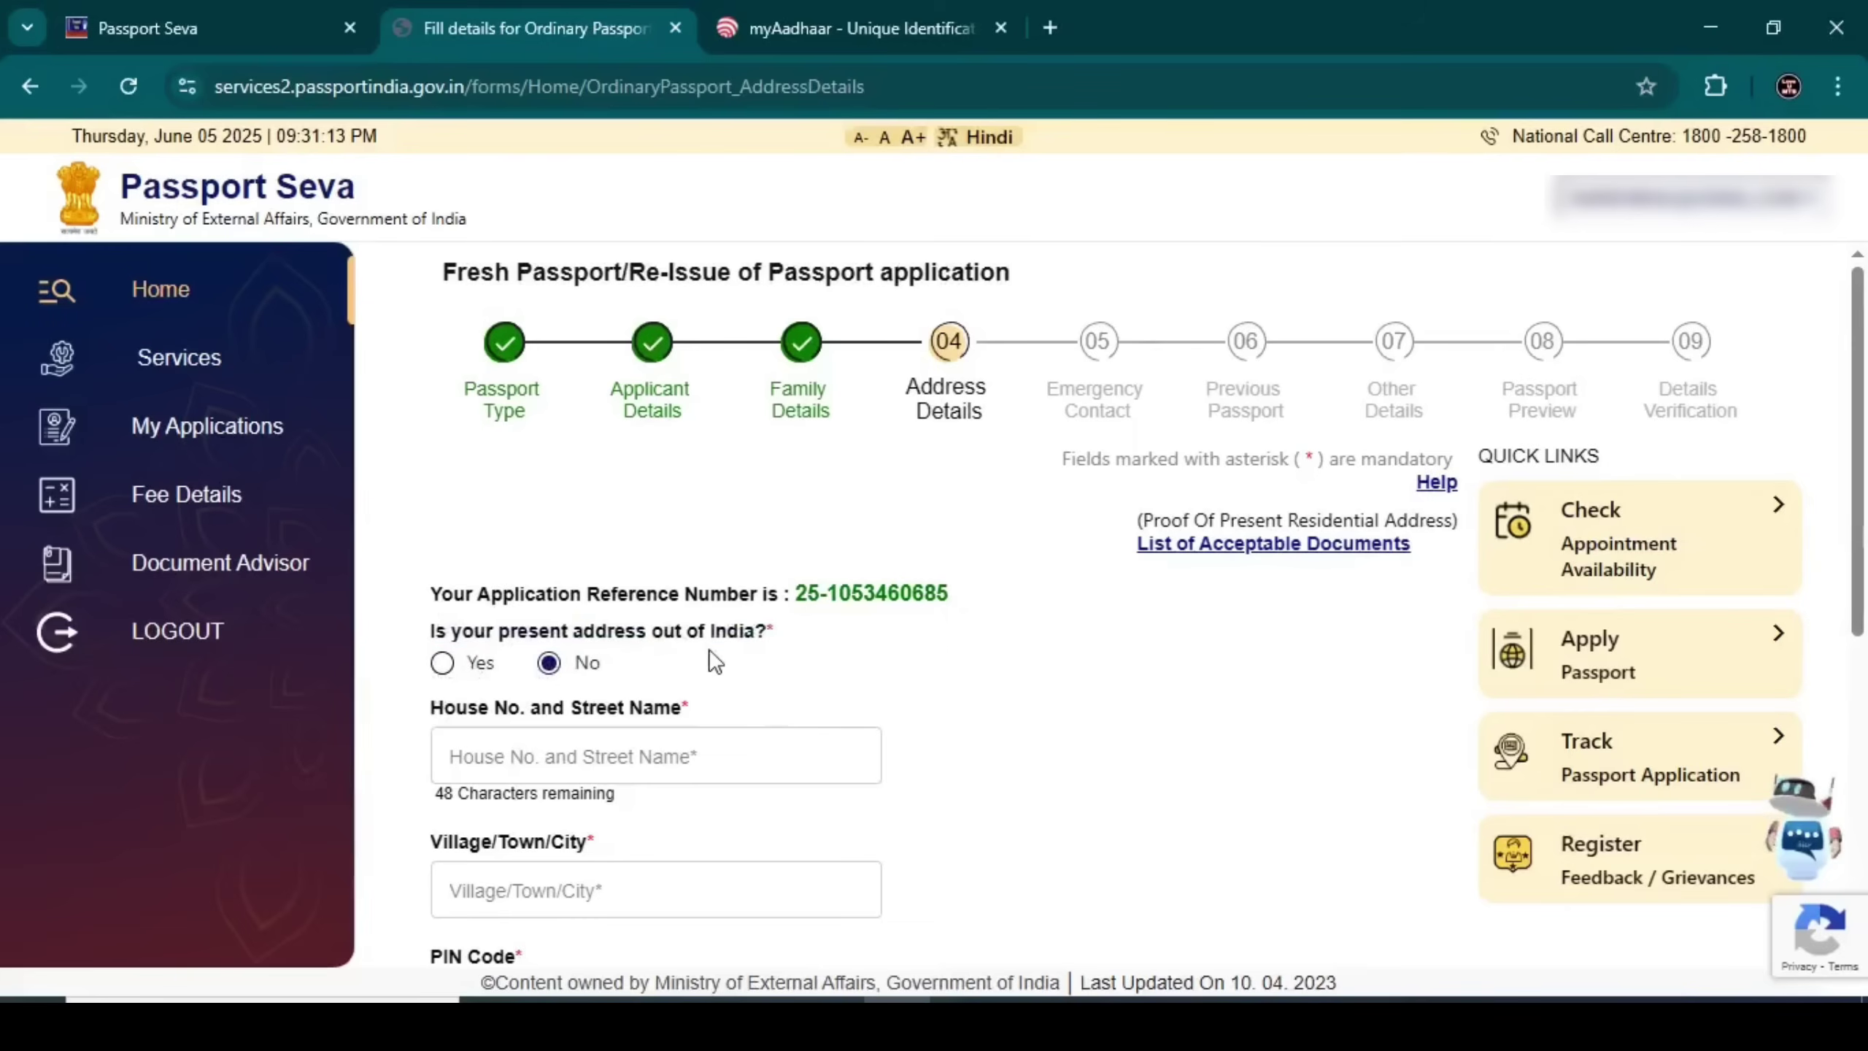
scroll(711, 660, down, 1)
scroll(699, 640, down, 2)
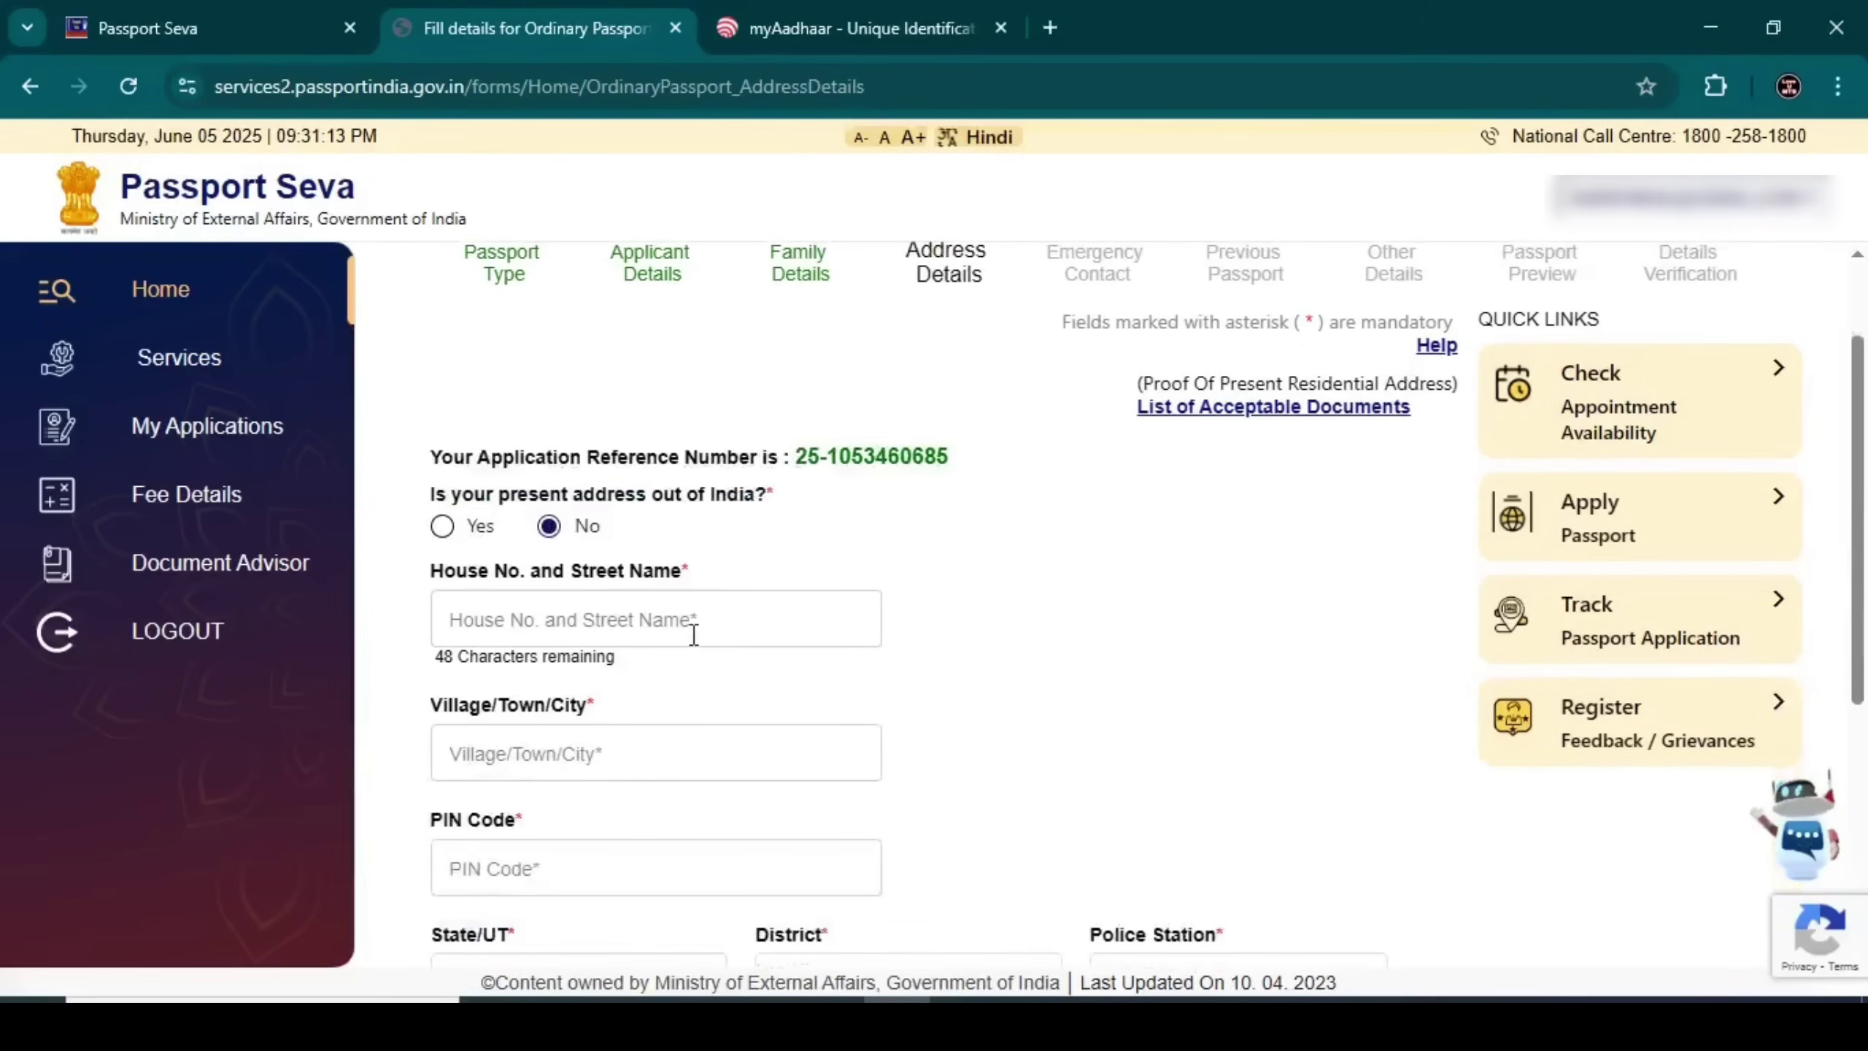
scroll(687, 617, down, 2)
click(527, 486)
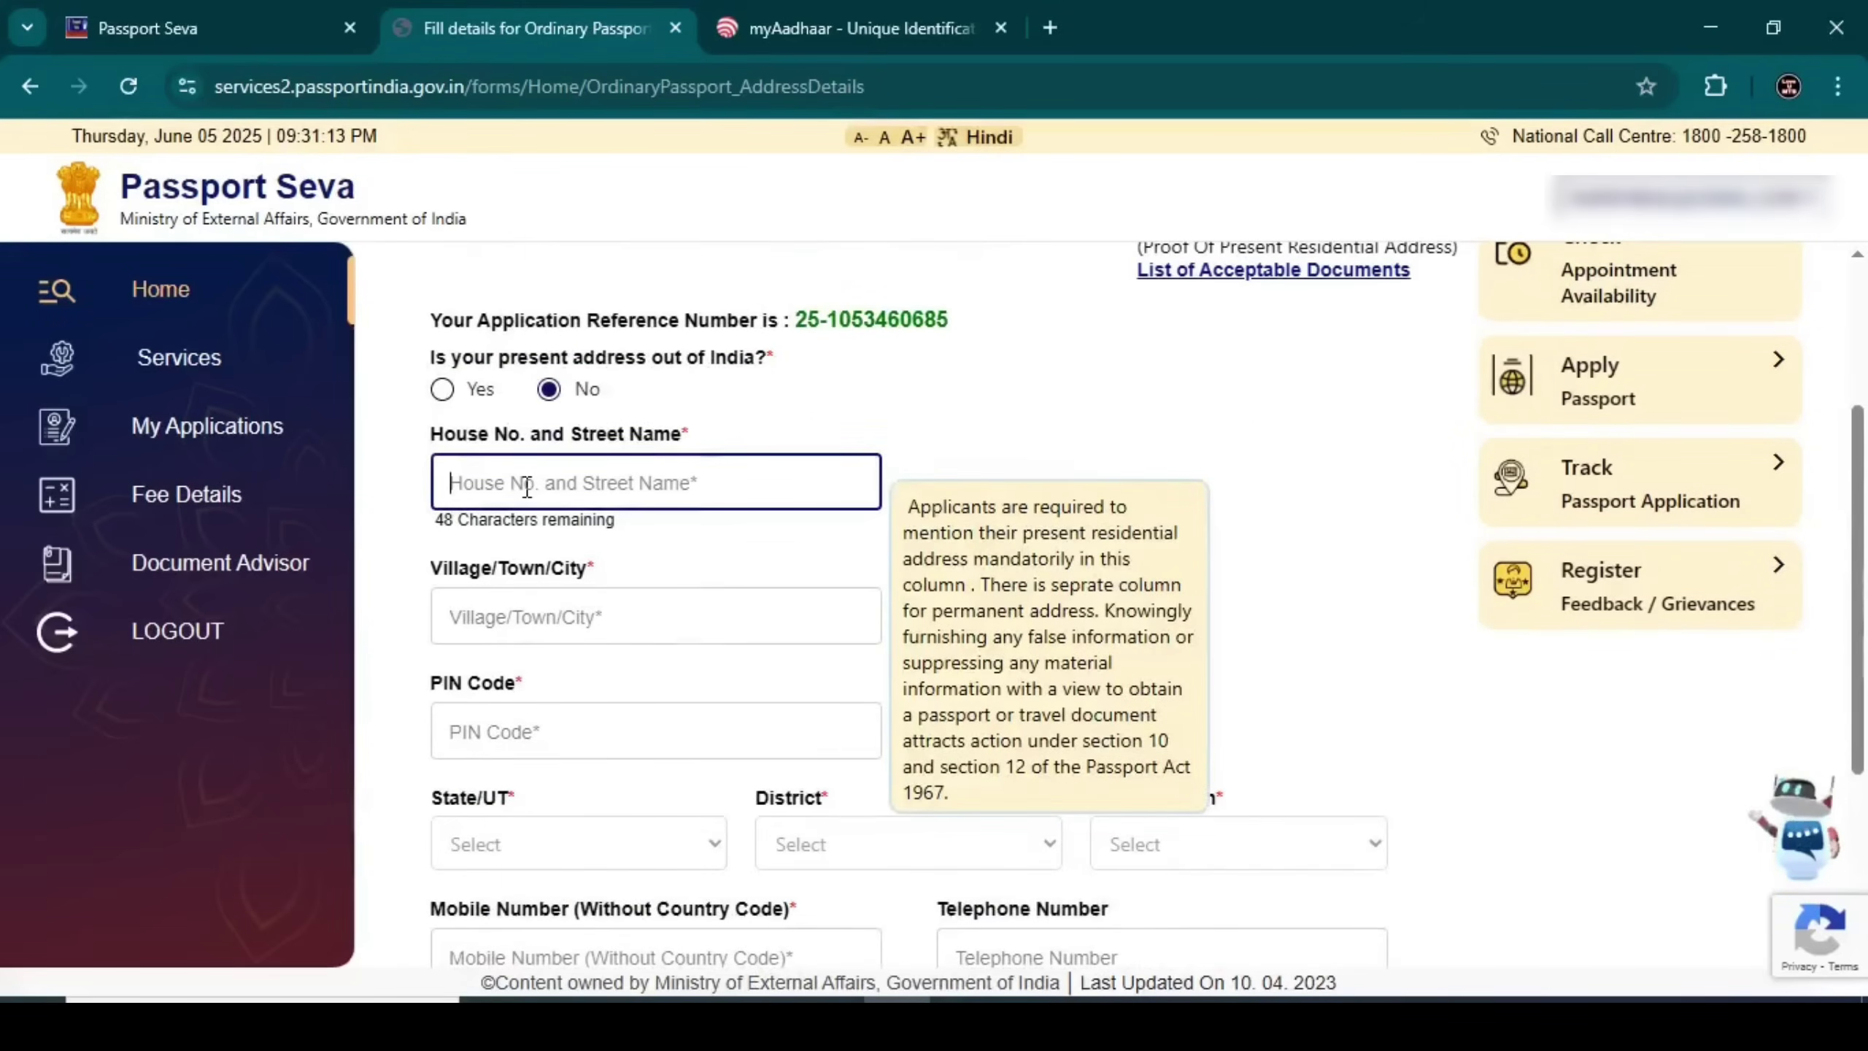
text(N002)
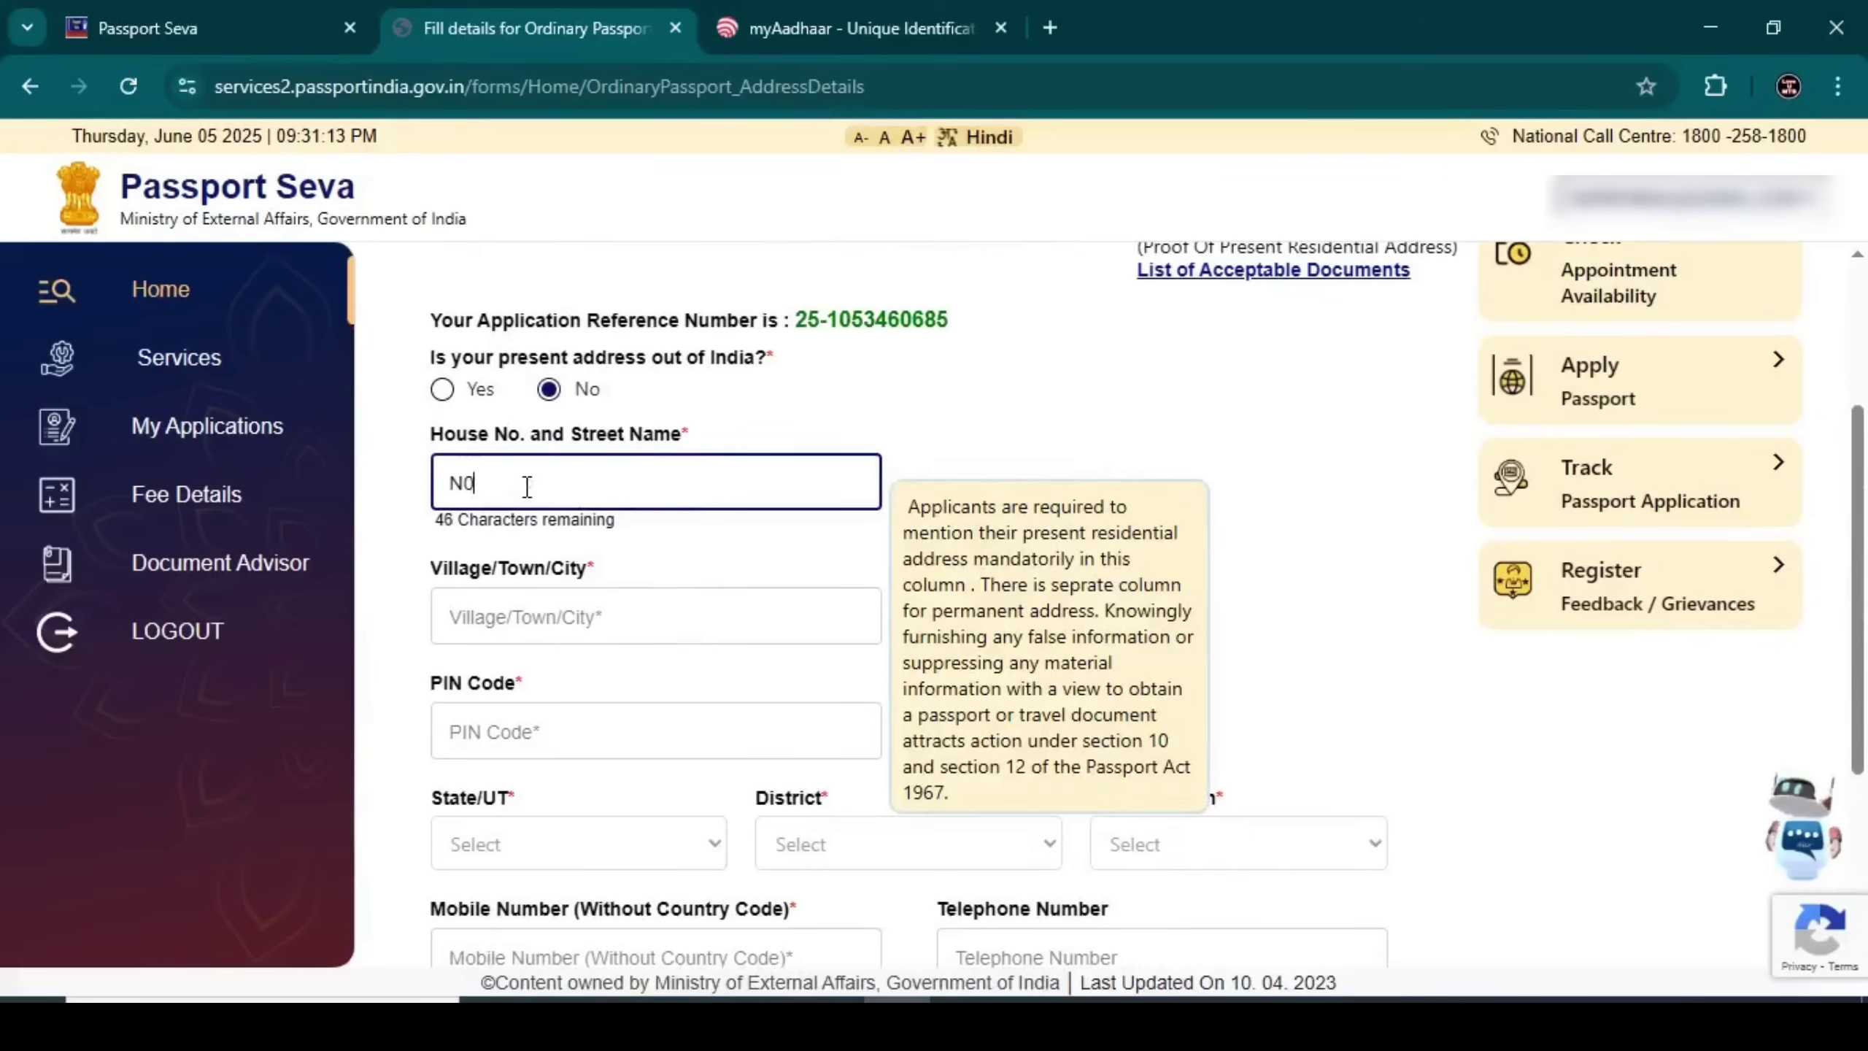
text(9)
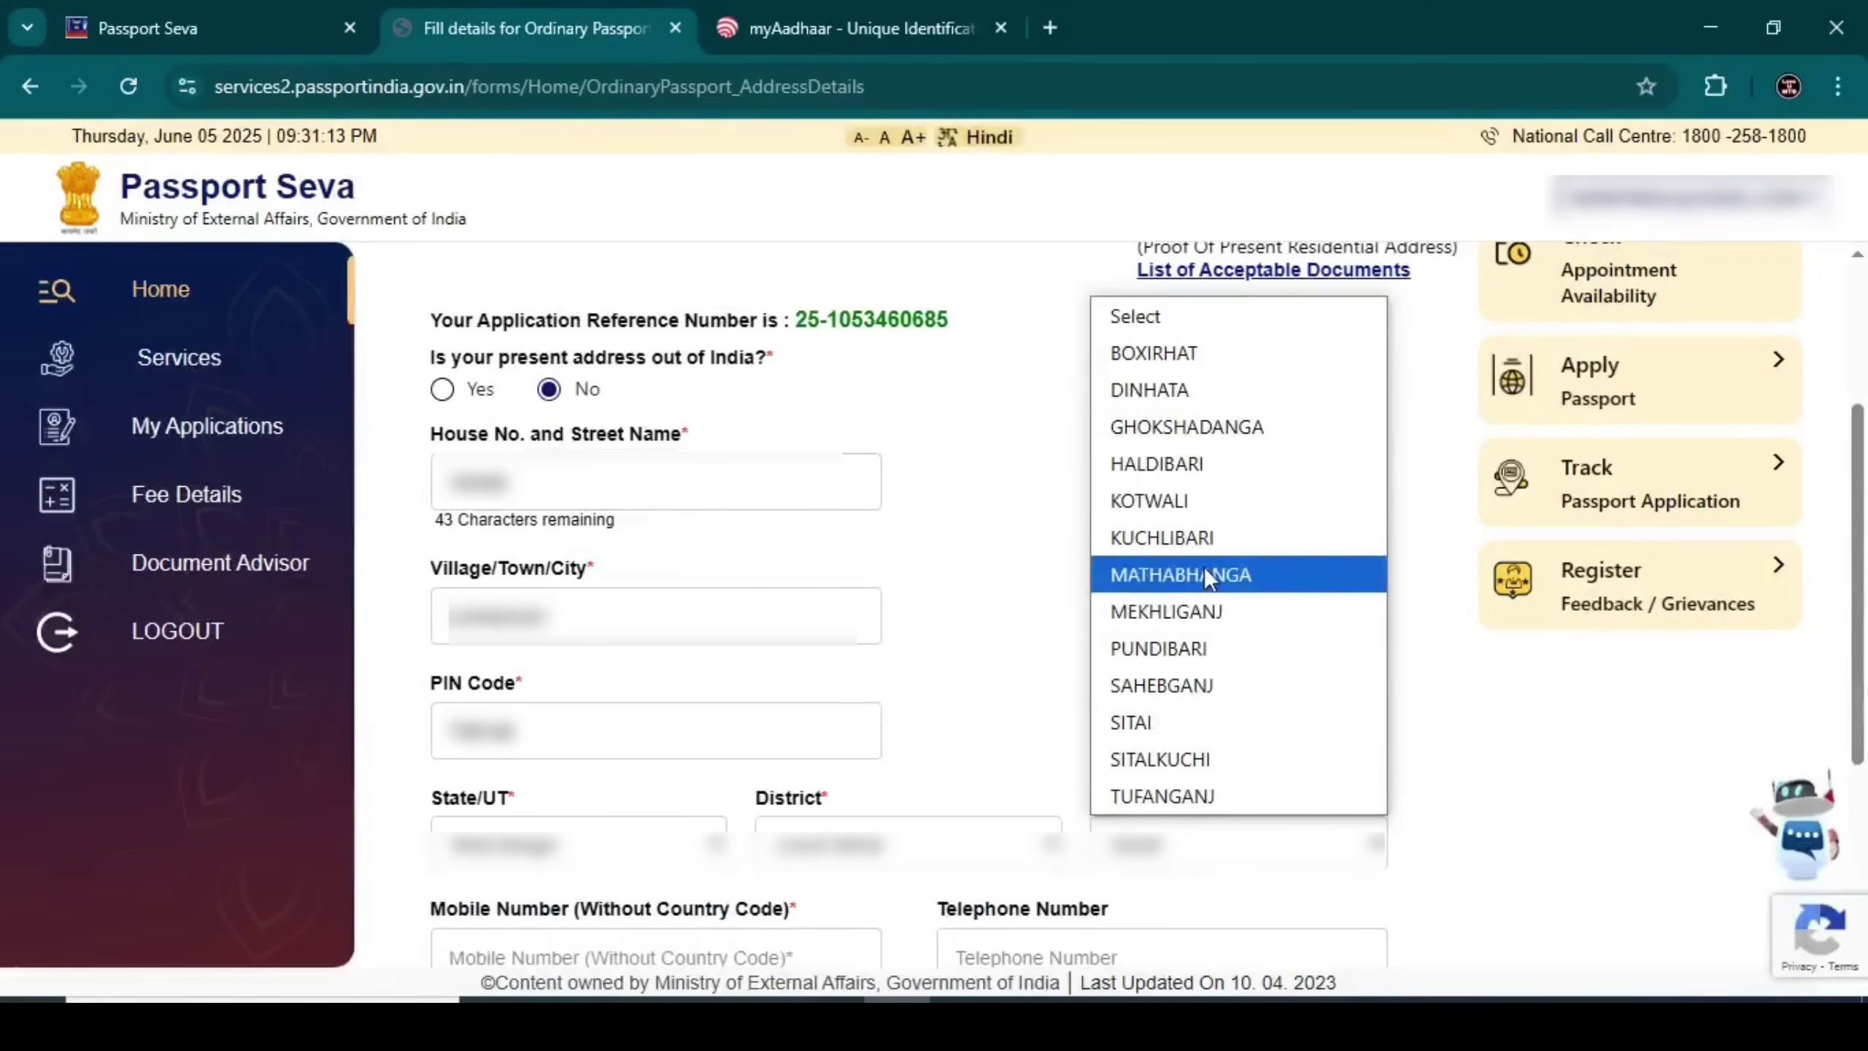
click(1204, 566)
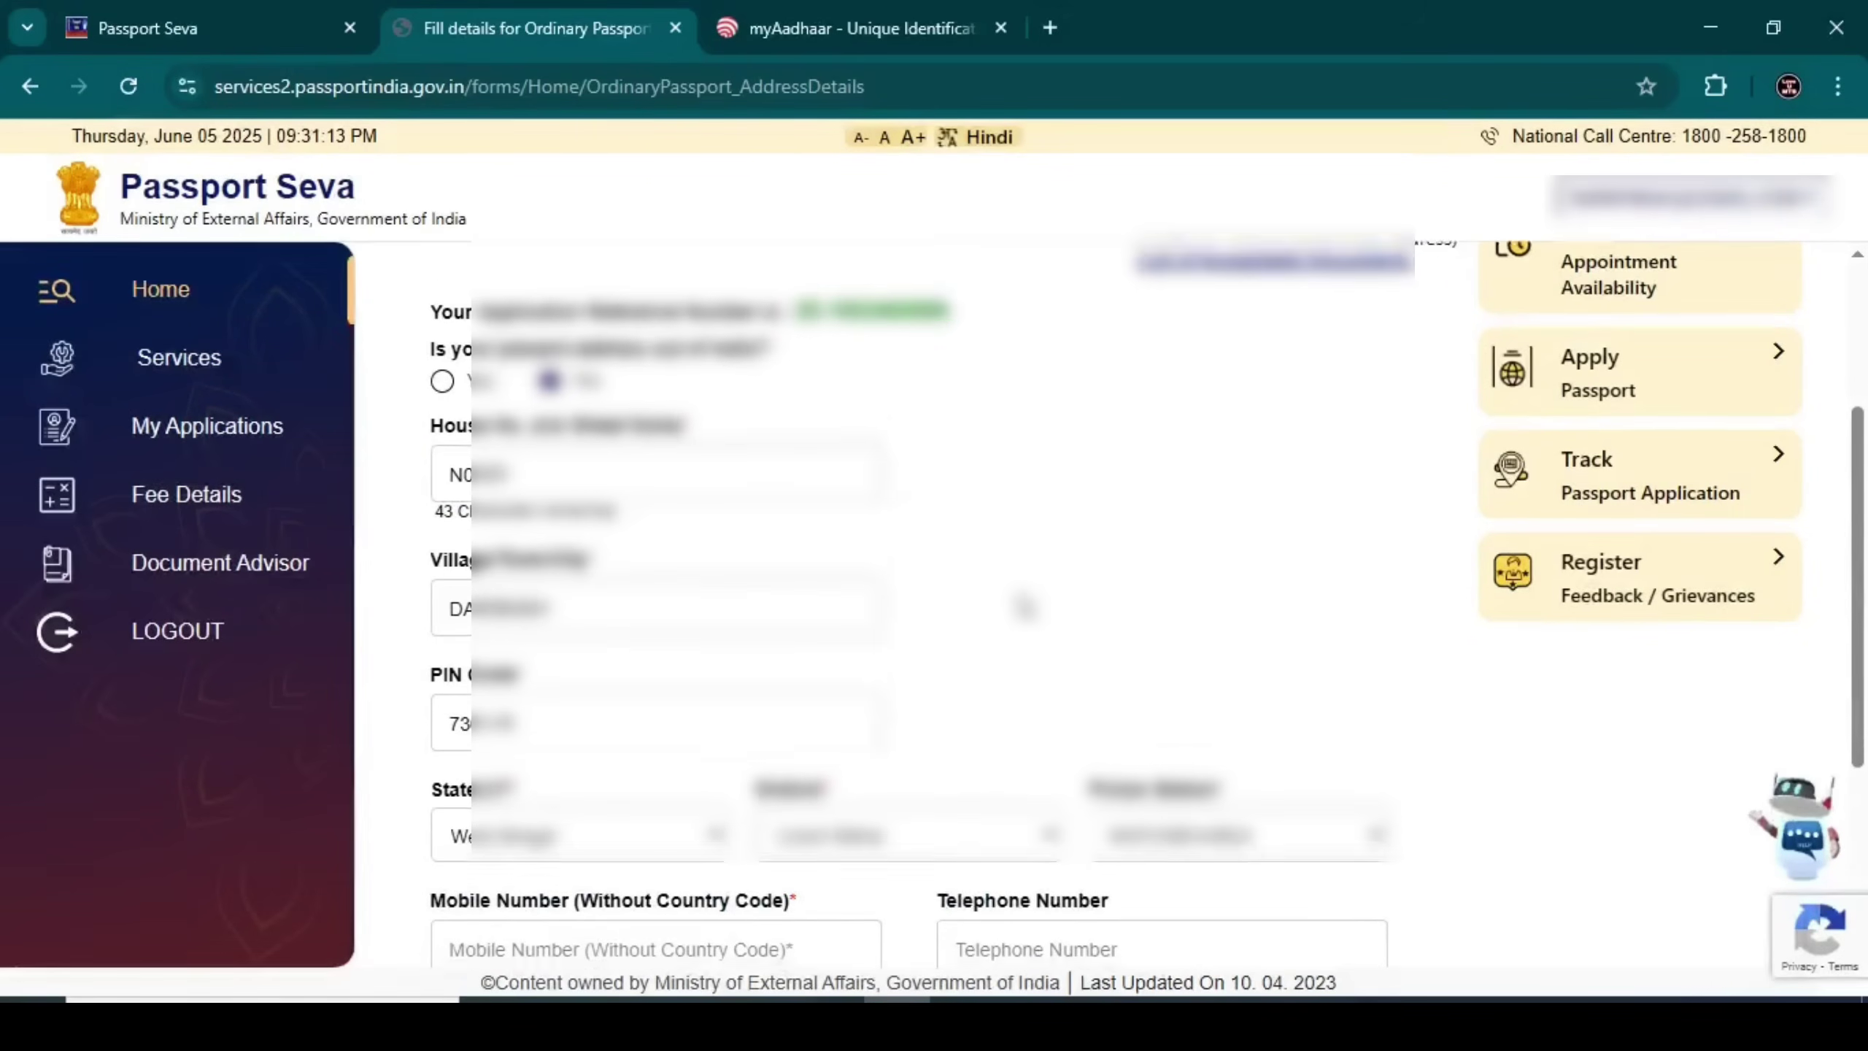
Fill in the applicant's mobile number and e-mail address
scroll(1001, 638, down, 5)
click(512, 621)
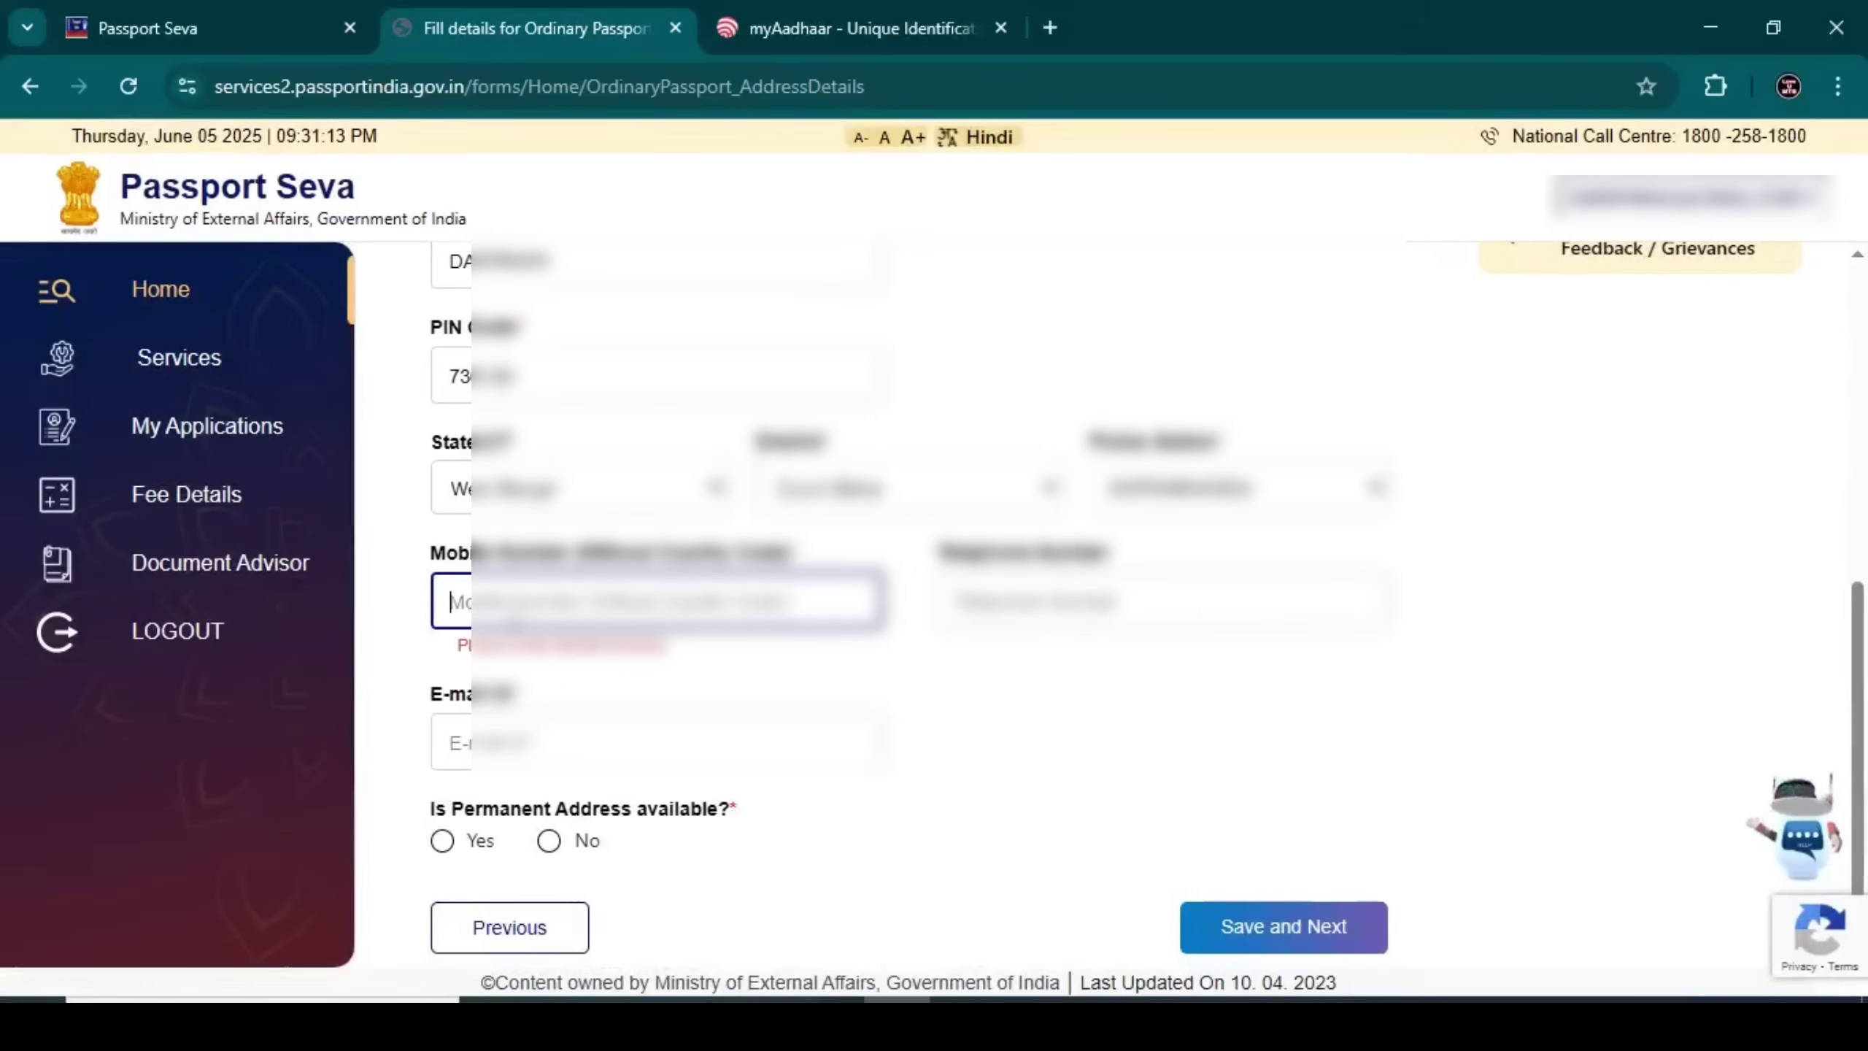
text(82)
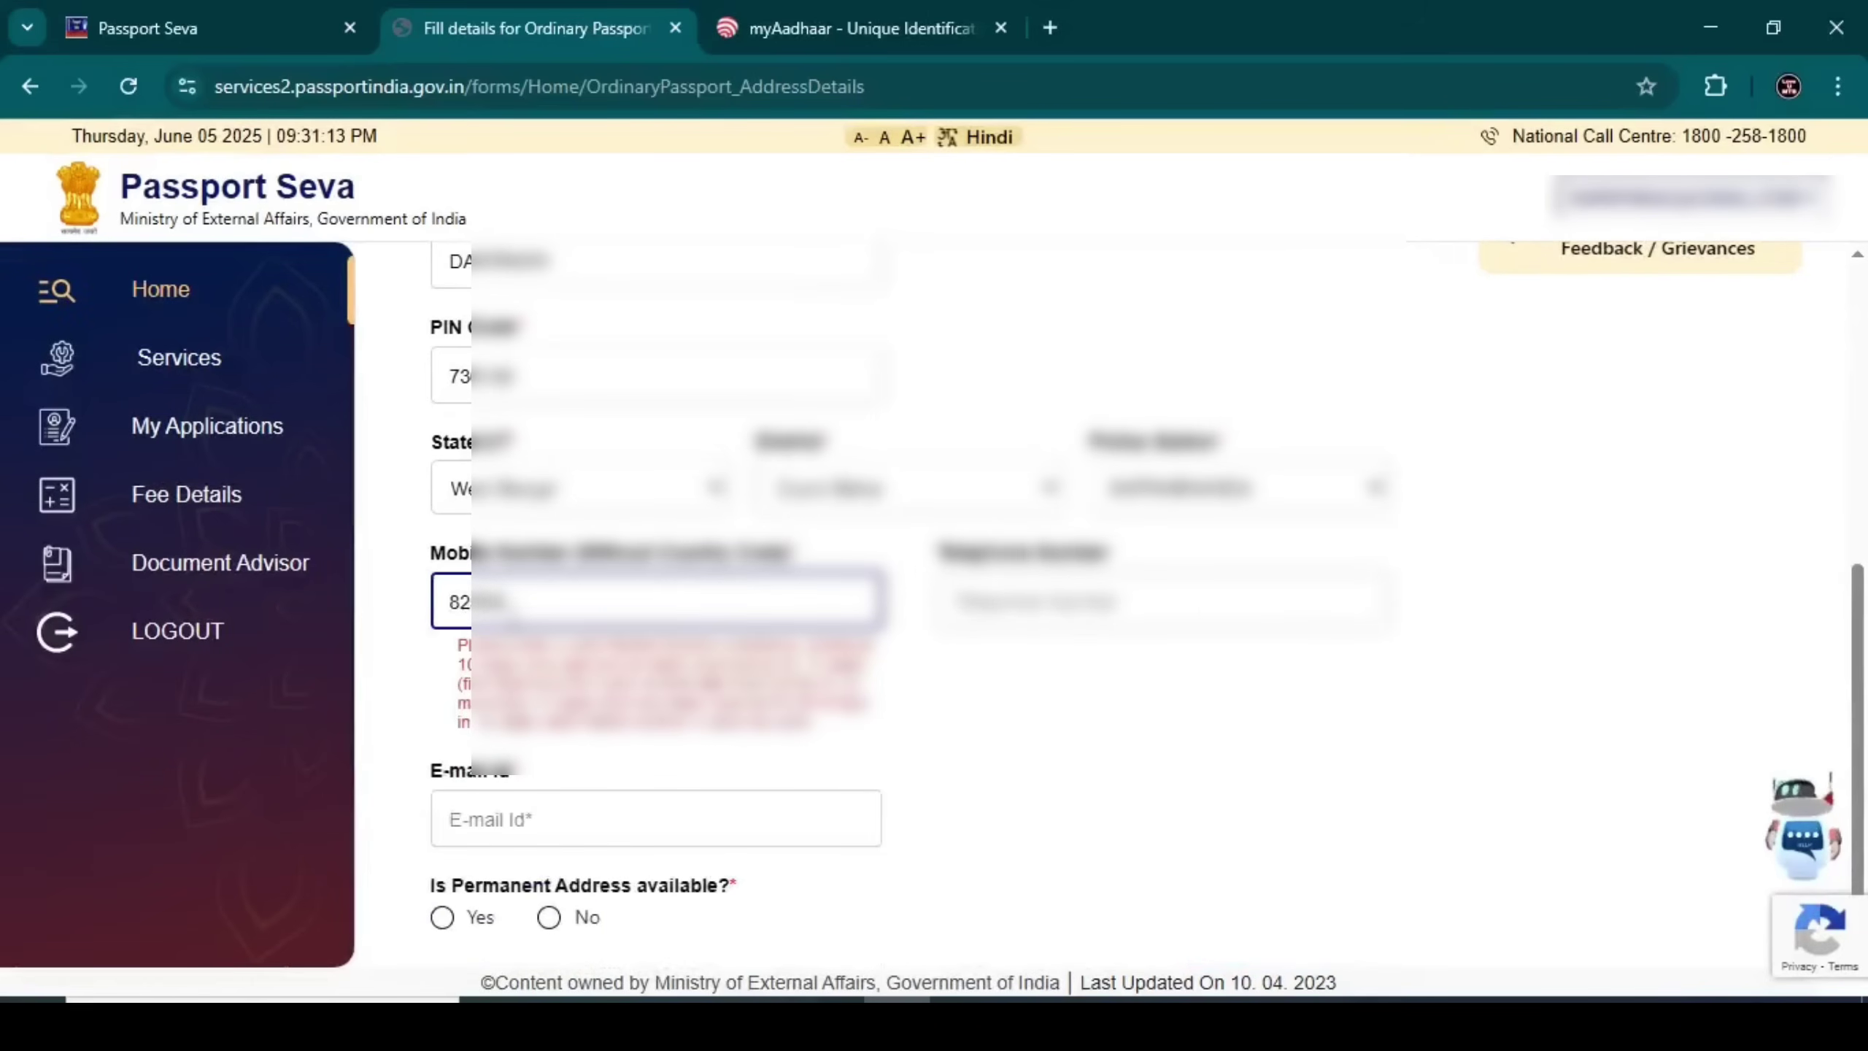
text(945)
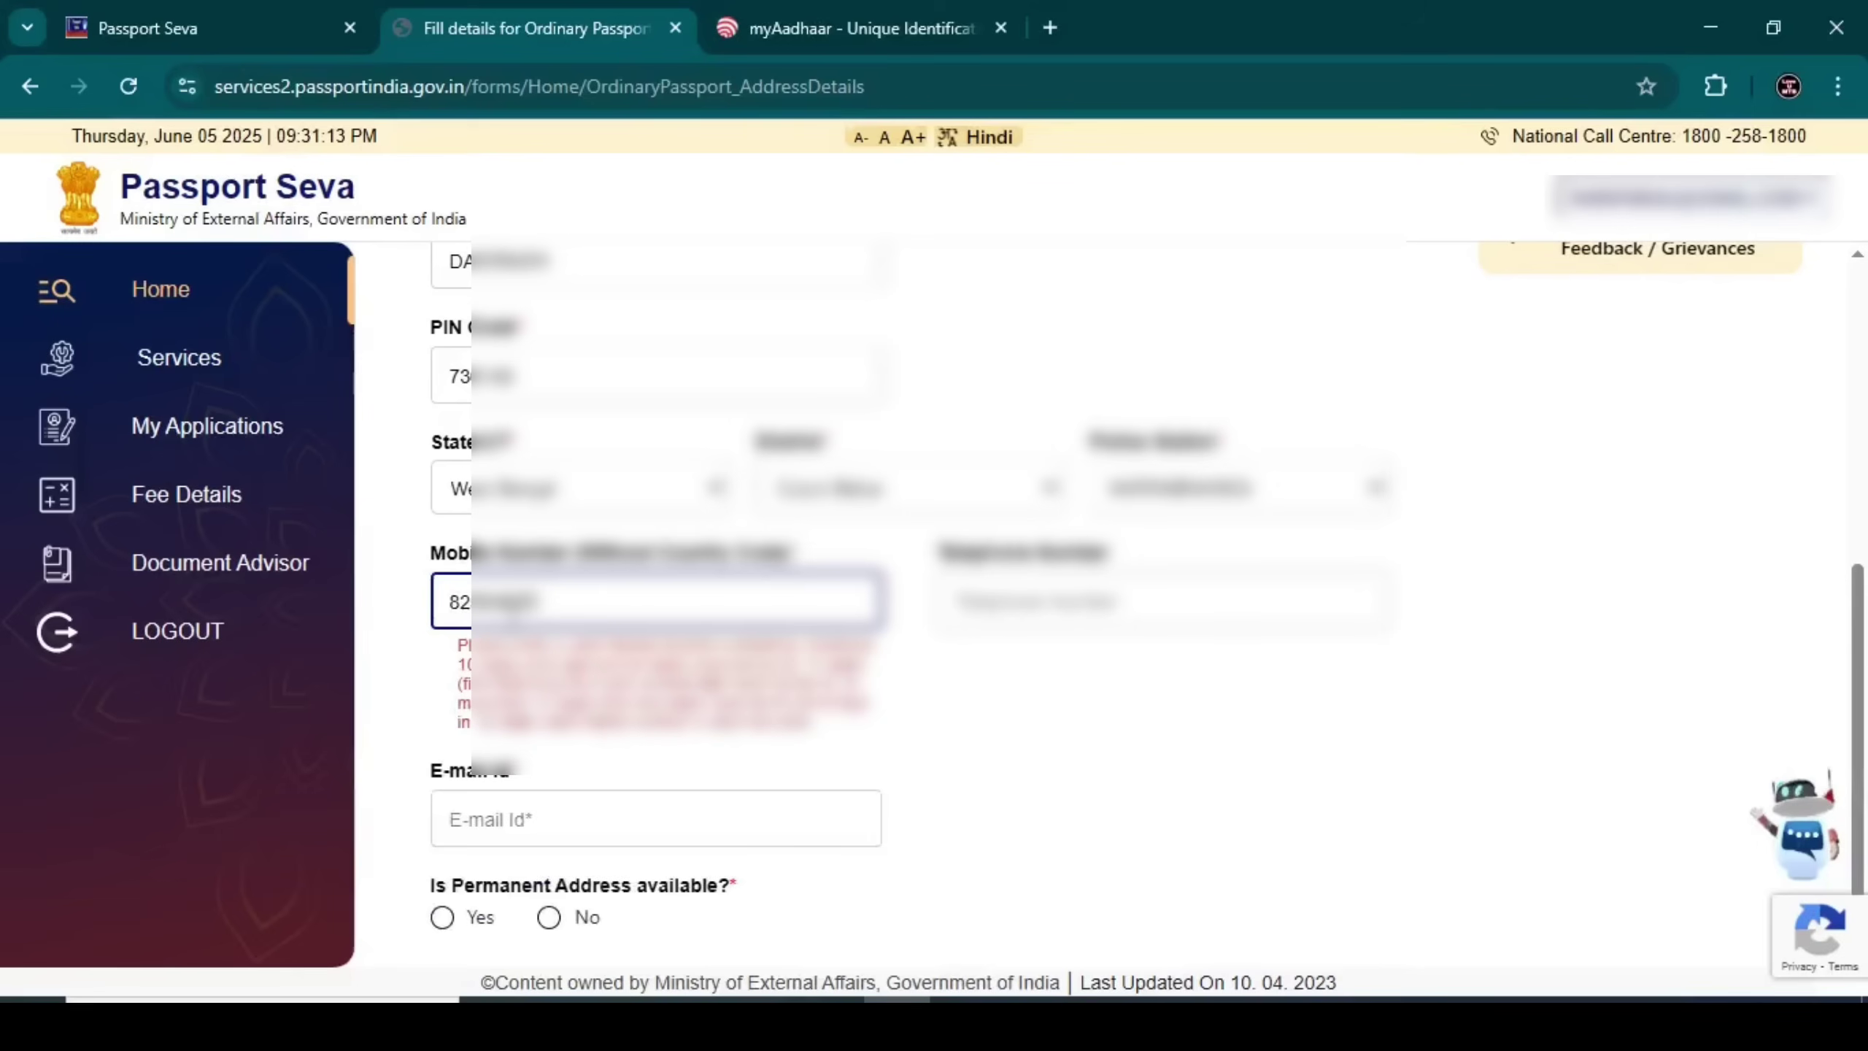
text(1)
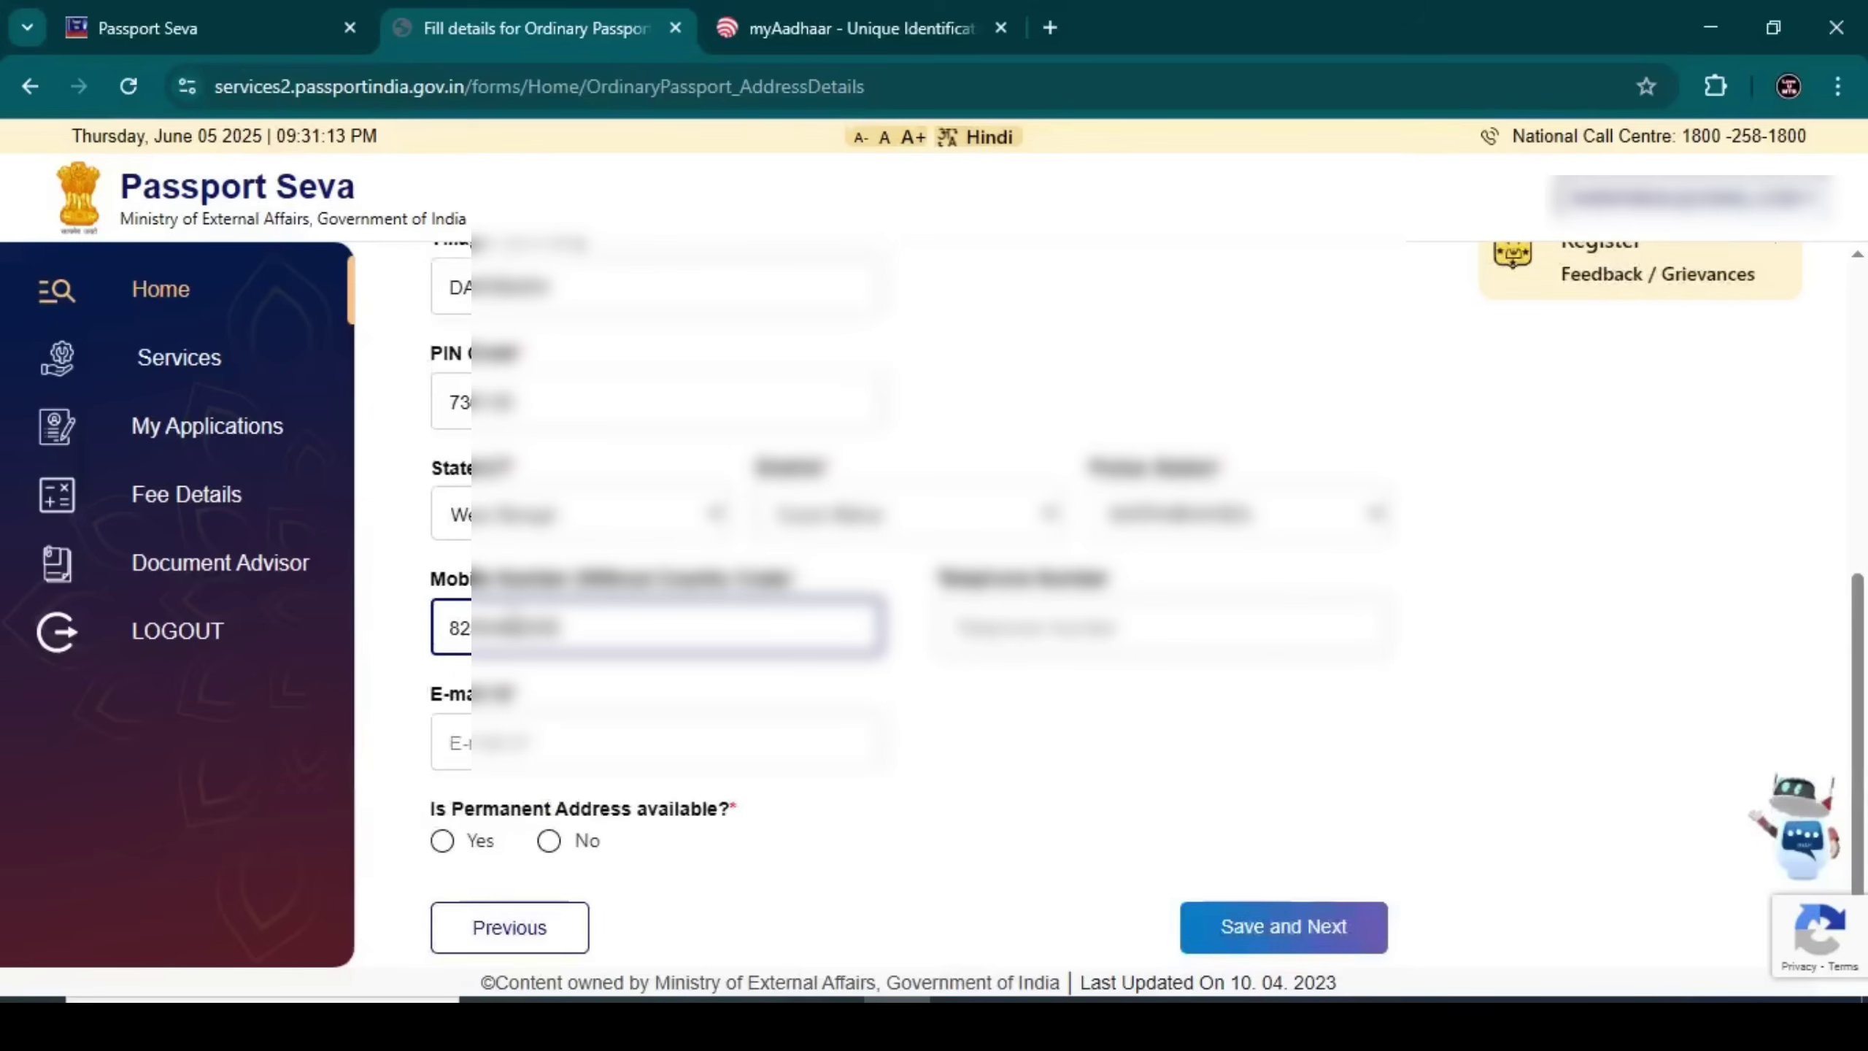
click(481, 742)
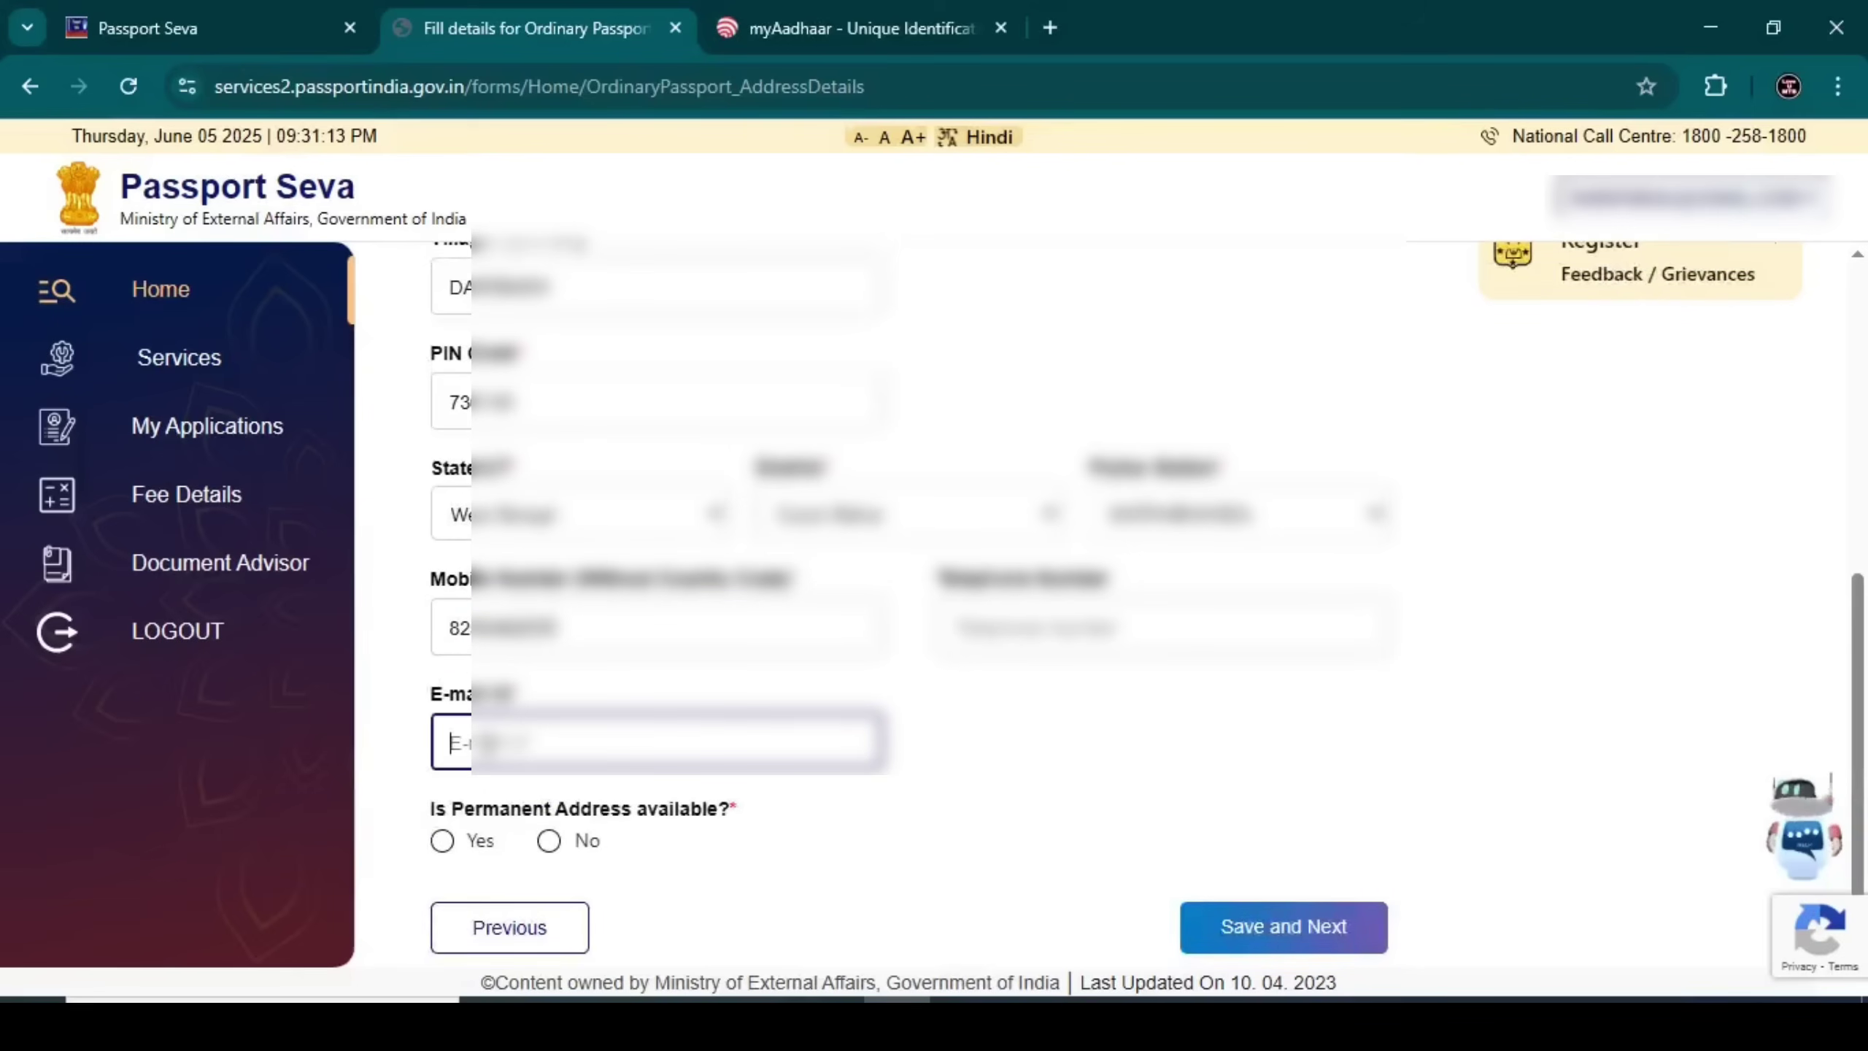
key(ctrl+v)
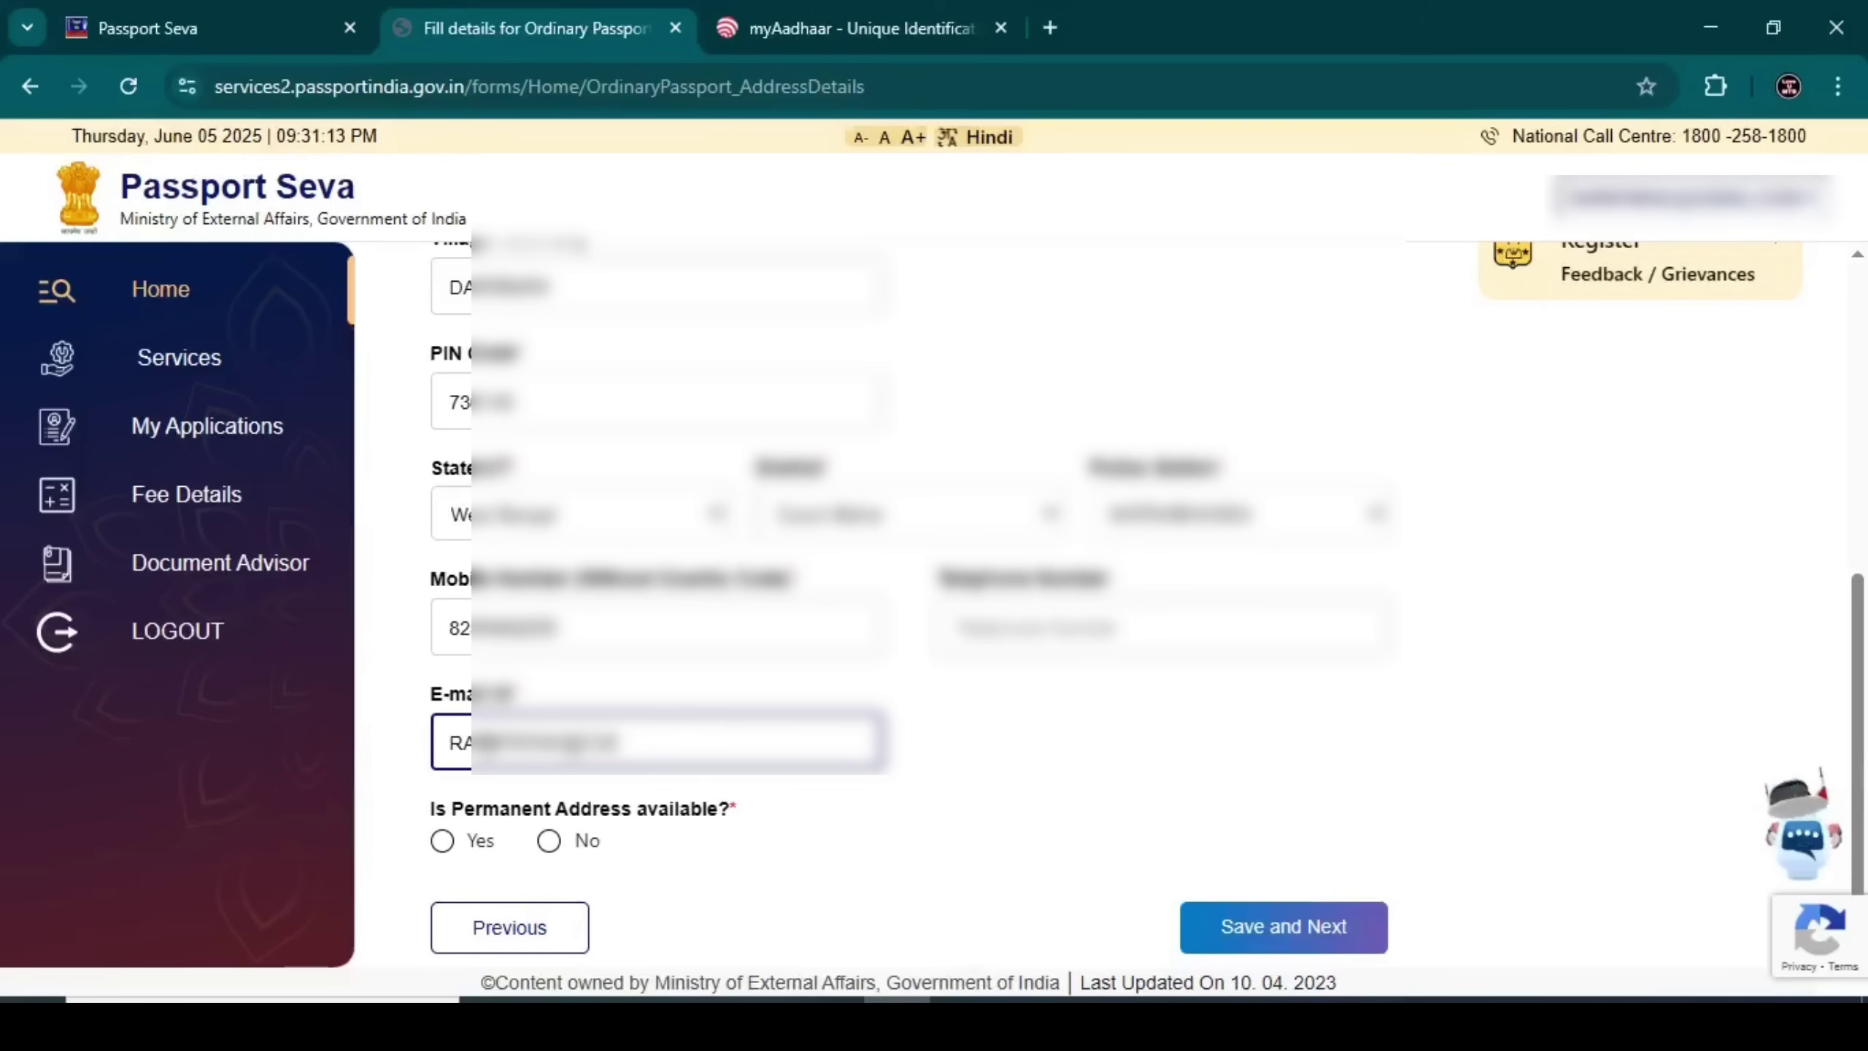
text(com.in)
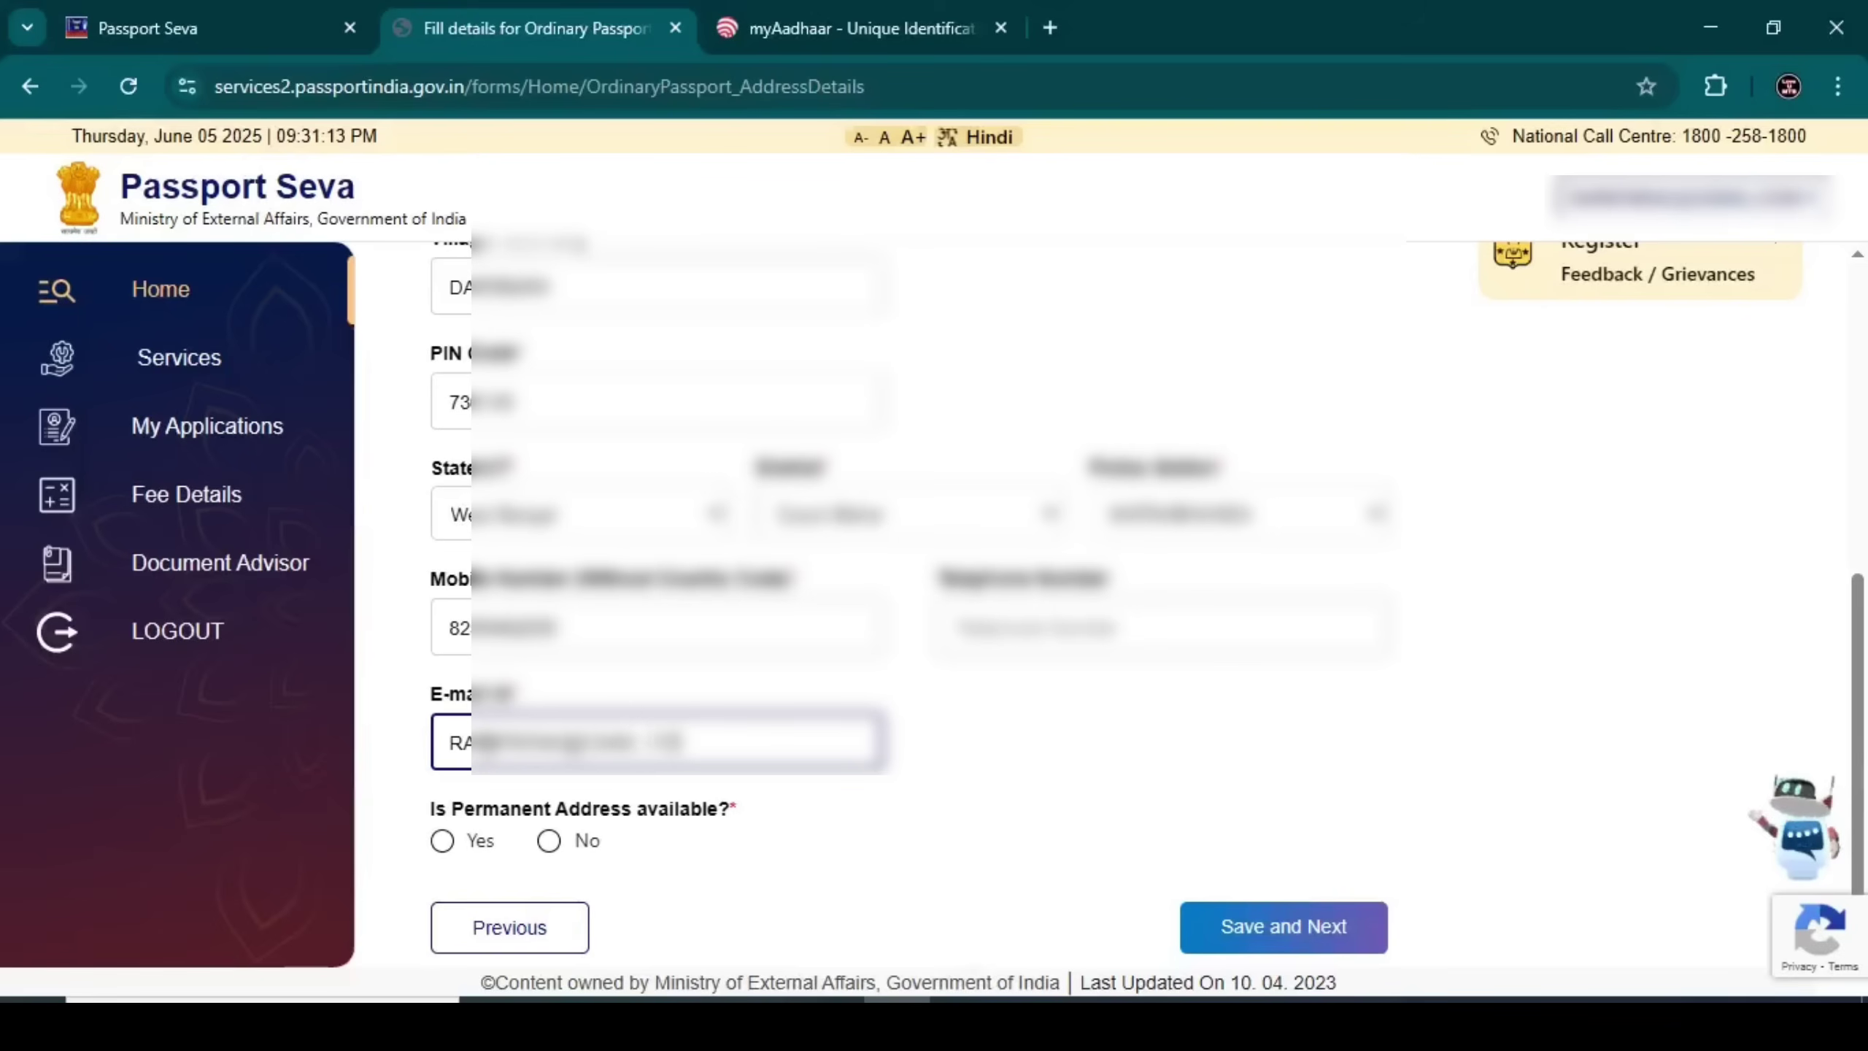
click(409, 776)
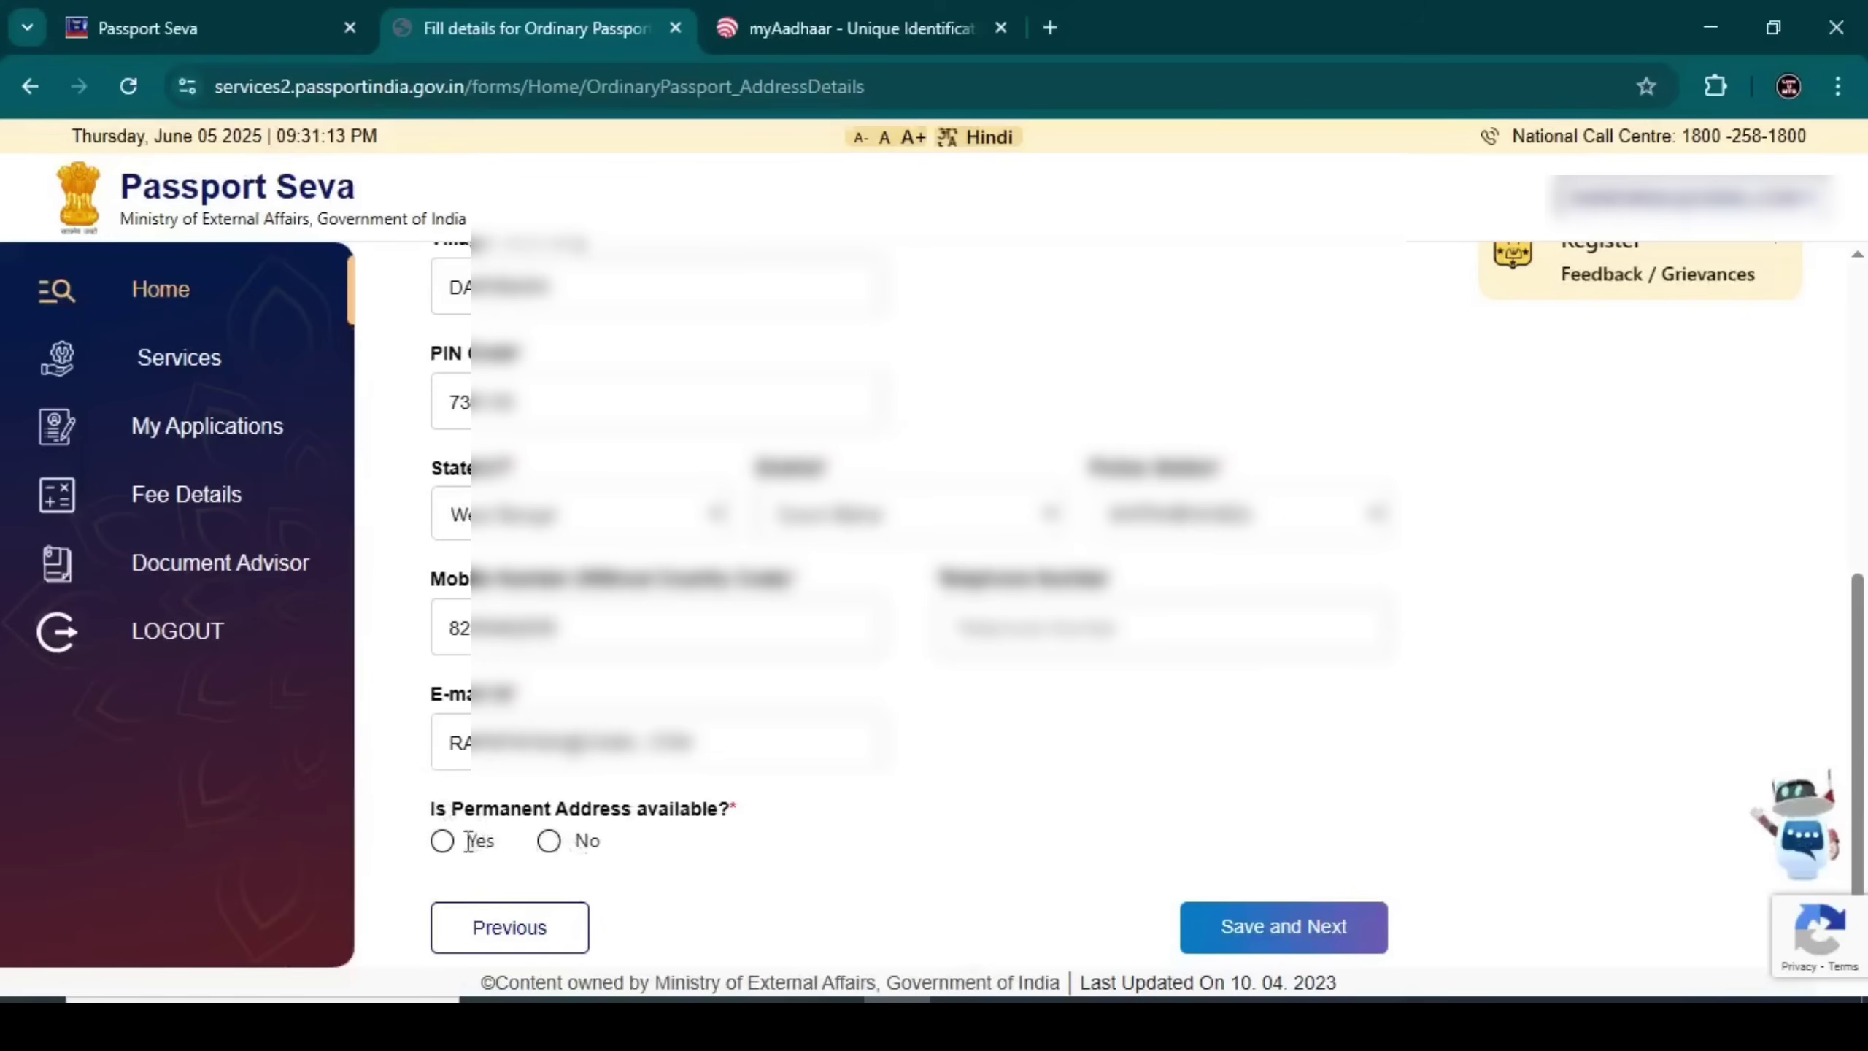
Mark a permanent address as available and same as present, then save and confirm Address Details
click(443, 841)
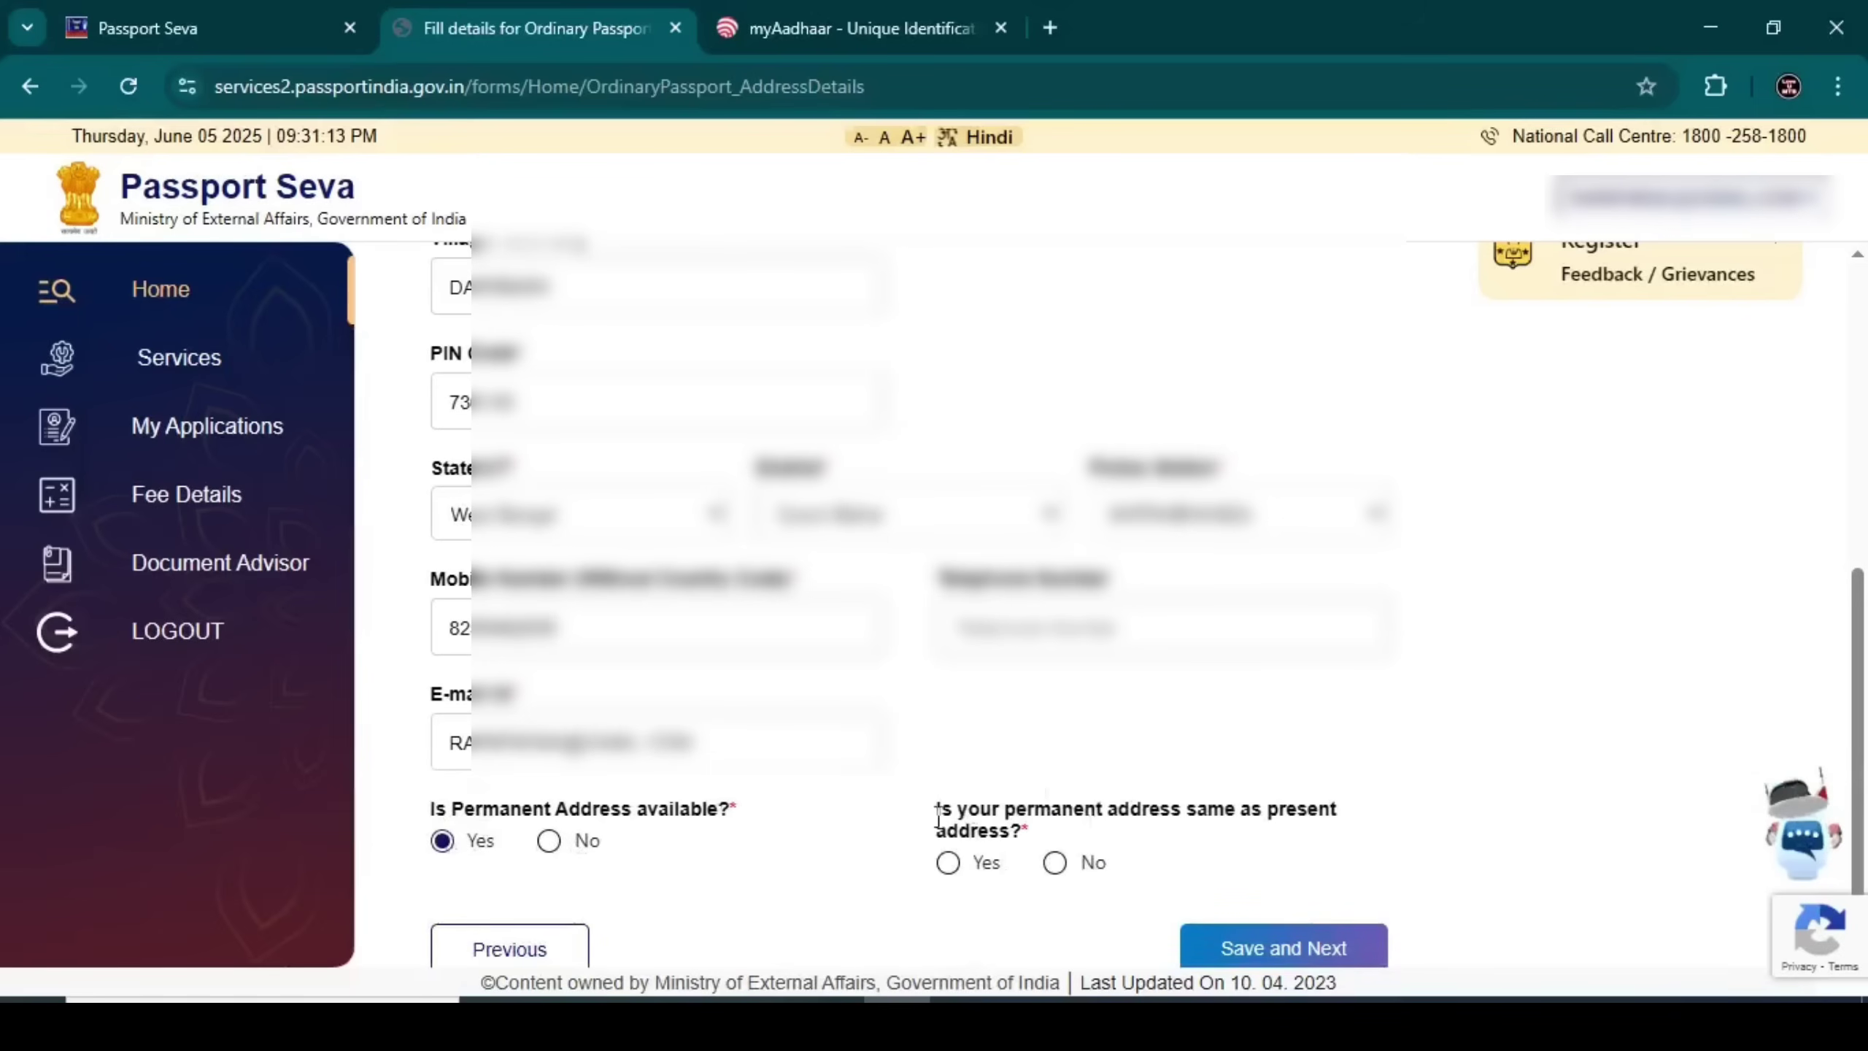
drag(937, 809, 1065, 820)
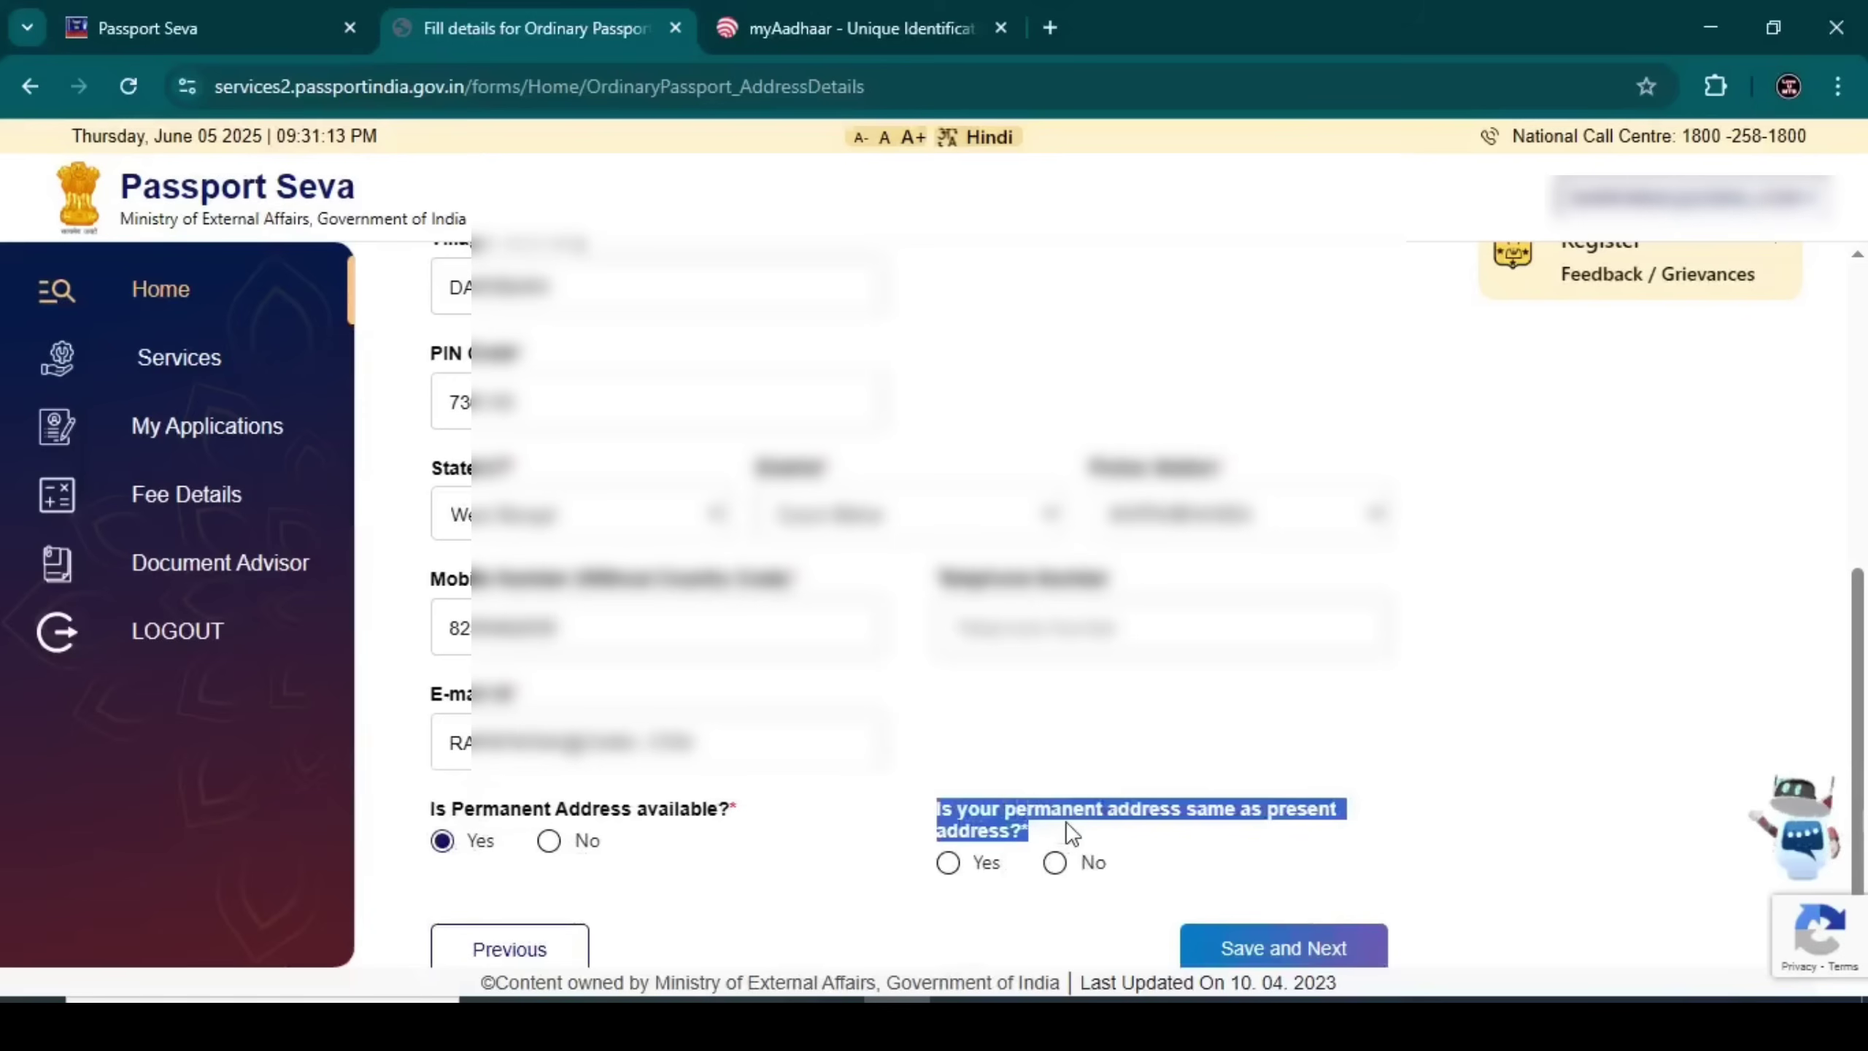
click(961, 867)
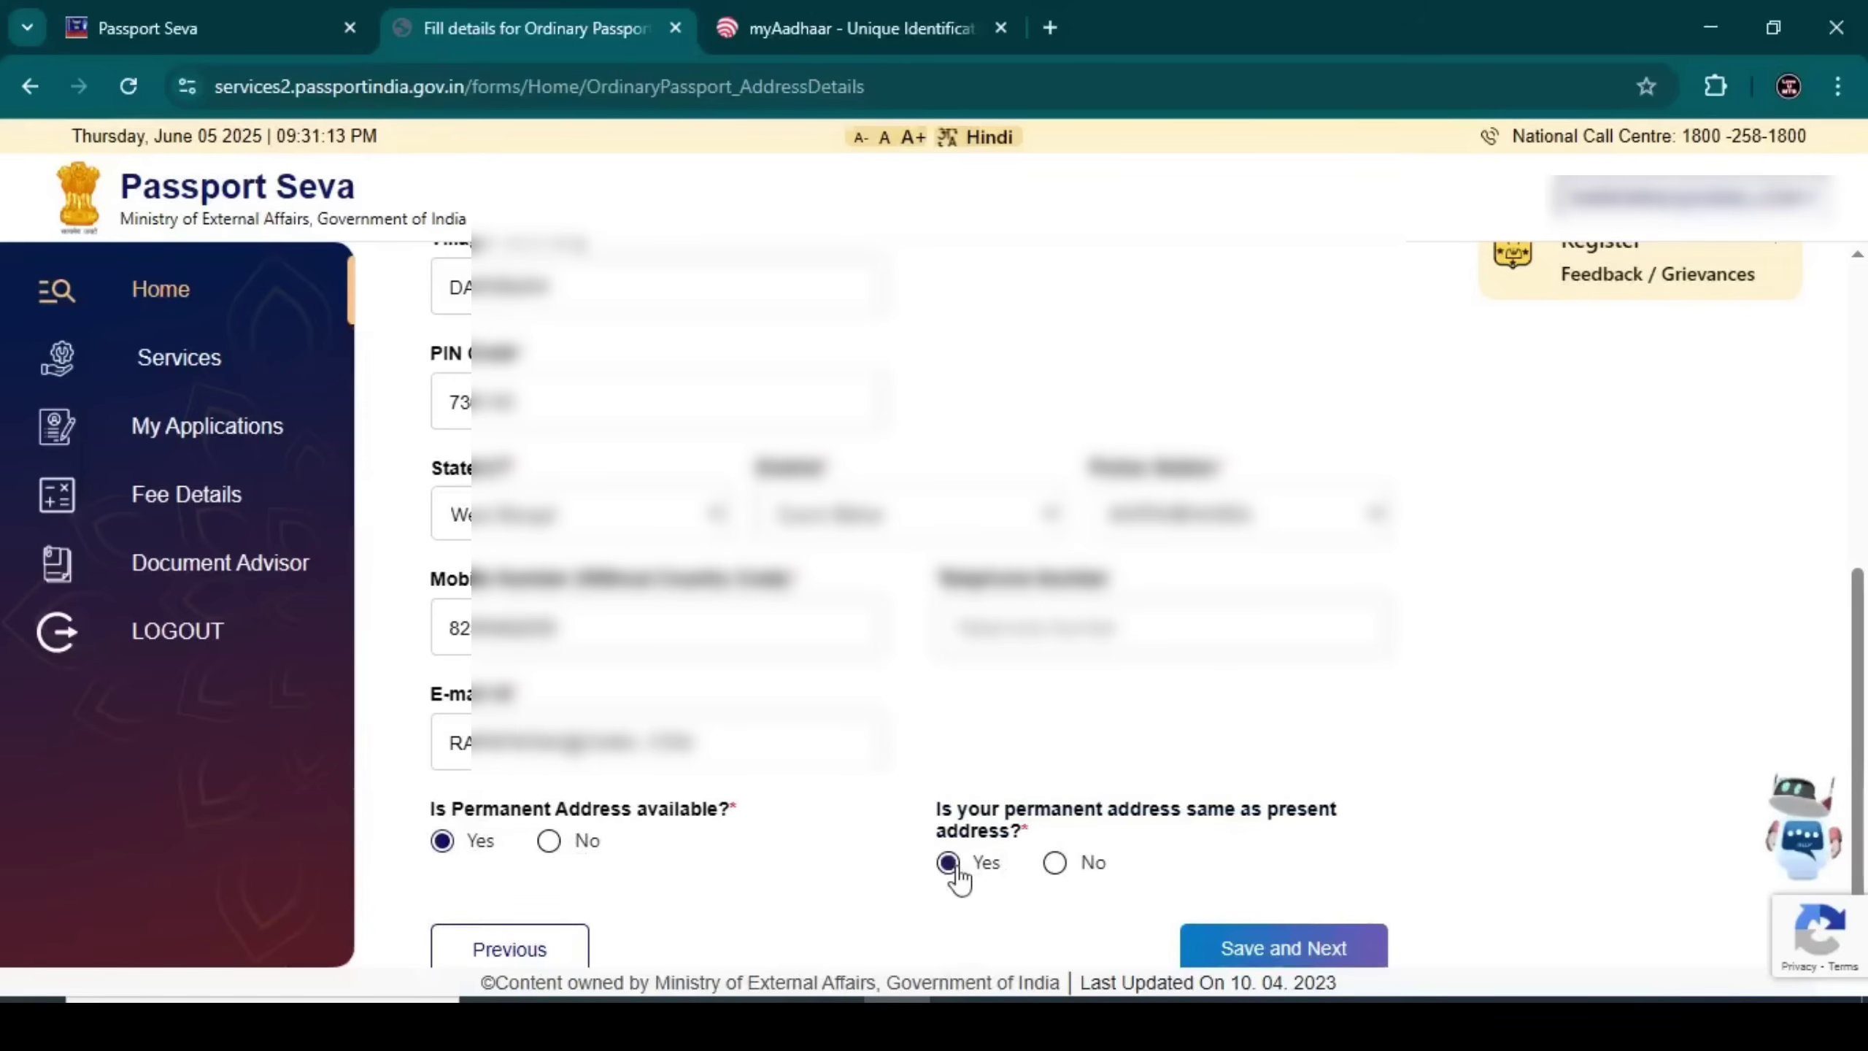
click(1056, 865)
scroll(1070, 843, down, 4)
scroll(1065, 835, down, 2)
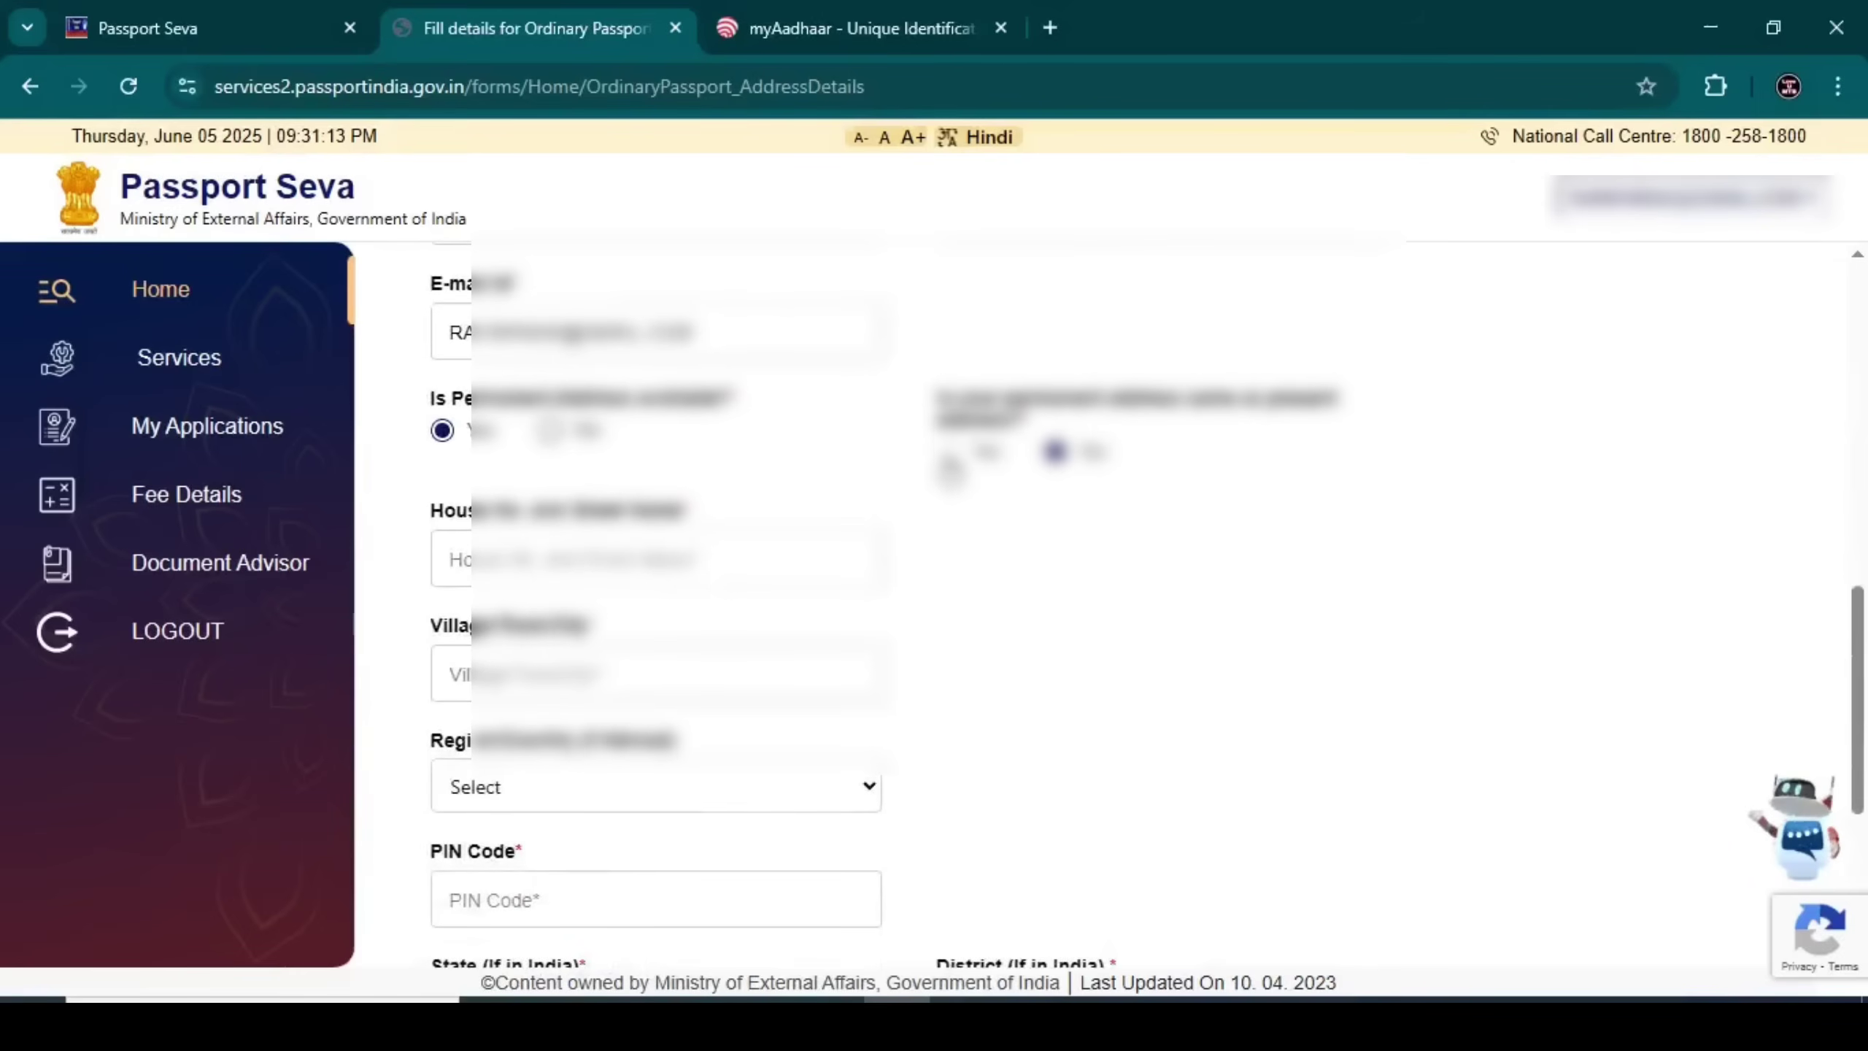
click(948, 450)
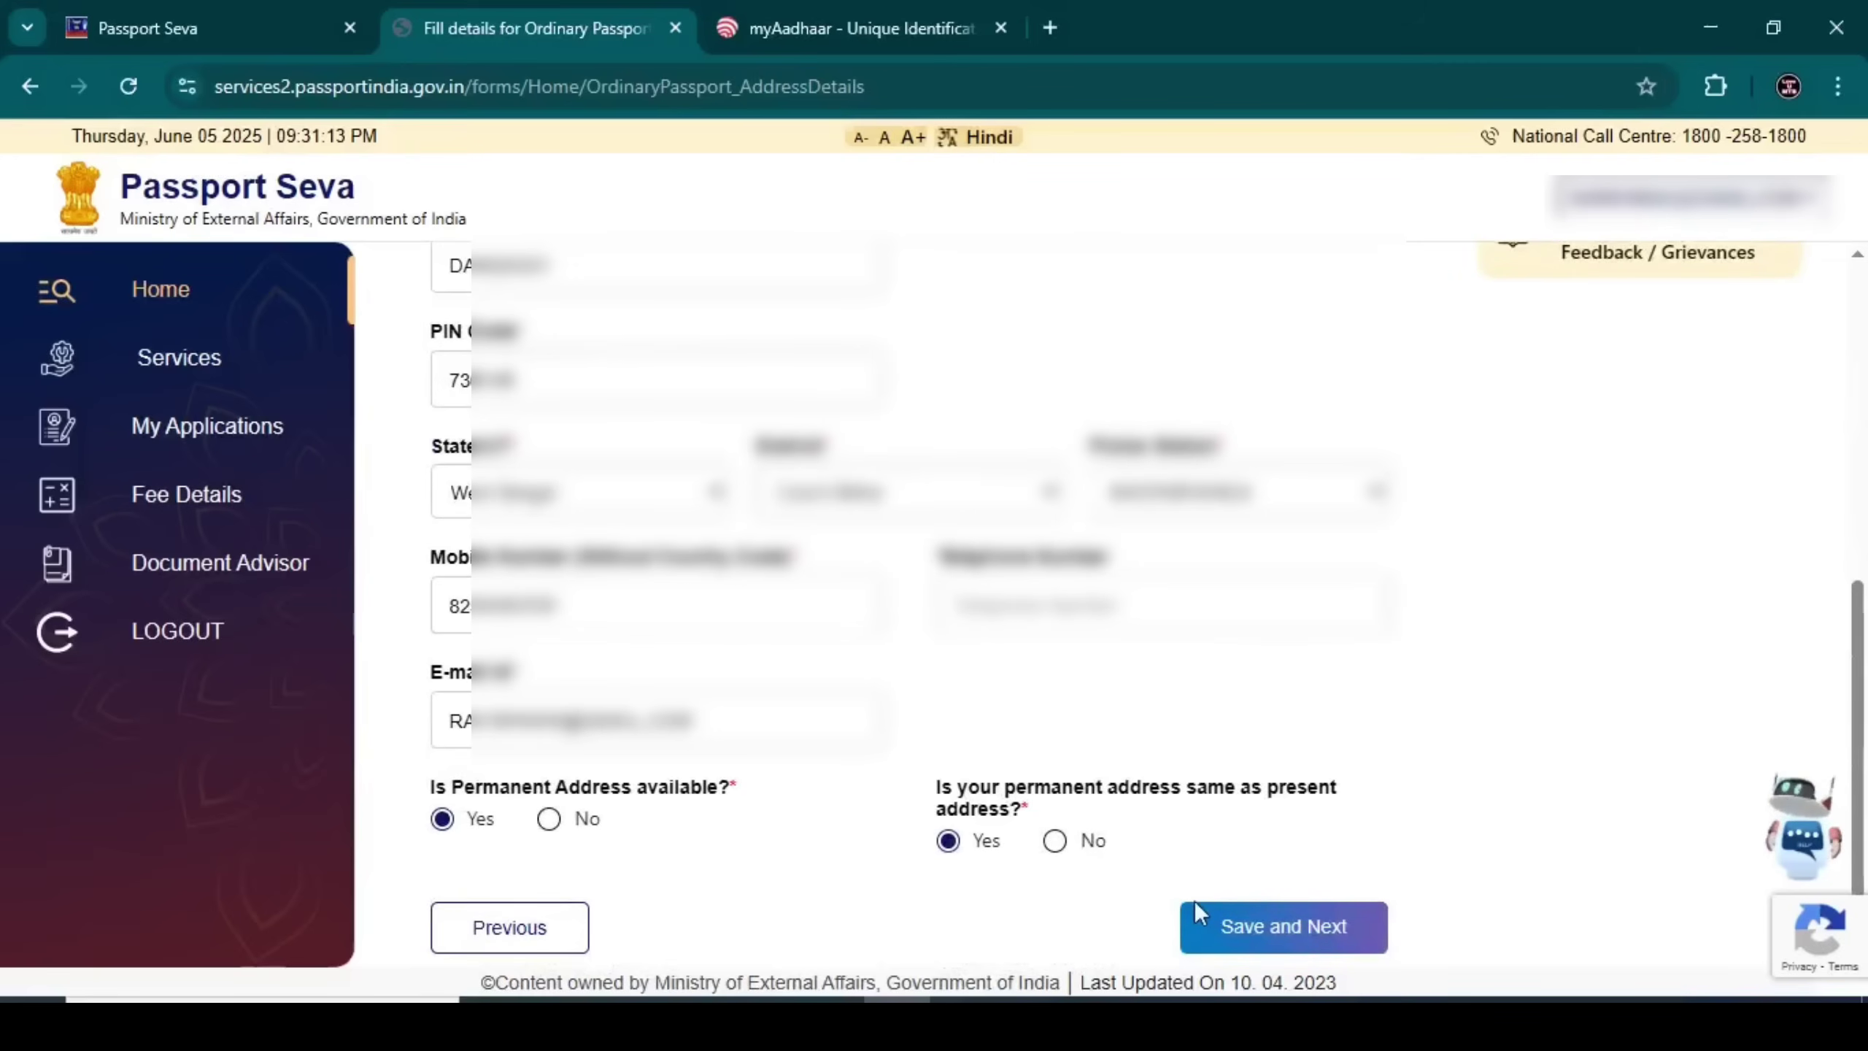
click(1248, 945)
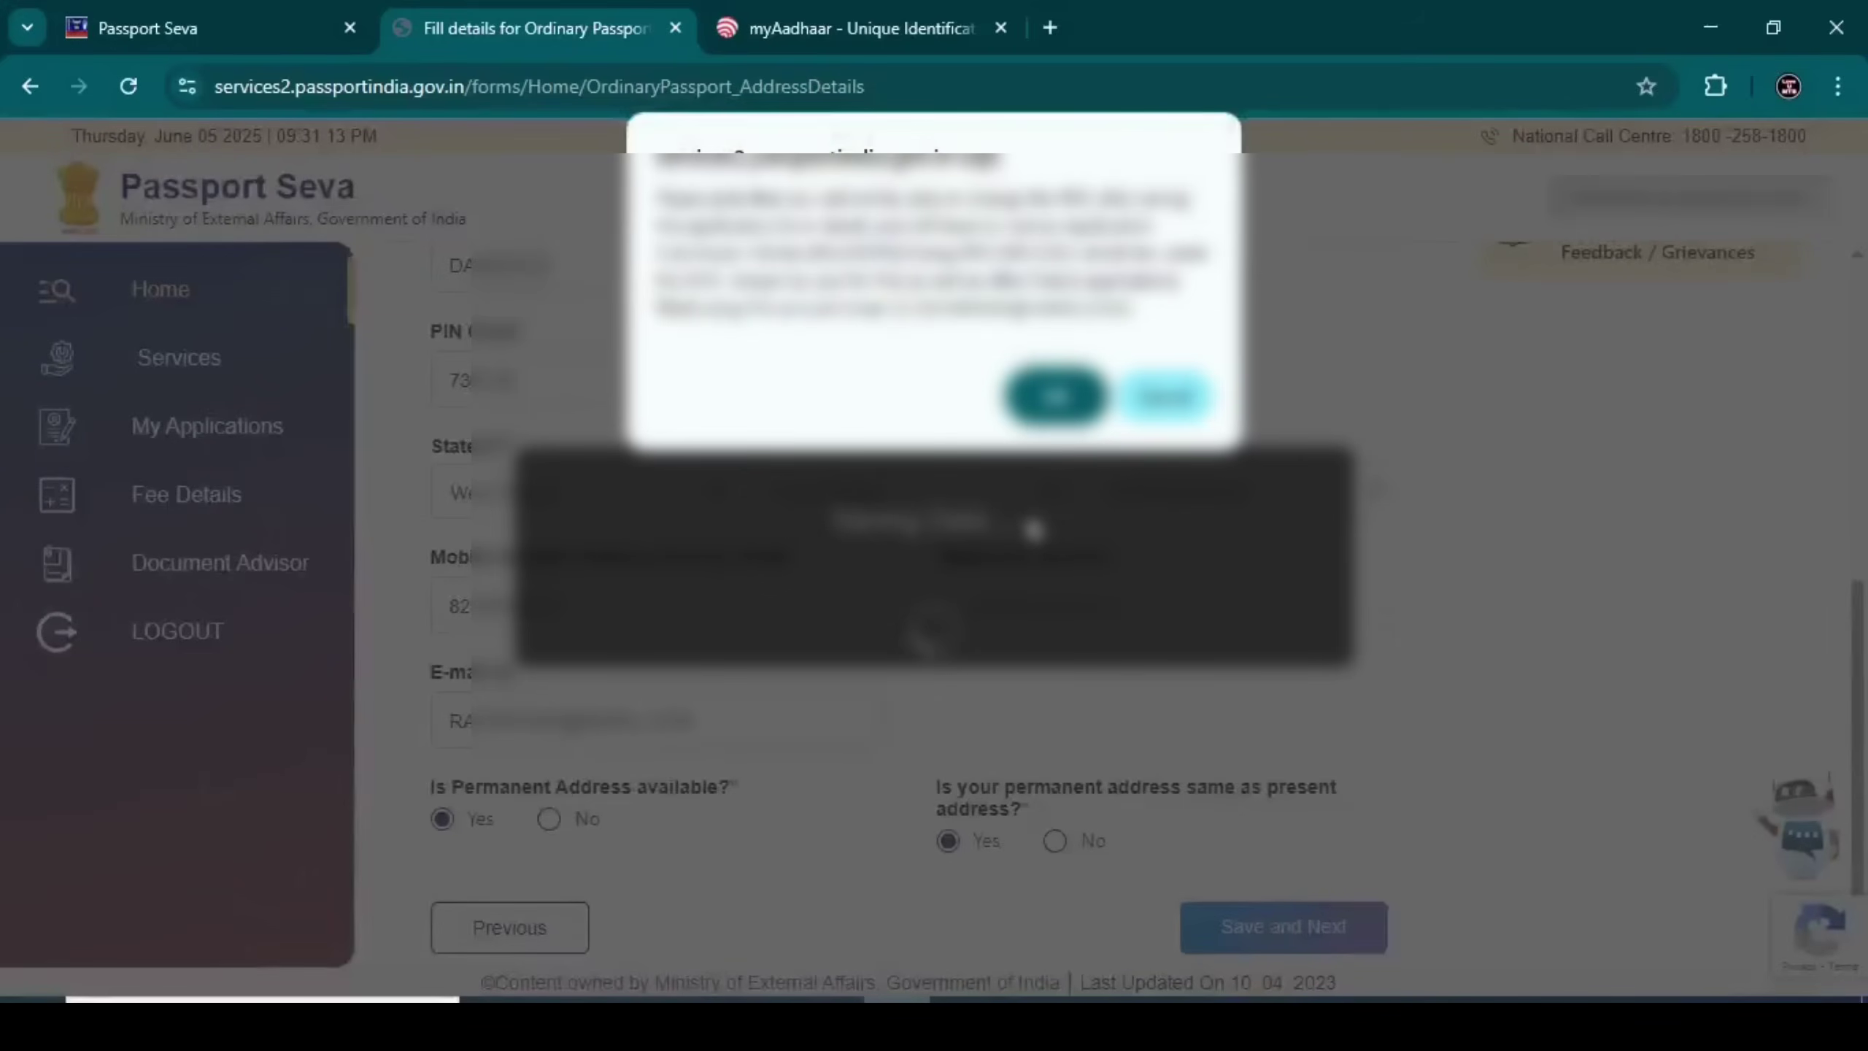
click(1022, 401)
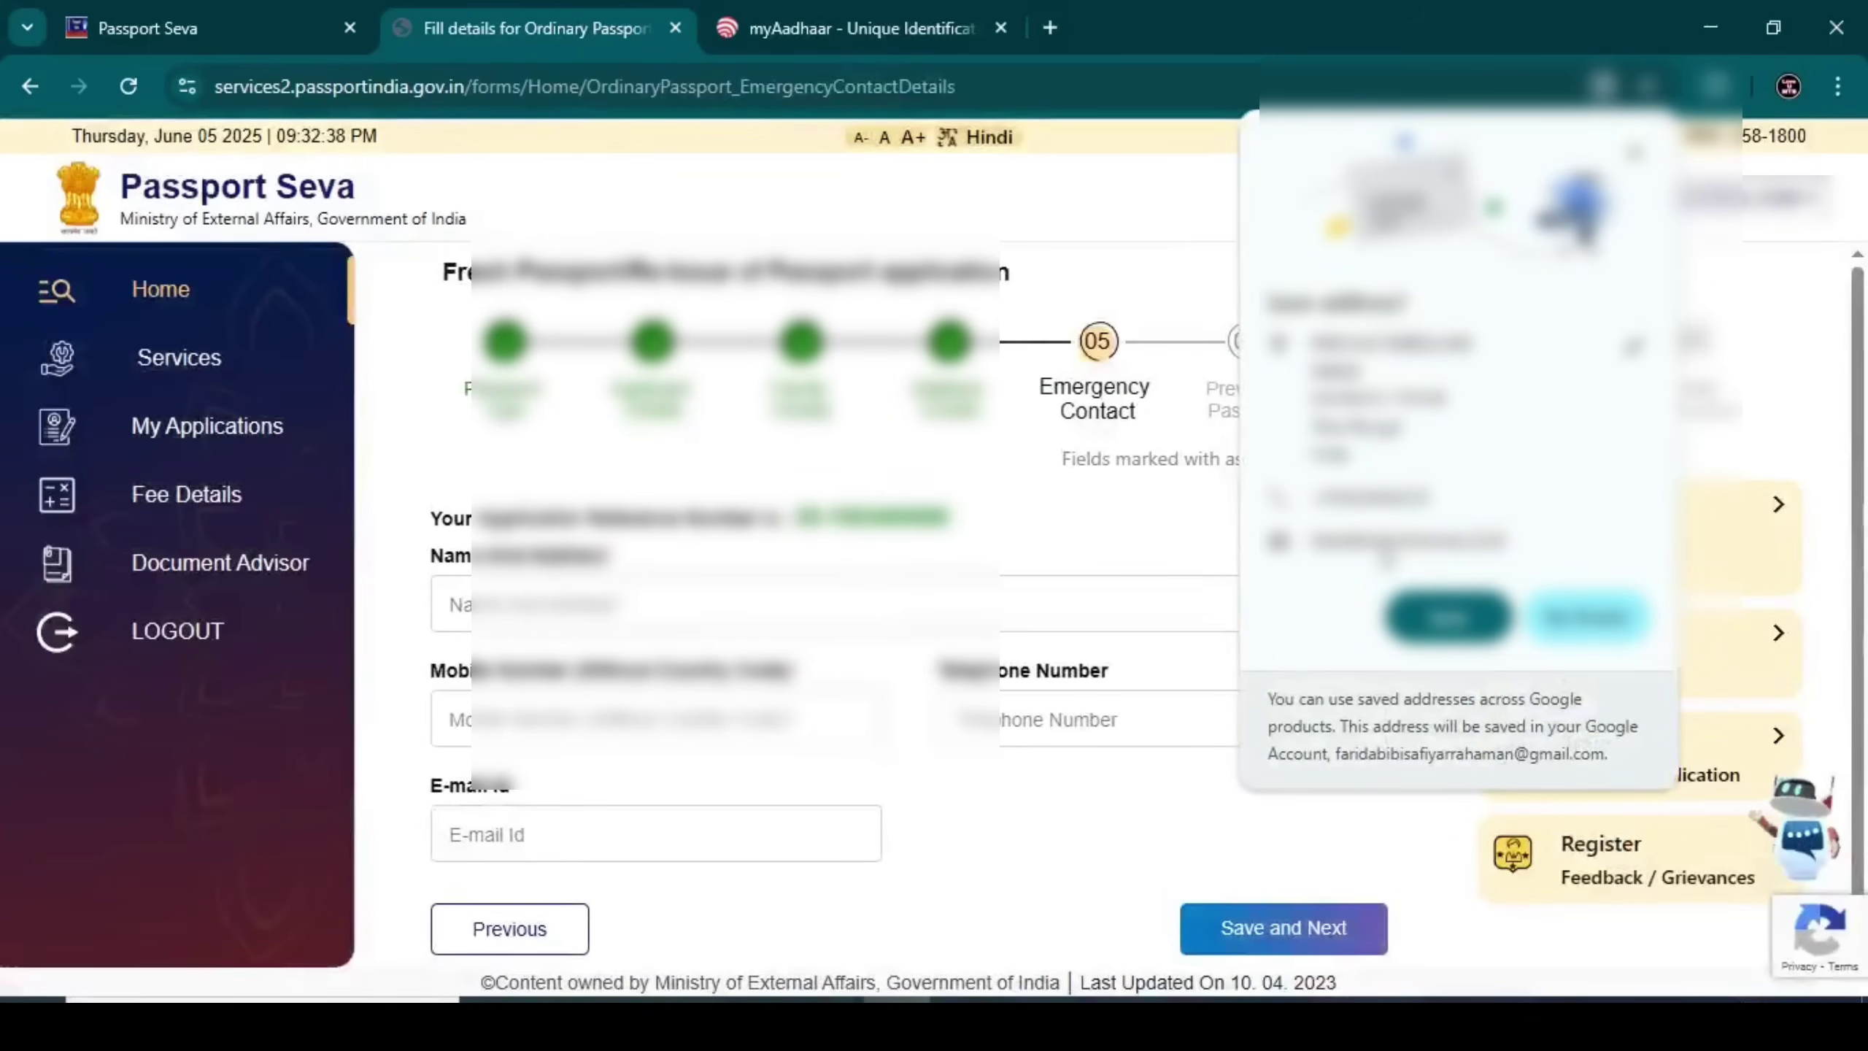
Dismiss the browser's save-address popup, enter the emergency contact's name, address and mobile, and save
click(1448, 617)
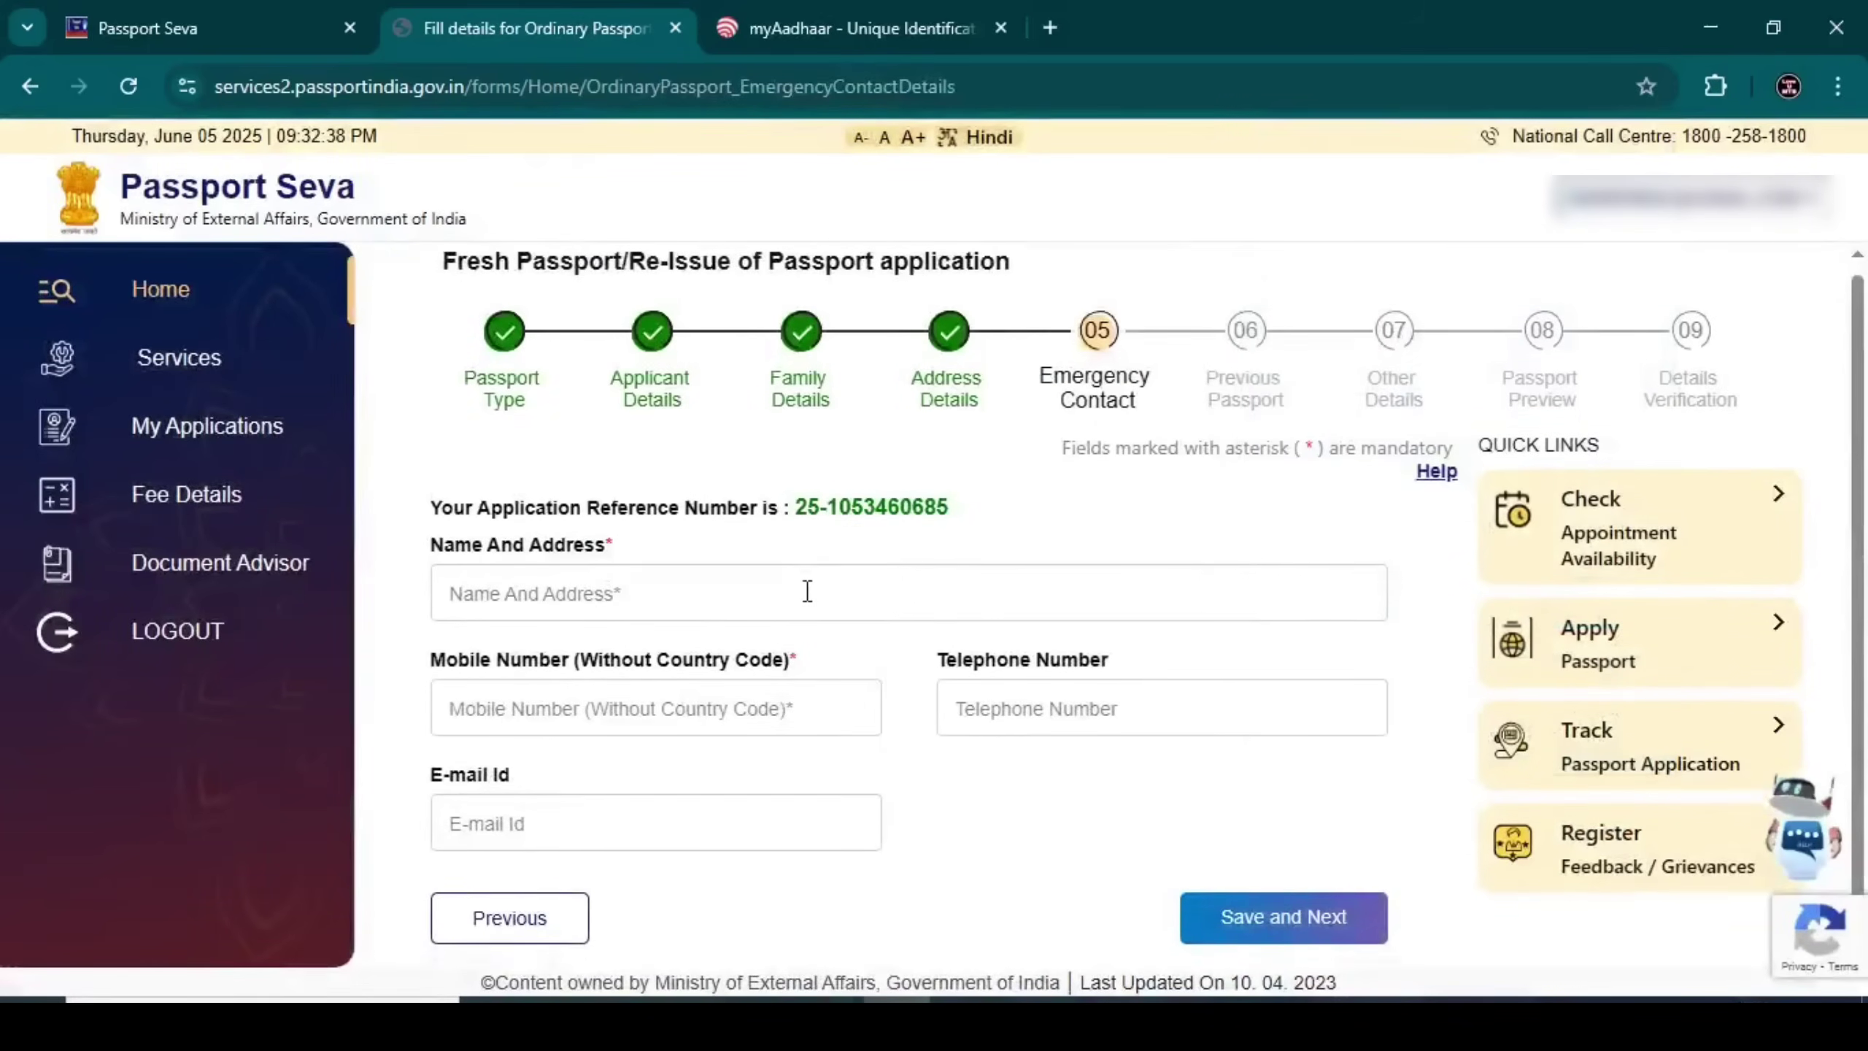
scroll(650, 570, down, 1)
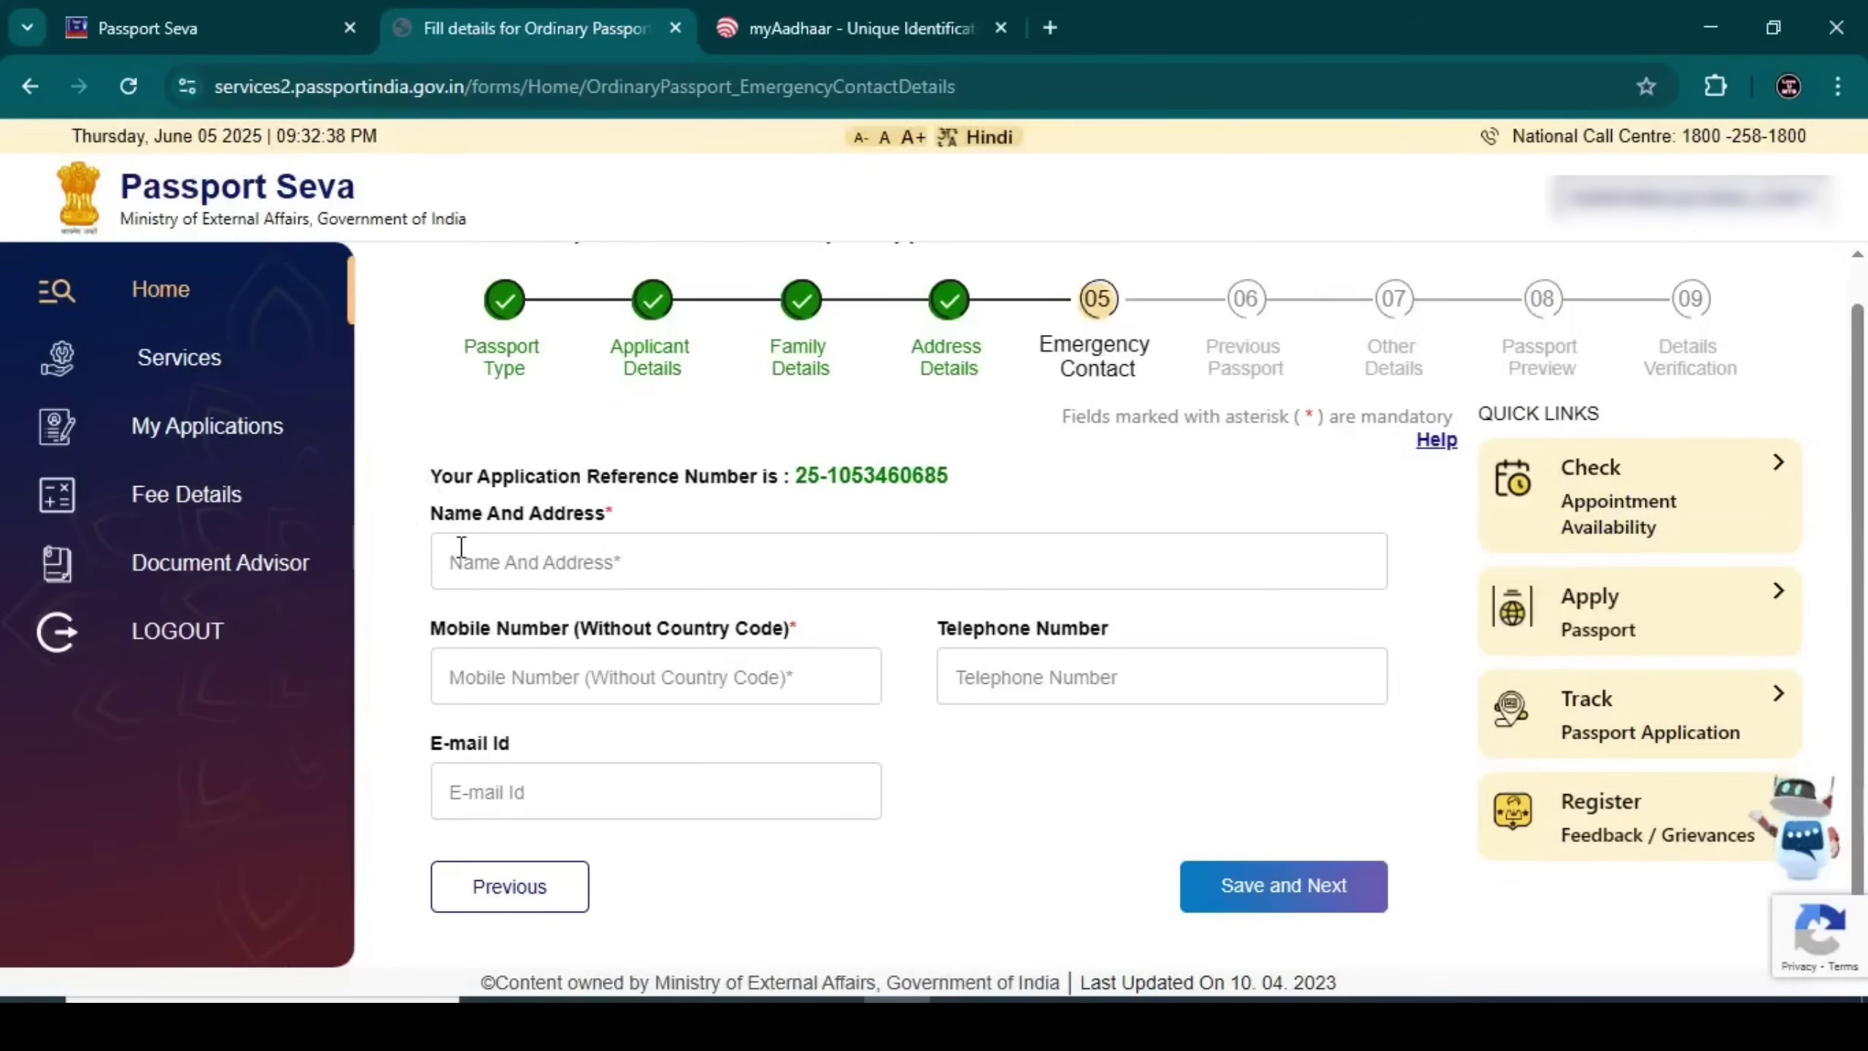
click(508, 581)
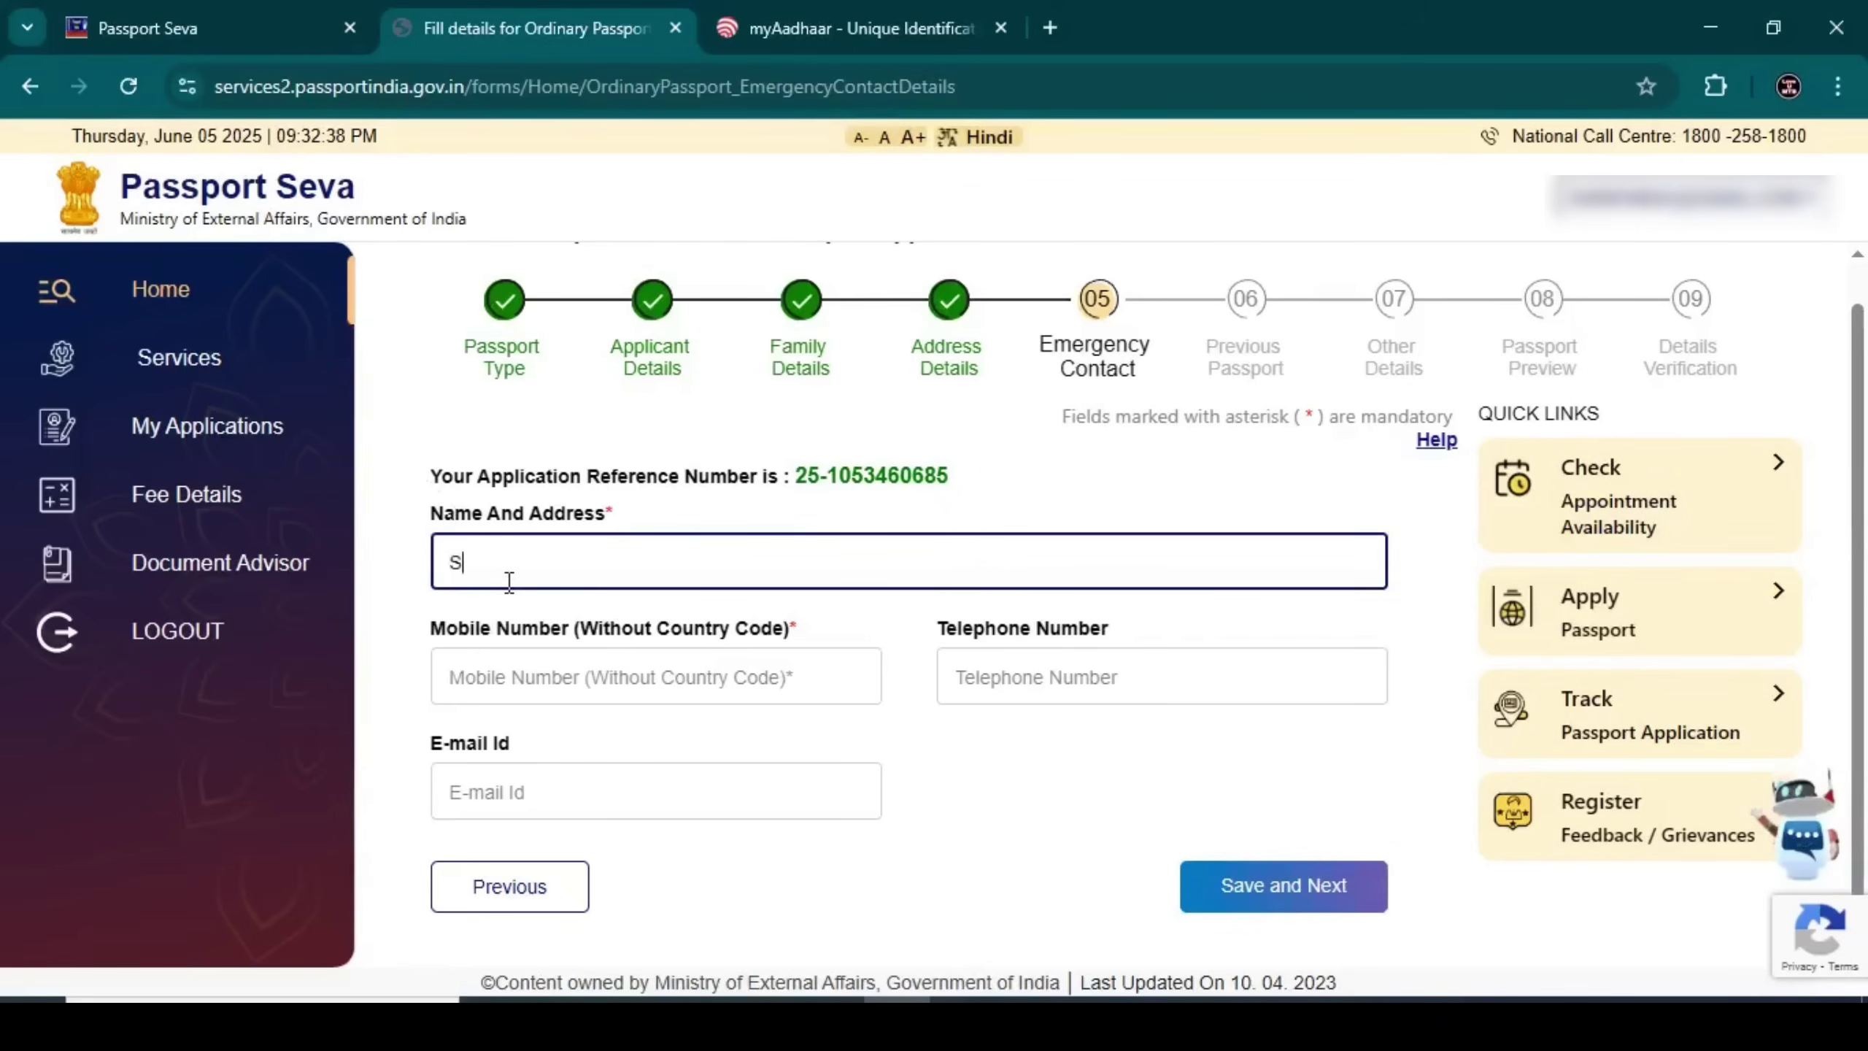
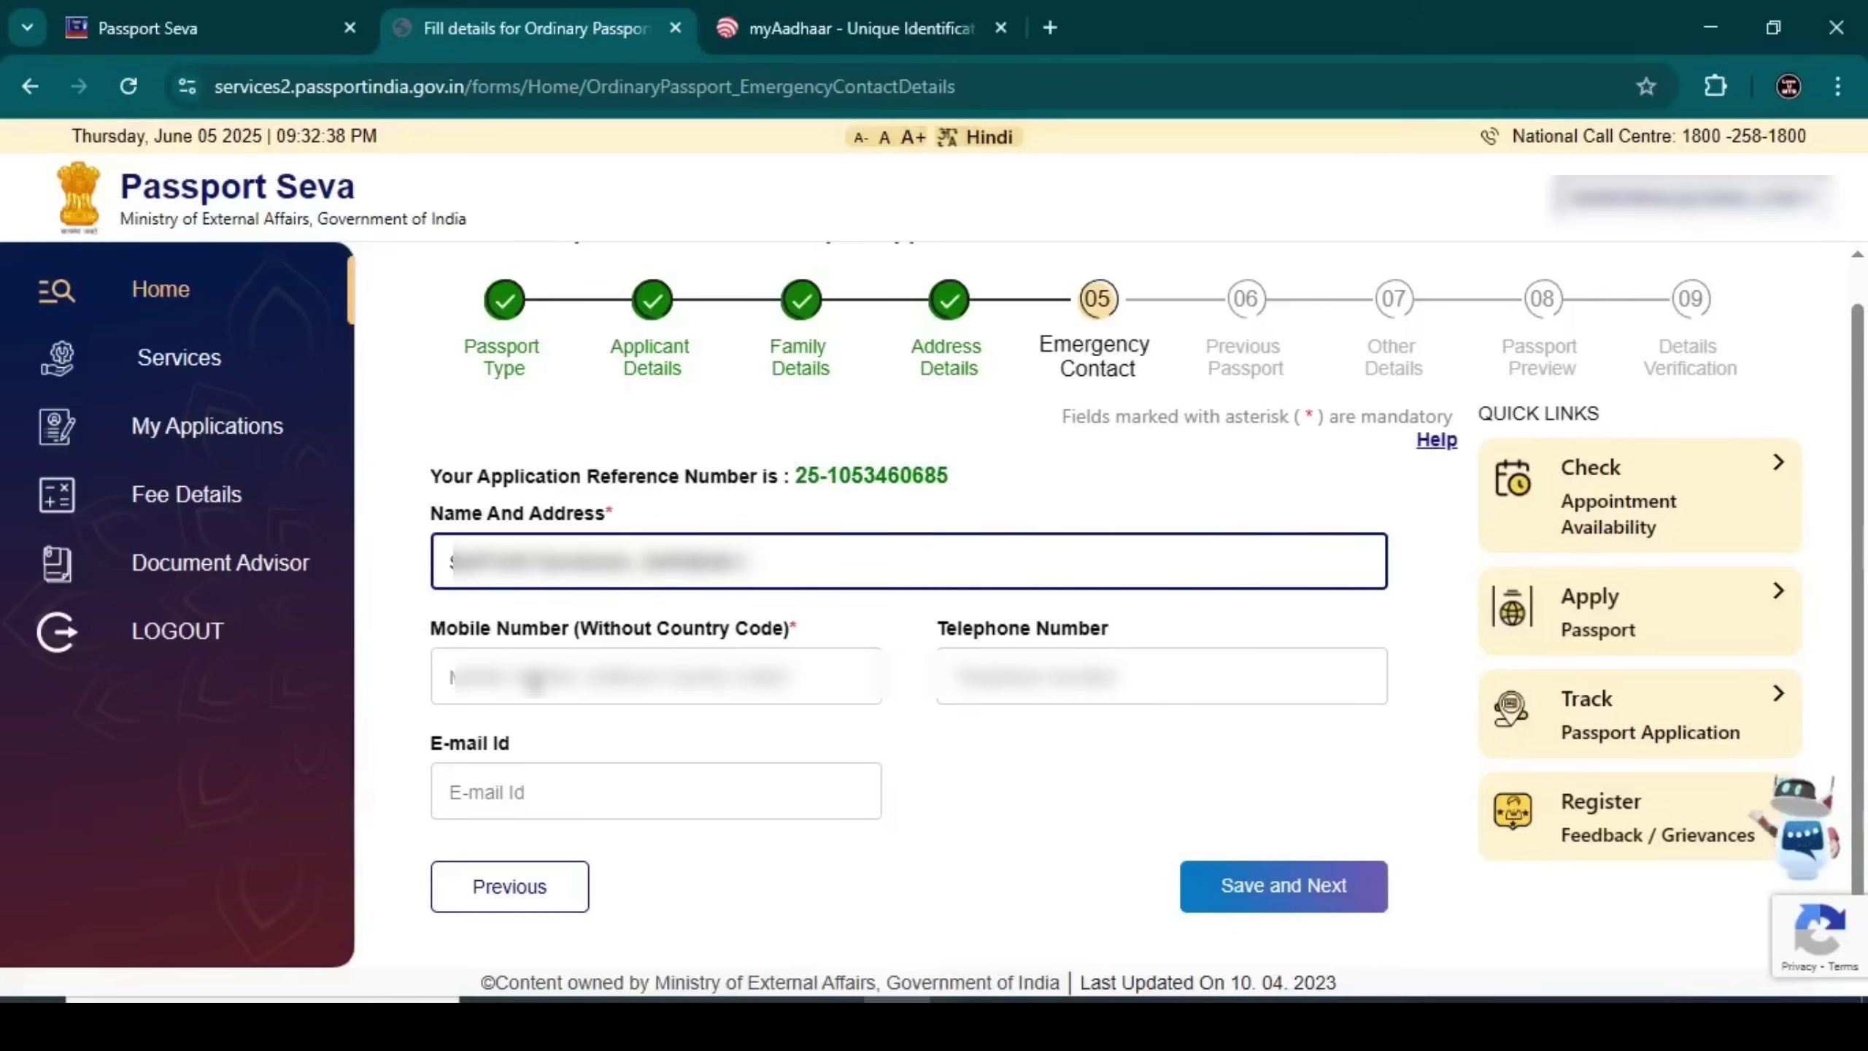
click(535, 681)
text(8)
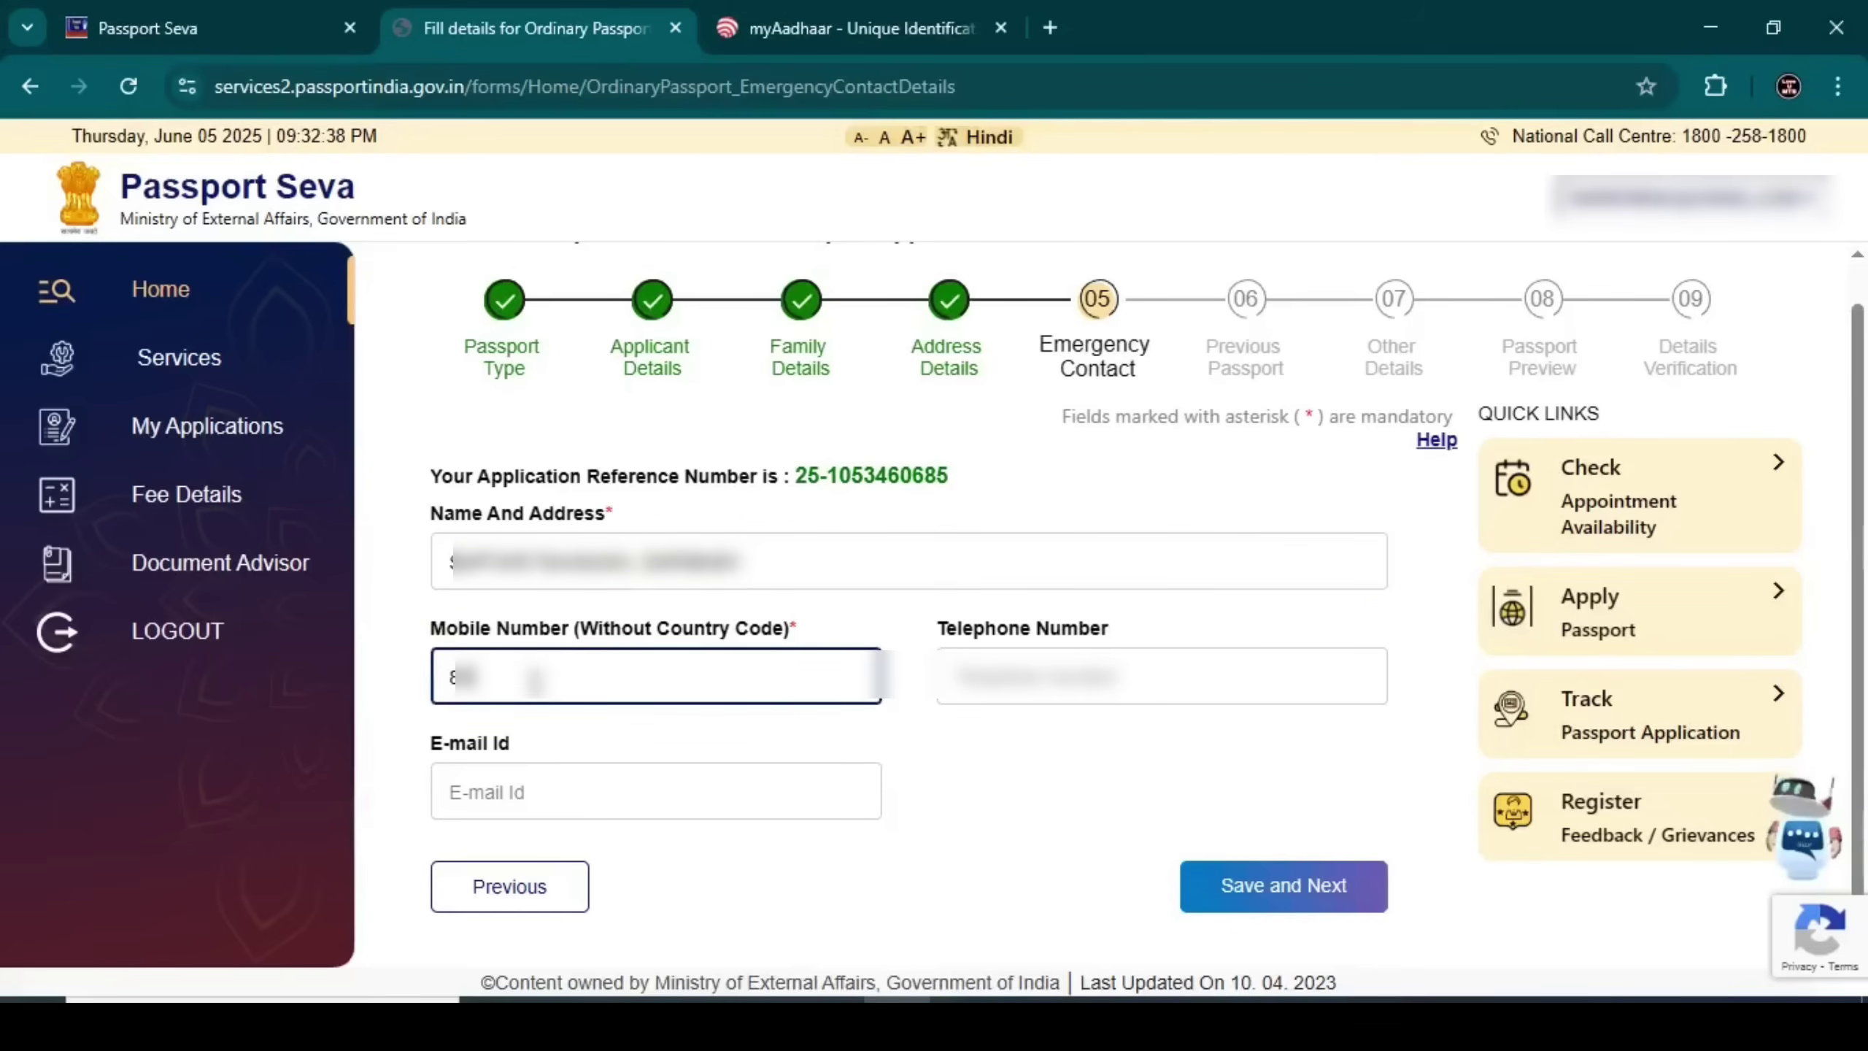
text(12345690)
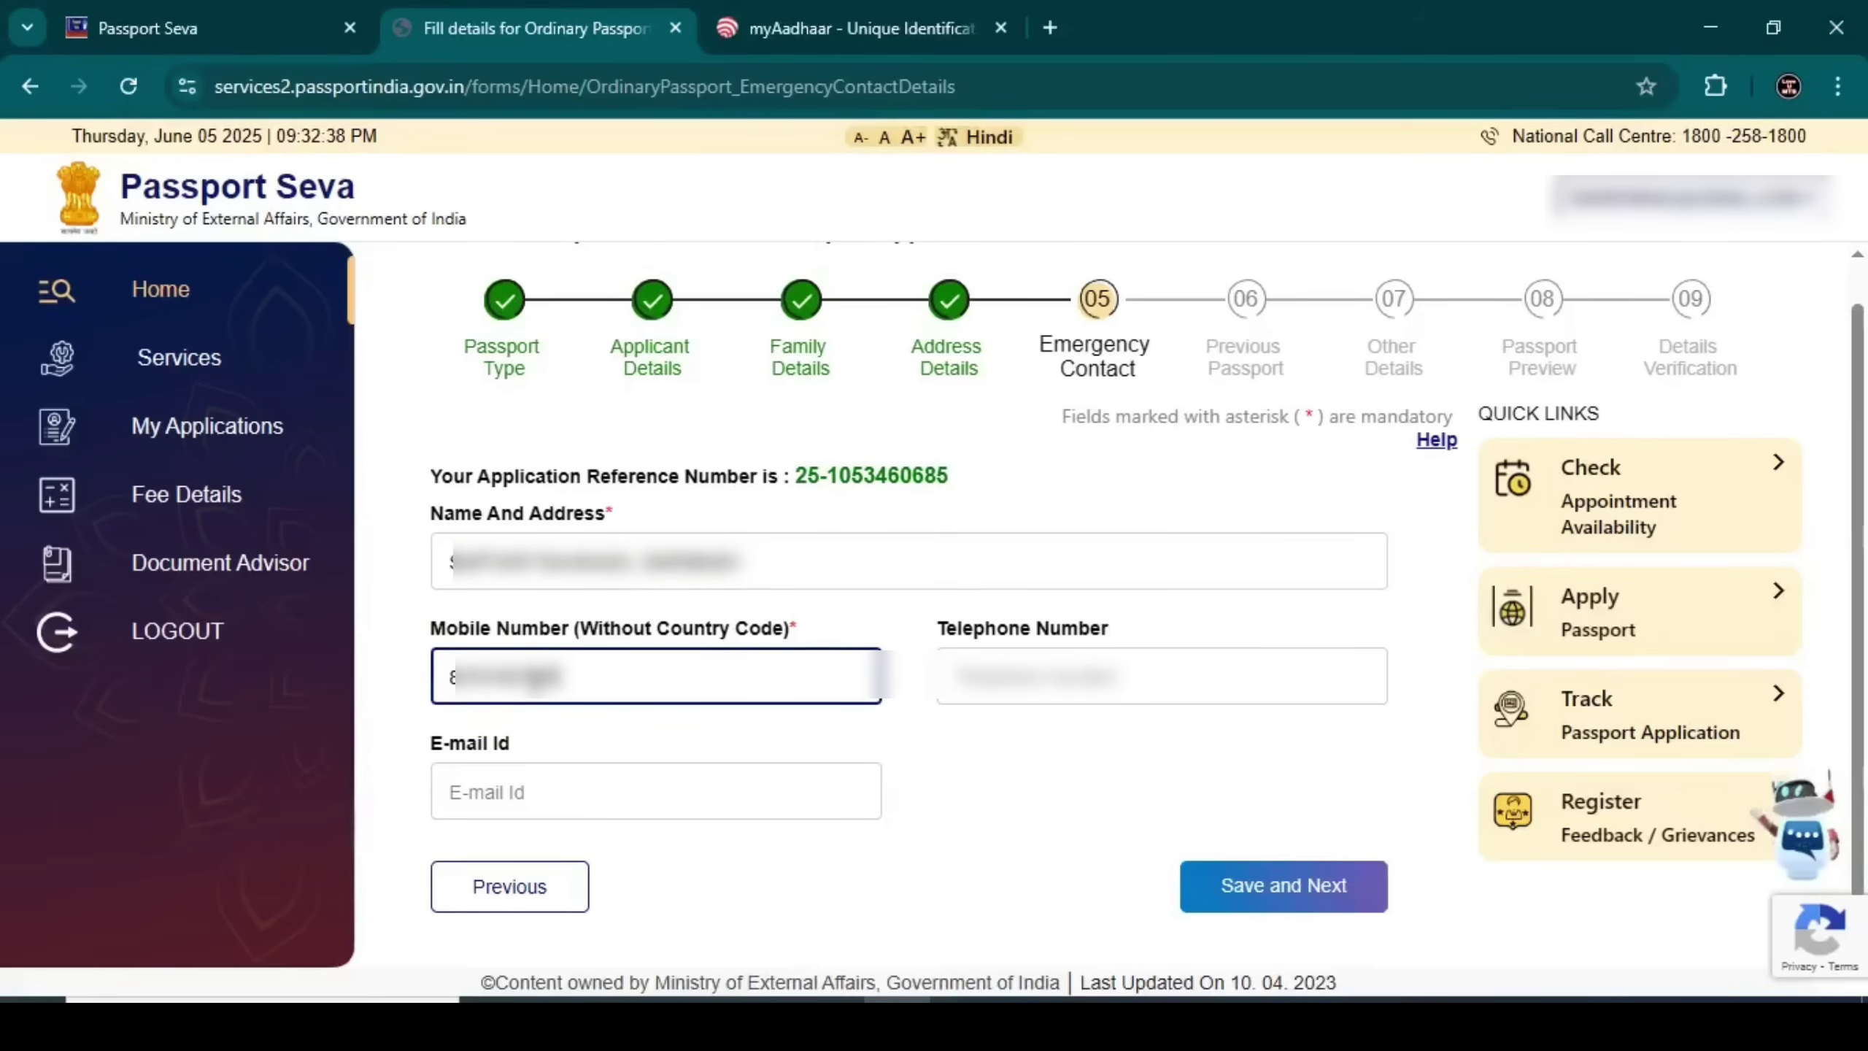
click(360, 795)
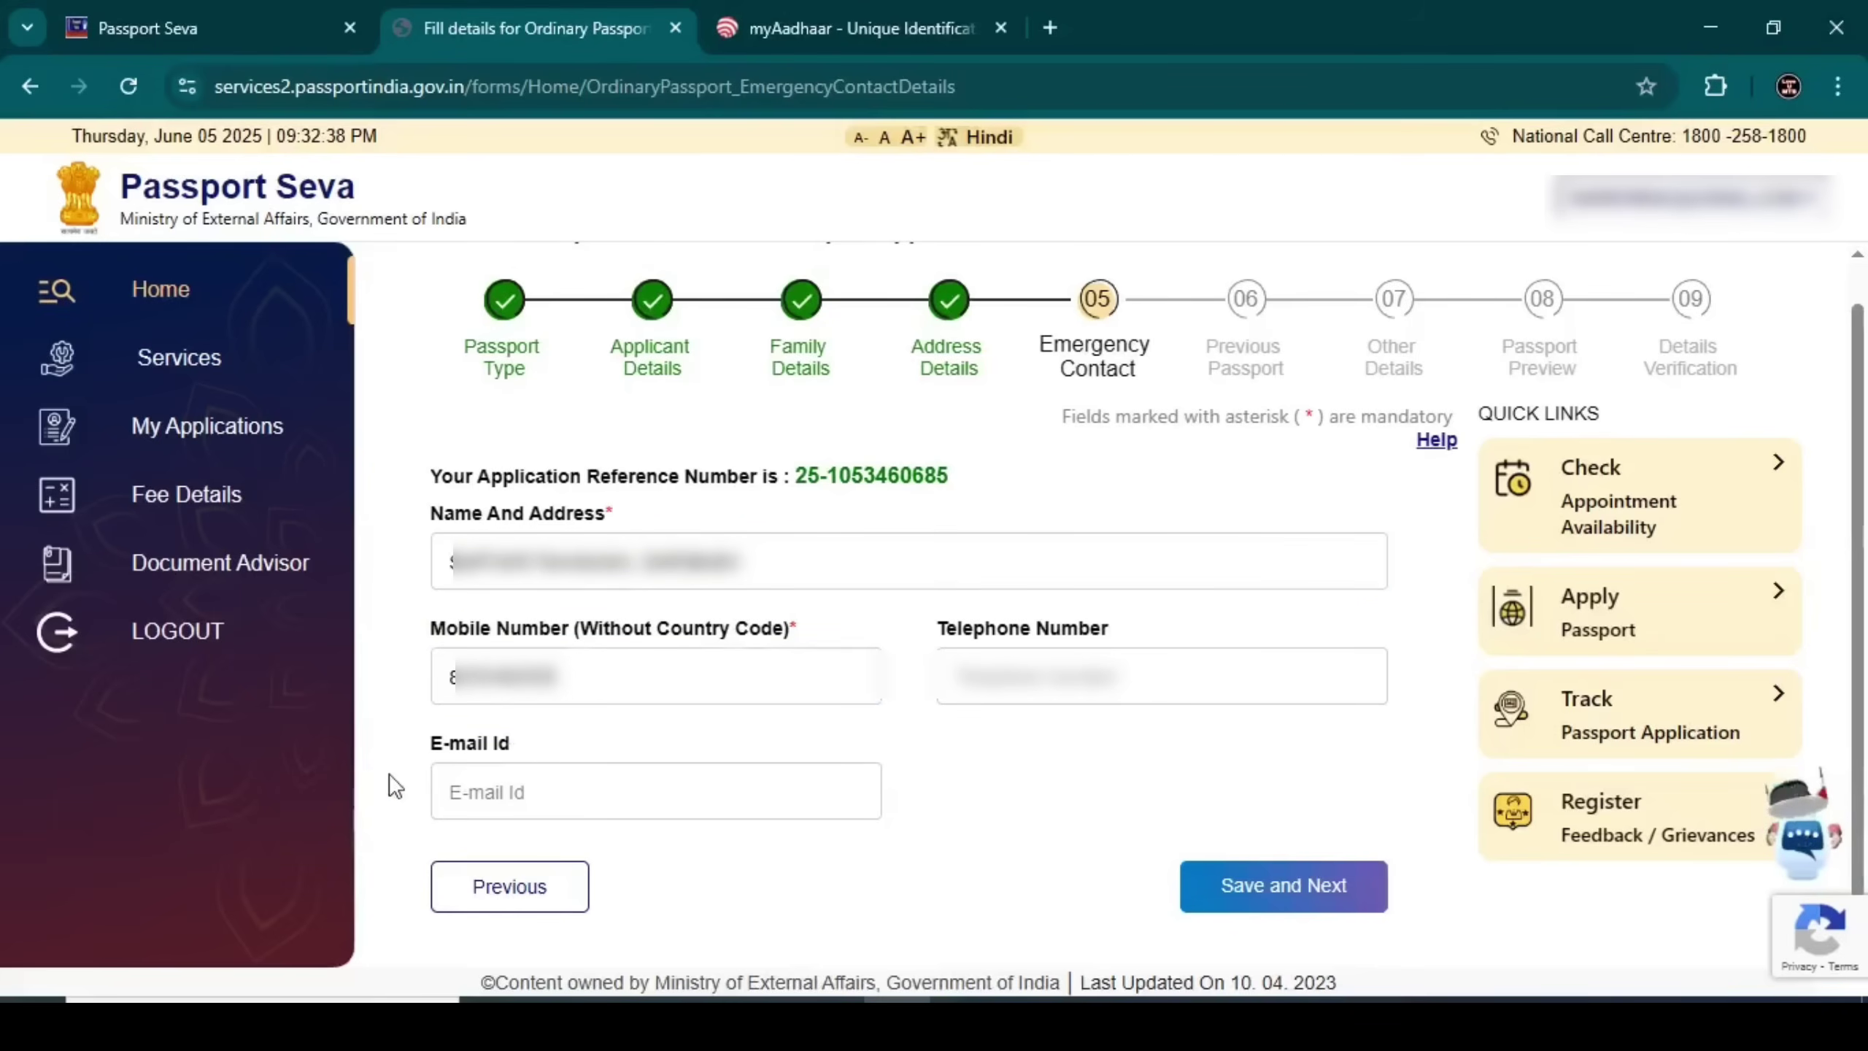
drag(416, 754, 577, 737)
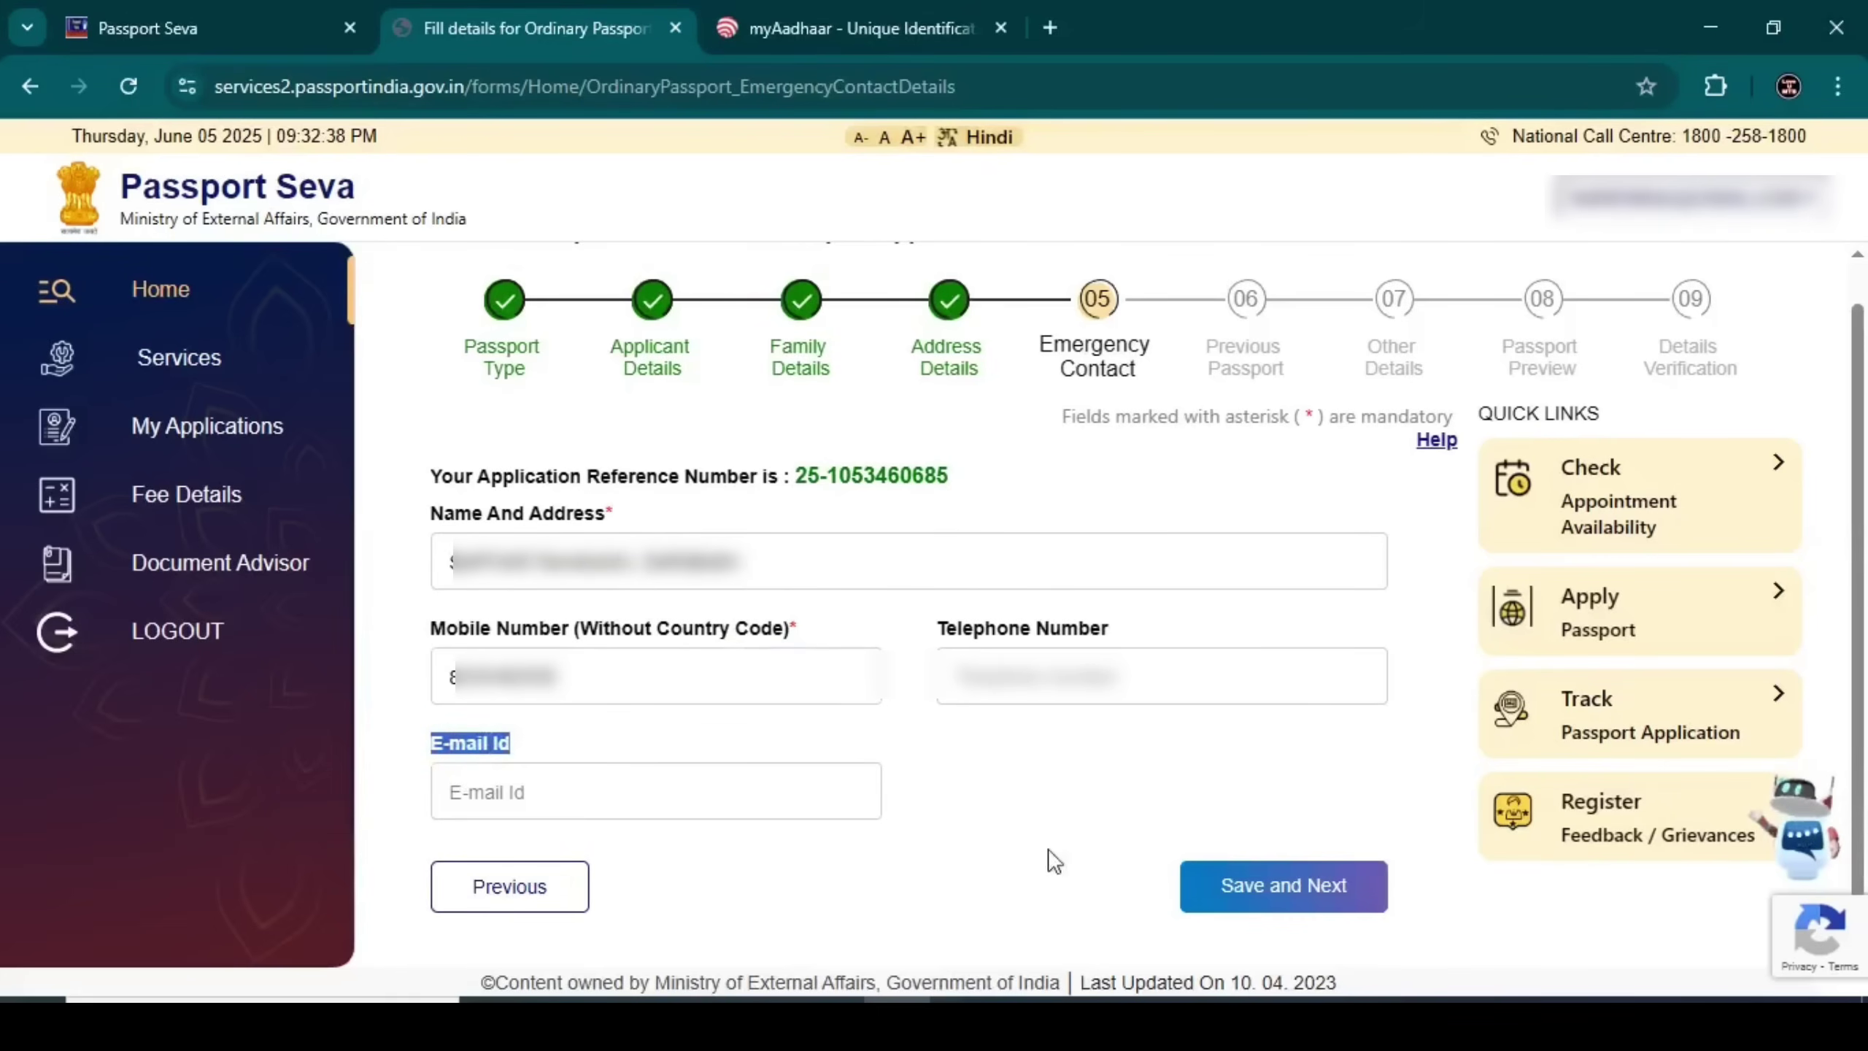
click(1235, 876)
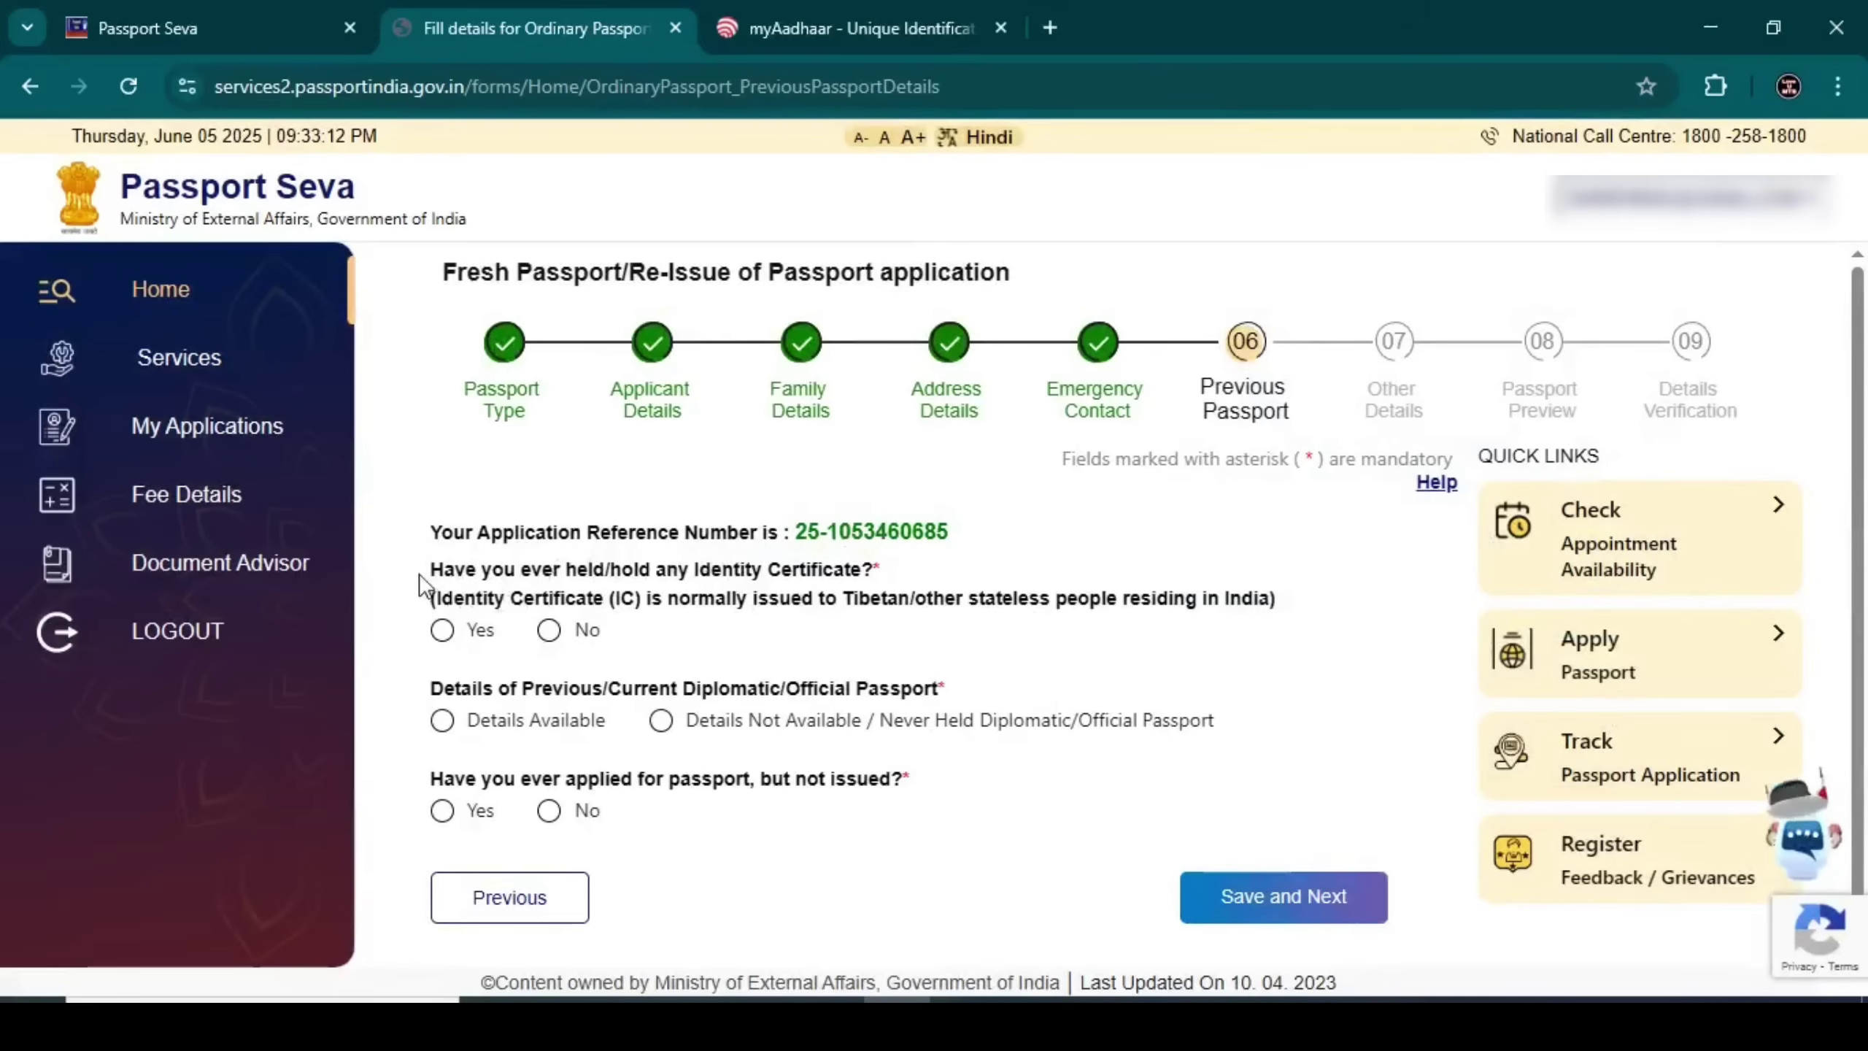
Answer No to Identity Certificate, Details Not Available for diplomatic passport, No to applied-not-issued, and save
drag(432, 569, 465, 569)
click(549, 629)
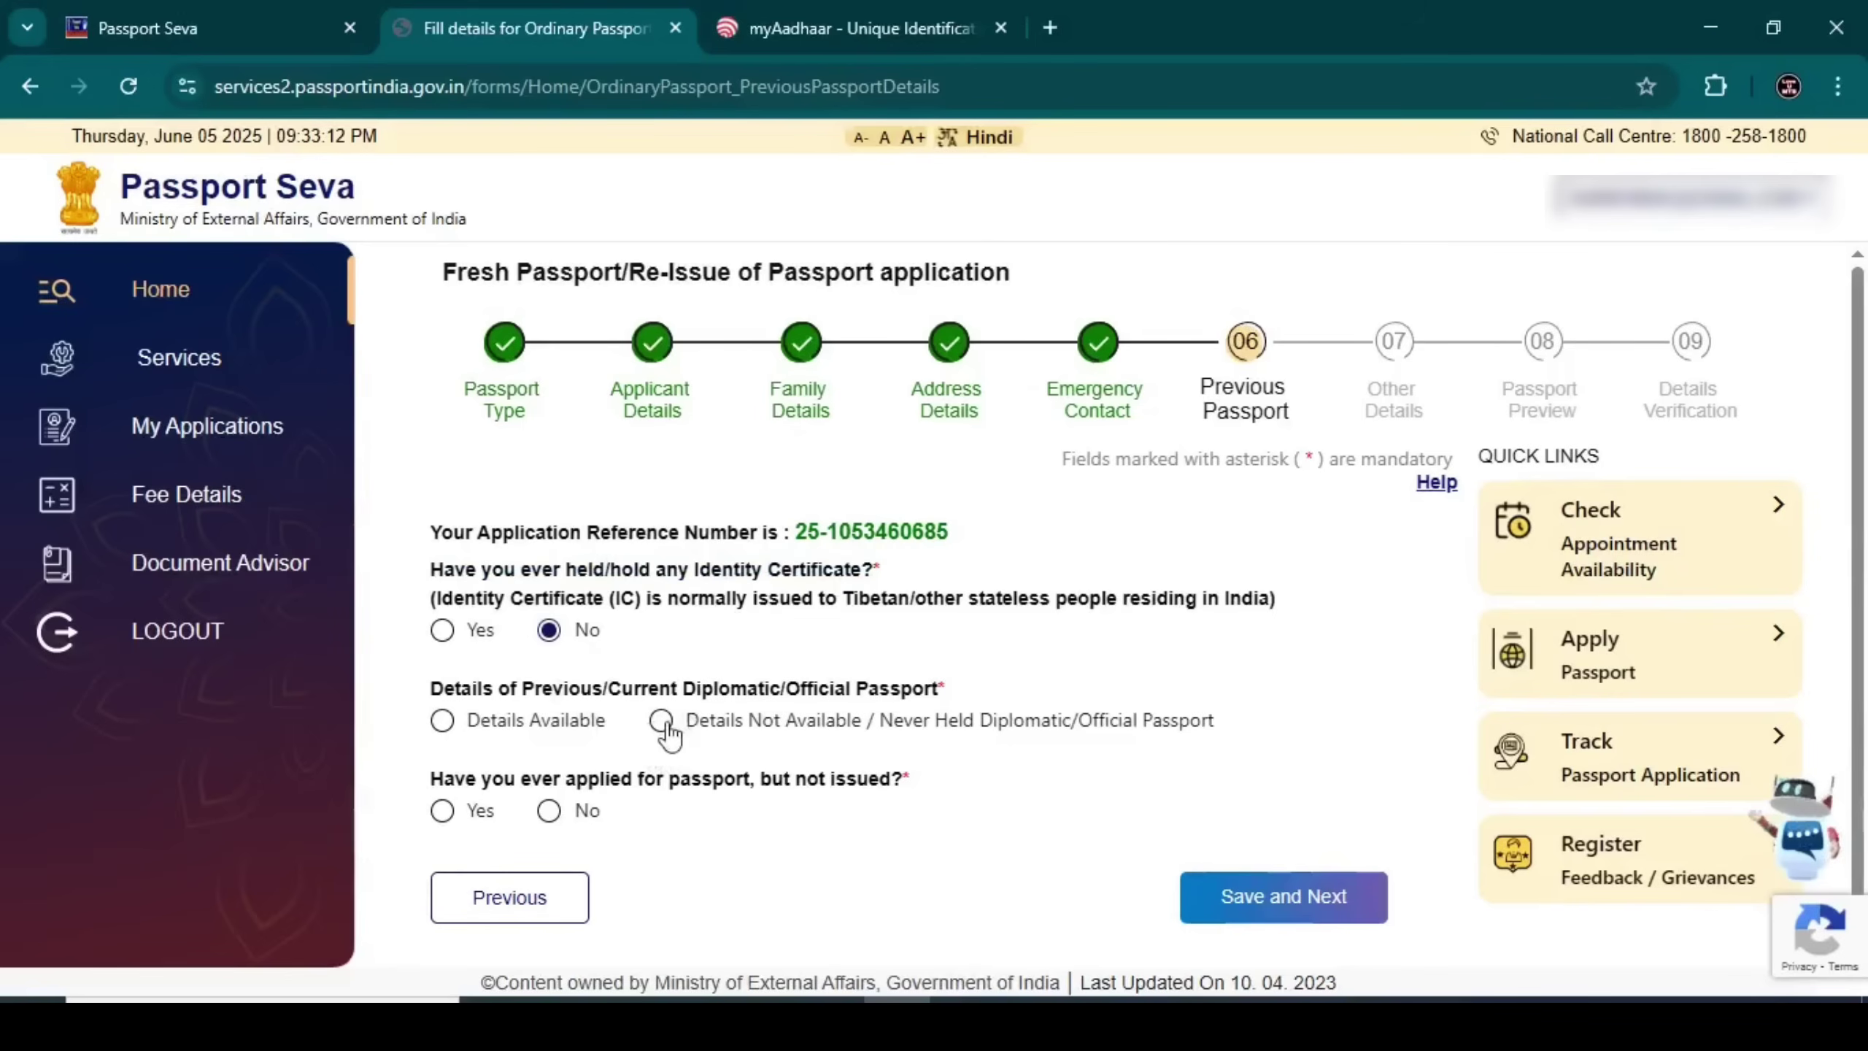
click(661, 720)
click(549, 810)
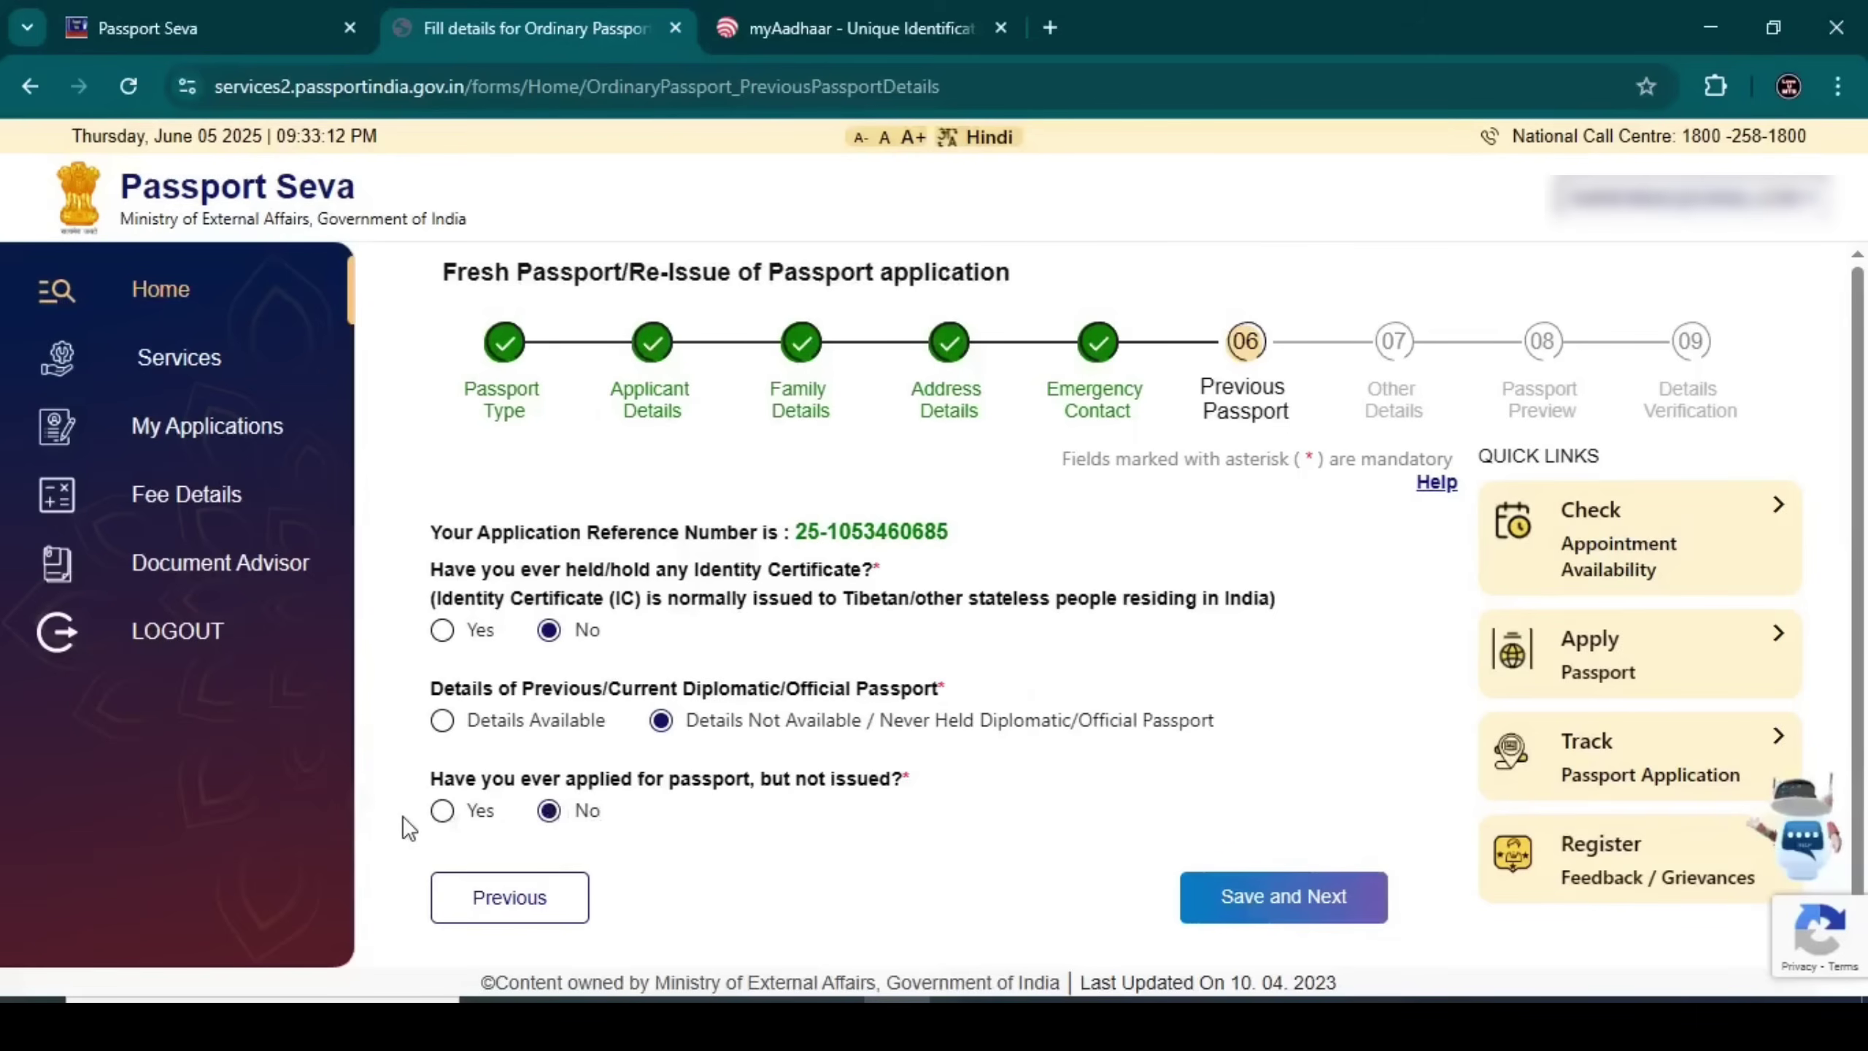
click(442, 810)
click(547, 597)
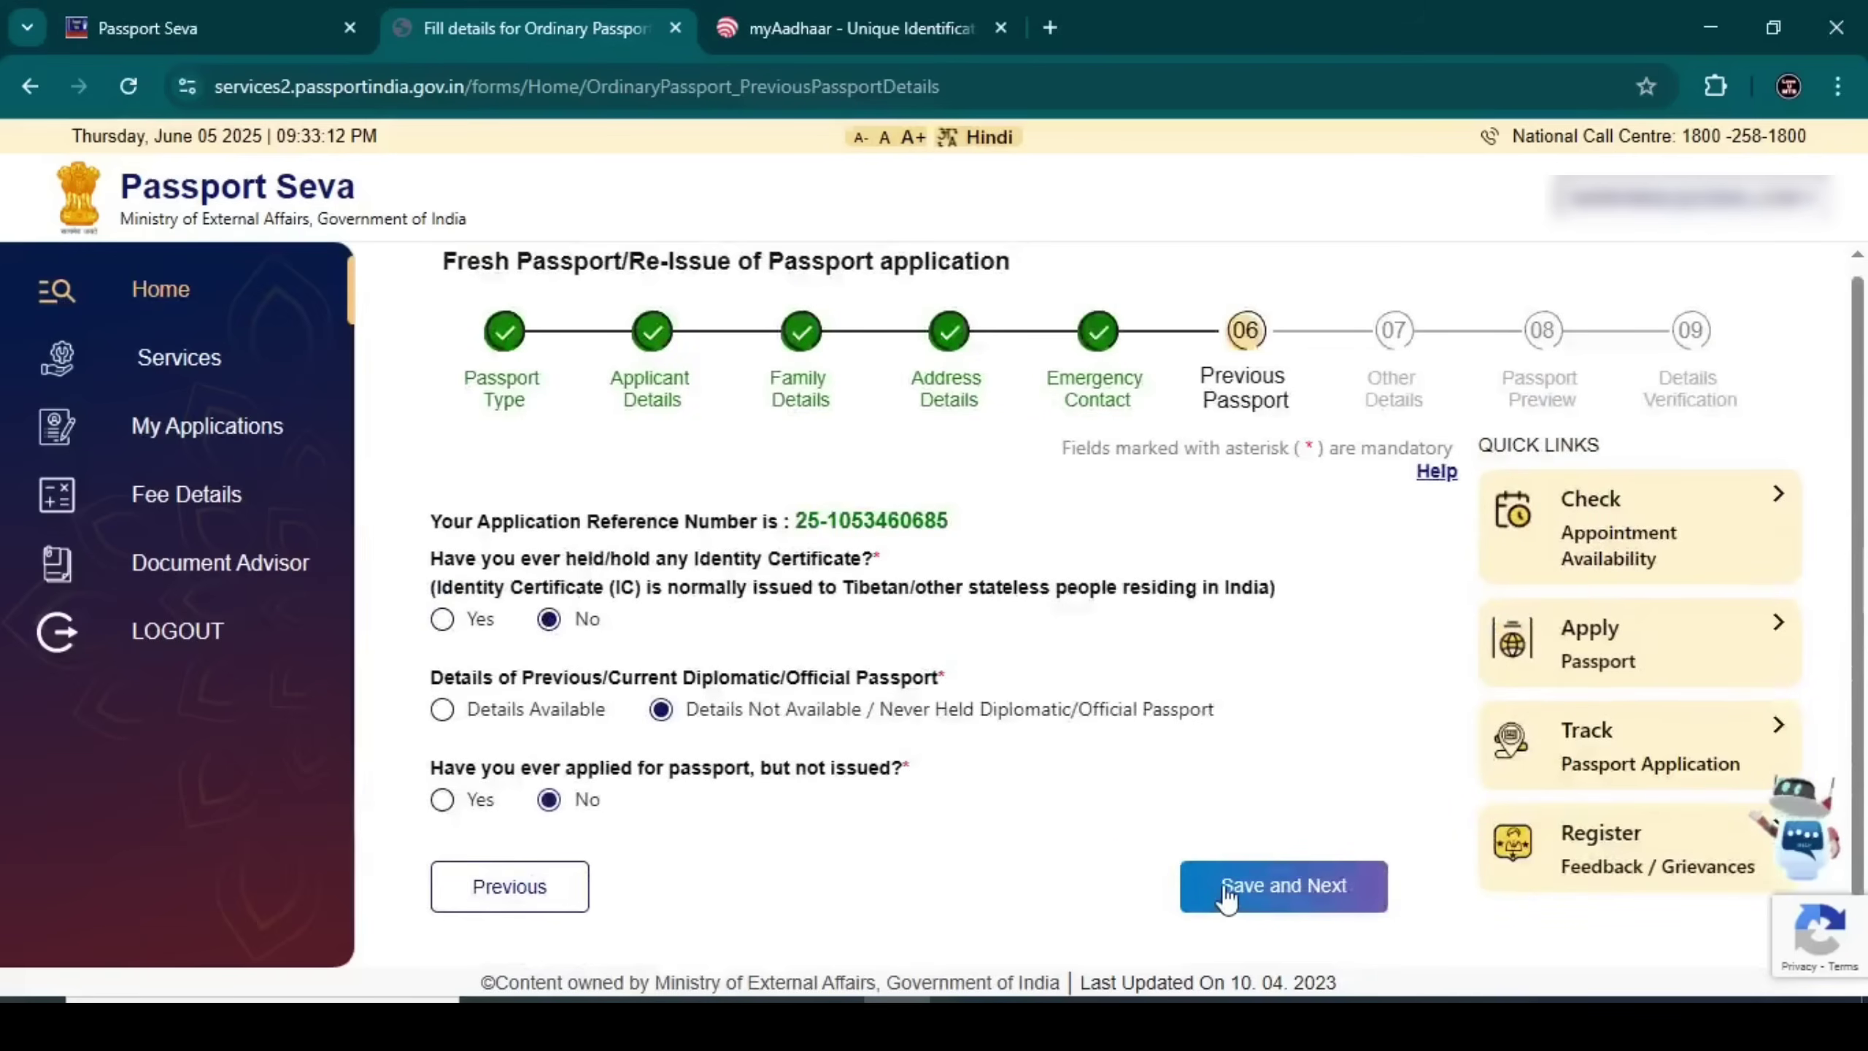
click(1225, 890)
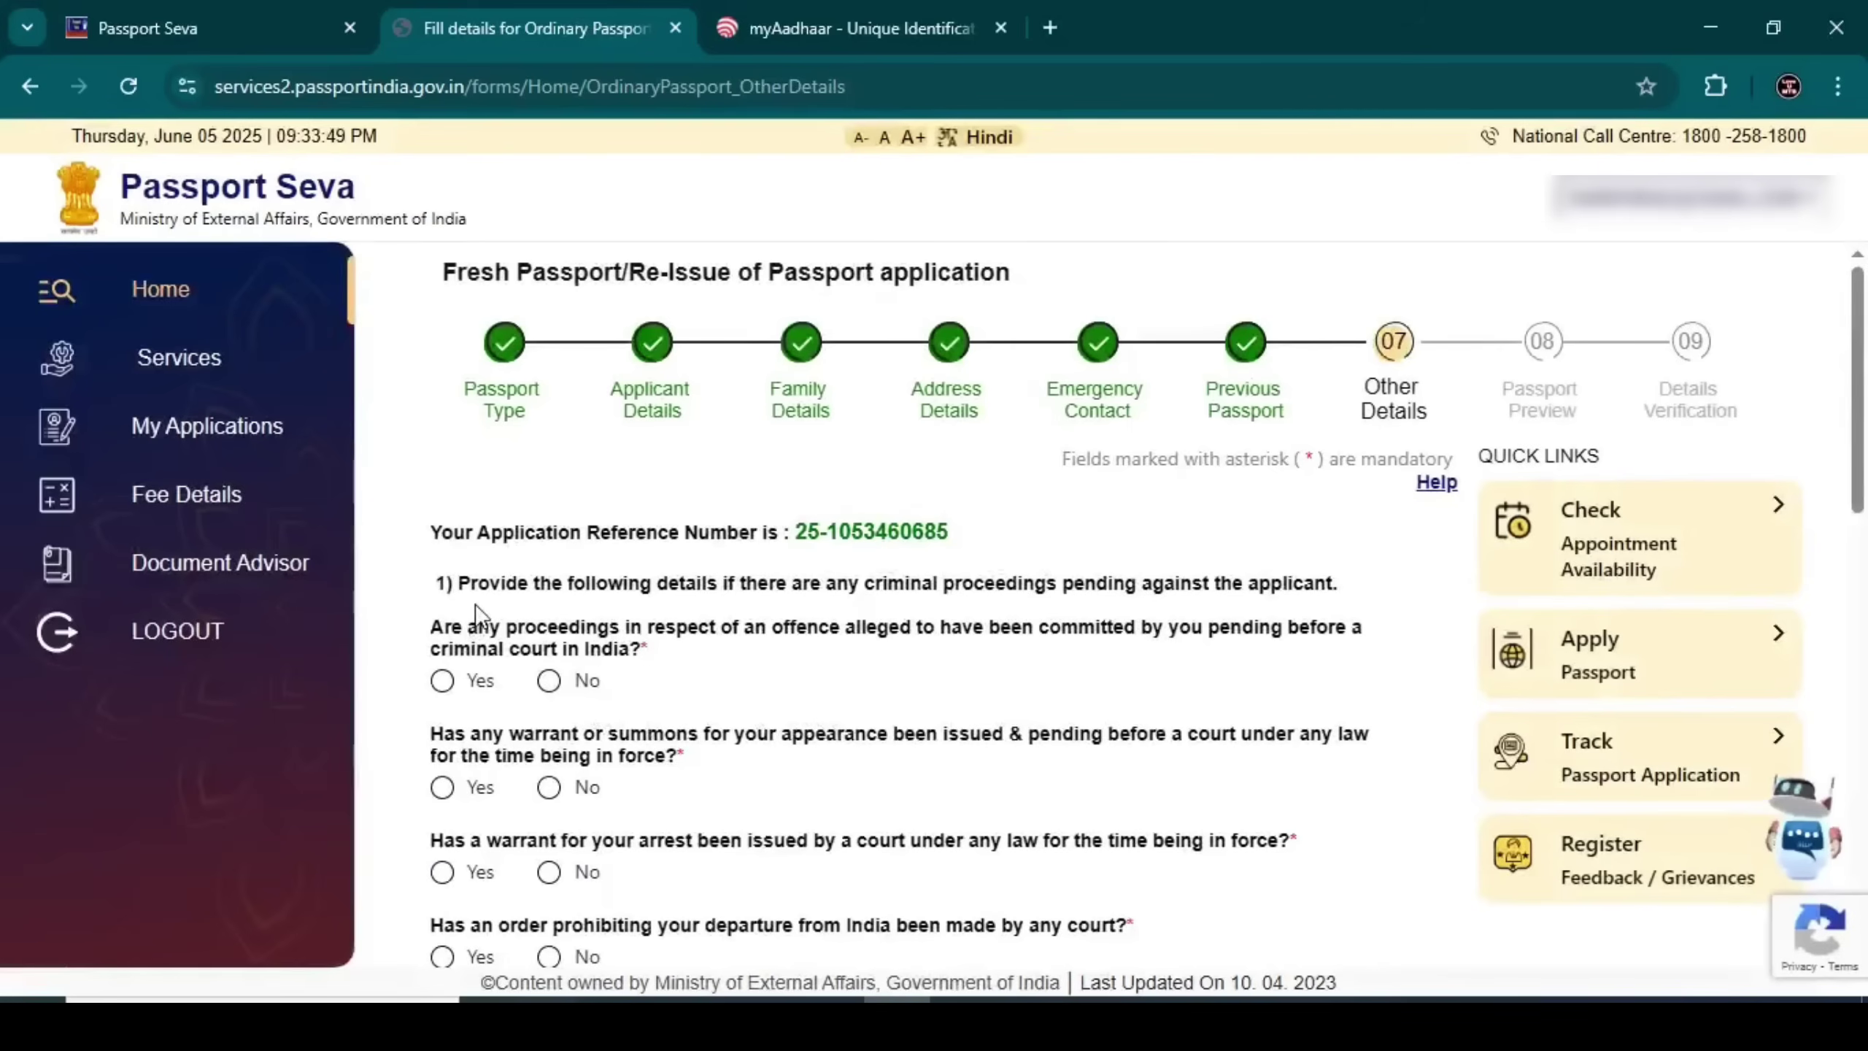
Answer No to passport surrender, citizenship renunciation, Emergency Certificate, deportation and repatriation, then save
drag(462, 592, 1335, 586)
click(1280, 592)
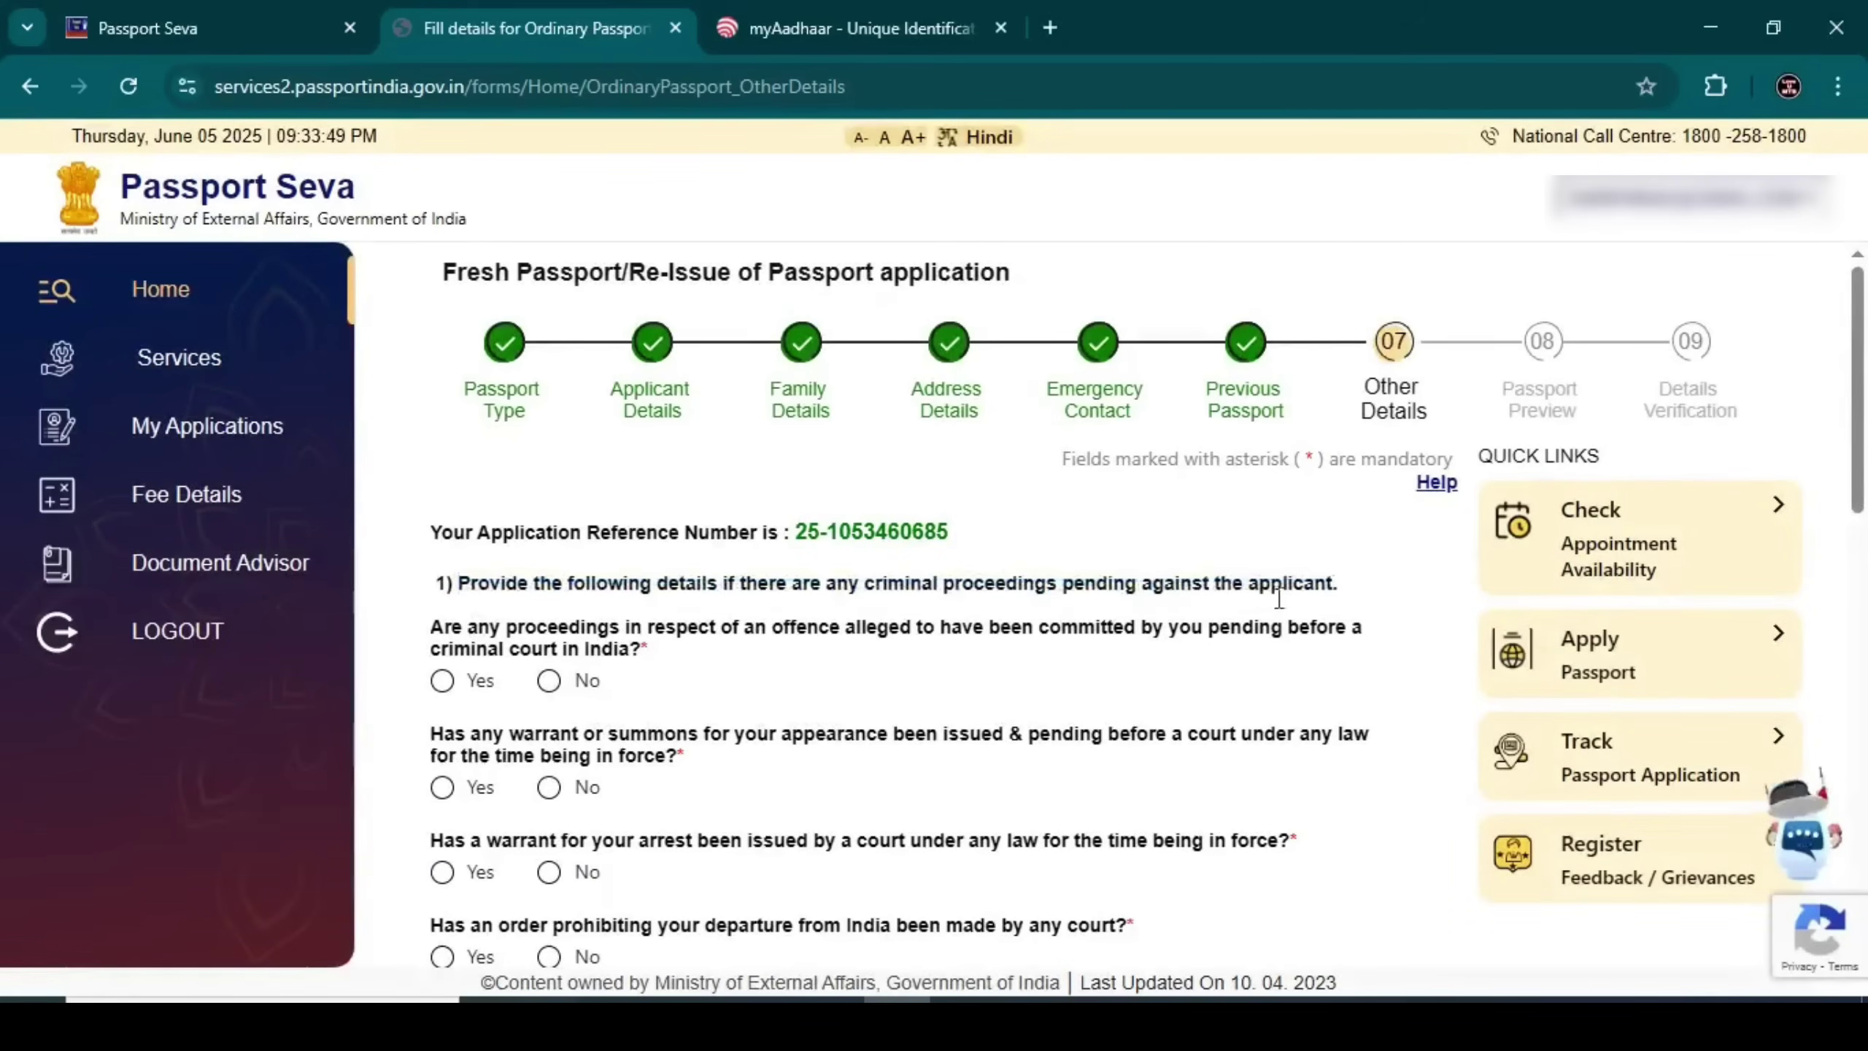
scroll(550, 648, down, 15)
click(551, 631)
scroll(557, 647, down, 2)
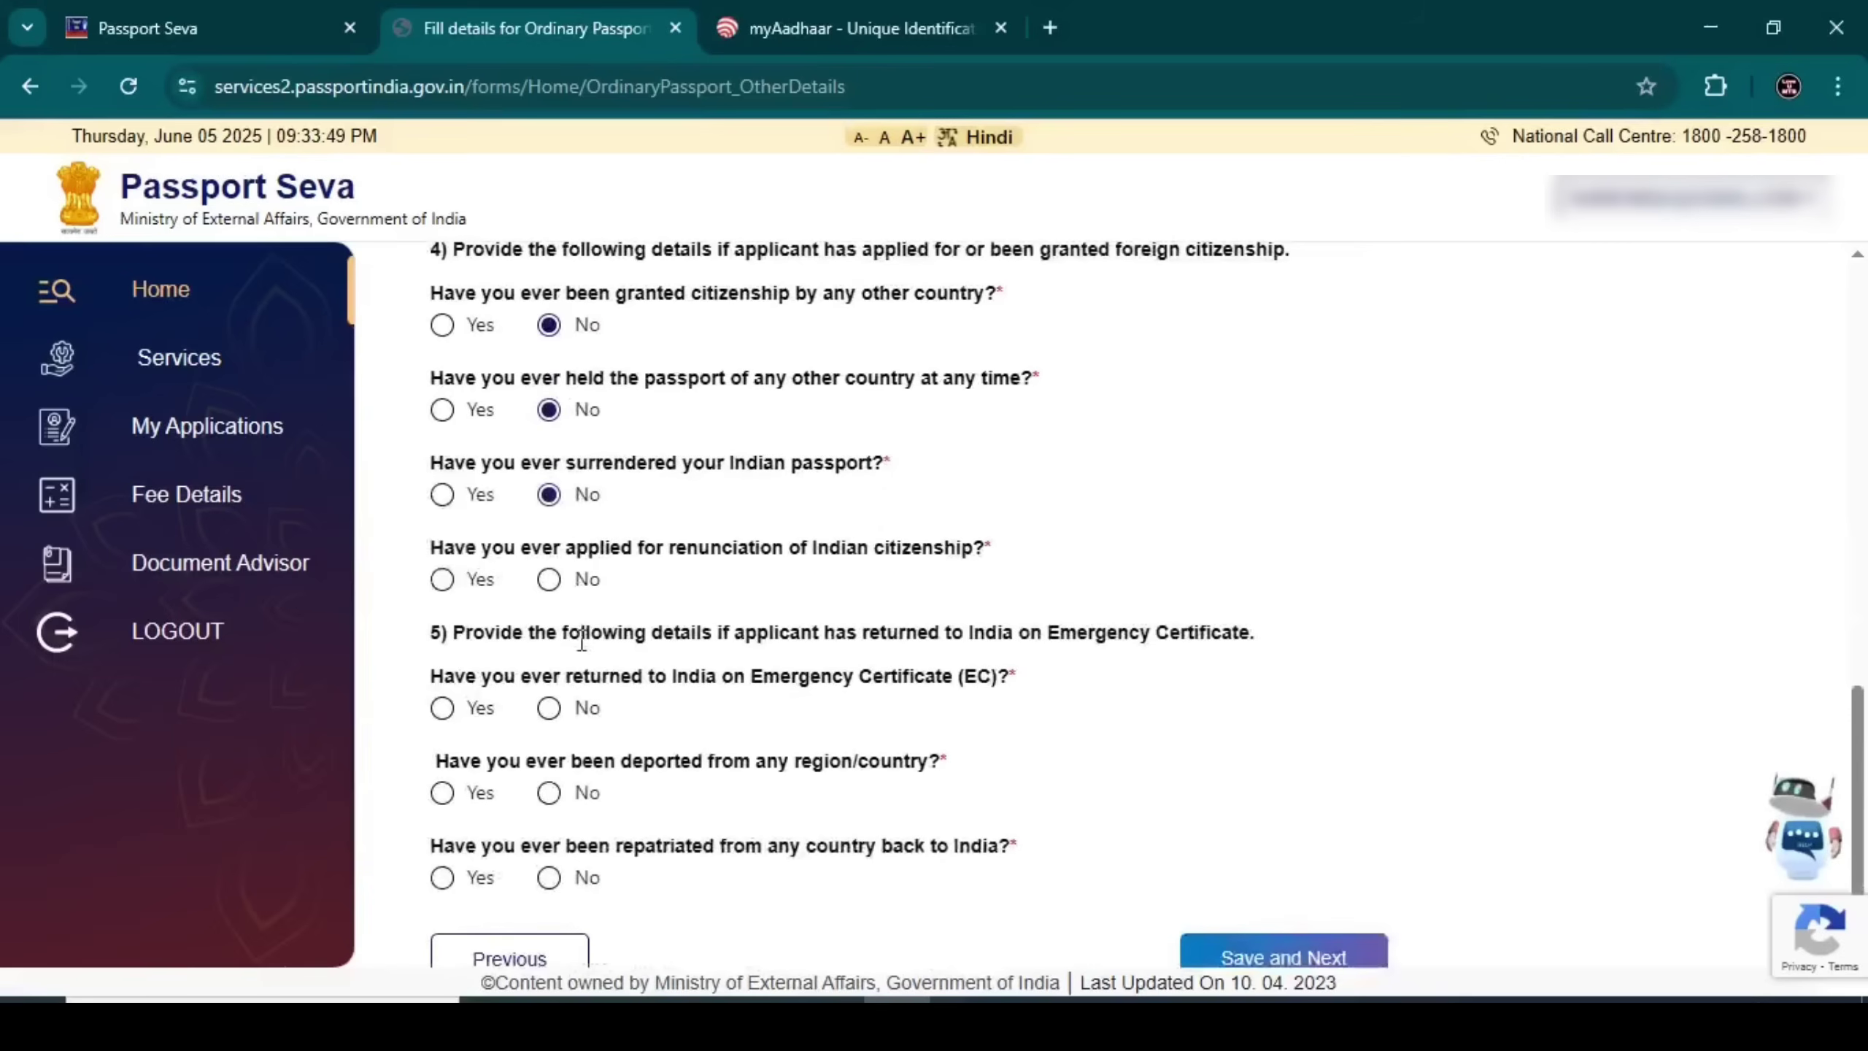
click(551, 579)
click(549, 708)
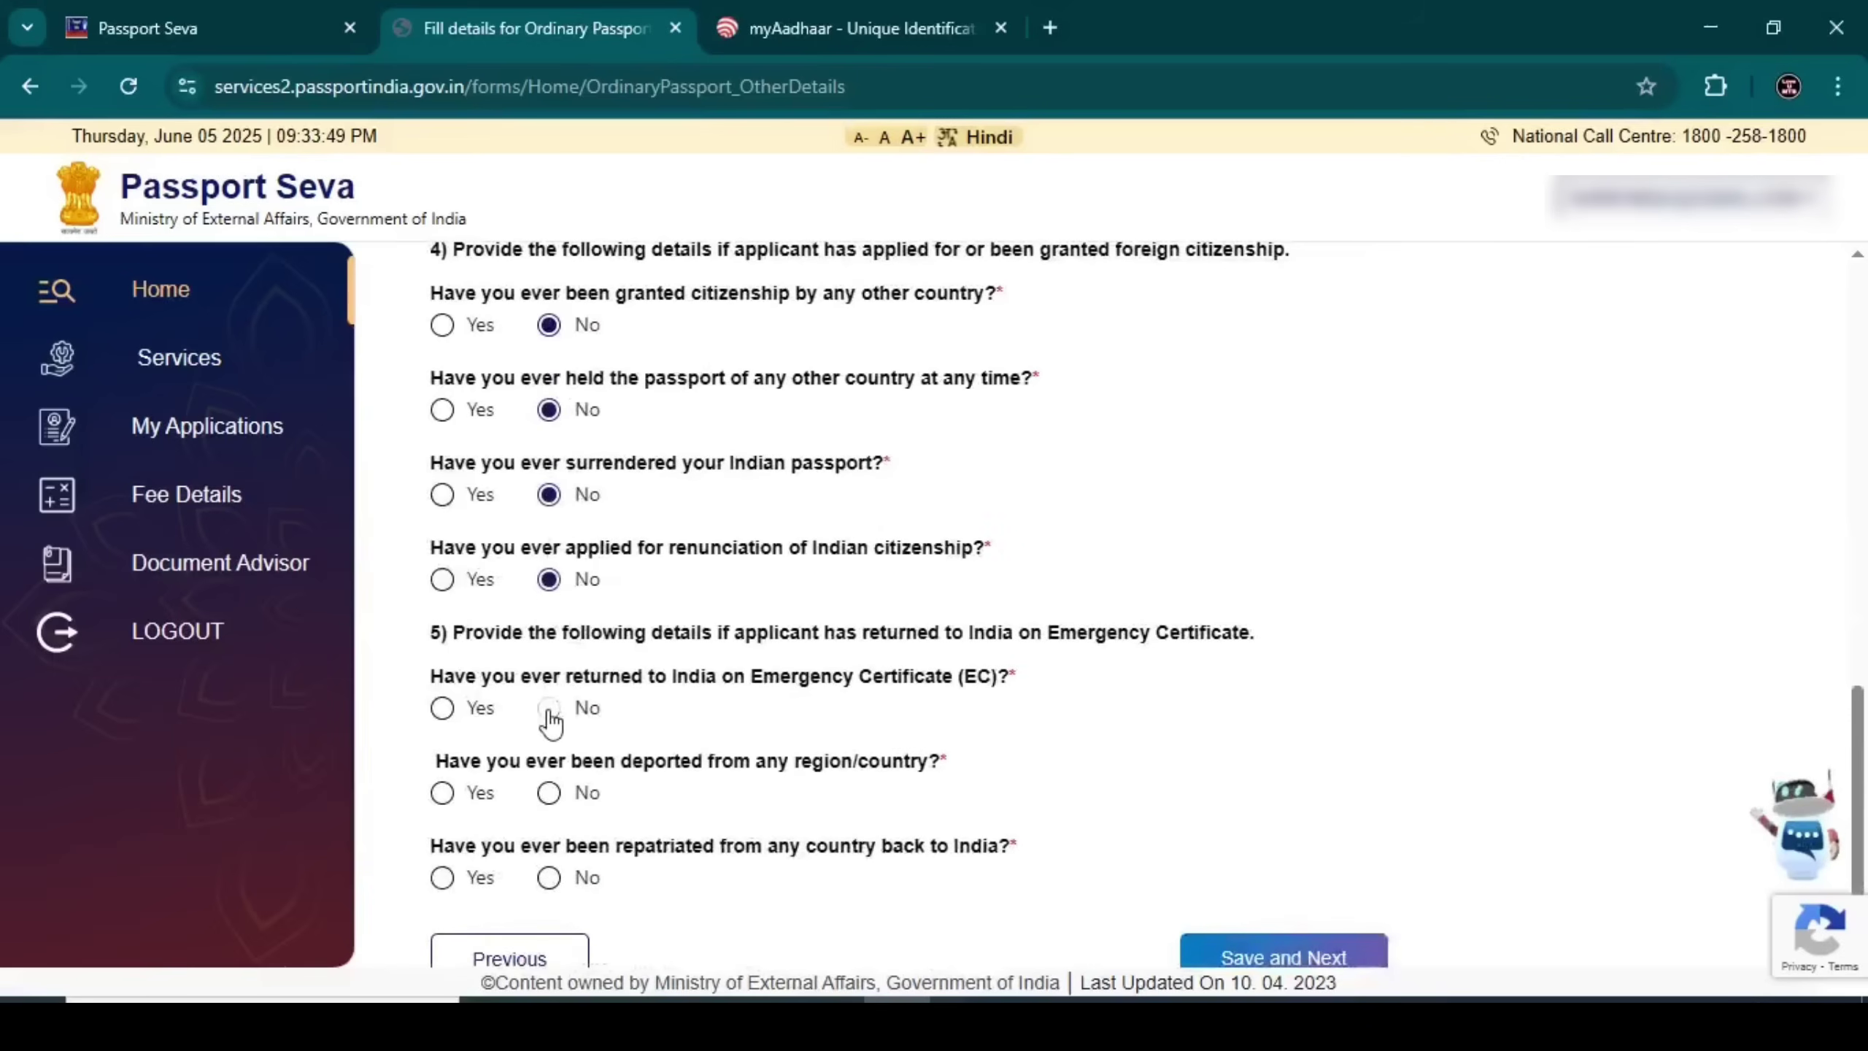
scroll(547, 717, down, 1)
click(549, 761)
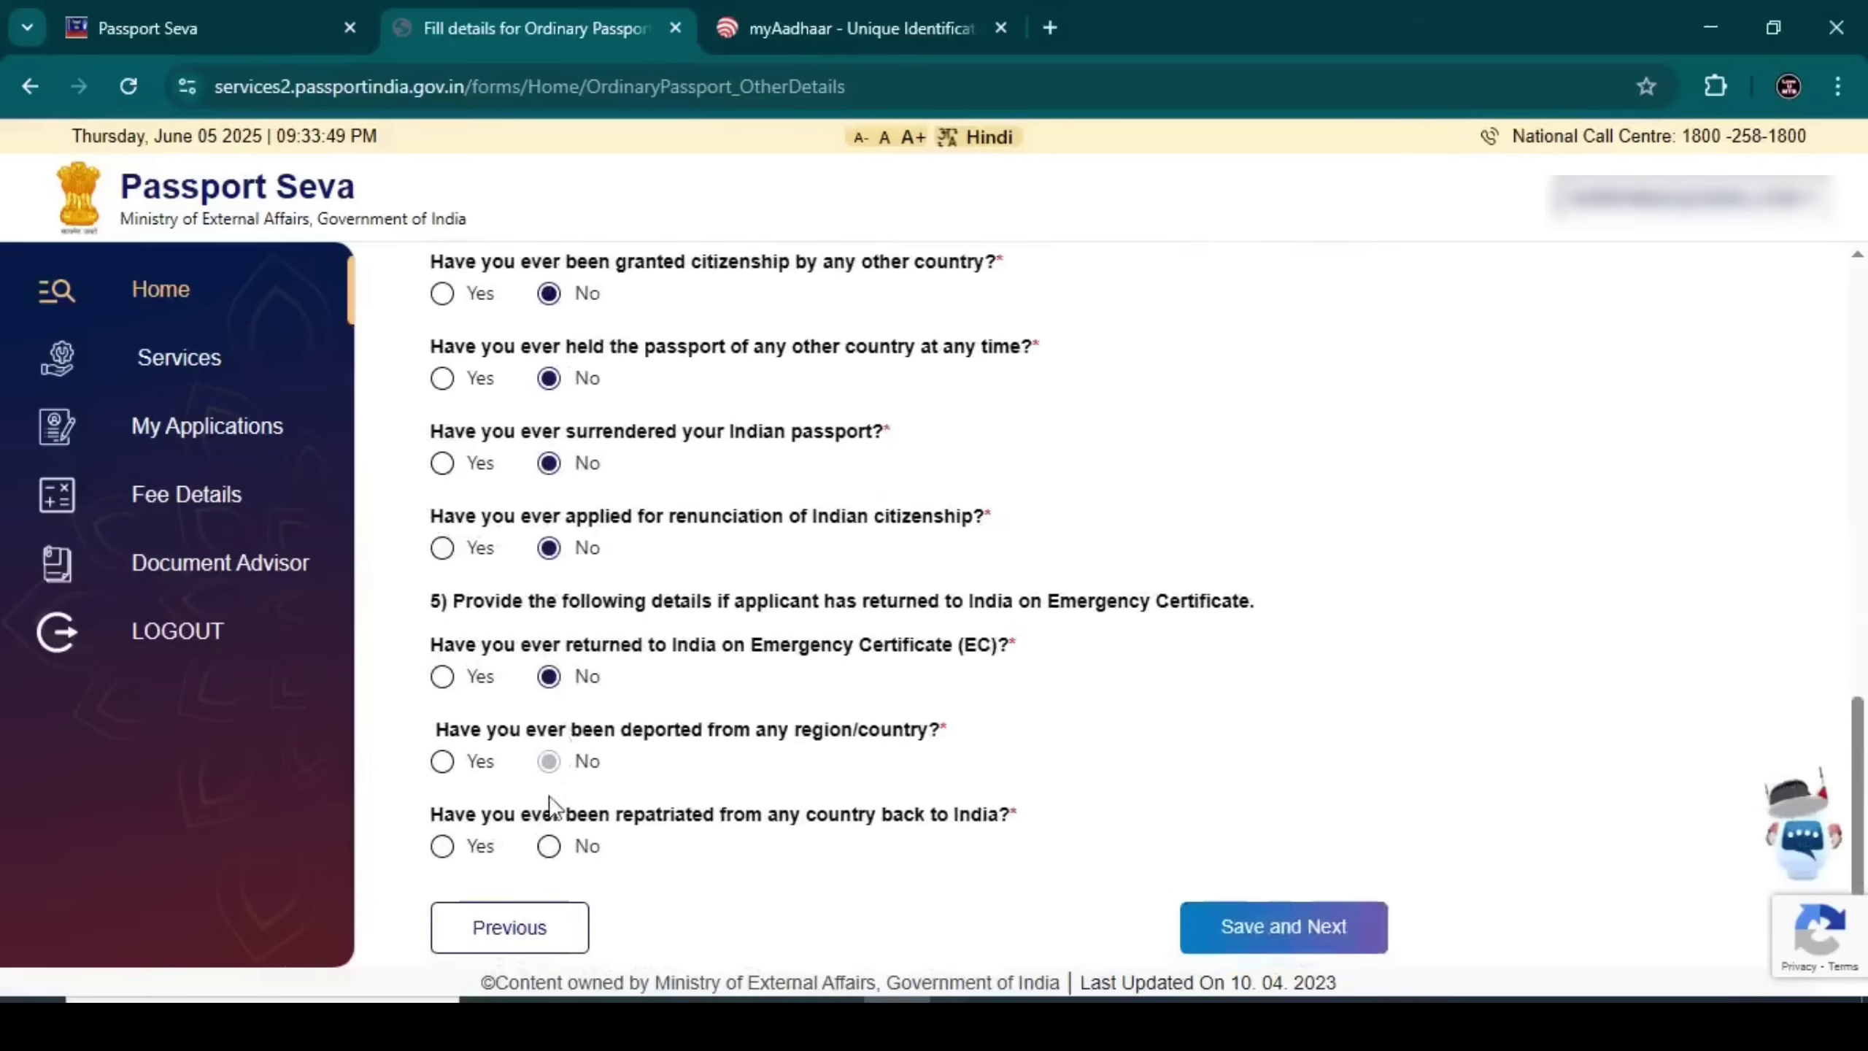
click(552, 852)
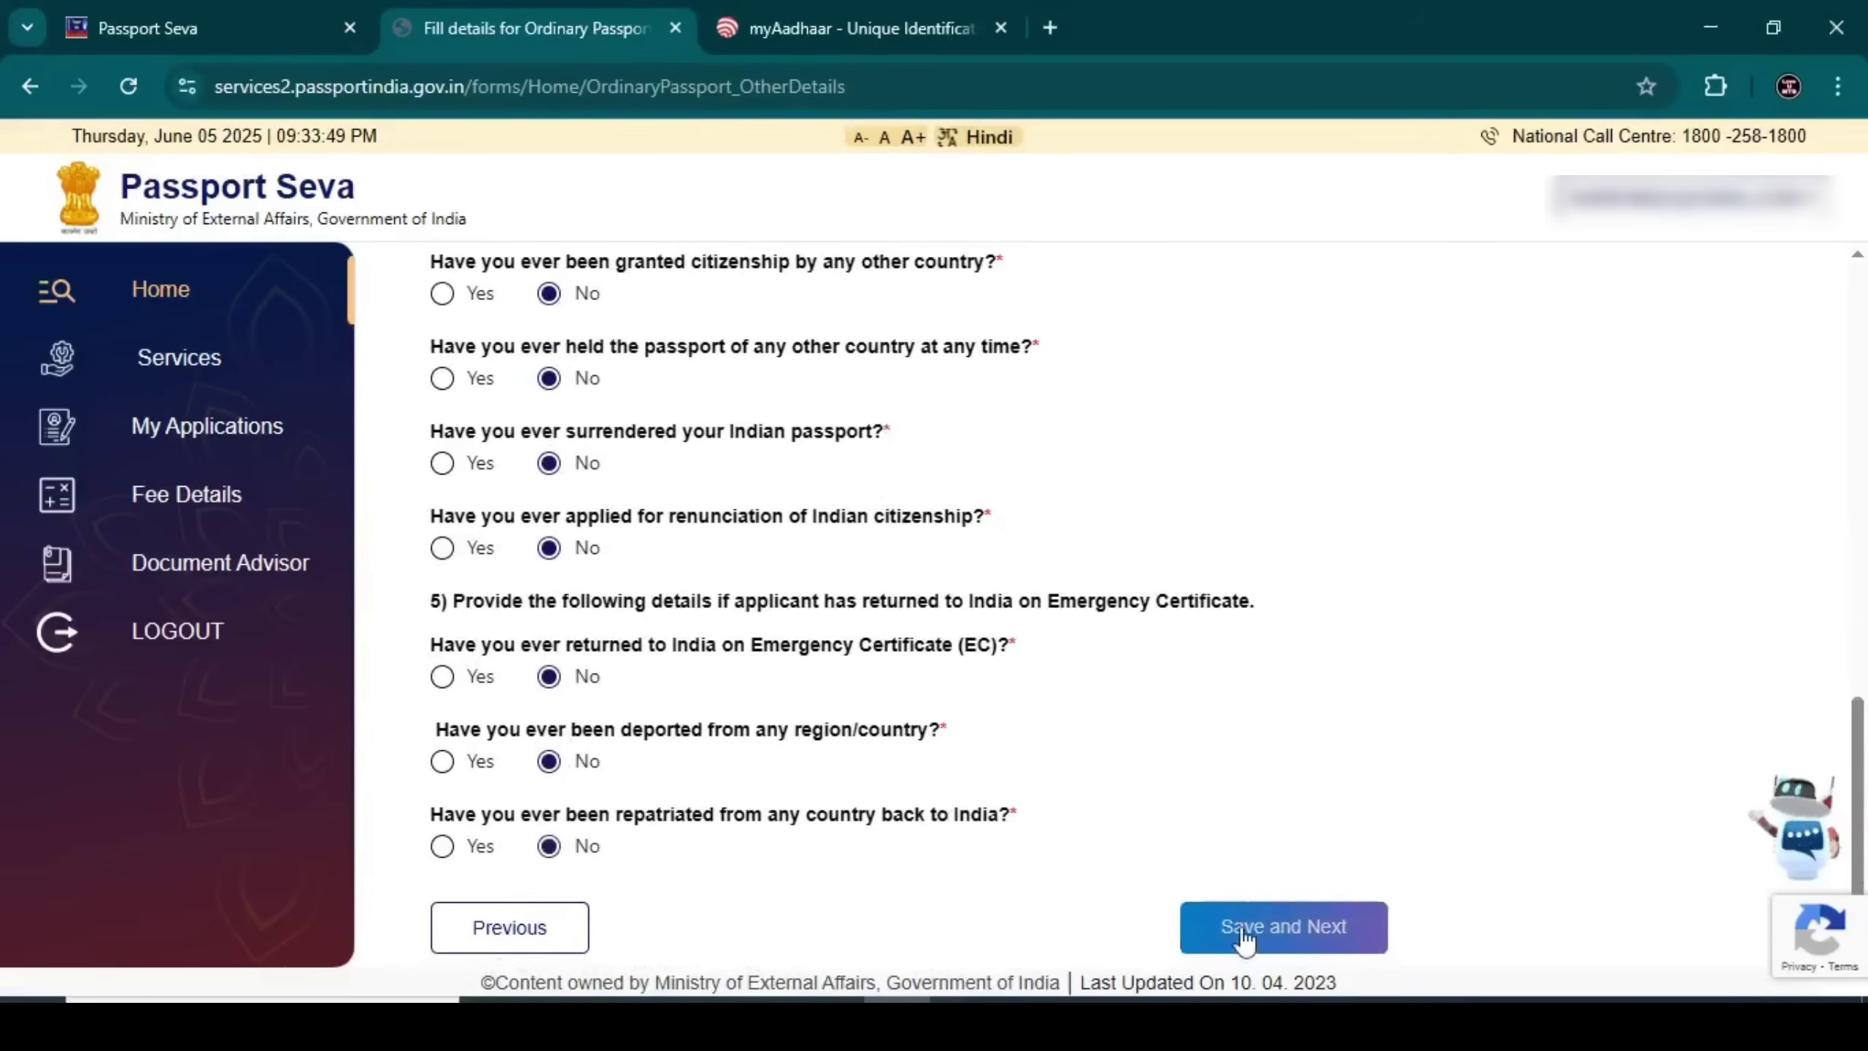
click(1243, 938)
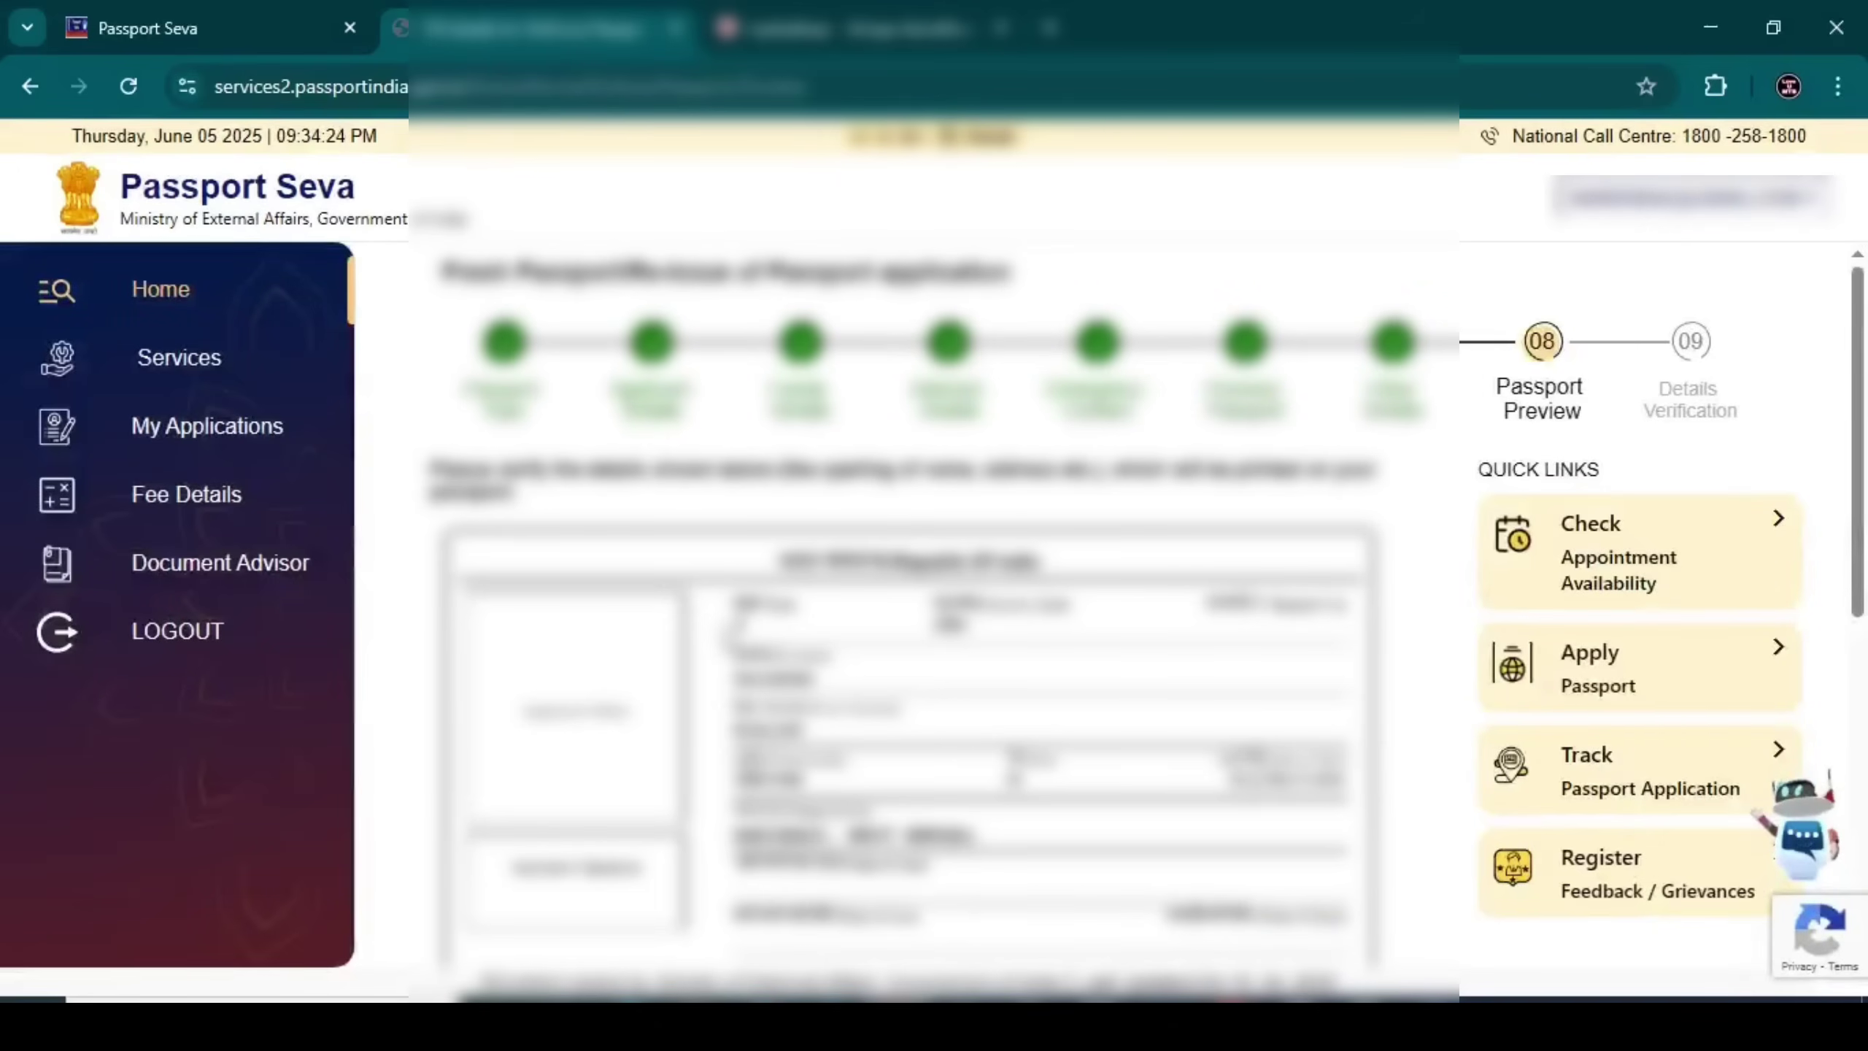
Review the passport preview, agree the particulars are true and correct, and save
scroll(676, 634, down, 2)
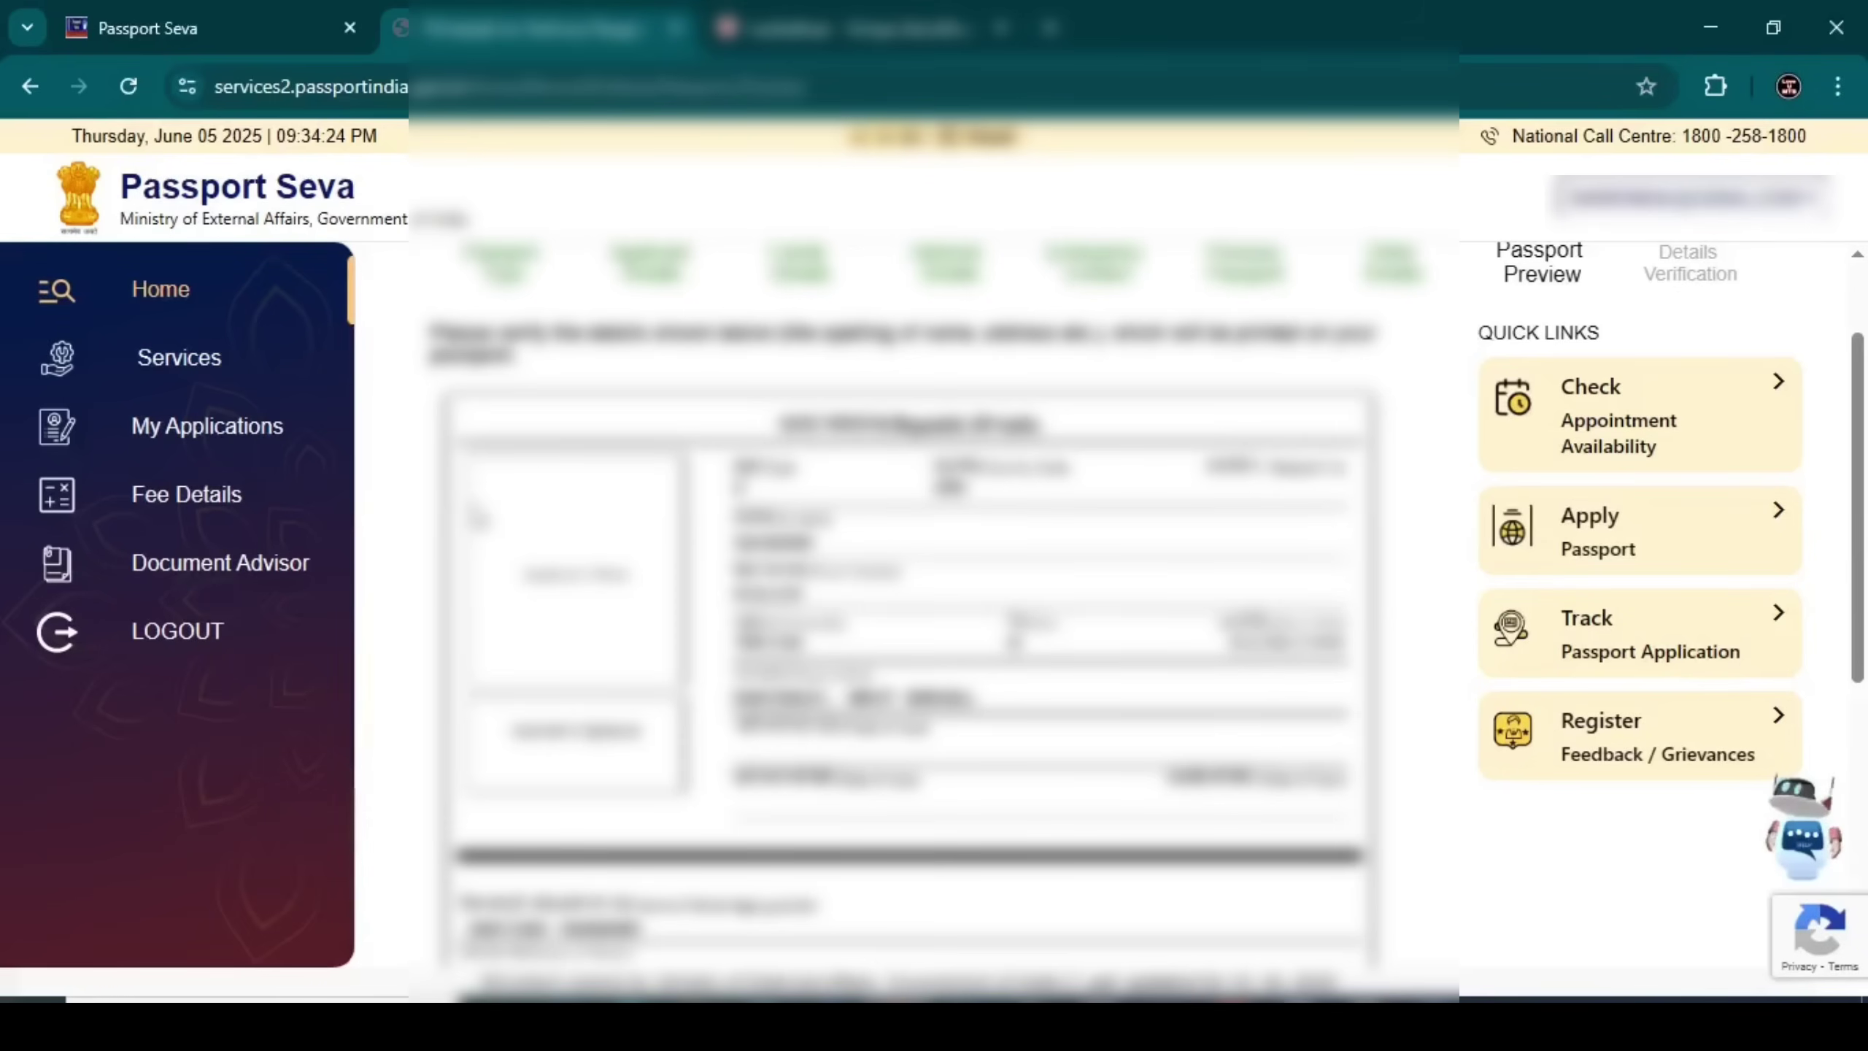
scroll(934, 611, down, 5)
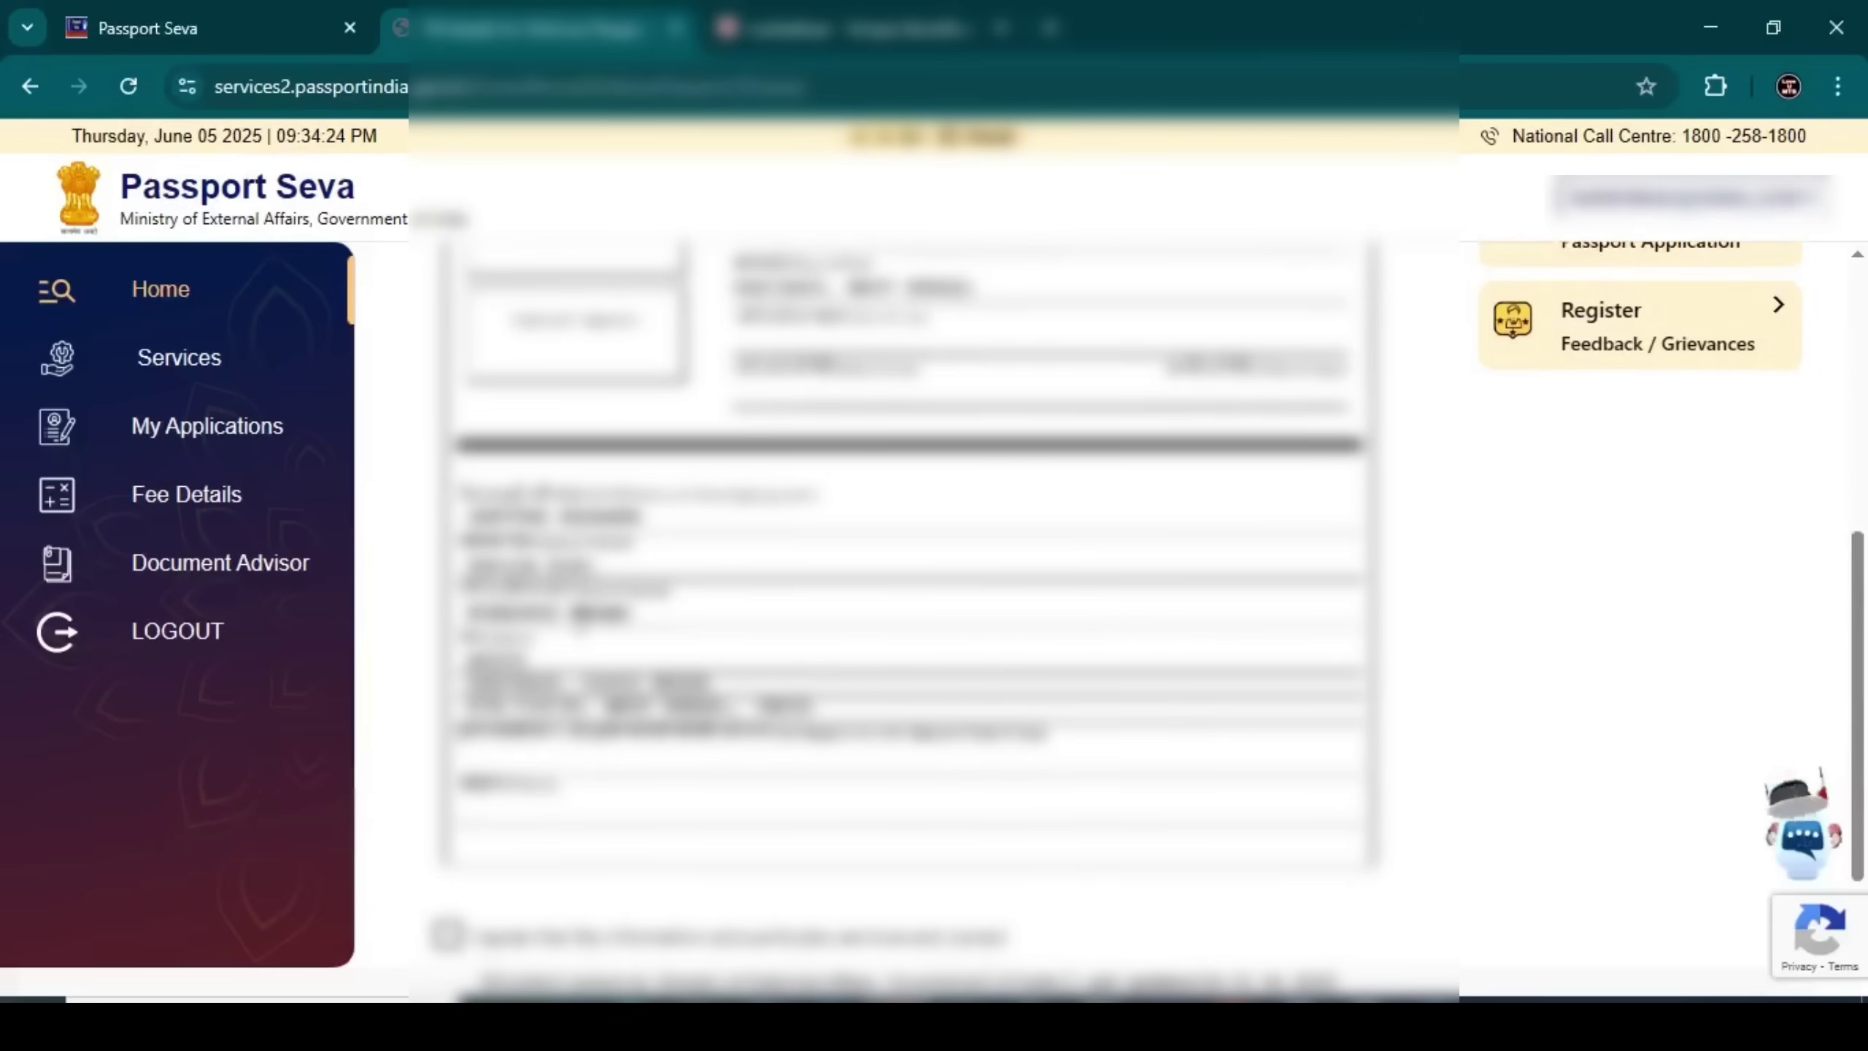
scroll(934, 611, down, 2)
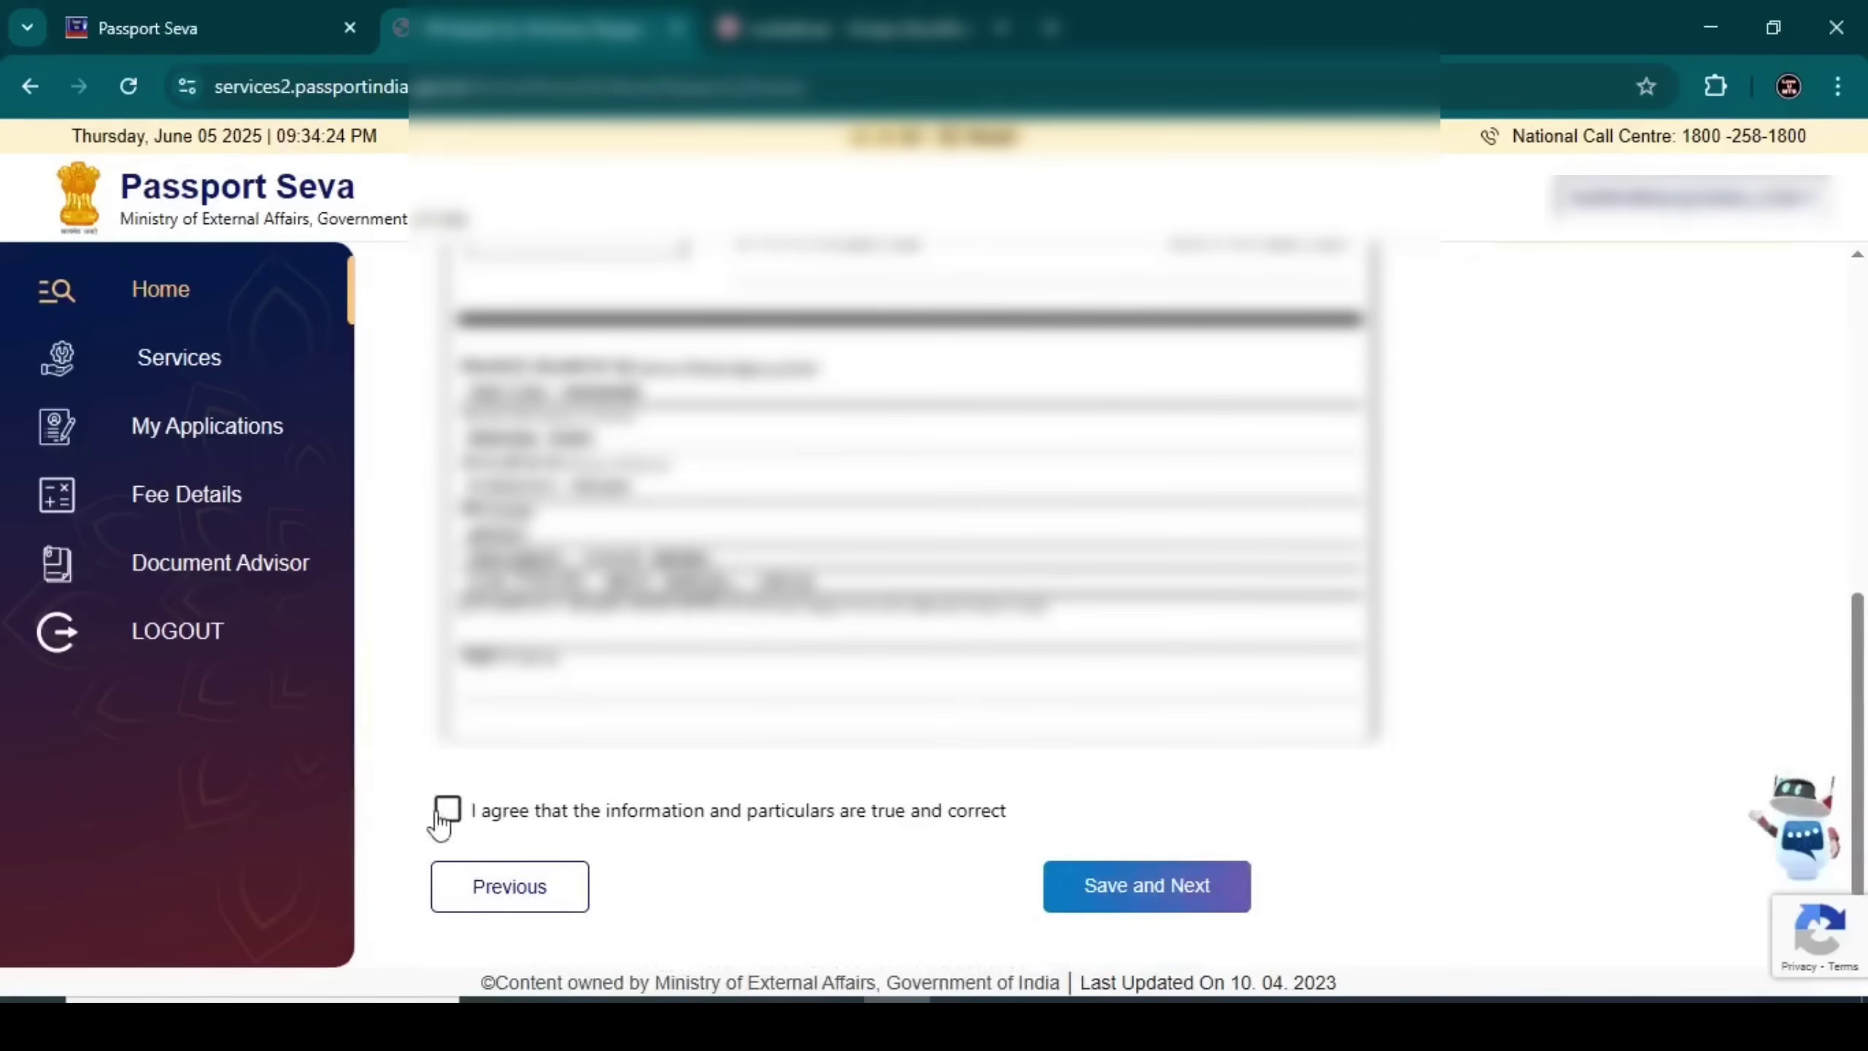
click(447, 810)
click(1158, 892)
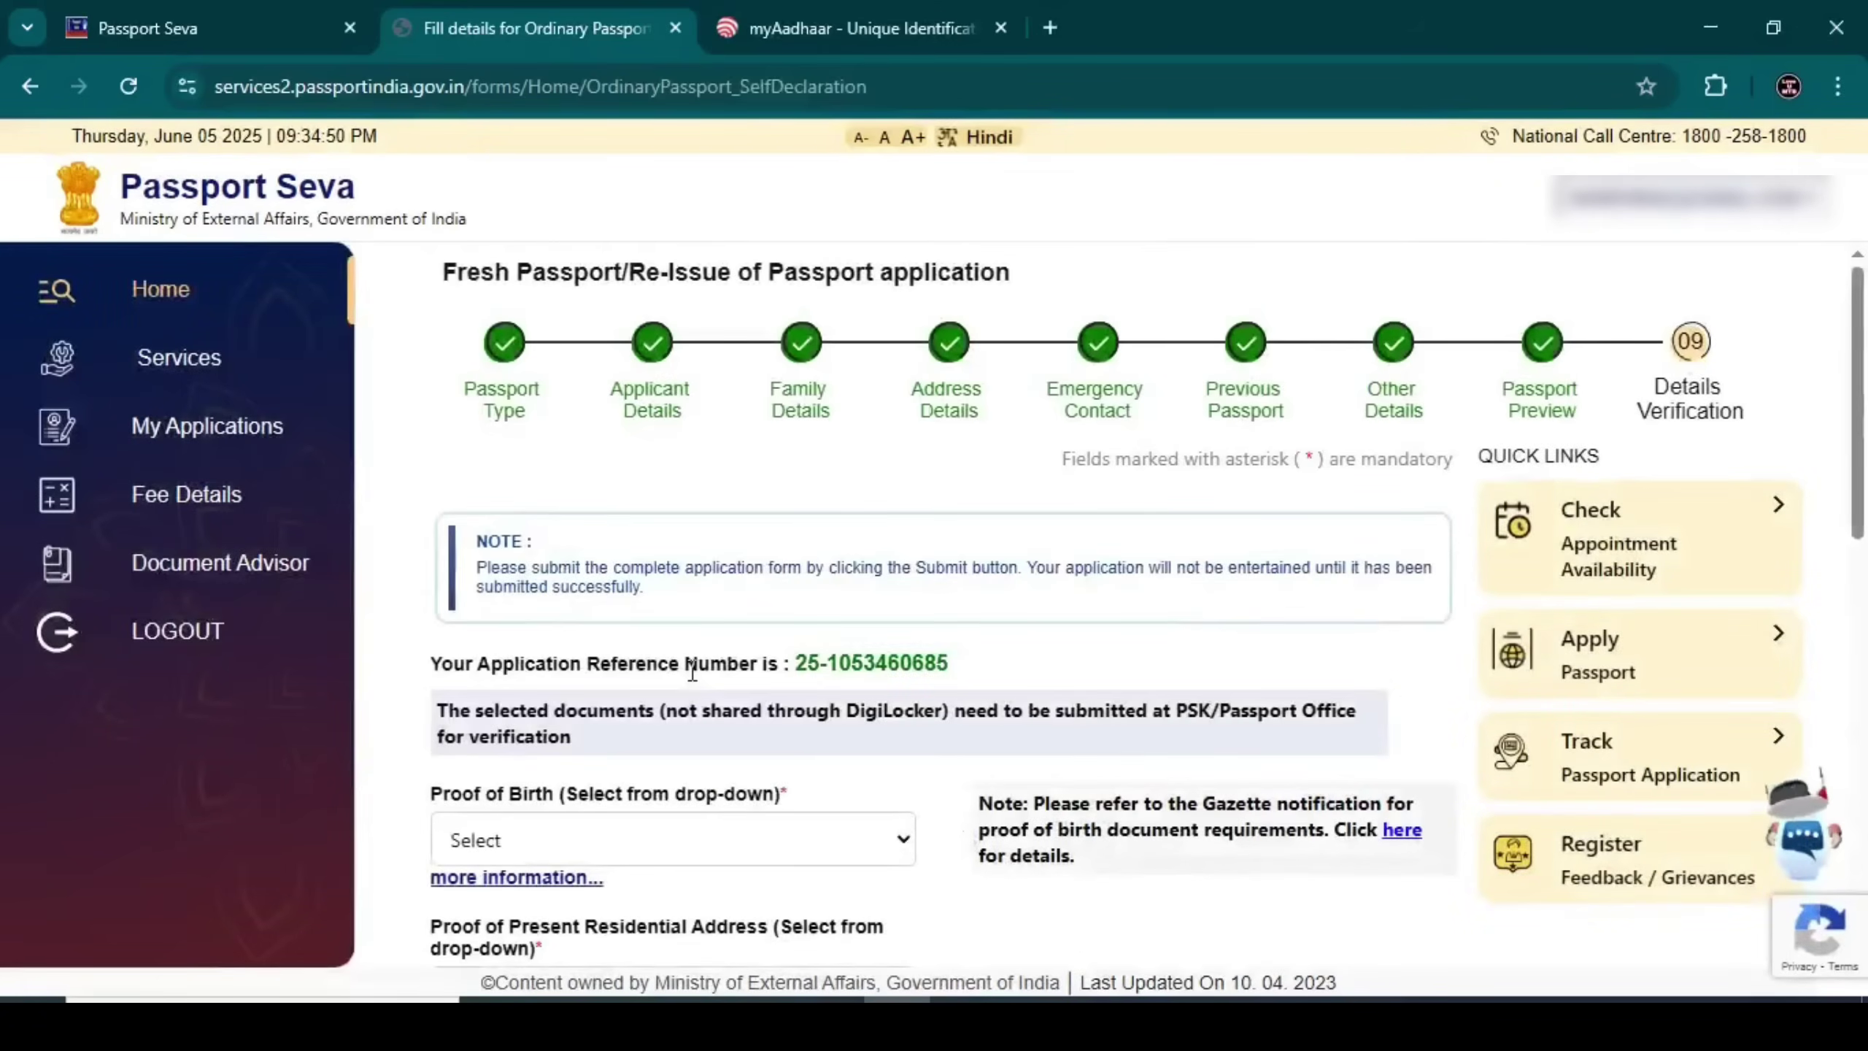
Choose Election Photo Identity Card as proof of birth, set address proof, enter place MATHABHANGA, and save
drag(427, 794, 870, 784)
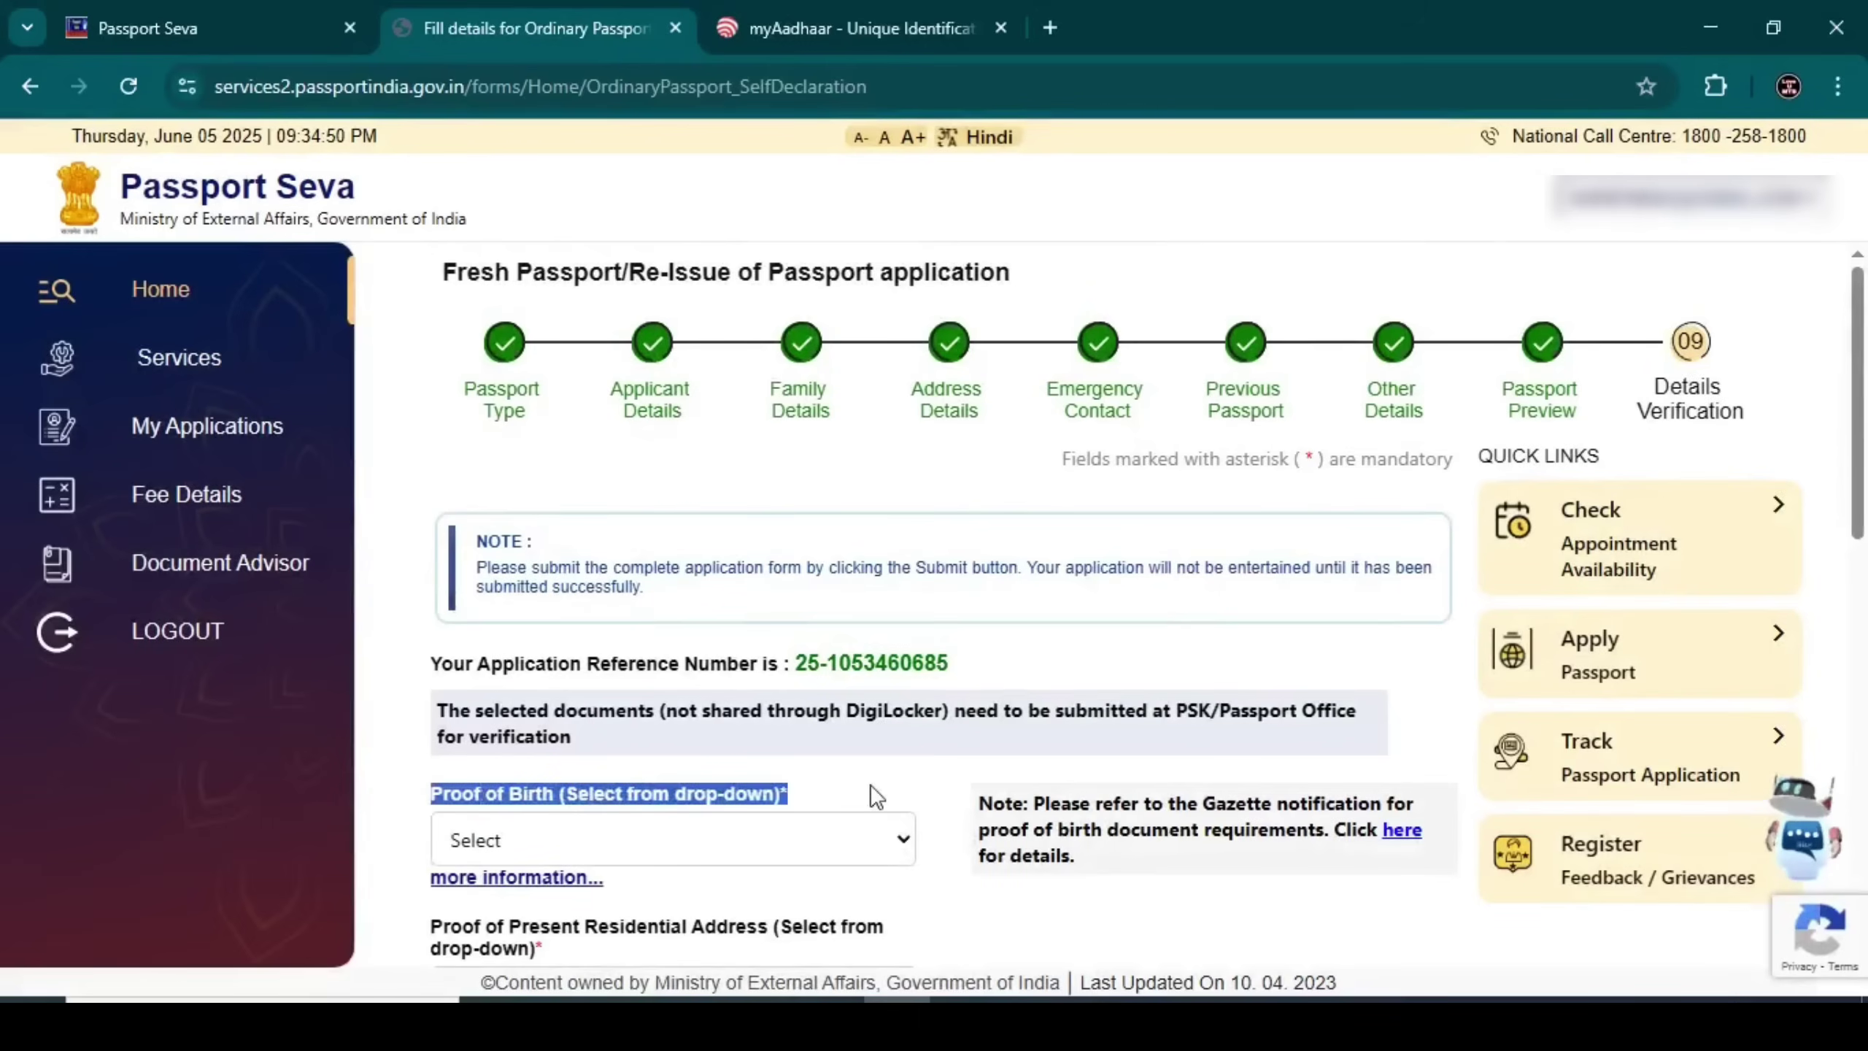
click(875, 796)
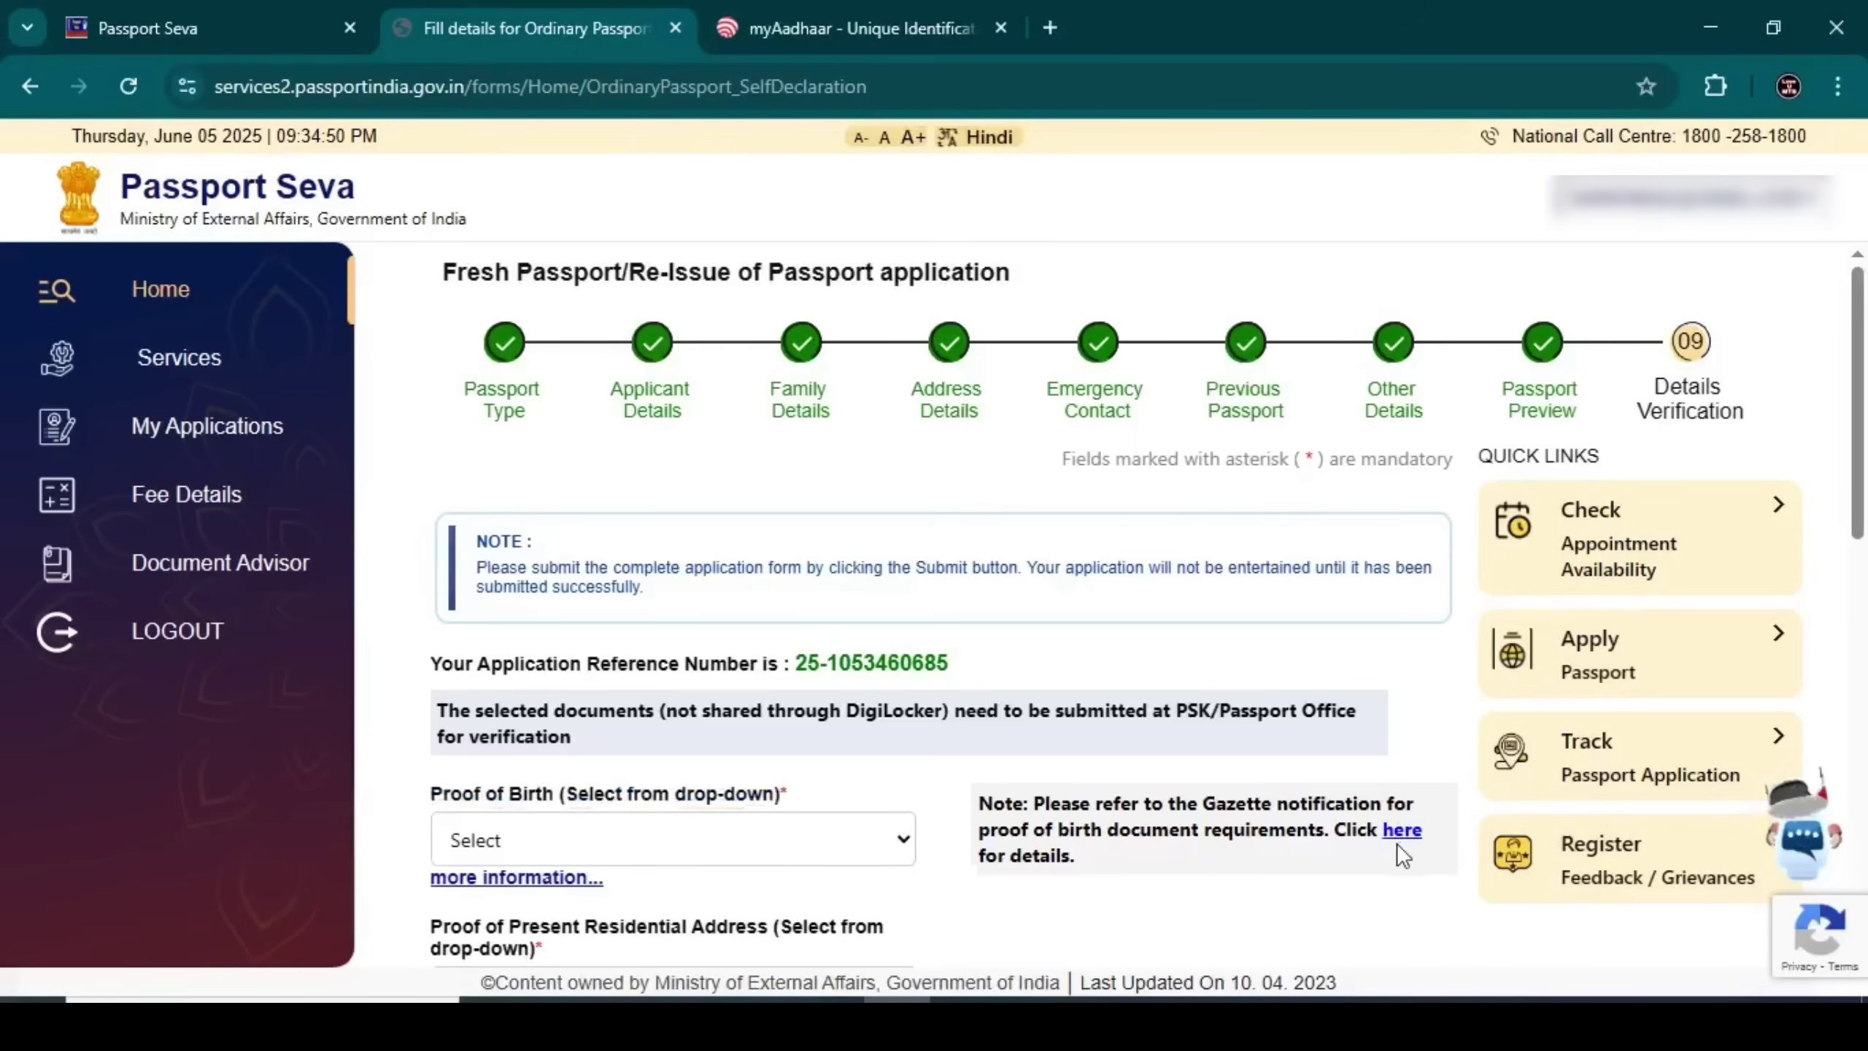
click(779, 846)
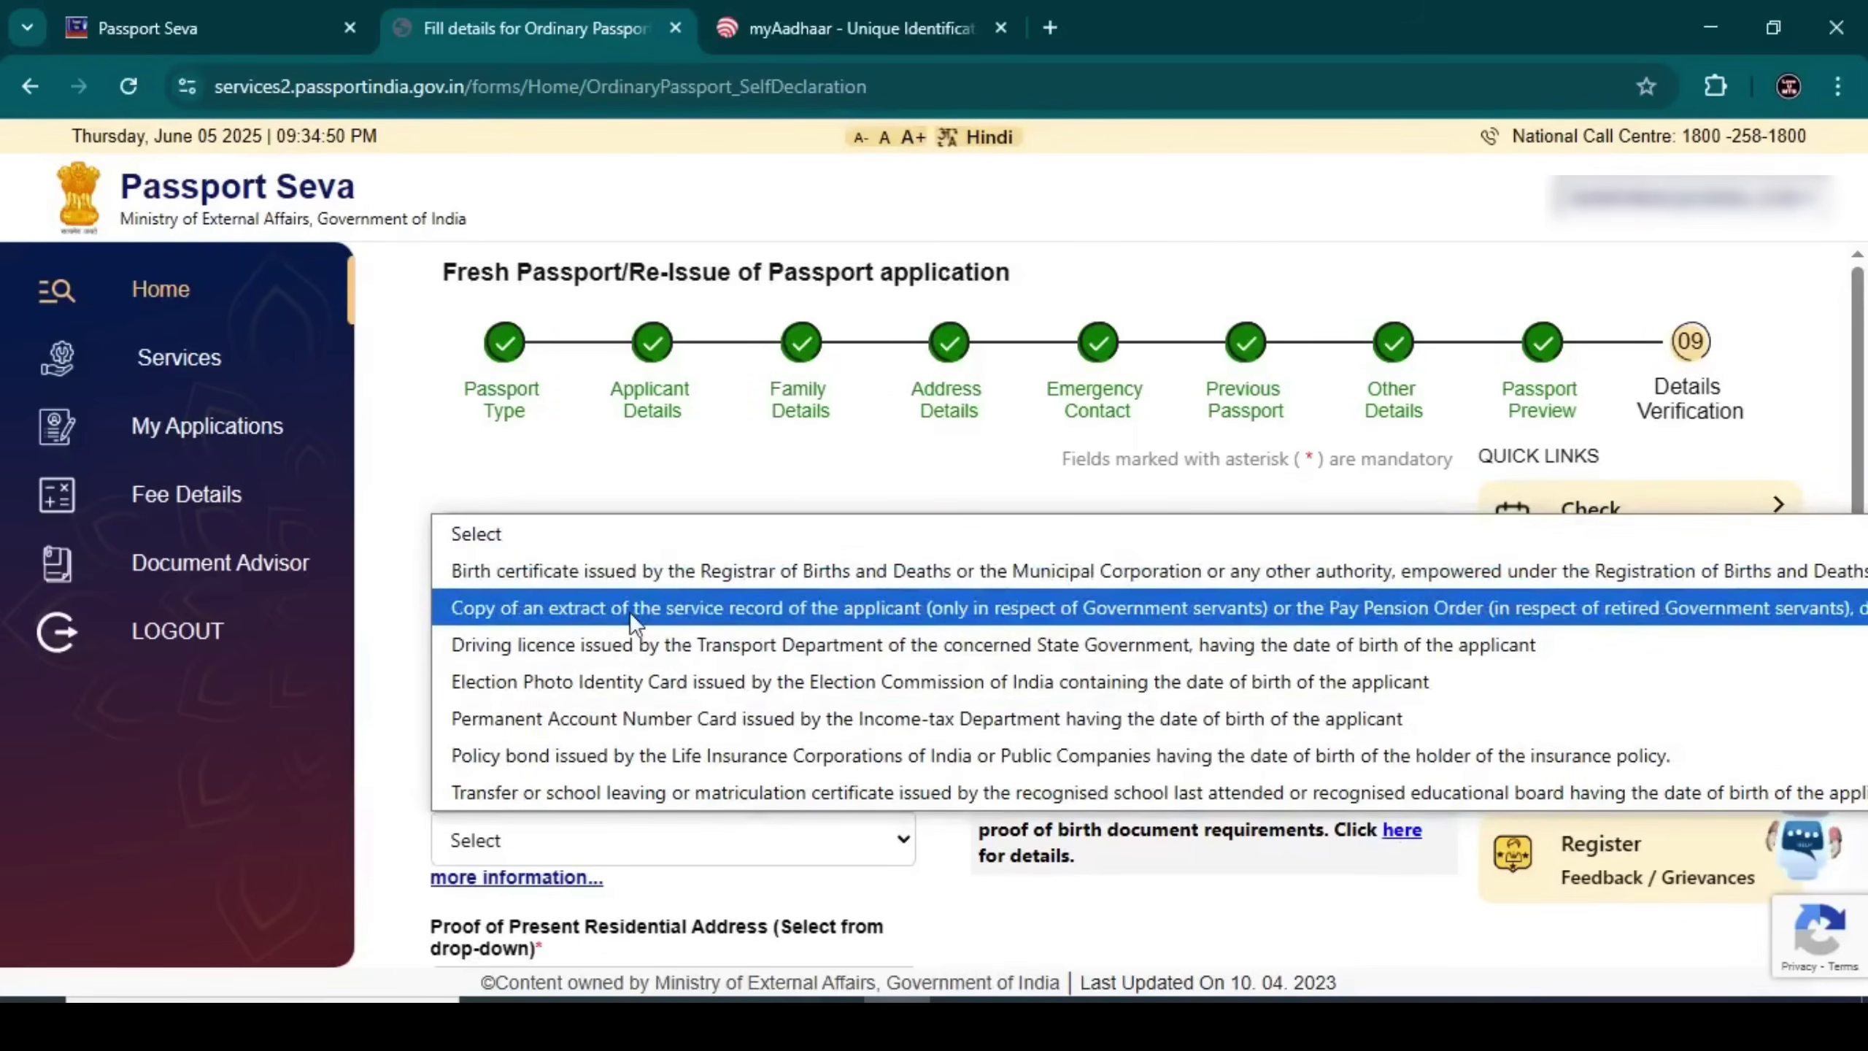
click(614, 681)
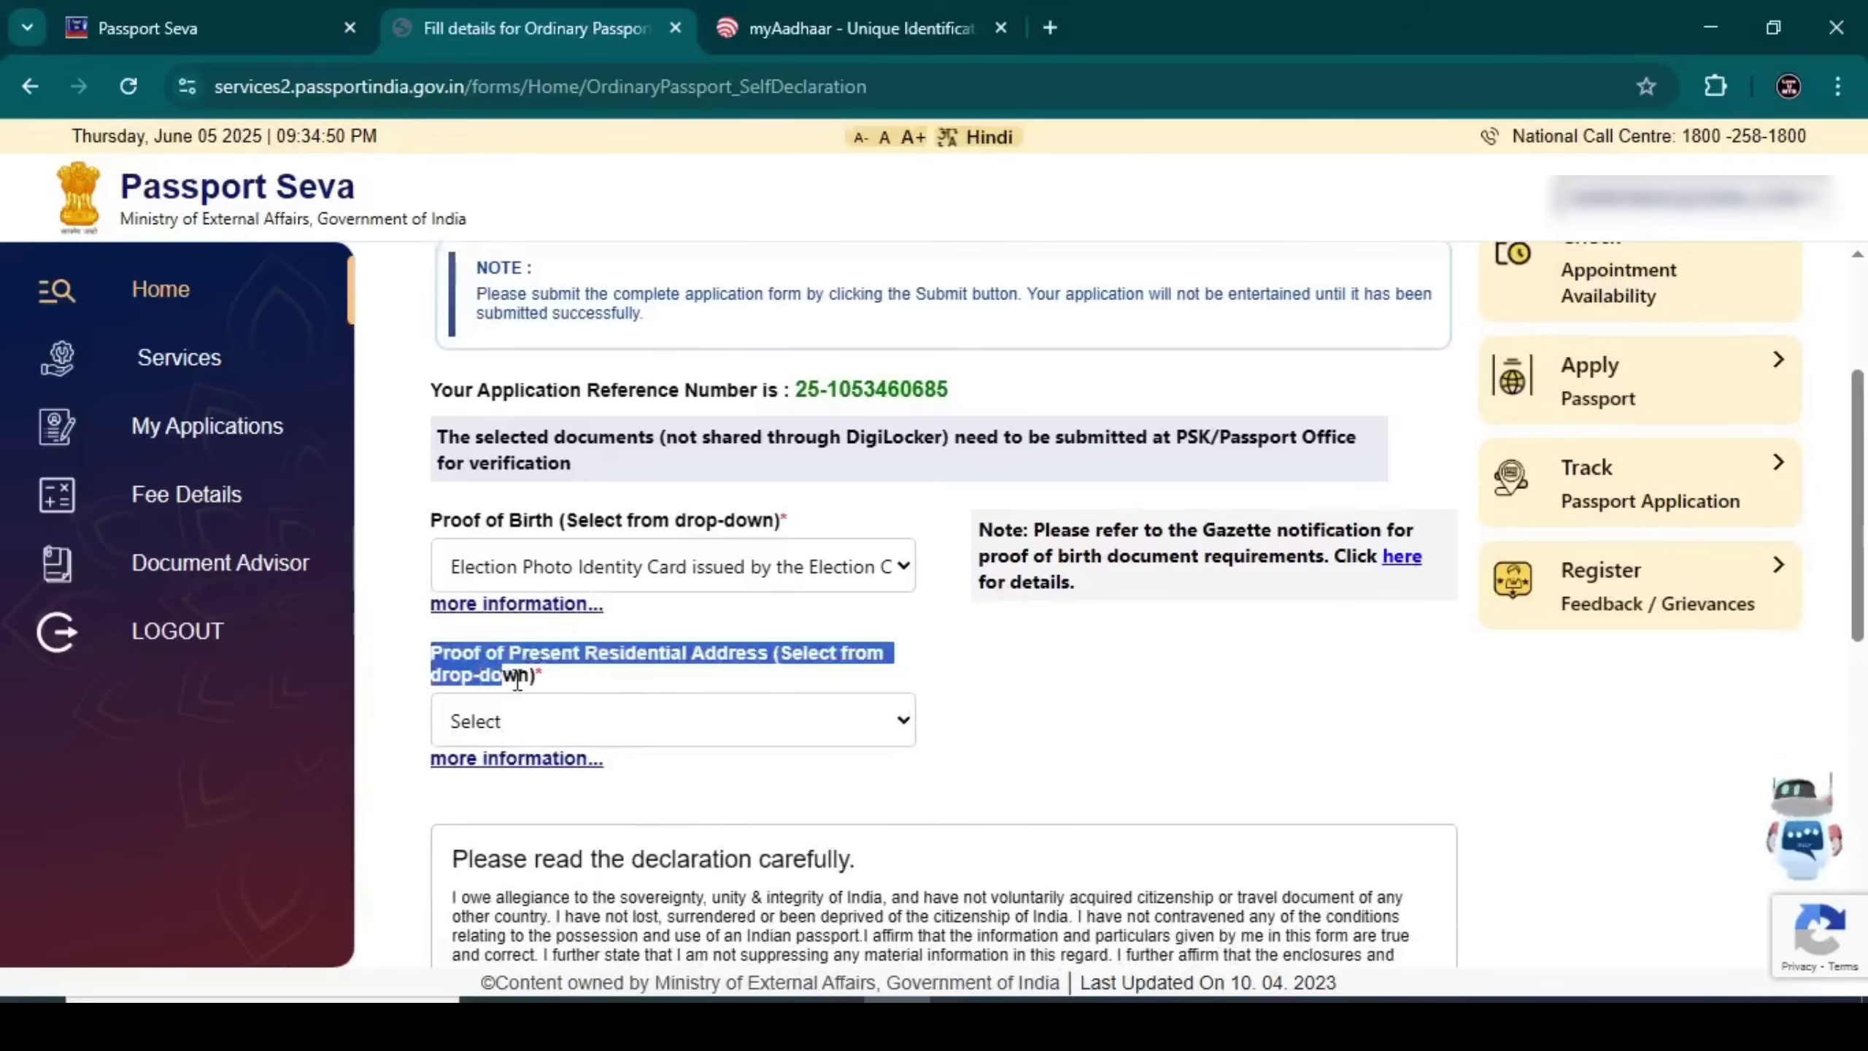
click(569, 720)
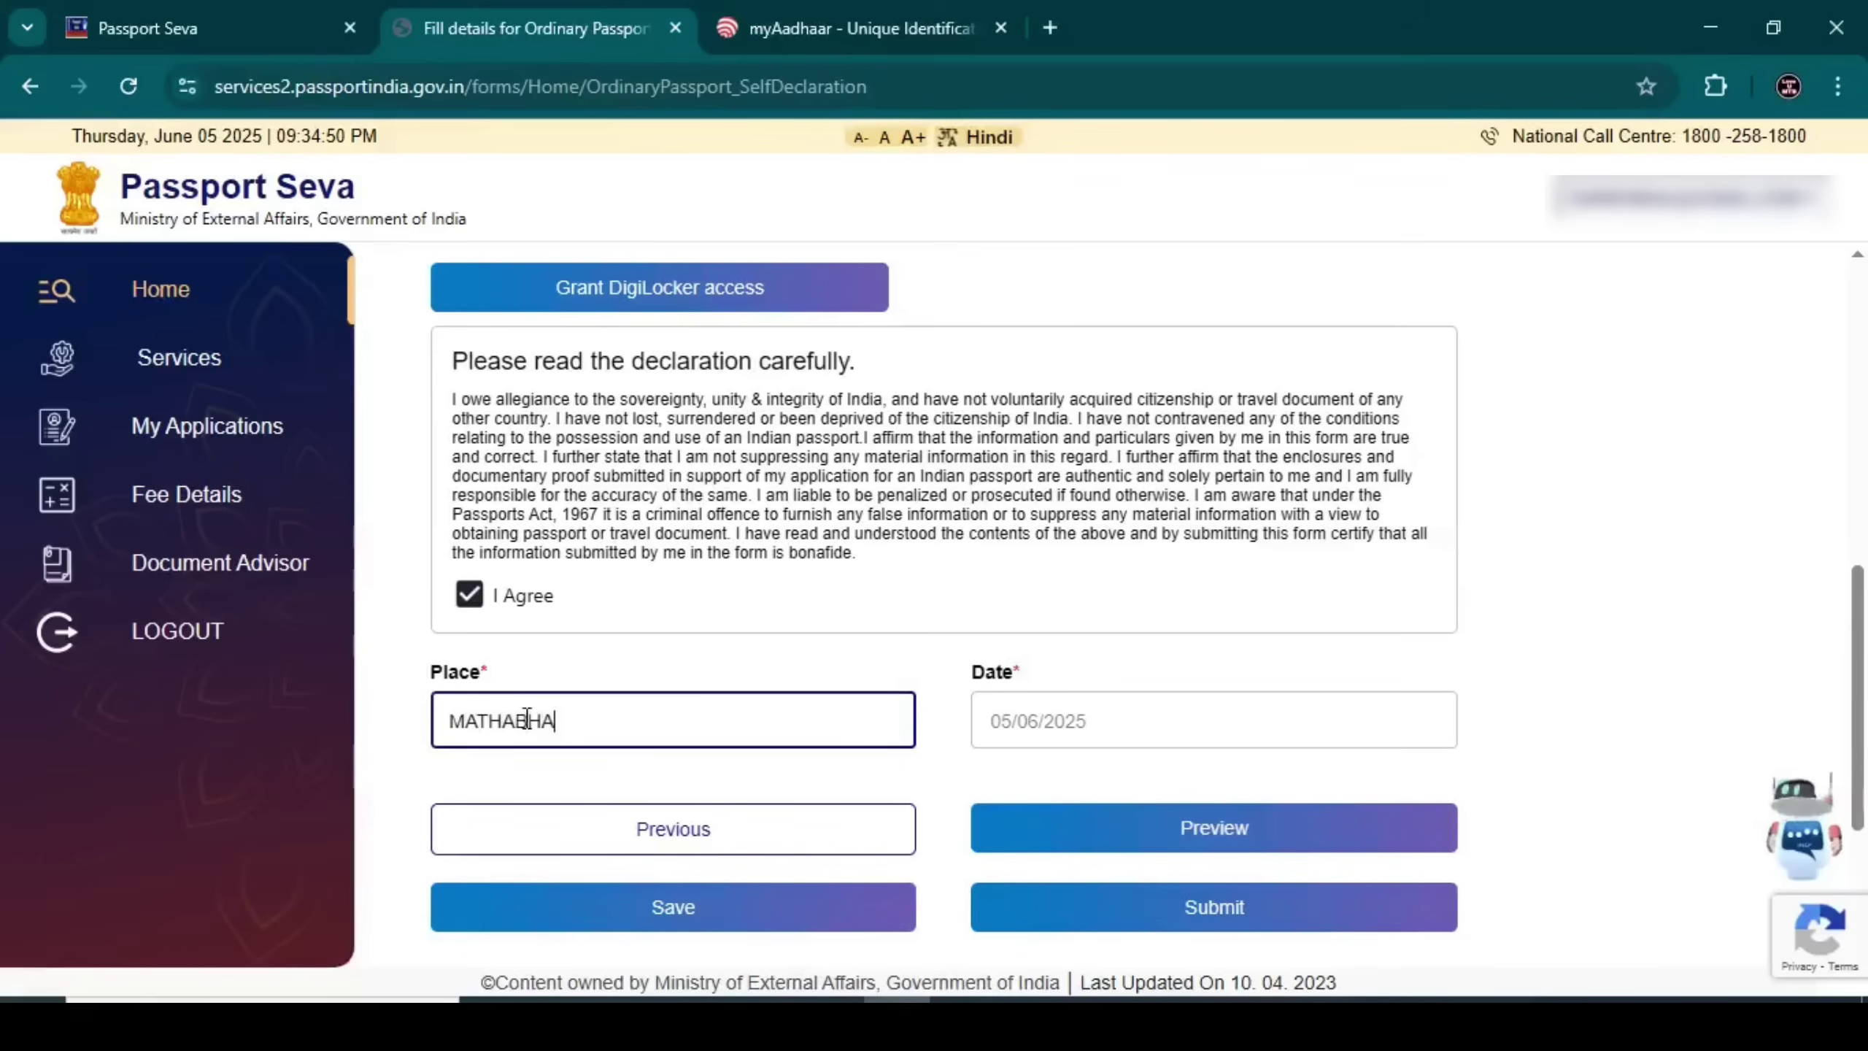
text(NGA)
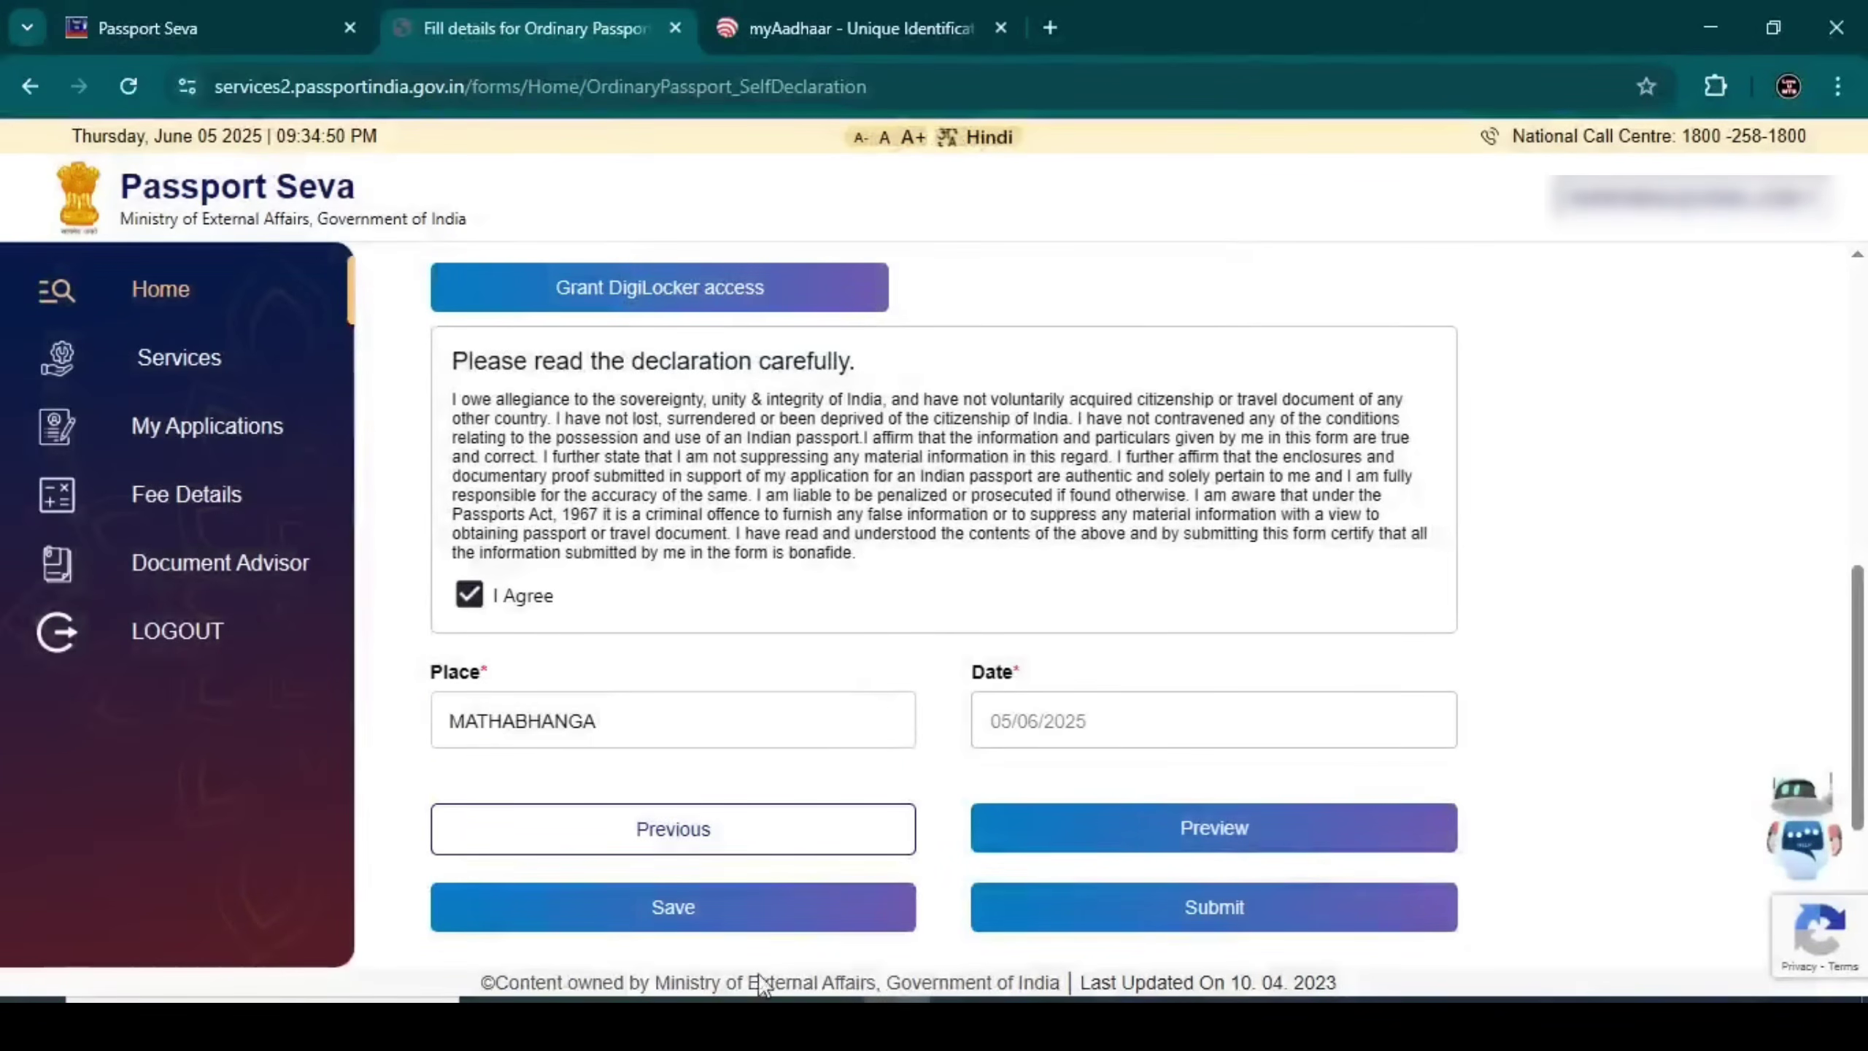
click(709, 910)
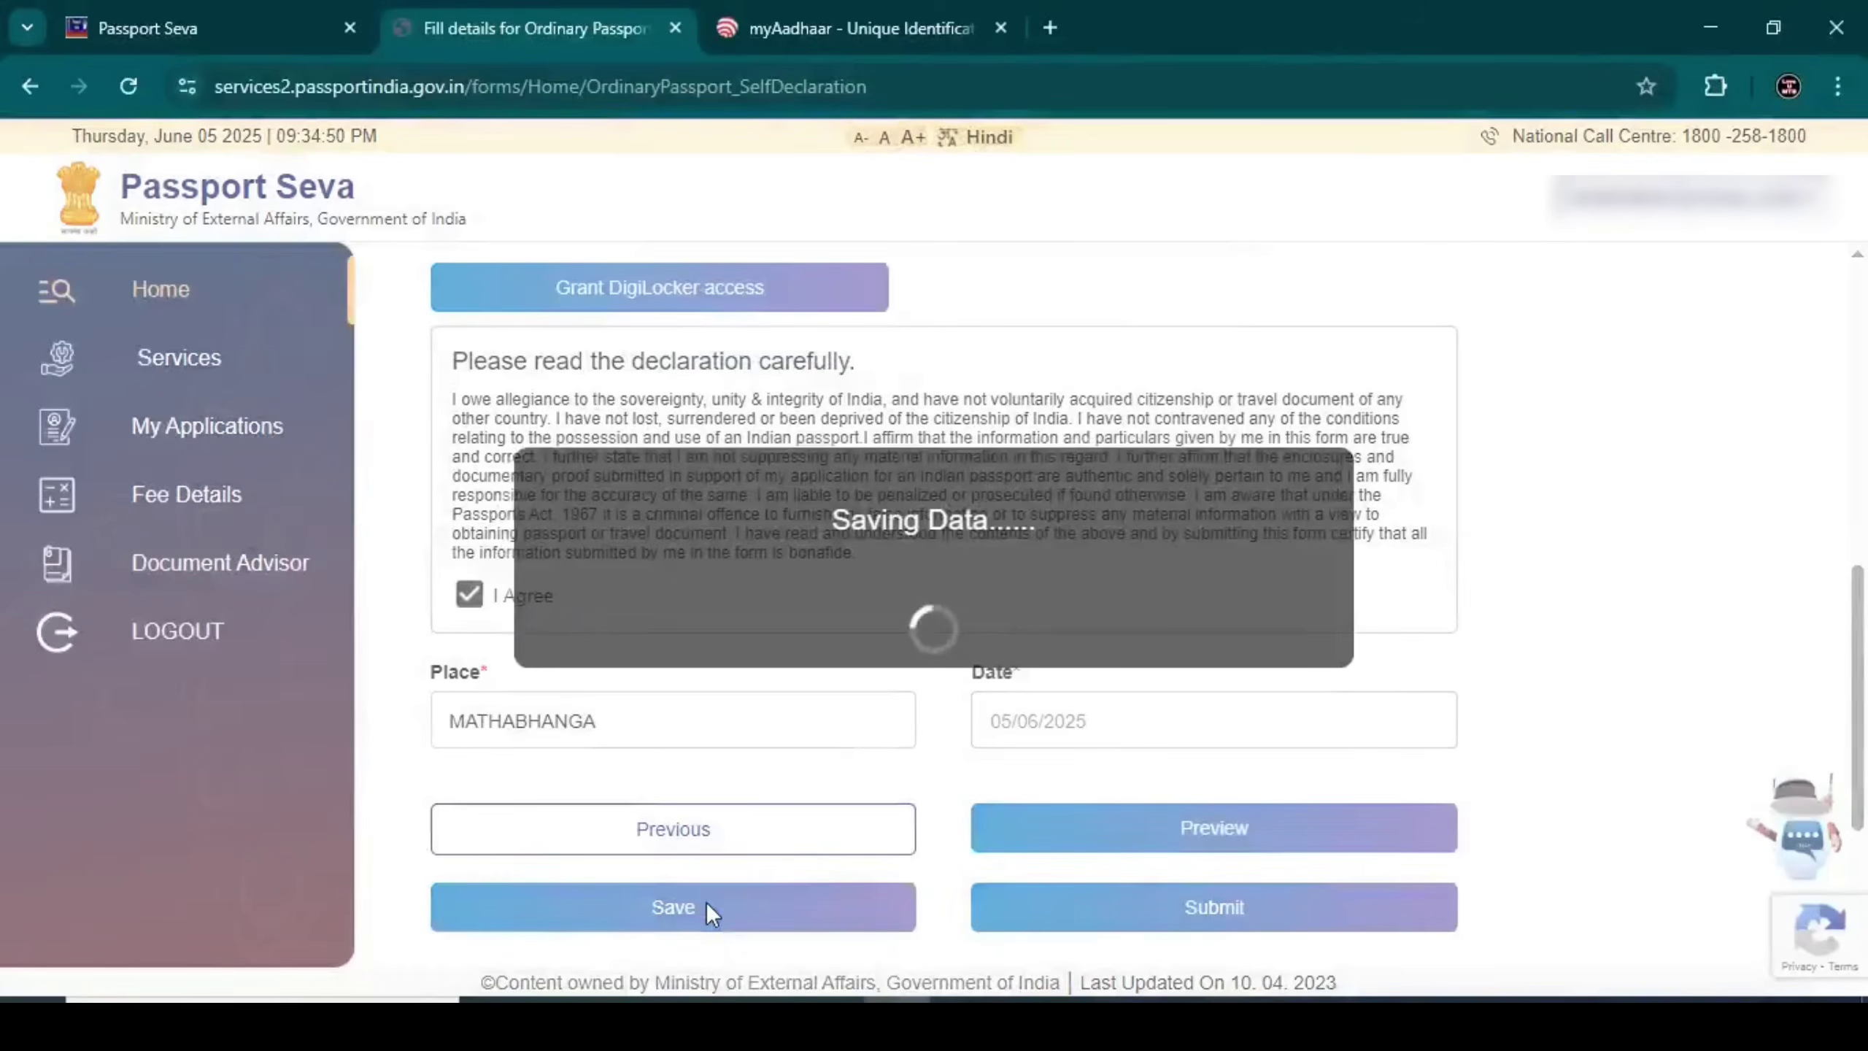
Dismiss the saved message, preview the full application, decline Chrome's address prompt, and go back
click(1173, 340)
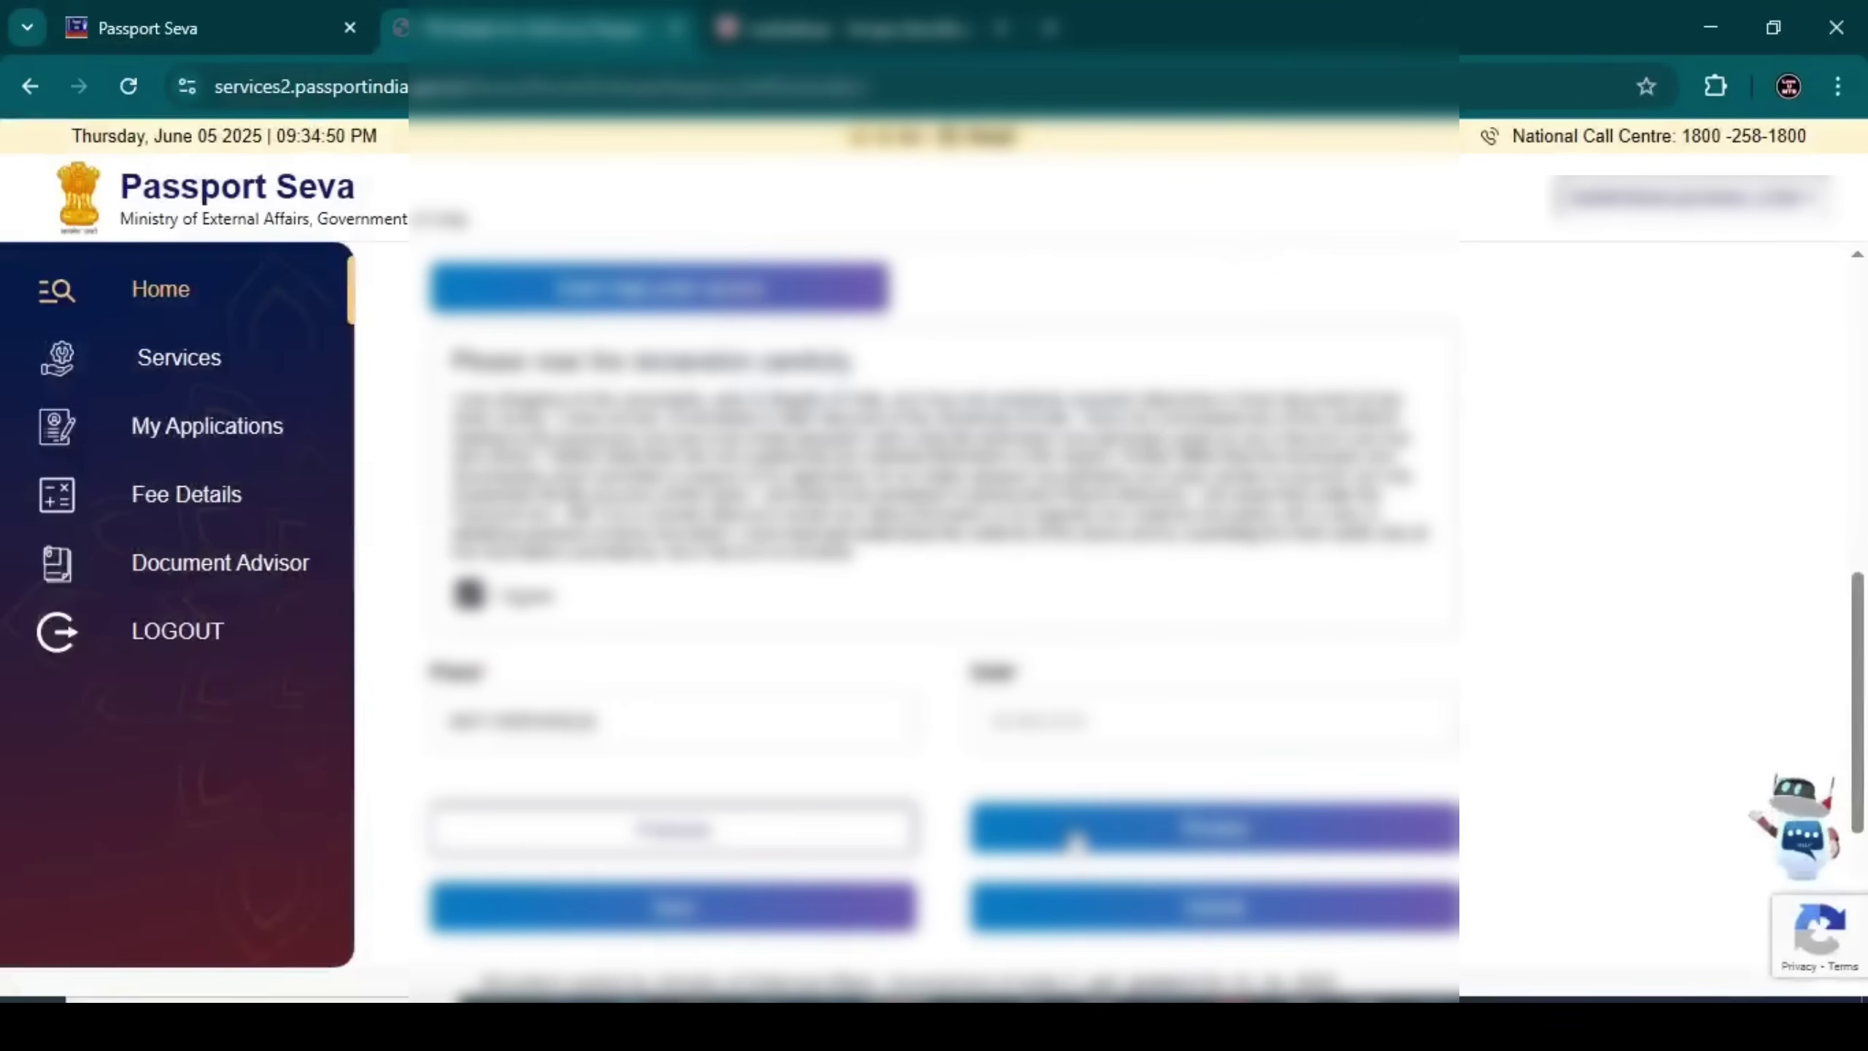
click(1076, 835)
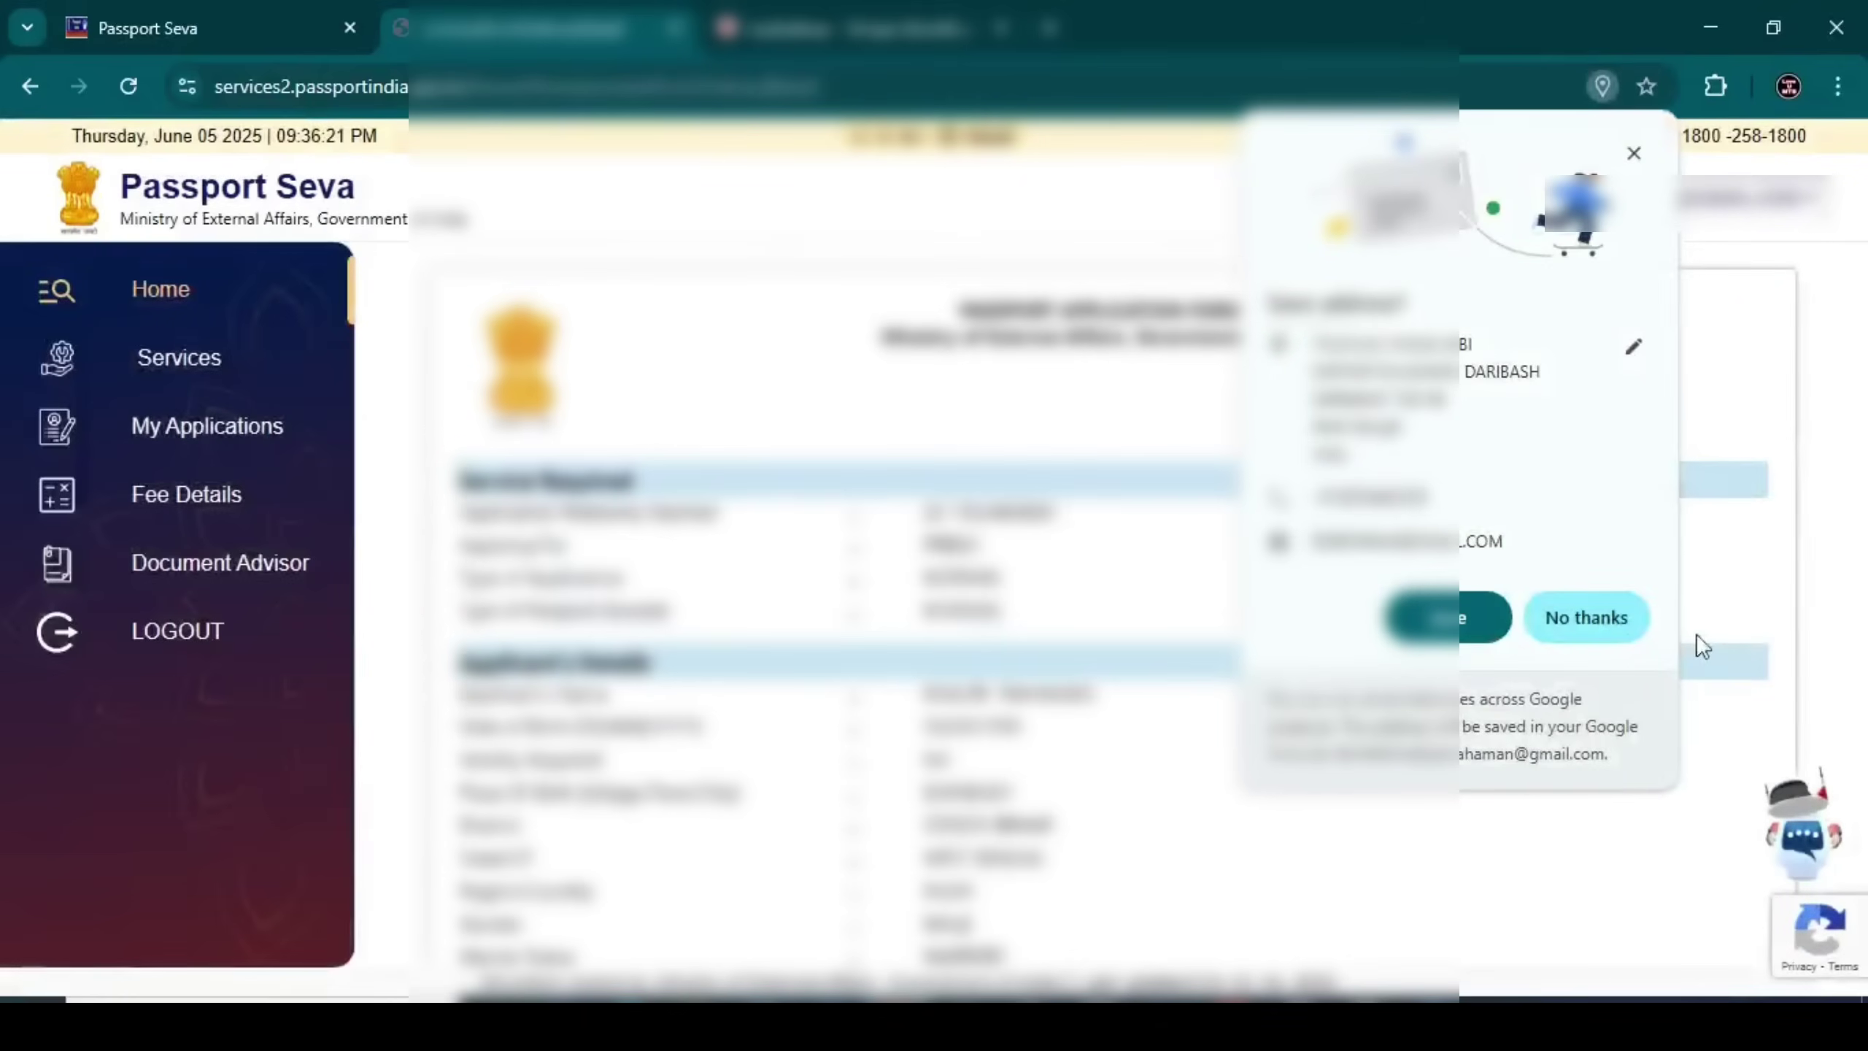
click(1586, 618)
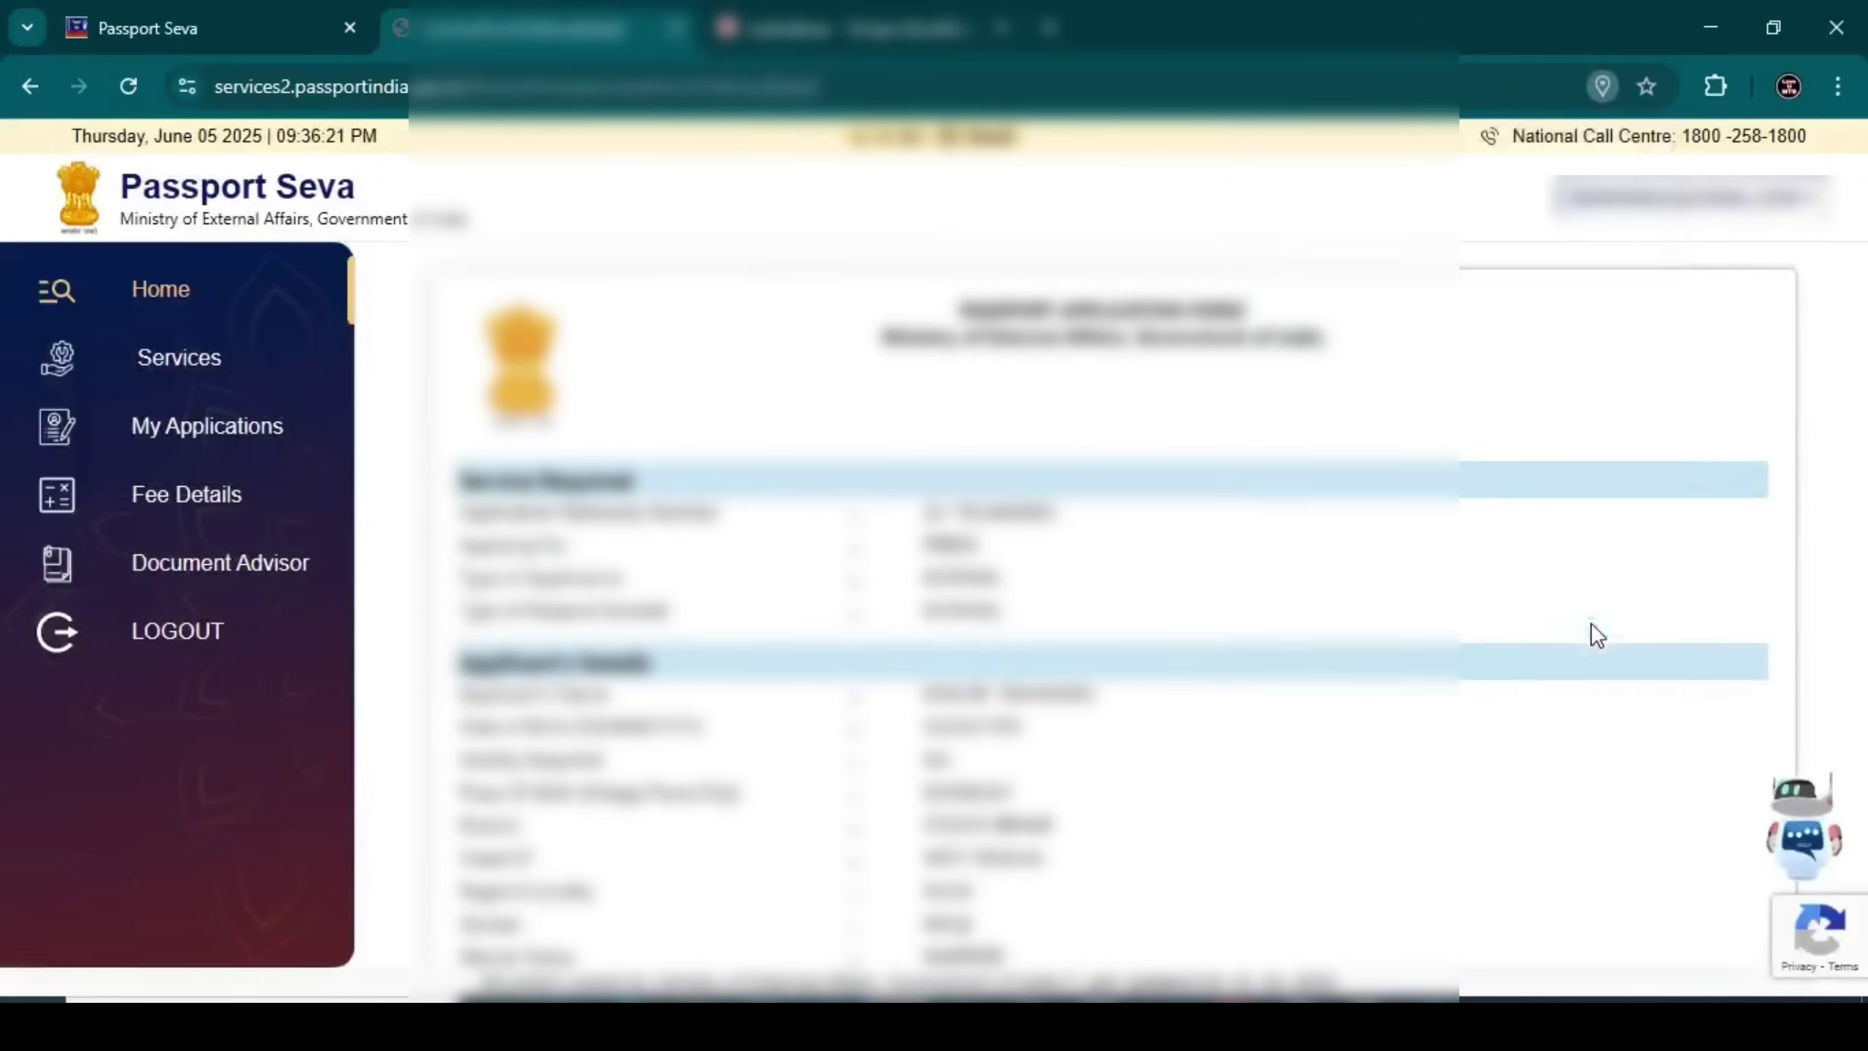
scroll(1588, 633, down, 15)
click(1250, 875)
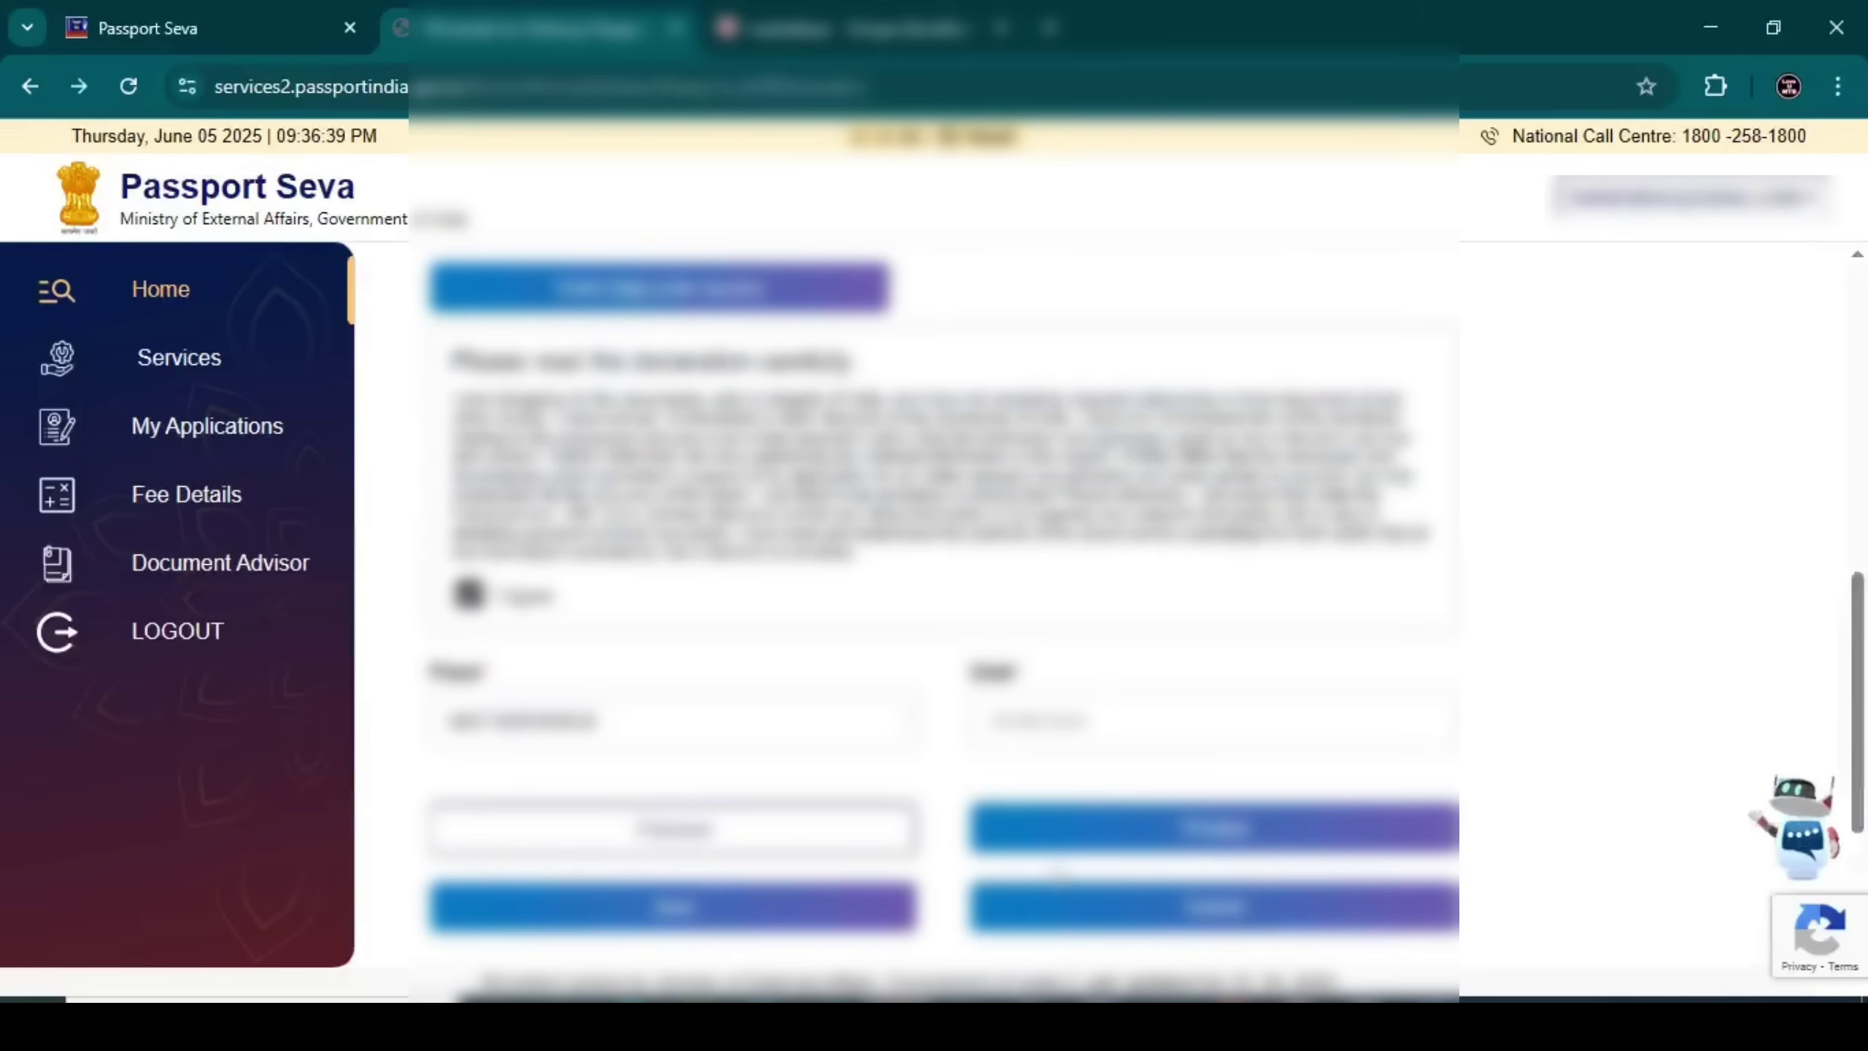
Submit the passport application and view its printable receipt before returning home
click(1063, 906)
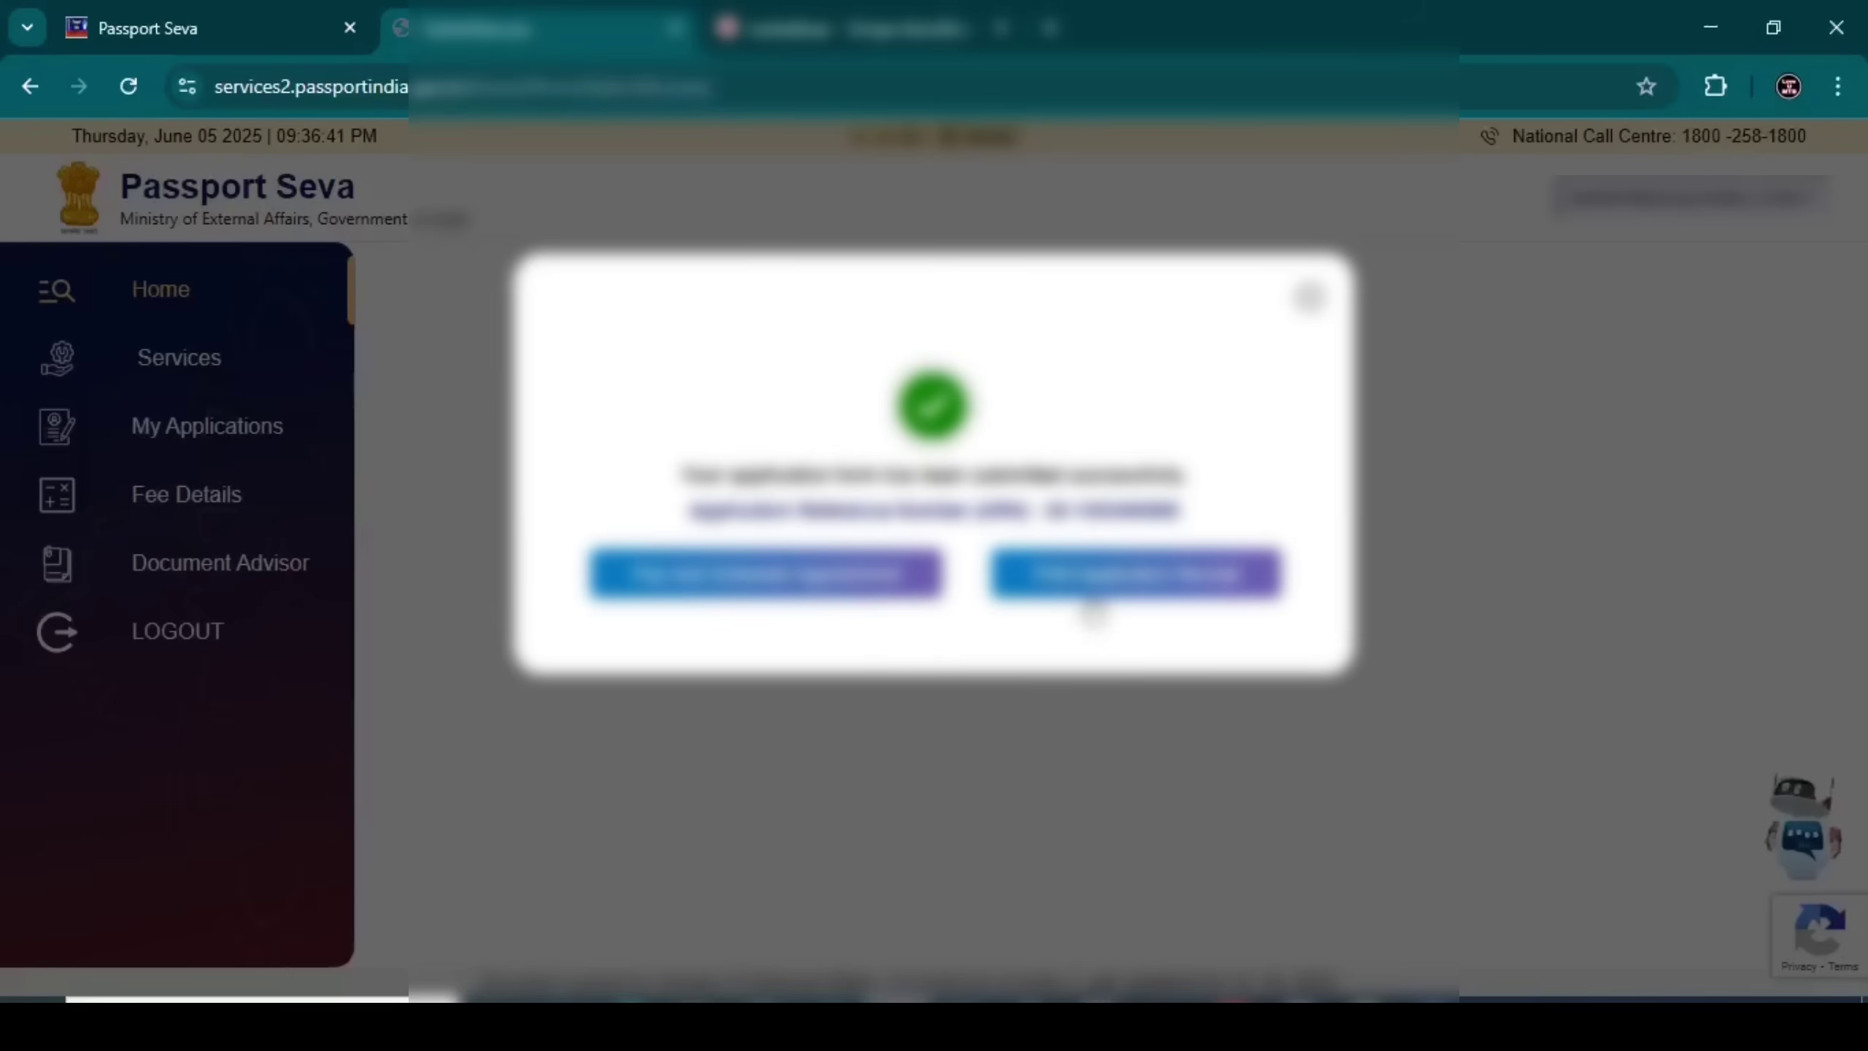
click(1089, 581)
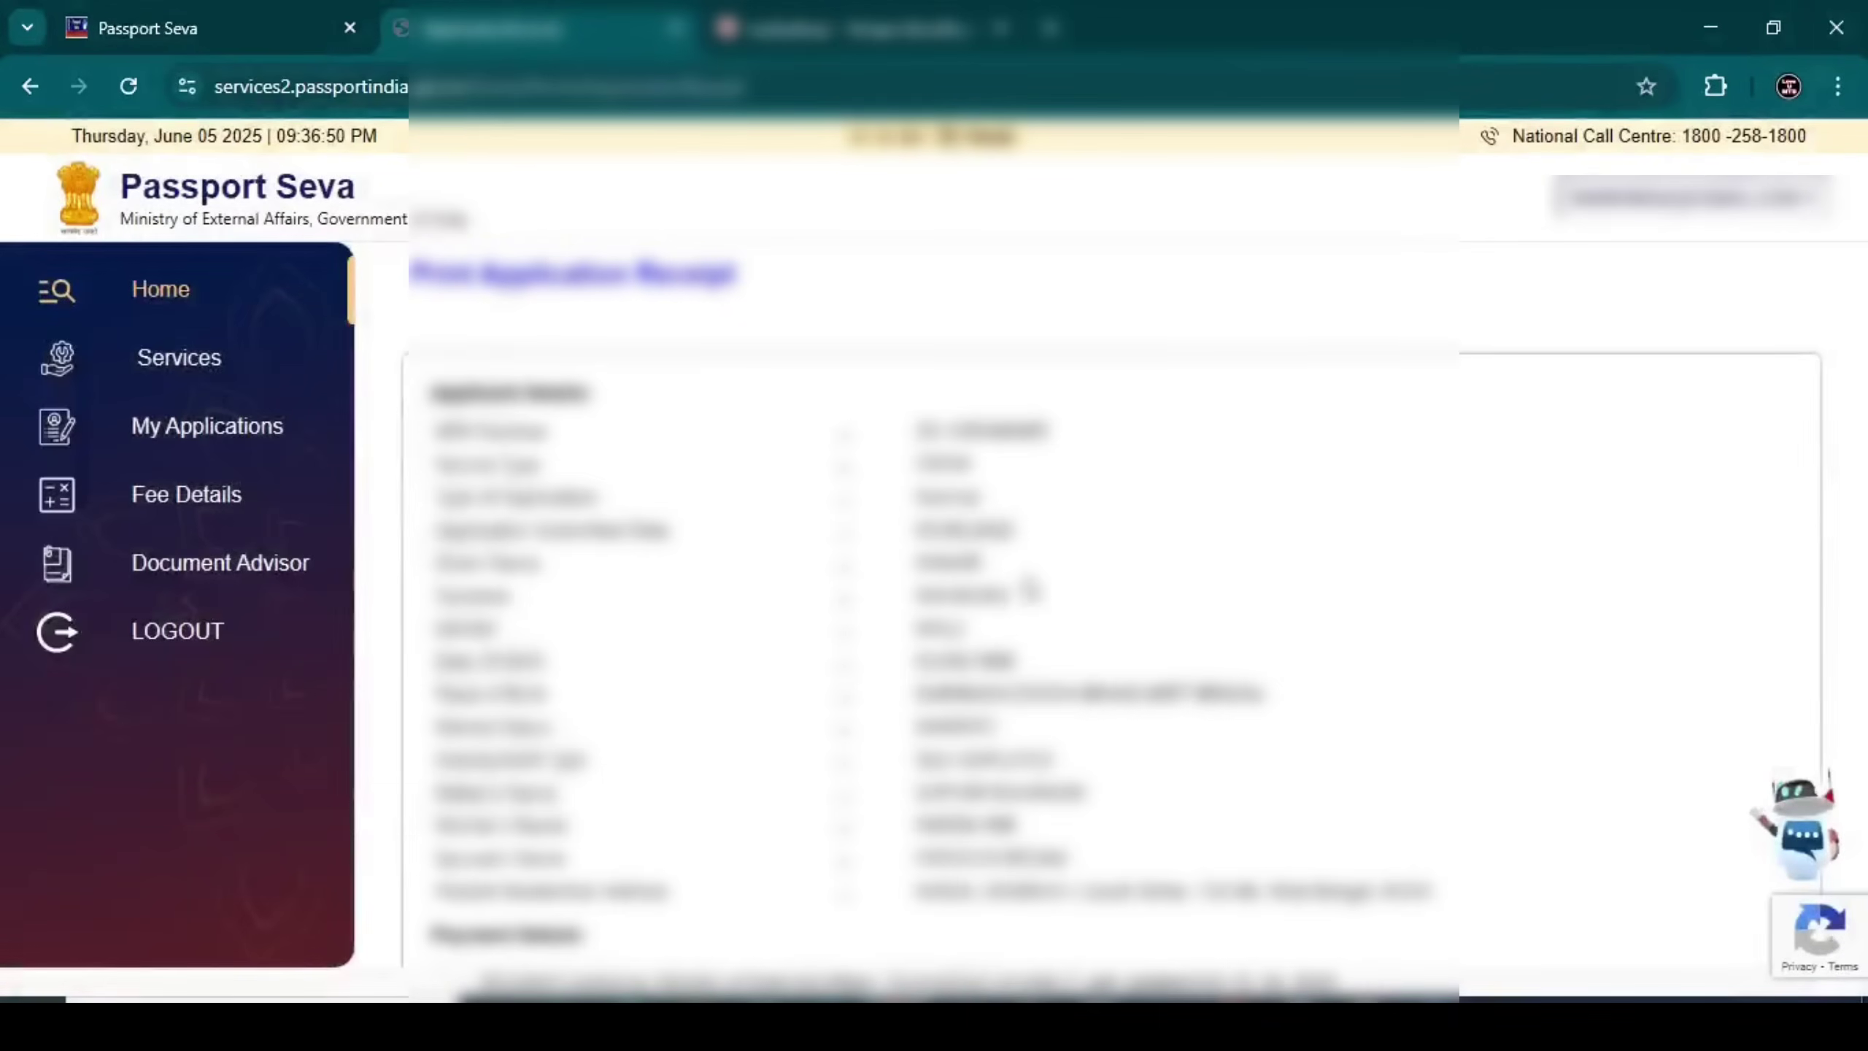
scroll(1029, 589, down, 4)
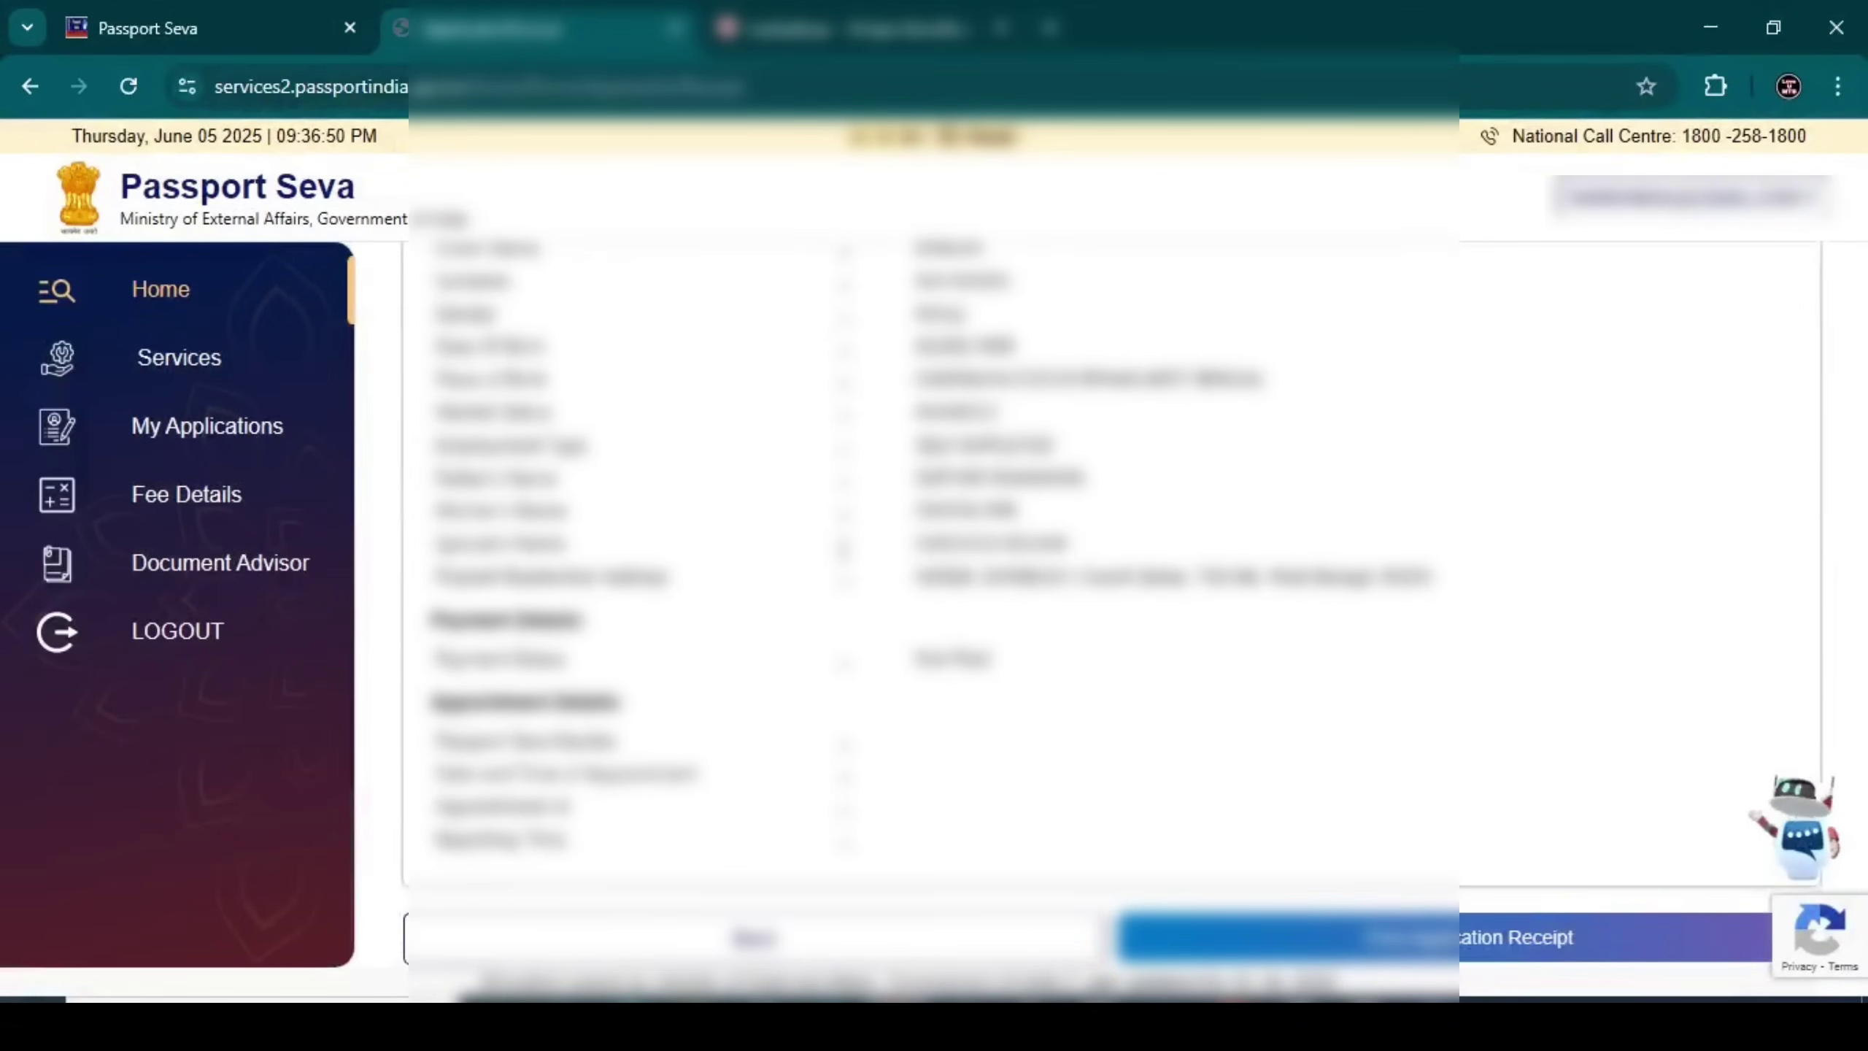
click(779, 946)
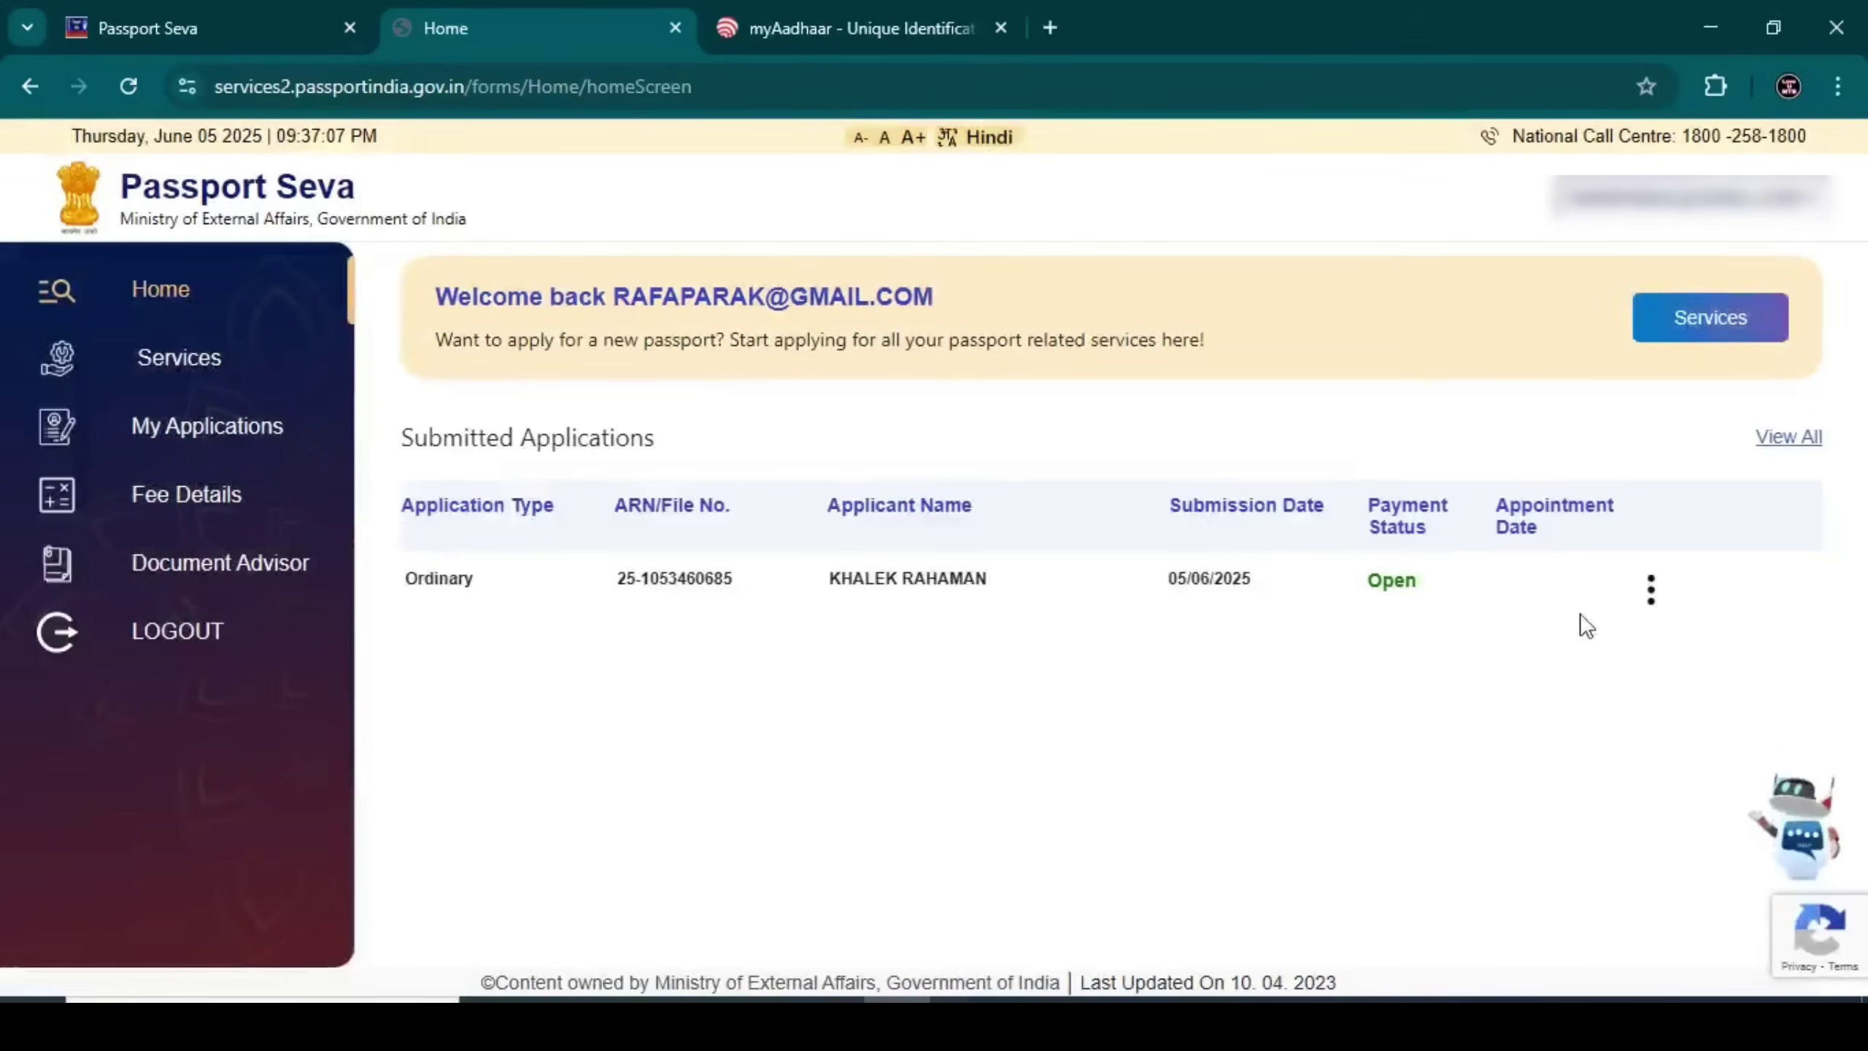
click(1655, 592)
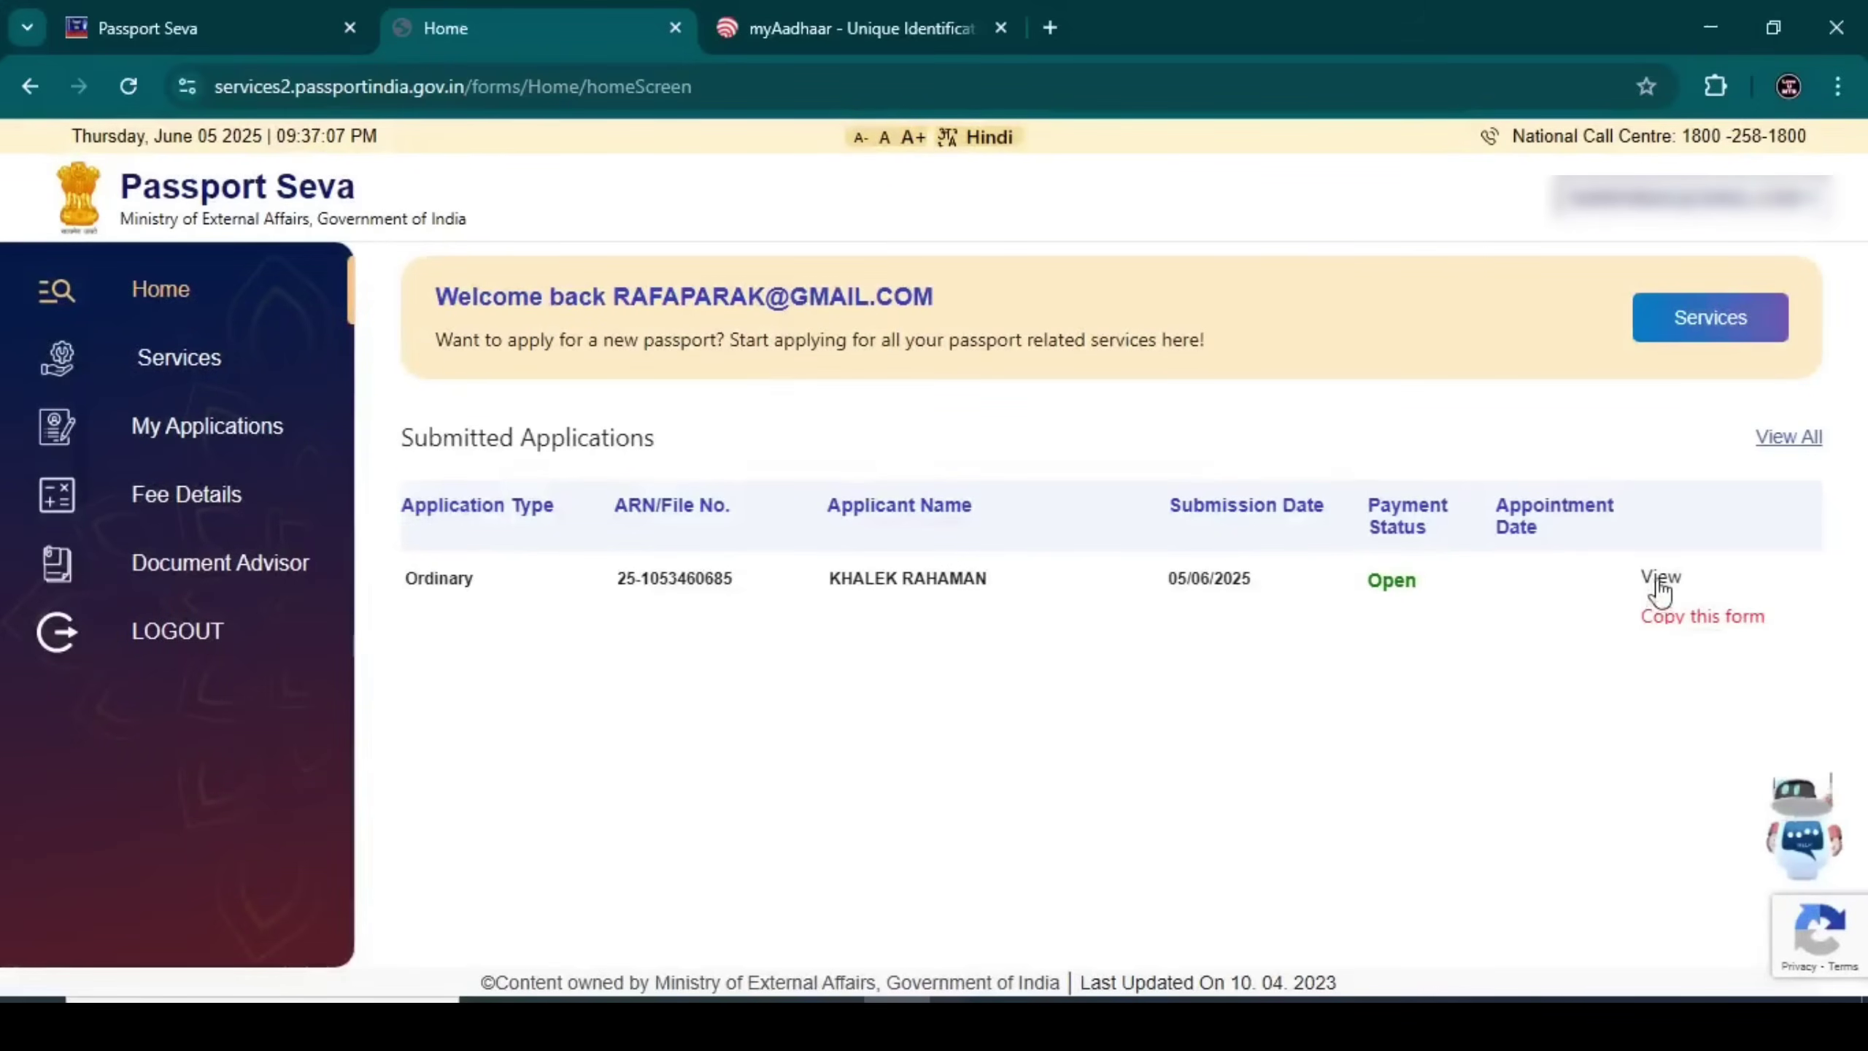
click(1660, 580)
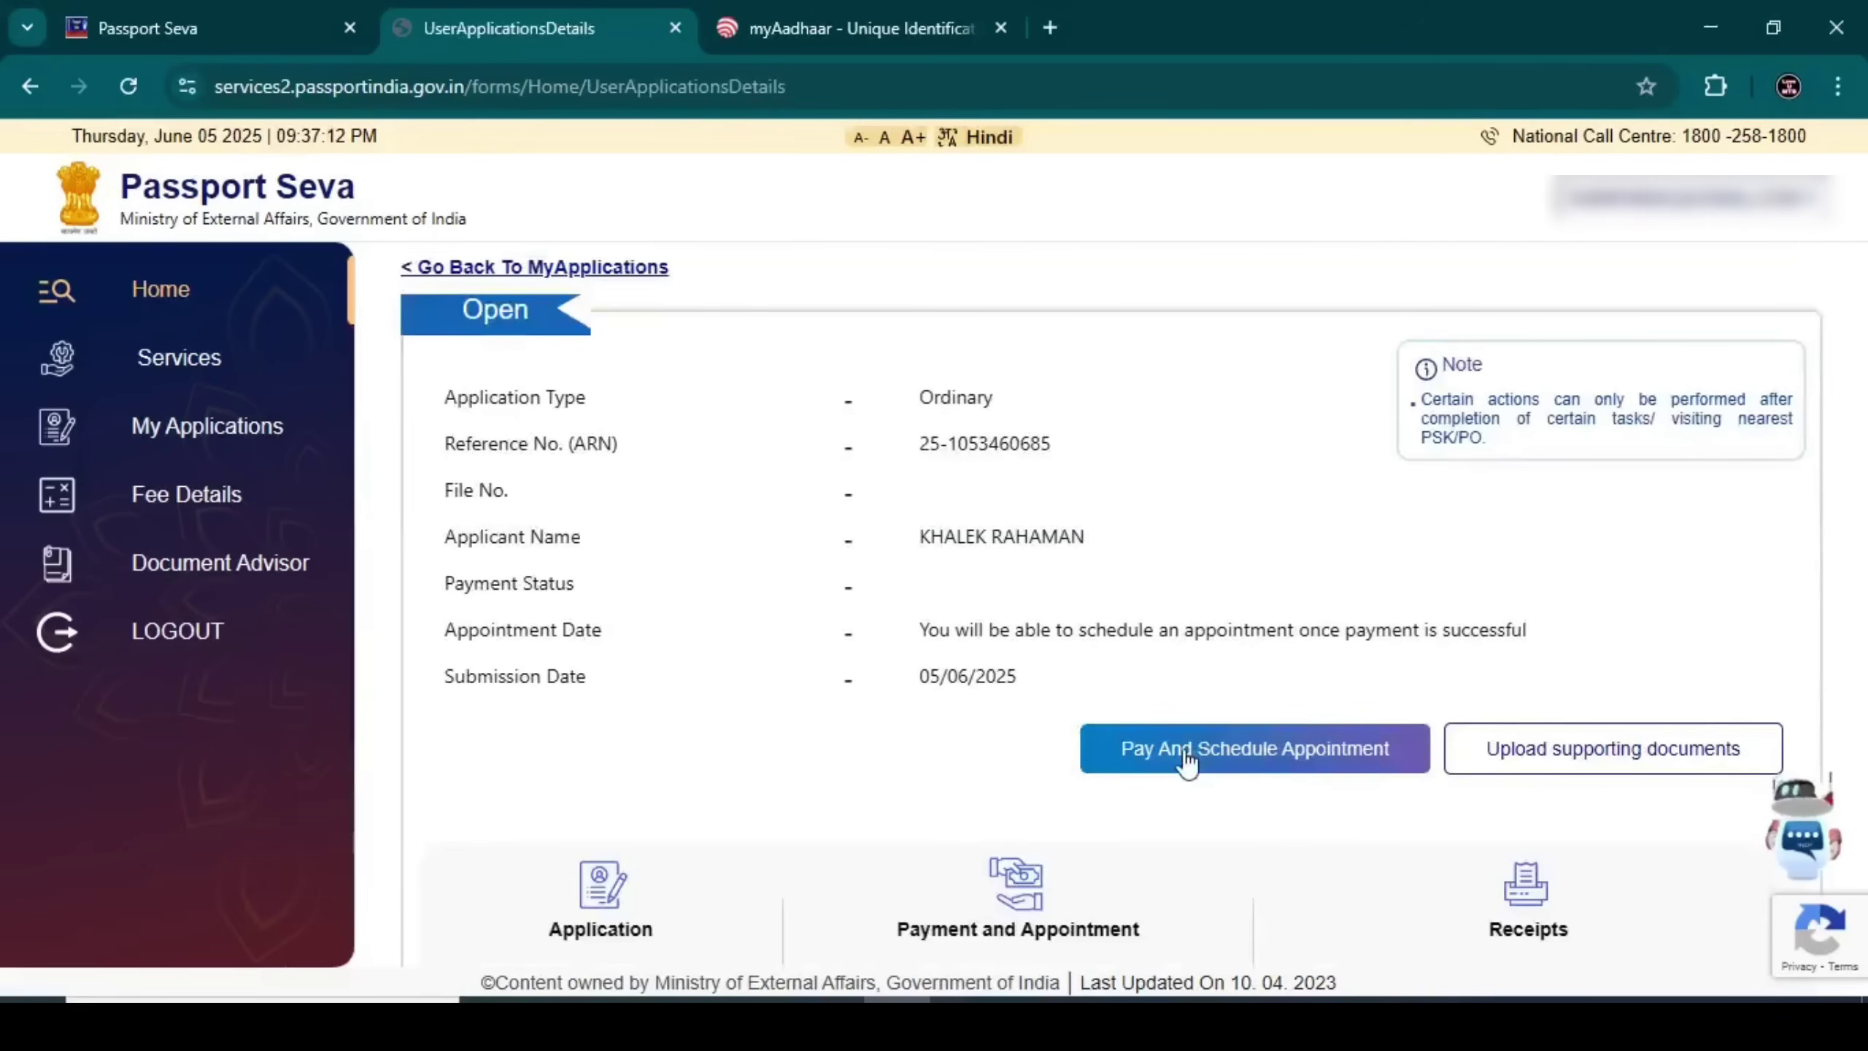
click(1500, 751)
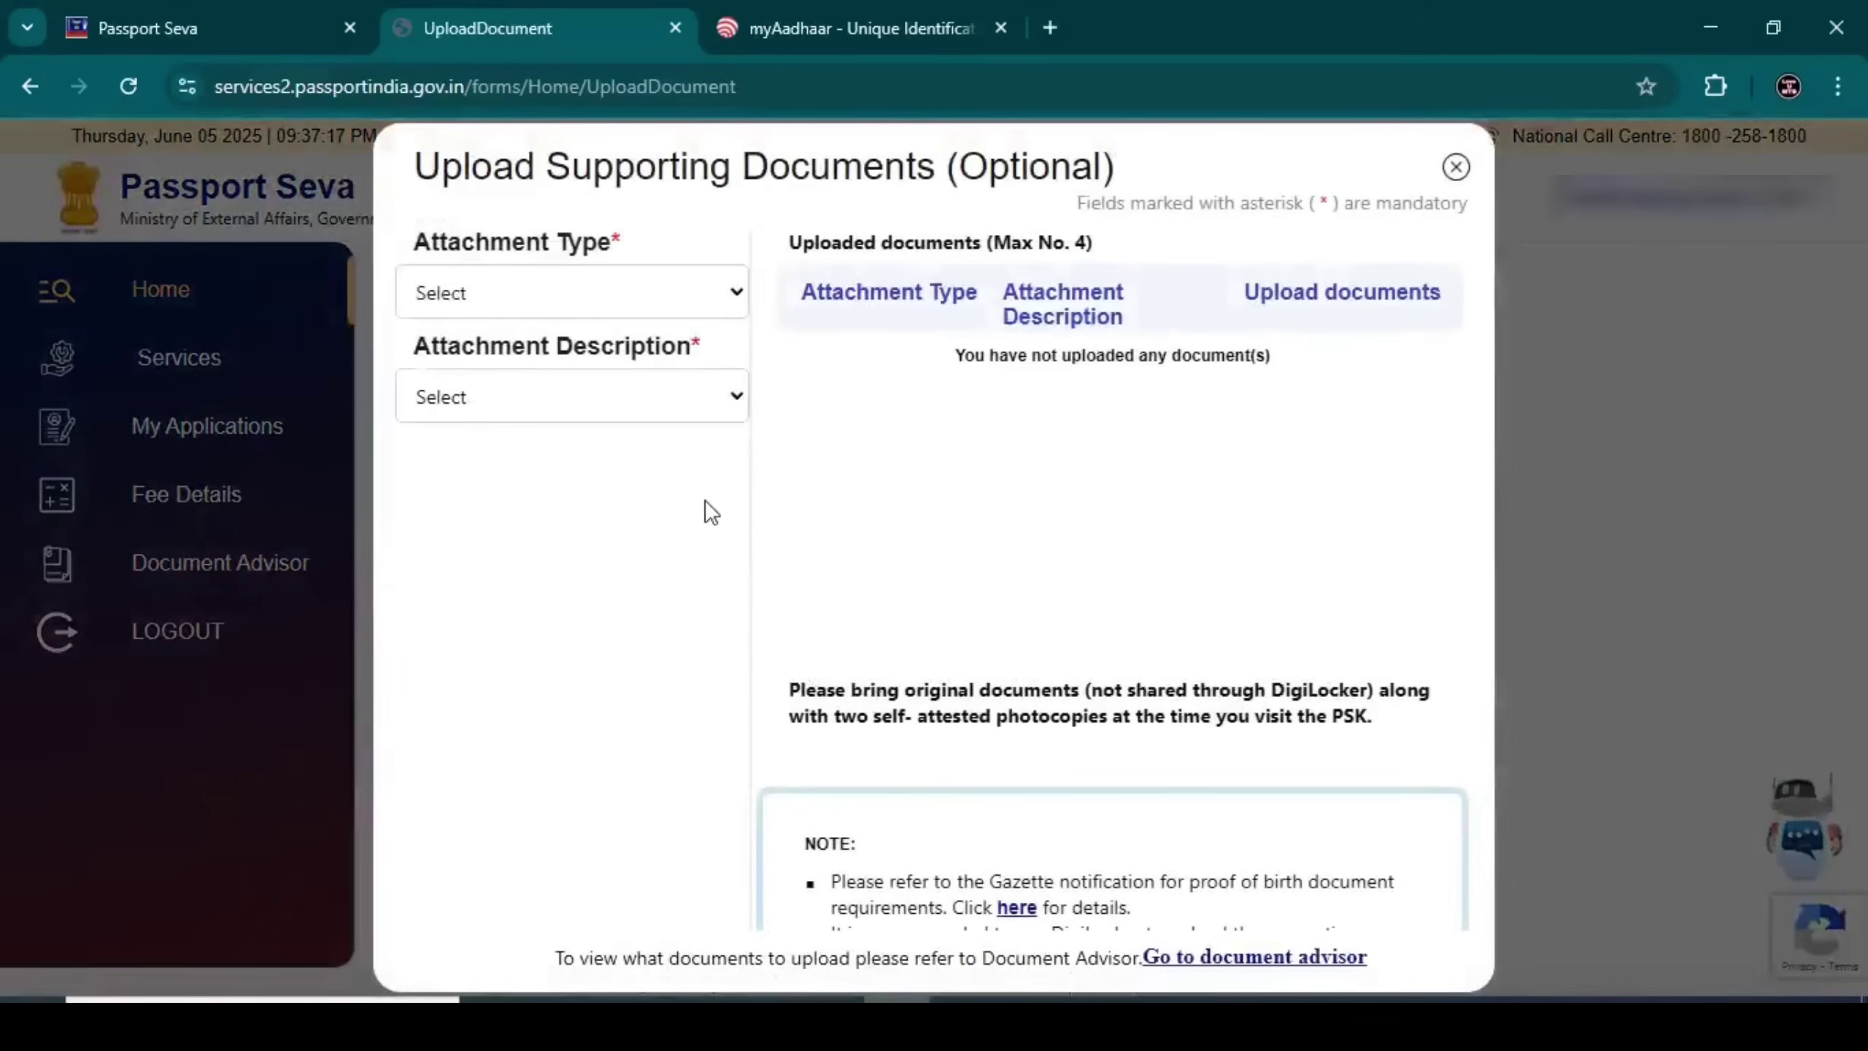
click(530, 301)
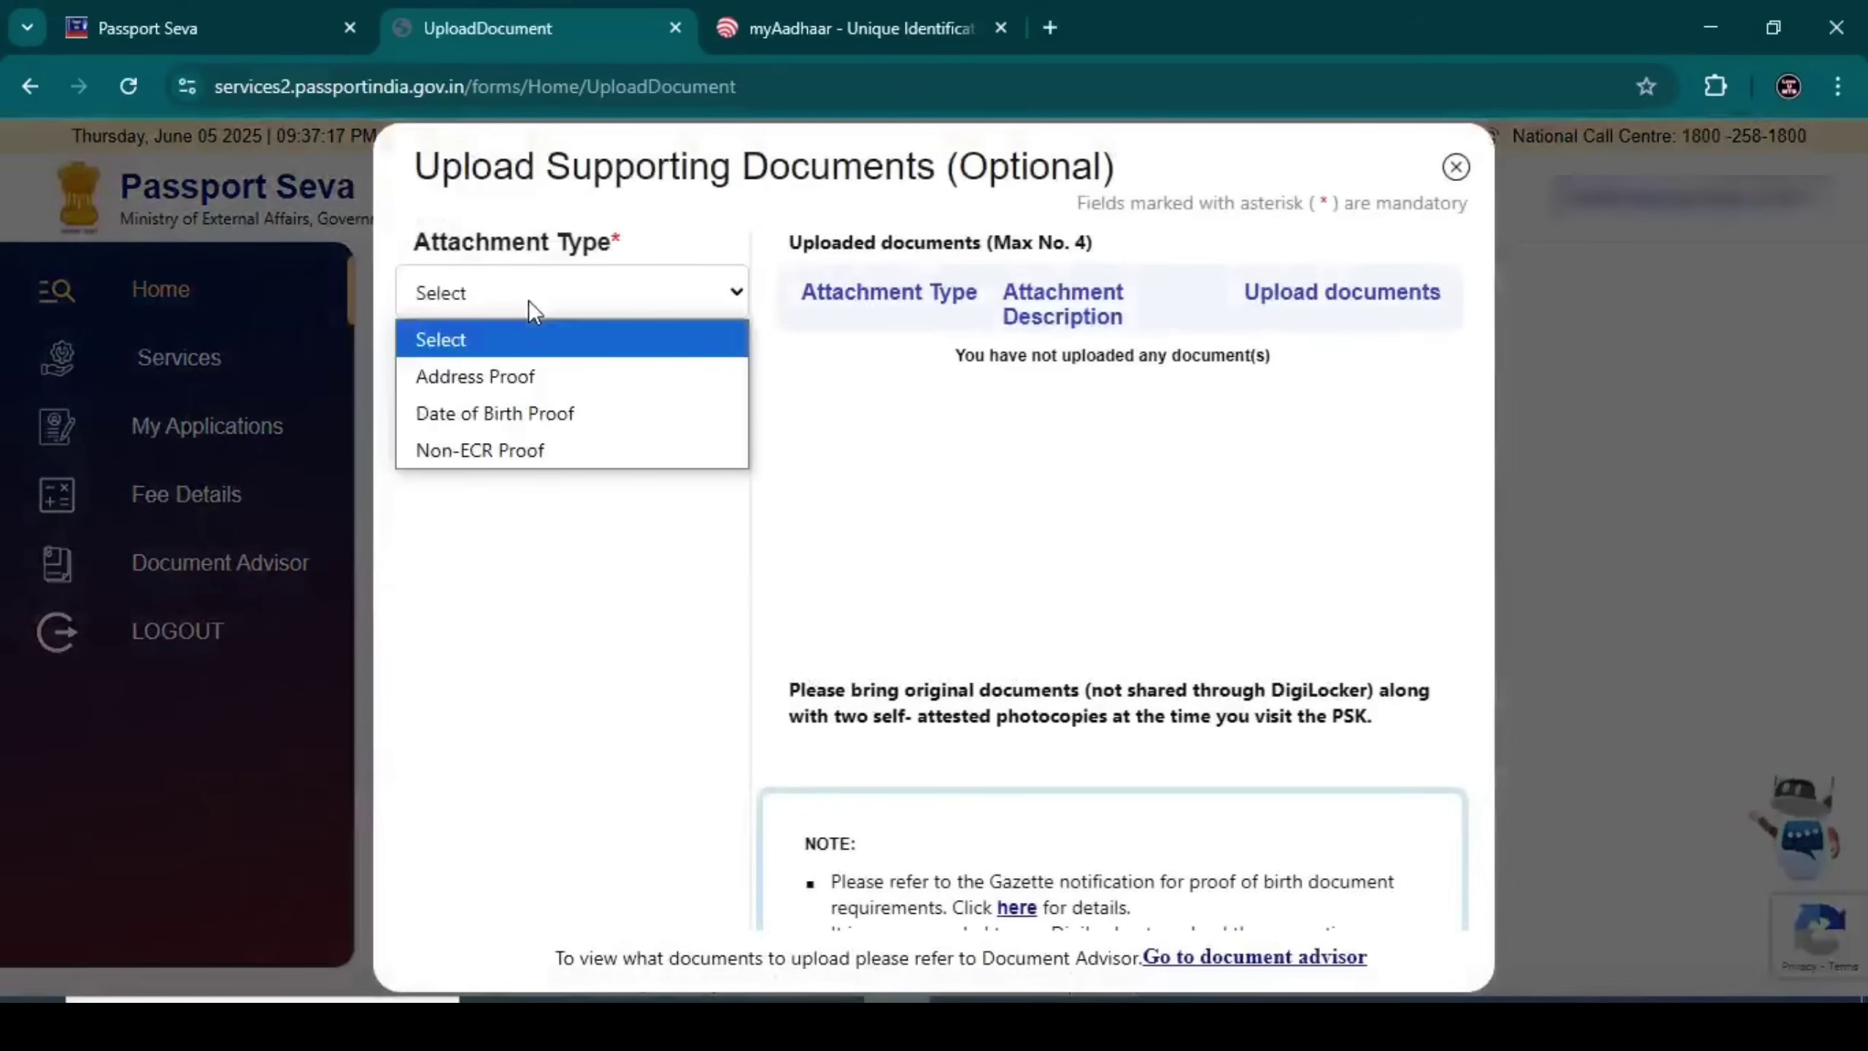
click(517, 373)
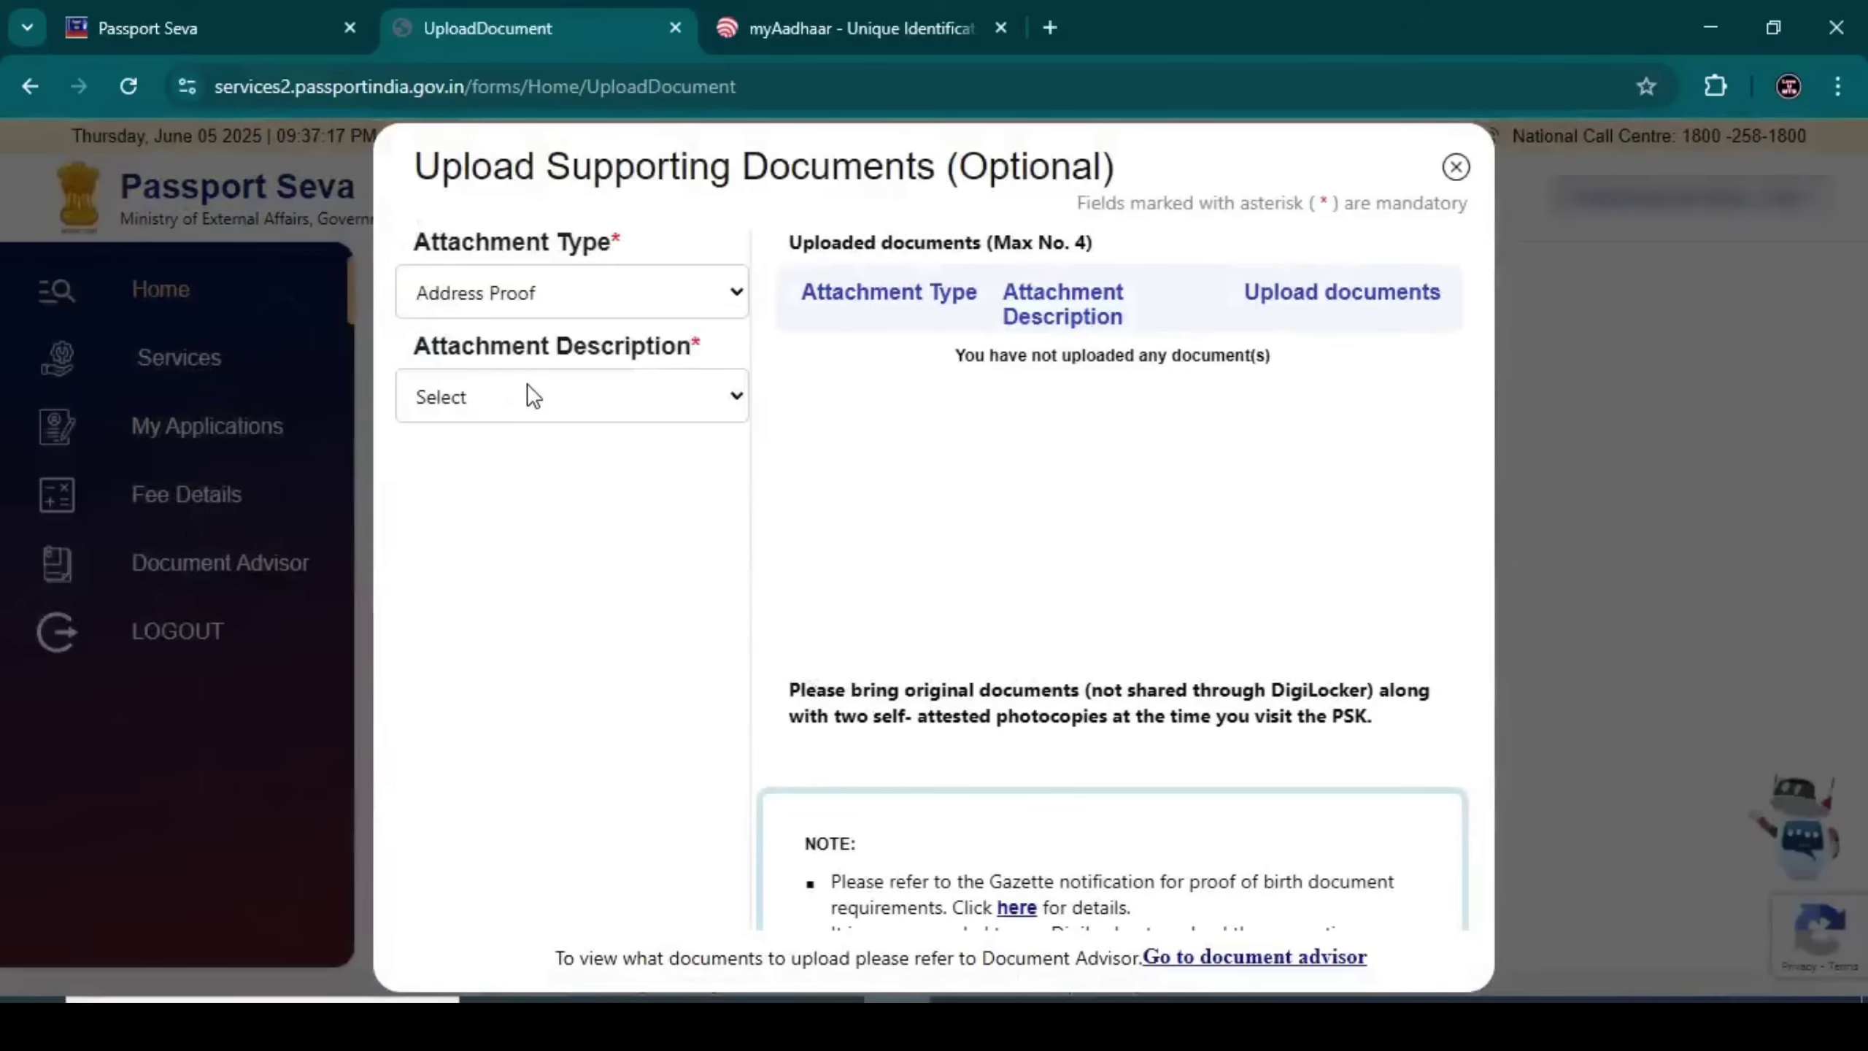
click(527, 396)
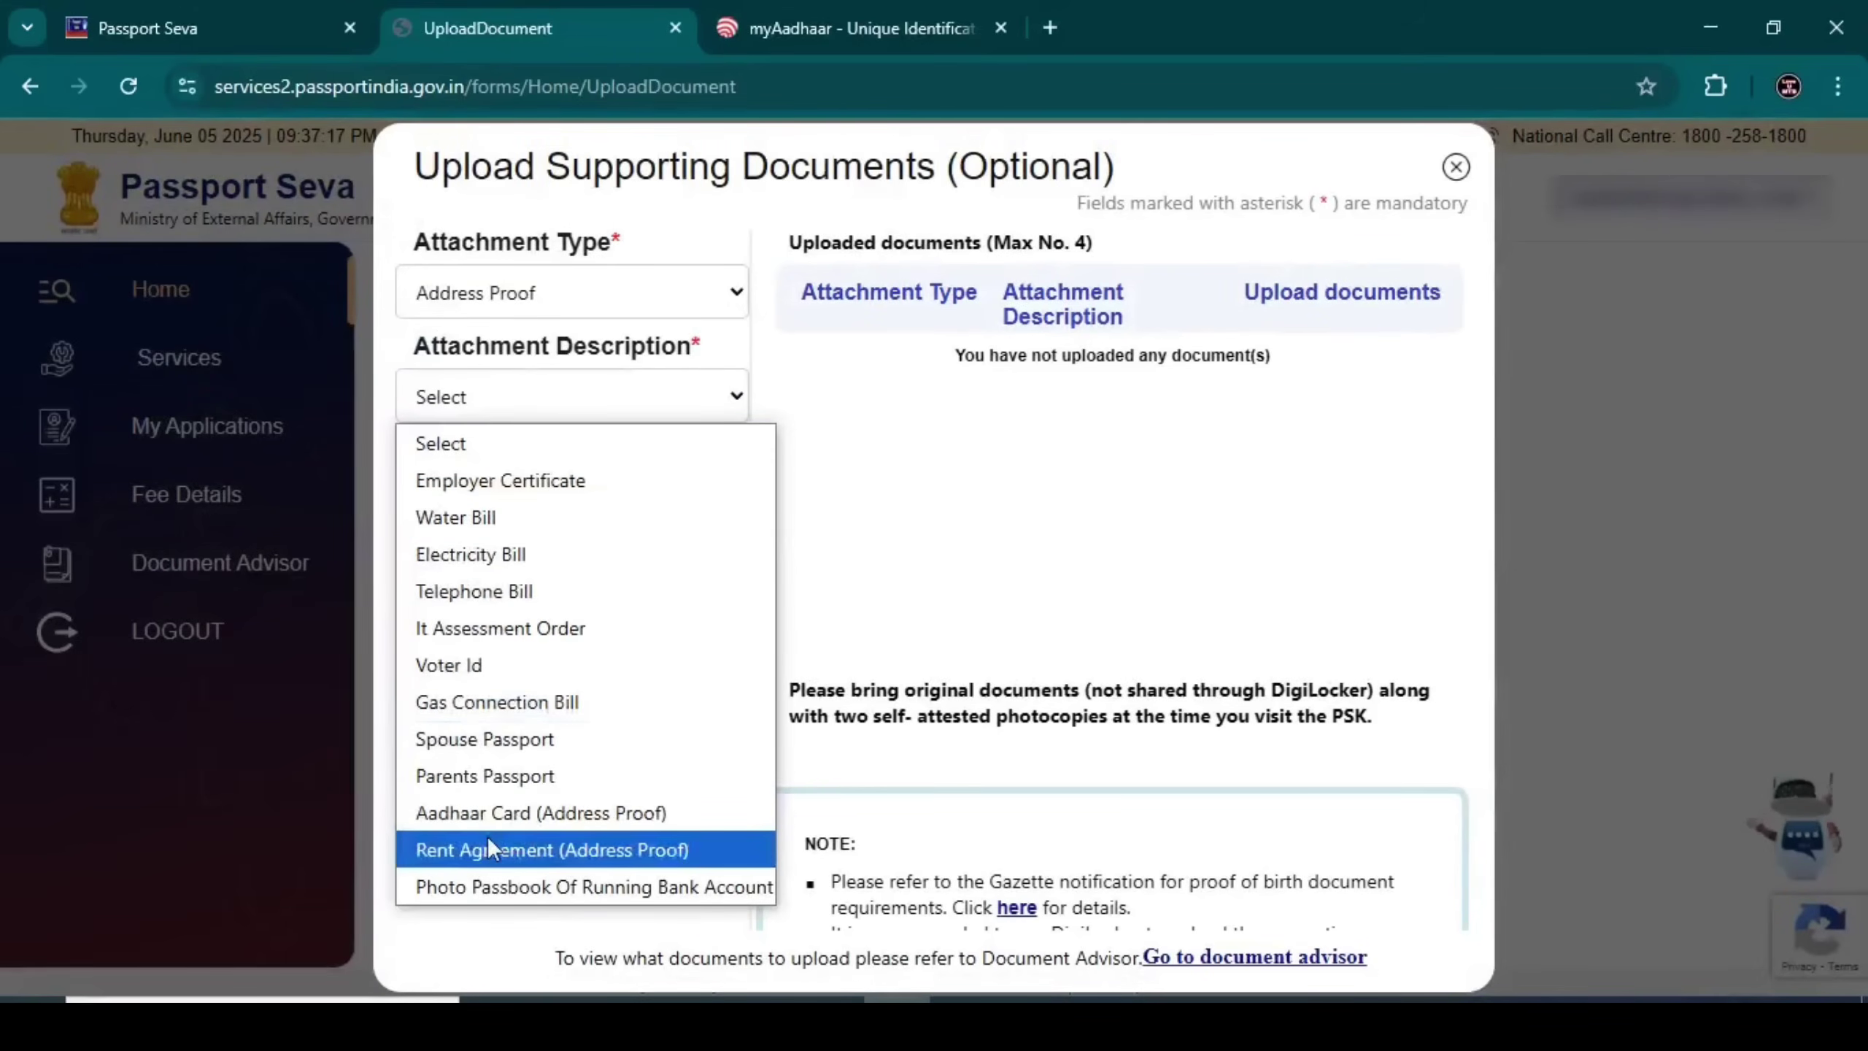
click(467, 666)
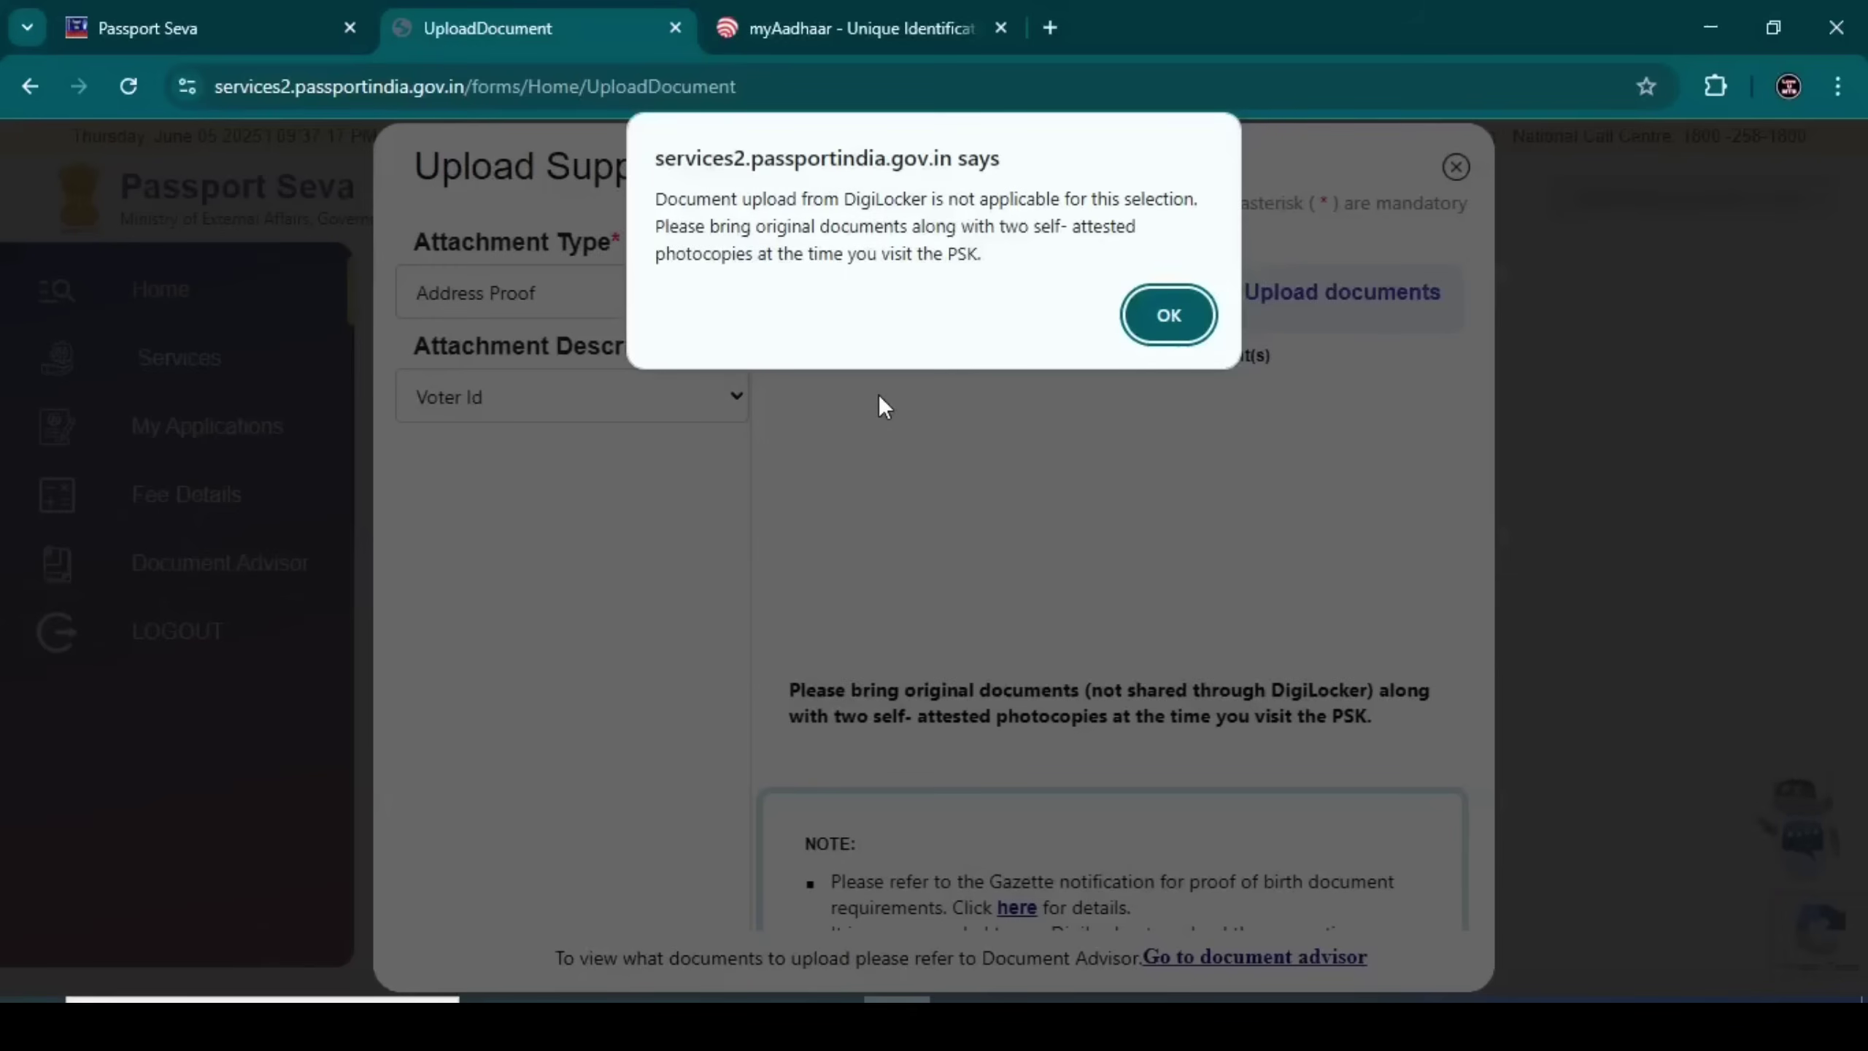
click(1198, 320)
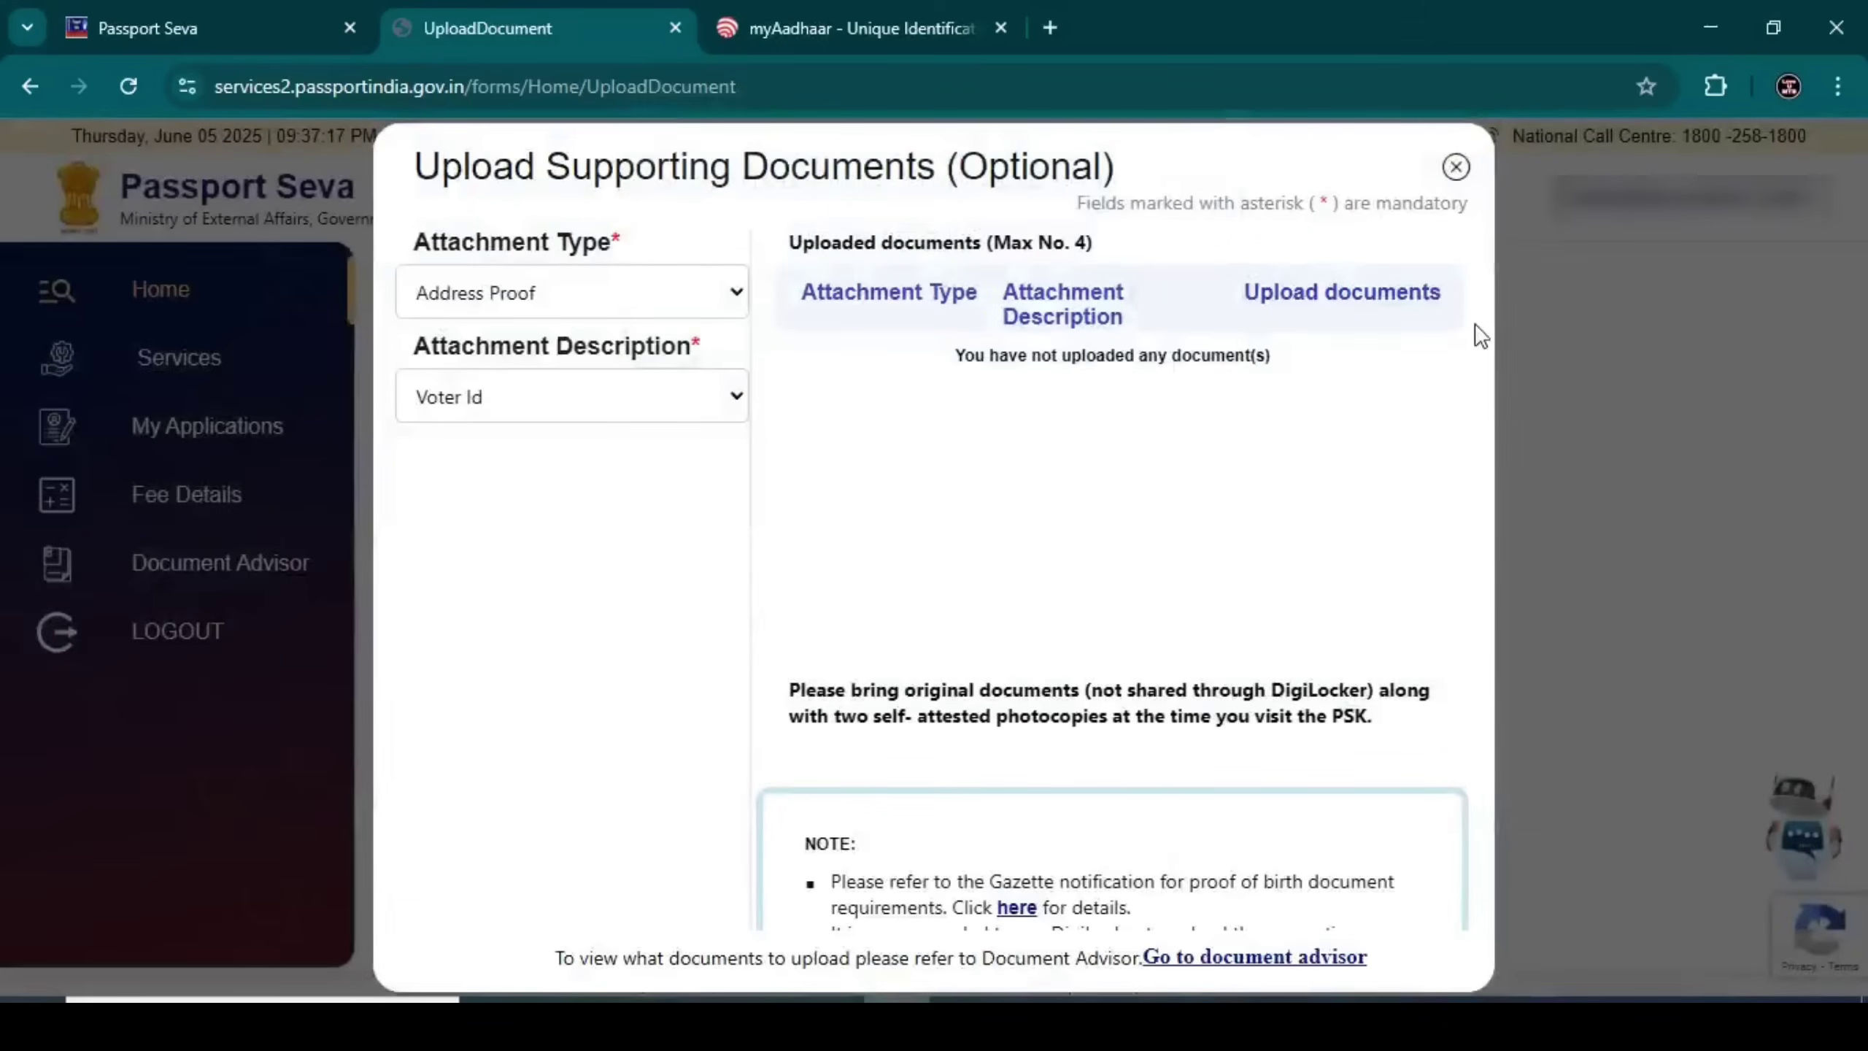
click(1456, 168)
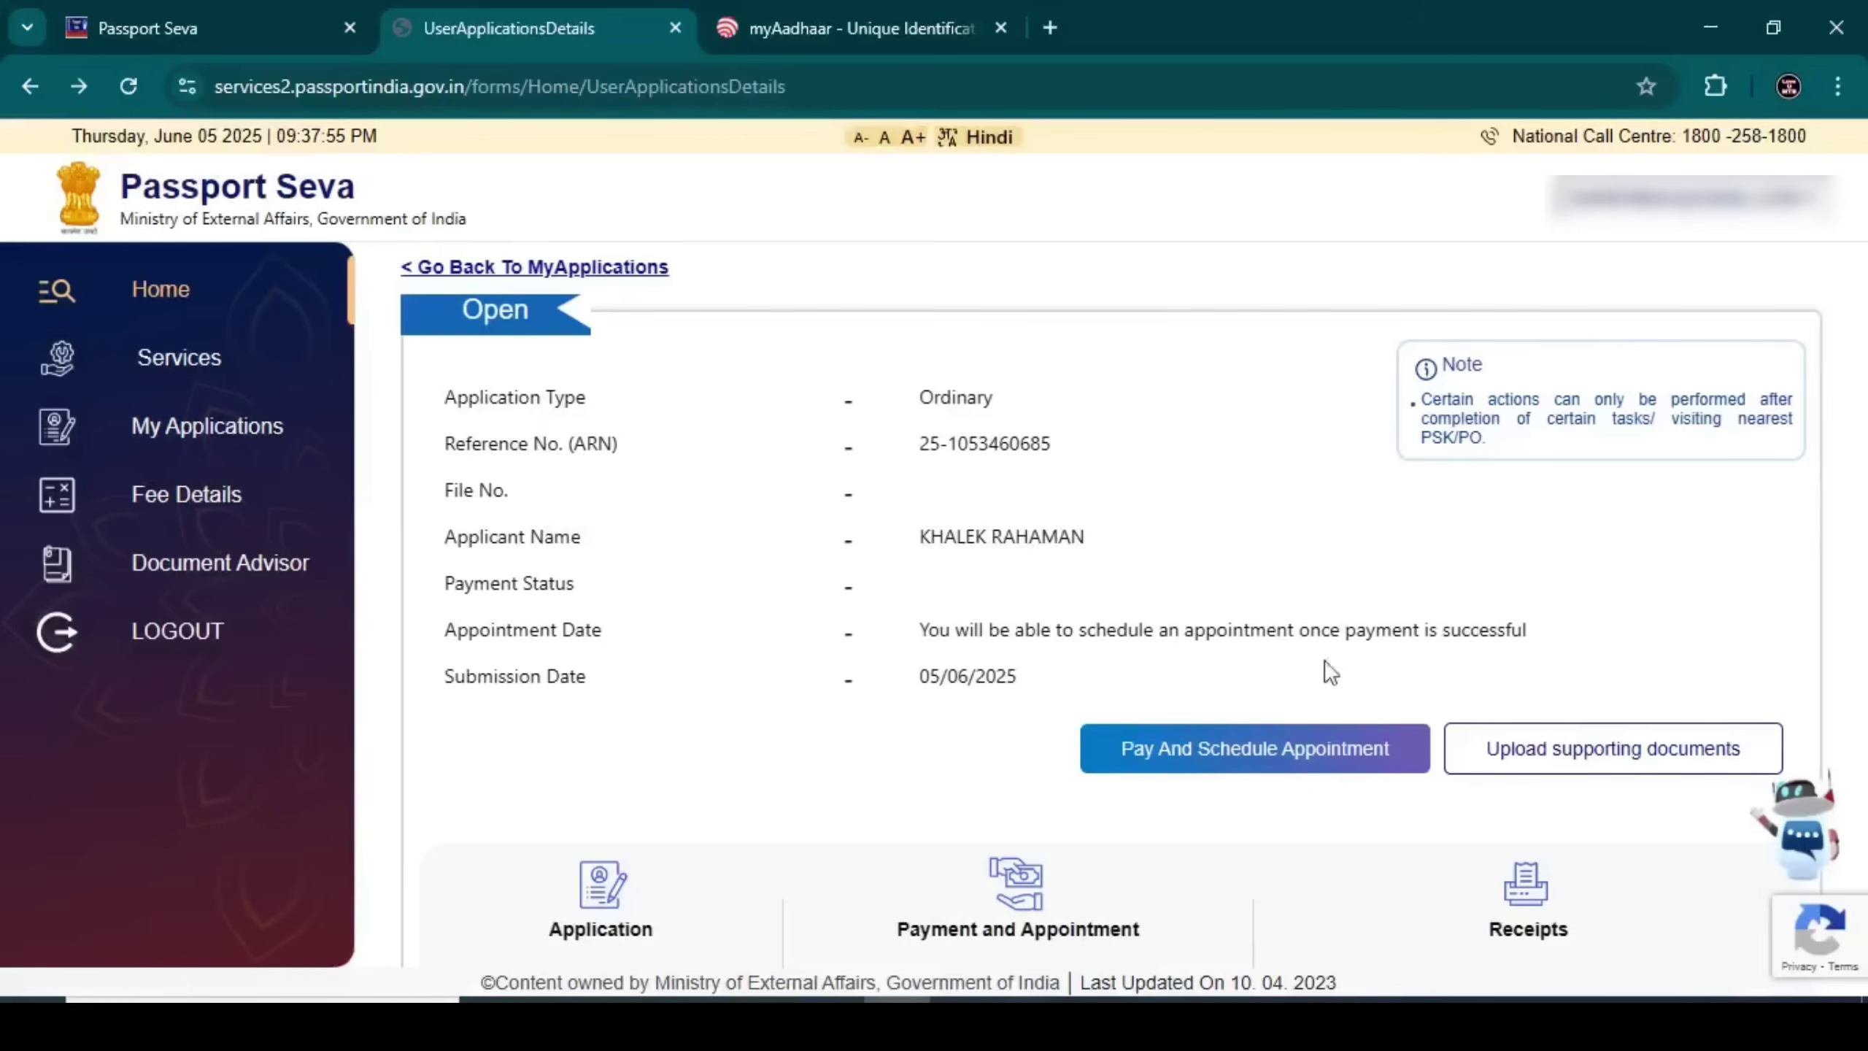
Start Pay And Schedule Appointment and choose POPSK Coochbehar as the appointment centre
click(1187, 769)
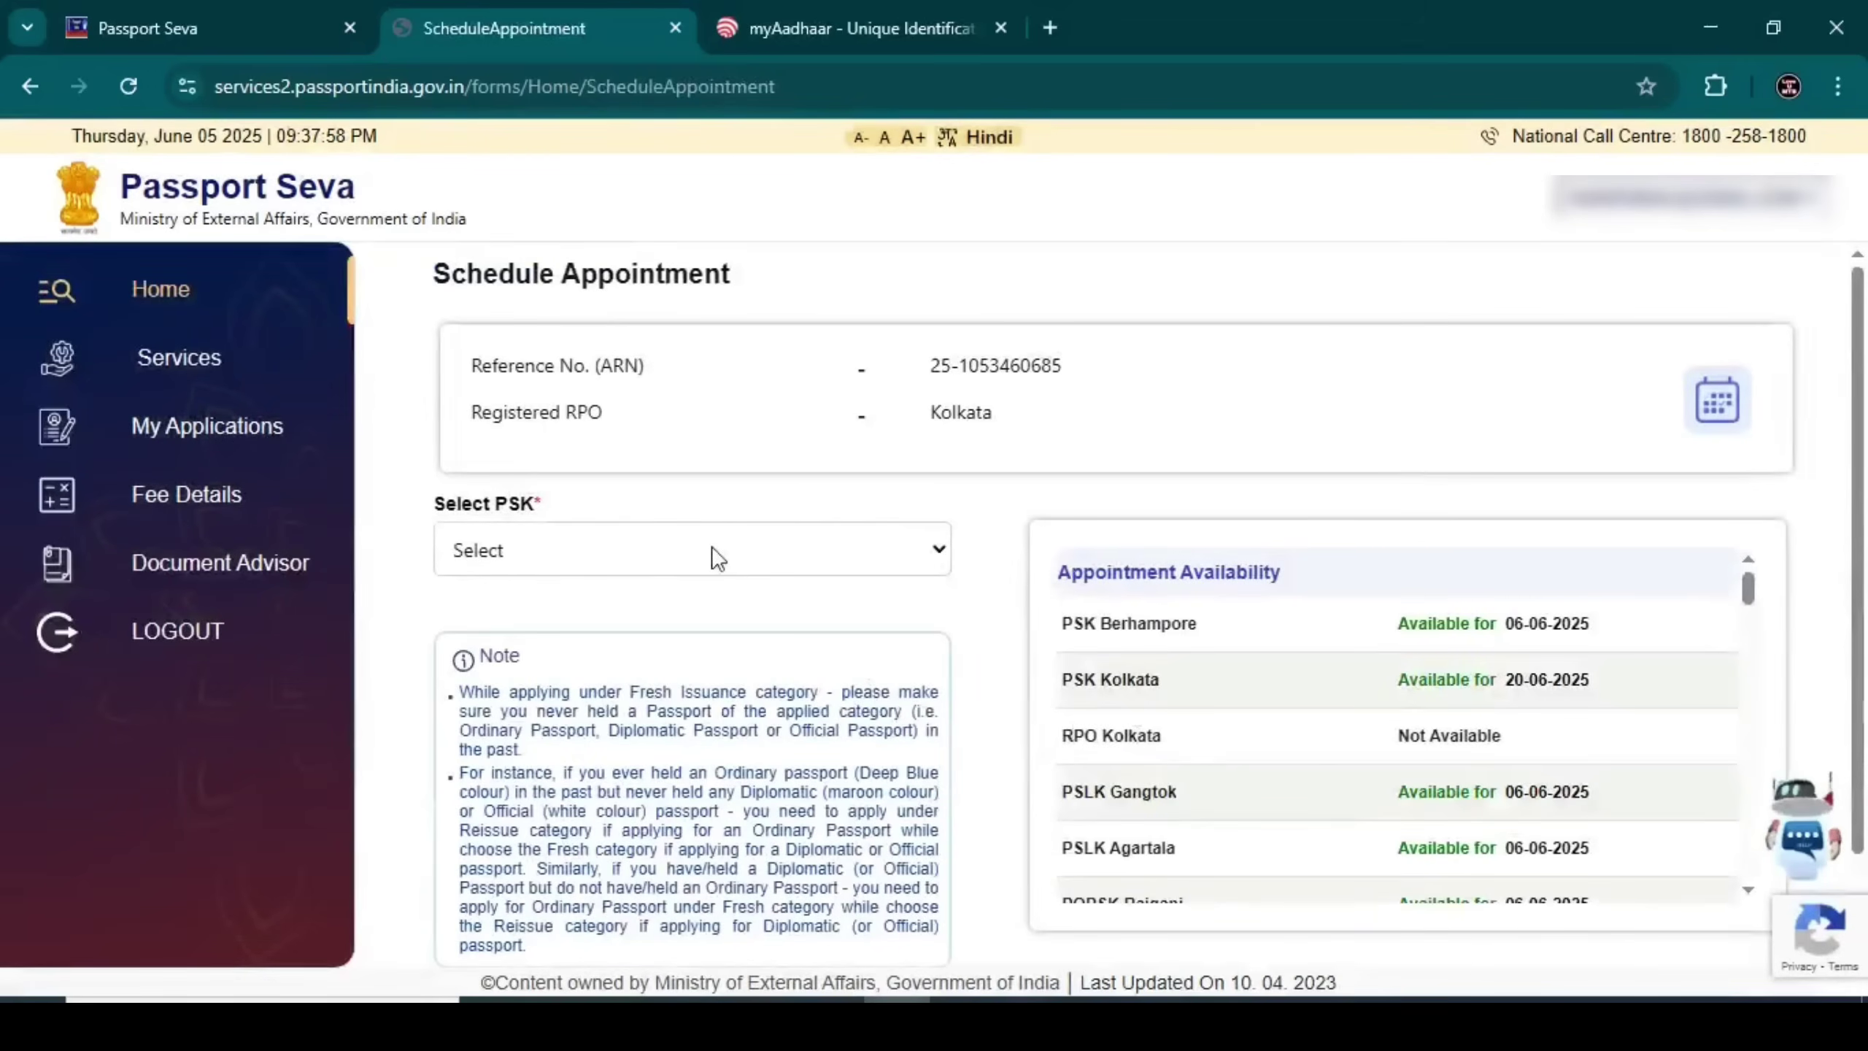
click(660, 550)
scroll(589, 310, down, 5)
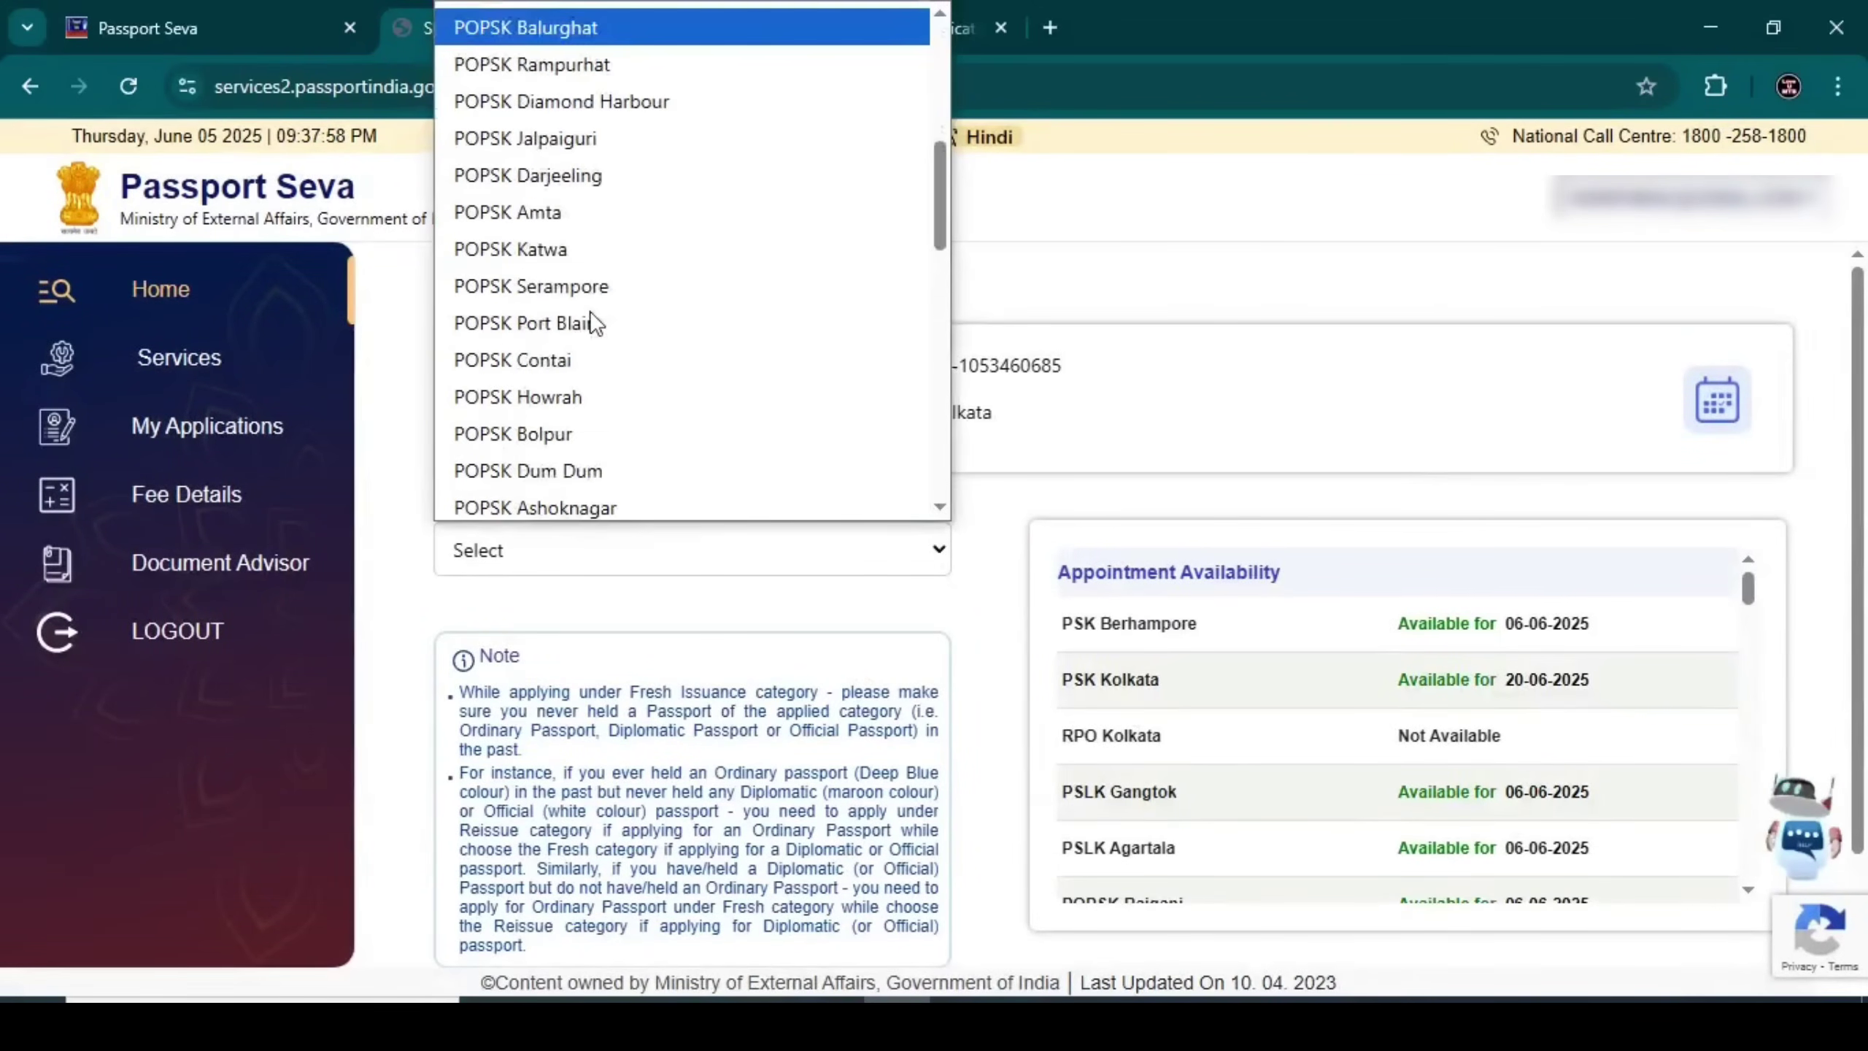
scroll(584, 303, down, 3)
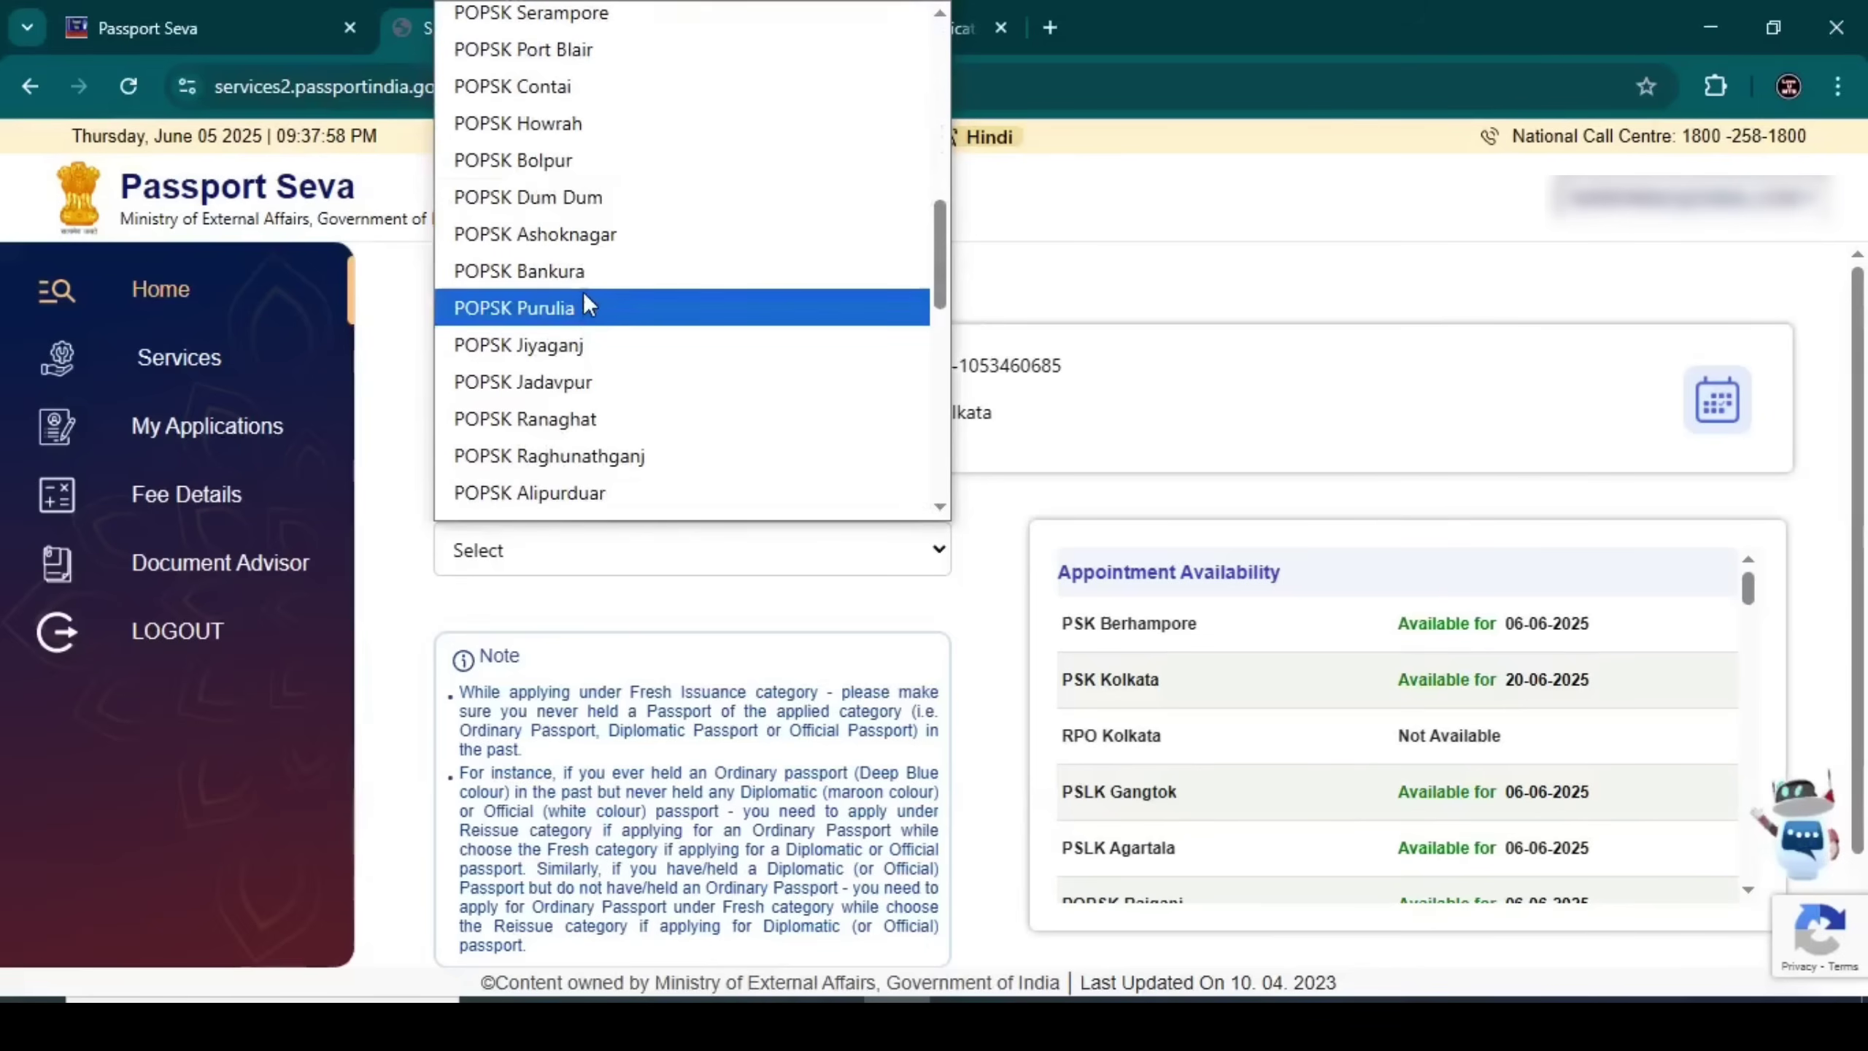
scroll(584, 304, down, 3)
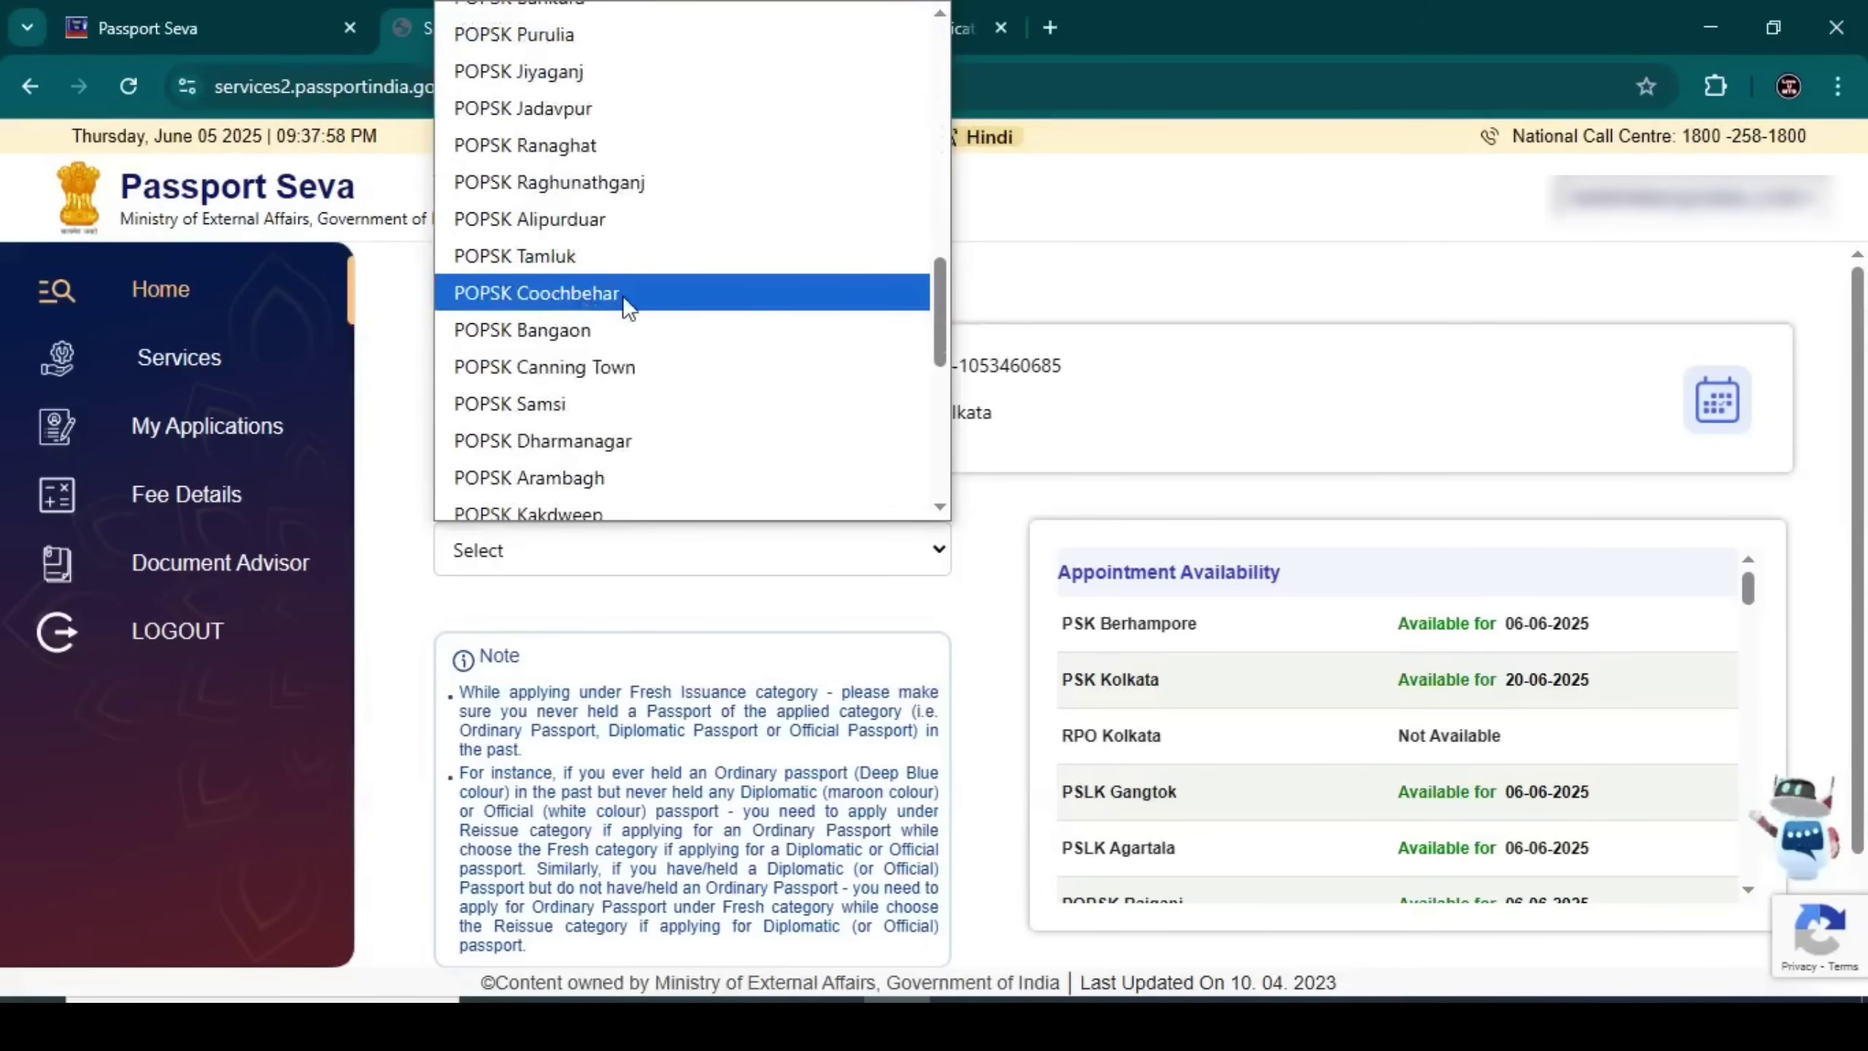
click(622, 295)
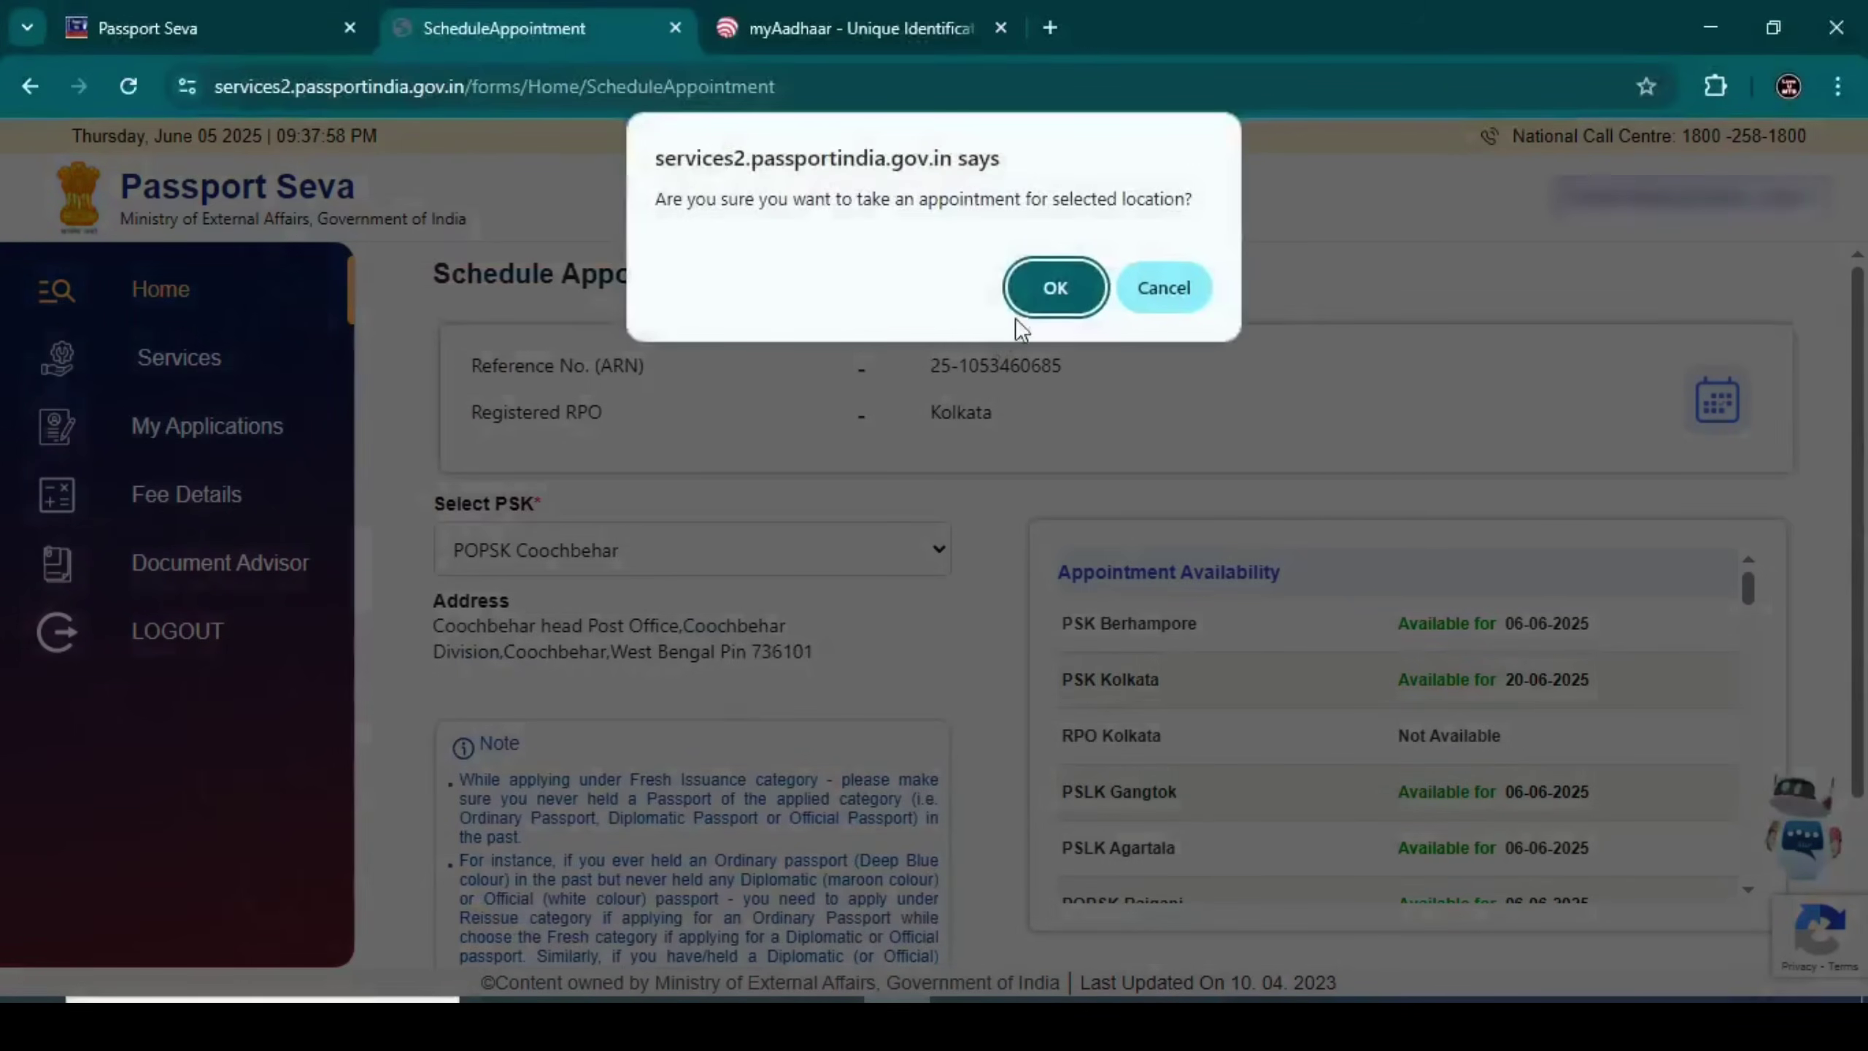
click(1039, 286)
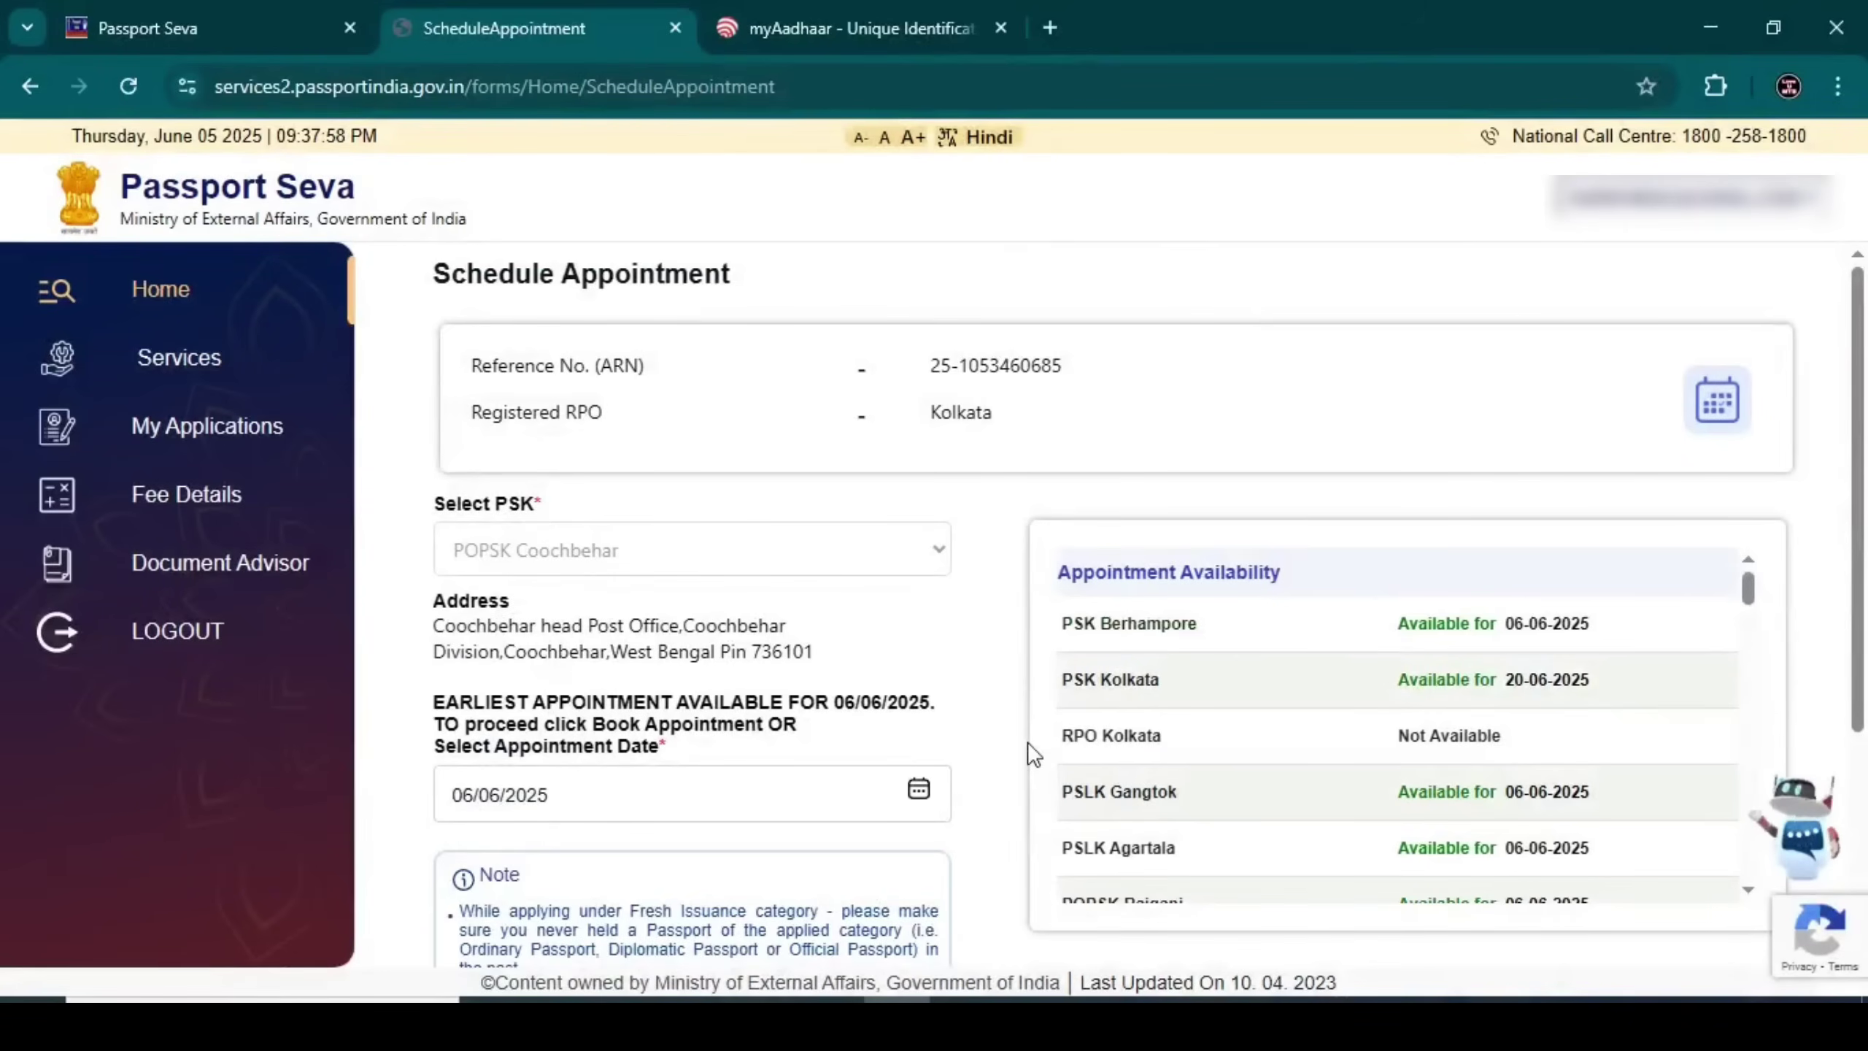
Set the appointment date to 09/06/2025 and proceed to Make Payment
click(918, 786)
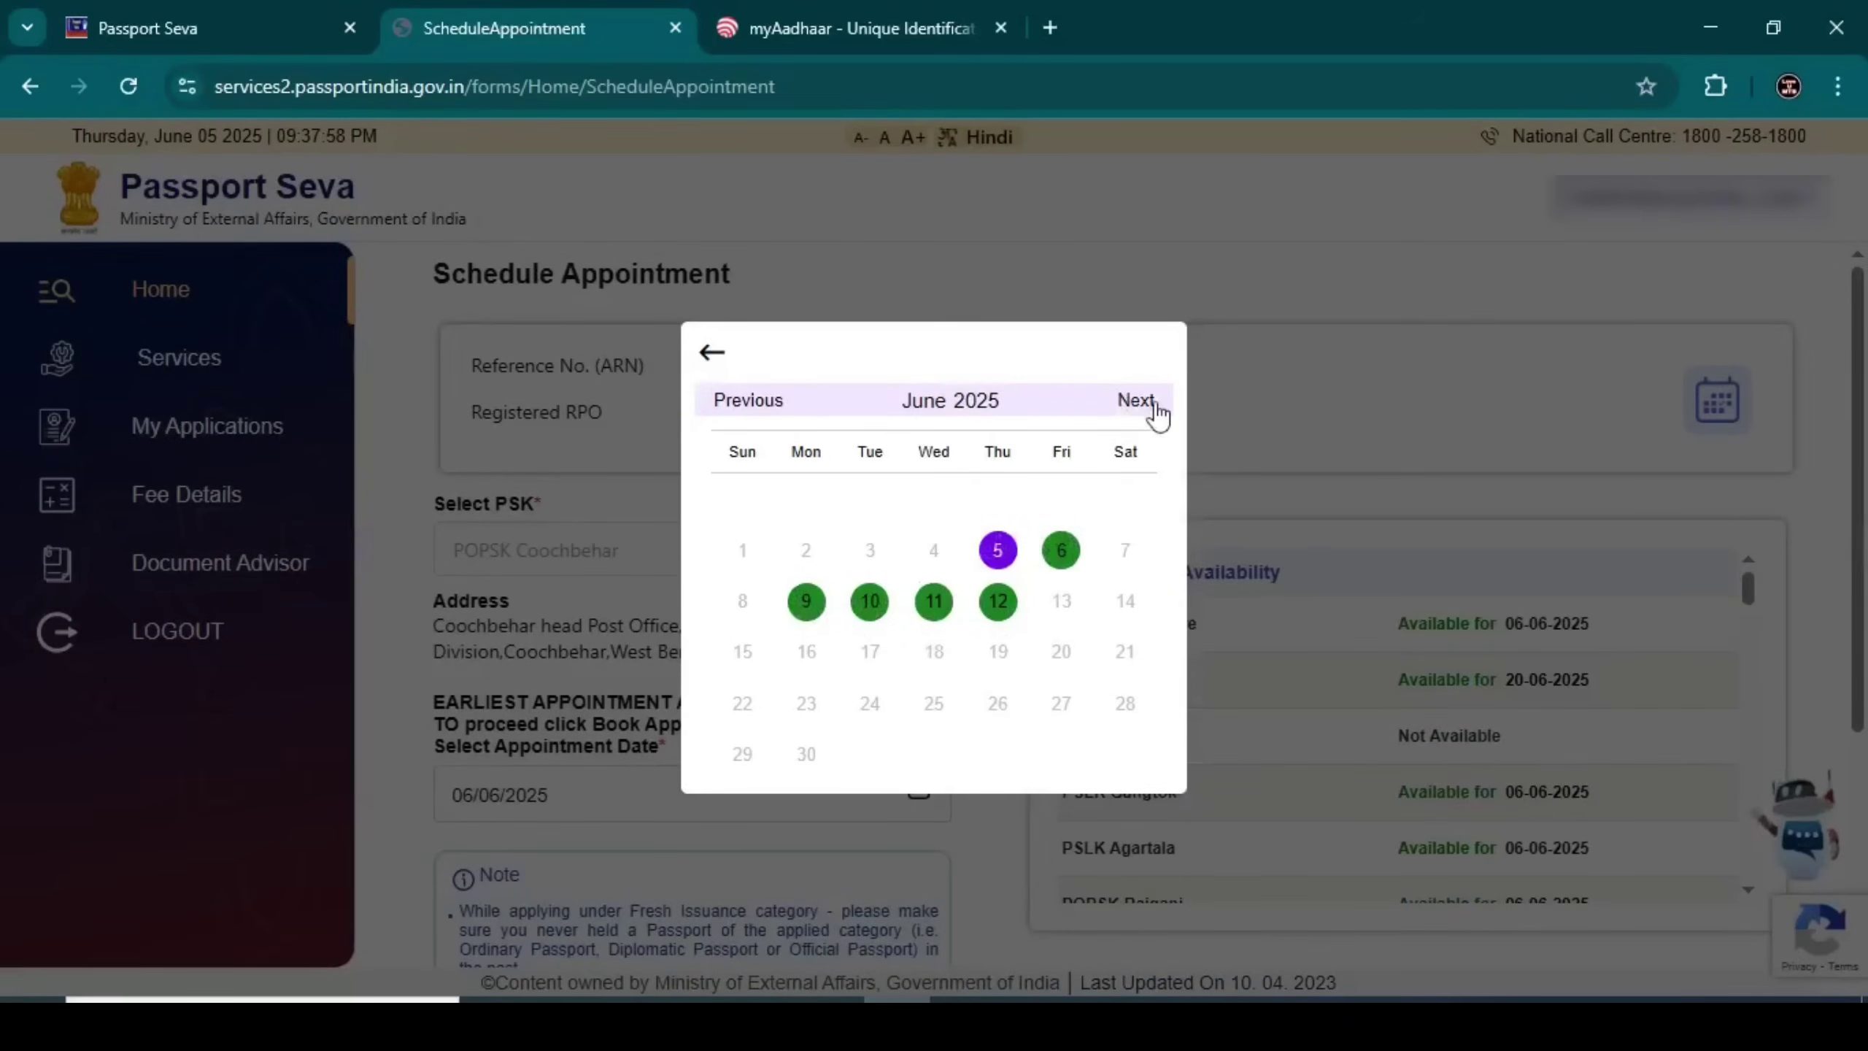
click(712, 353)
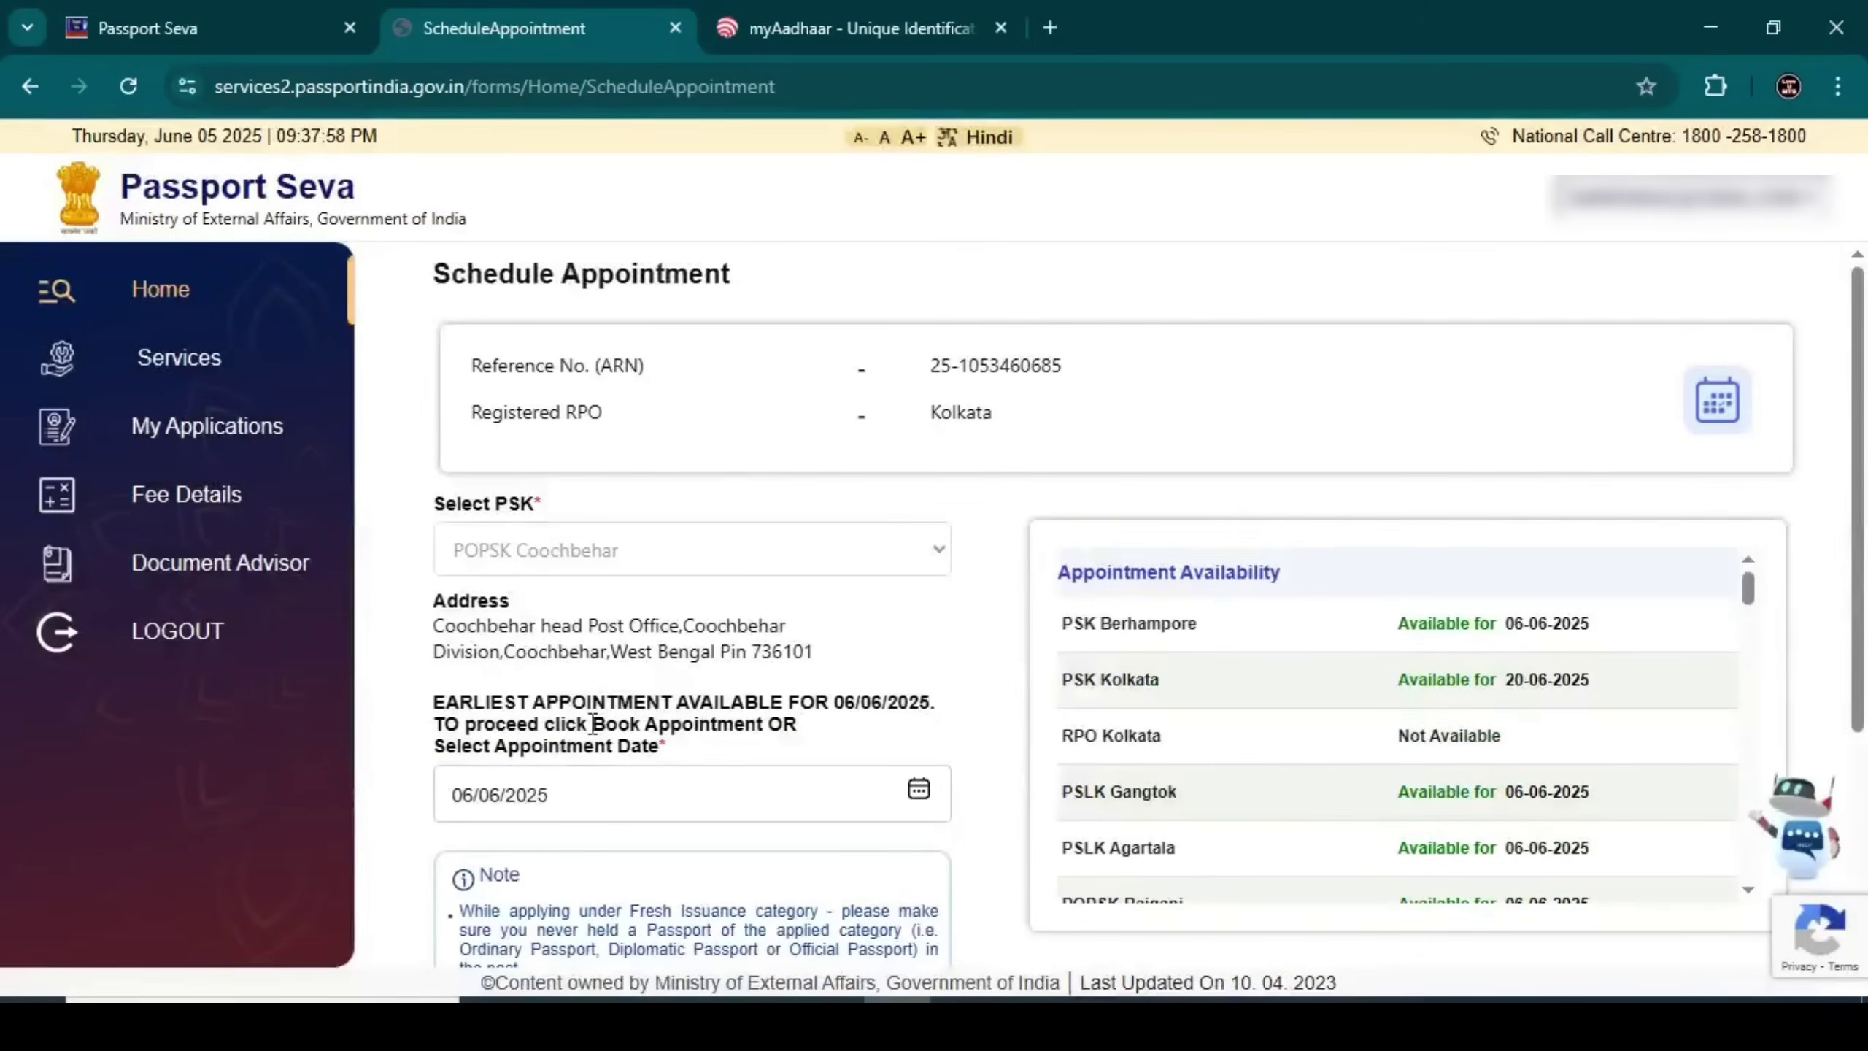
click(919, 789)
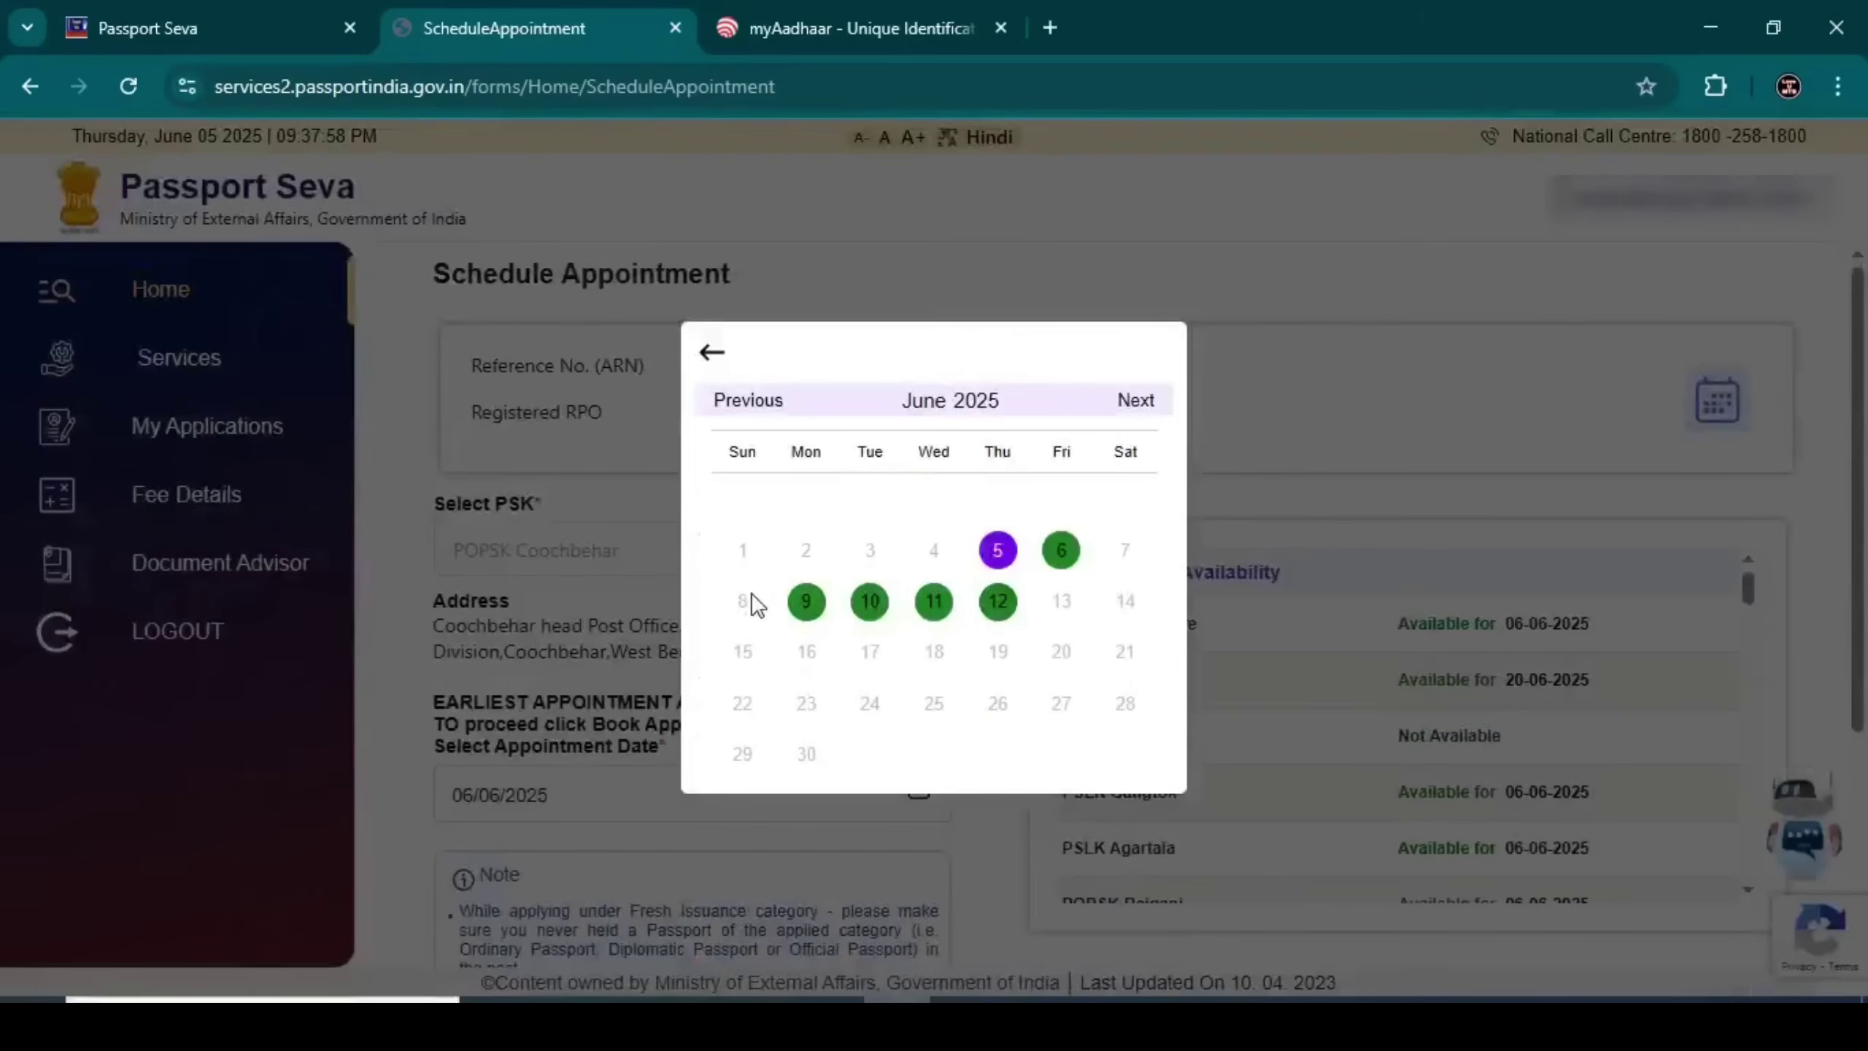
click(805, 602)
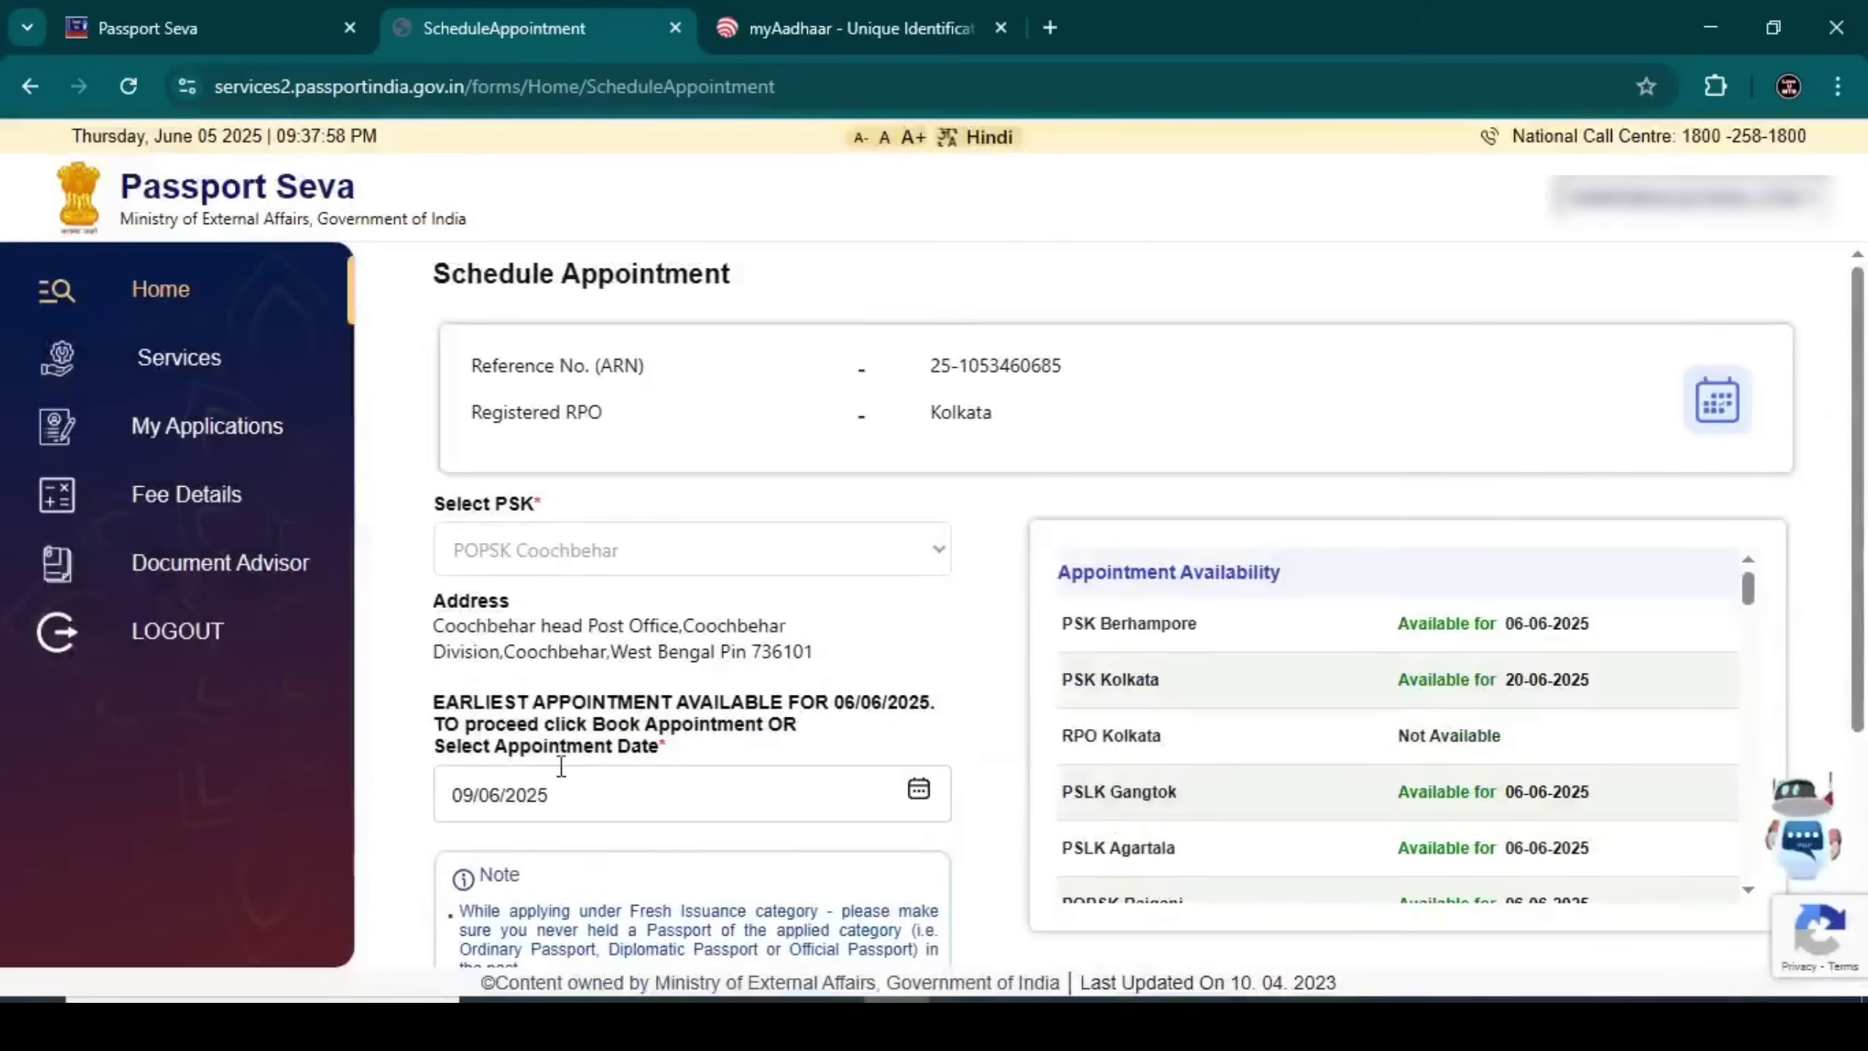
scroll(833, 673, down, 4)
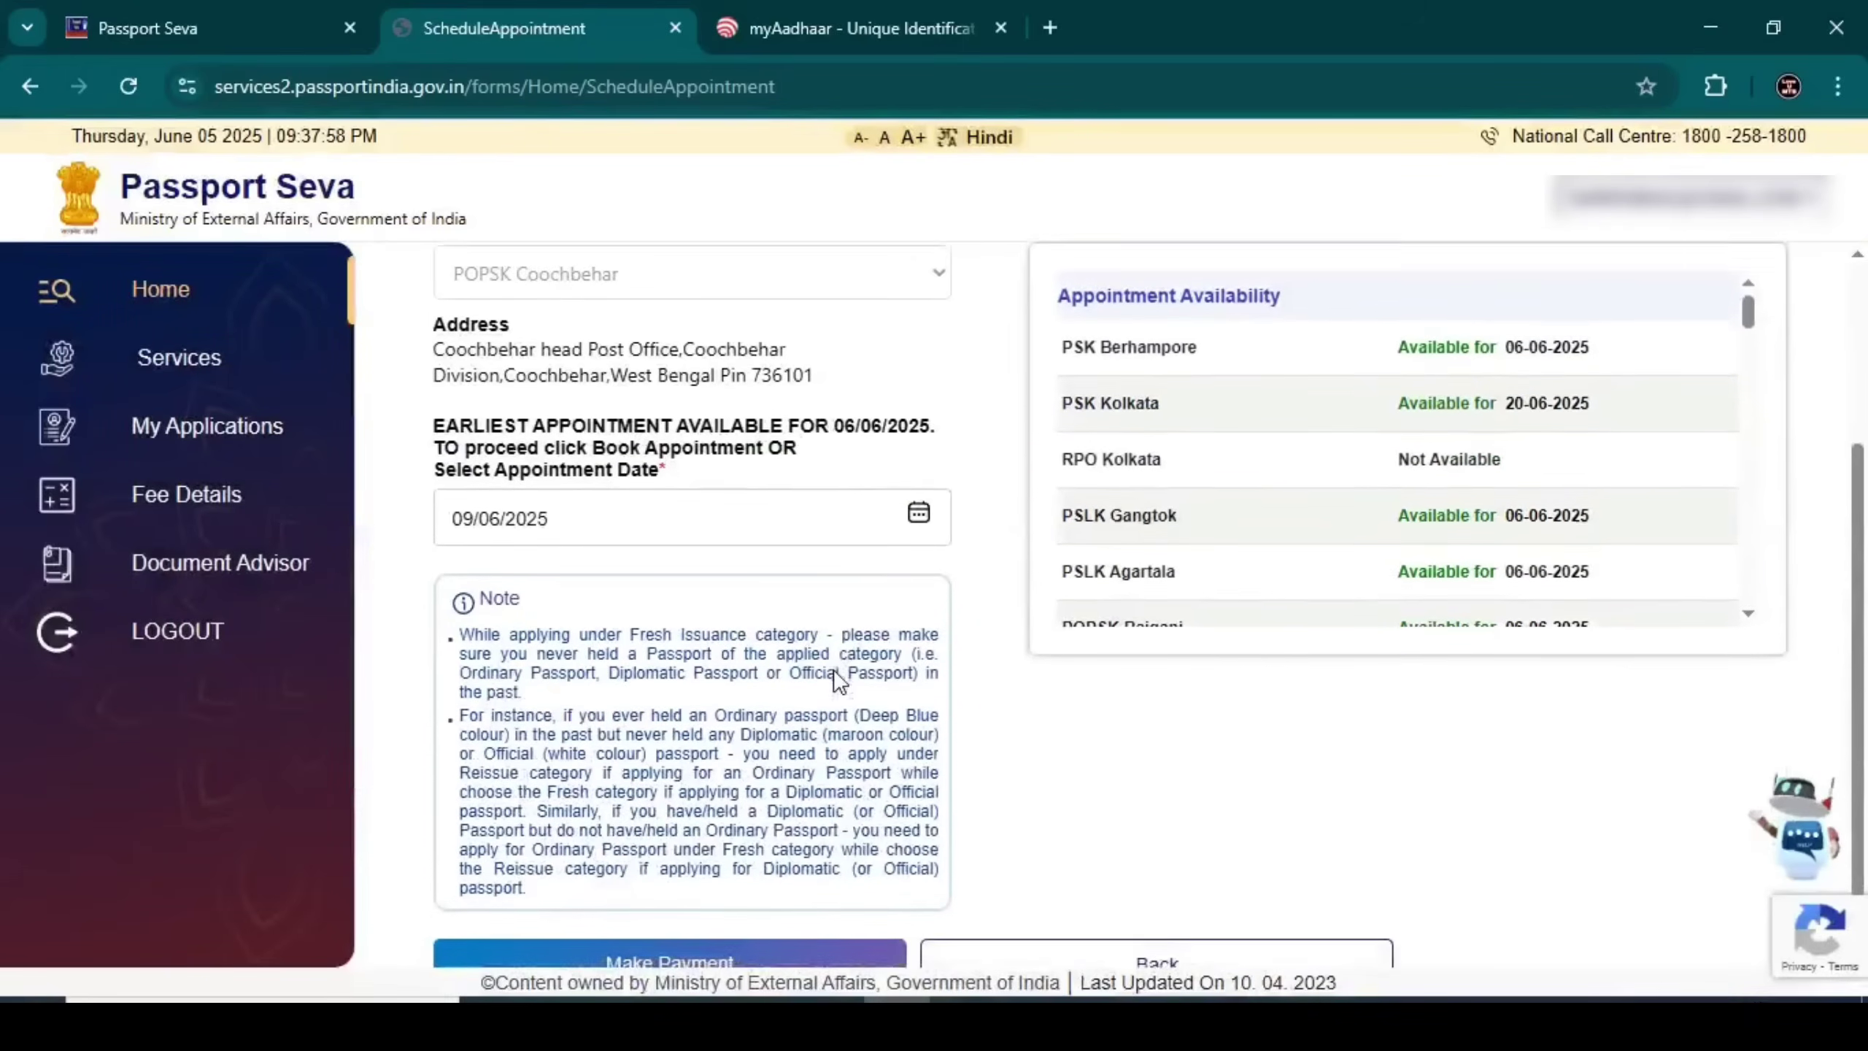
click(781, 920)
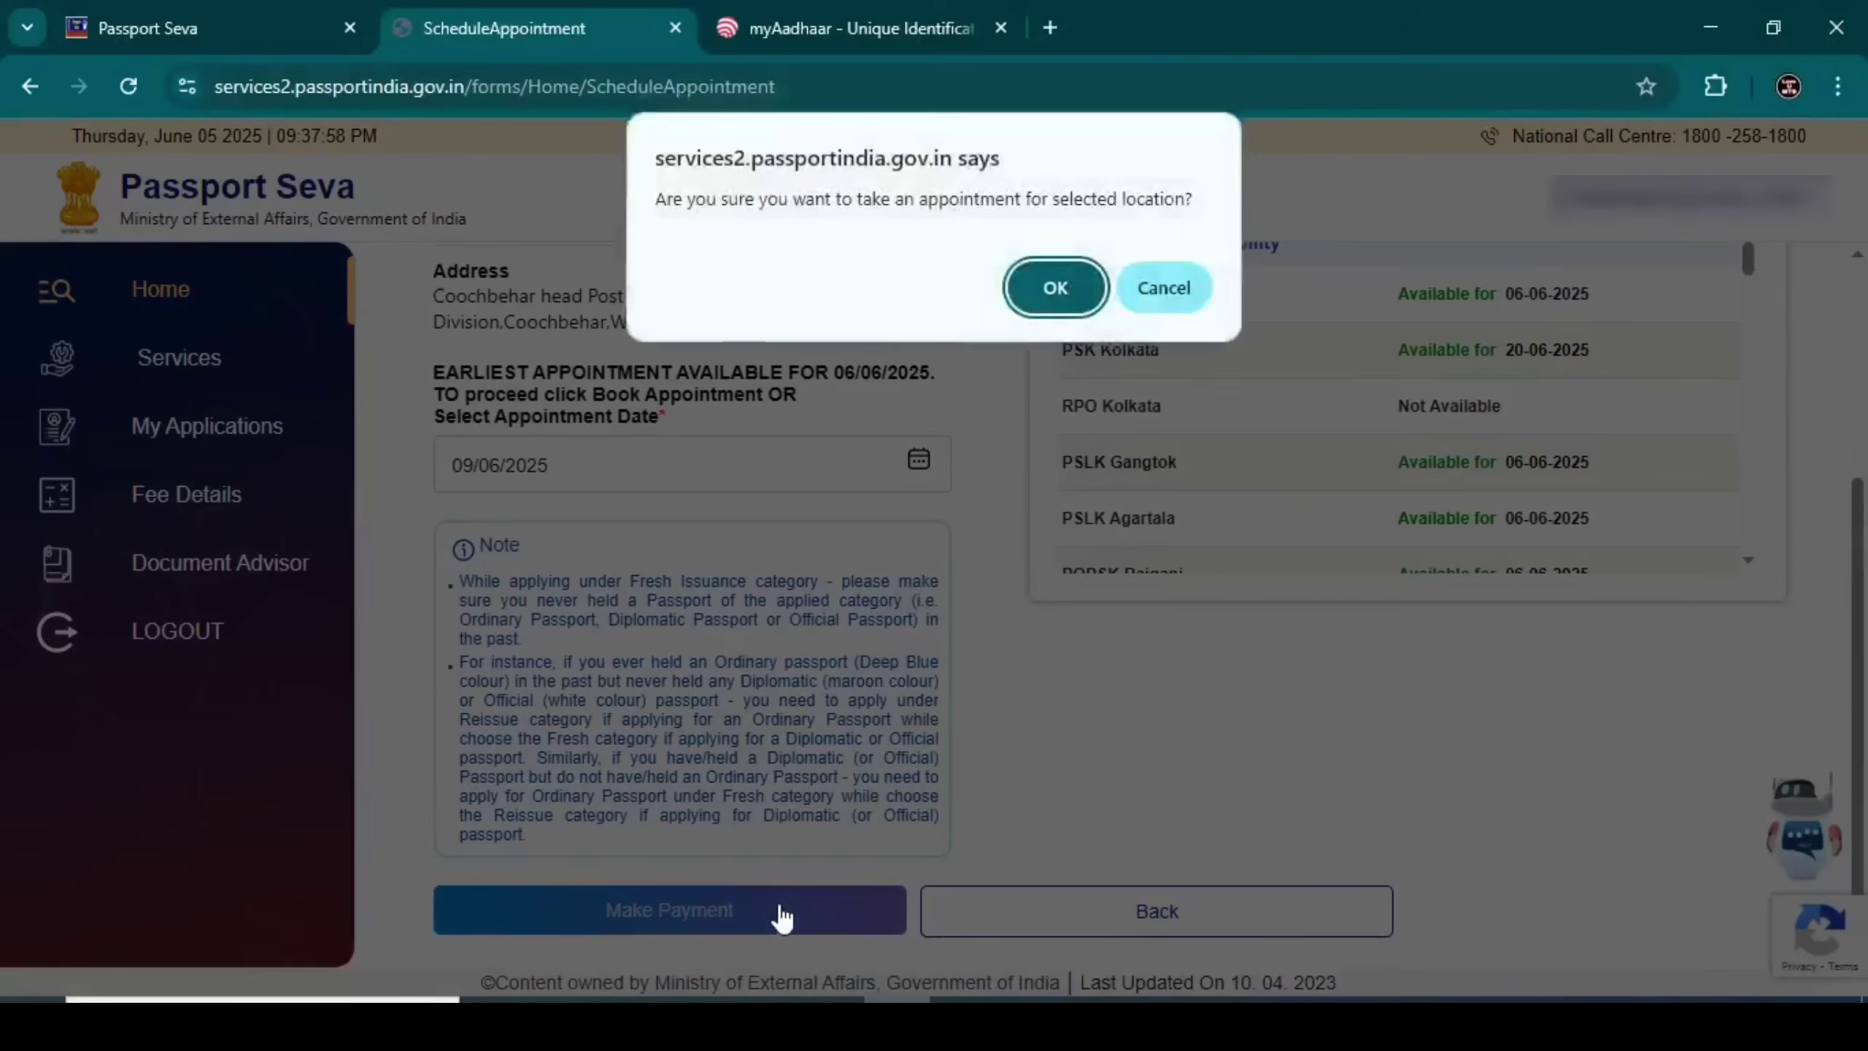
Confirm the appointment and pay the Rs 1500.00 fee through SBI ePay
click(1036, 284)
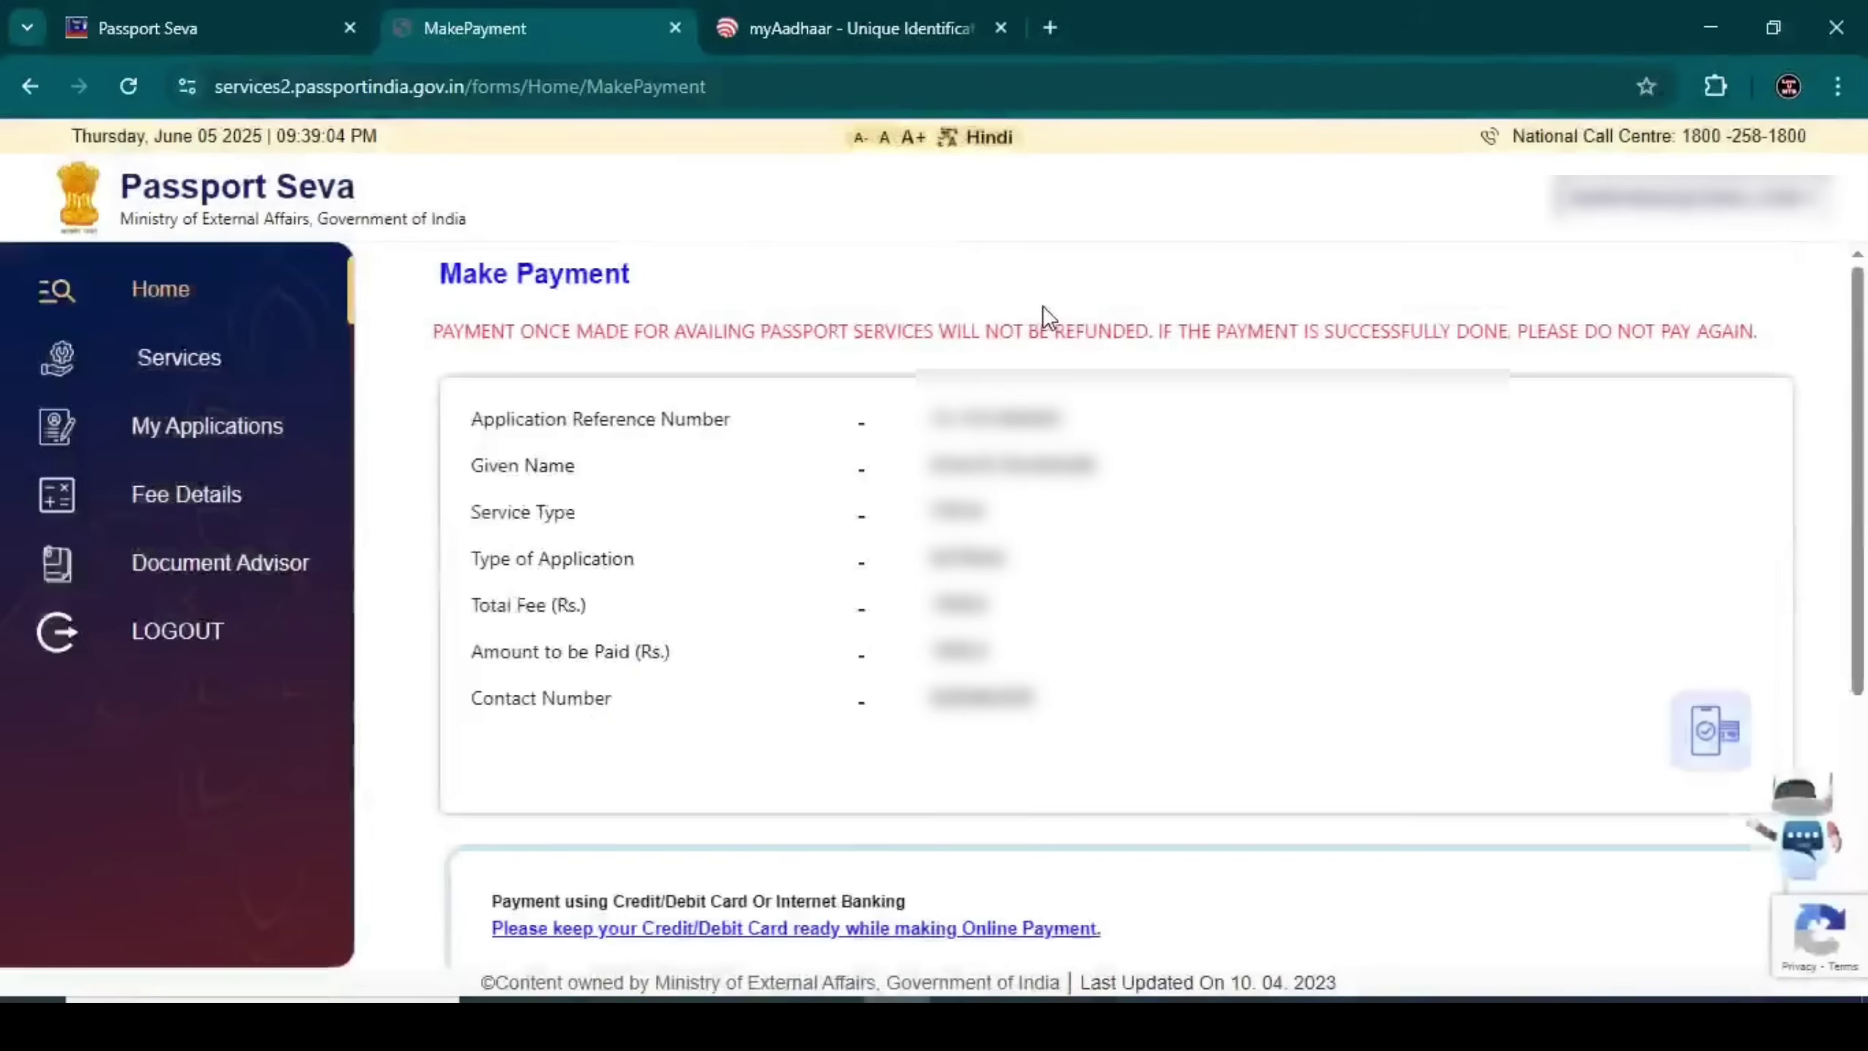
scroll(861, 624, down, 5)
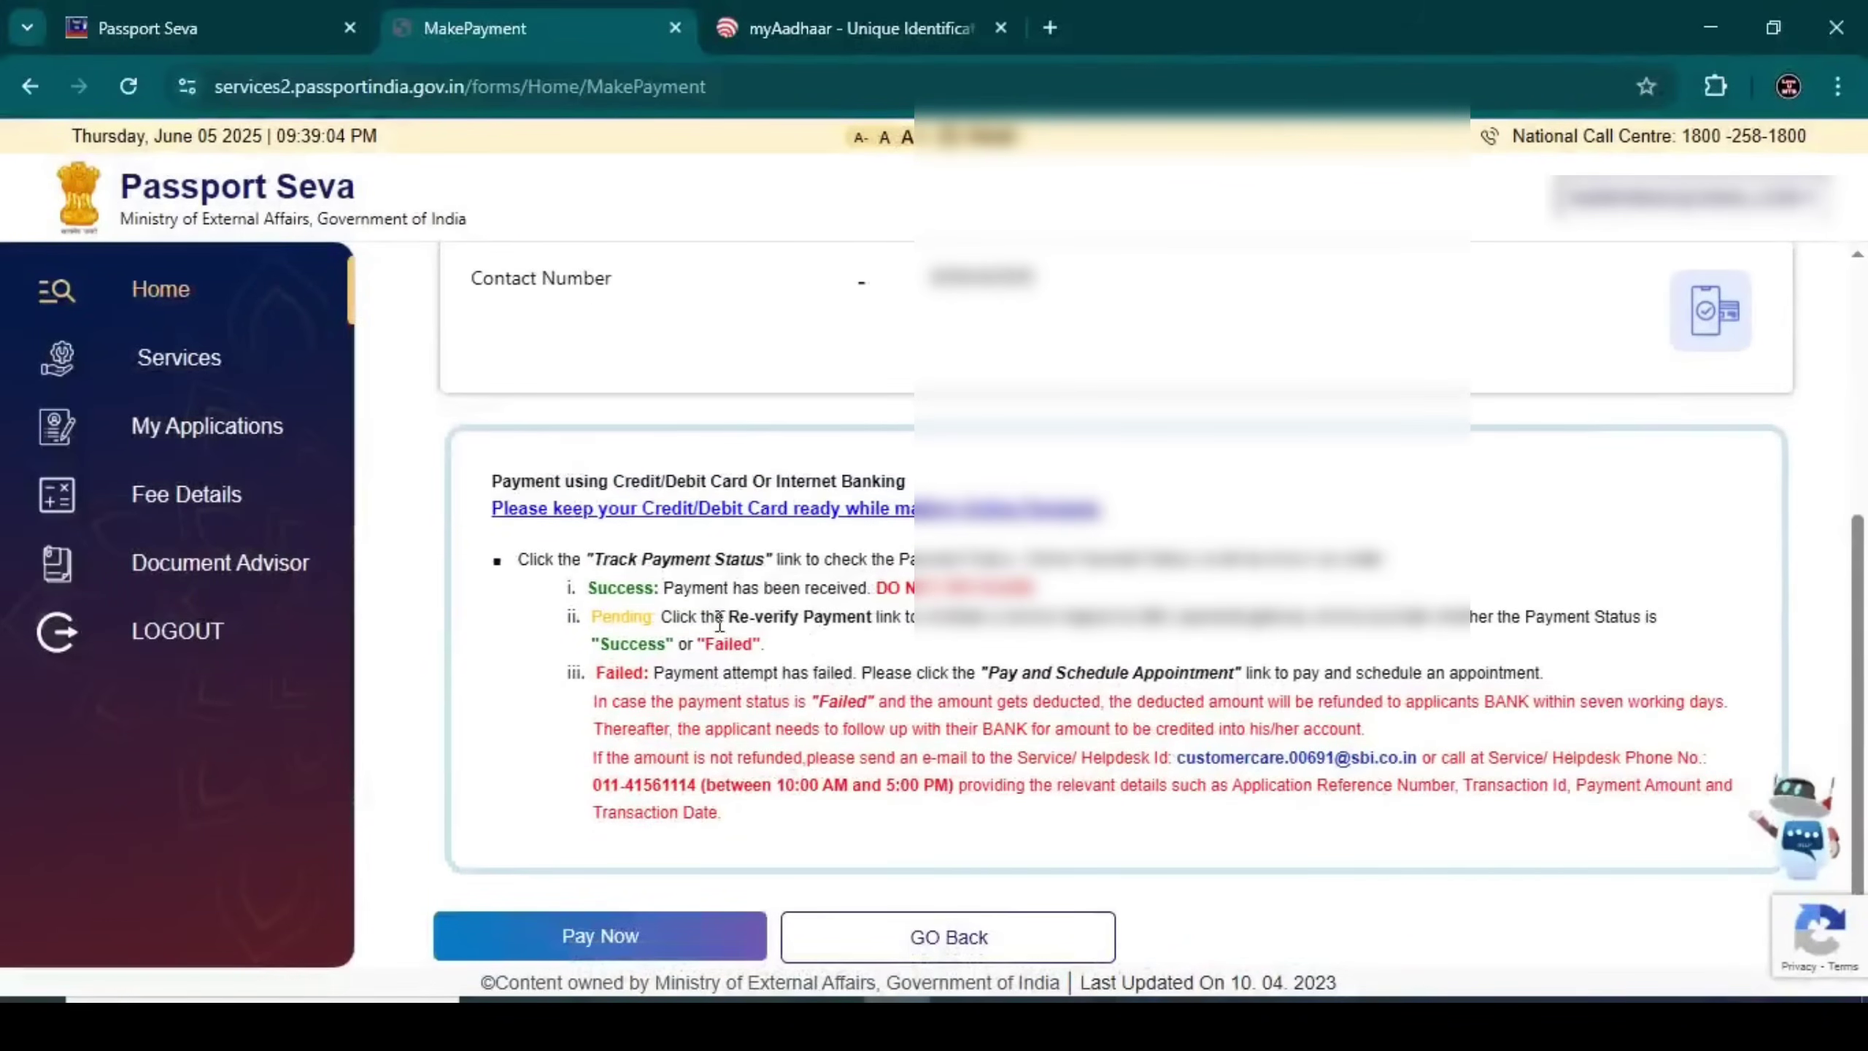
drag(519, 559, 1081, 587)
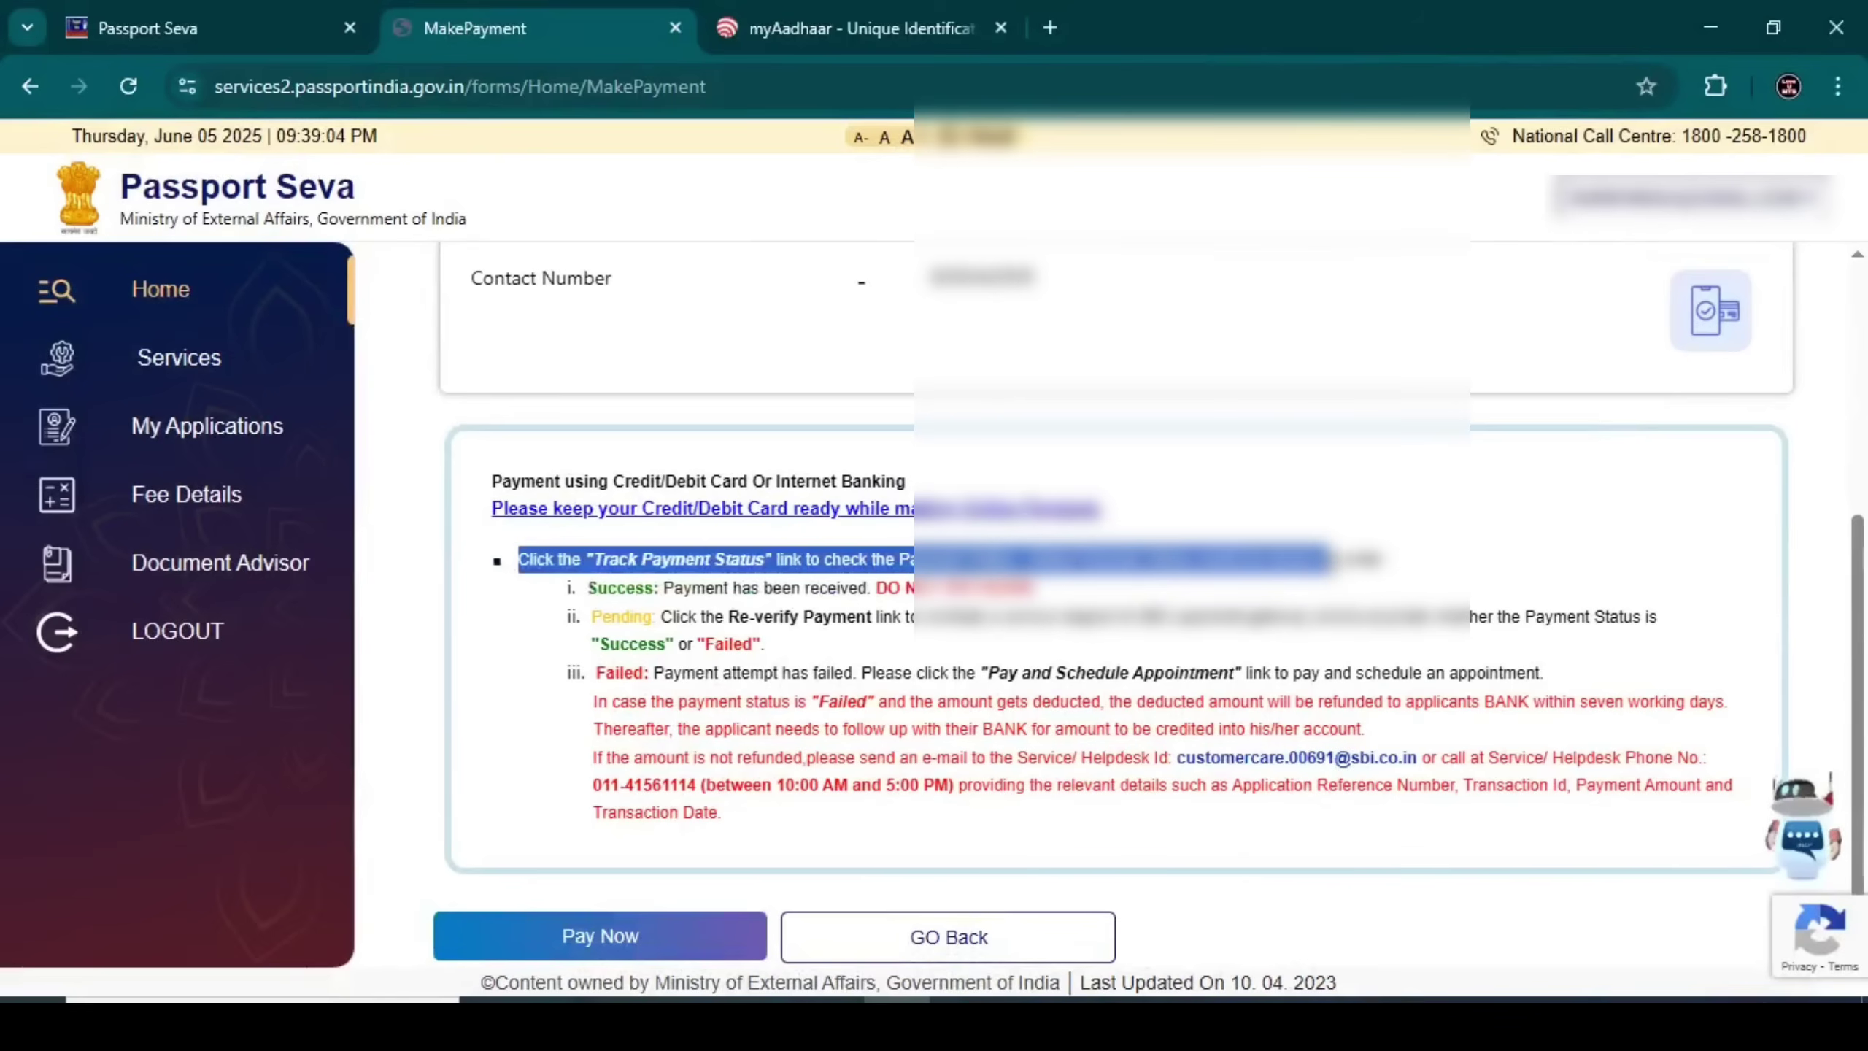
click(791, 624)
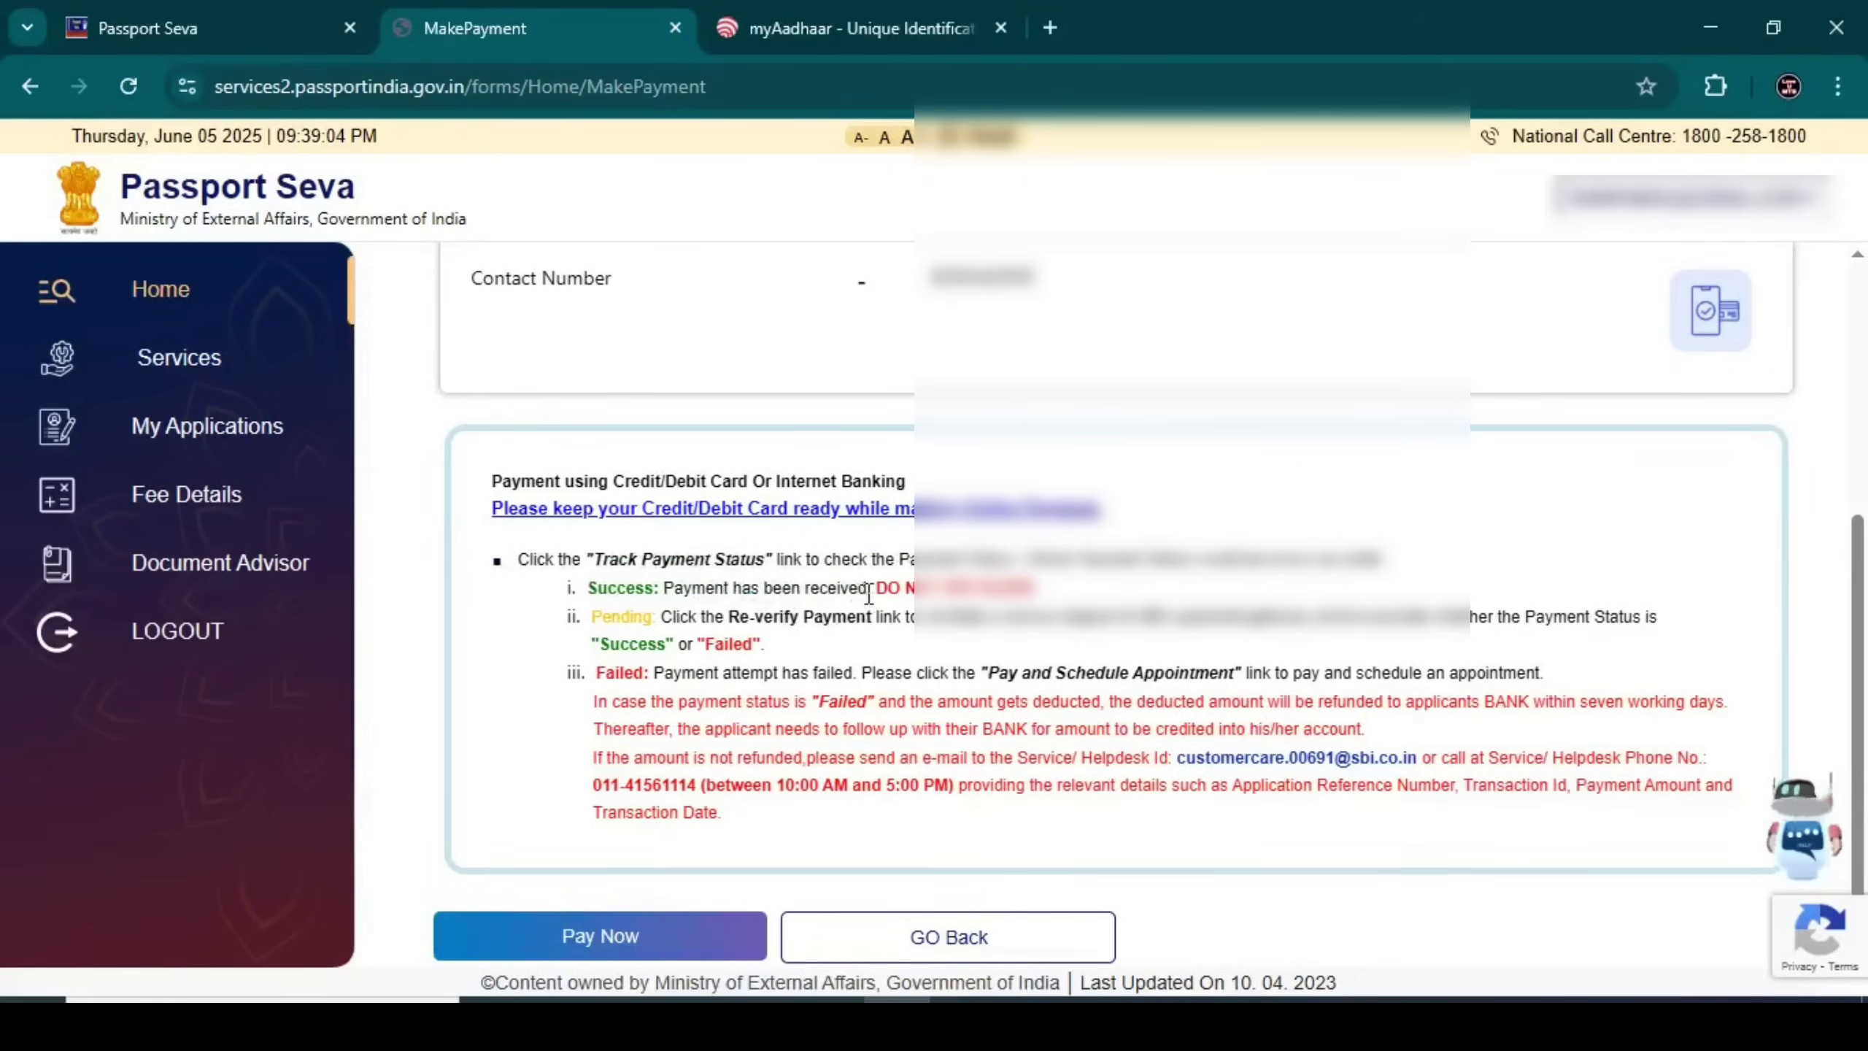
click(629, 936)
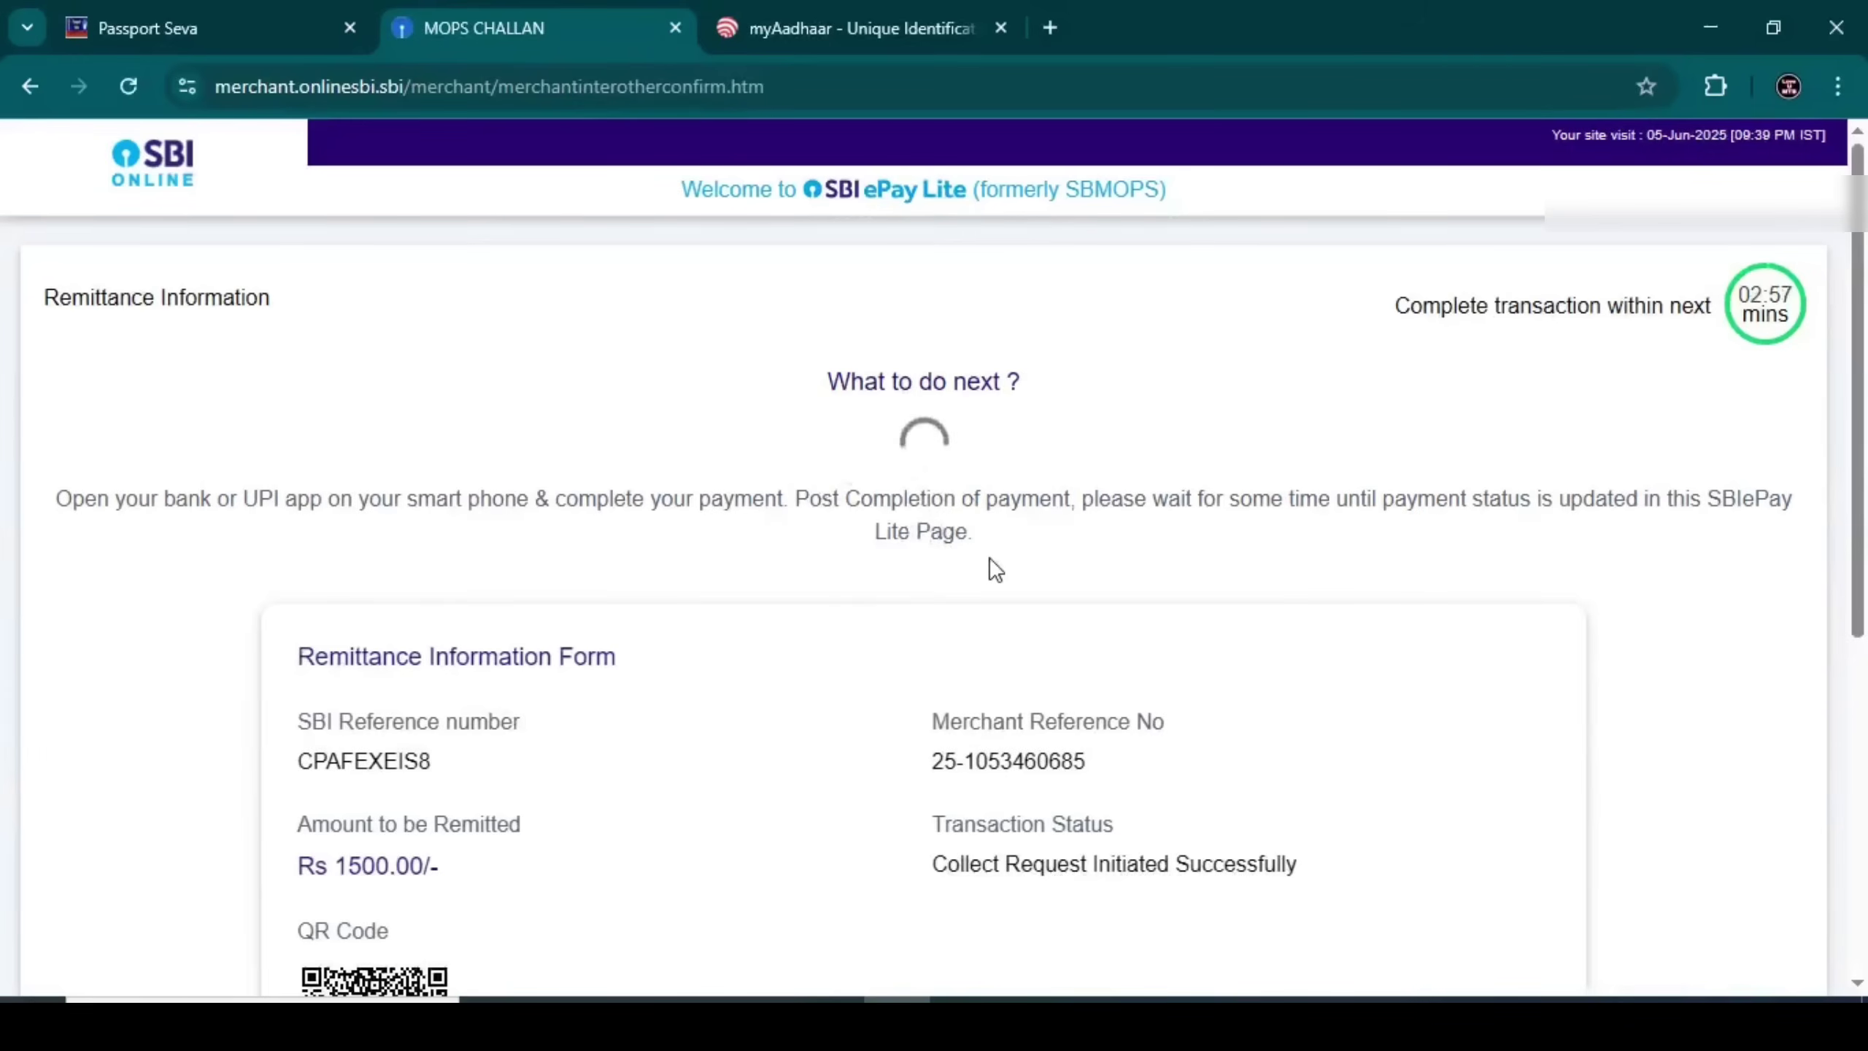
scroll(990, 557, down, 2)
scroll(989, 557, down, 4)
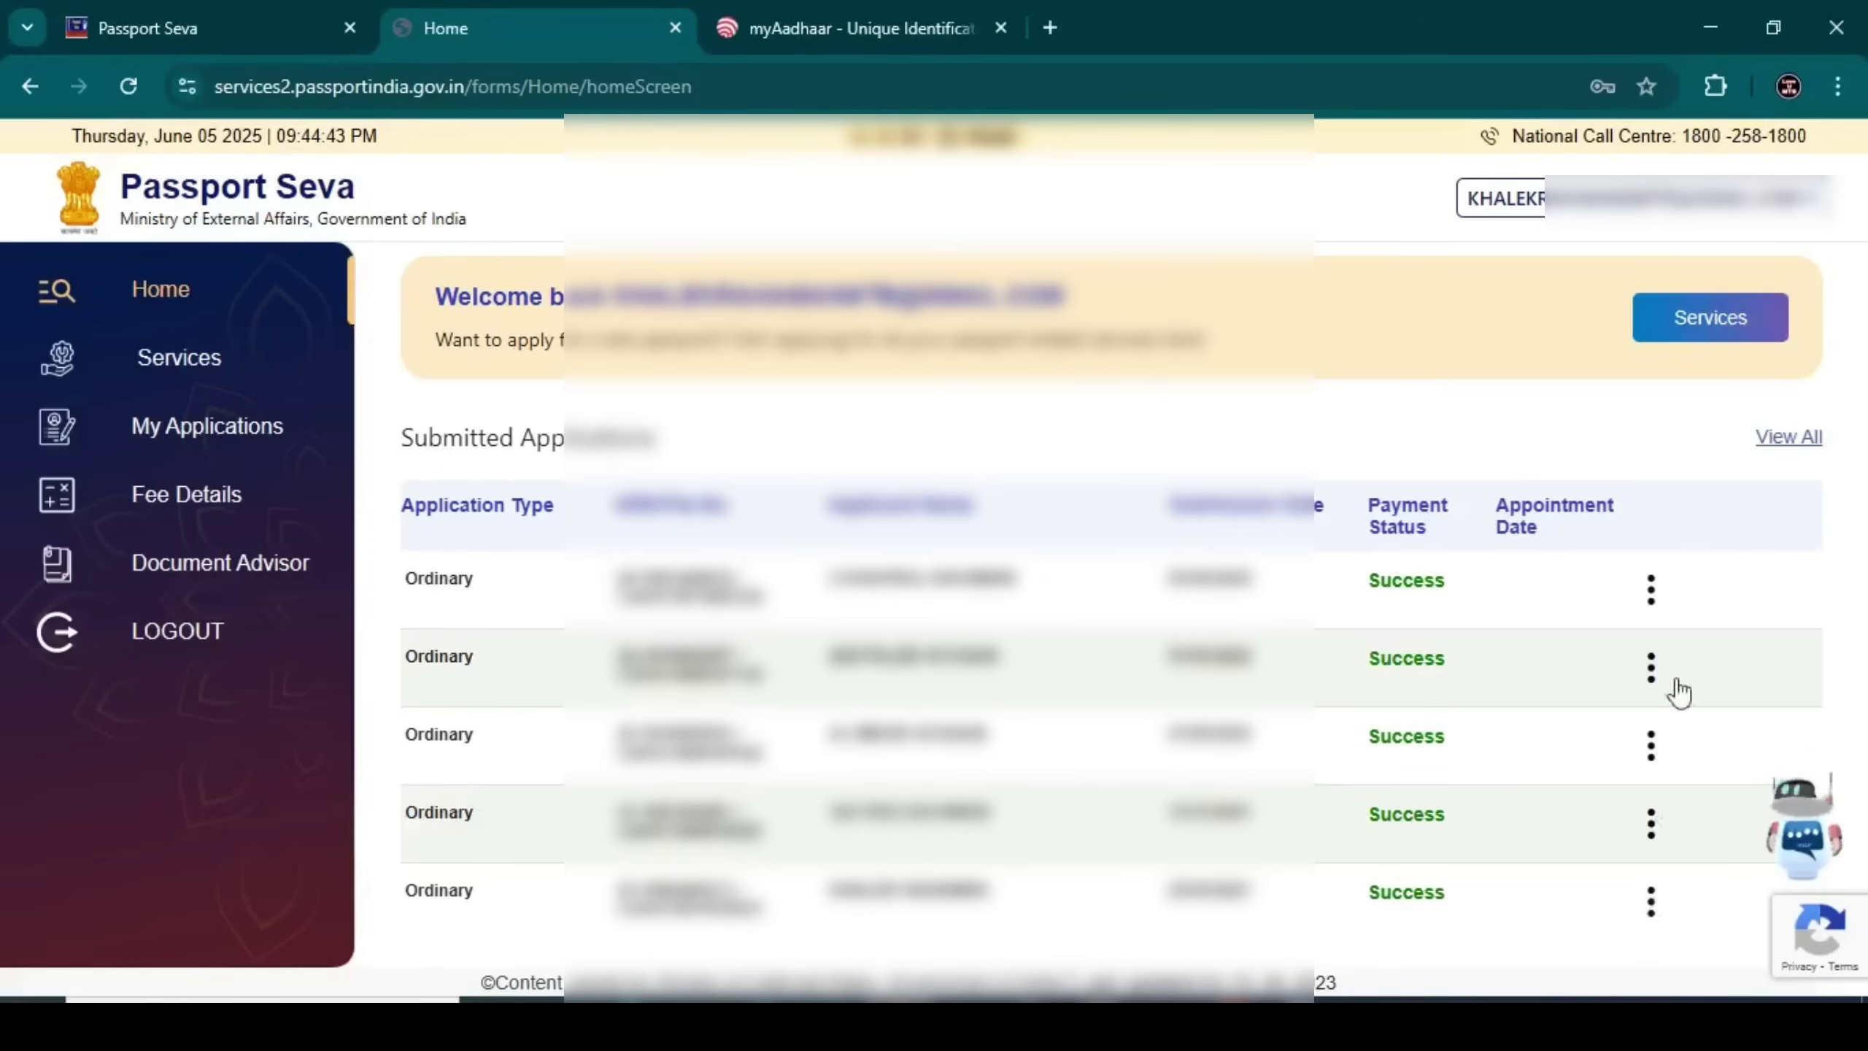
View the first submitted application's details and track its dispatched status
click(1651, 592)
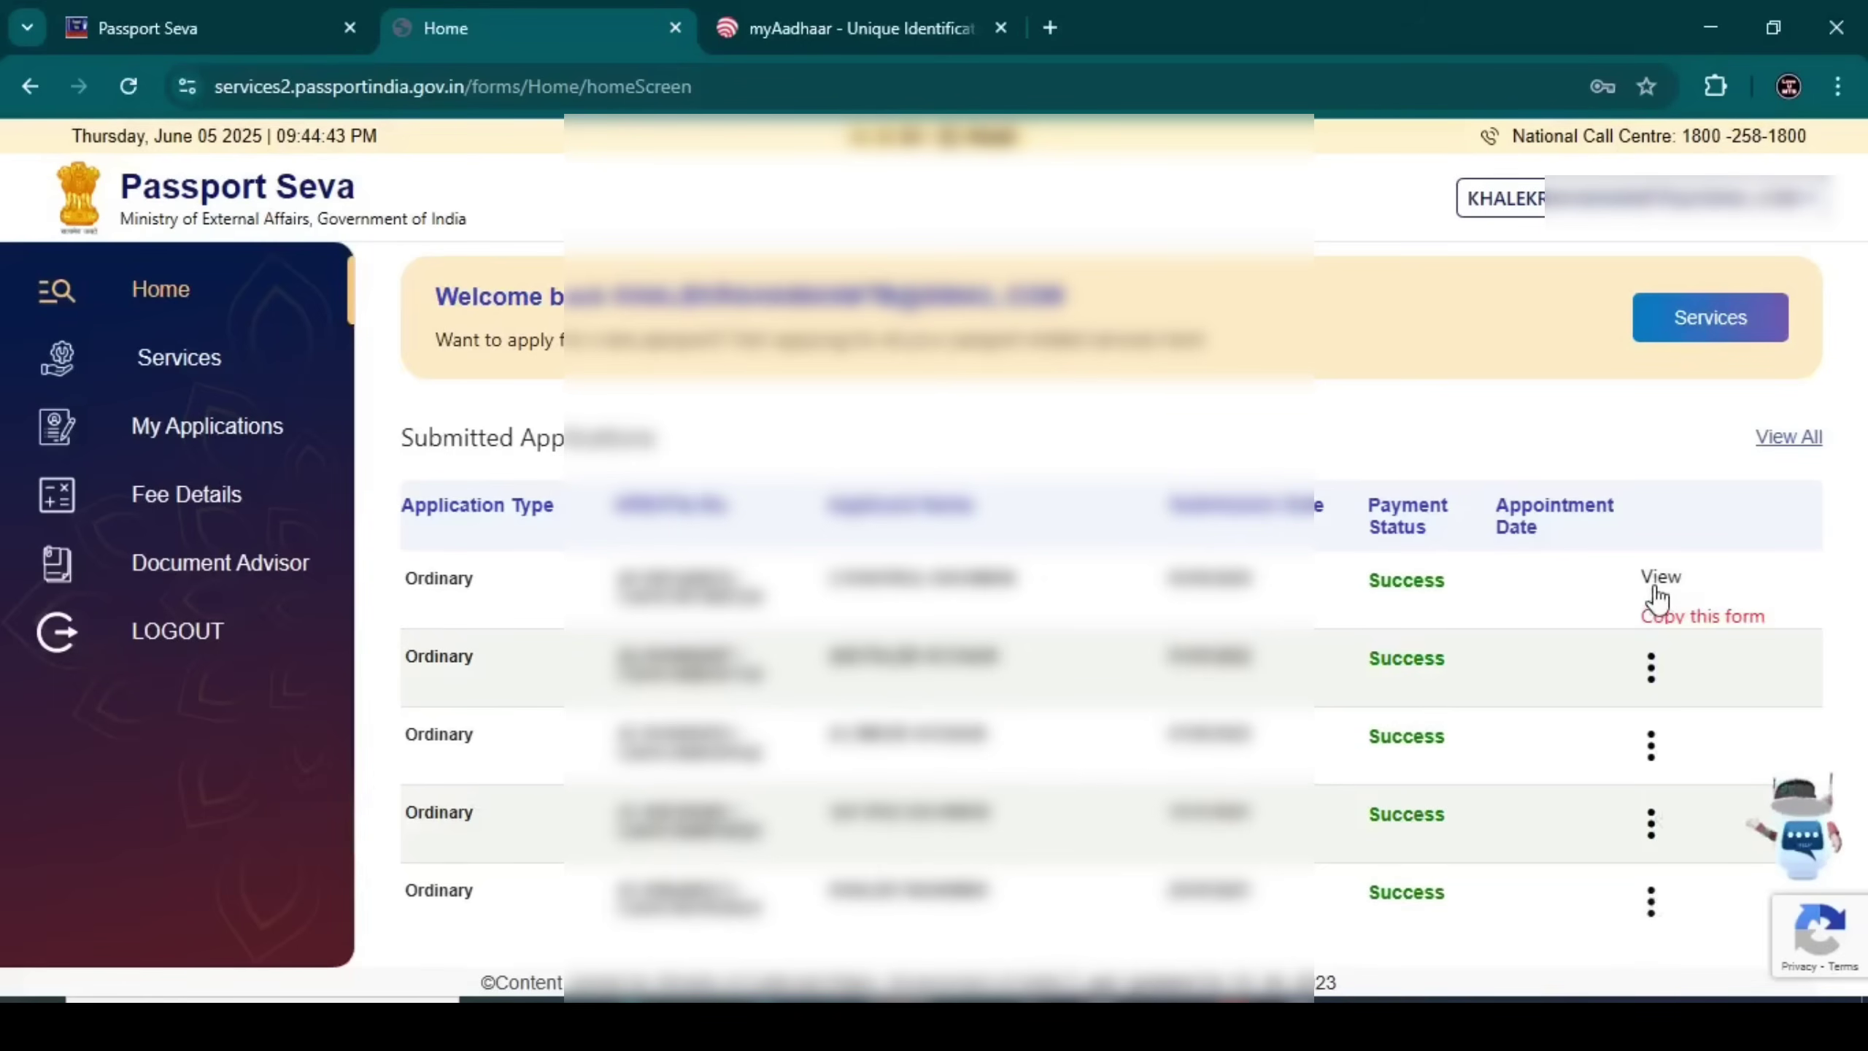
click(1659, 578)
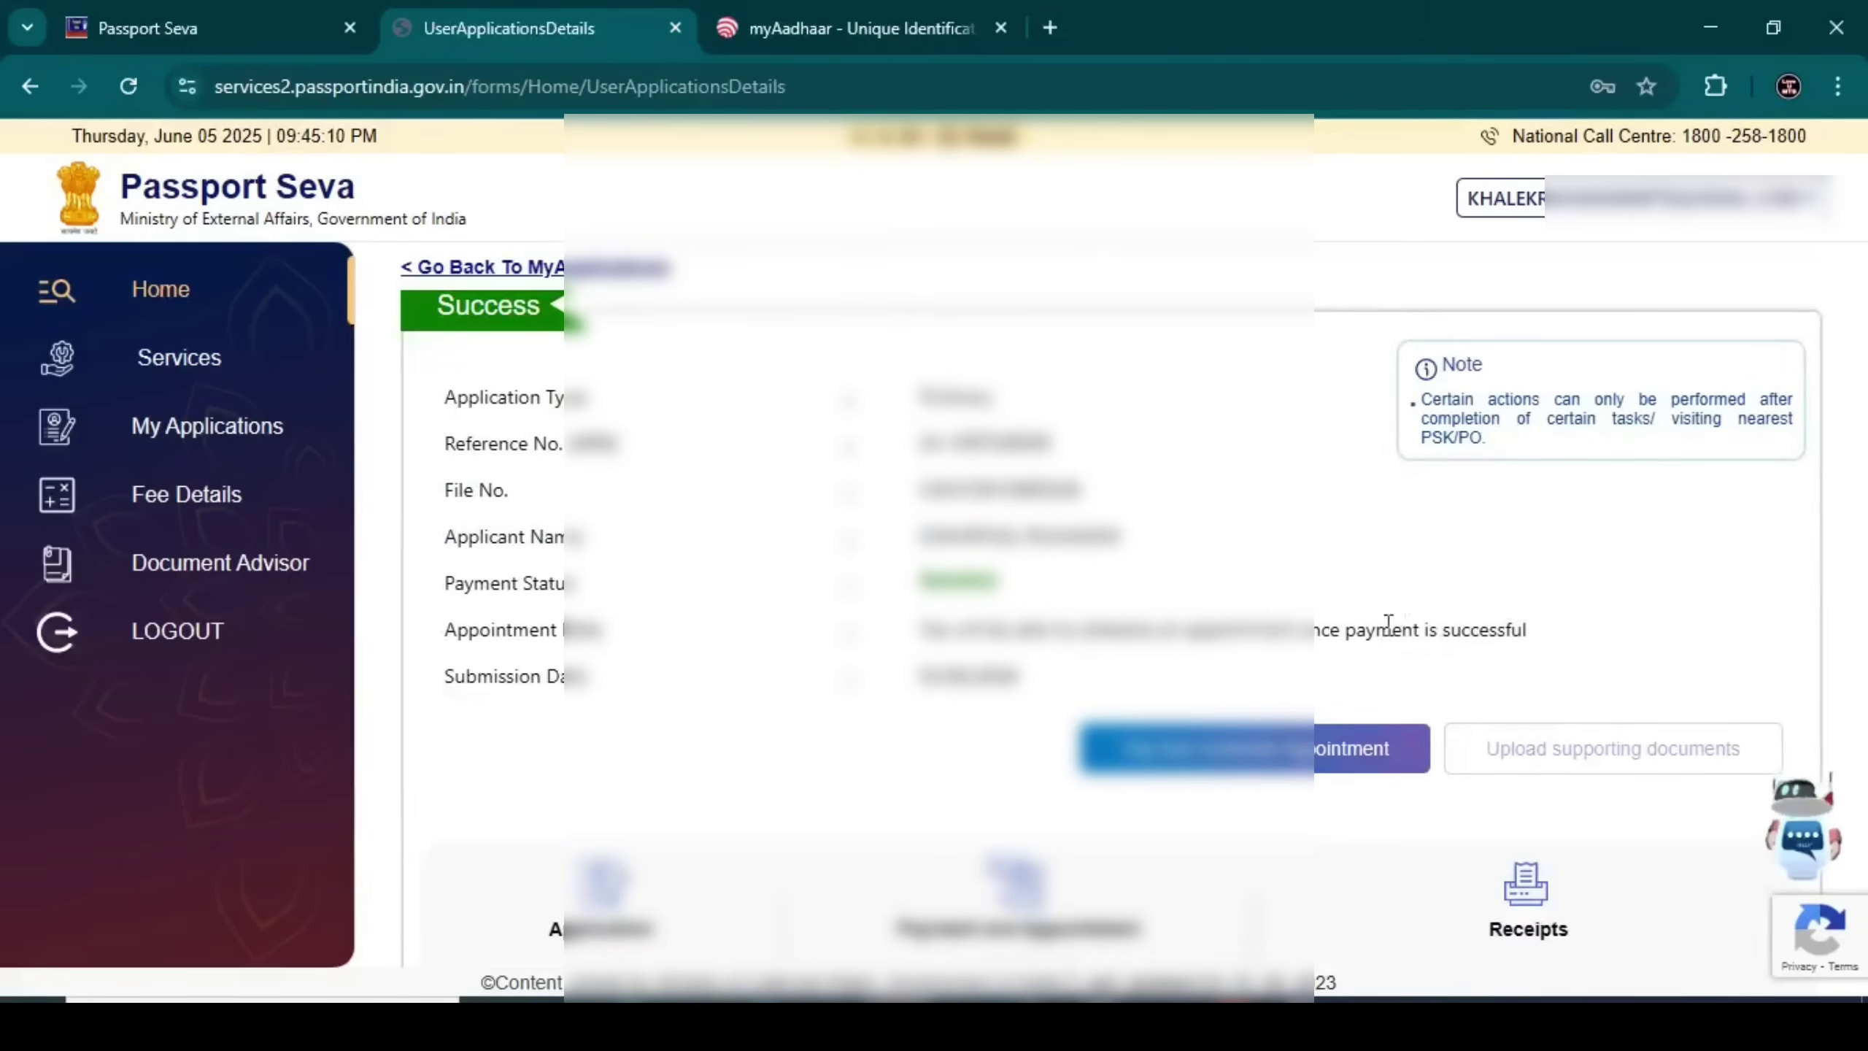
scroll(1317, 659, down, 3)
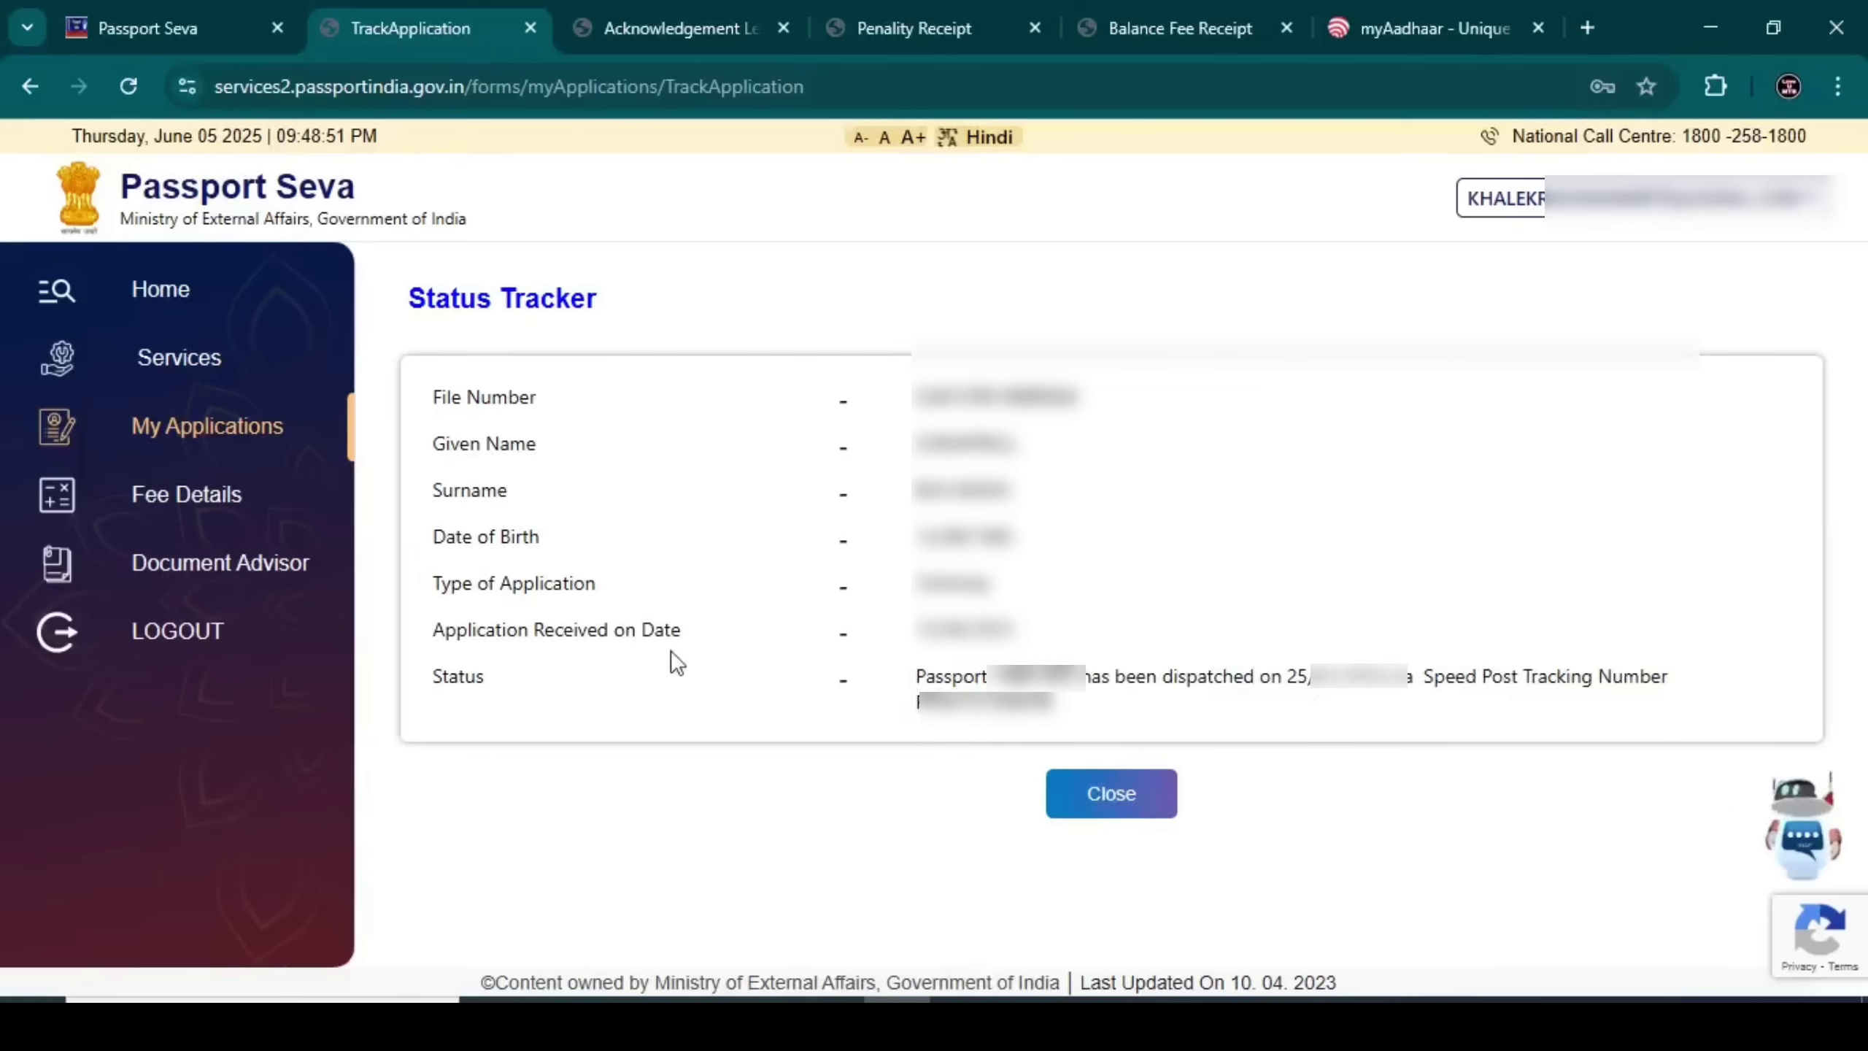
Close the Status Tracker and return to the portal home screen
click(1097, 797)
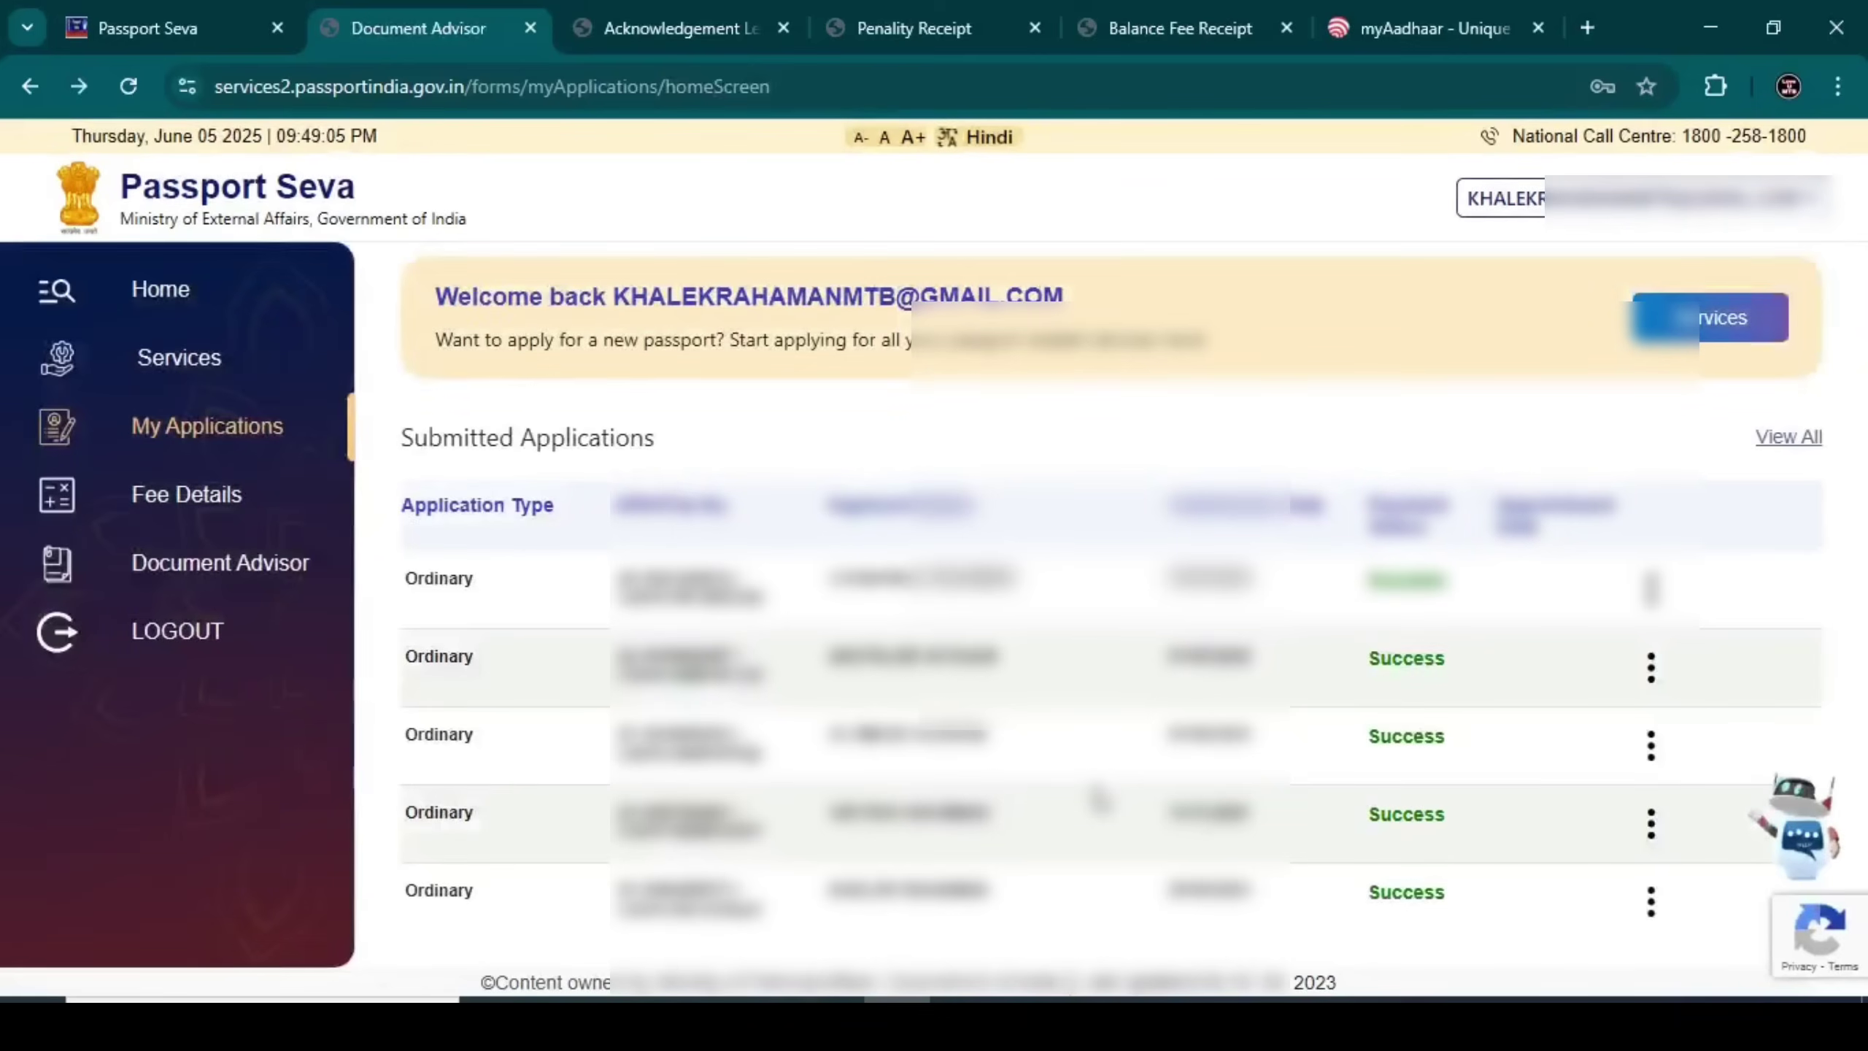
click(170, 316)
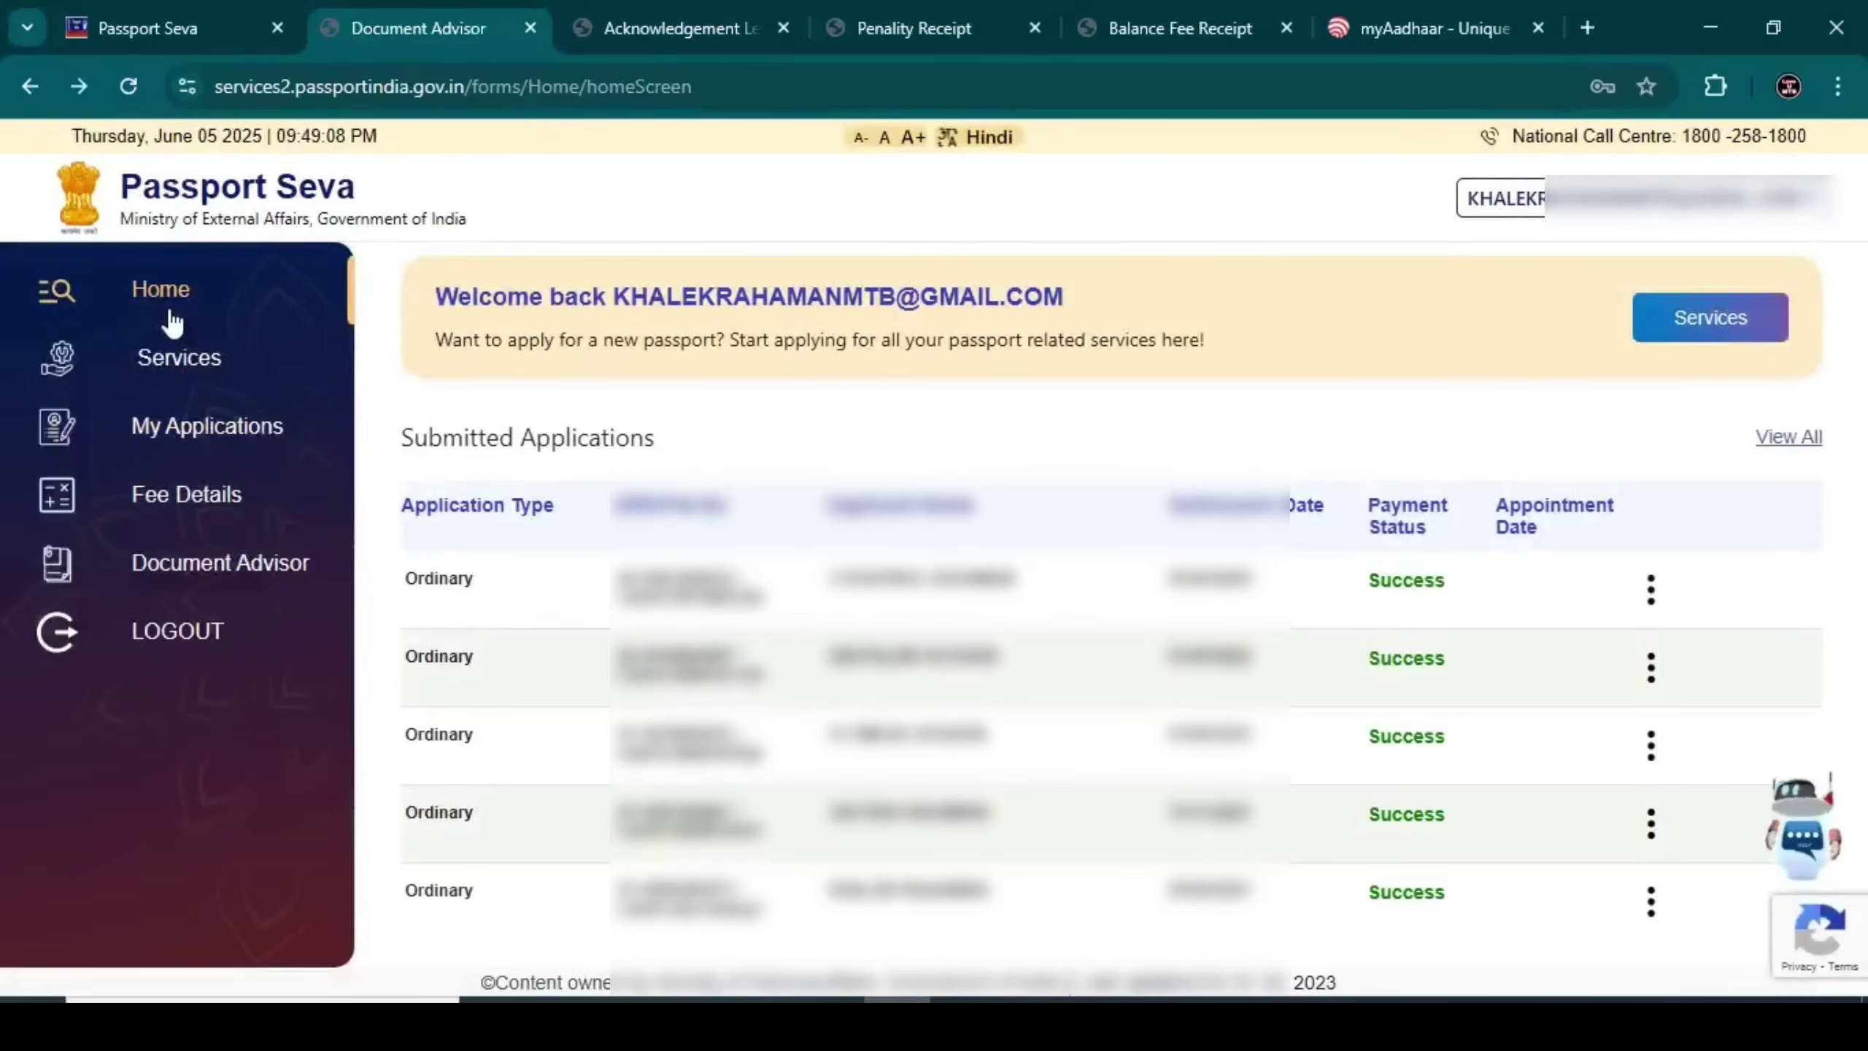
Calculate the fee for a Police Clearance Certificate in the Fee Calculator
click(224, 508)
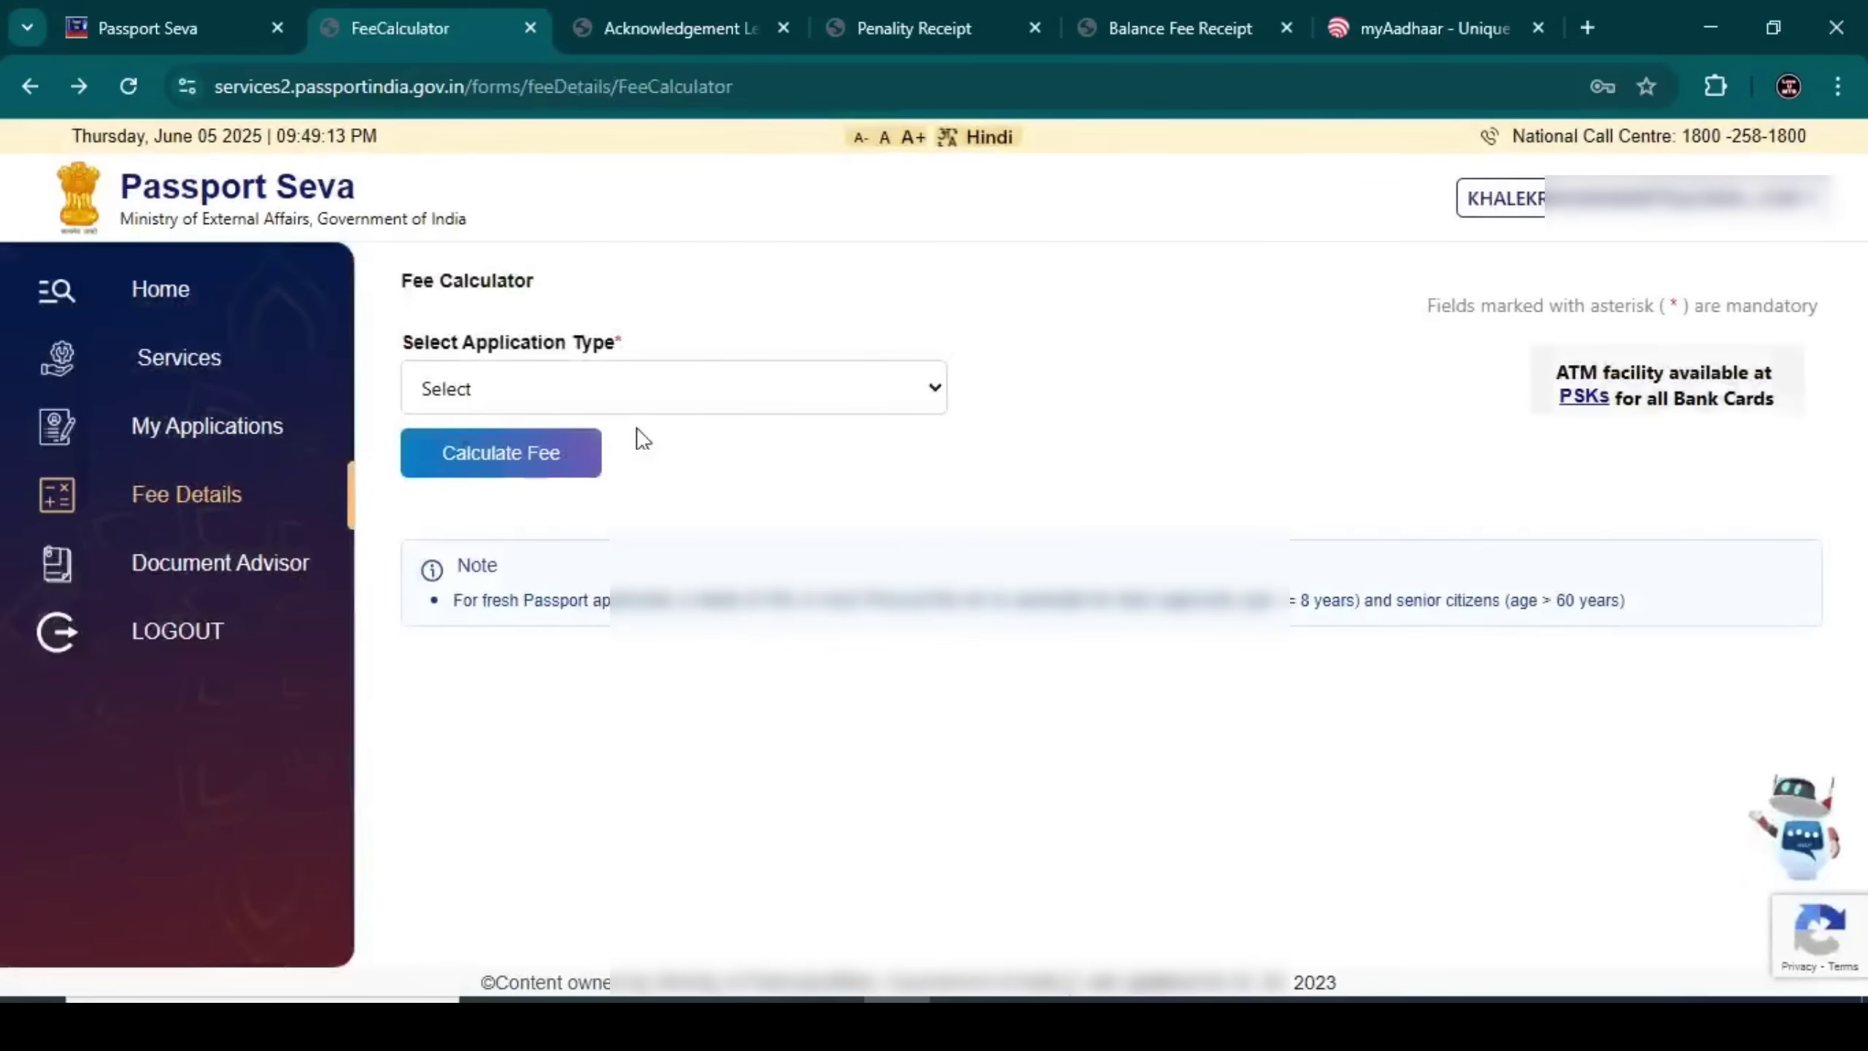
click(555, 372)
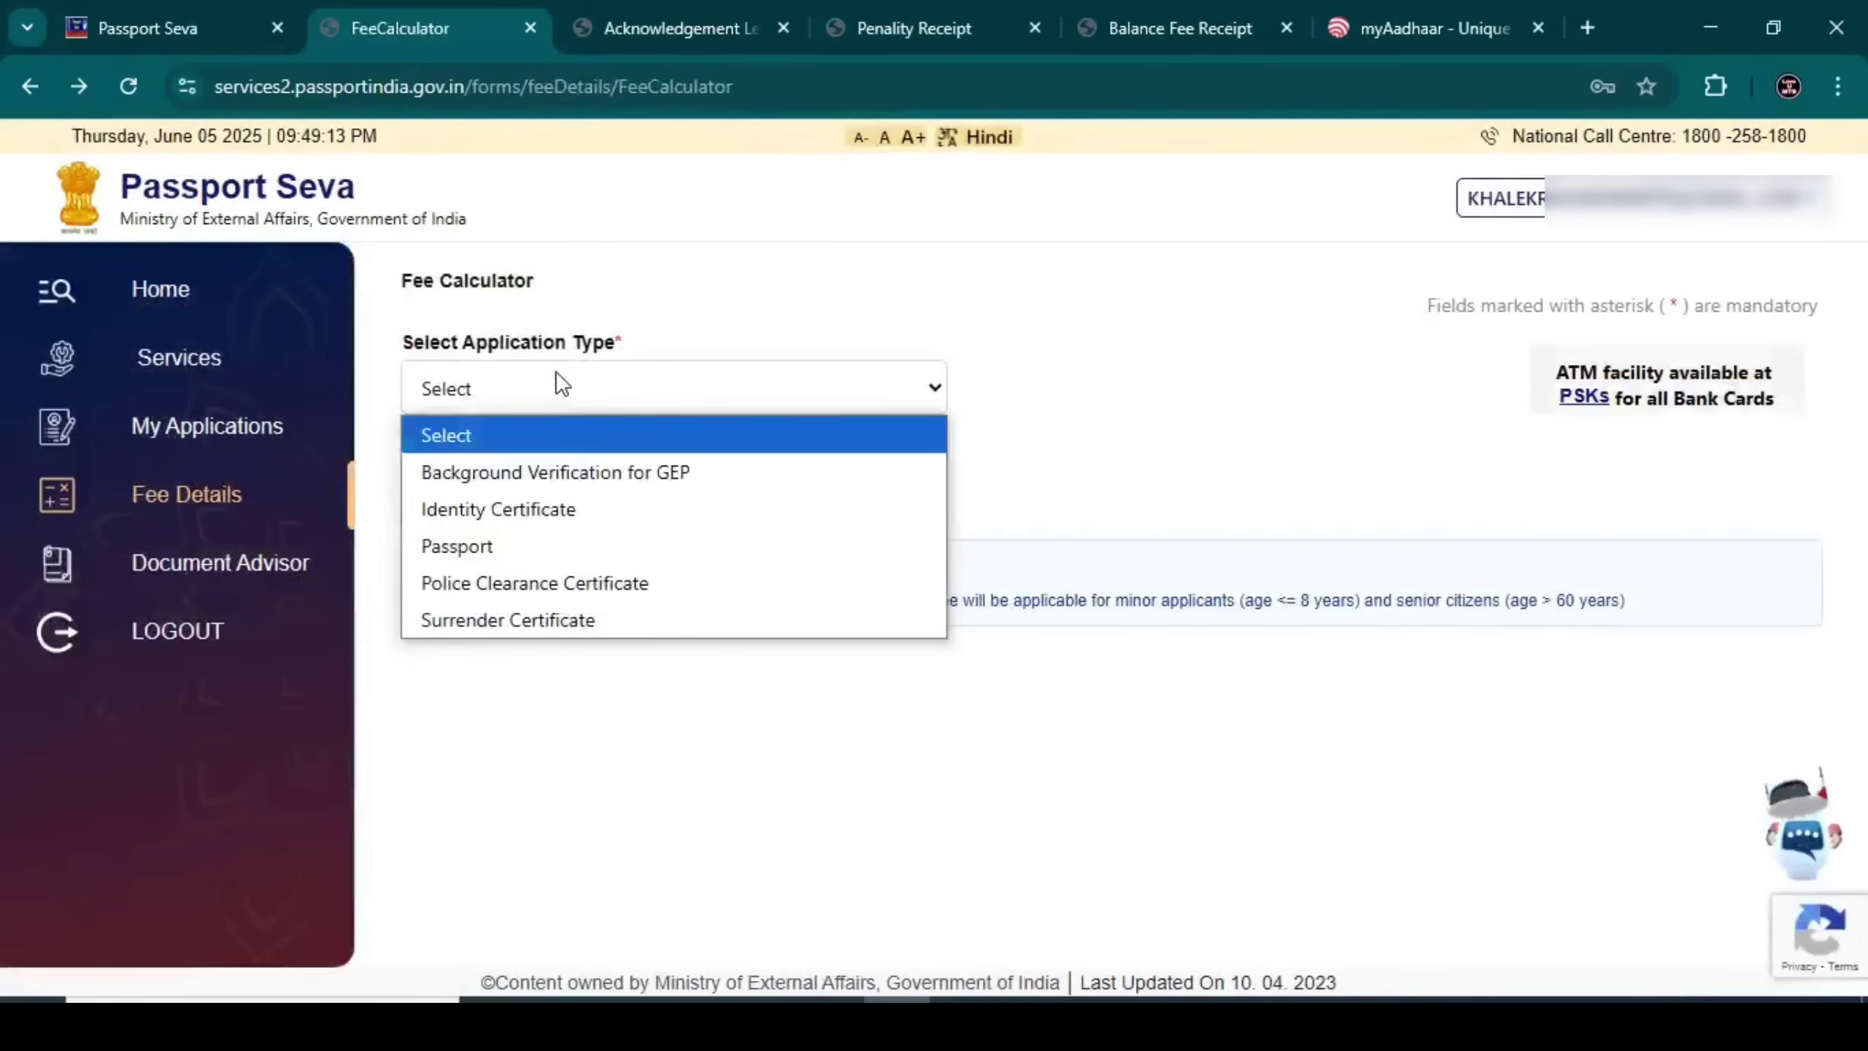
click(529, 583)
click(489, 456)
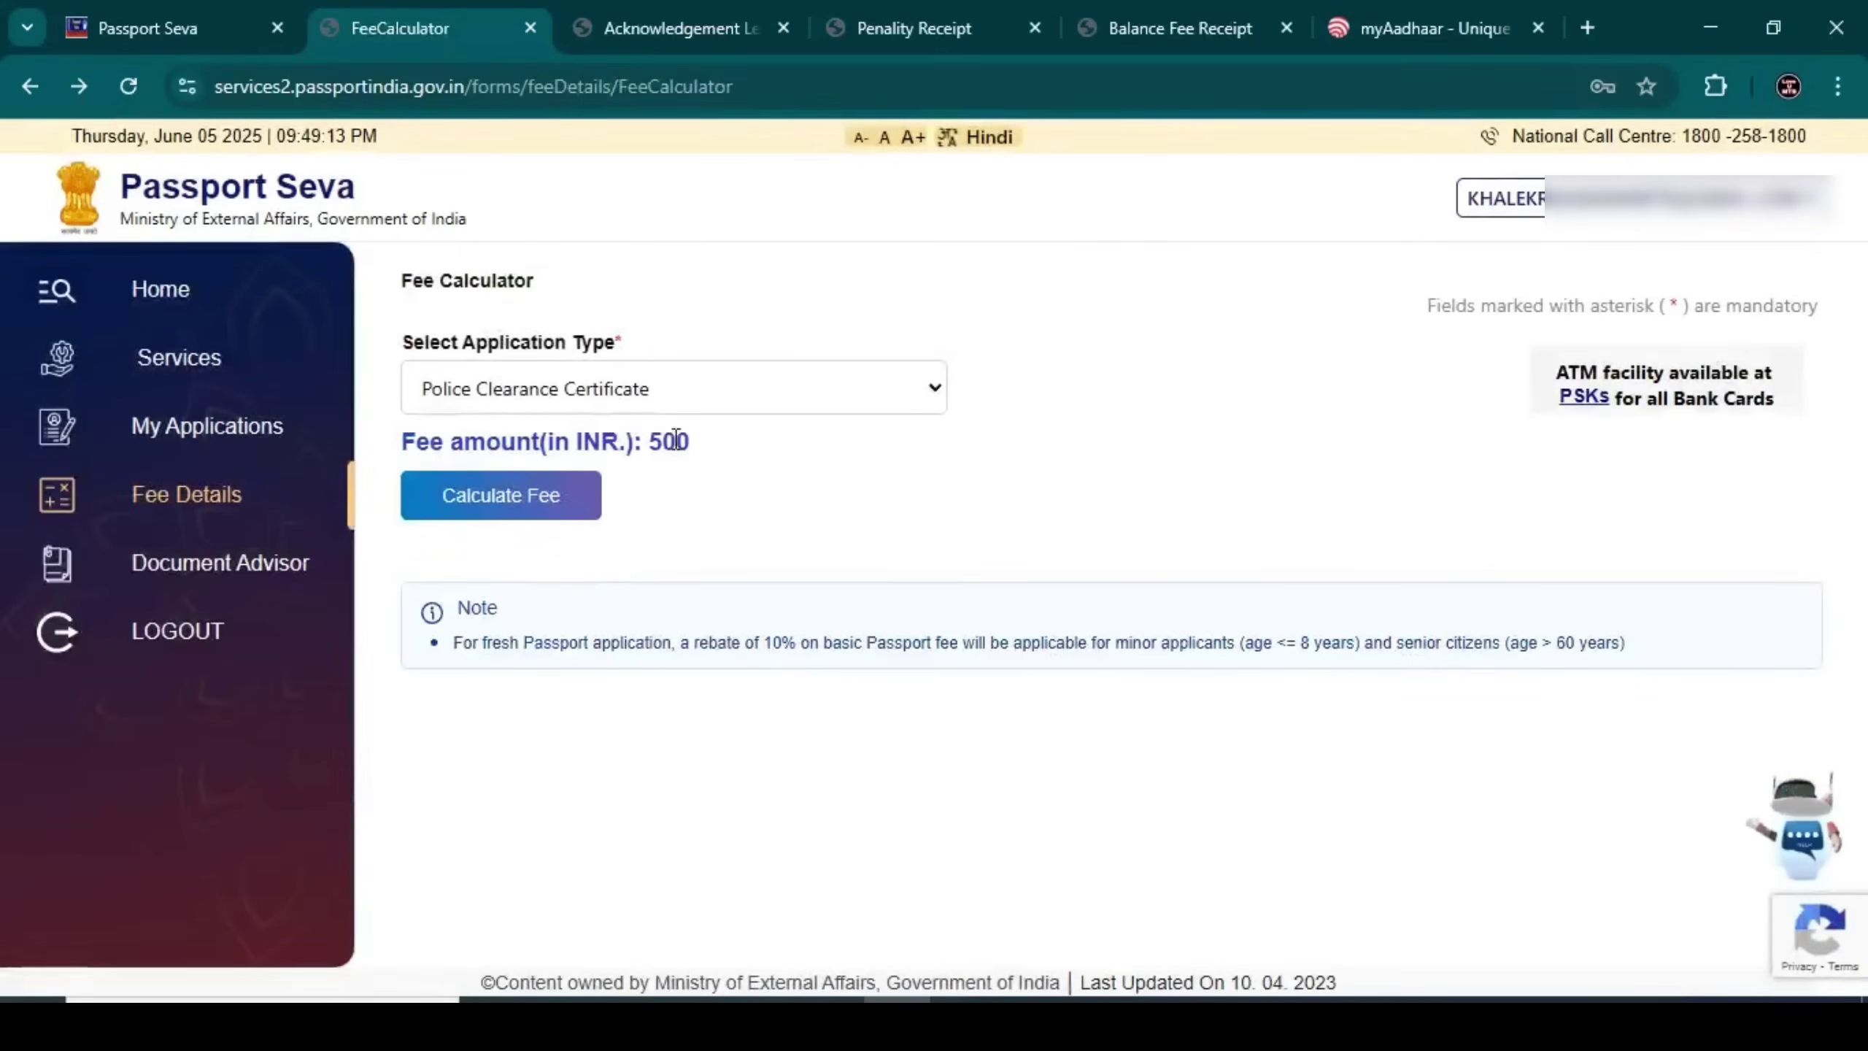
Calculate the Fresh Passport fee for 18 Years And Above, 36 Pages, Normal scheme
click(646, 388)
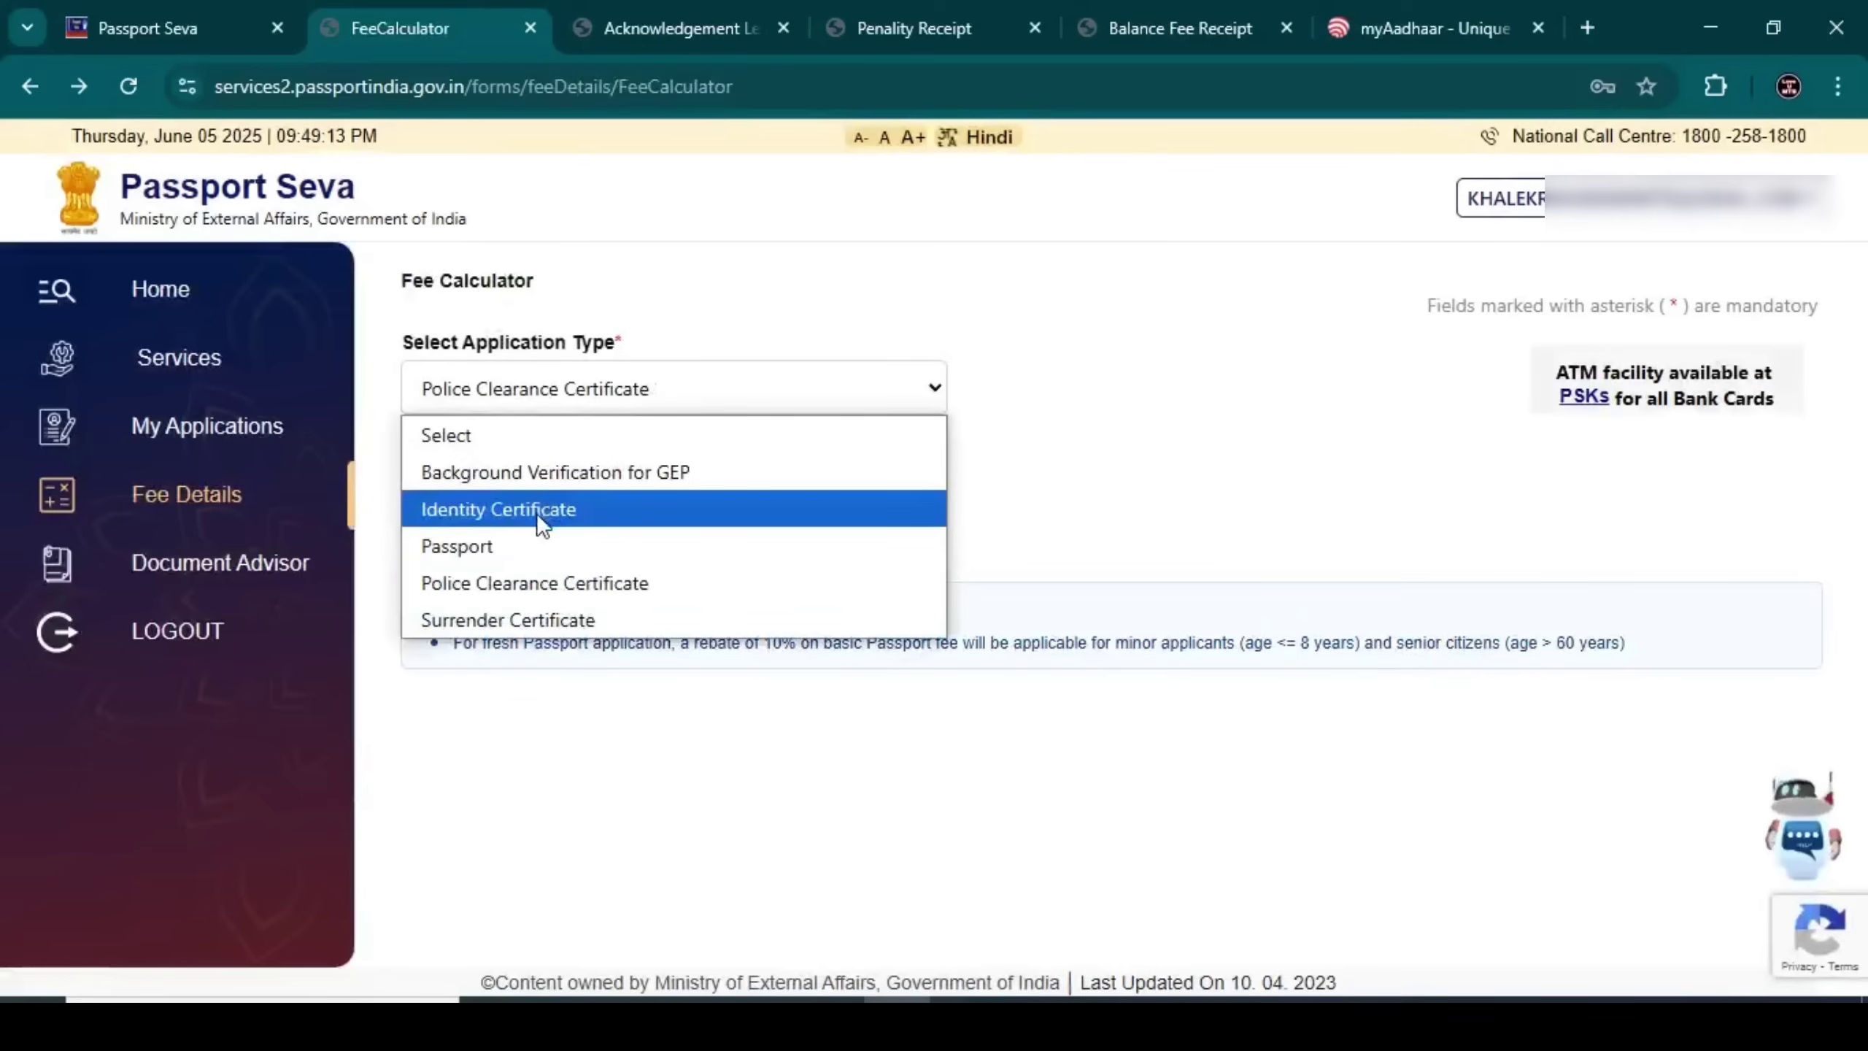
click(530, 548)
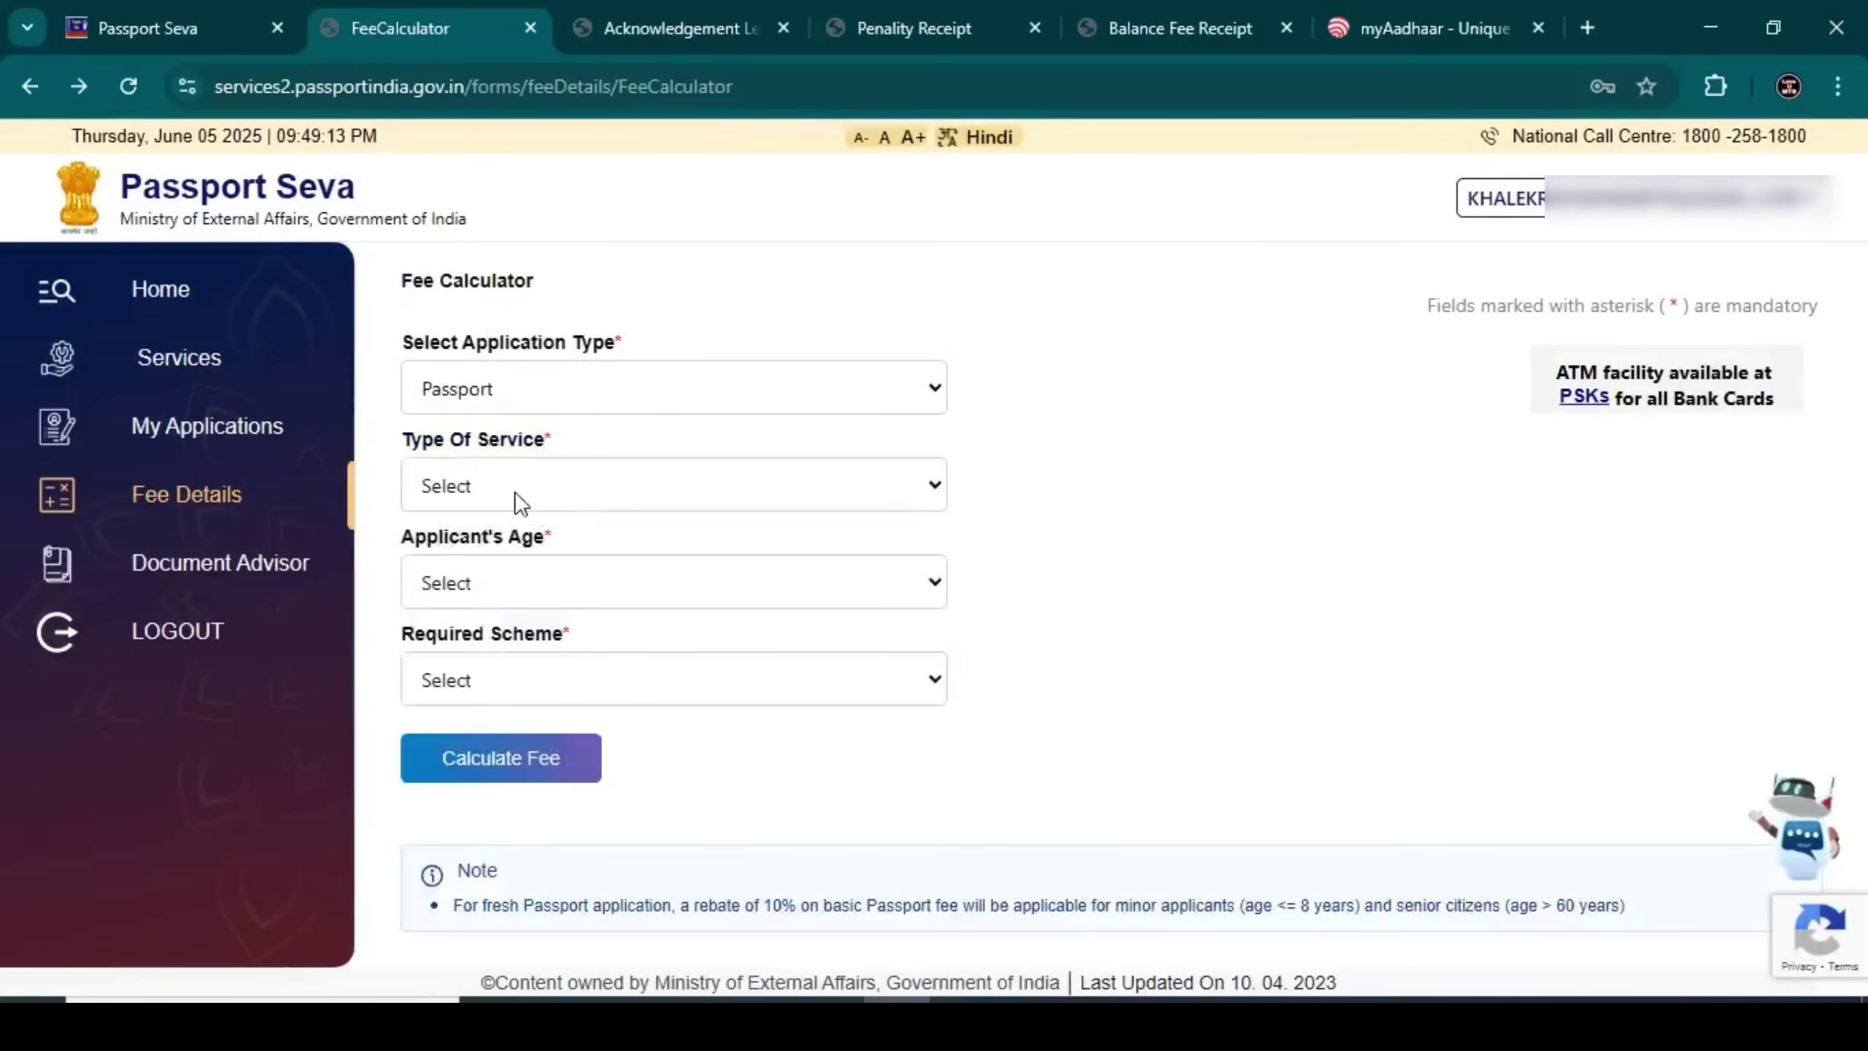
click(513, 491)
click(507, 568)
click(493, 567)
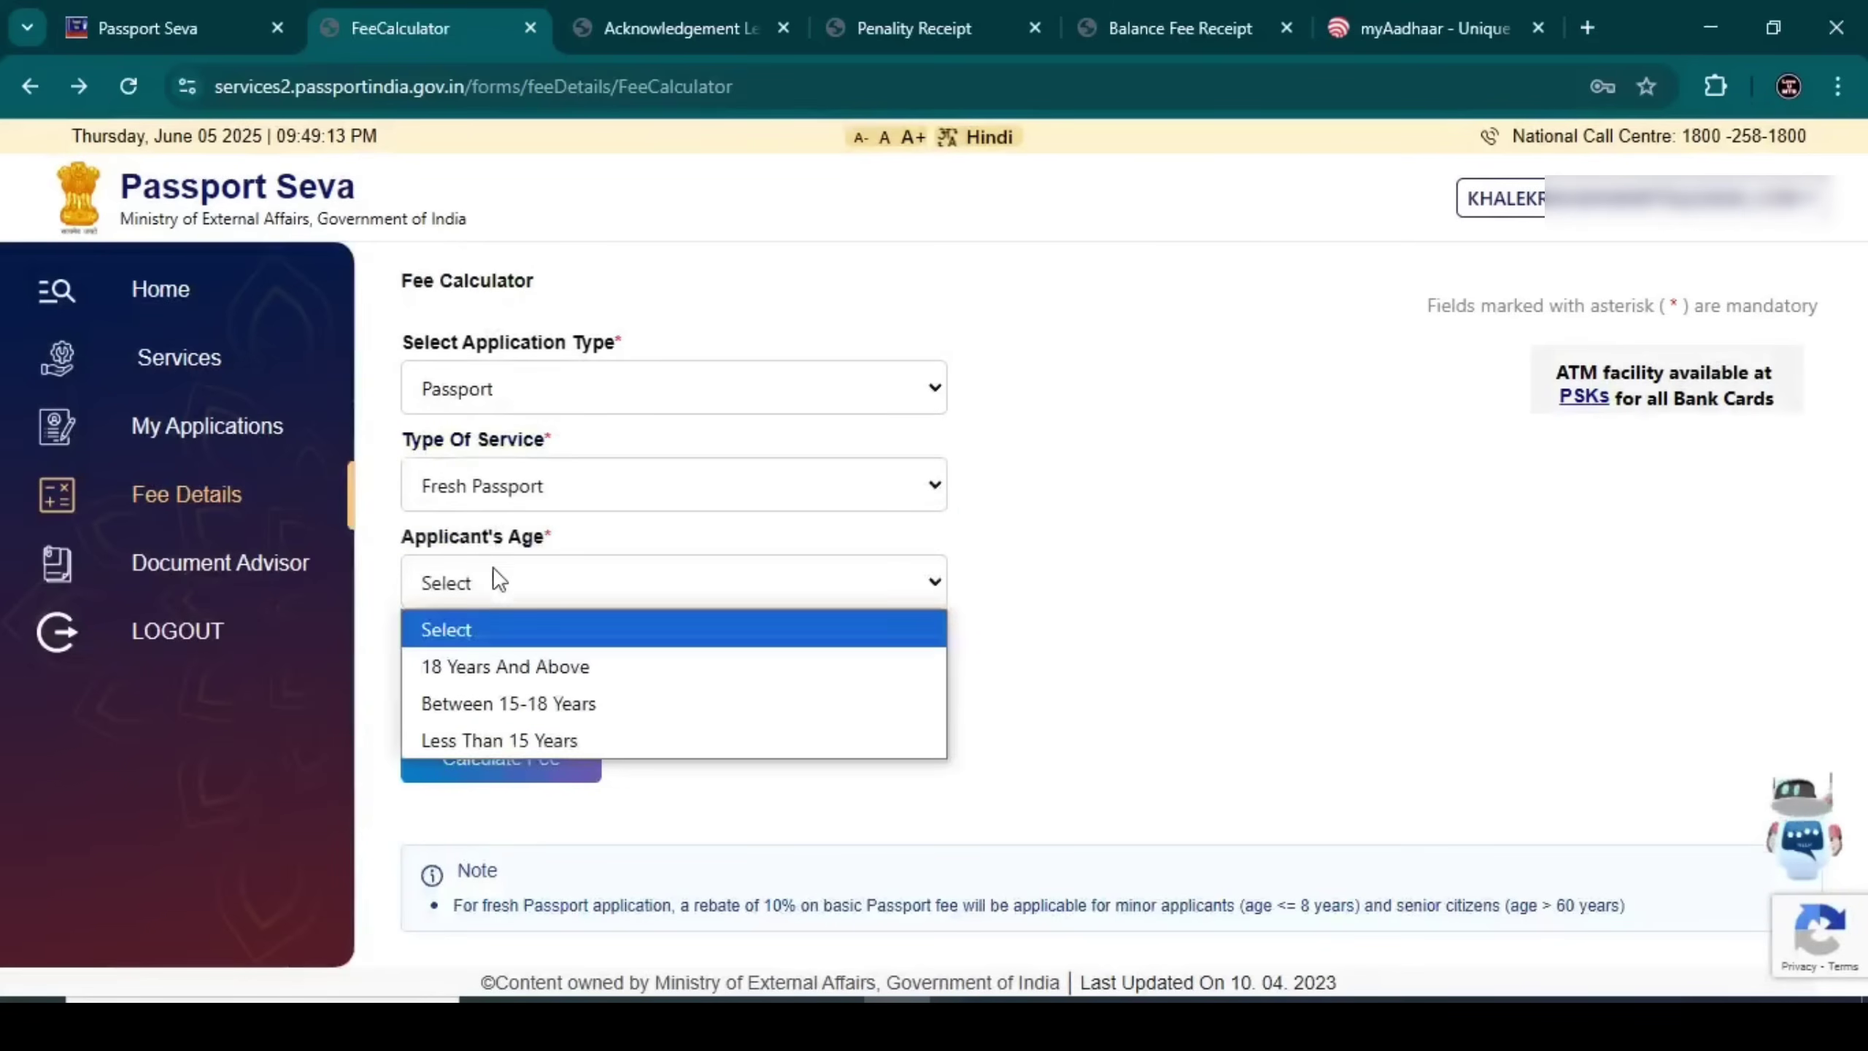
click(505, 666)
click(496, 681)
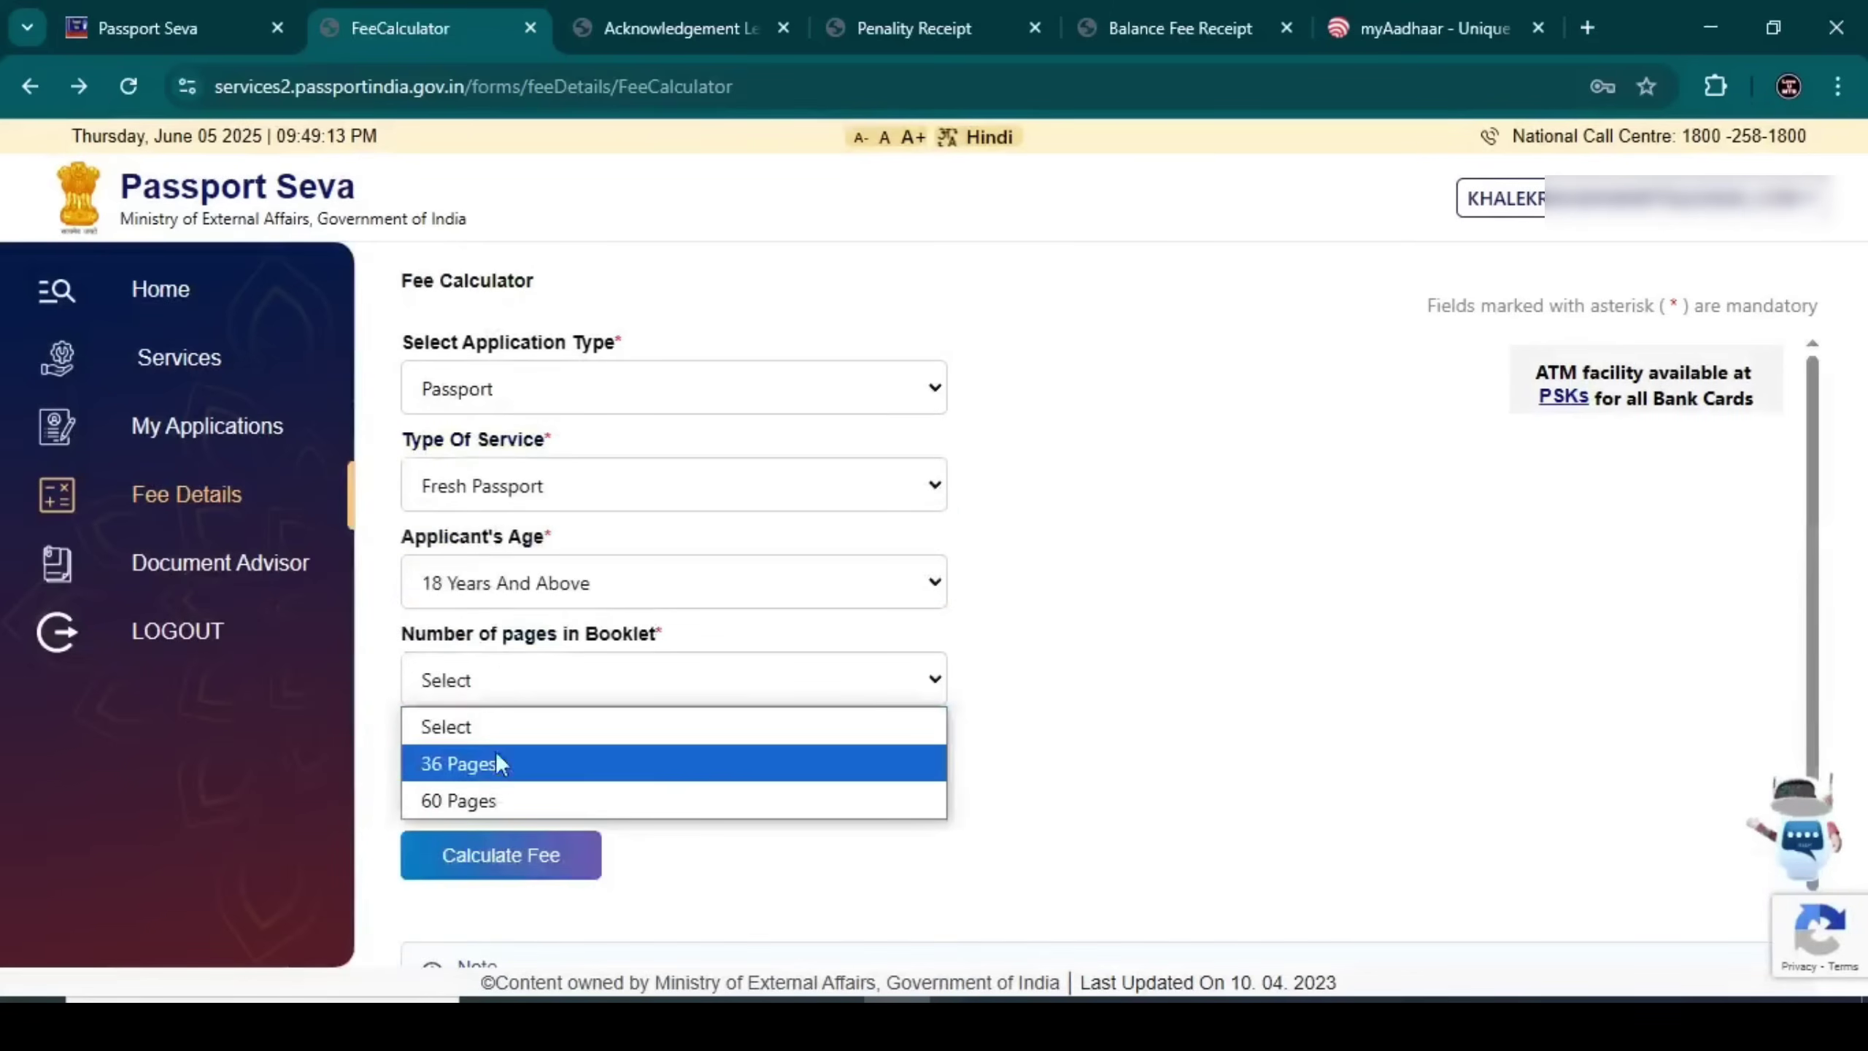
click(496, 763)
click(483, 771)
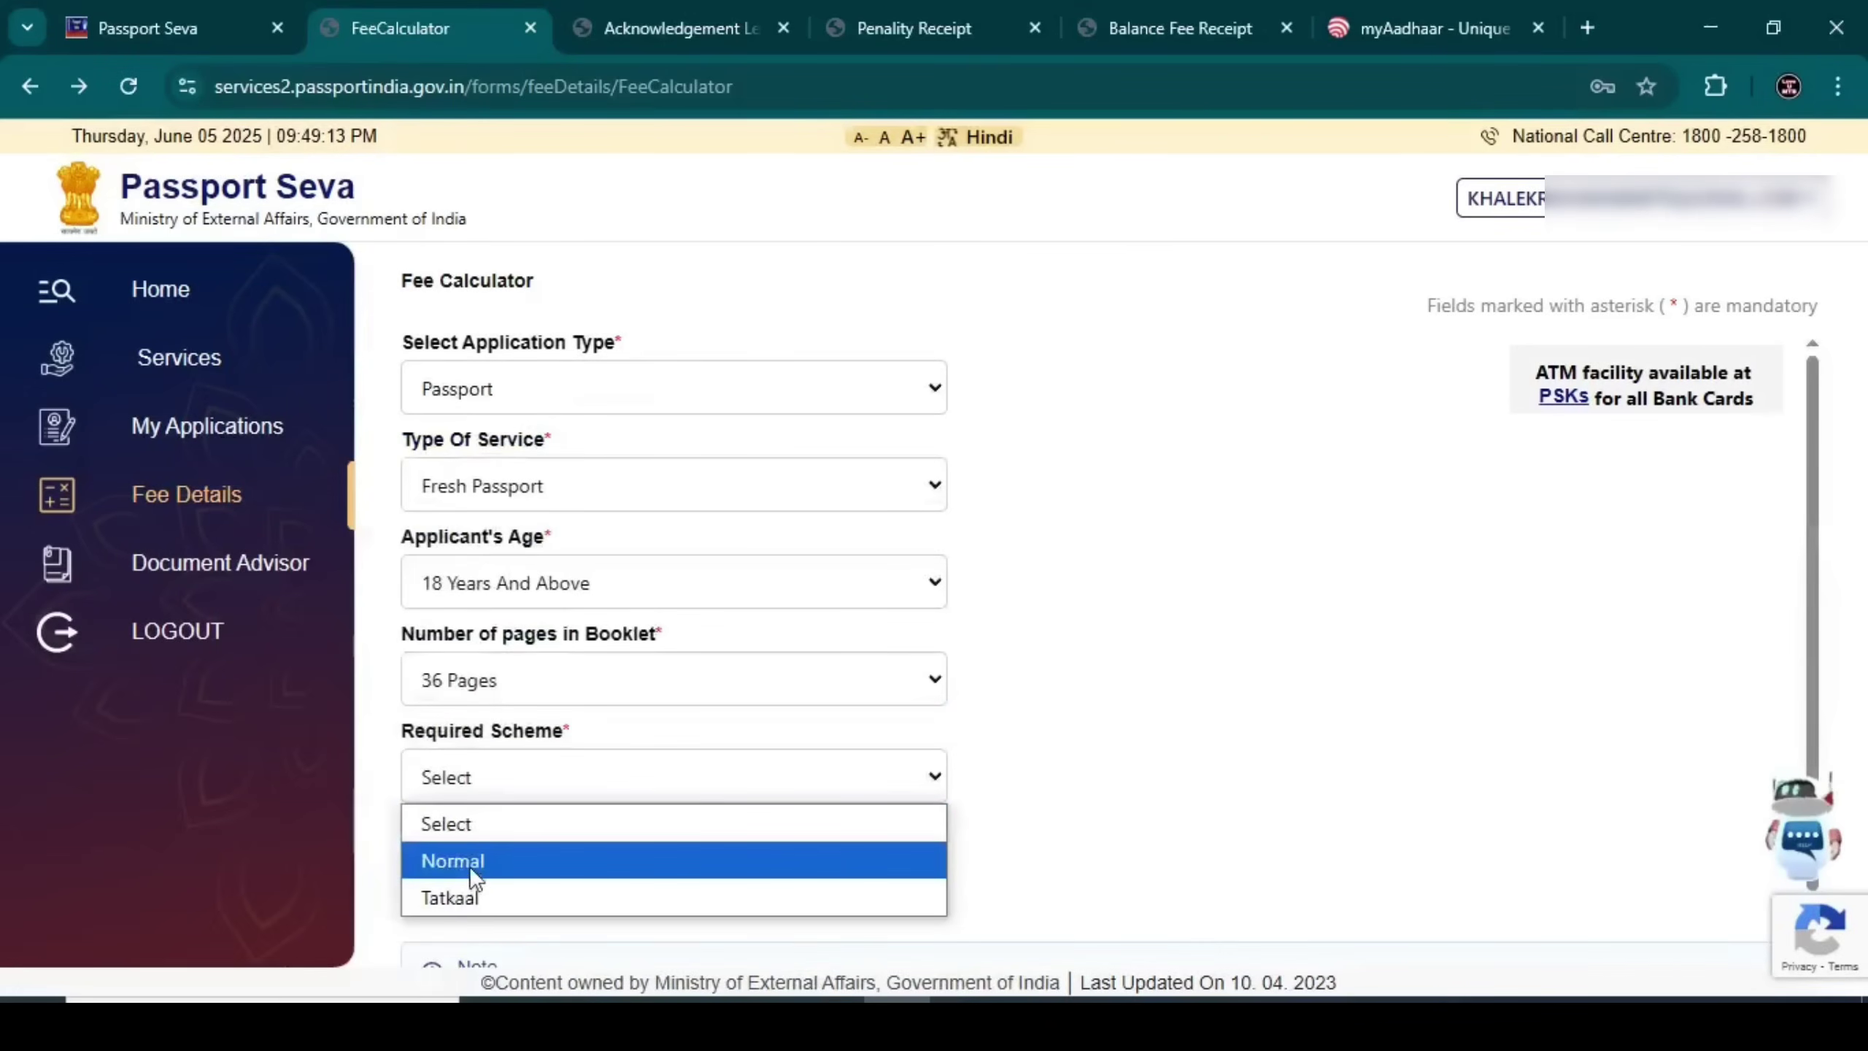
click(470, 866)
click(470, 868)
Recalculate the adult fee for a 60-page Normal booklet, then 36-page Tatkaal
click(524, 678)
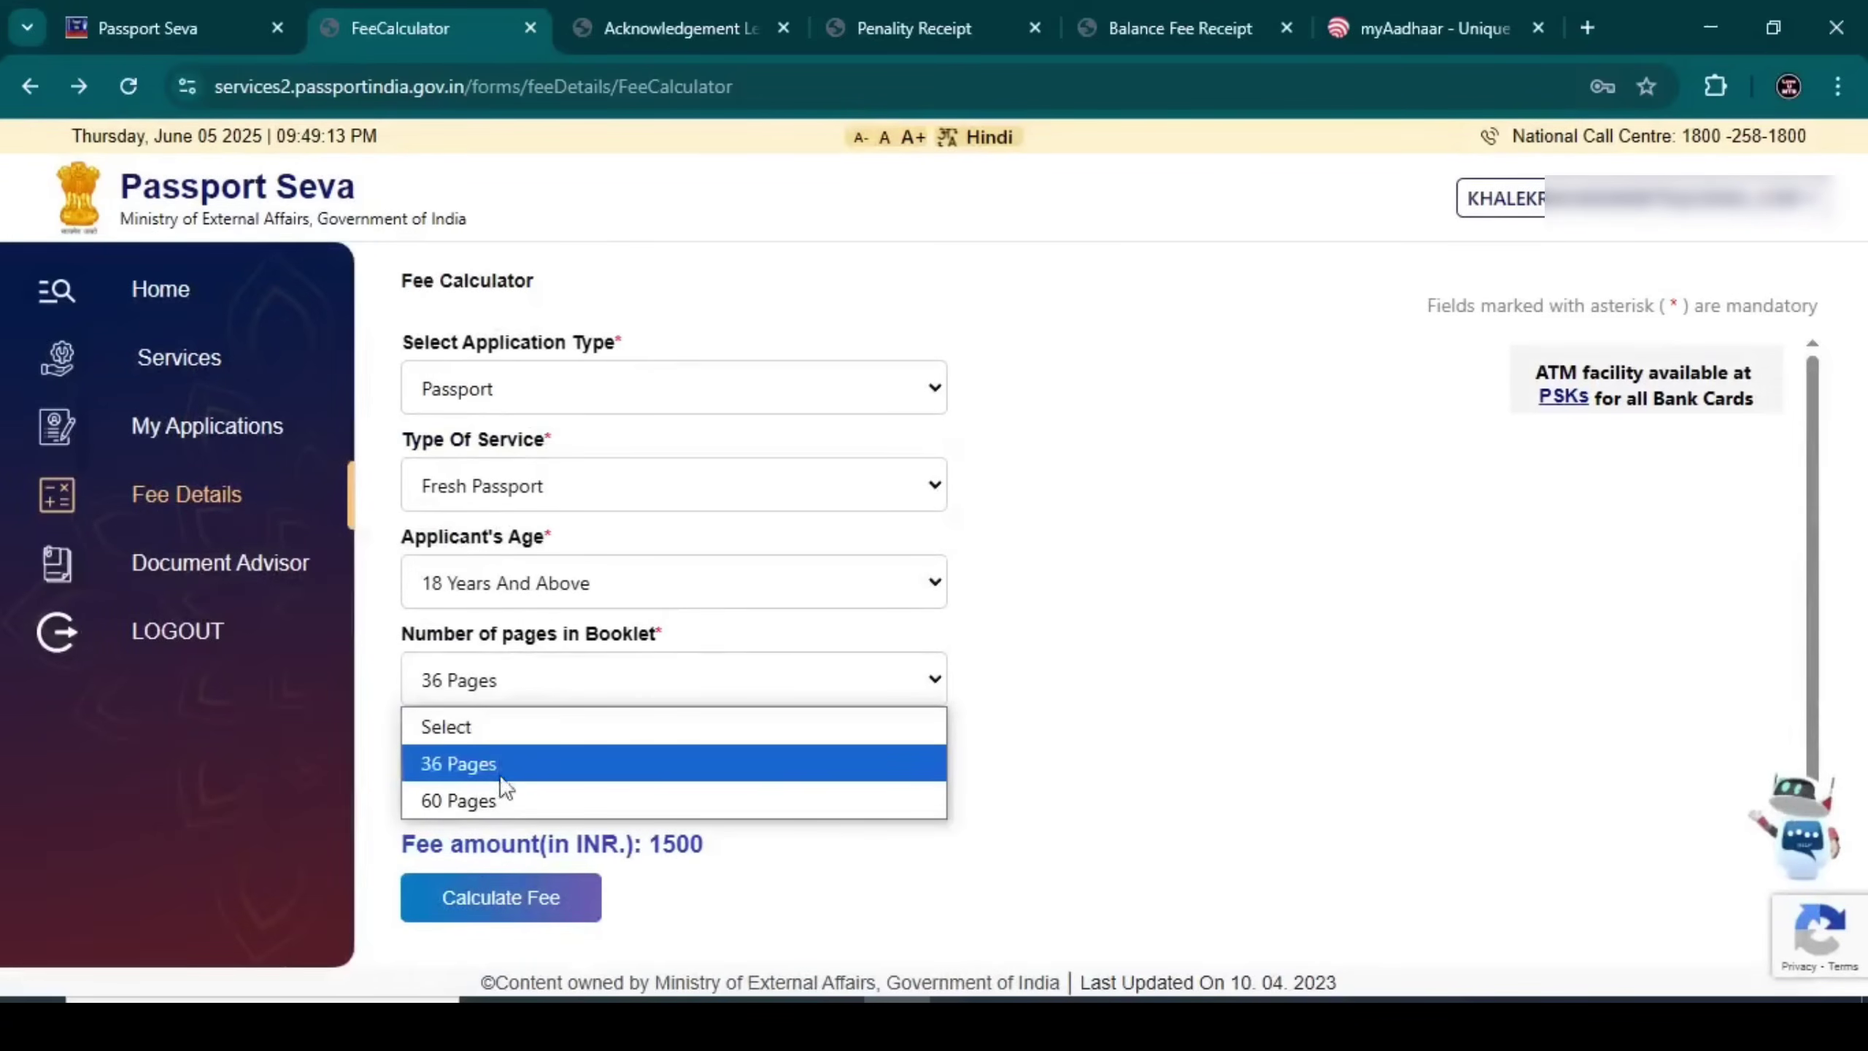
click(501, 799)
click(480, 855)
click(531, 681)
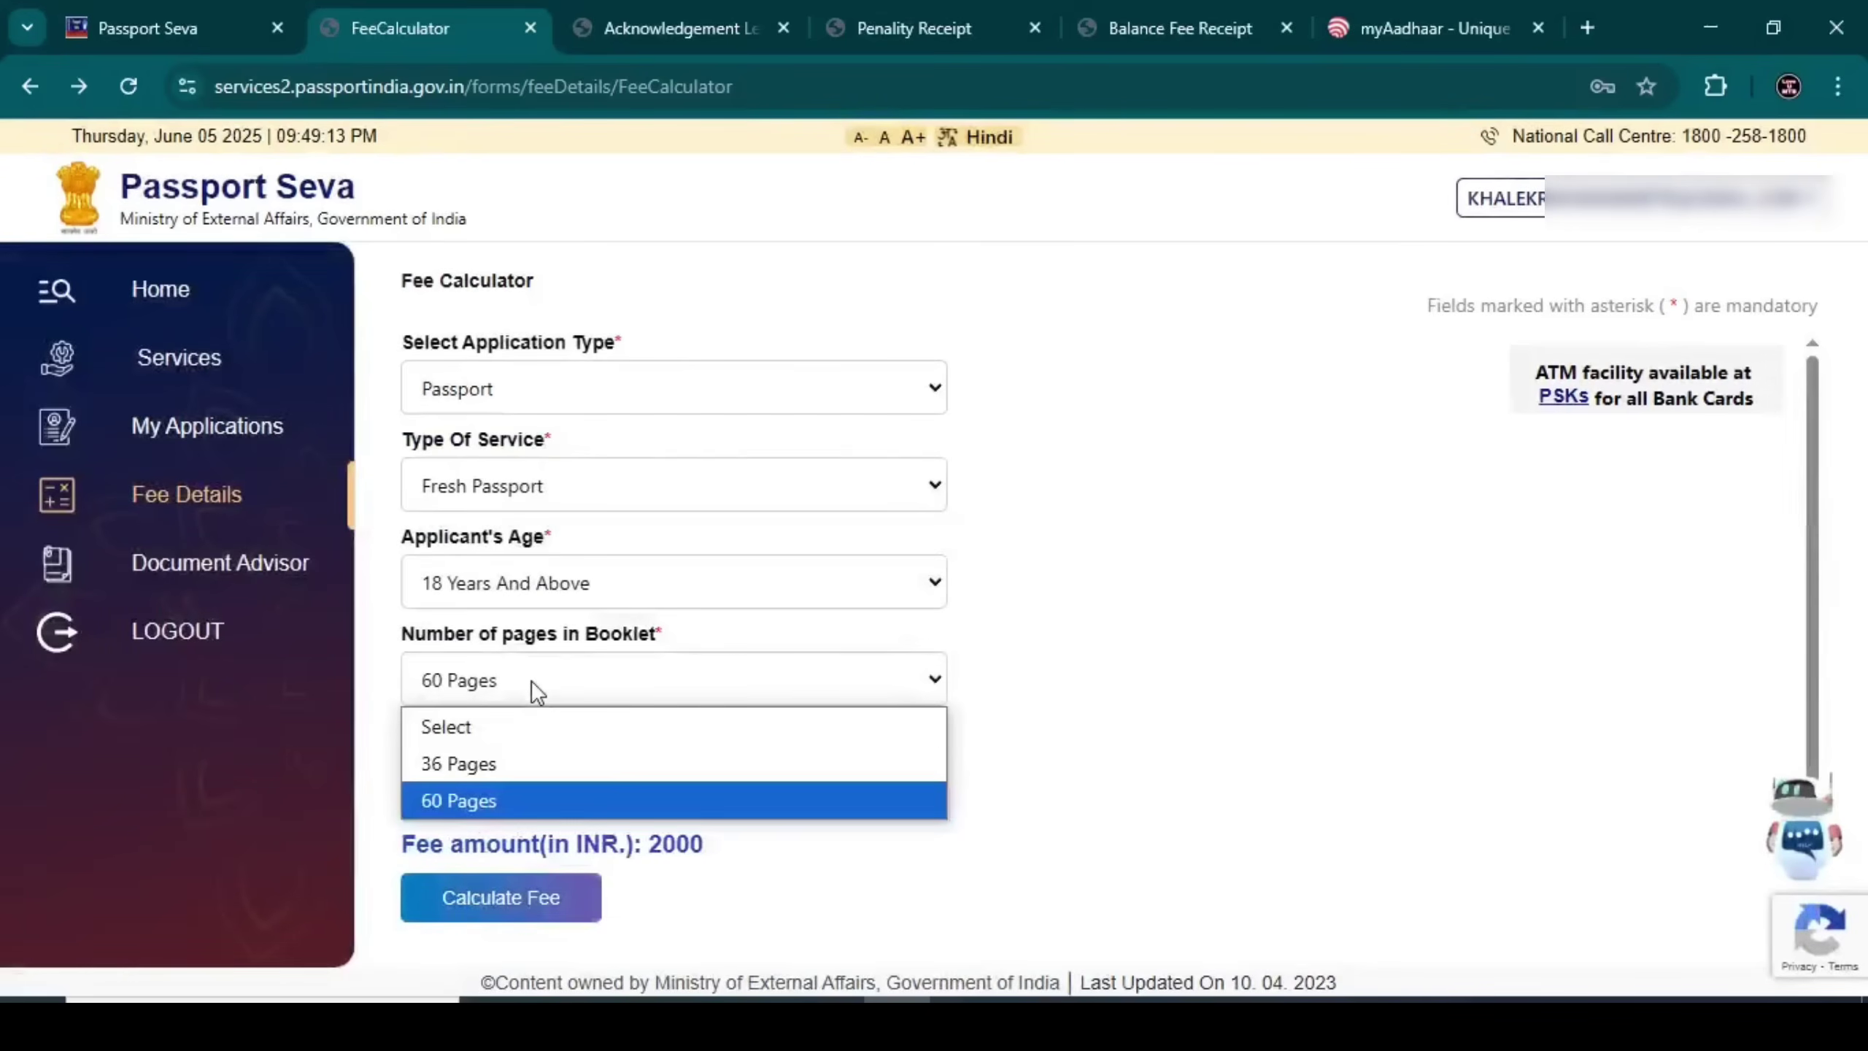
click(471, 764)
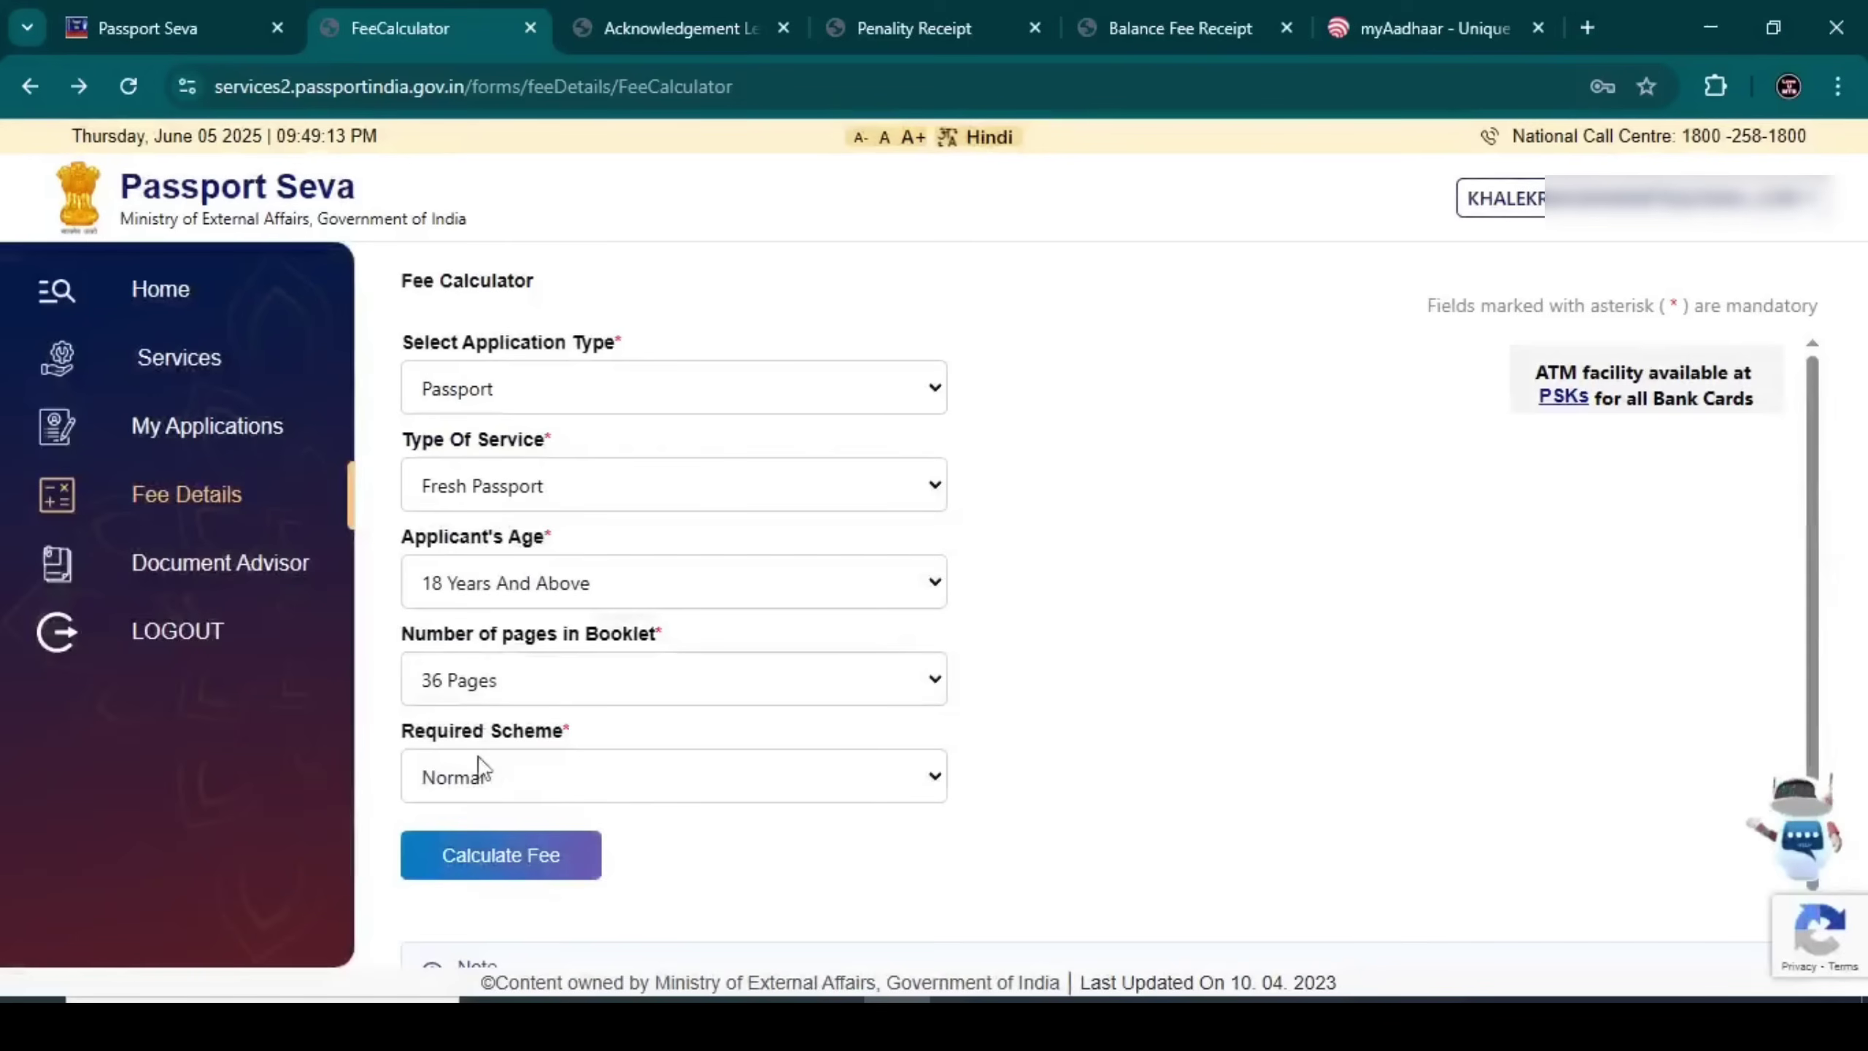
click(487, 780)
click(490, 905)
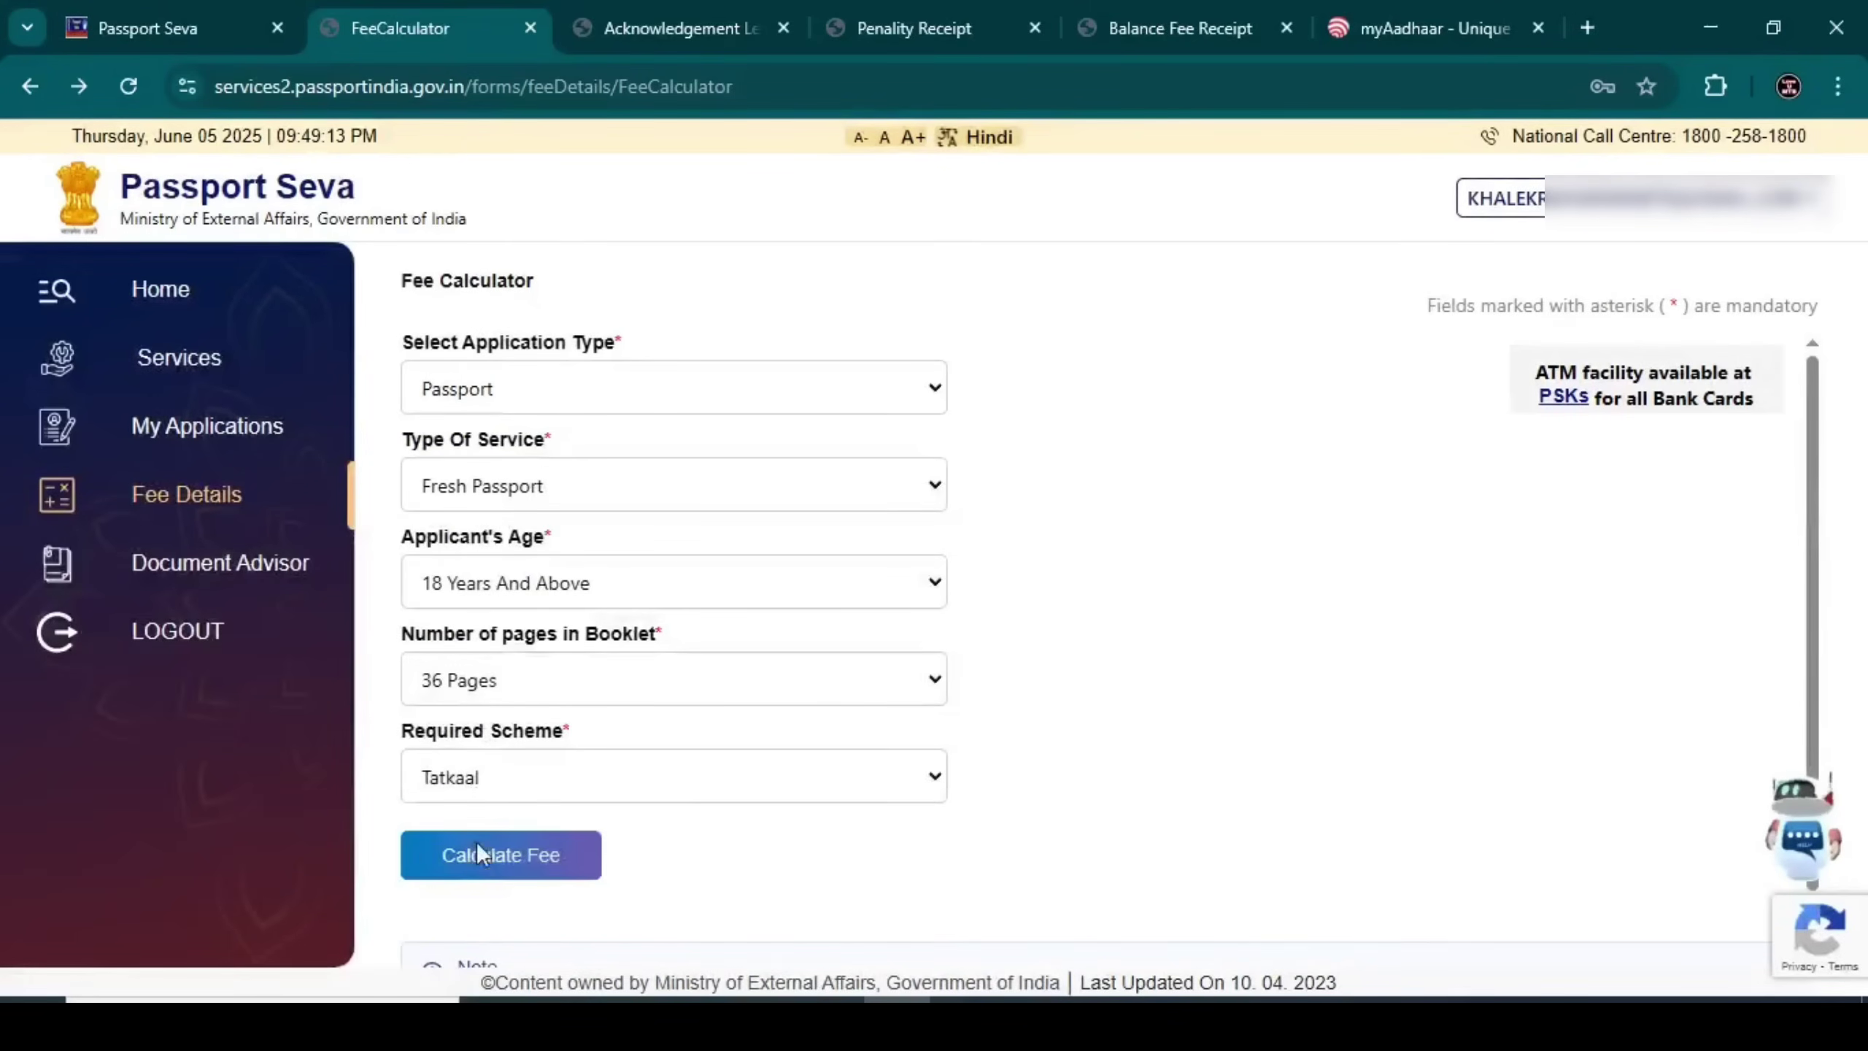
click(478, 853)
Calculate Tatkaal fees for 60 pages, then for Between 15-18 Years with 60 and 36 pages
click(507, 688)
click(493, 795)
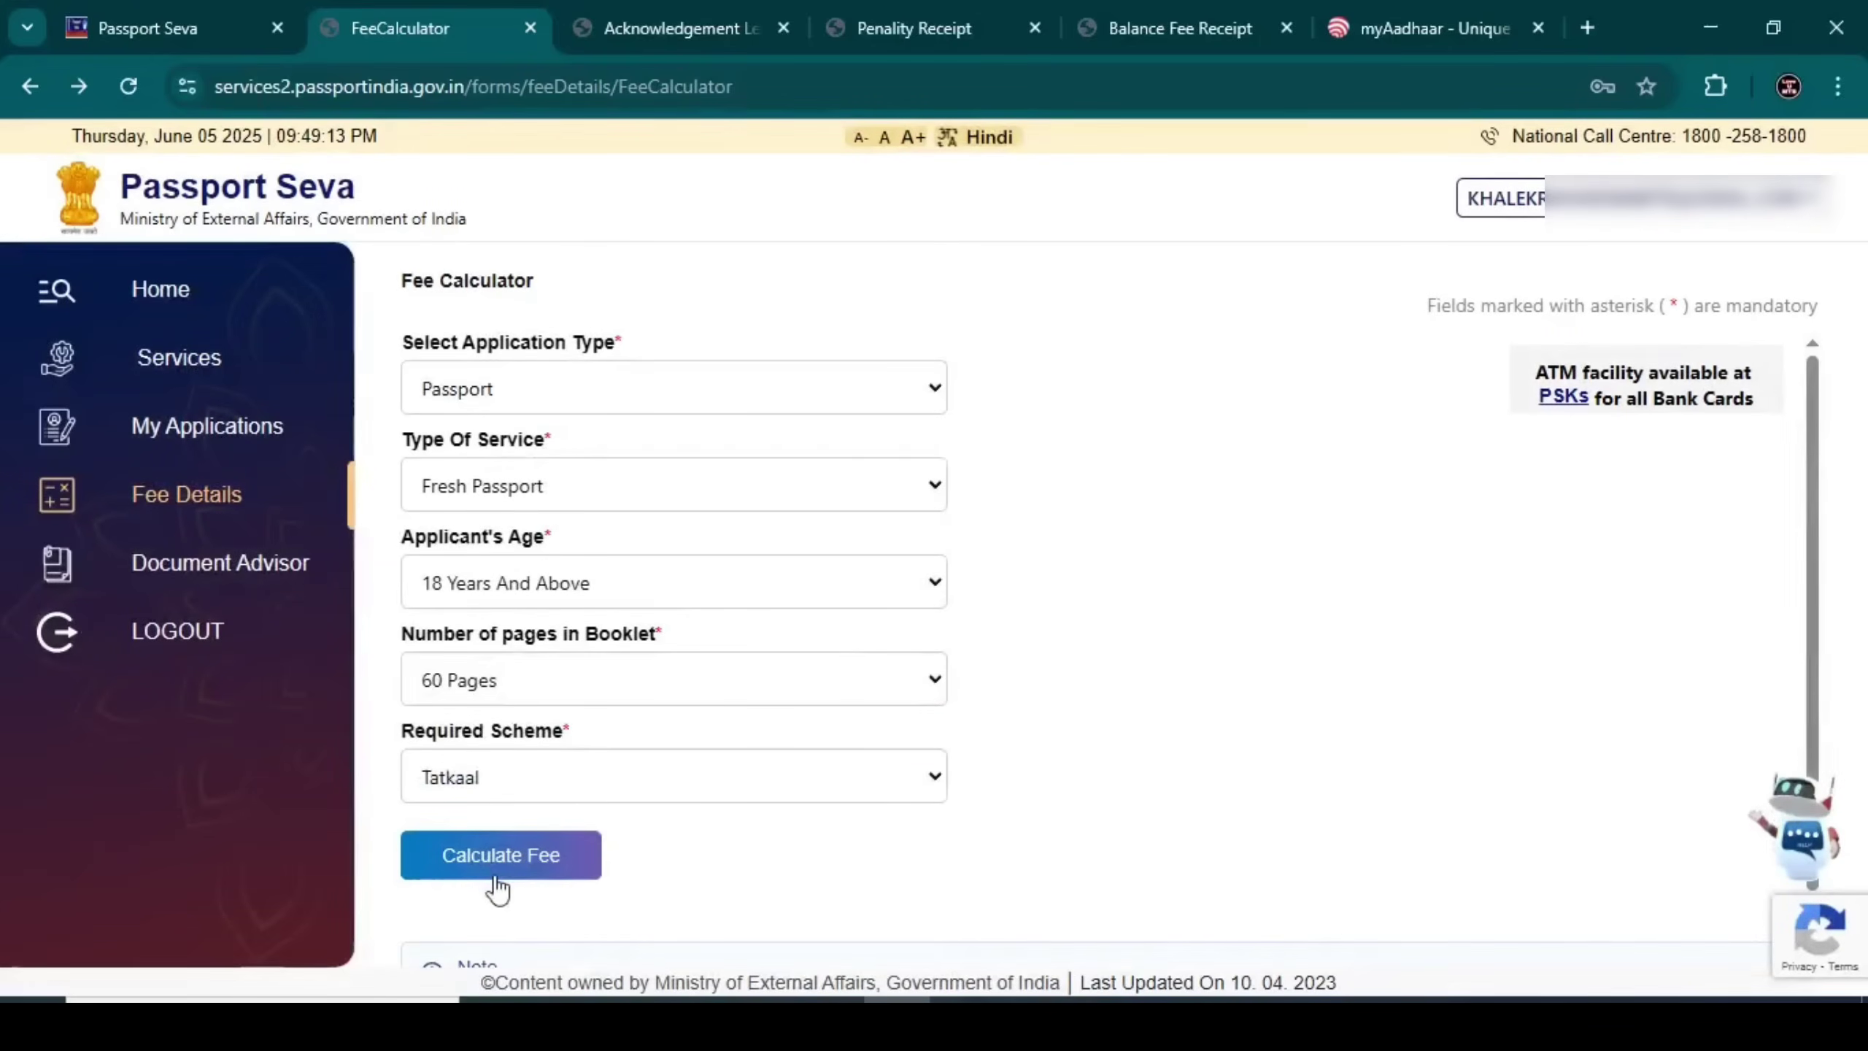
click(497, 883)
click(480, 585)
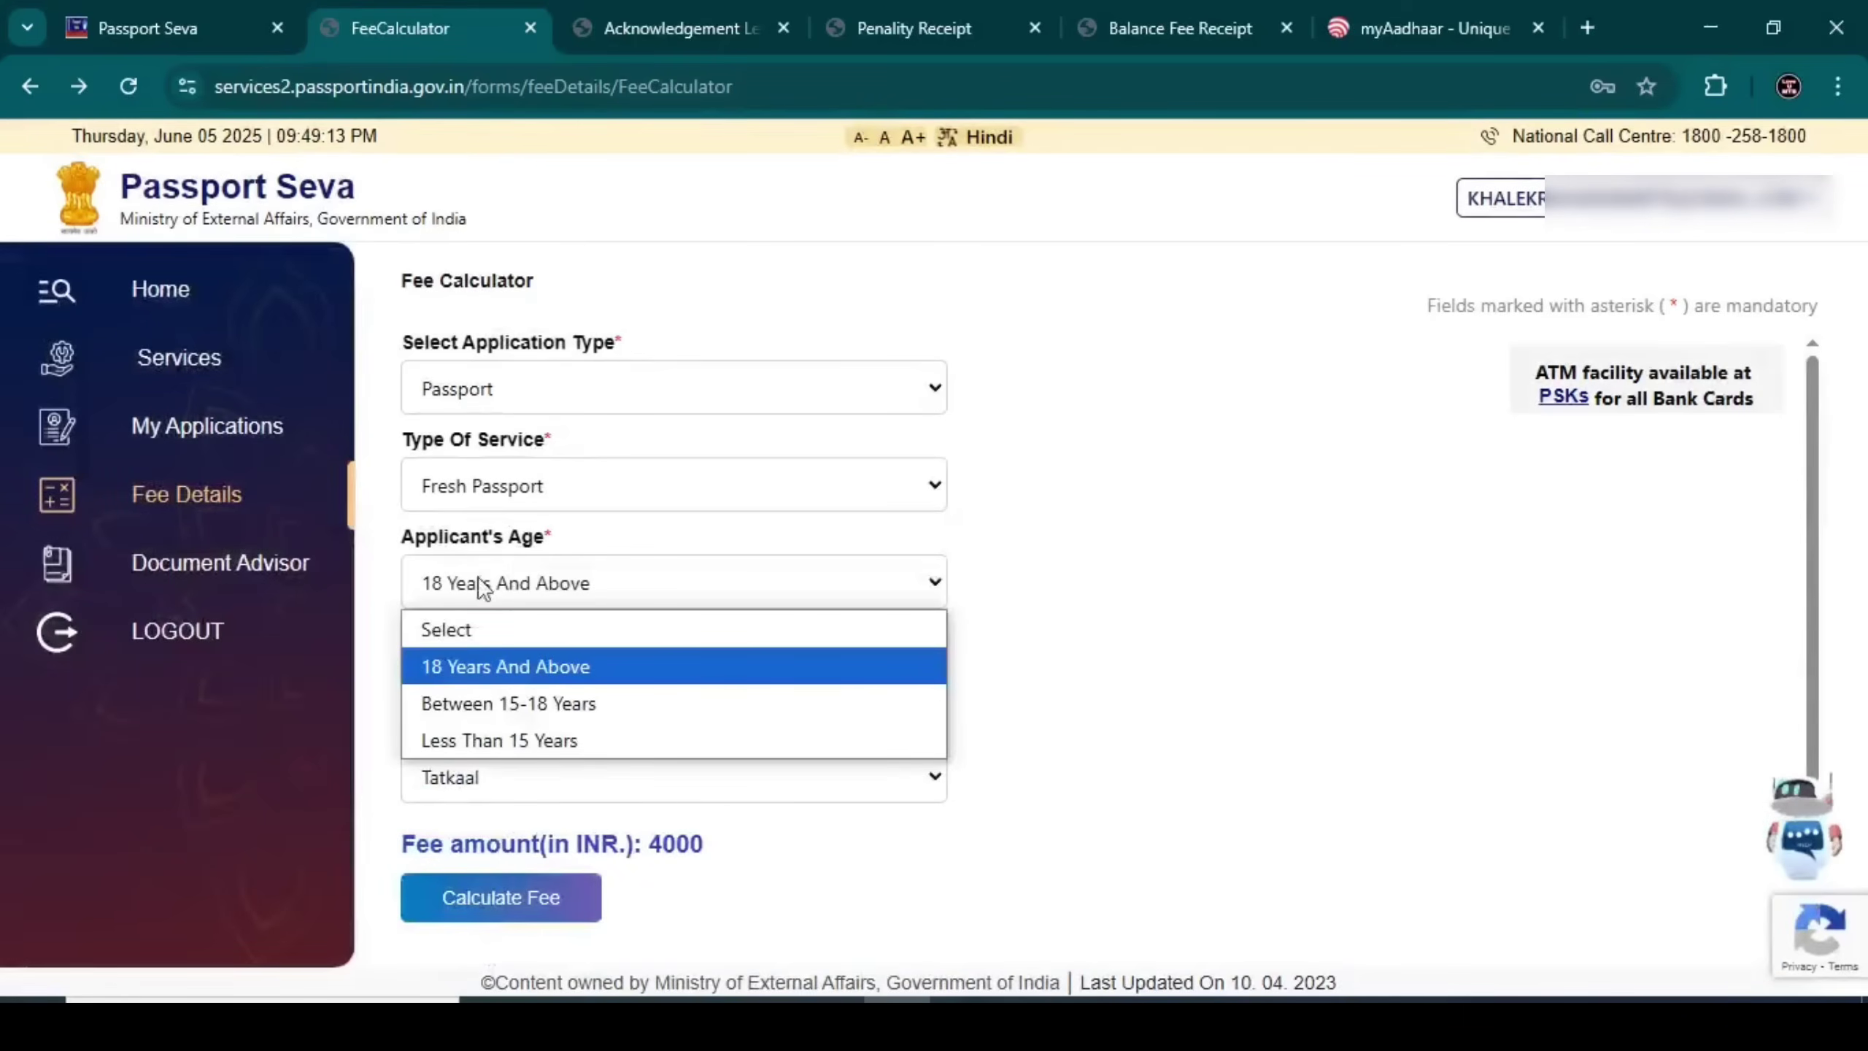
click(493, 703)
click(498, 843)
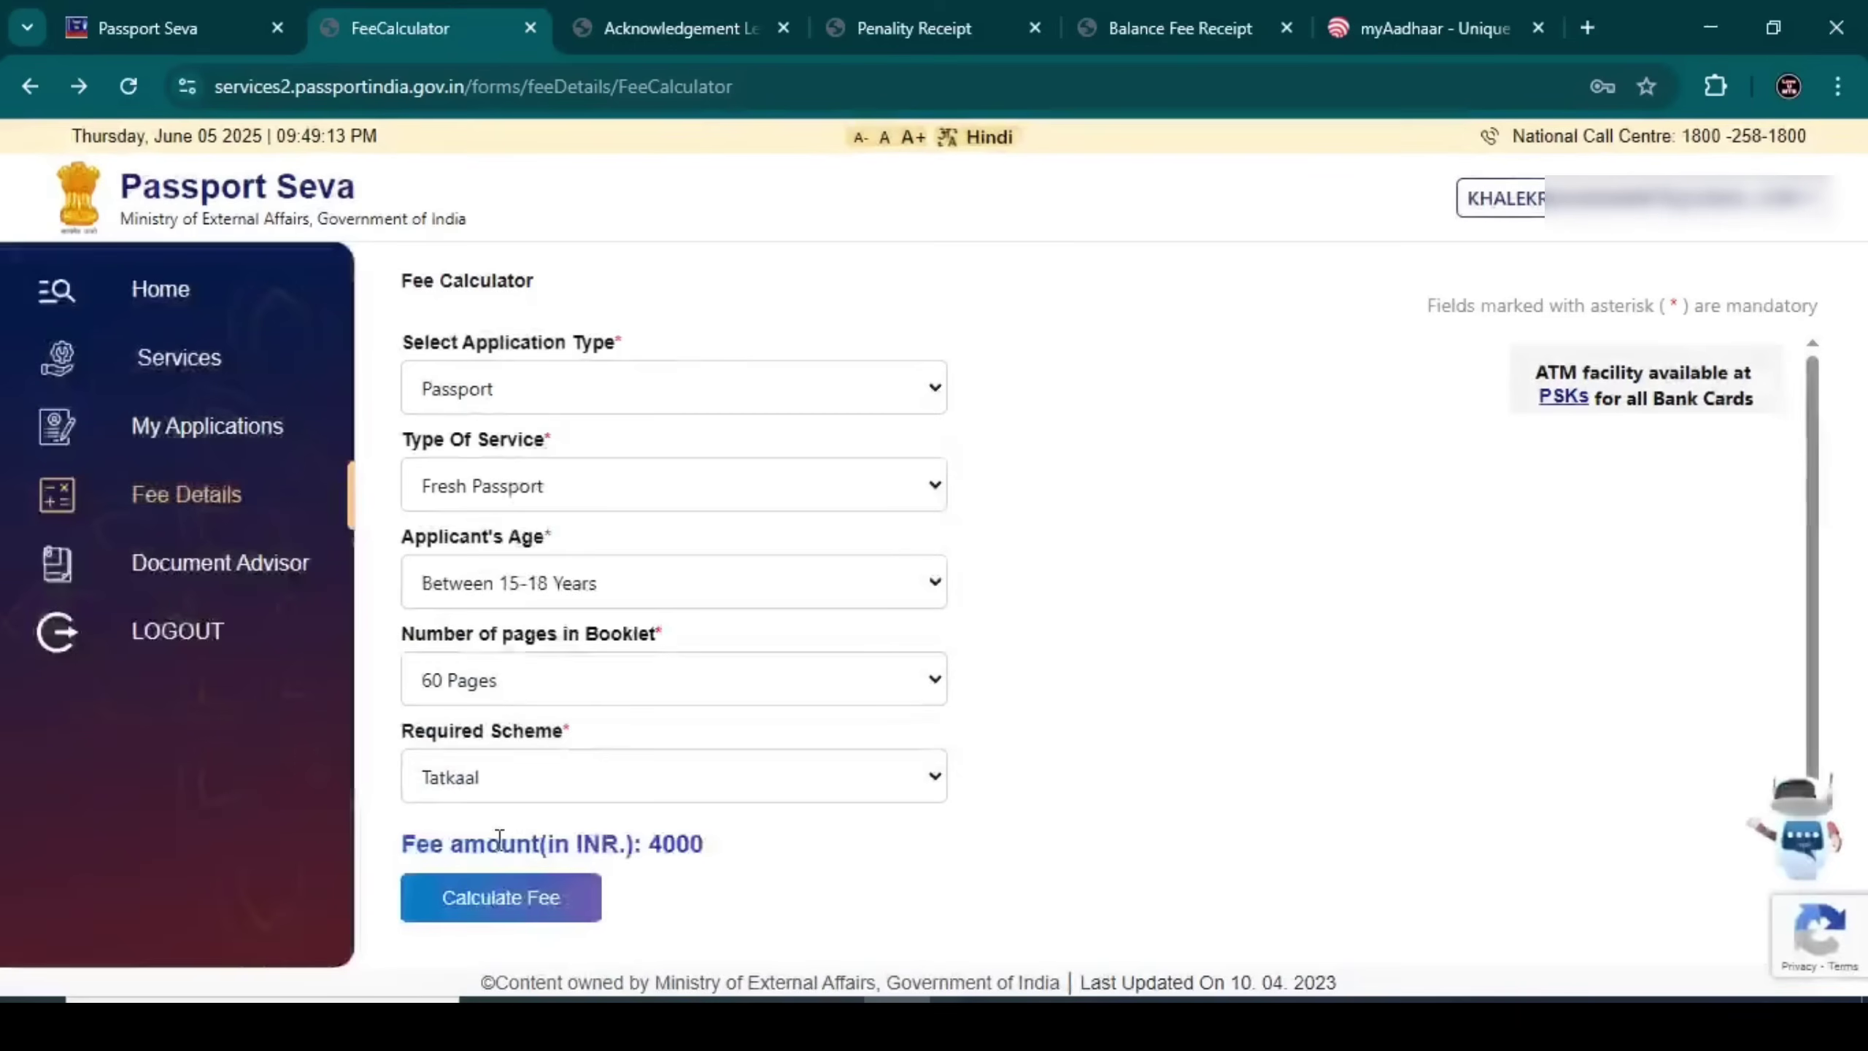
click(463, 695)
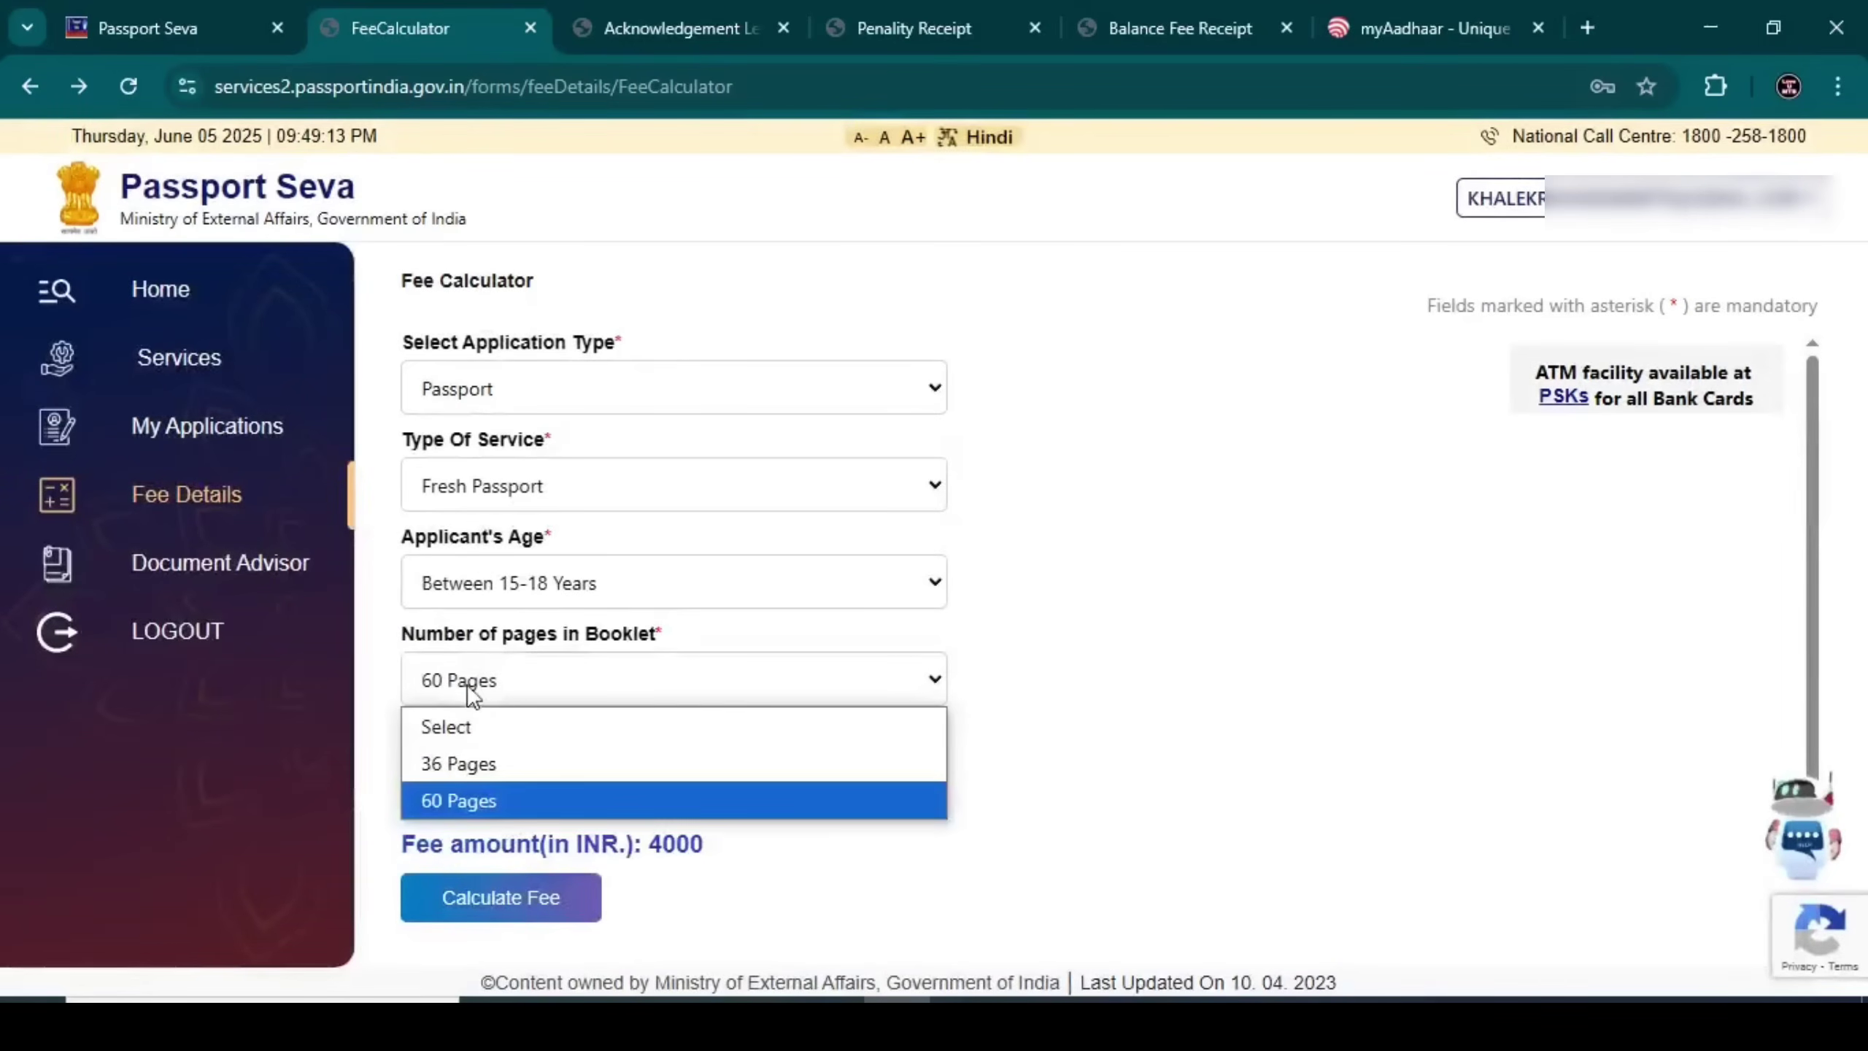
click(482, 772)
click(491, 858)
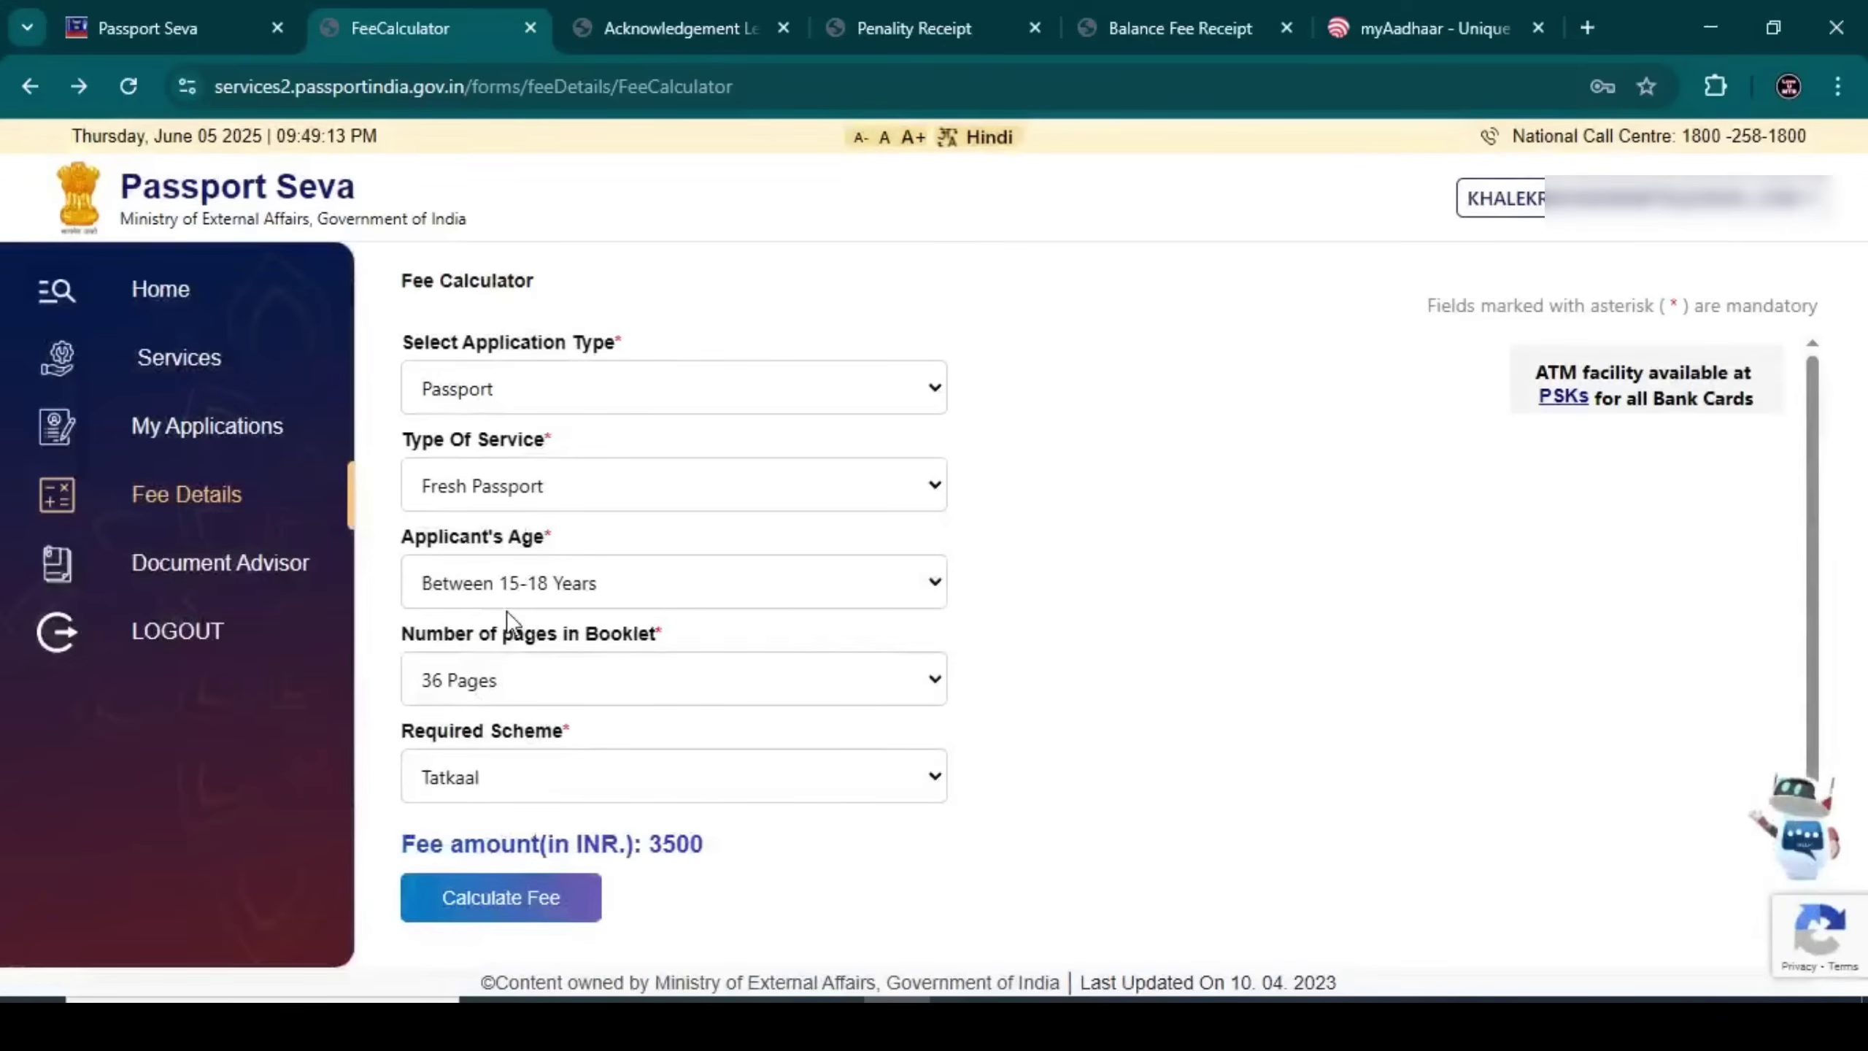
Compare Tatkaal and Normal fees for Less Than 15 Years, ending at Tatkaal INR 3000, then go home
click(507, 583)
click(523, 742)
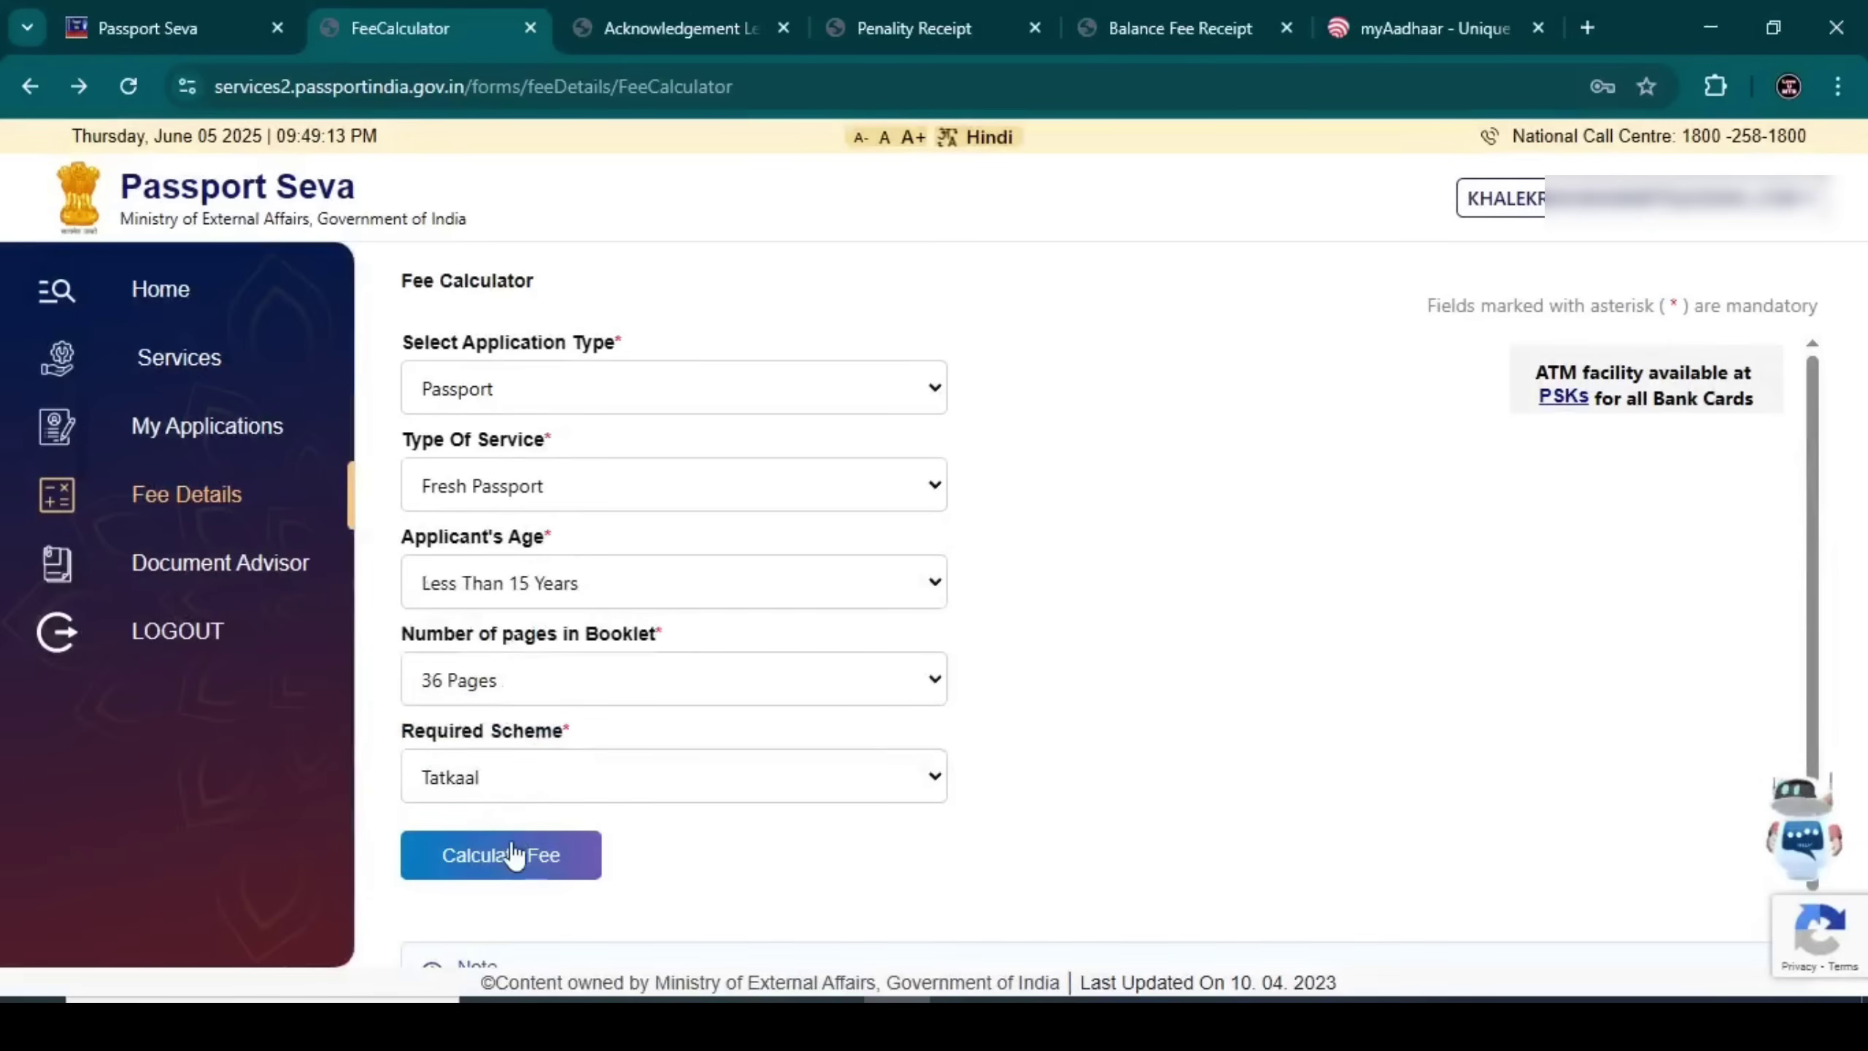
click(508, 855)
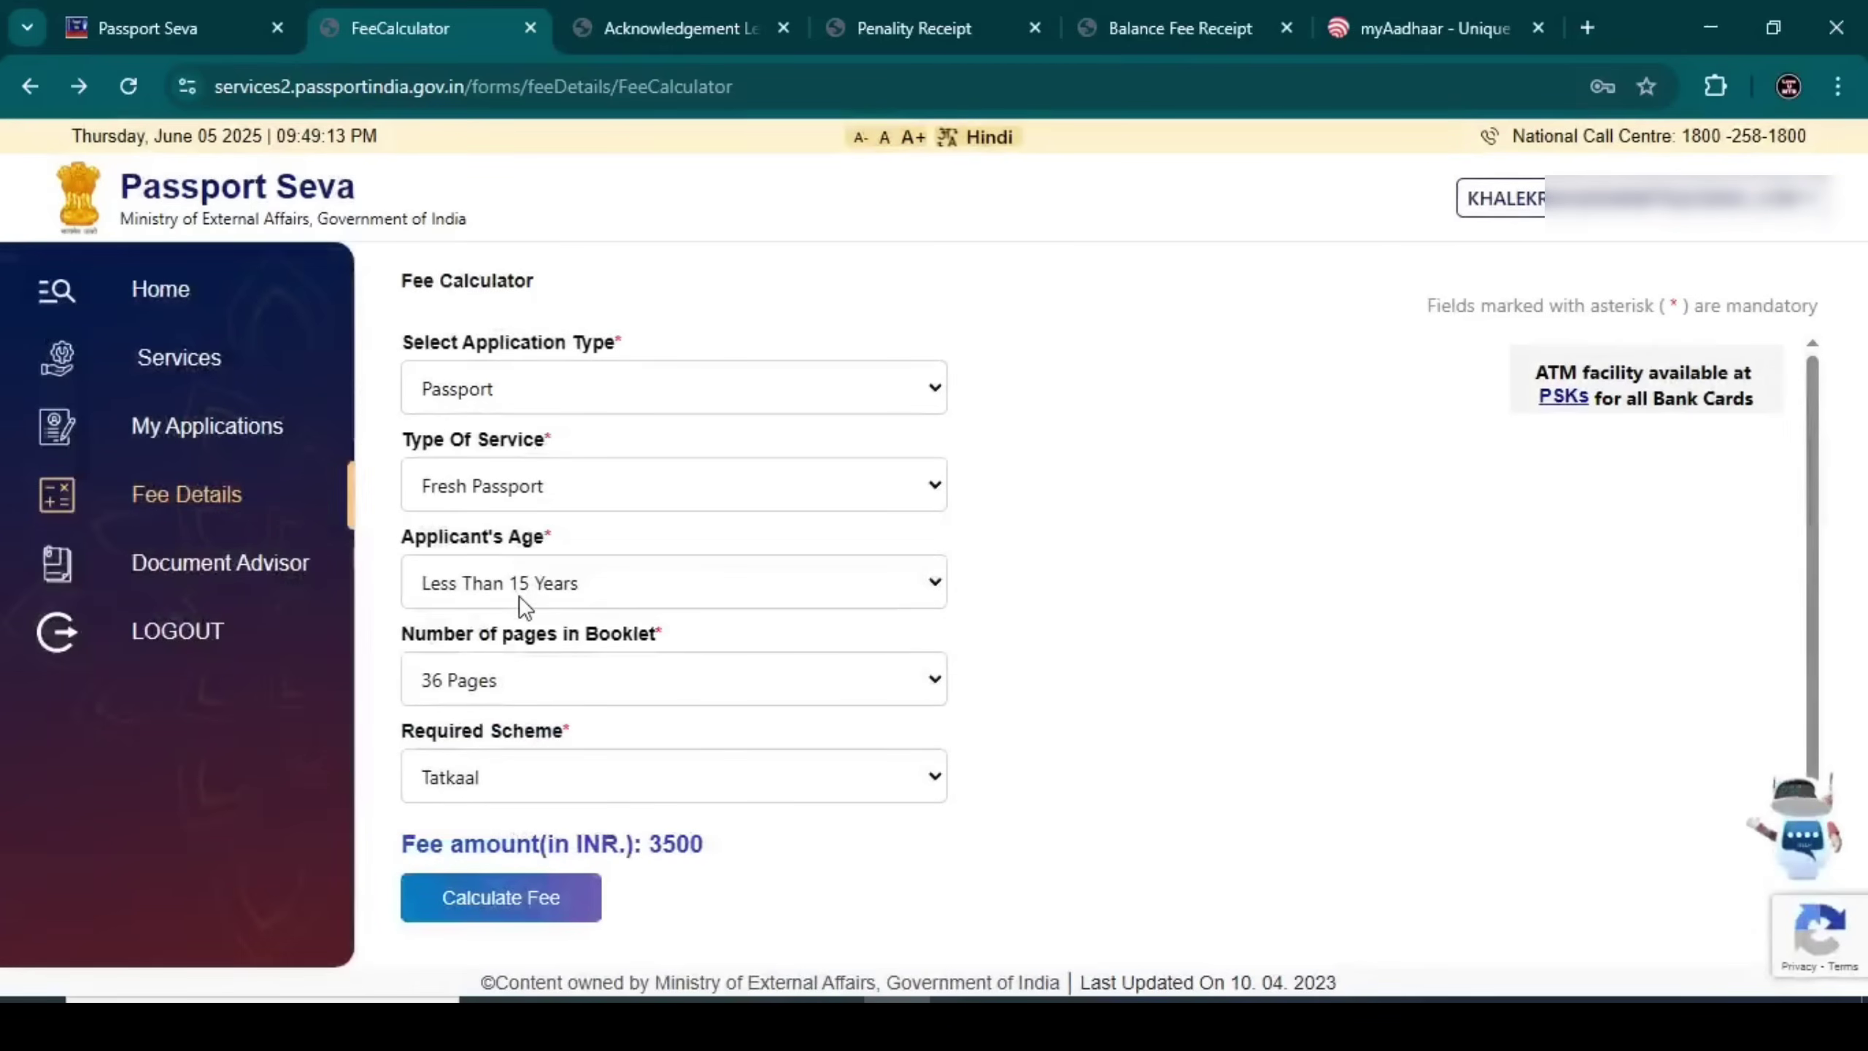
click(491, 787)
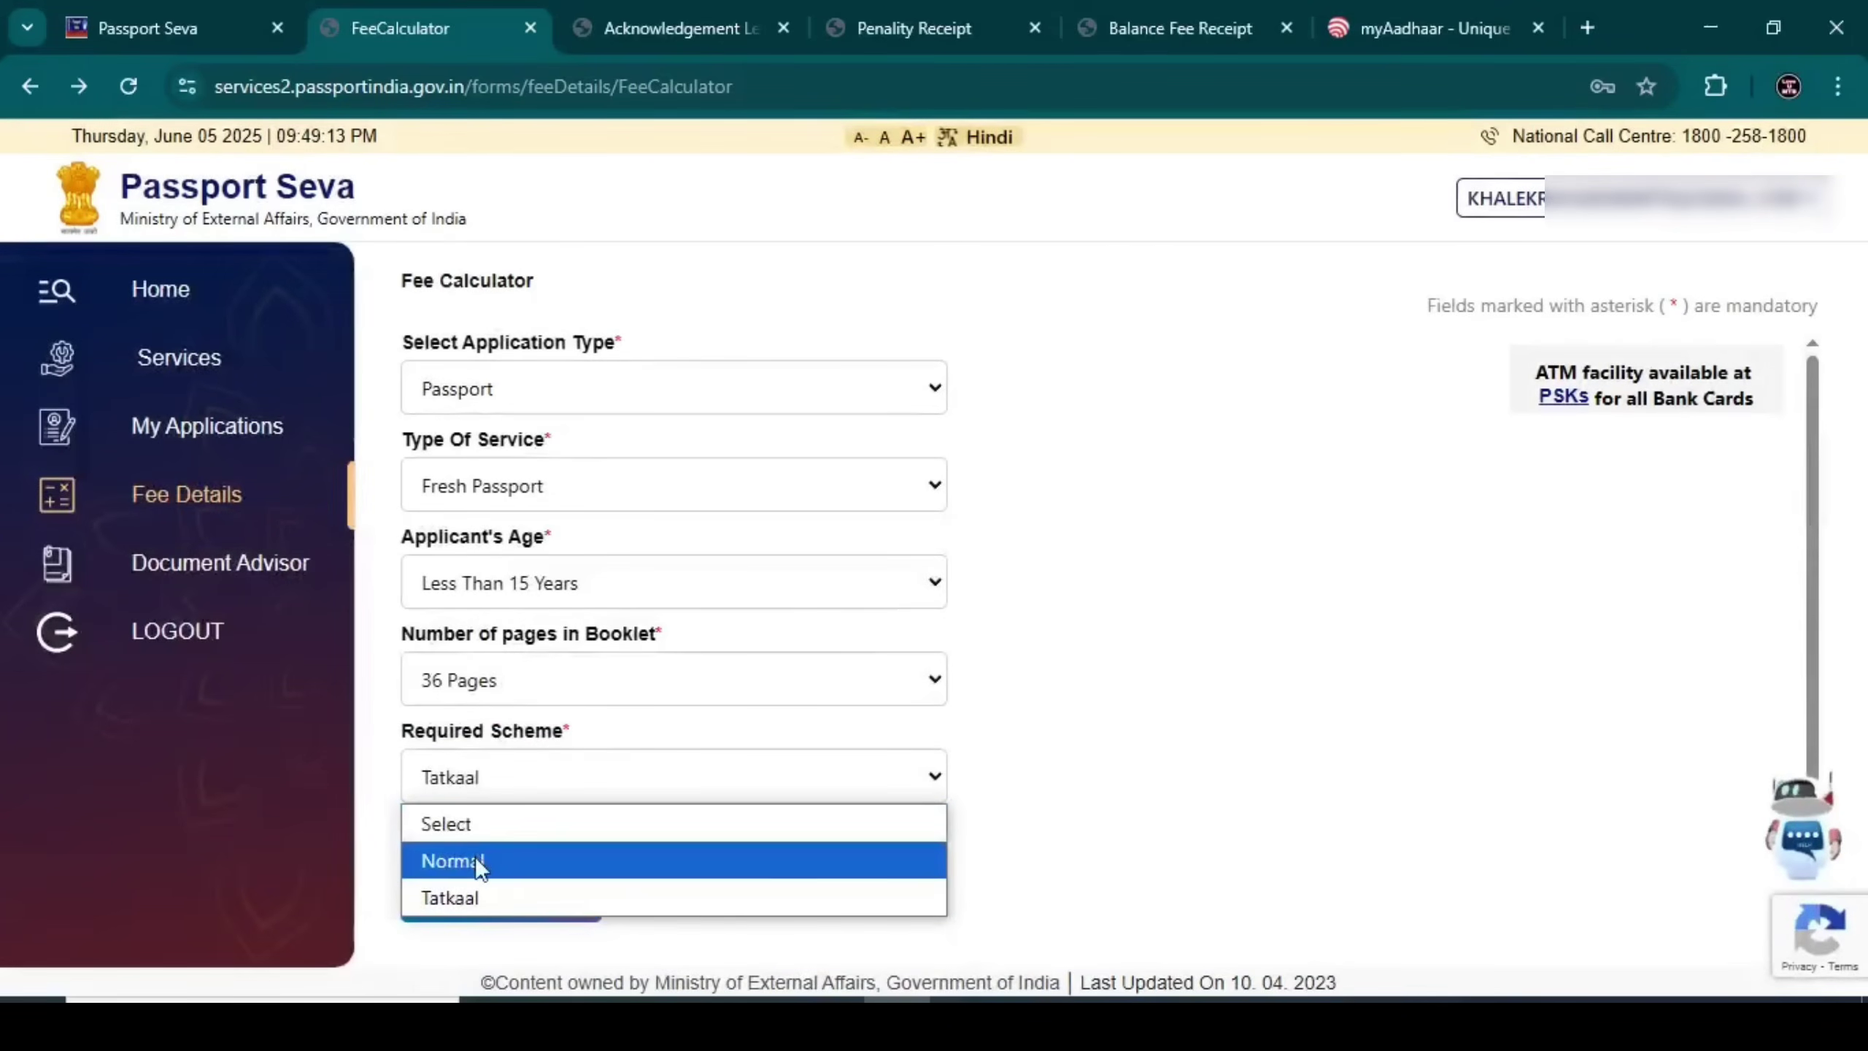
click(476, 856)
click(478, 773)
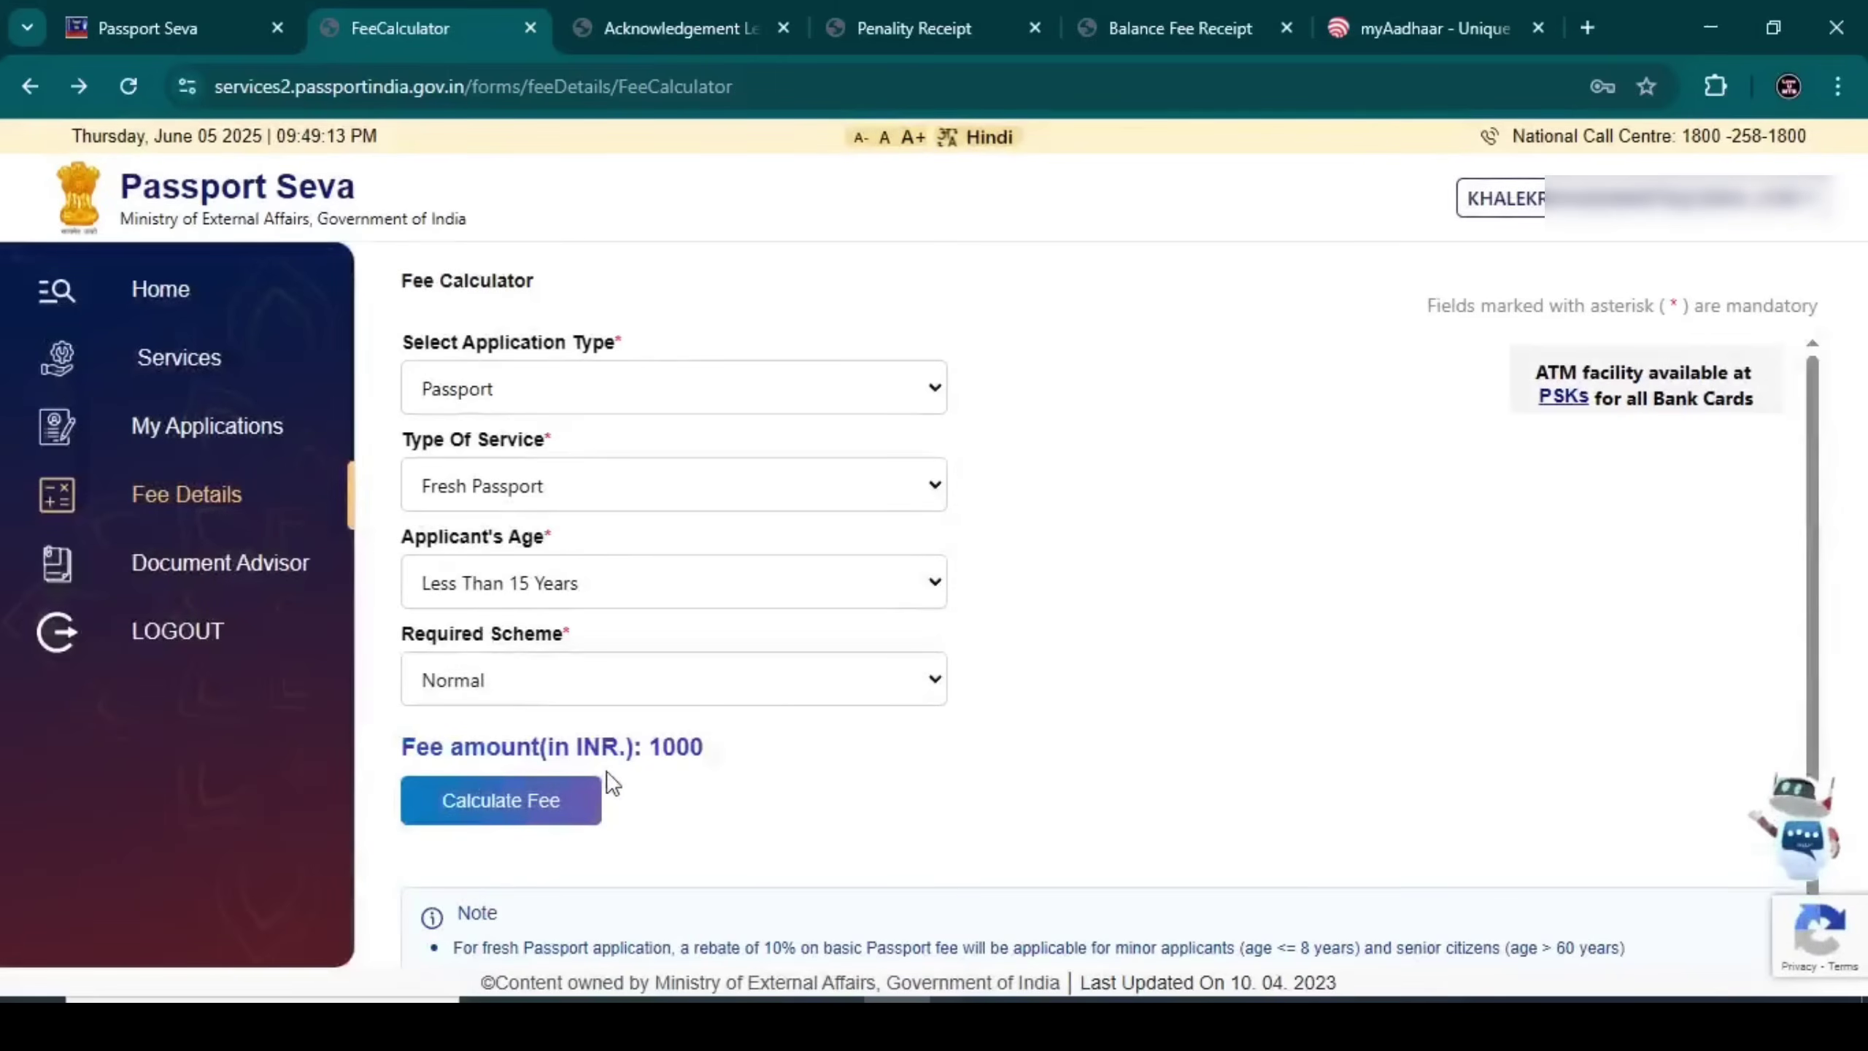
click(540, 699)
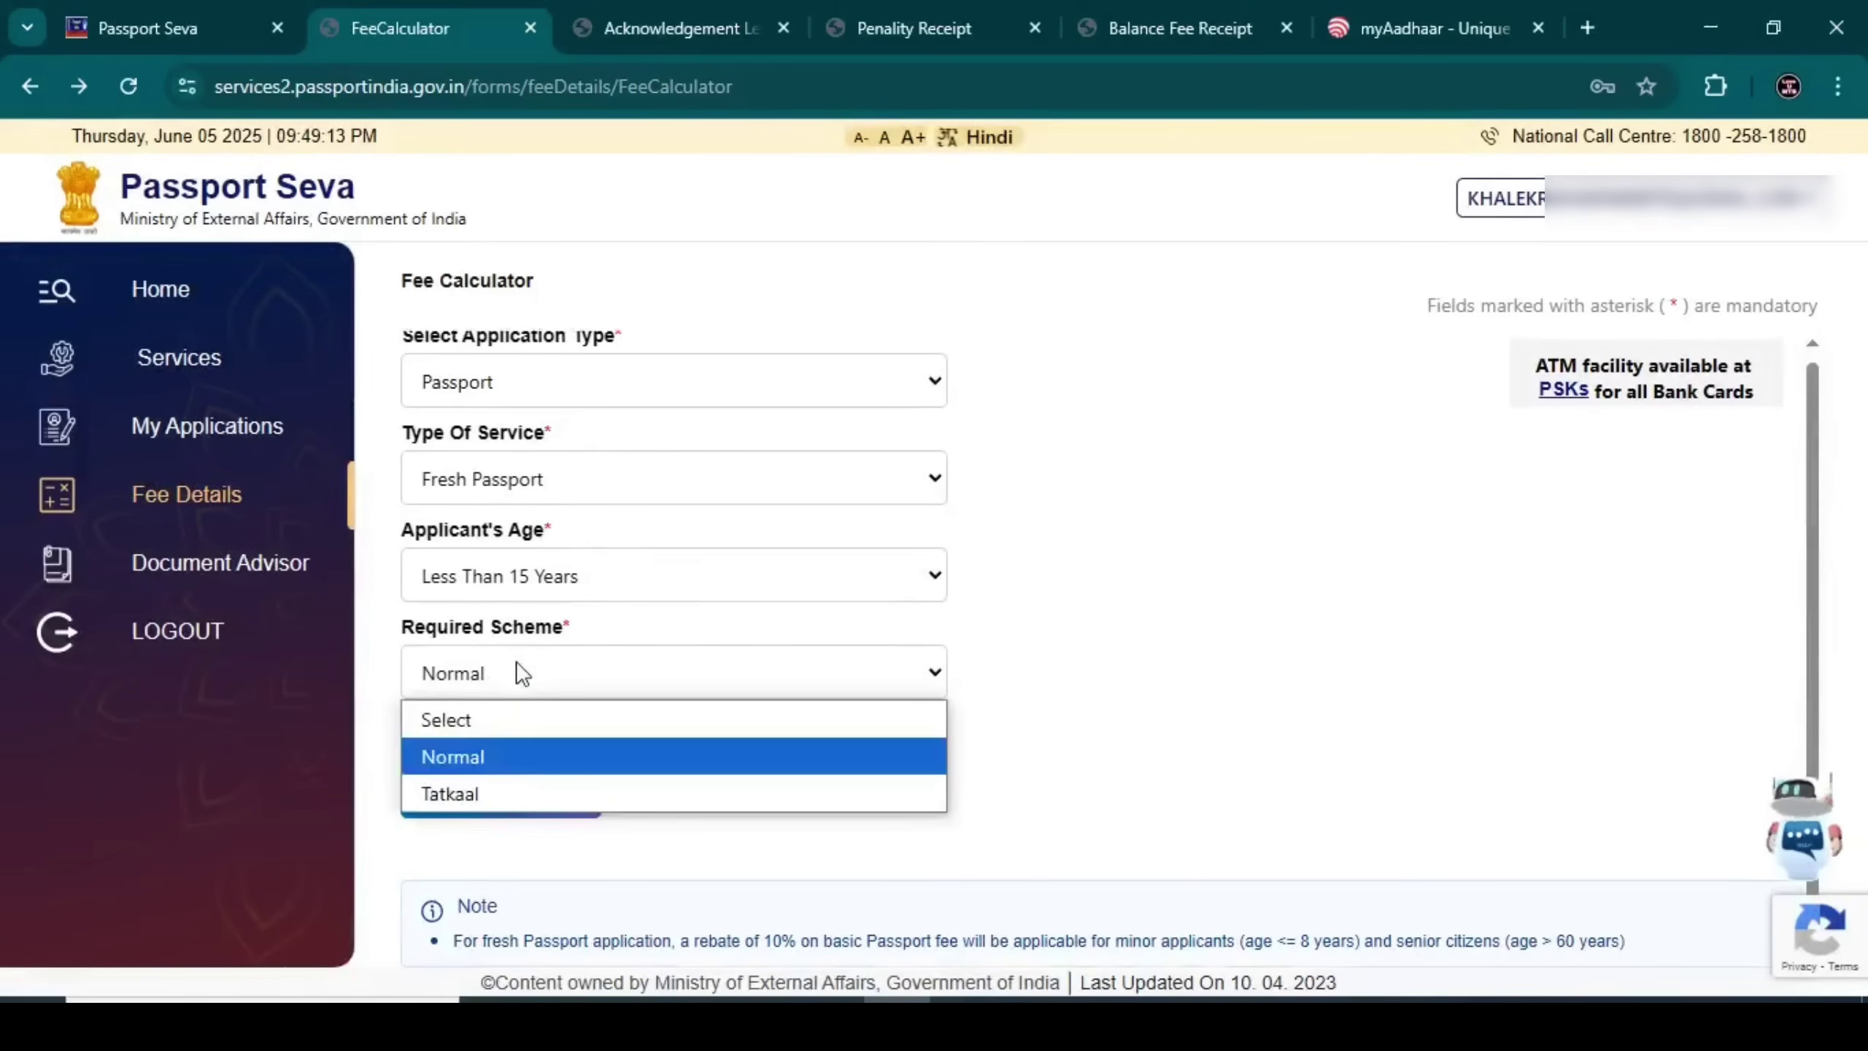
click(505, 792)
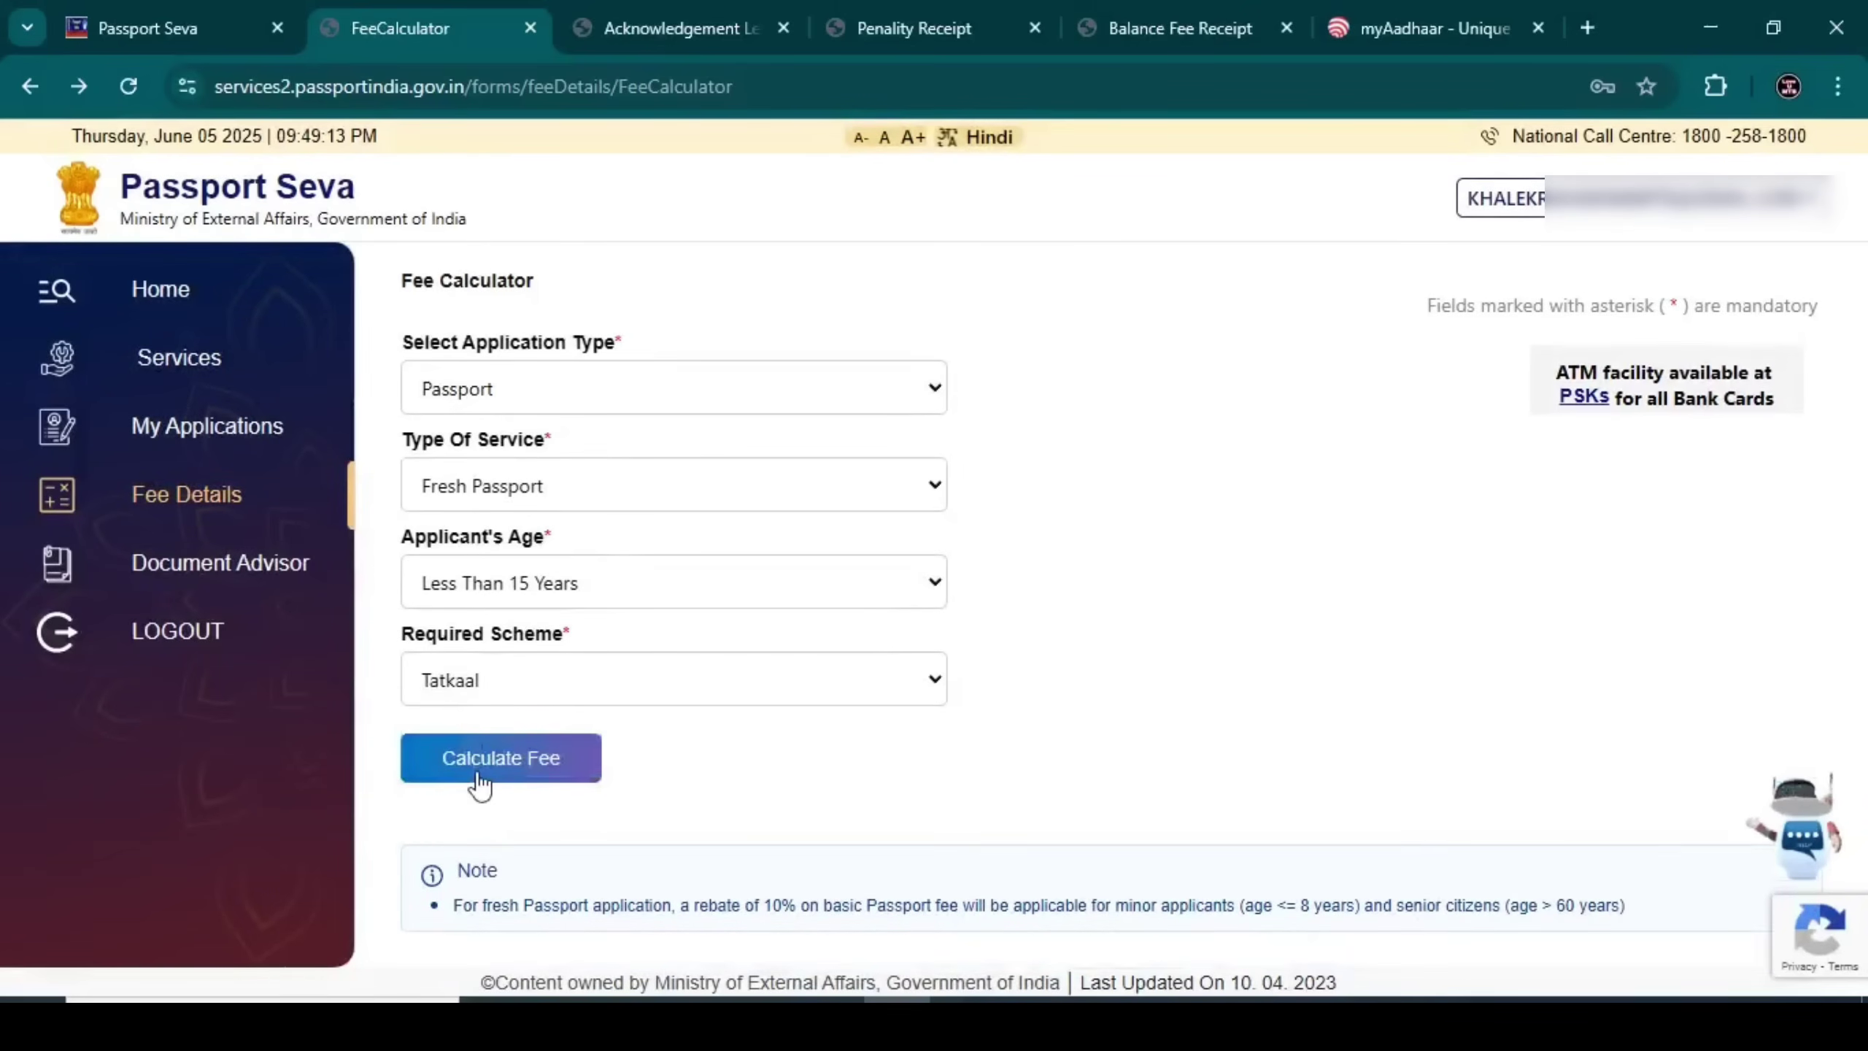
click(478, 773)
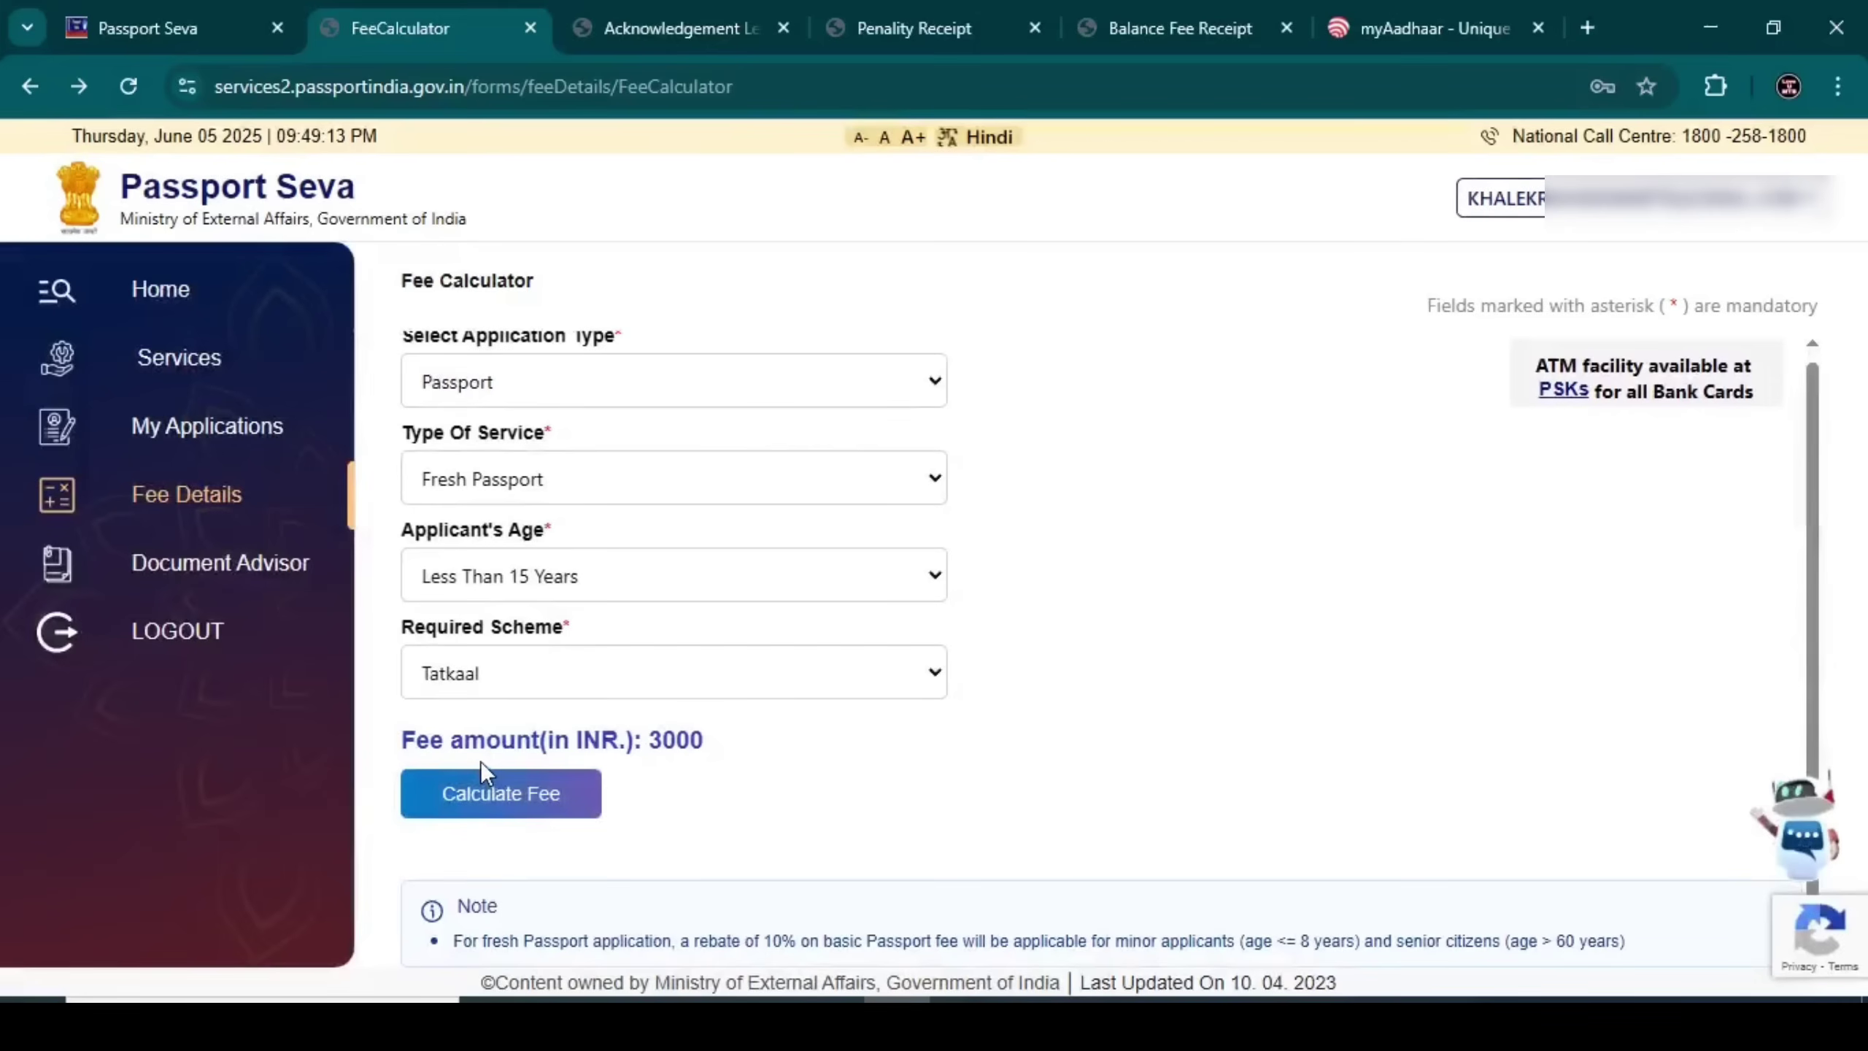
click(224, 317)
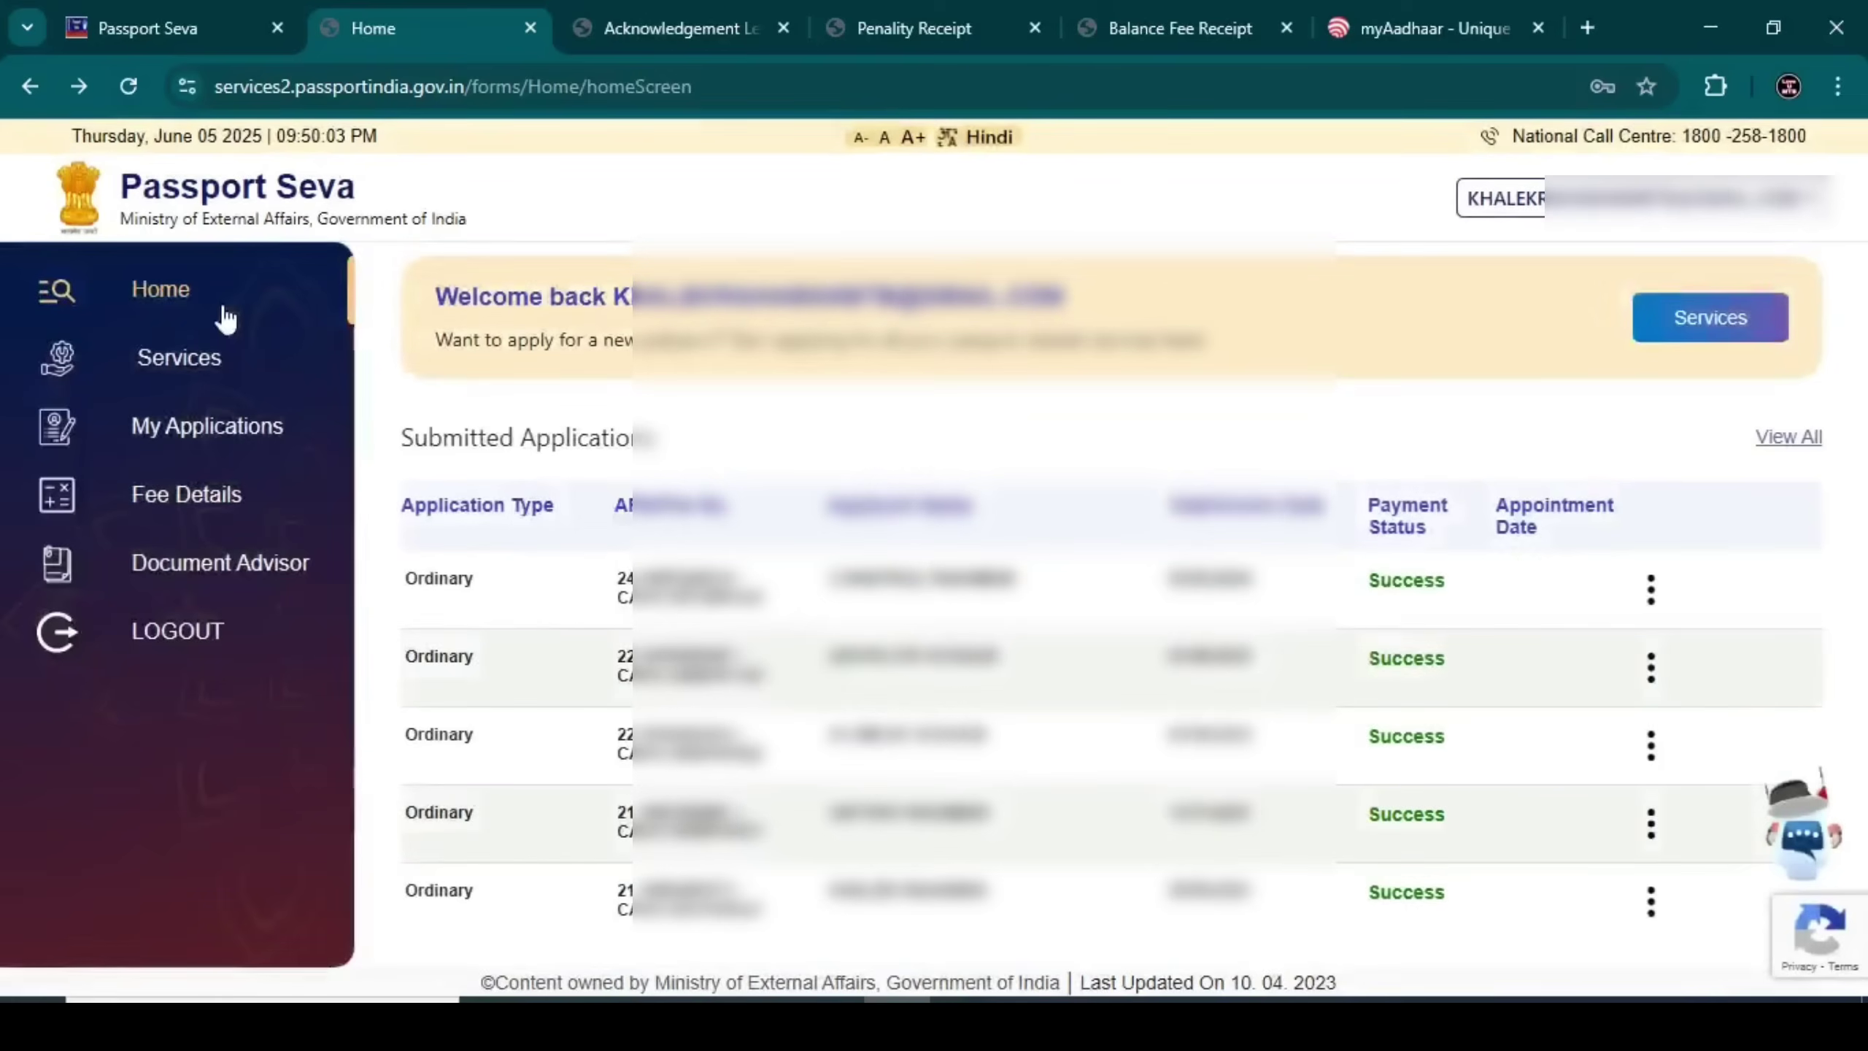